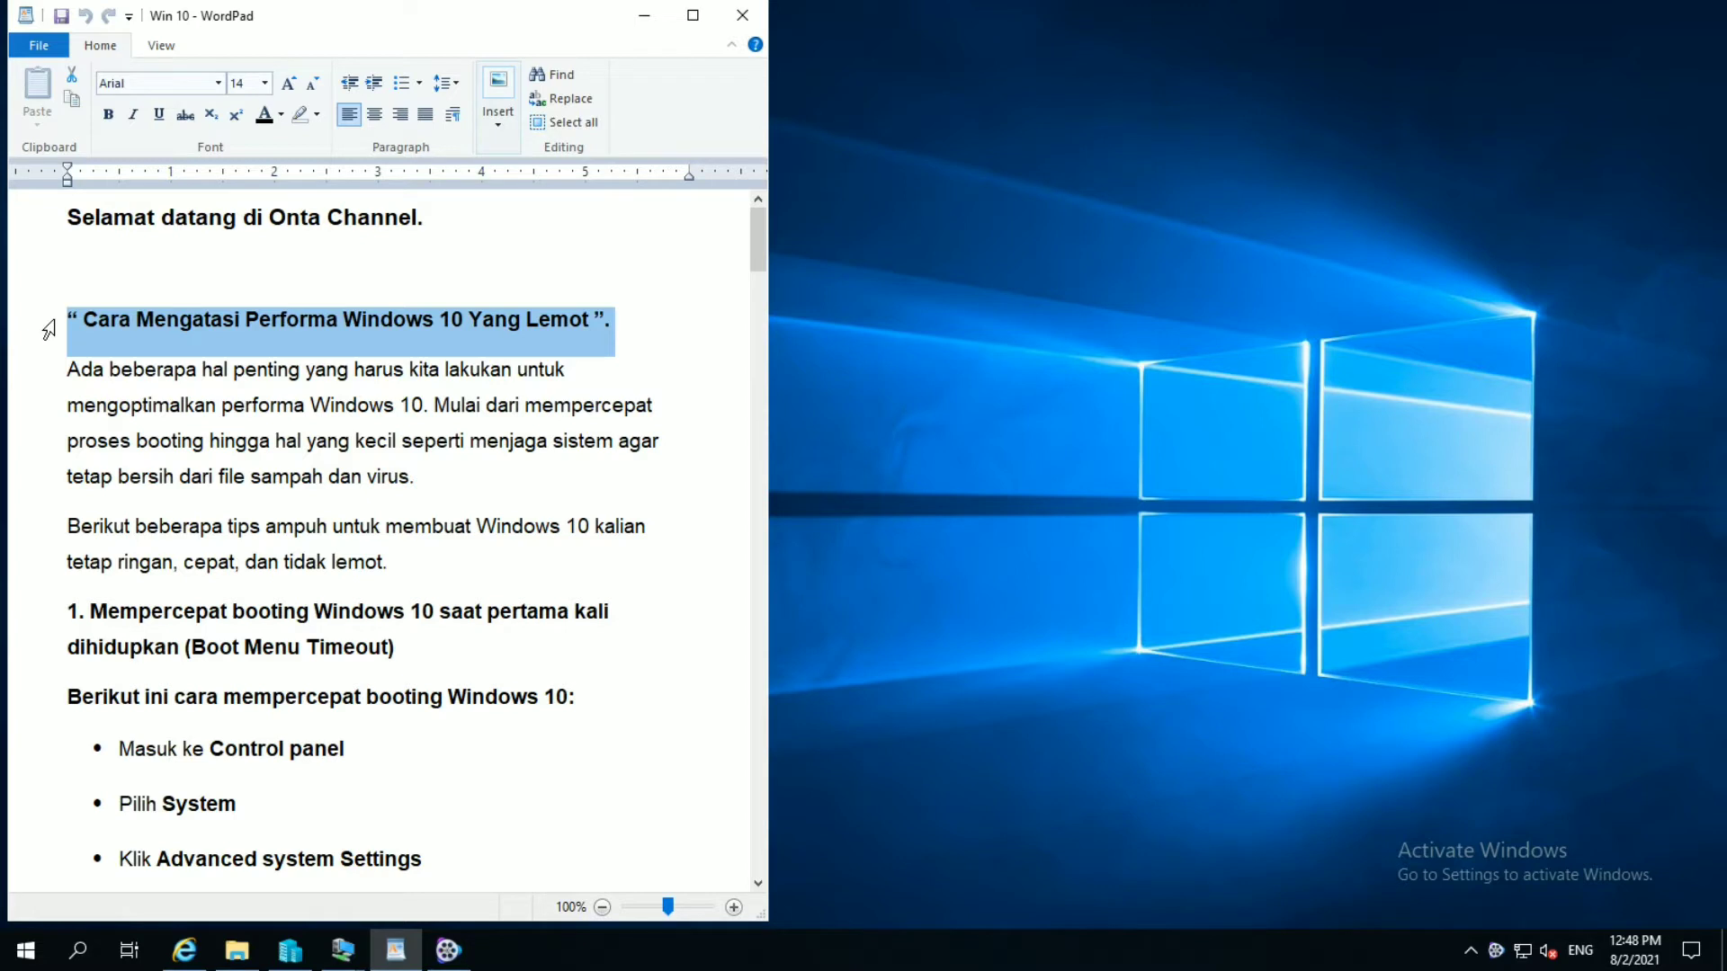
Step: Read the Win 10 notes line by line, from the introduction to the section on speeding up Windows 10 booting
click(45, 380)
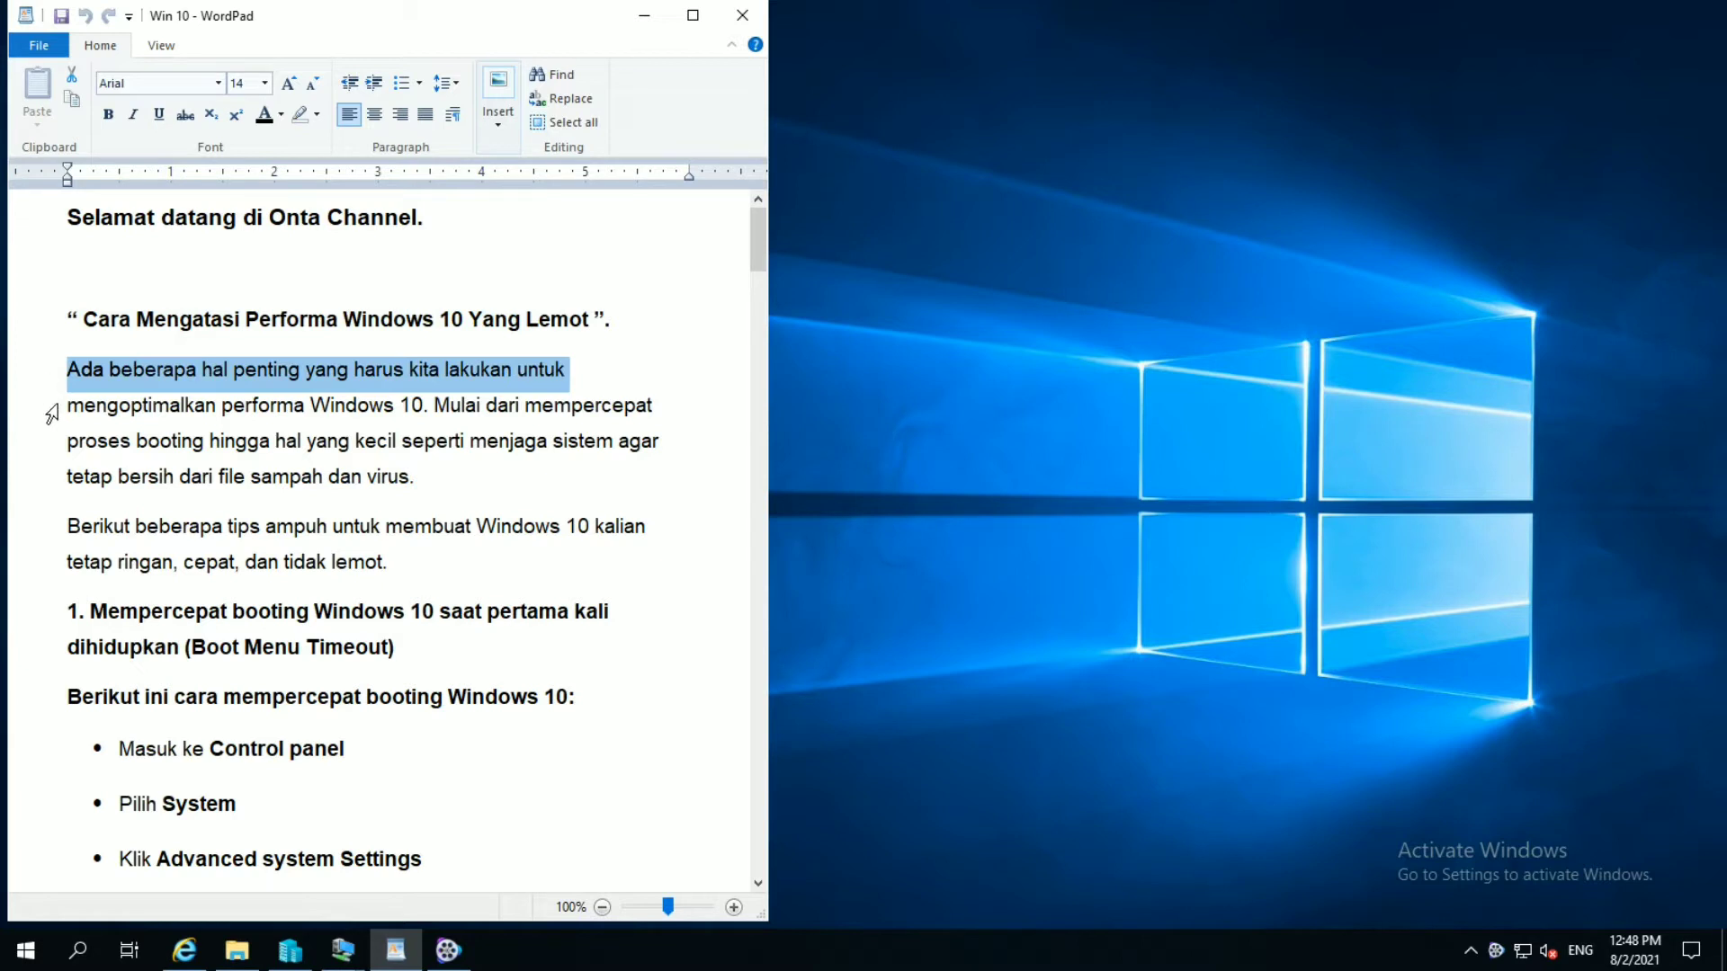
click(52, 414)
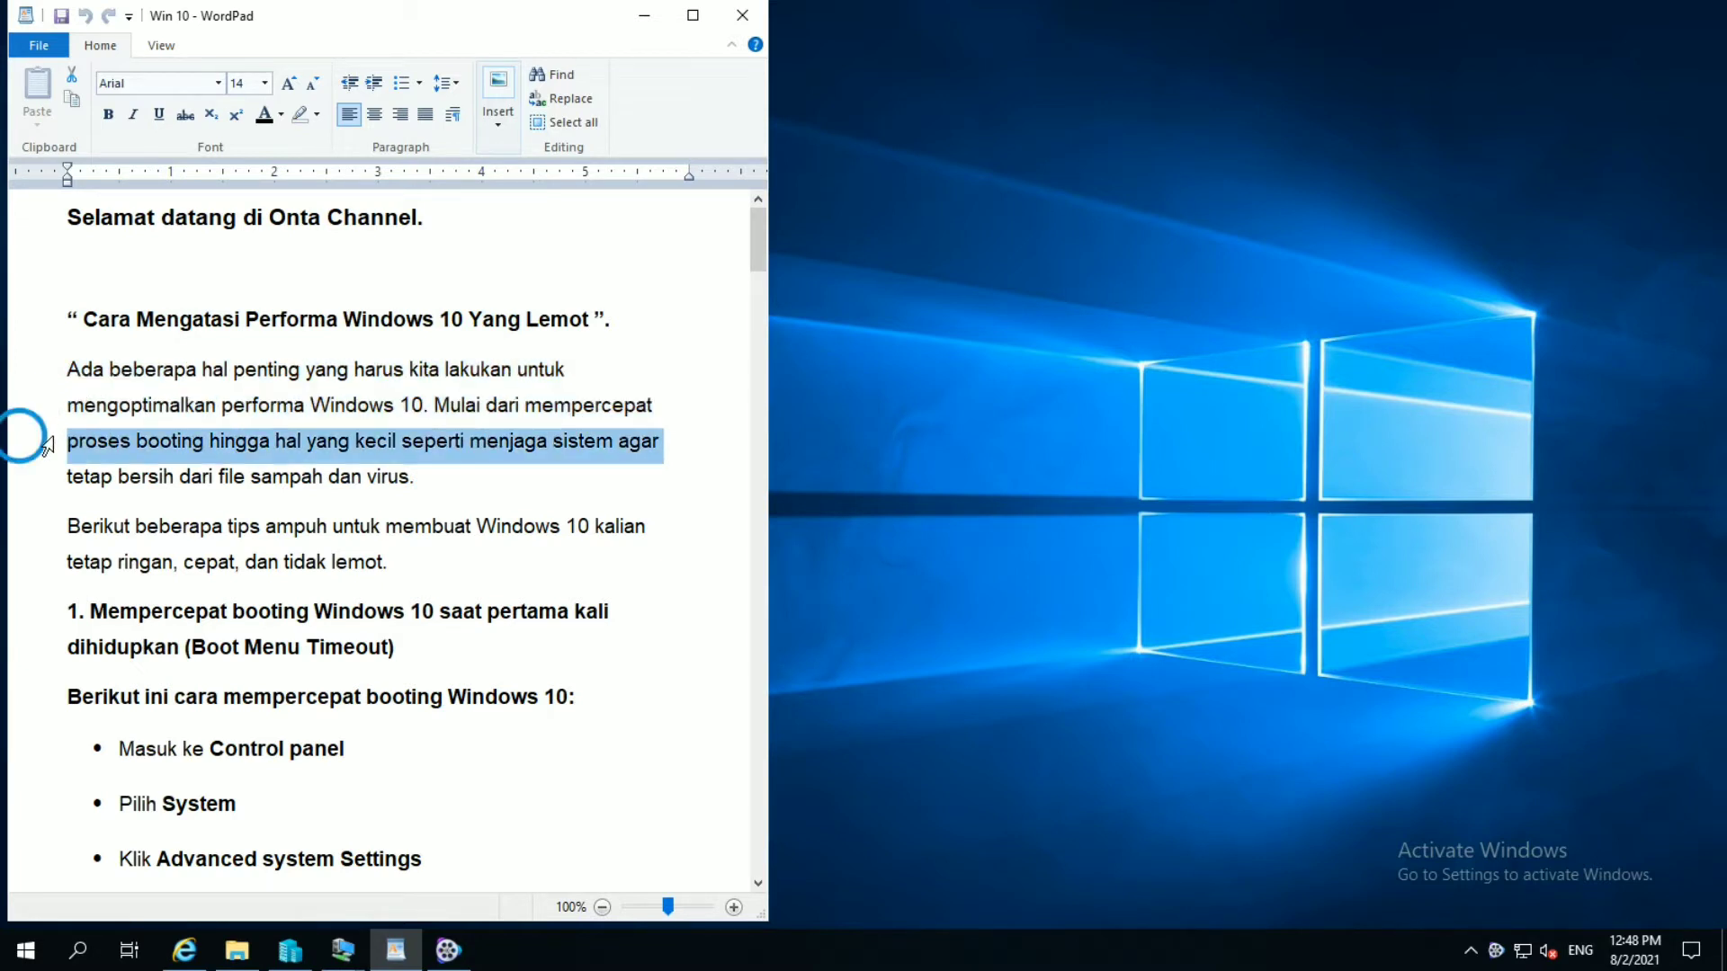
click(47, 444)
click(47, 478)
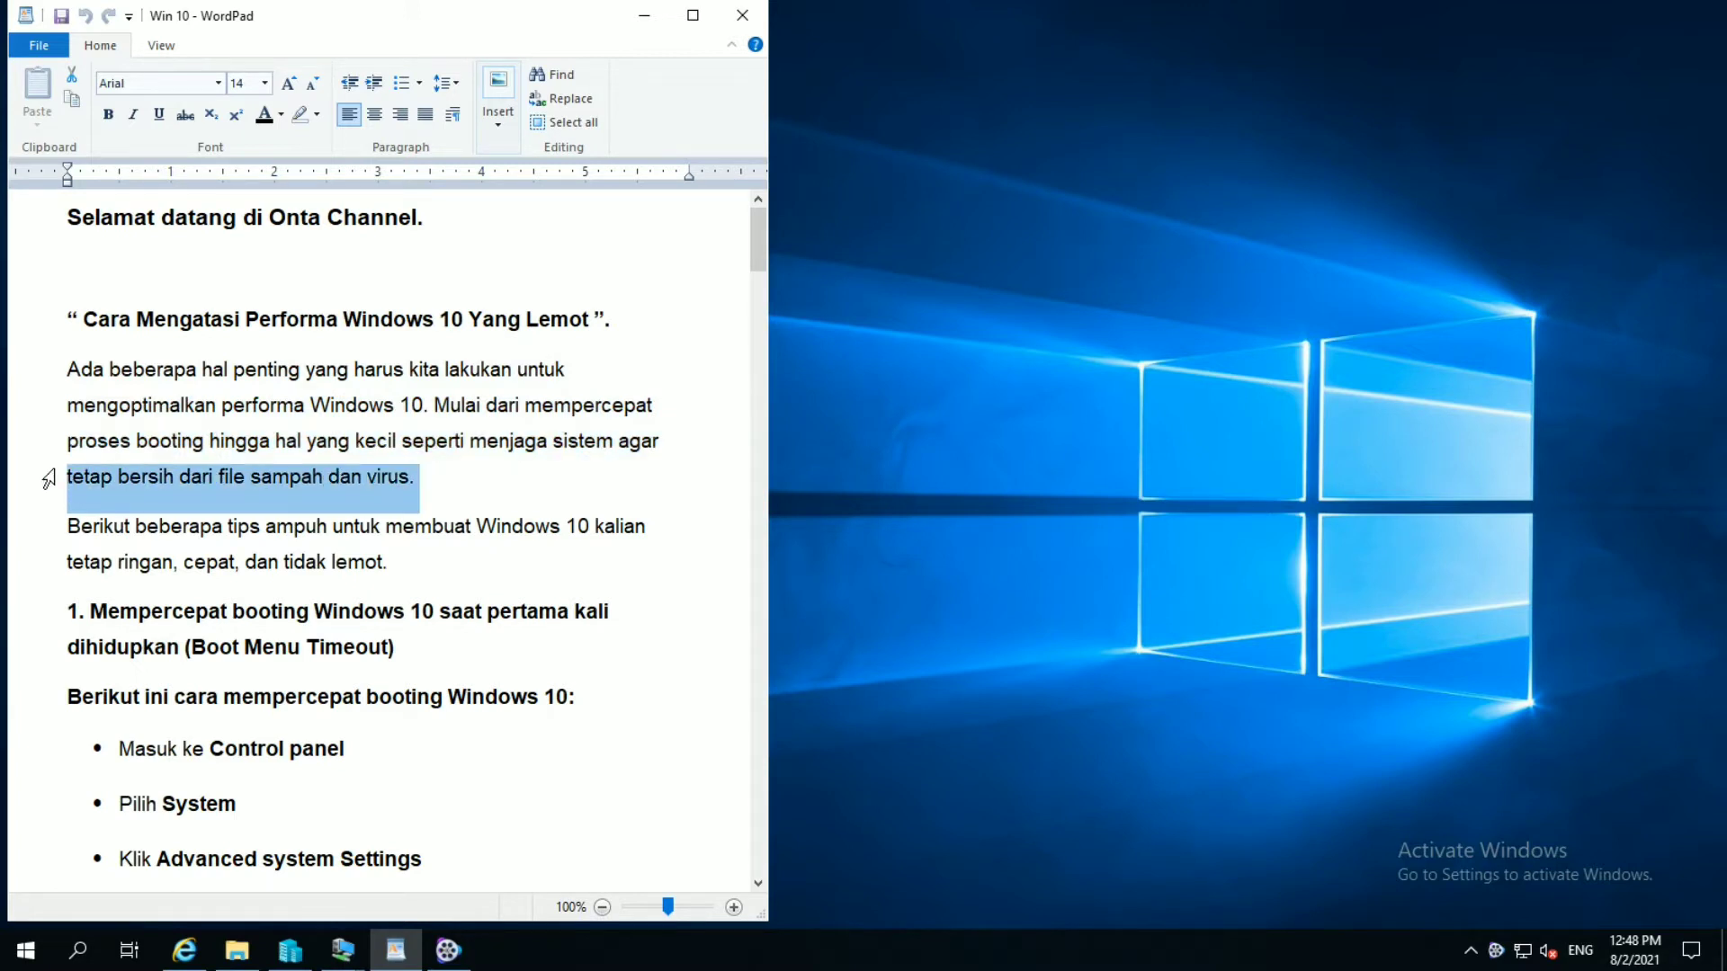
click(52, 529)
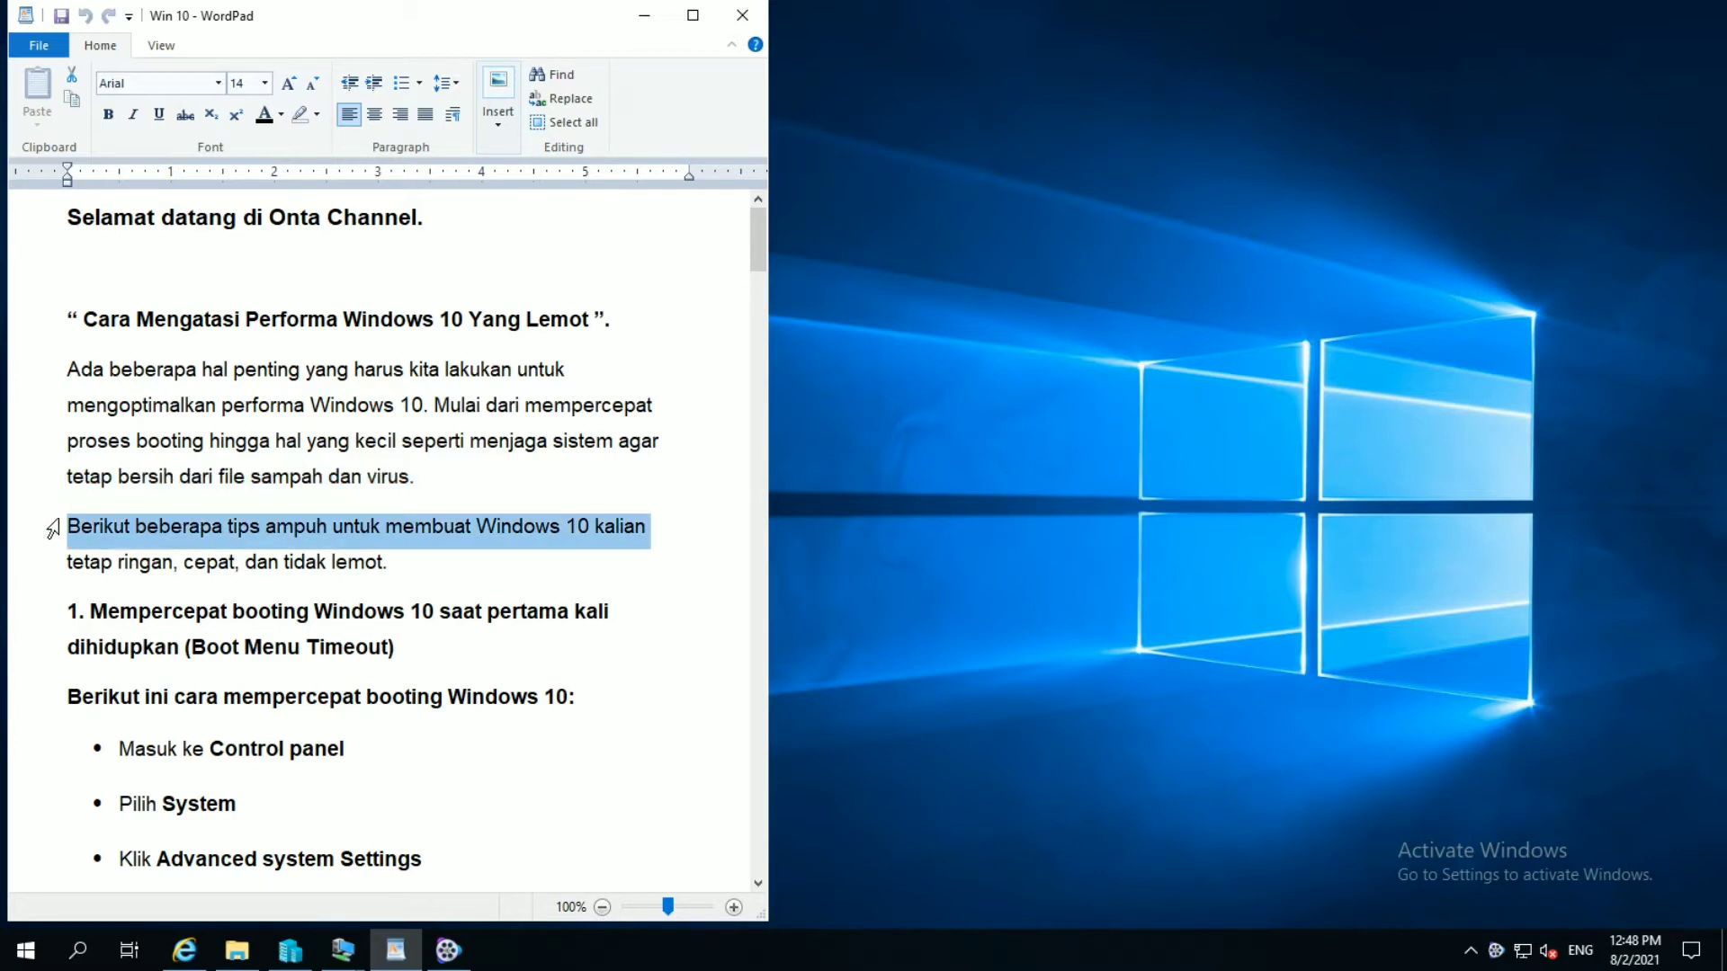
click(51, 567)
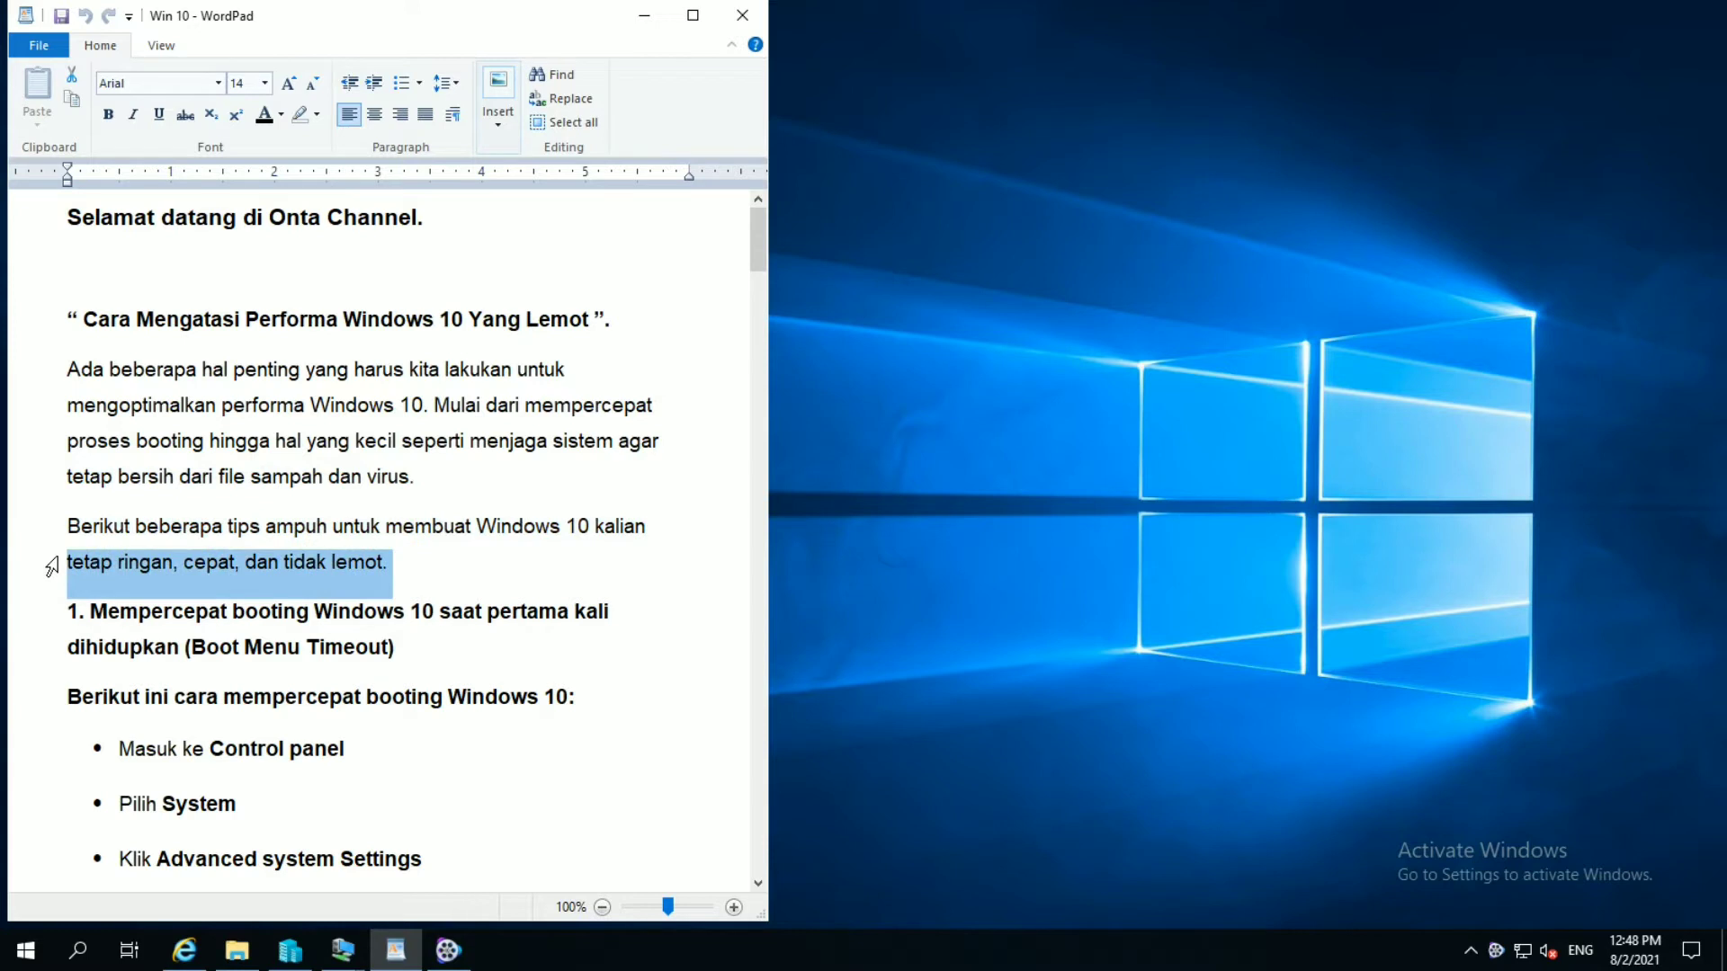
scroll(51, 567, down, 3)
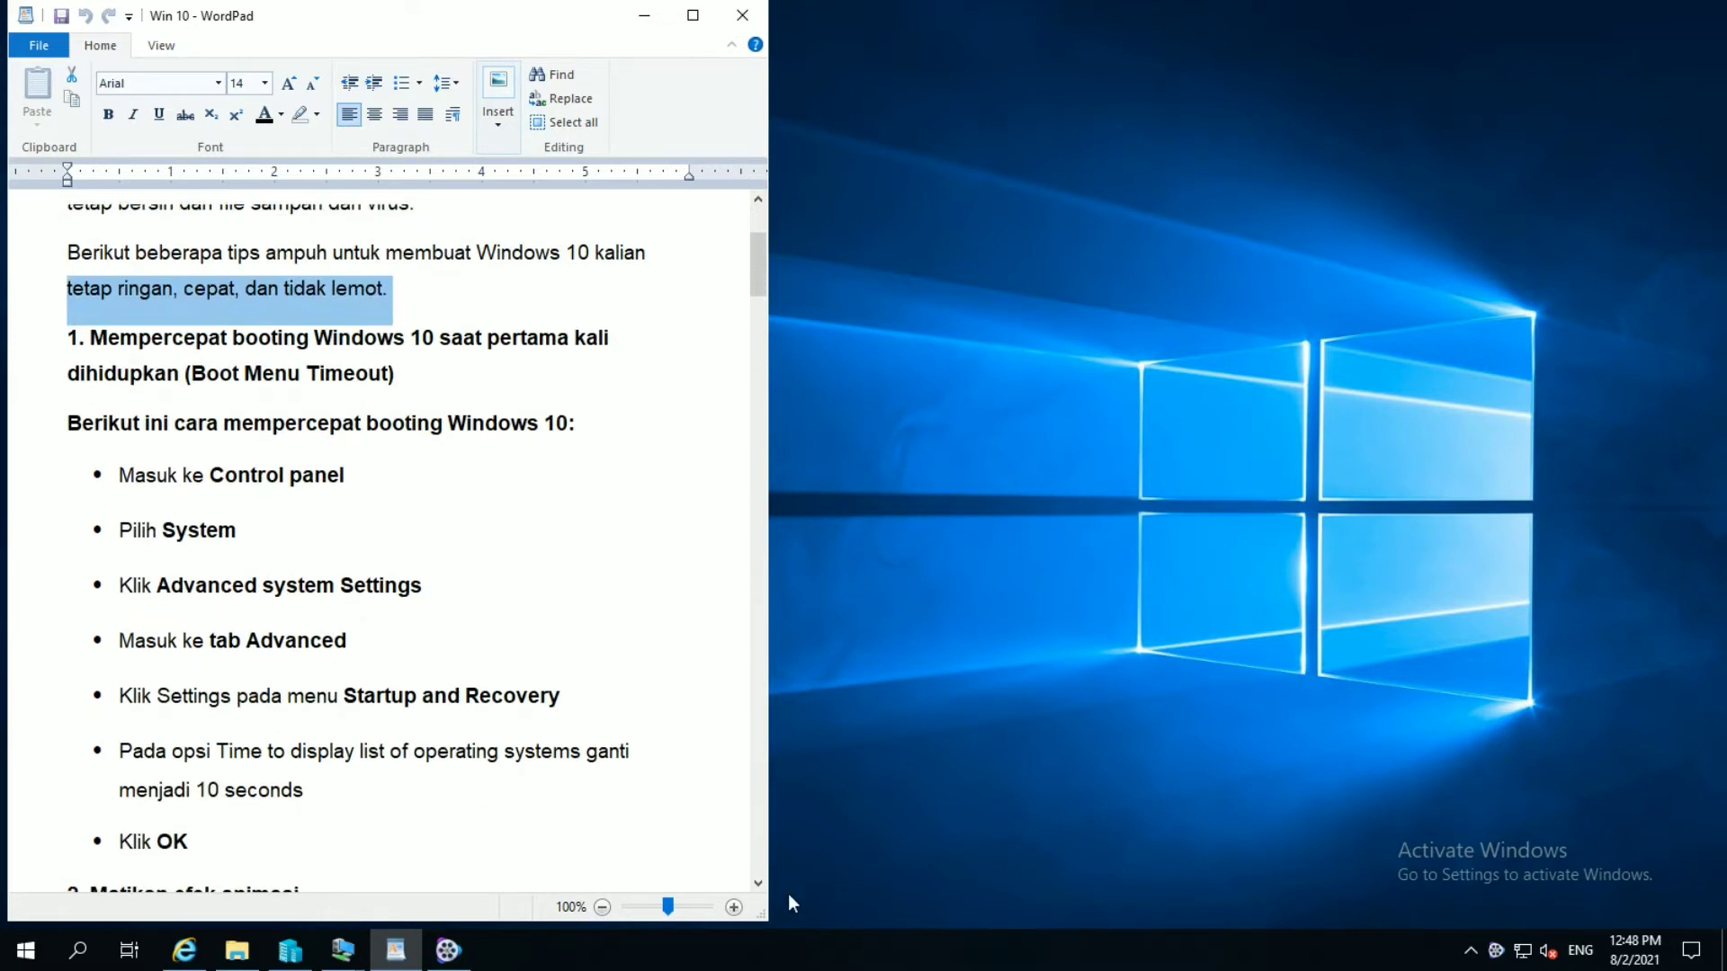
click(761, 883)
click(761, 883)
click(761, 883)
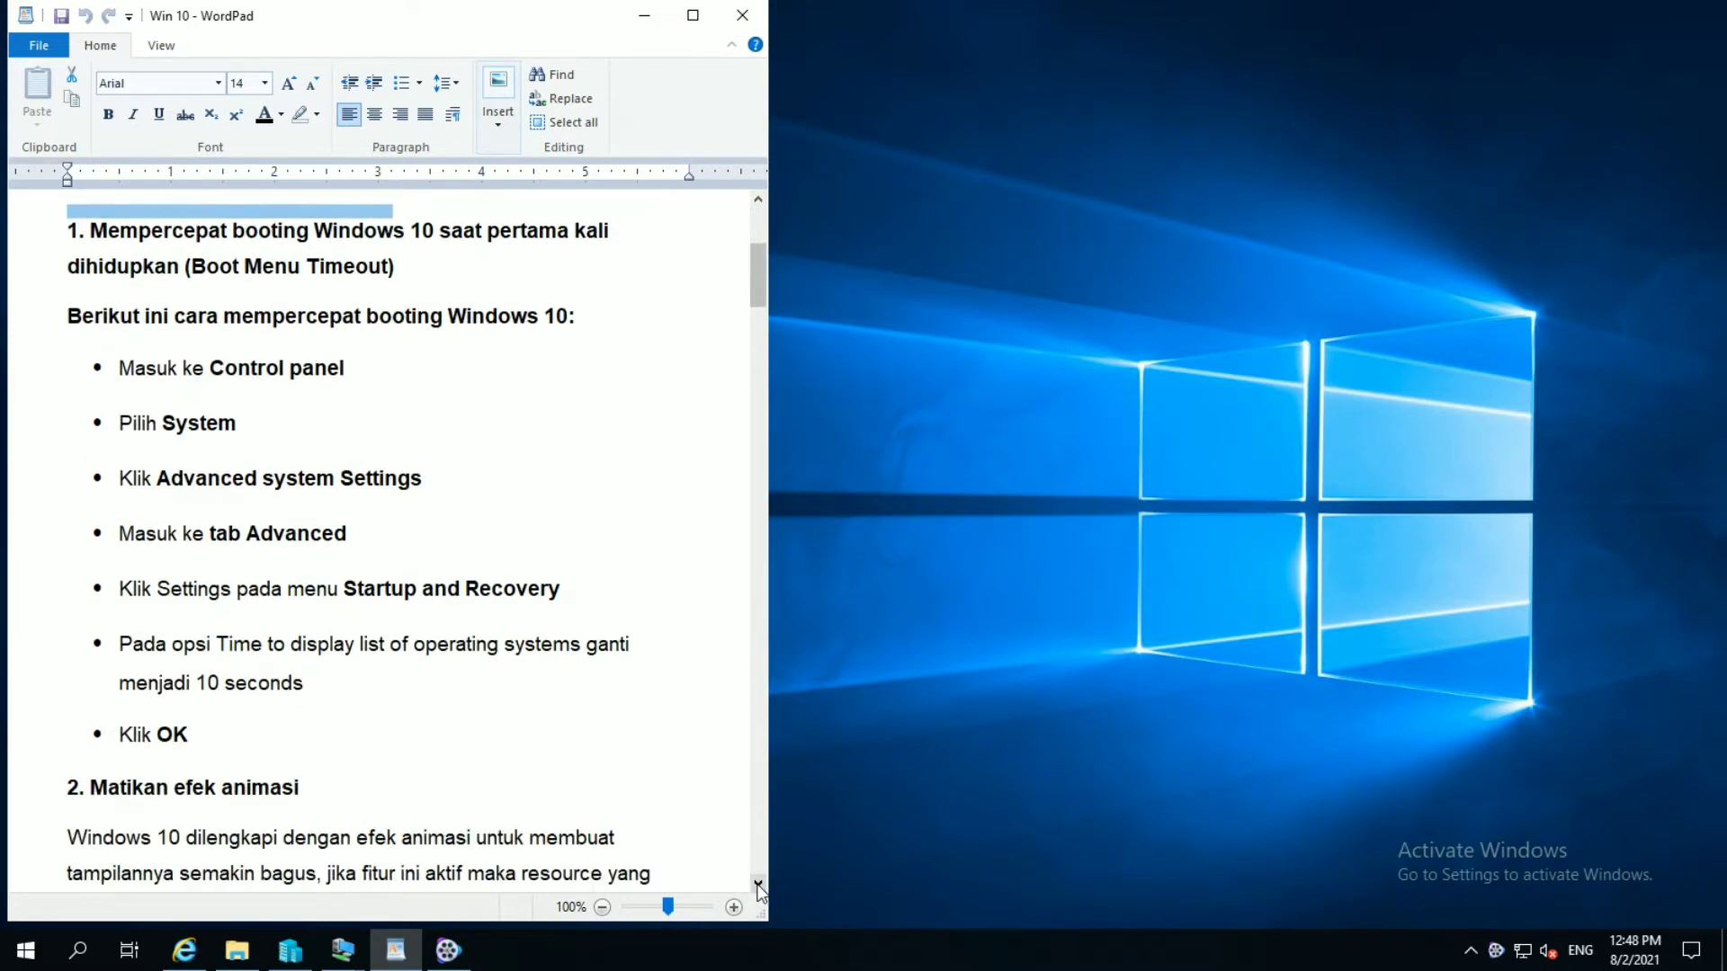
Step: Switch to the Client-PRC virtual machine and bring up its sign-in screen
mouse_move(343, 951)
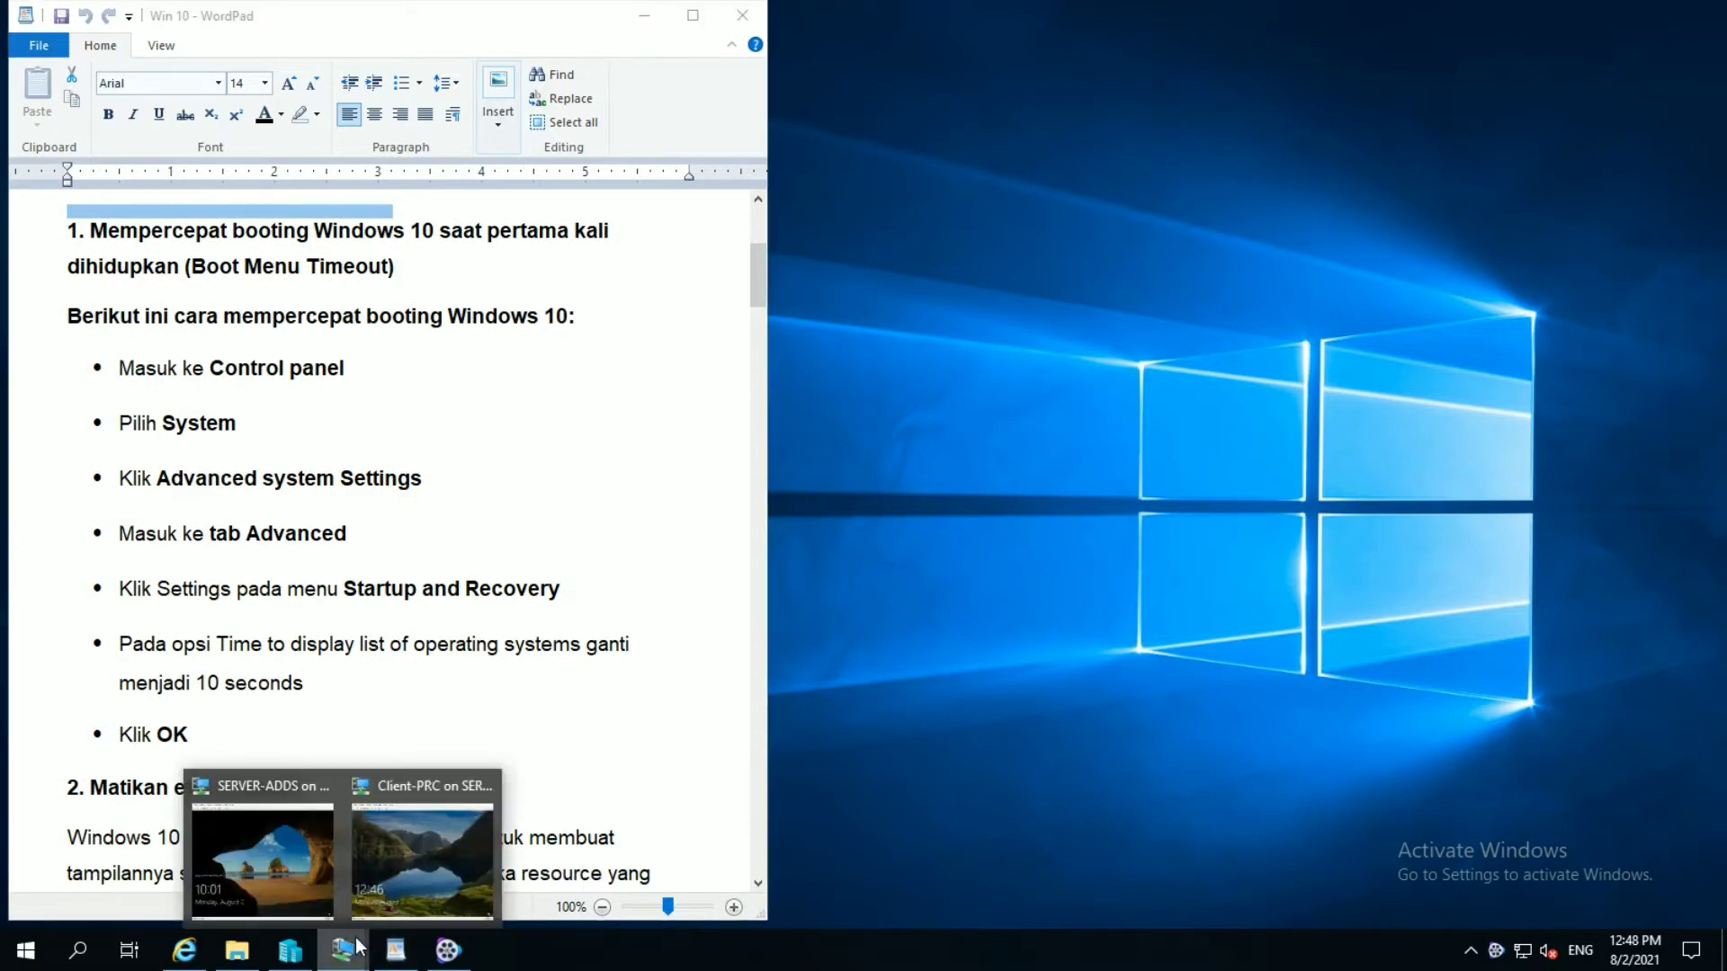
click(379, 861)
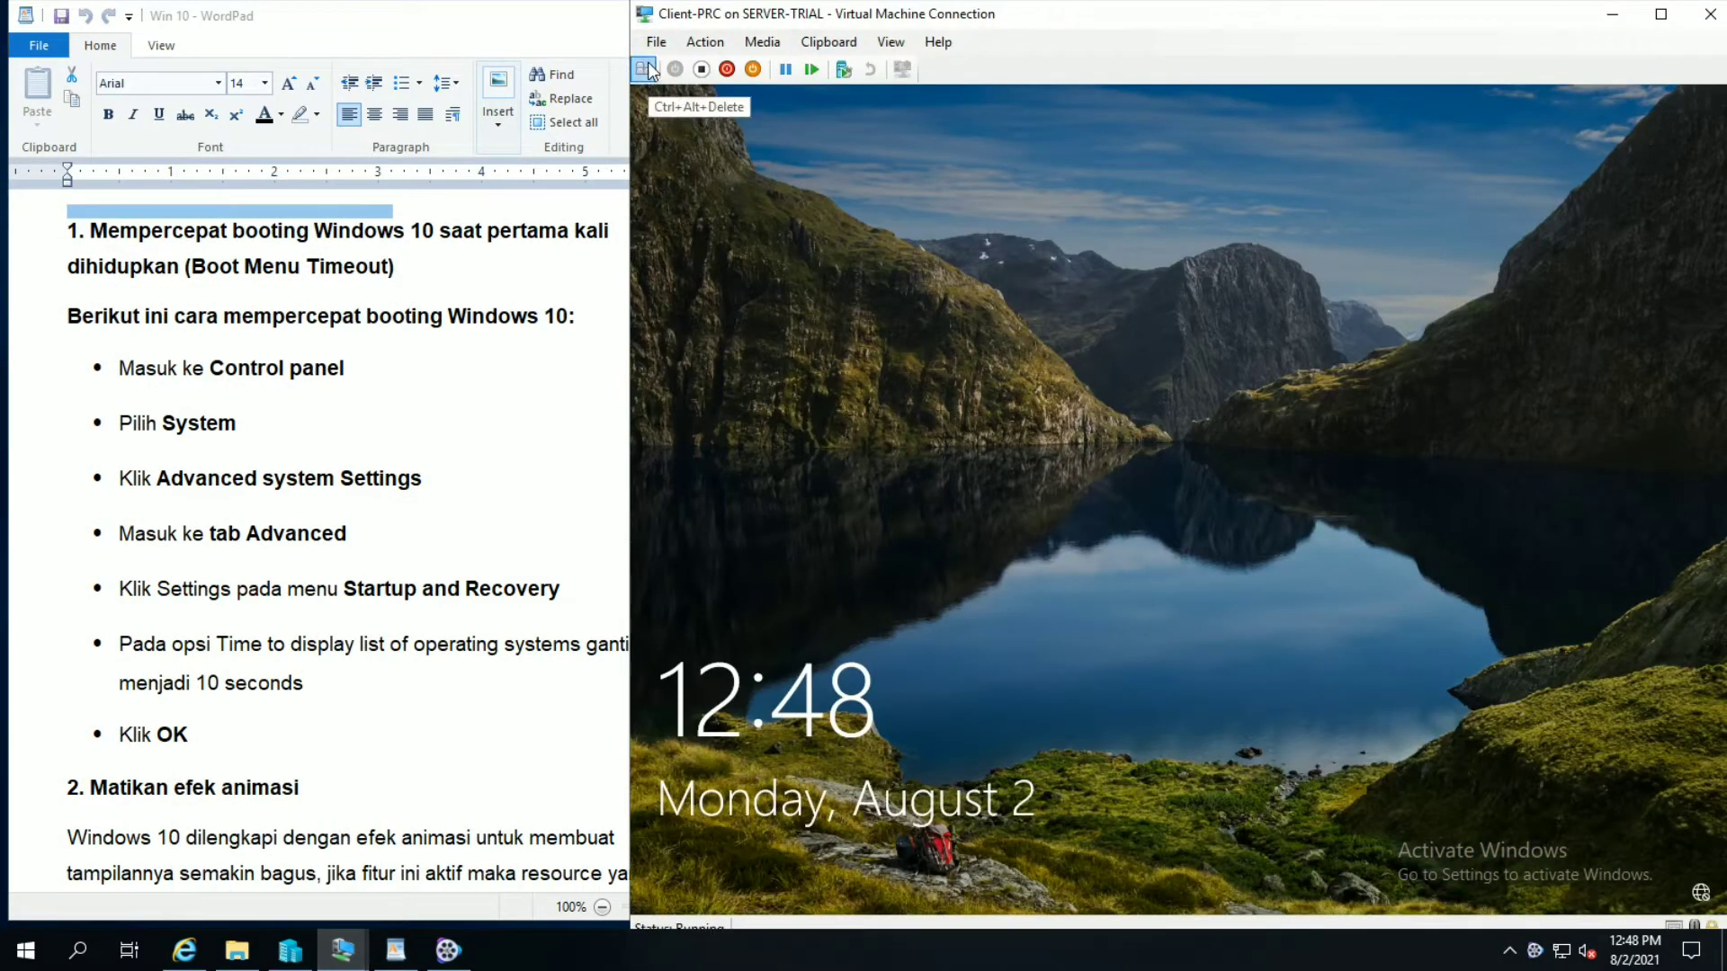
click(644, 69)
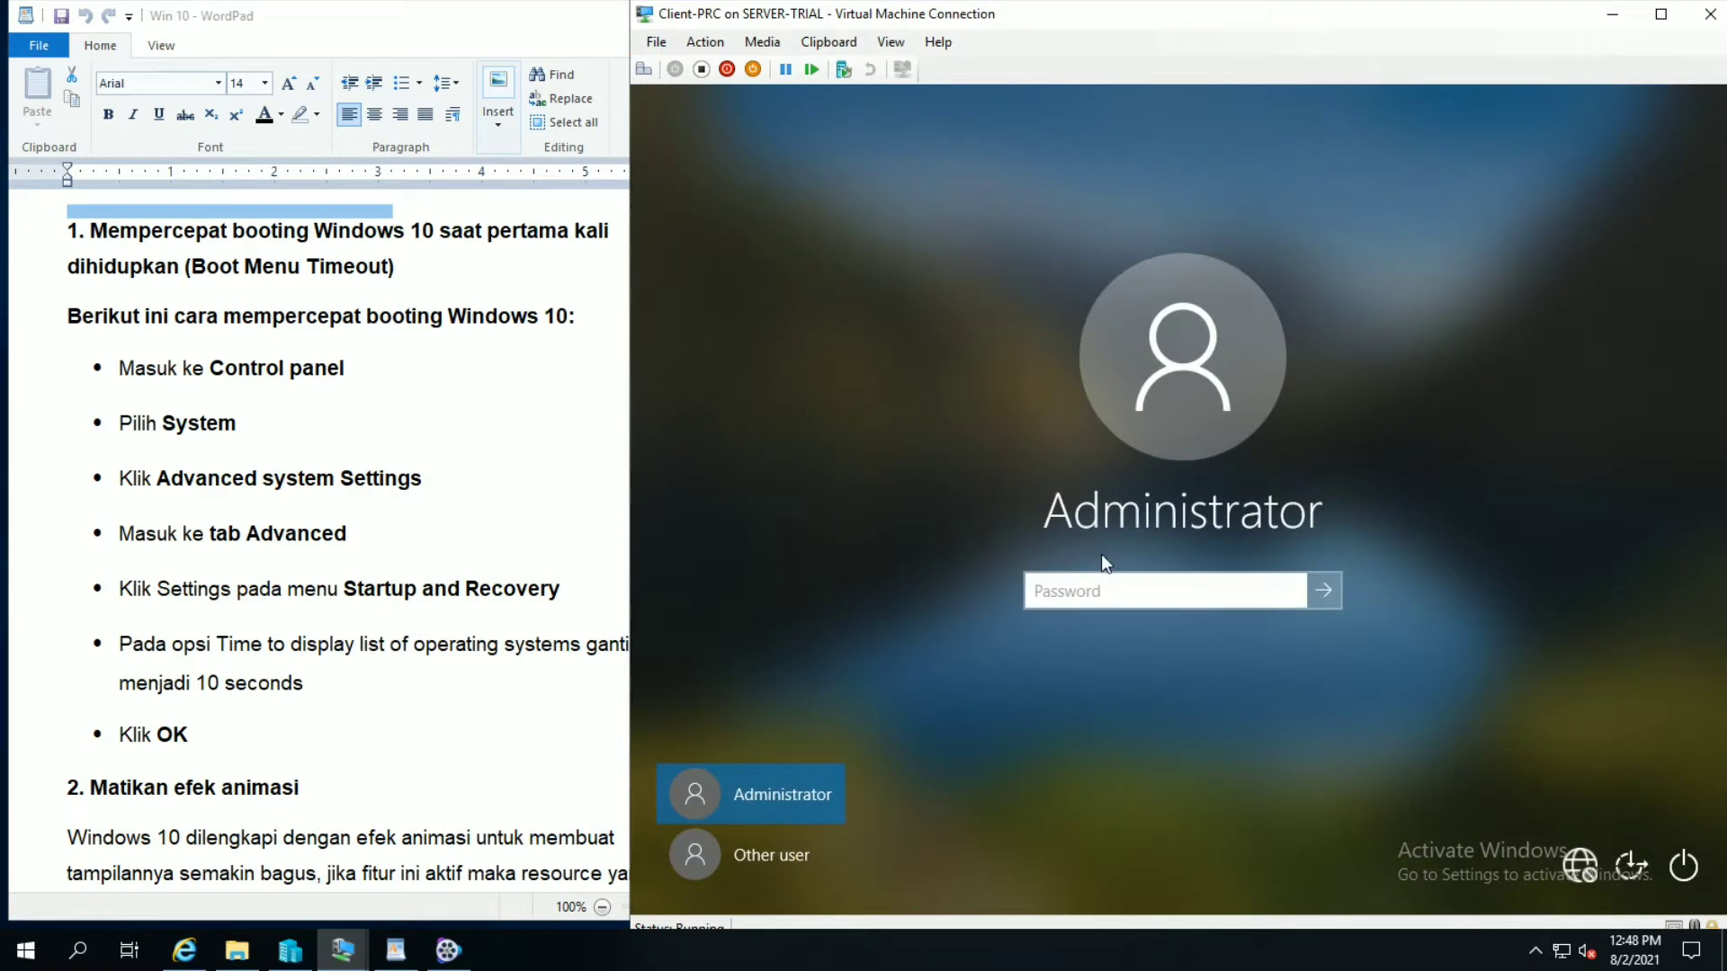
Step: Try to sign in to the Administrator account with the account password
click(1095, 580)
text(••)
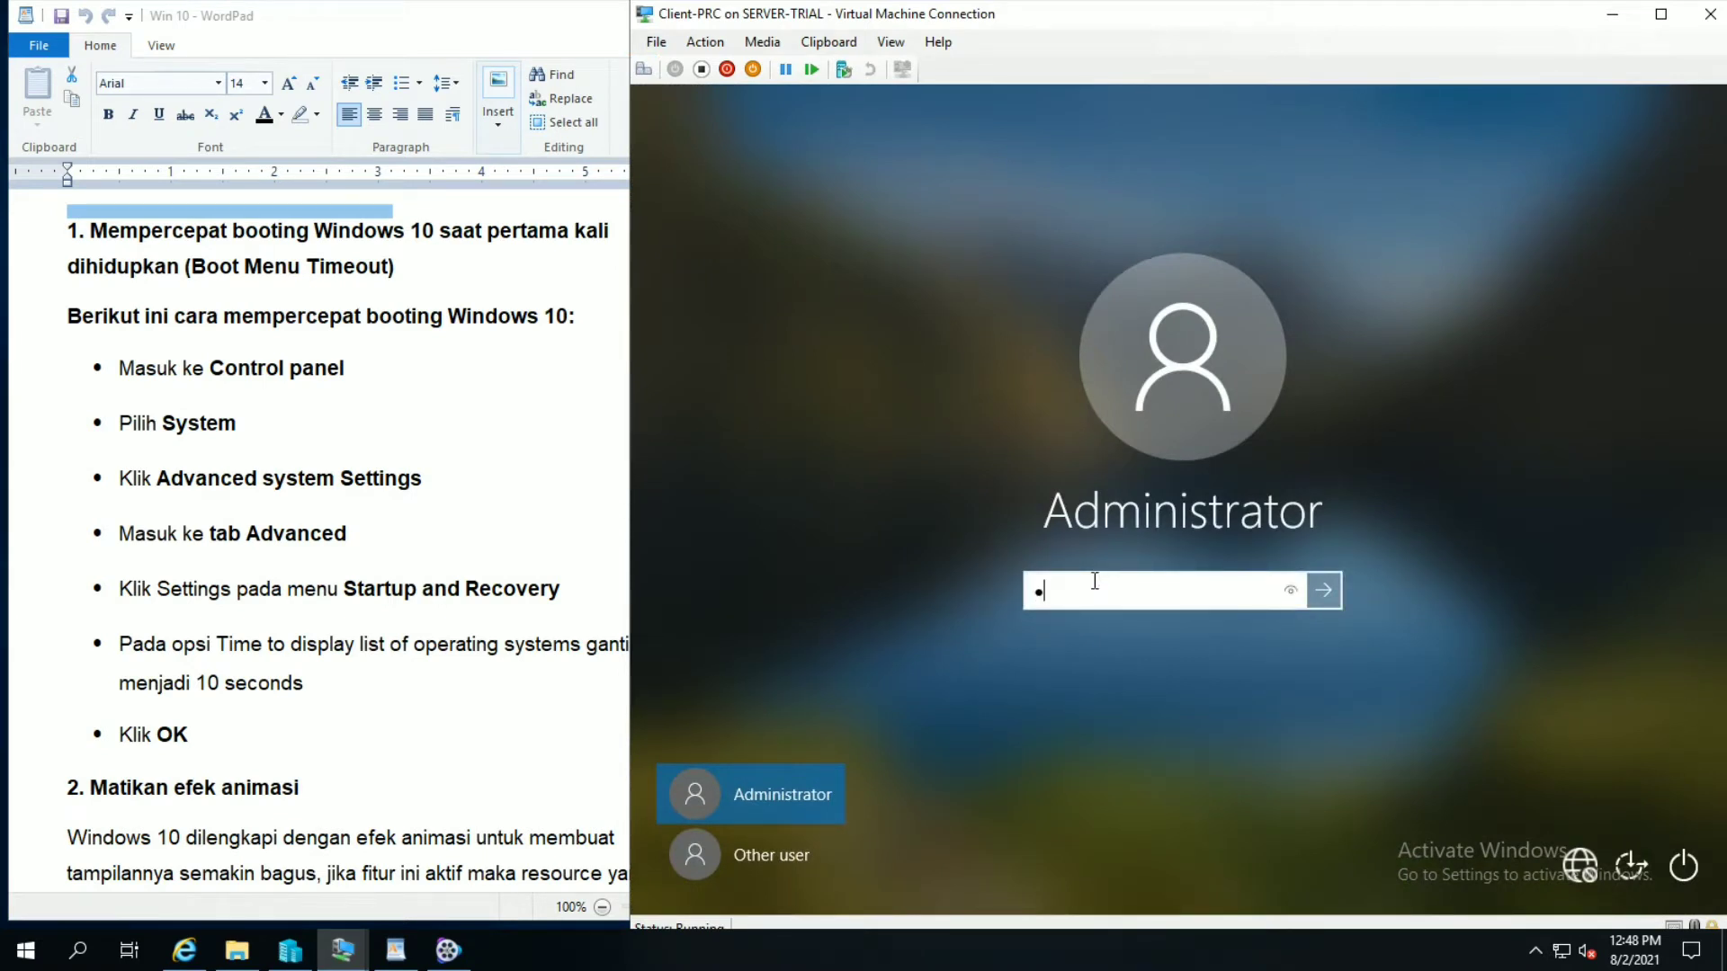
key(BackSpace)
key(BackSpace)
text(•••••••••••)
key(Return)
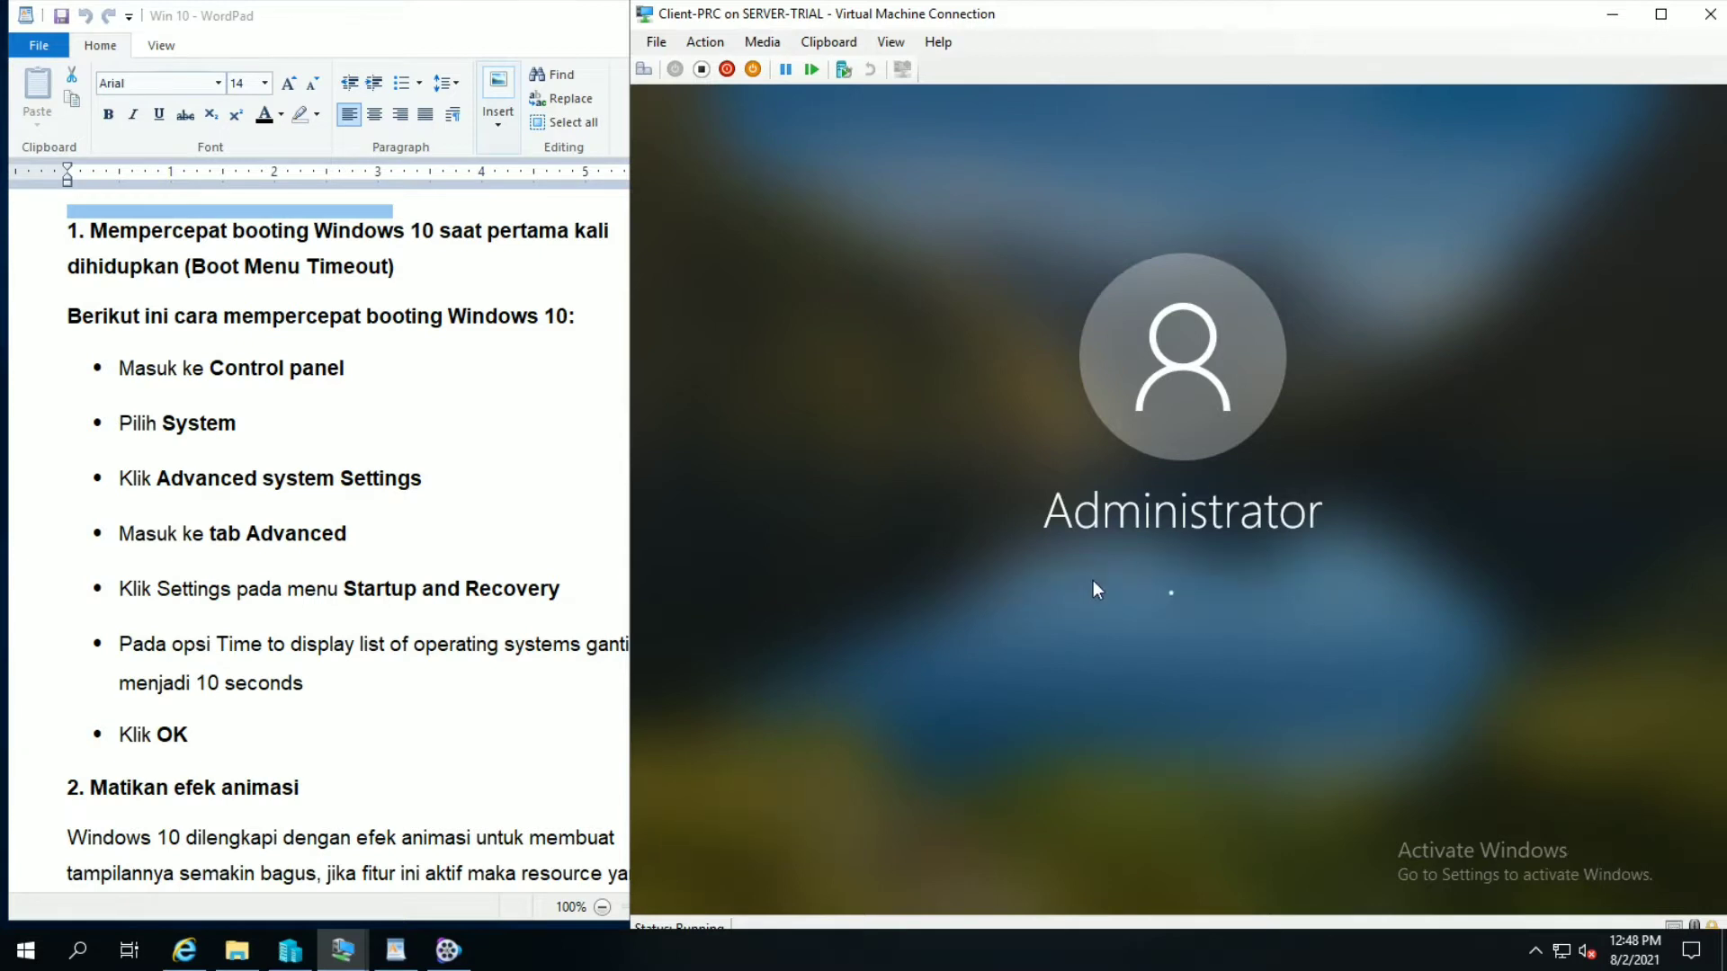
Step: Re-enter the account password to sign in as Administrator, and close the Settings window on the desktop
click(1202, 640)
text(•••••••••••)
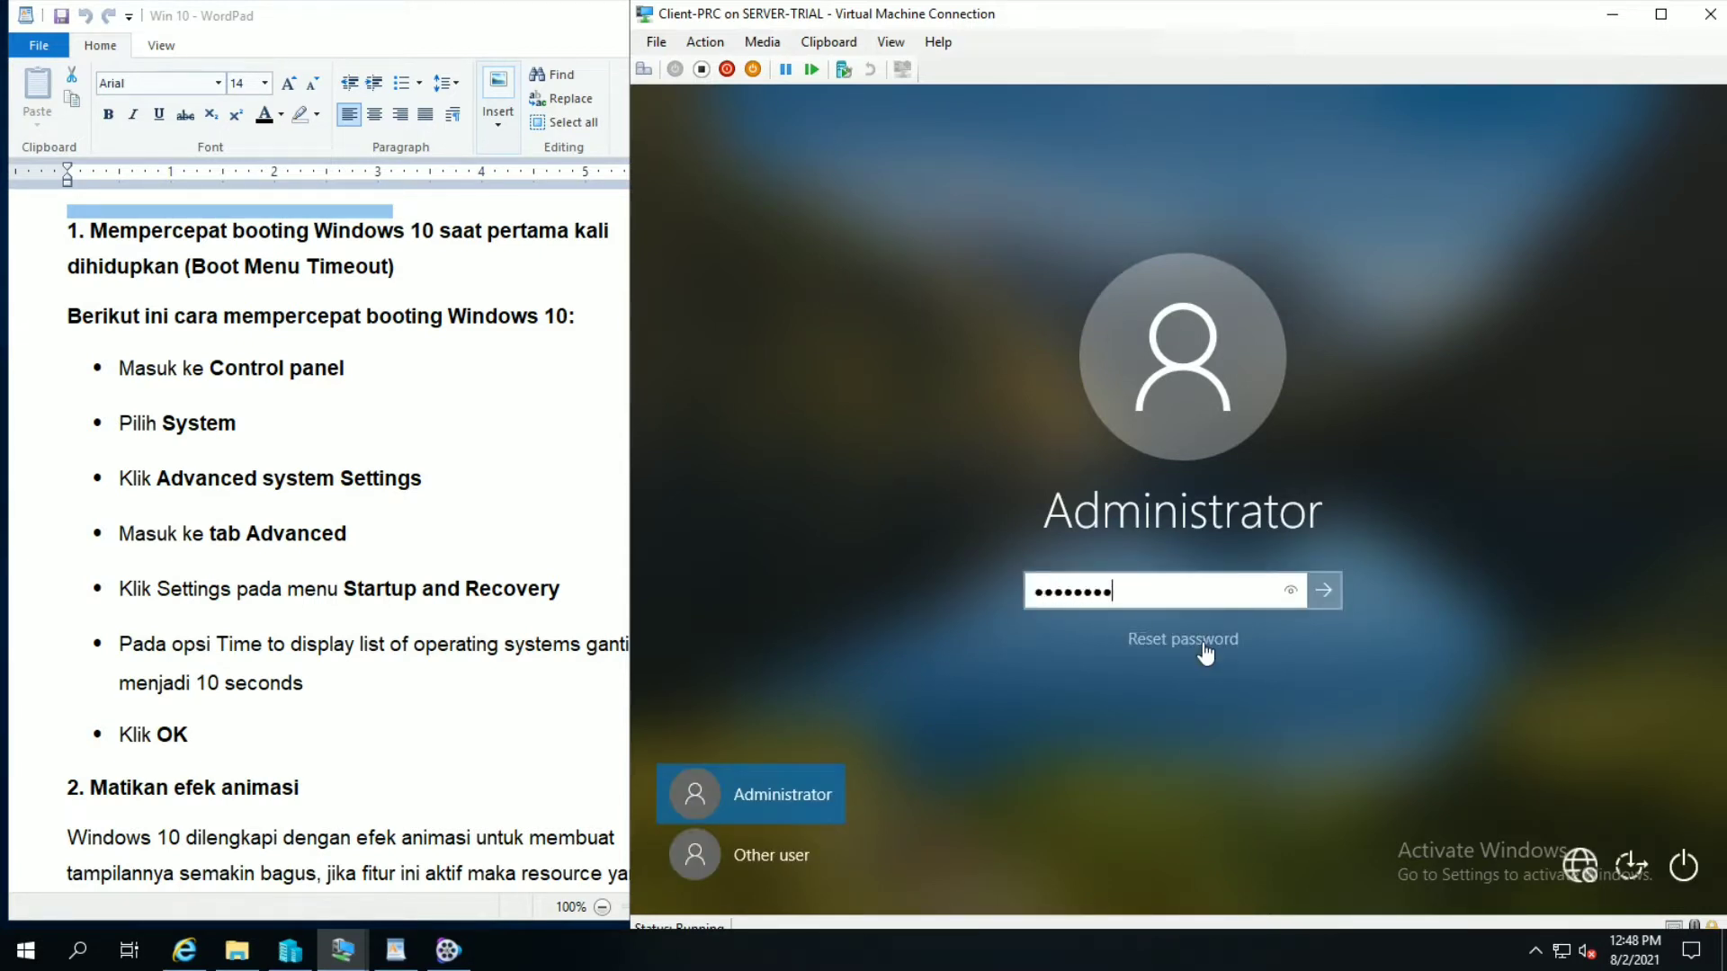
key(Return)
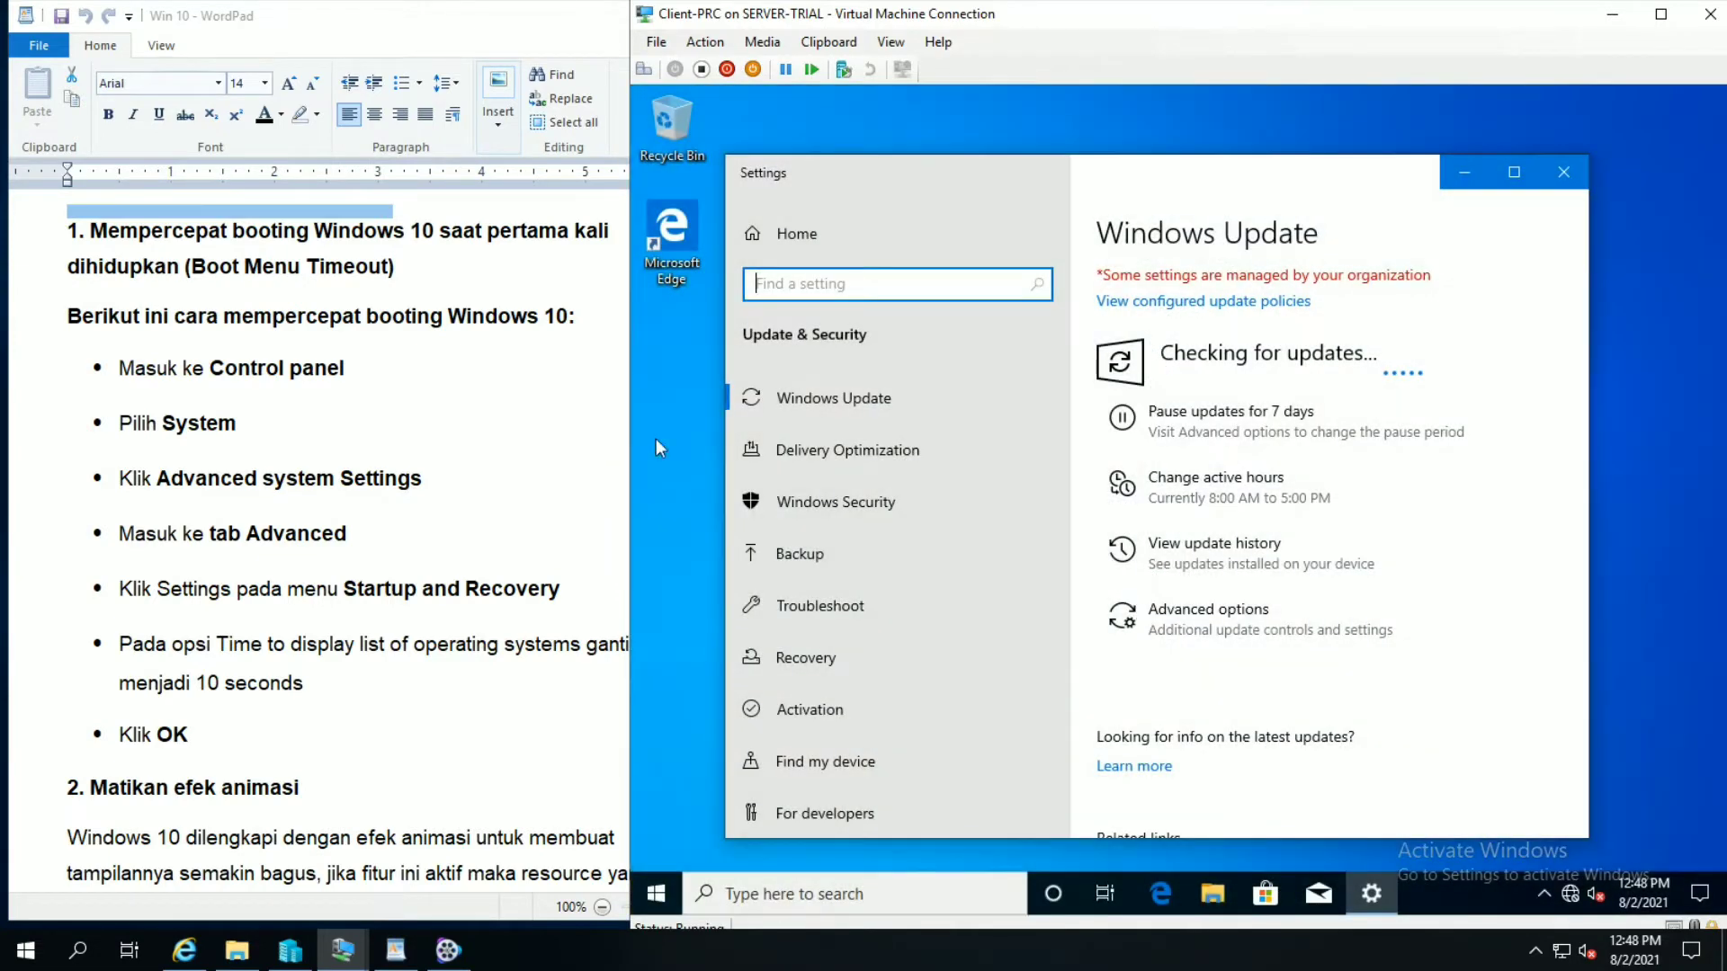
click(1580, 169)
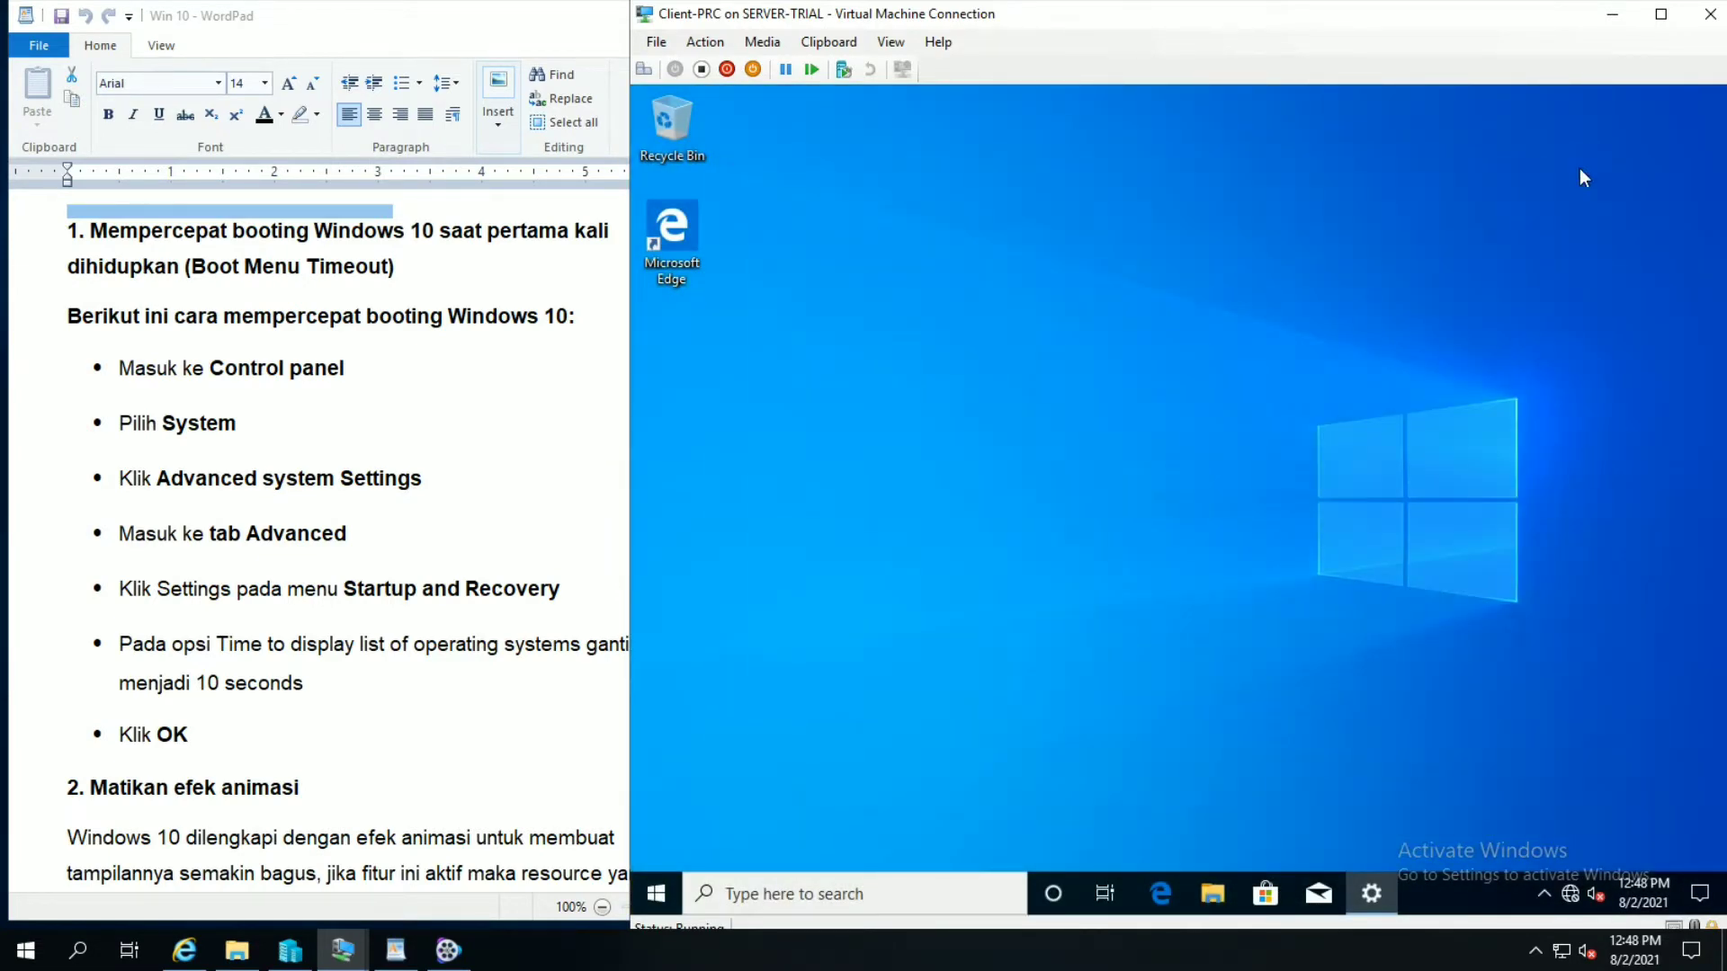
Step: Highlight the boot speed-up heading and first instruction in the WordPad notes, and open Control Panel in the virtual machine
click(335, 410)
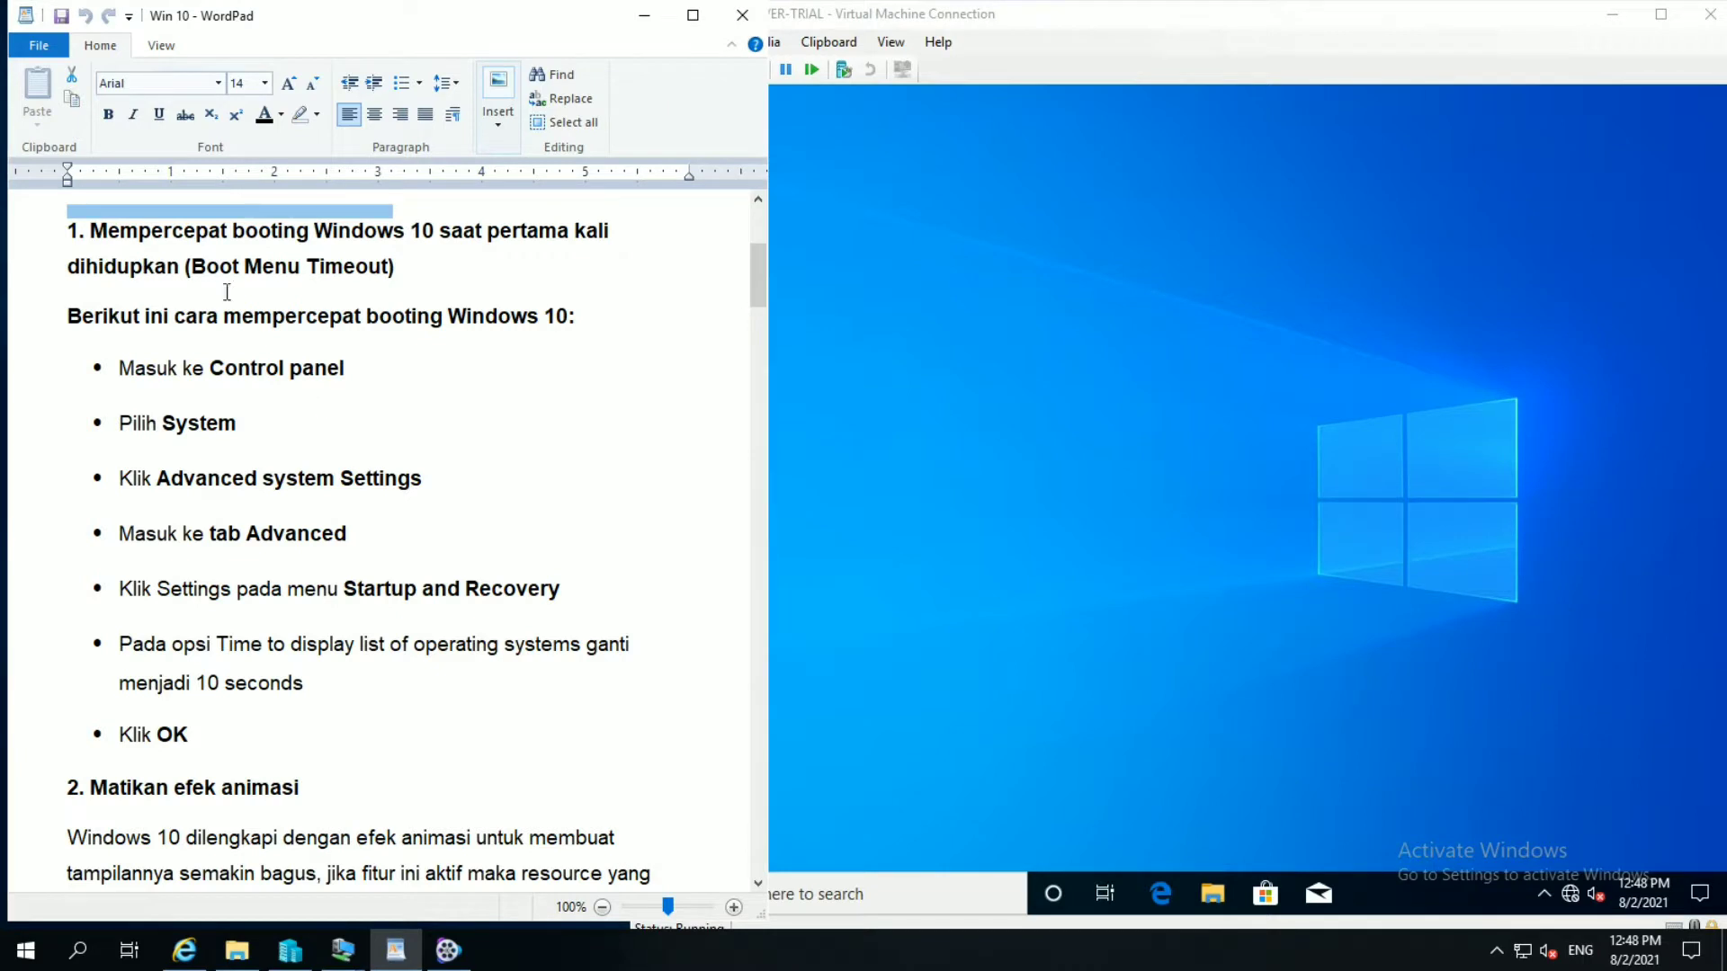
click(54, 243)
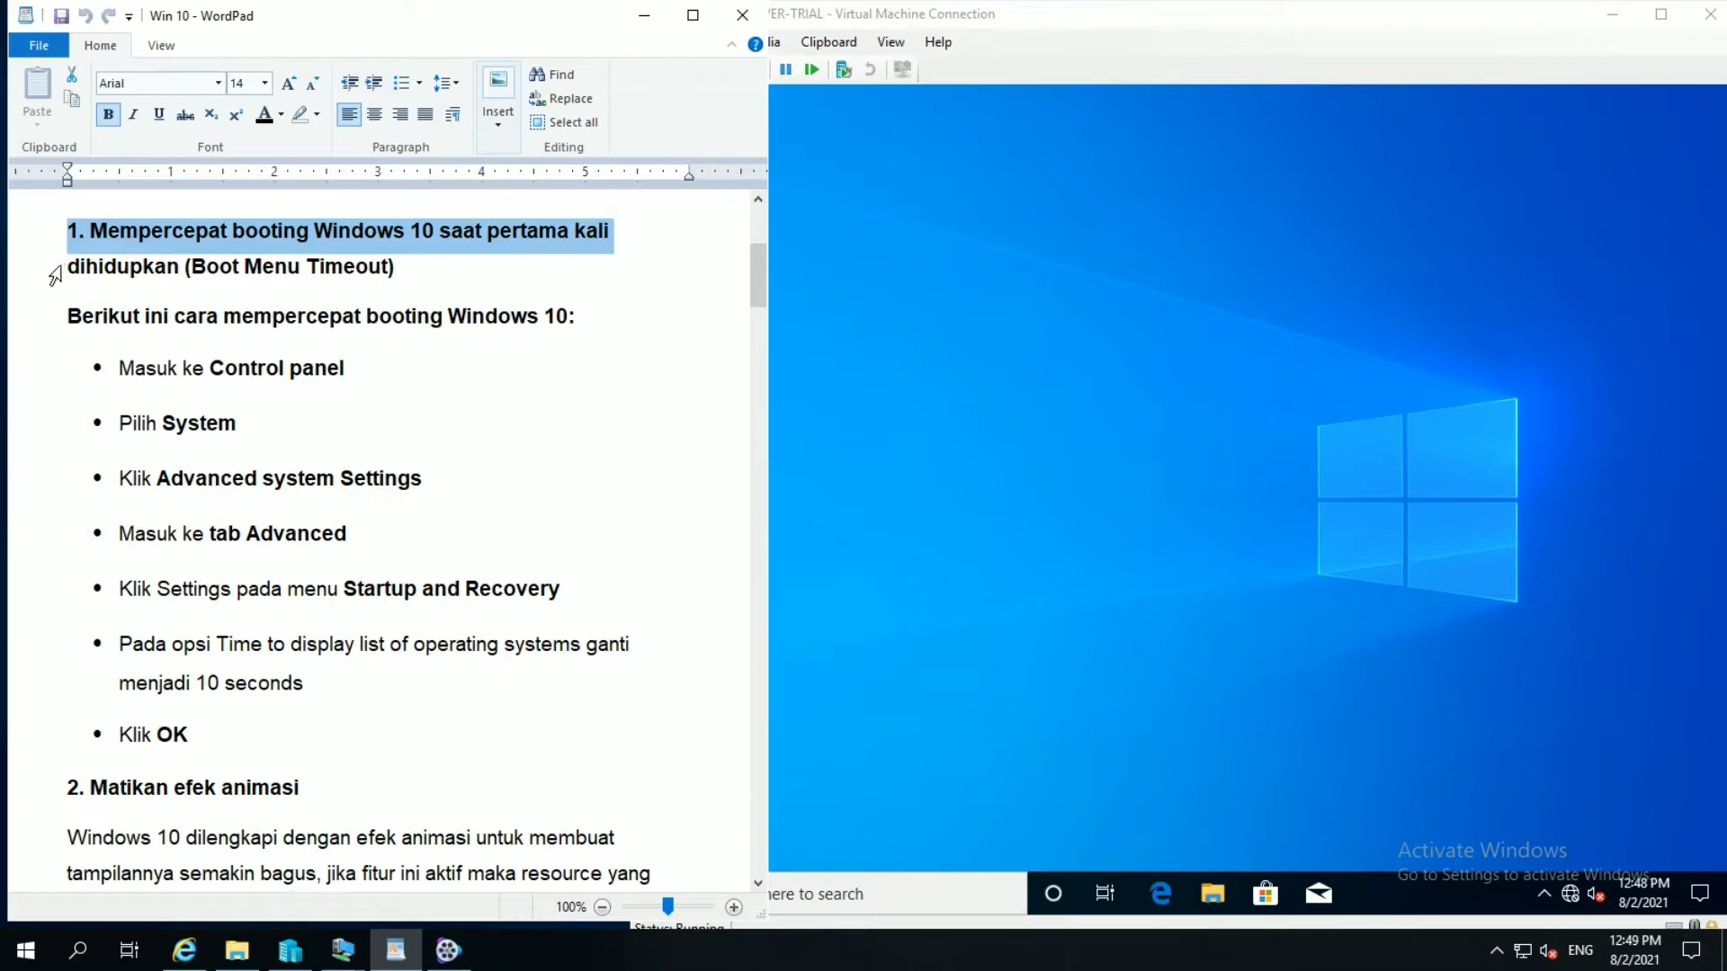
click(54, 272)
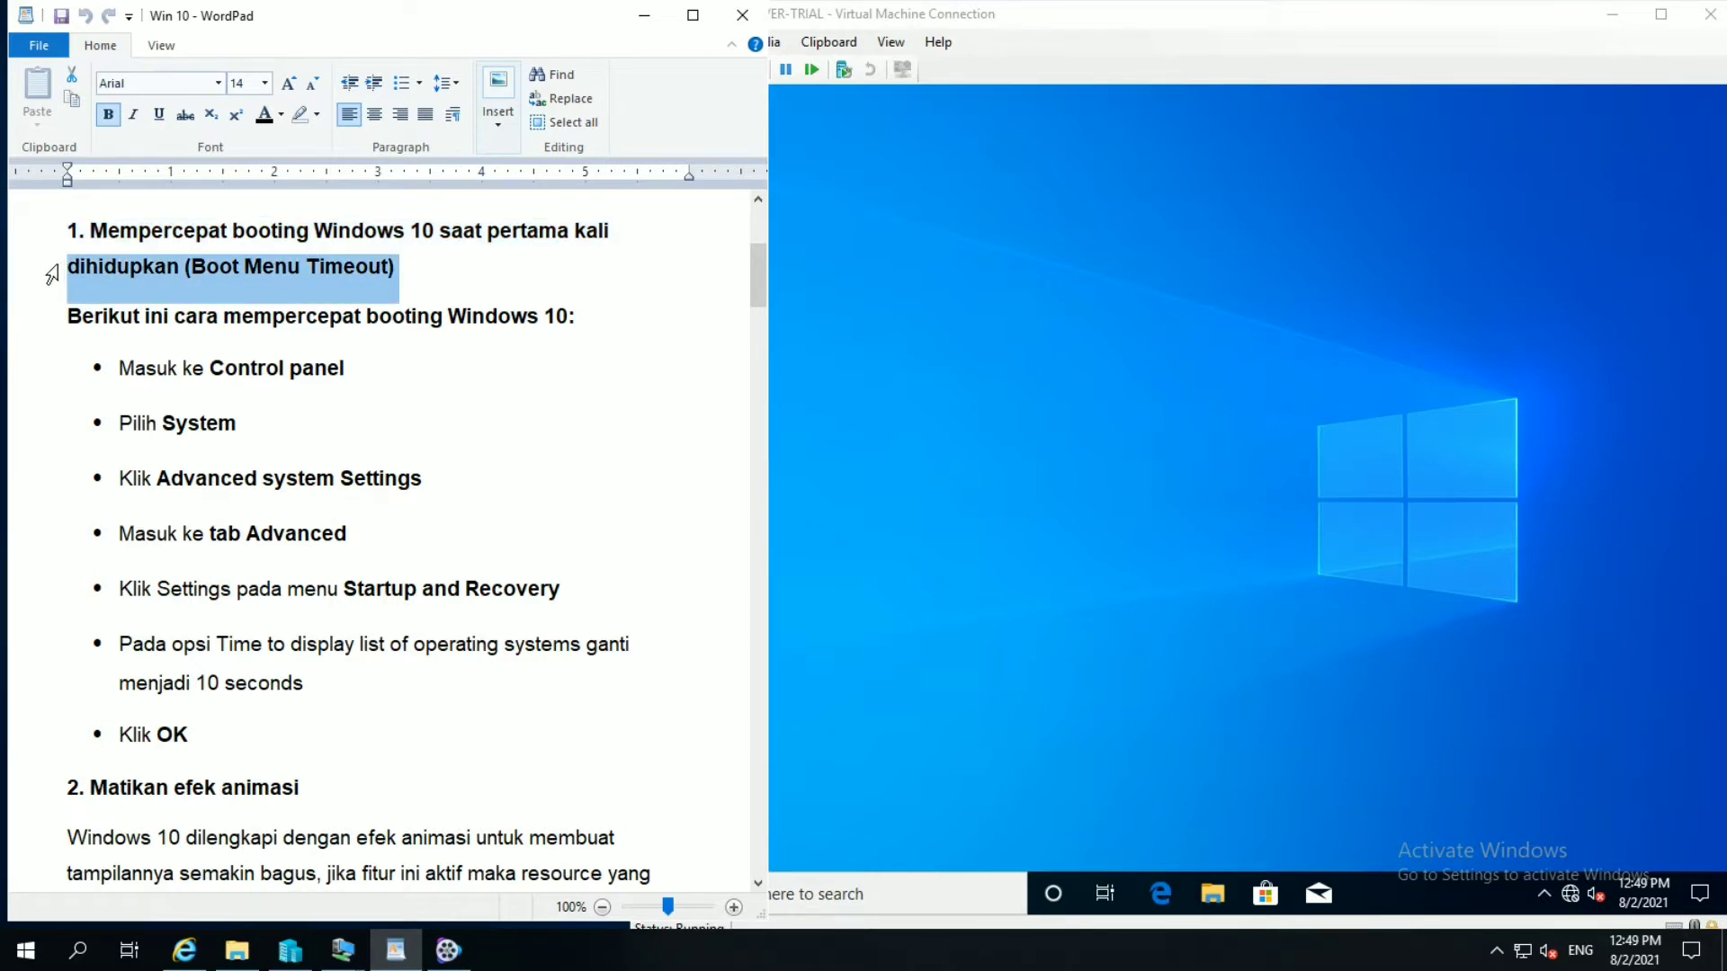
click(39, 325)
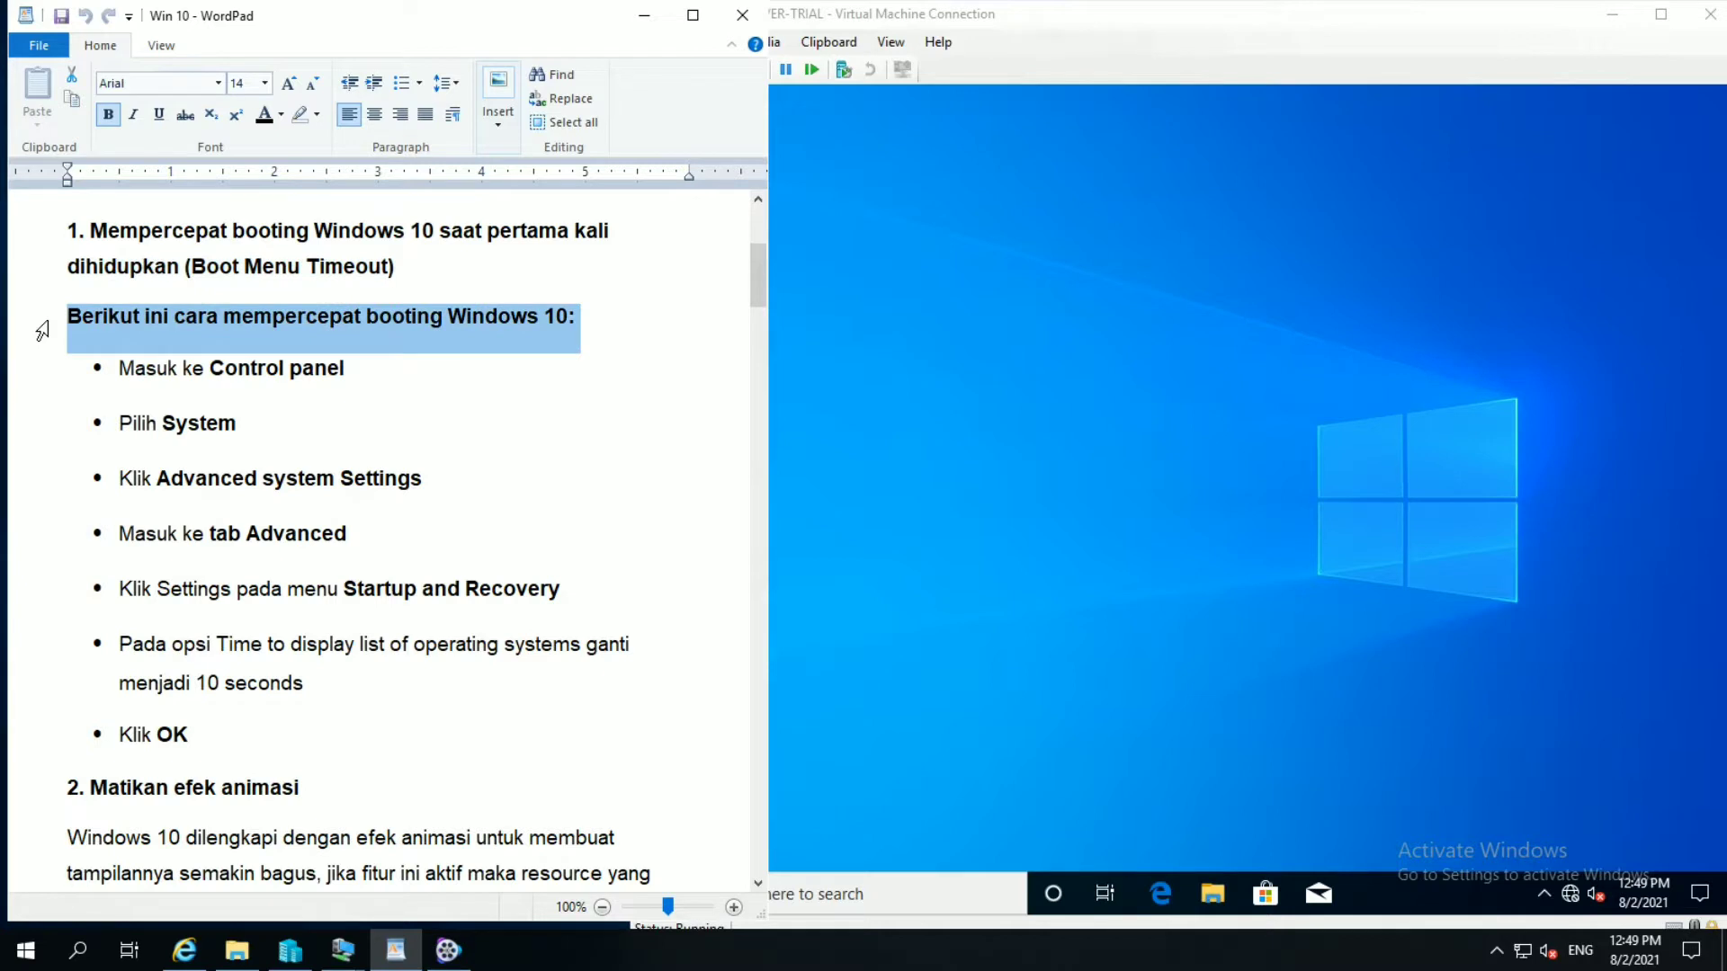
click(59, 387)
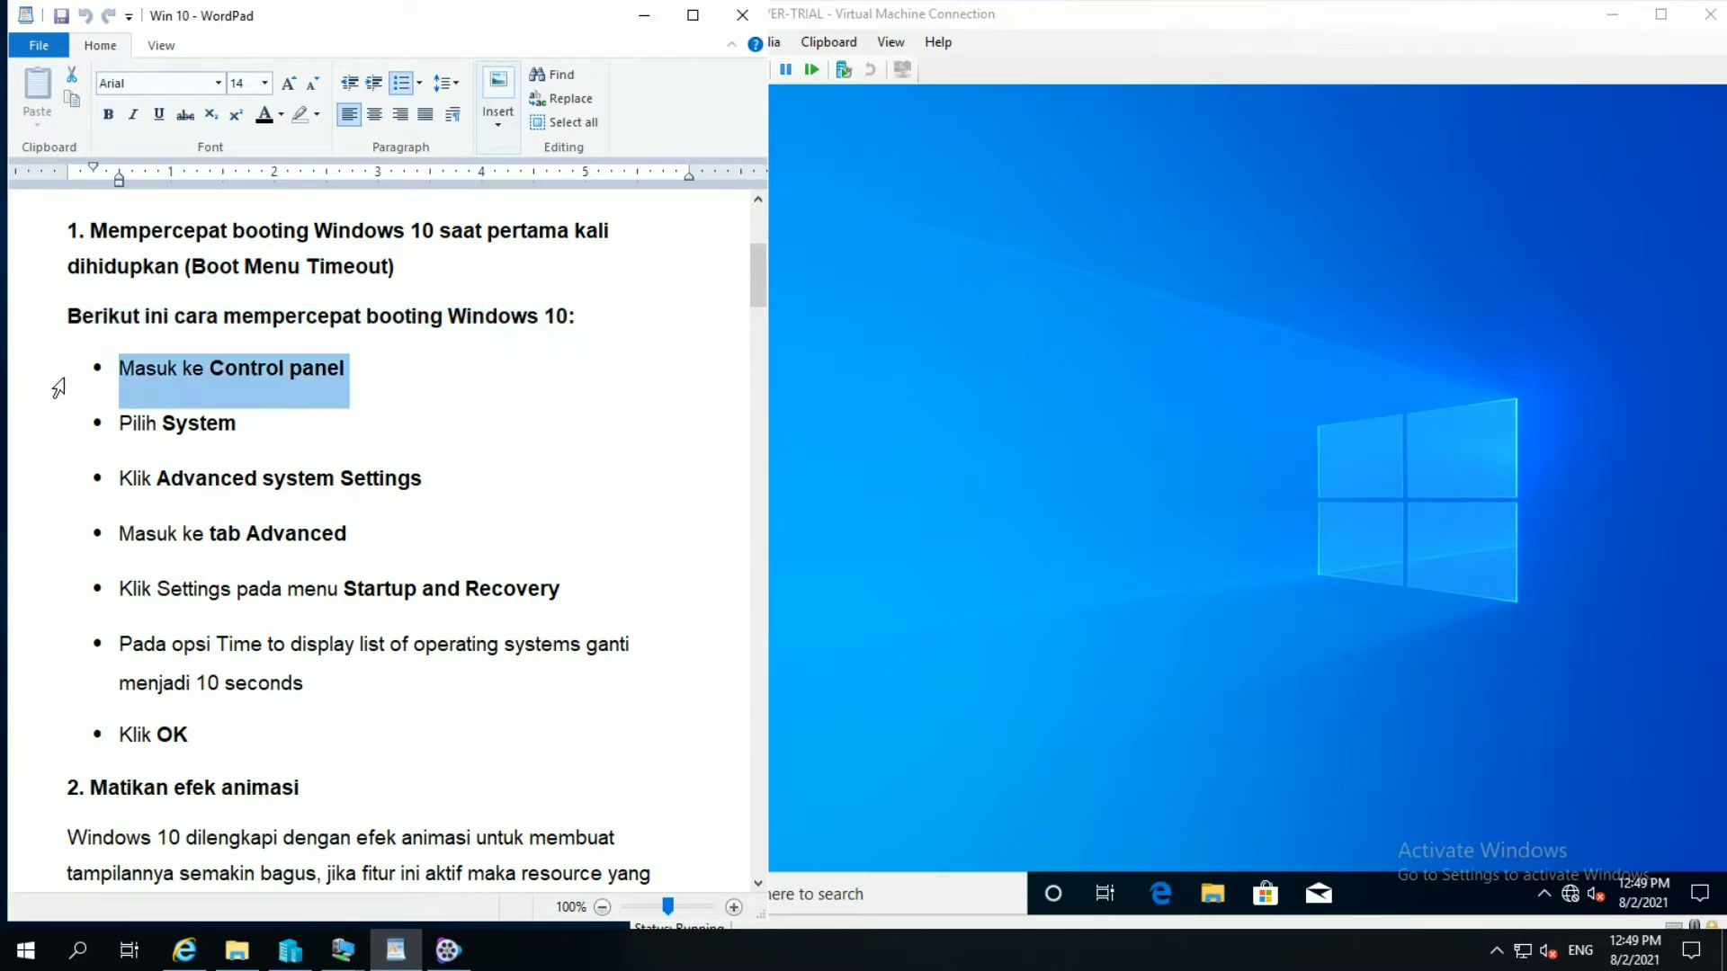
click(1090, 637)
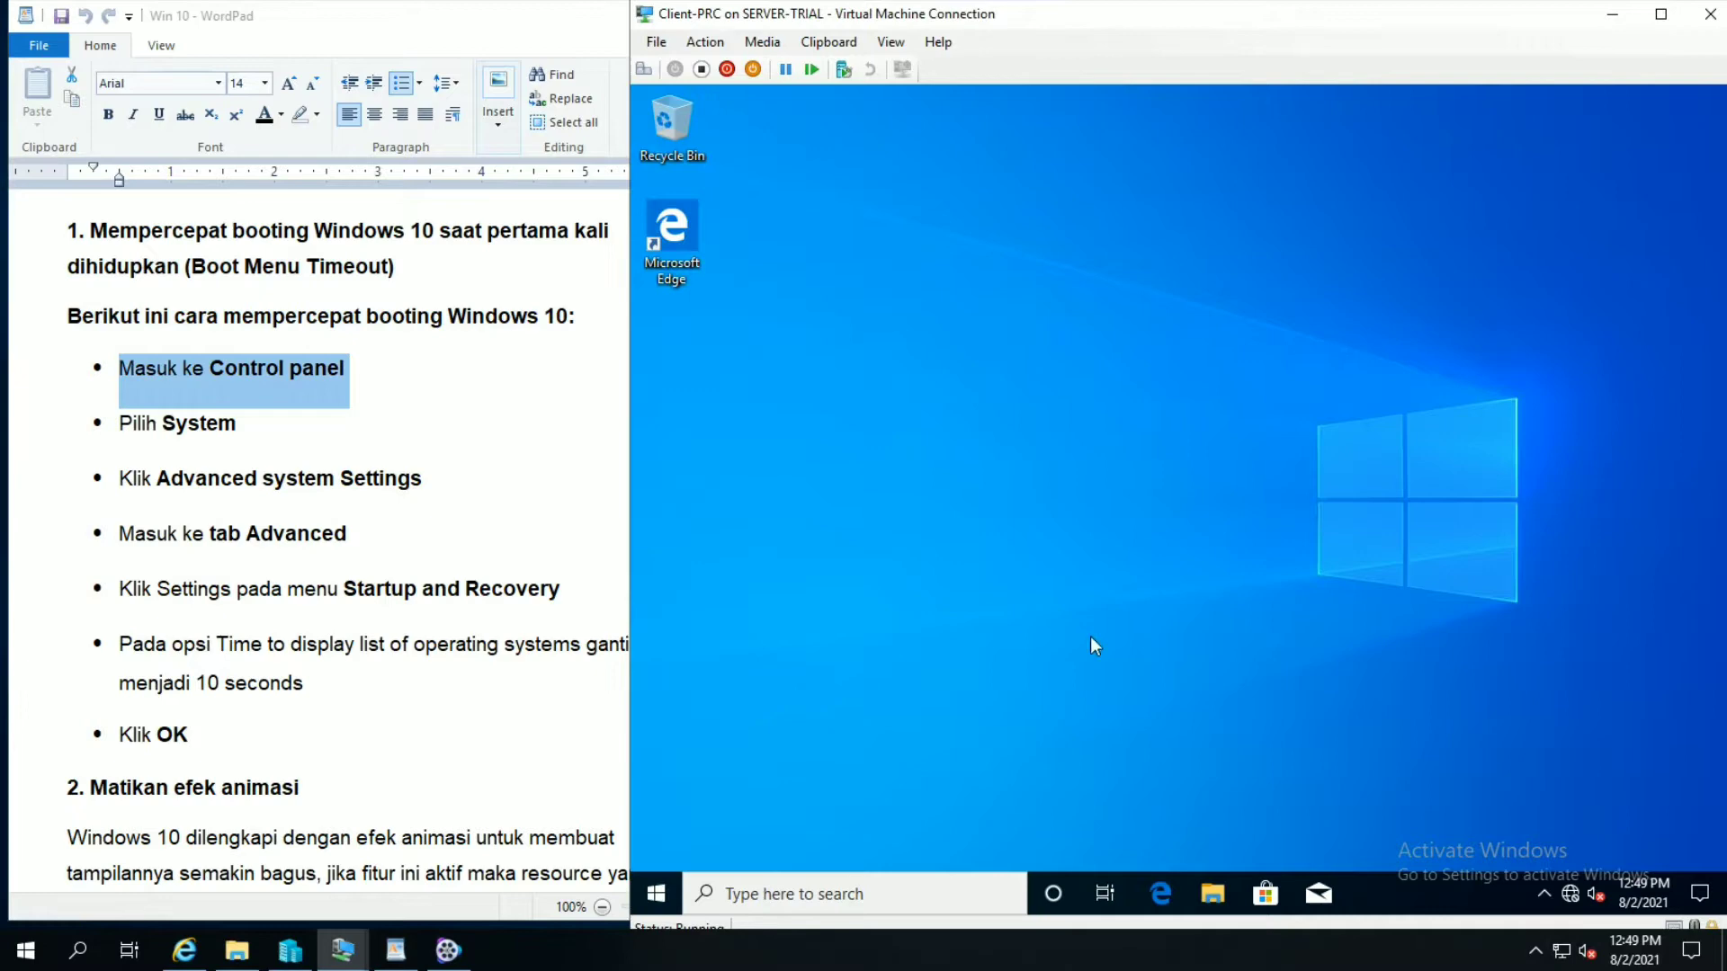
click(669, 881)
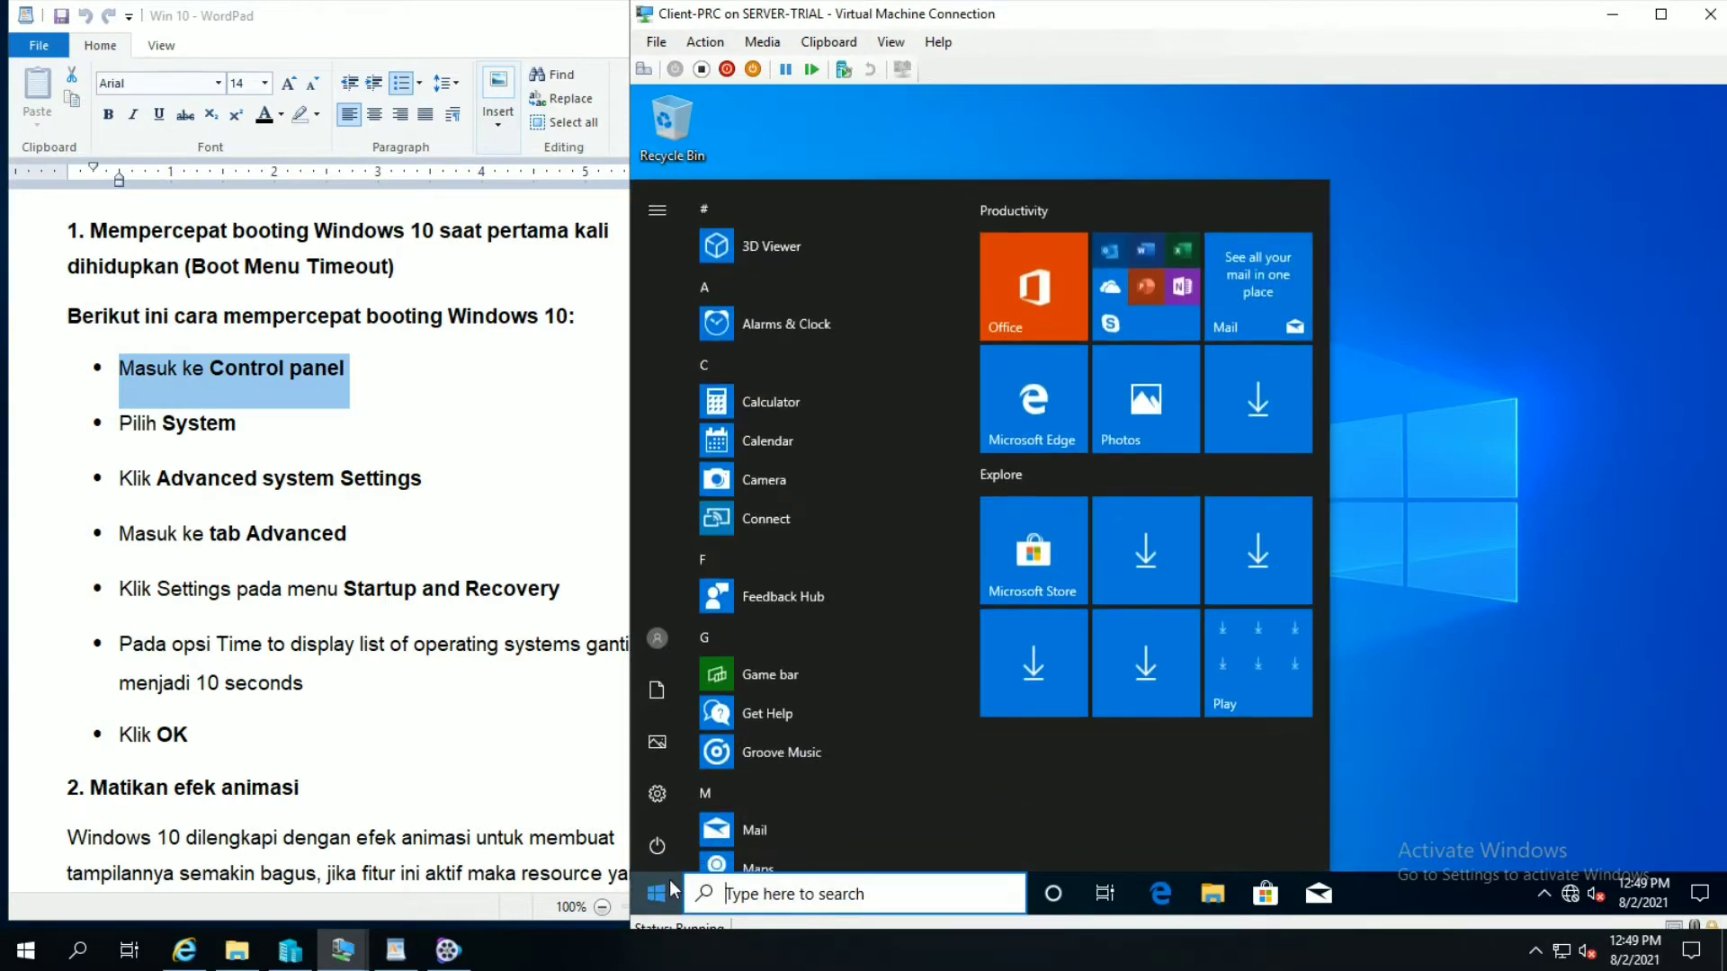
text(control)
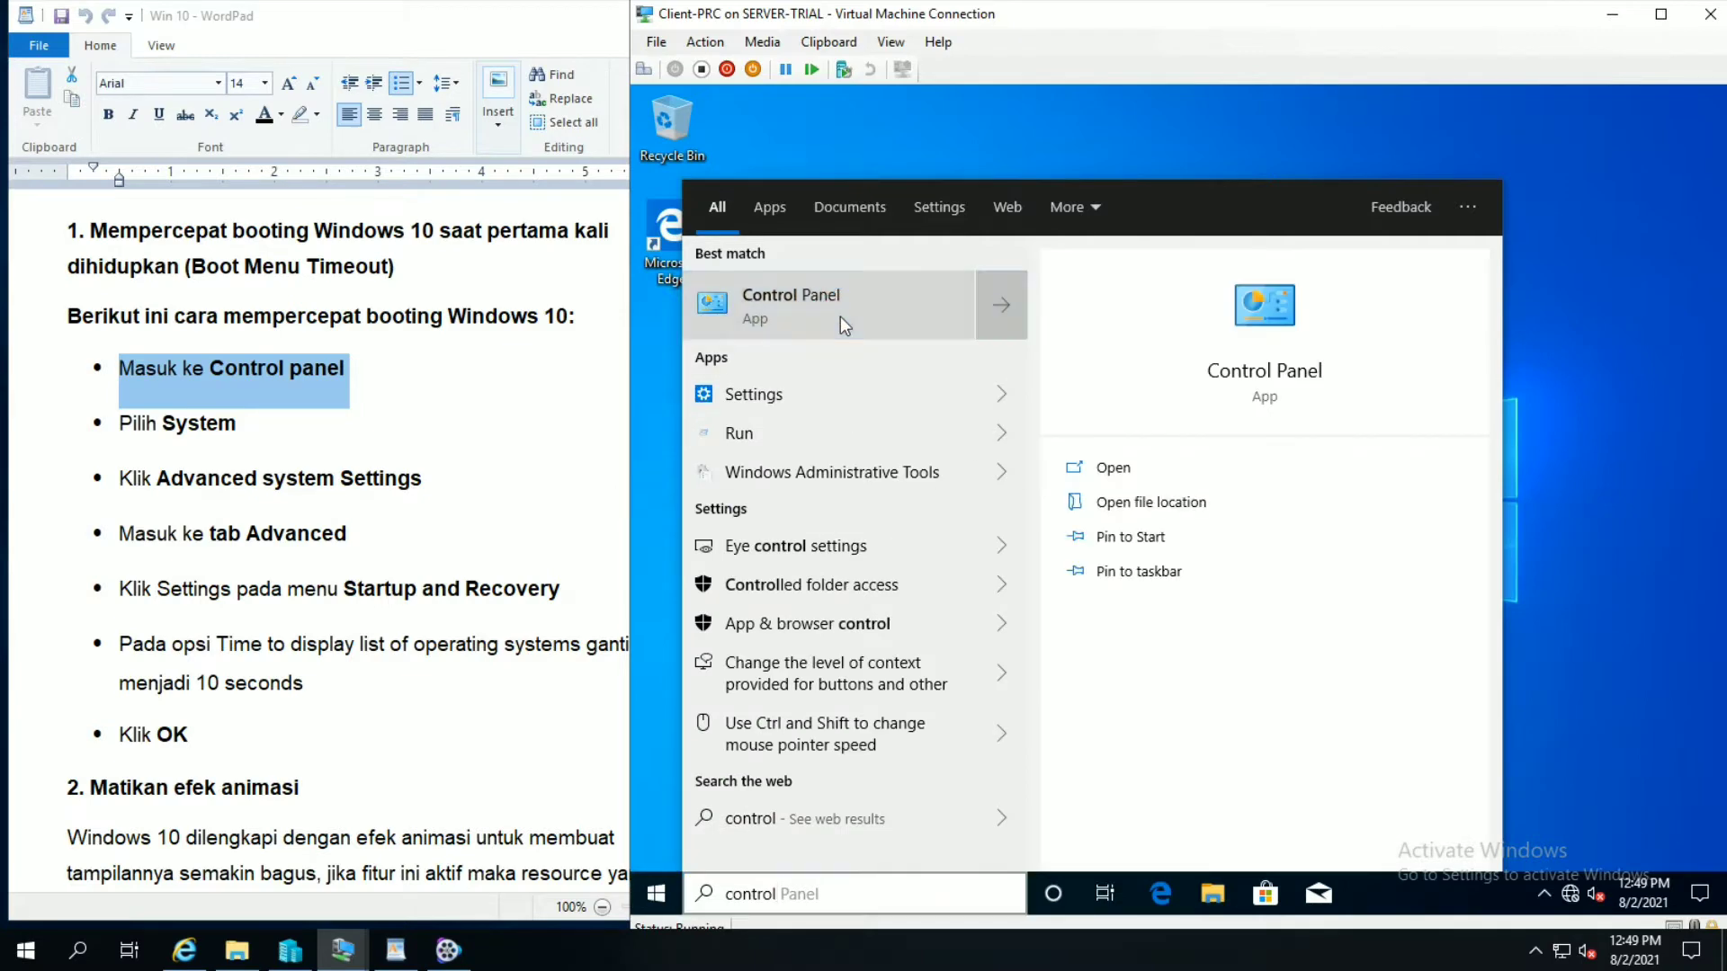
click(844, 326)
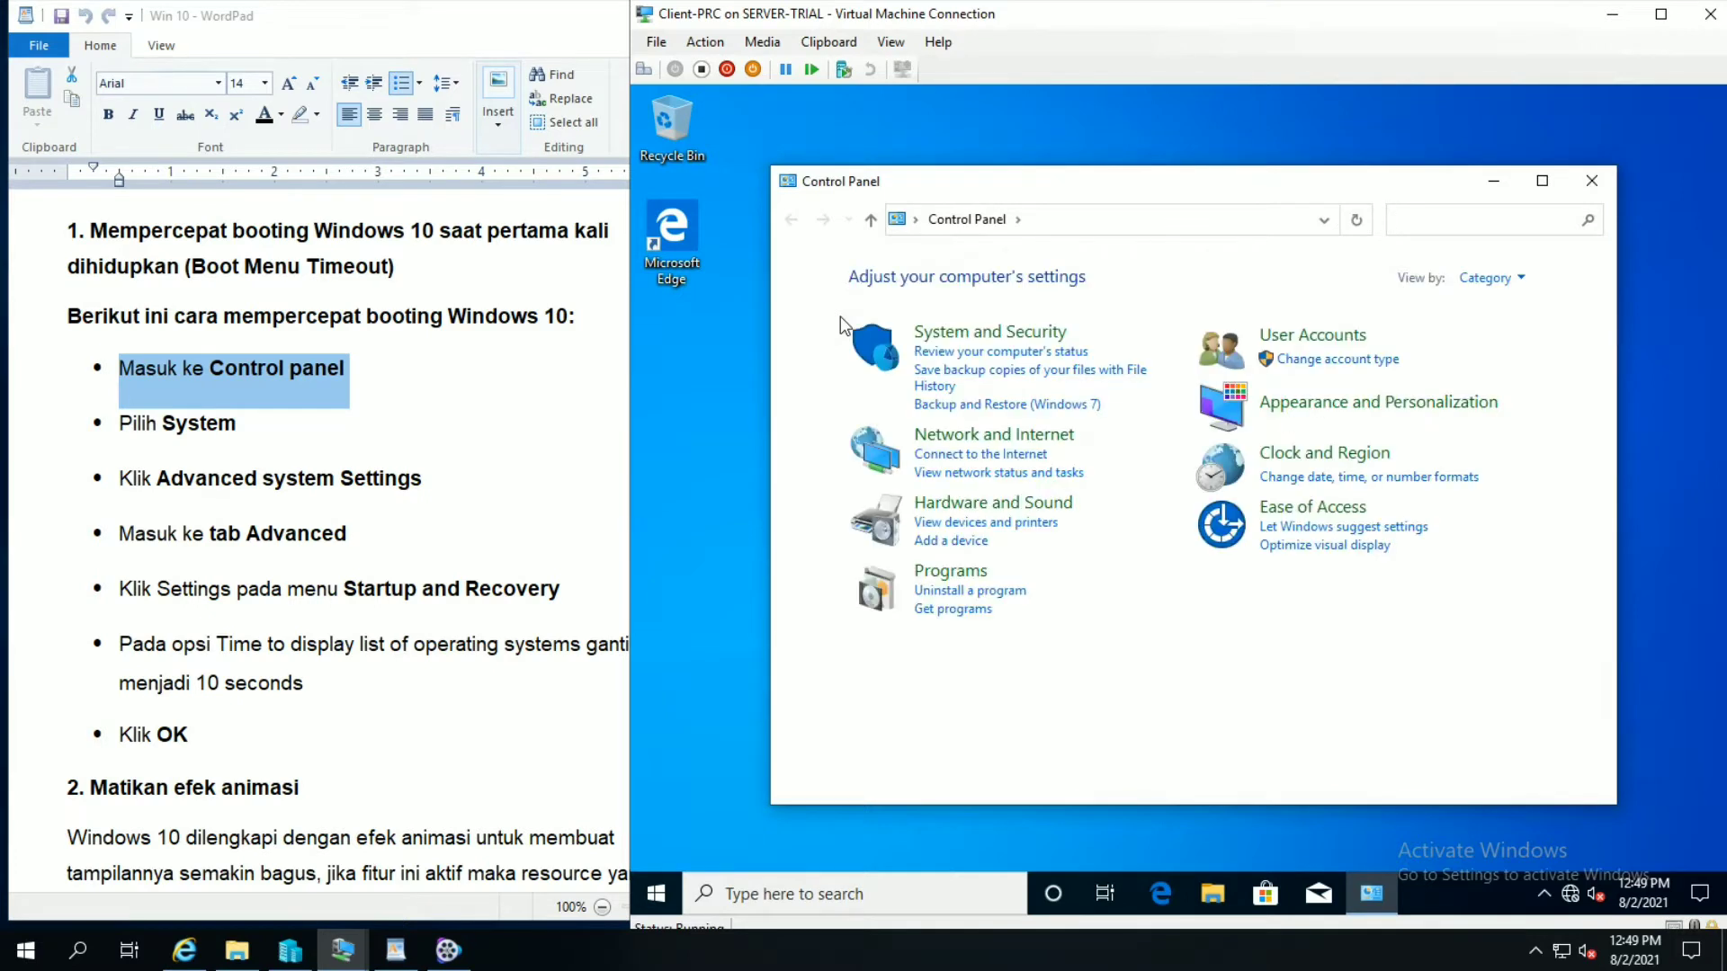
Step: Highlight the System and Advanced system Settings instructions in the notes, and open the virtual machine's advanced system settings
click(80, 435)
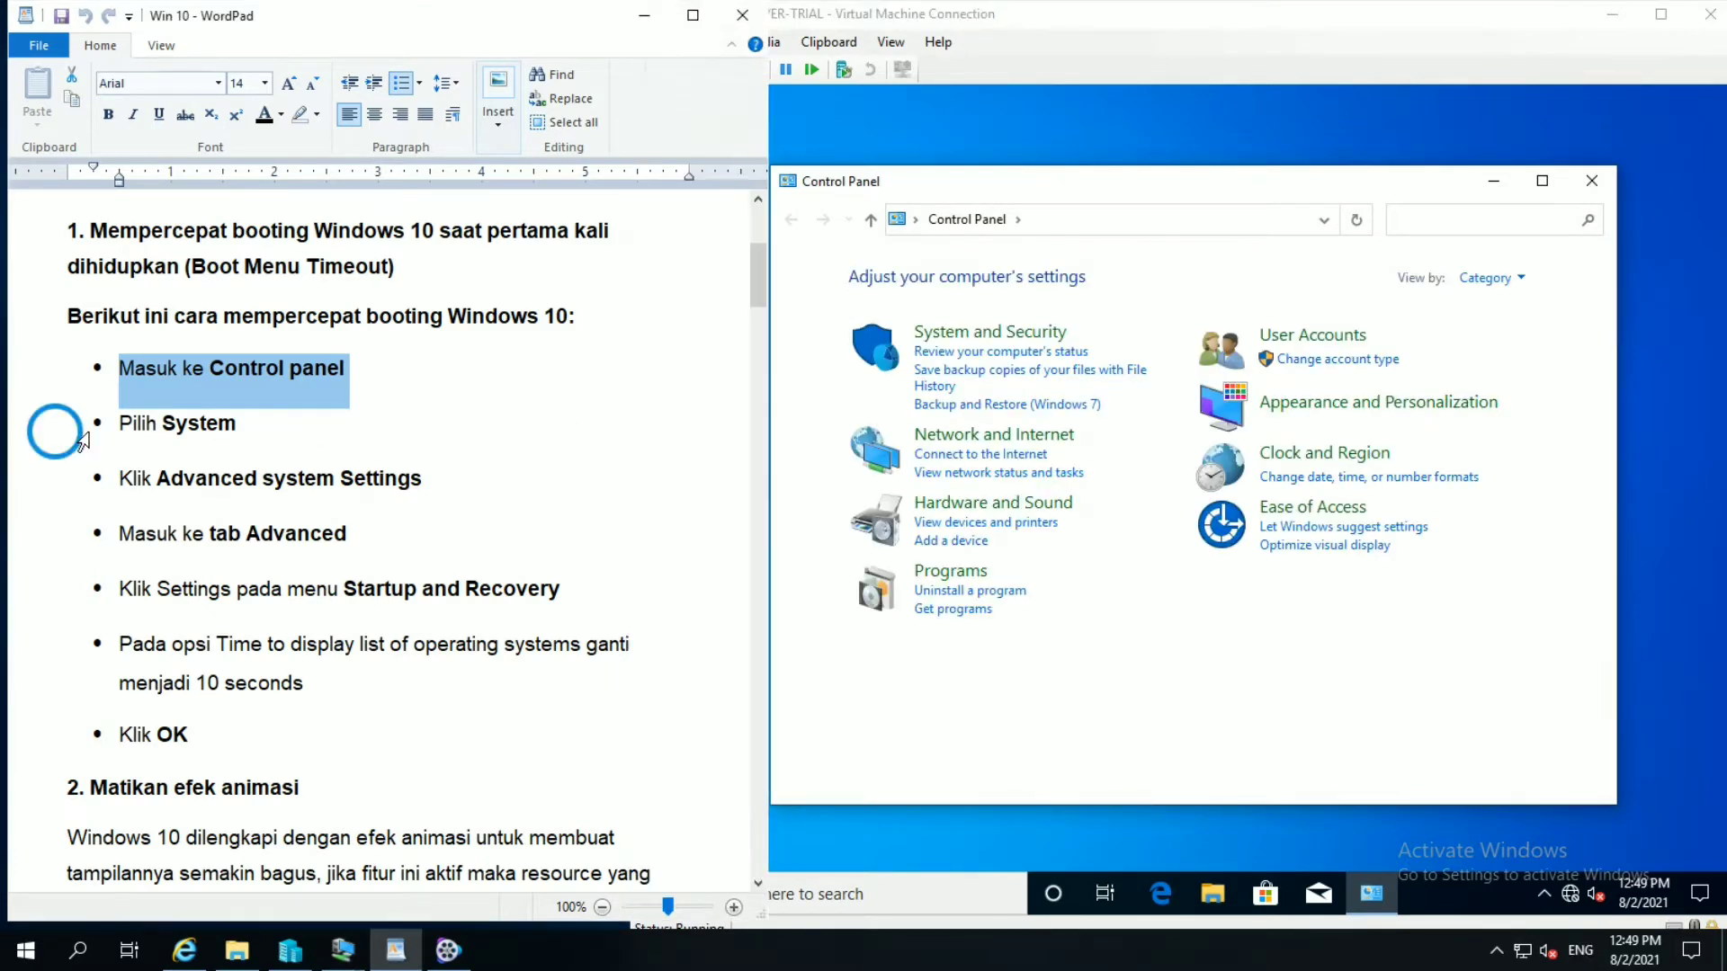
click(80, 439)
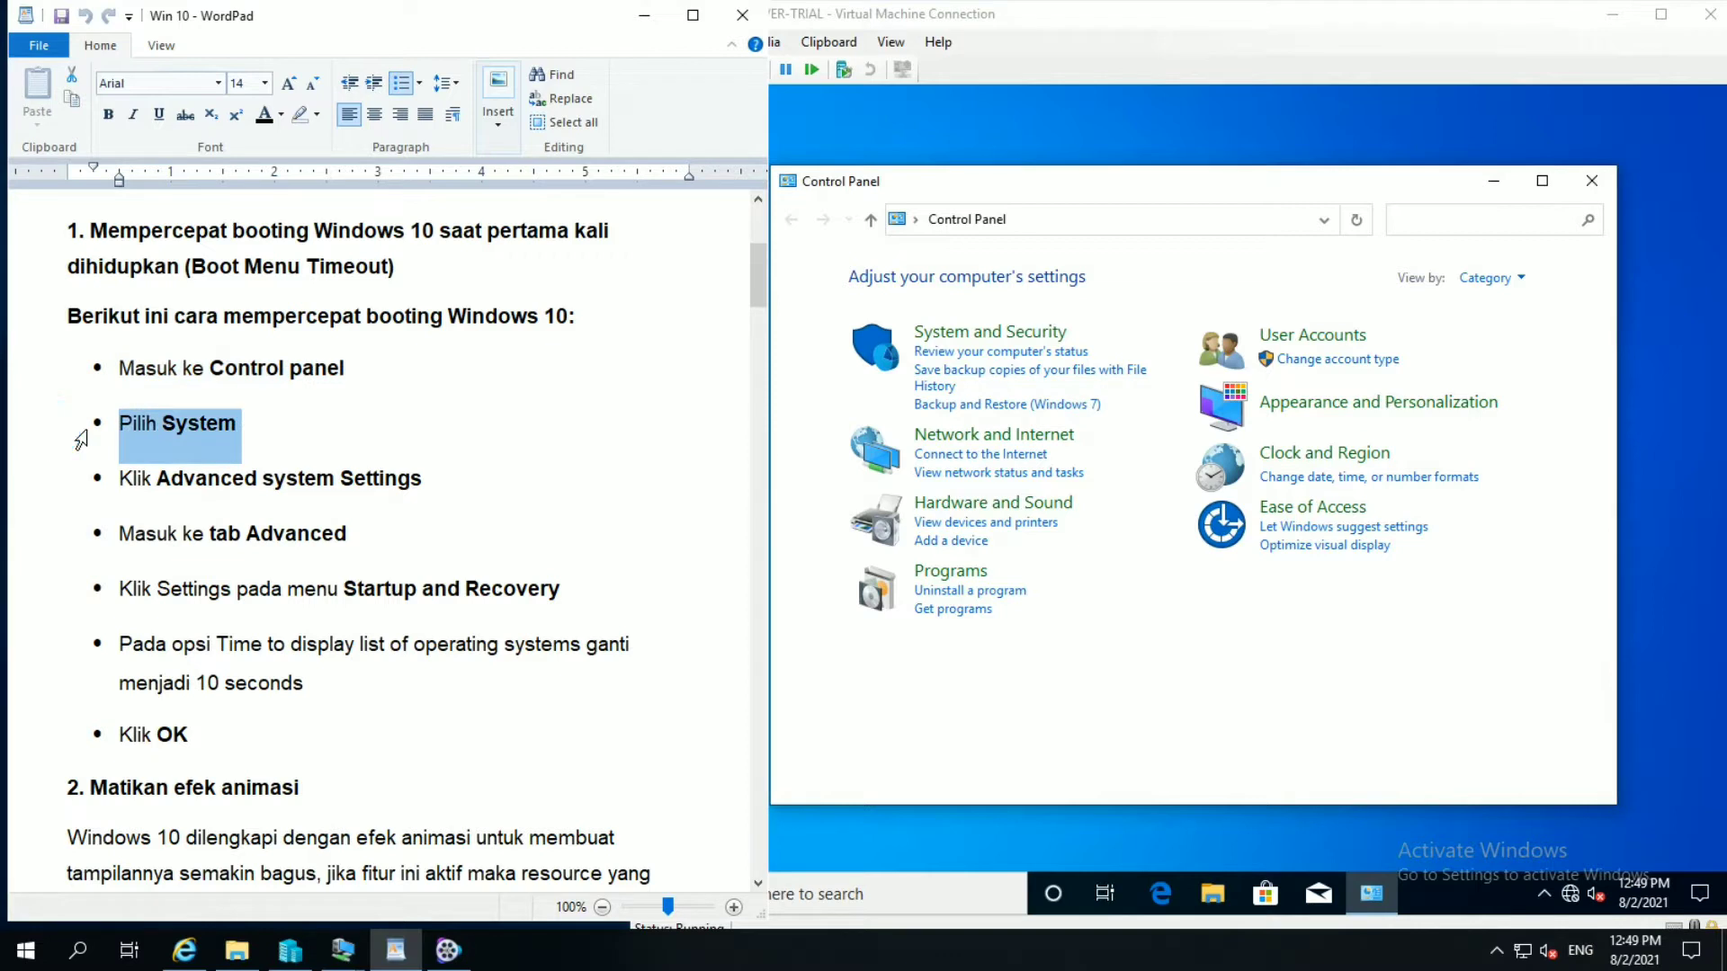
click(71, 491)
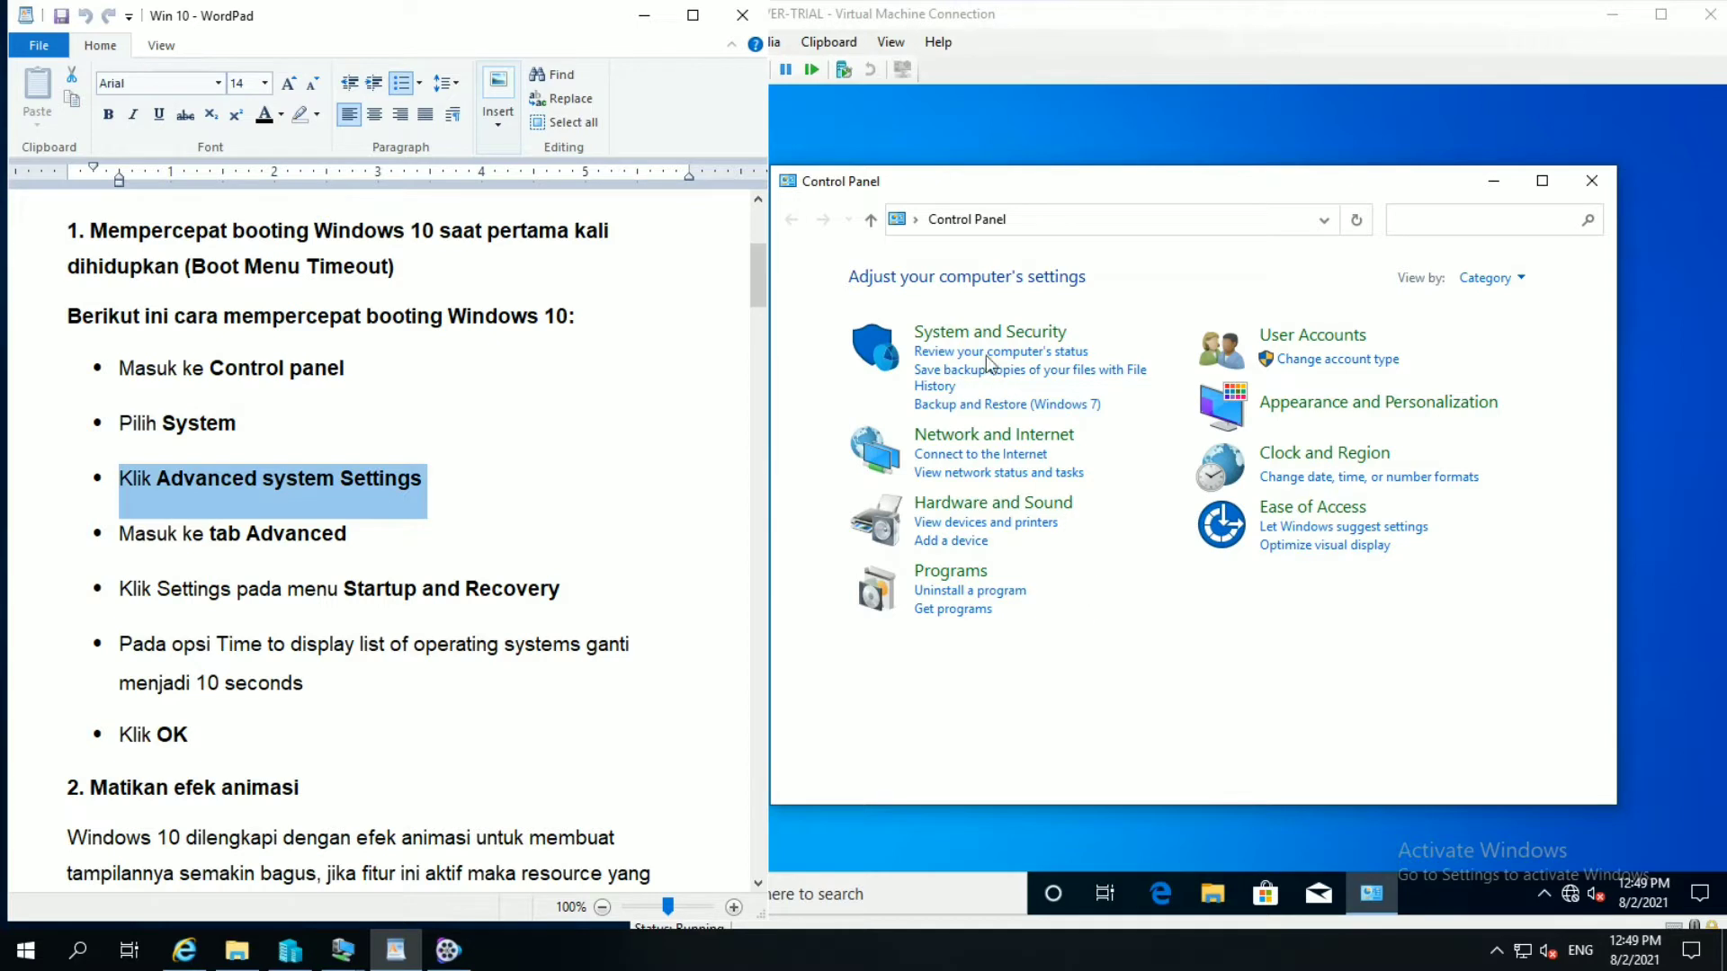
click(1170, 686)
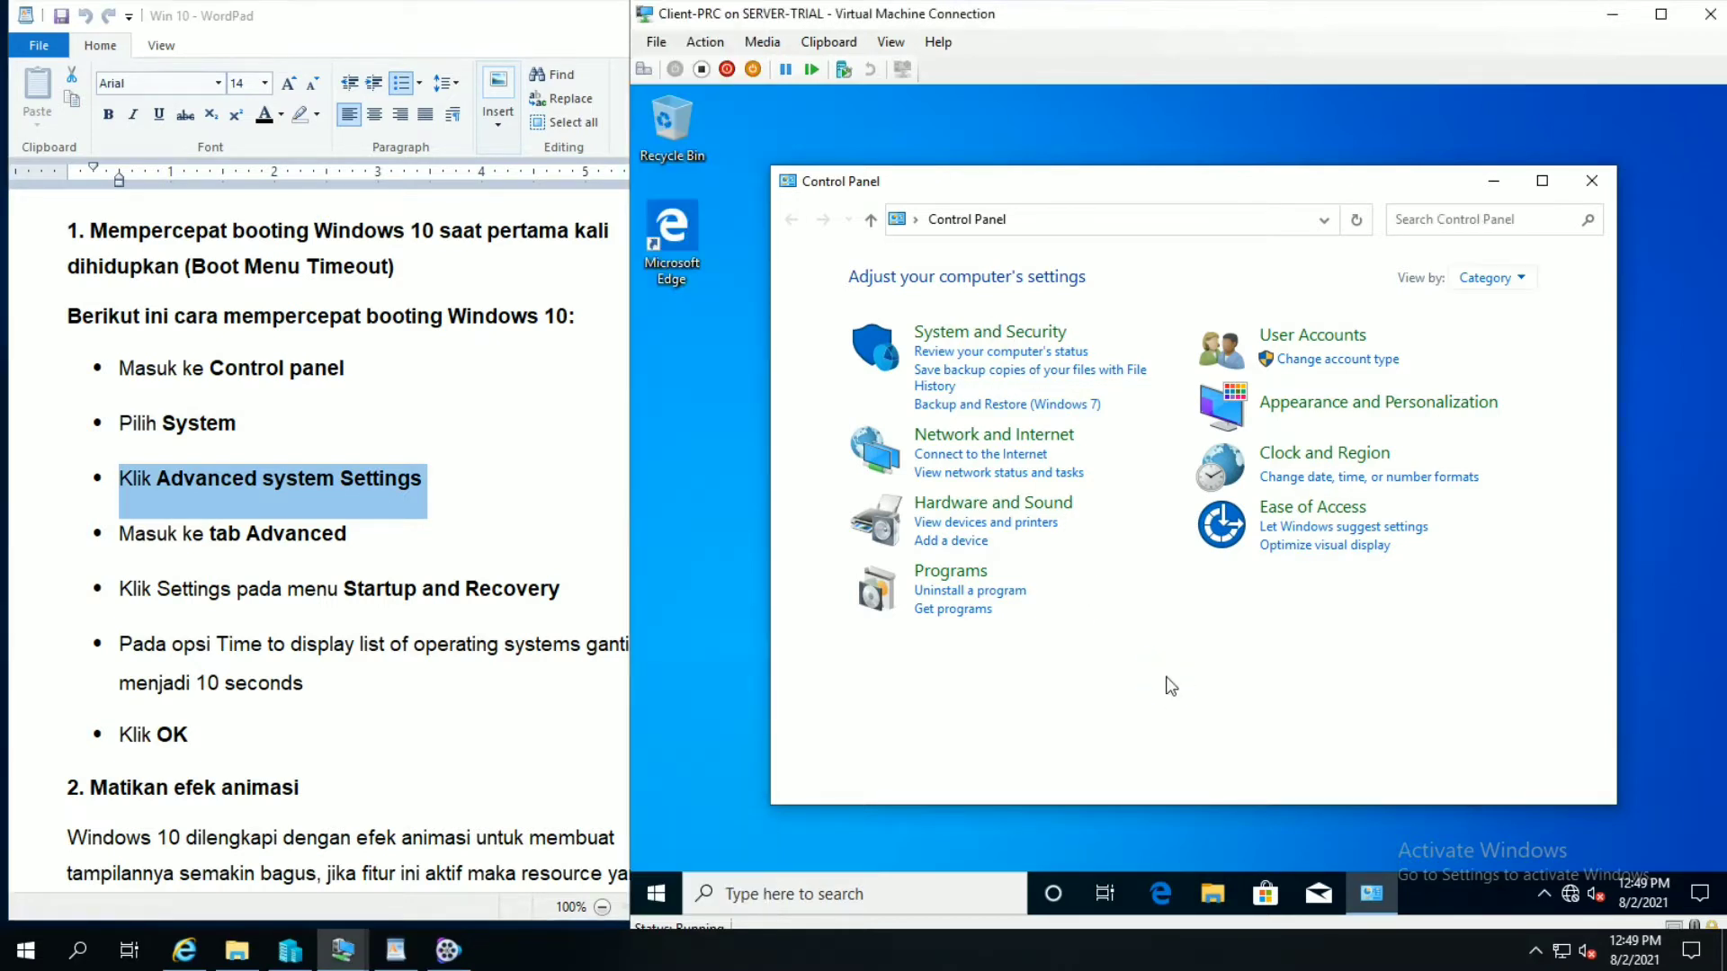
click(1026, 338)
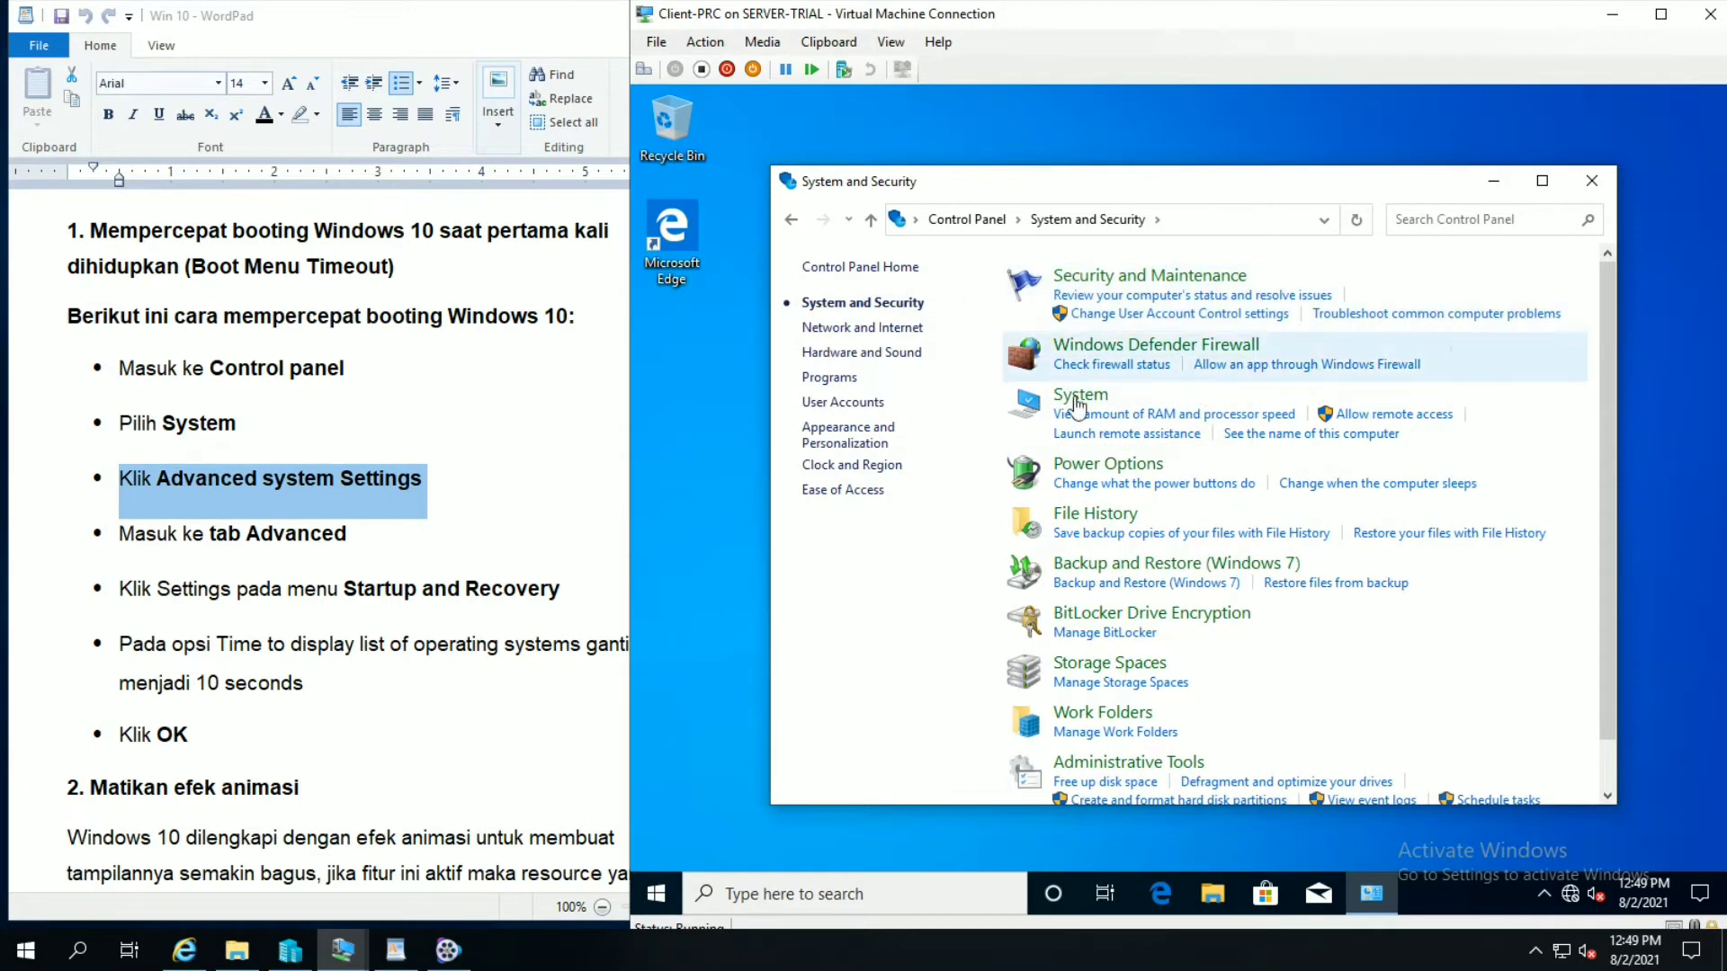
click(1076, 398)
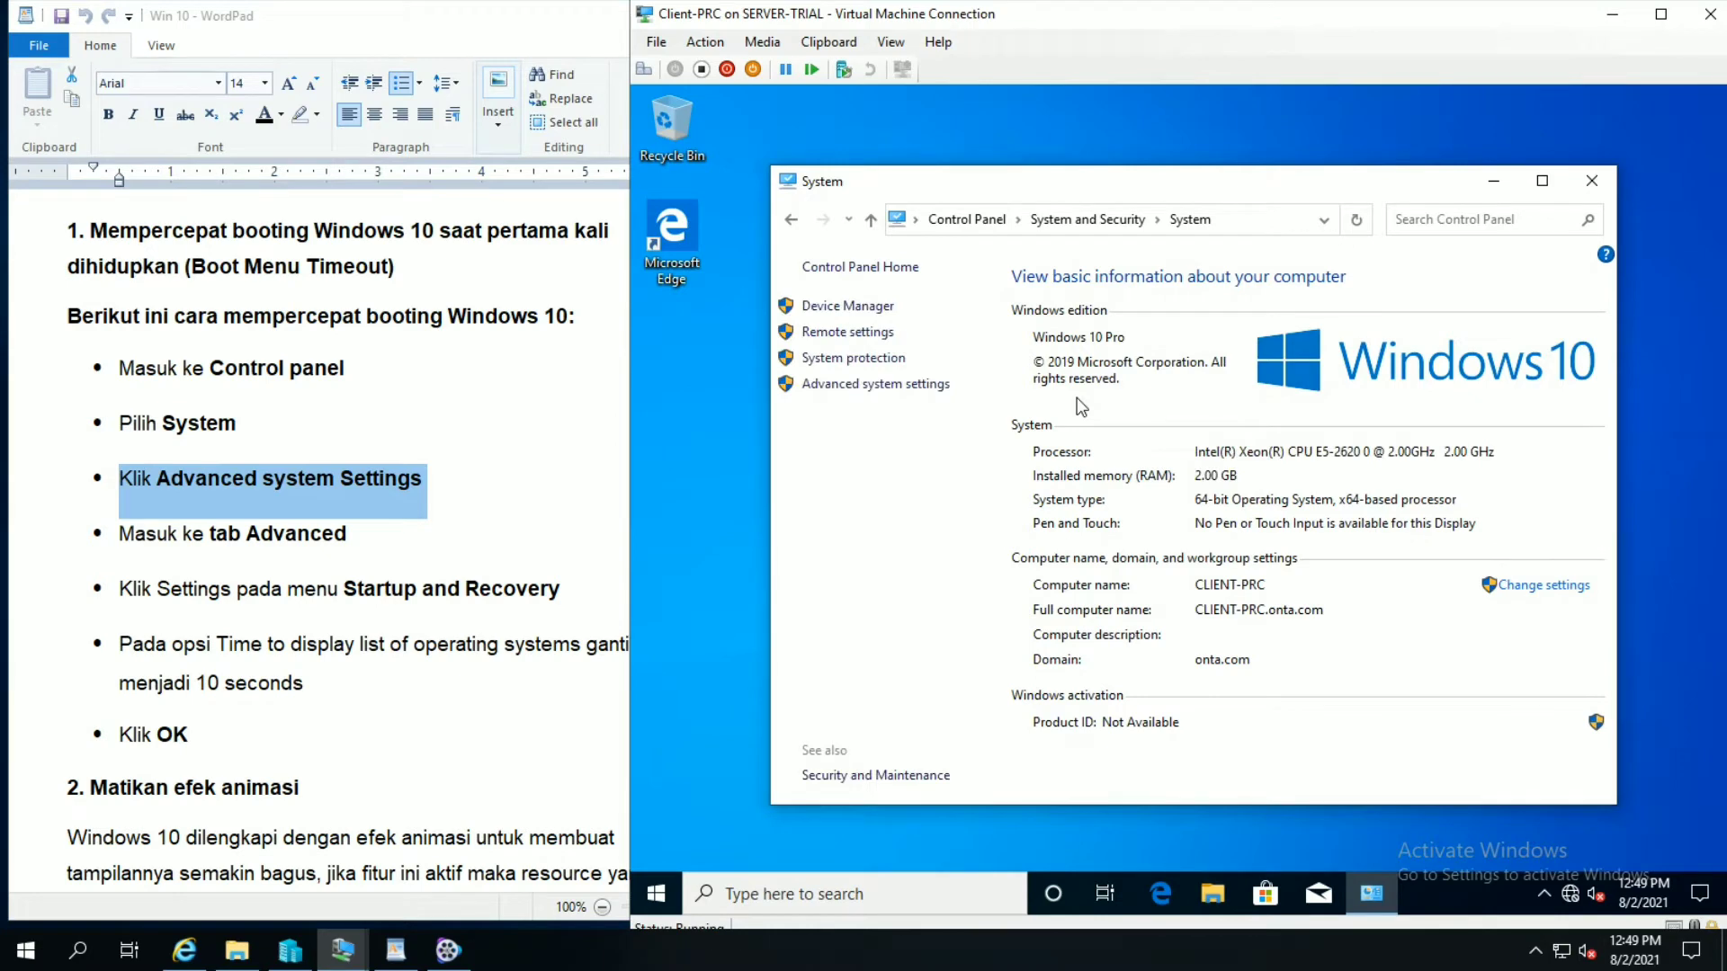
click(914, 385)
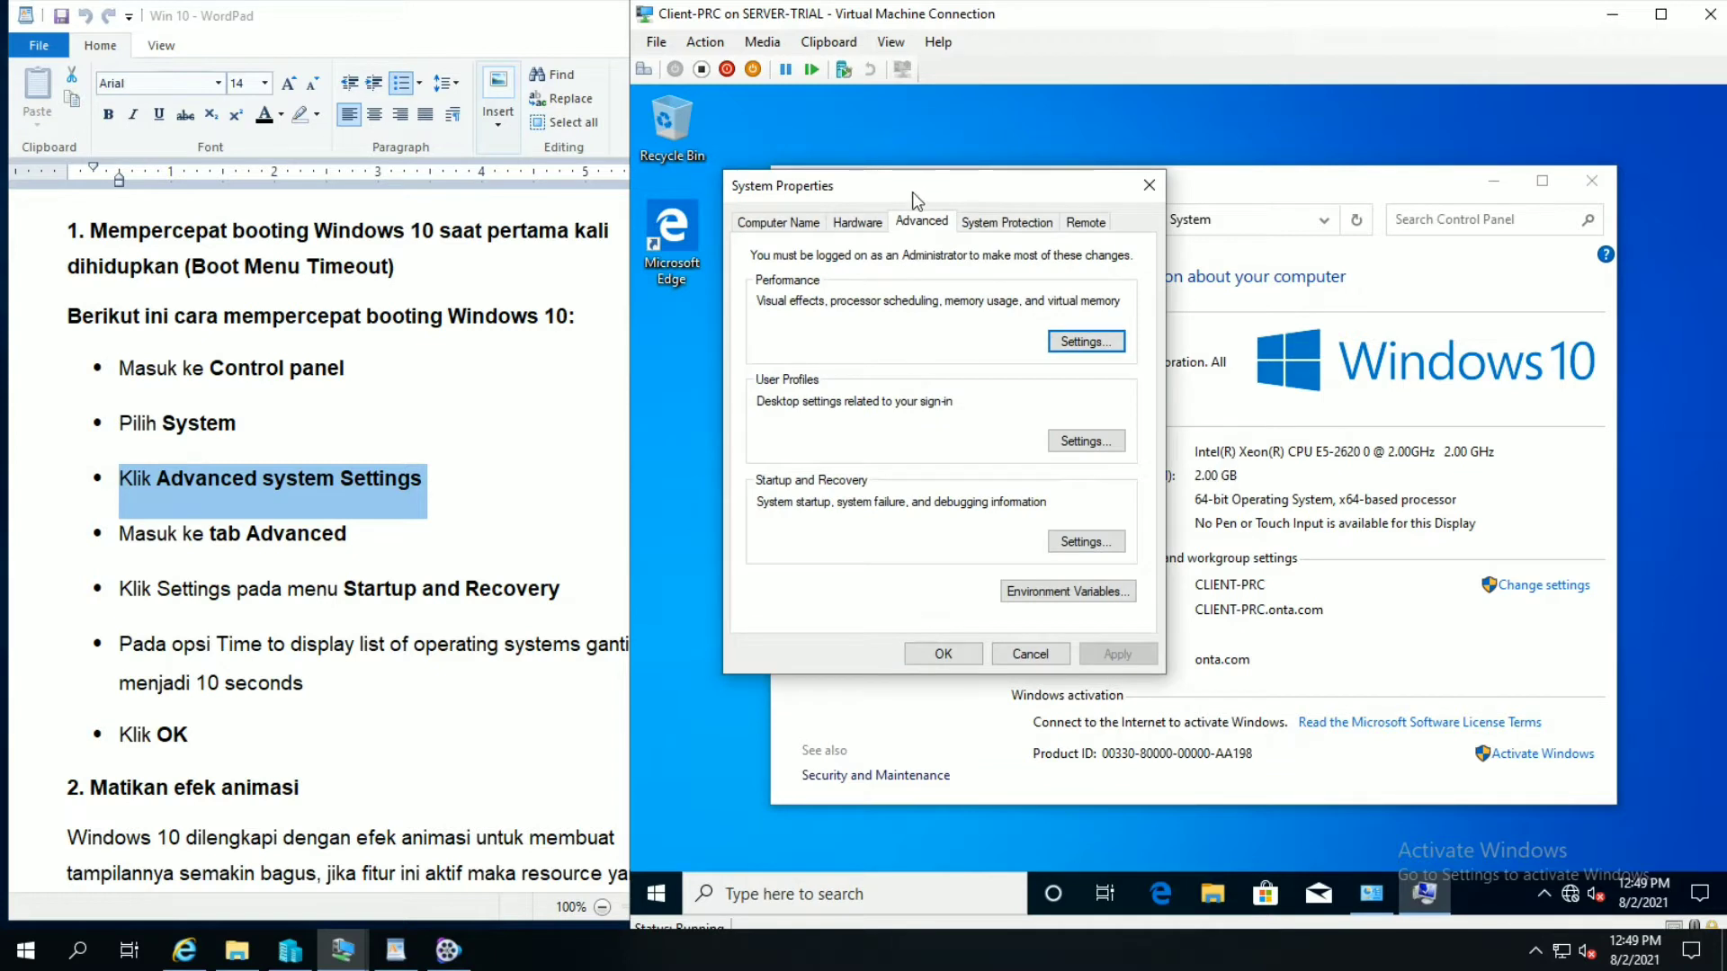
Step: Highlight the Advanced tab instruction in the WordPad notes, followed by the Startup and Recovery instructions through Klik OK
click(56, 552)
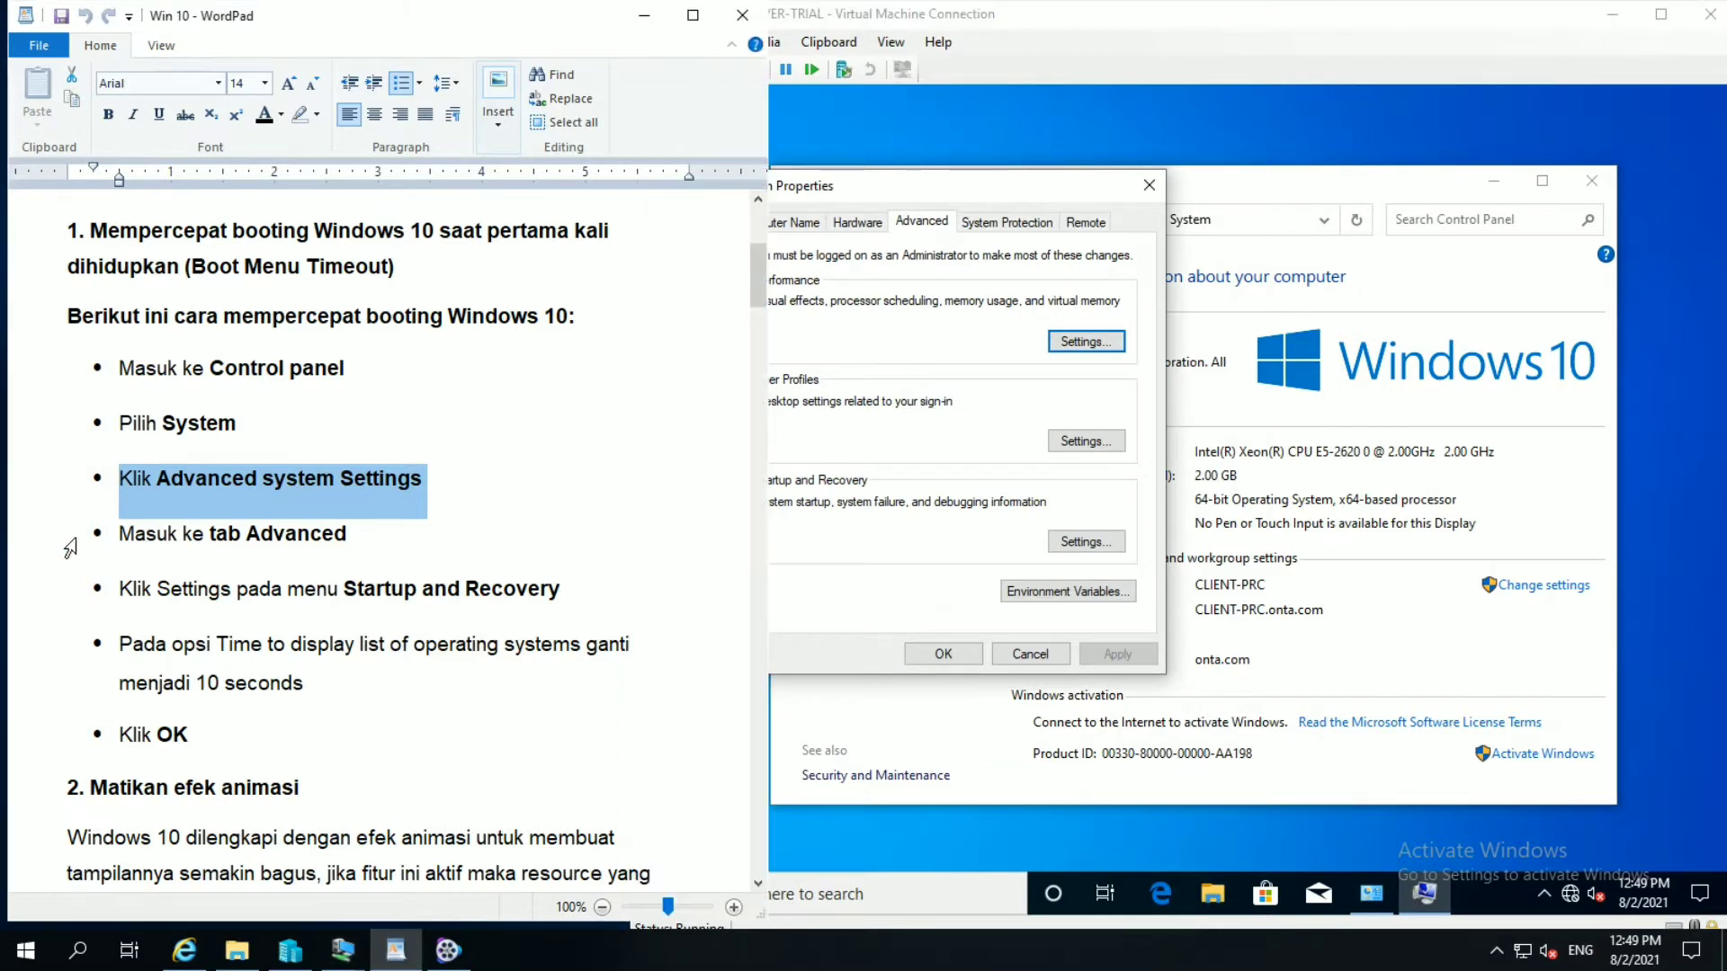
click(72, 546)
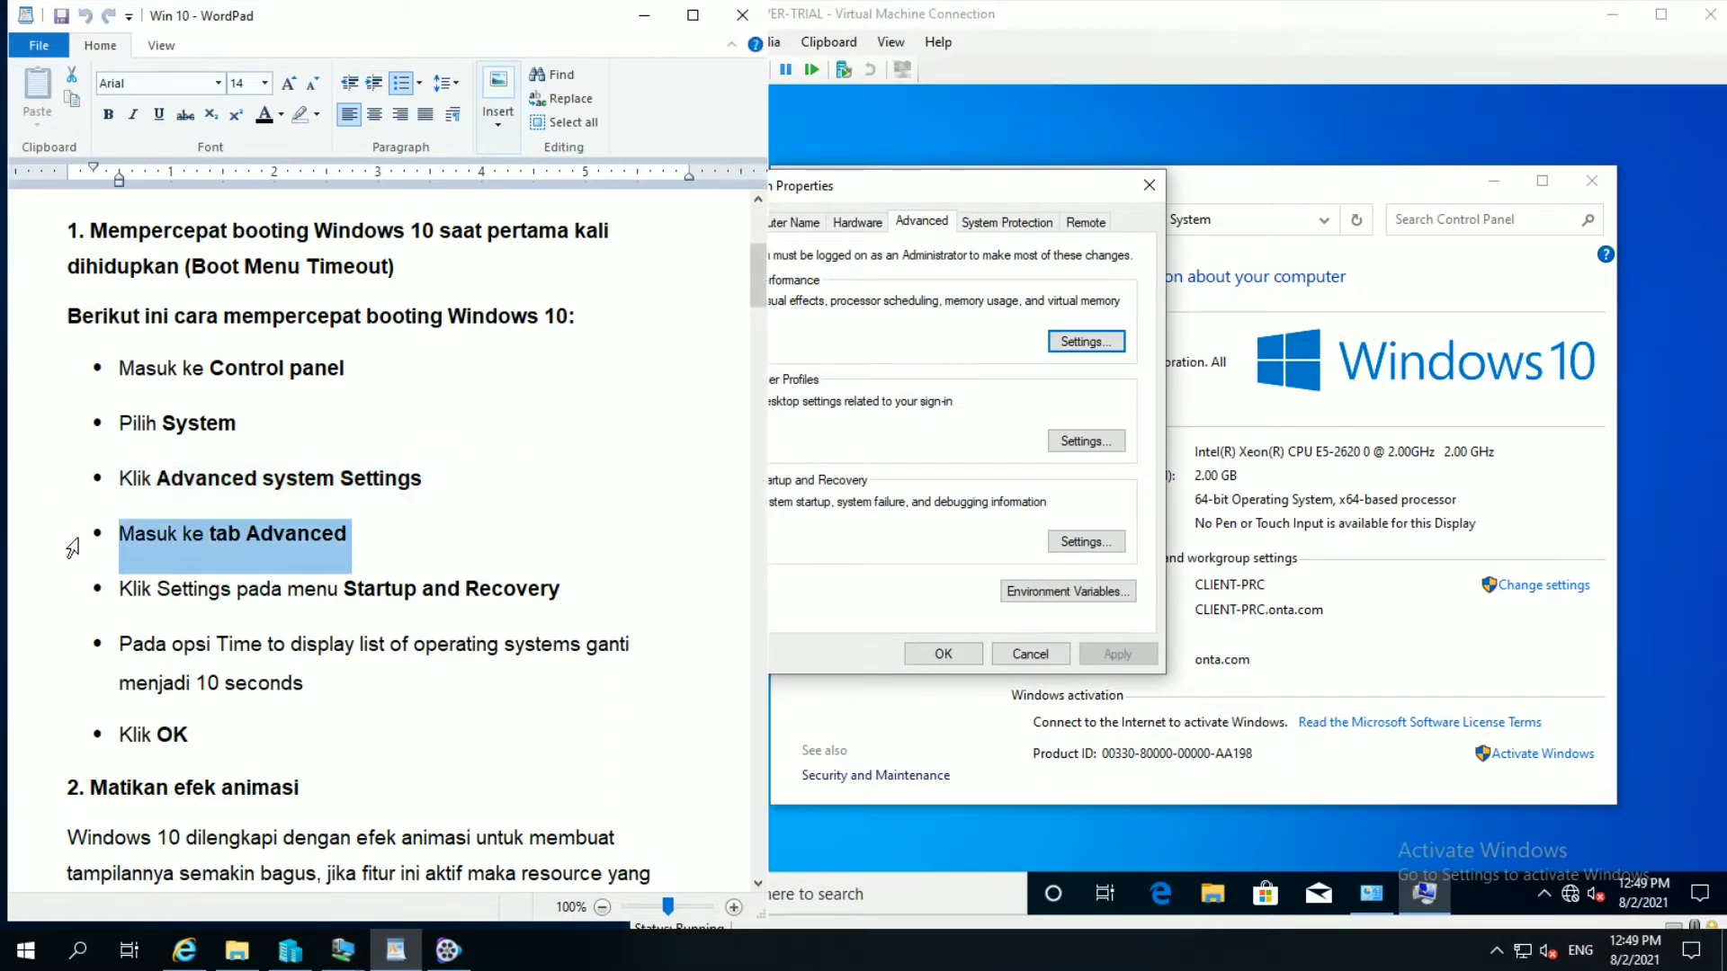
click(886, 317)
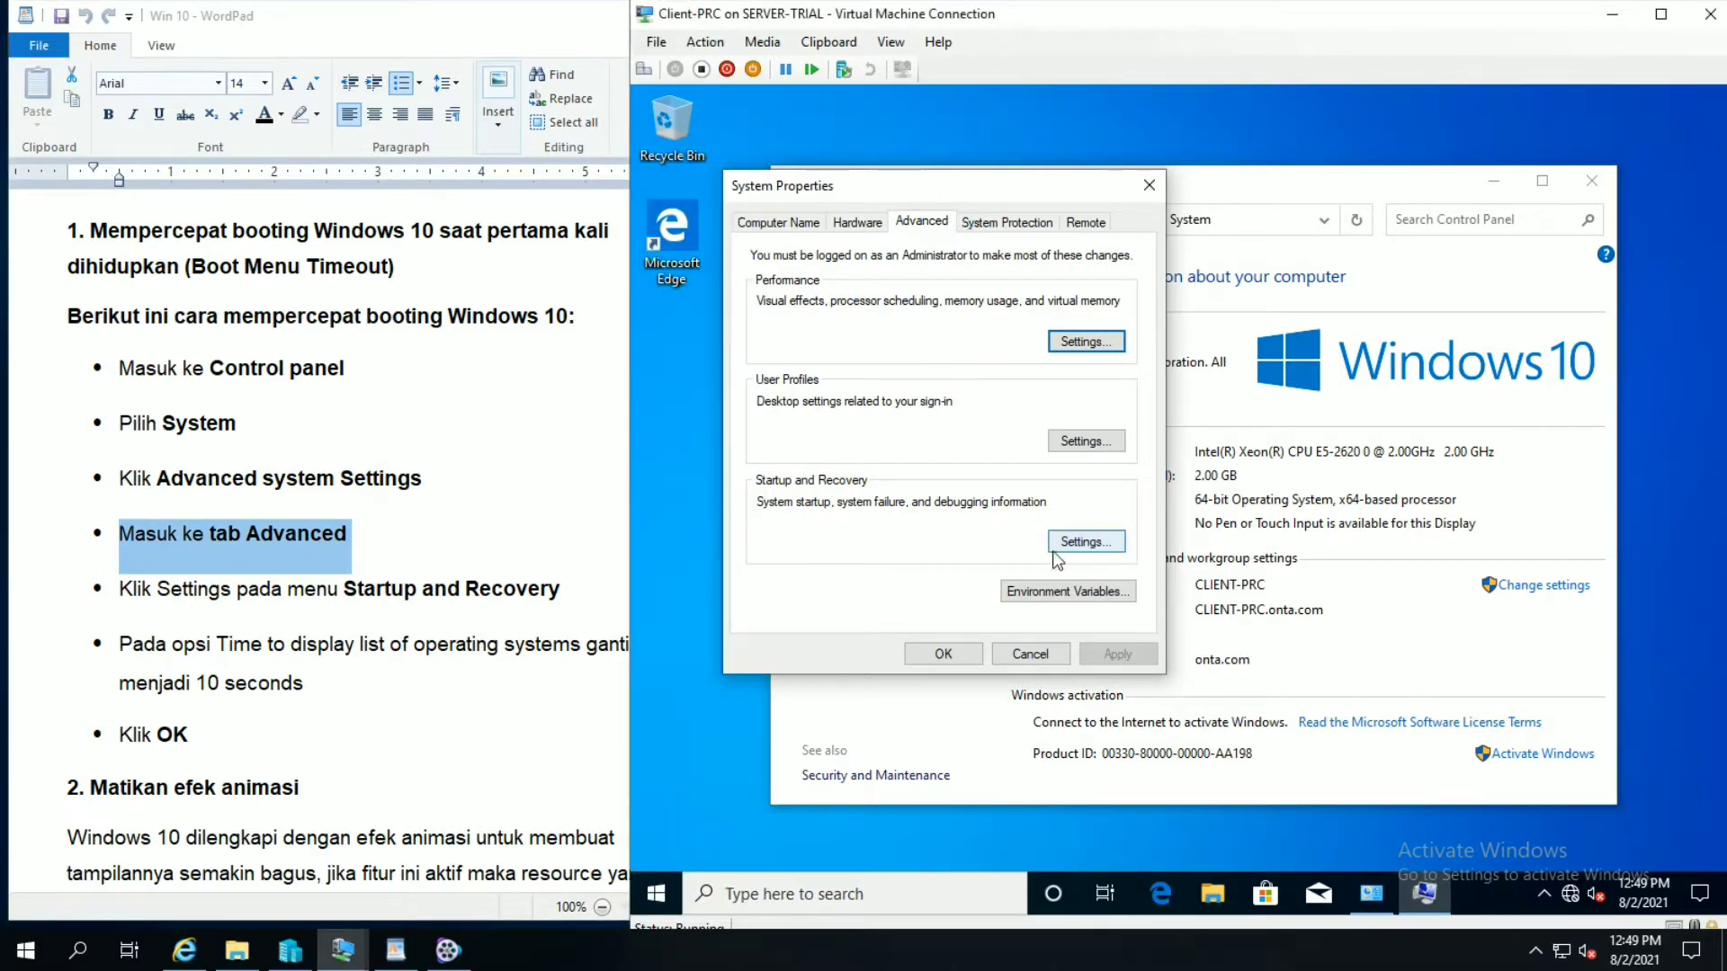
click(73, 604)
click(73, 604)
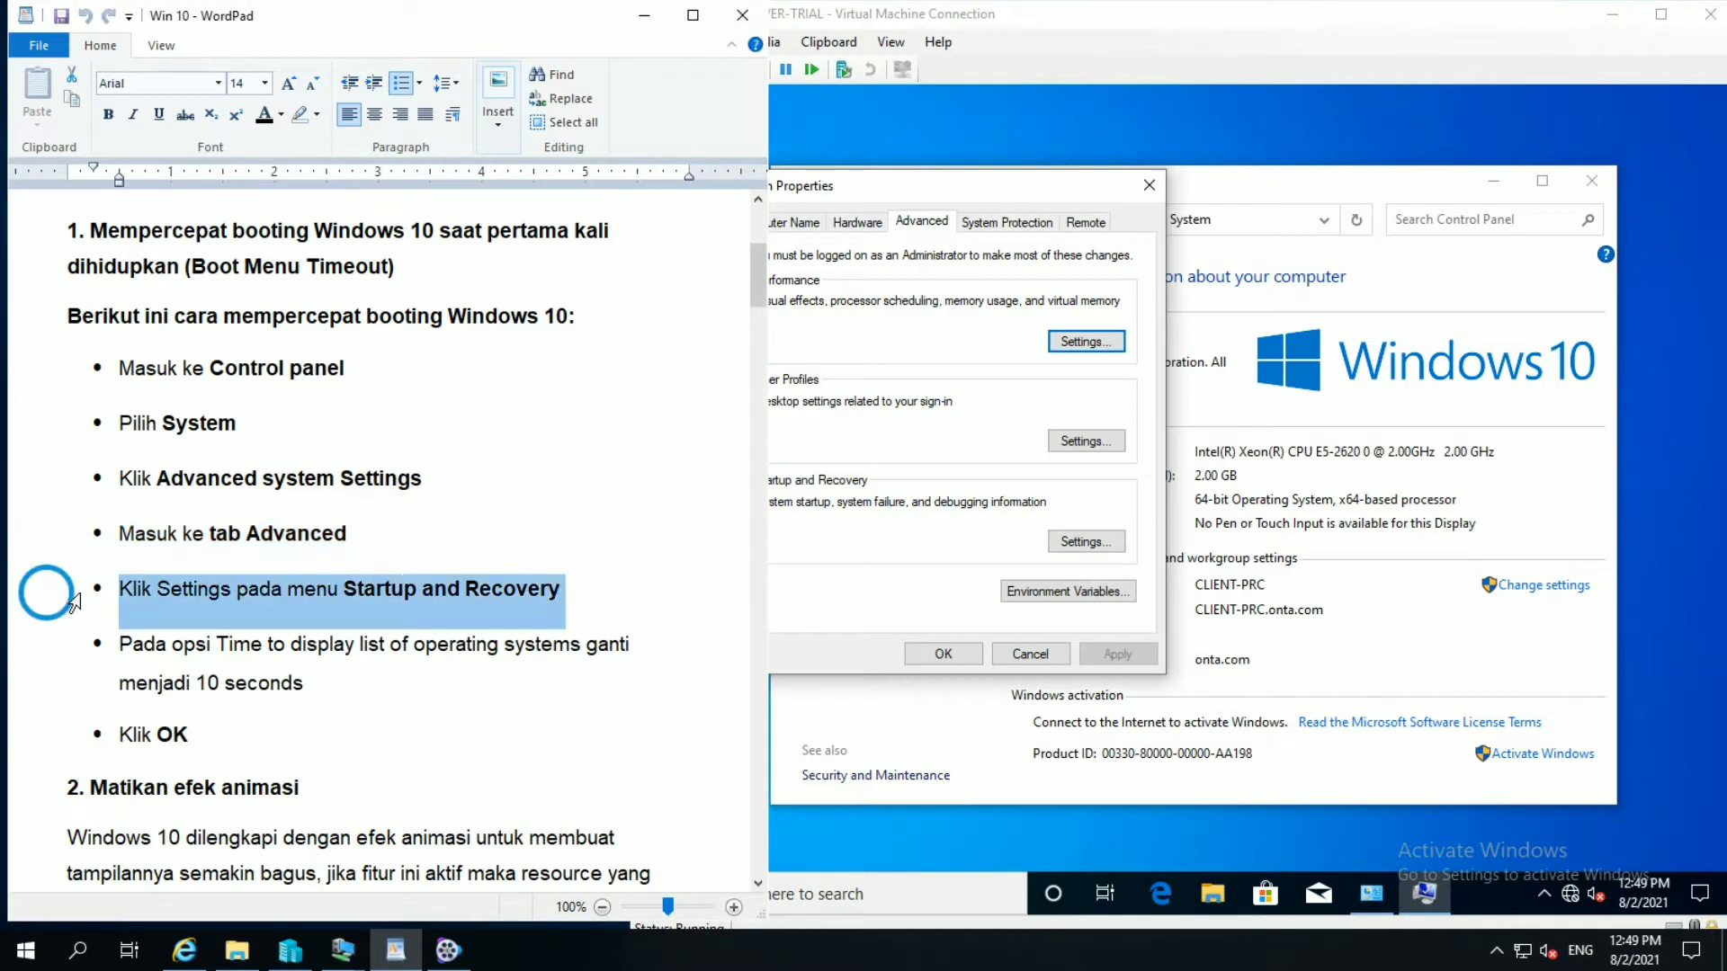
drag(74, 604, 79, 746)
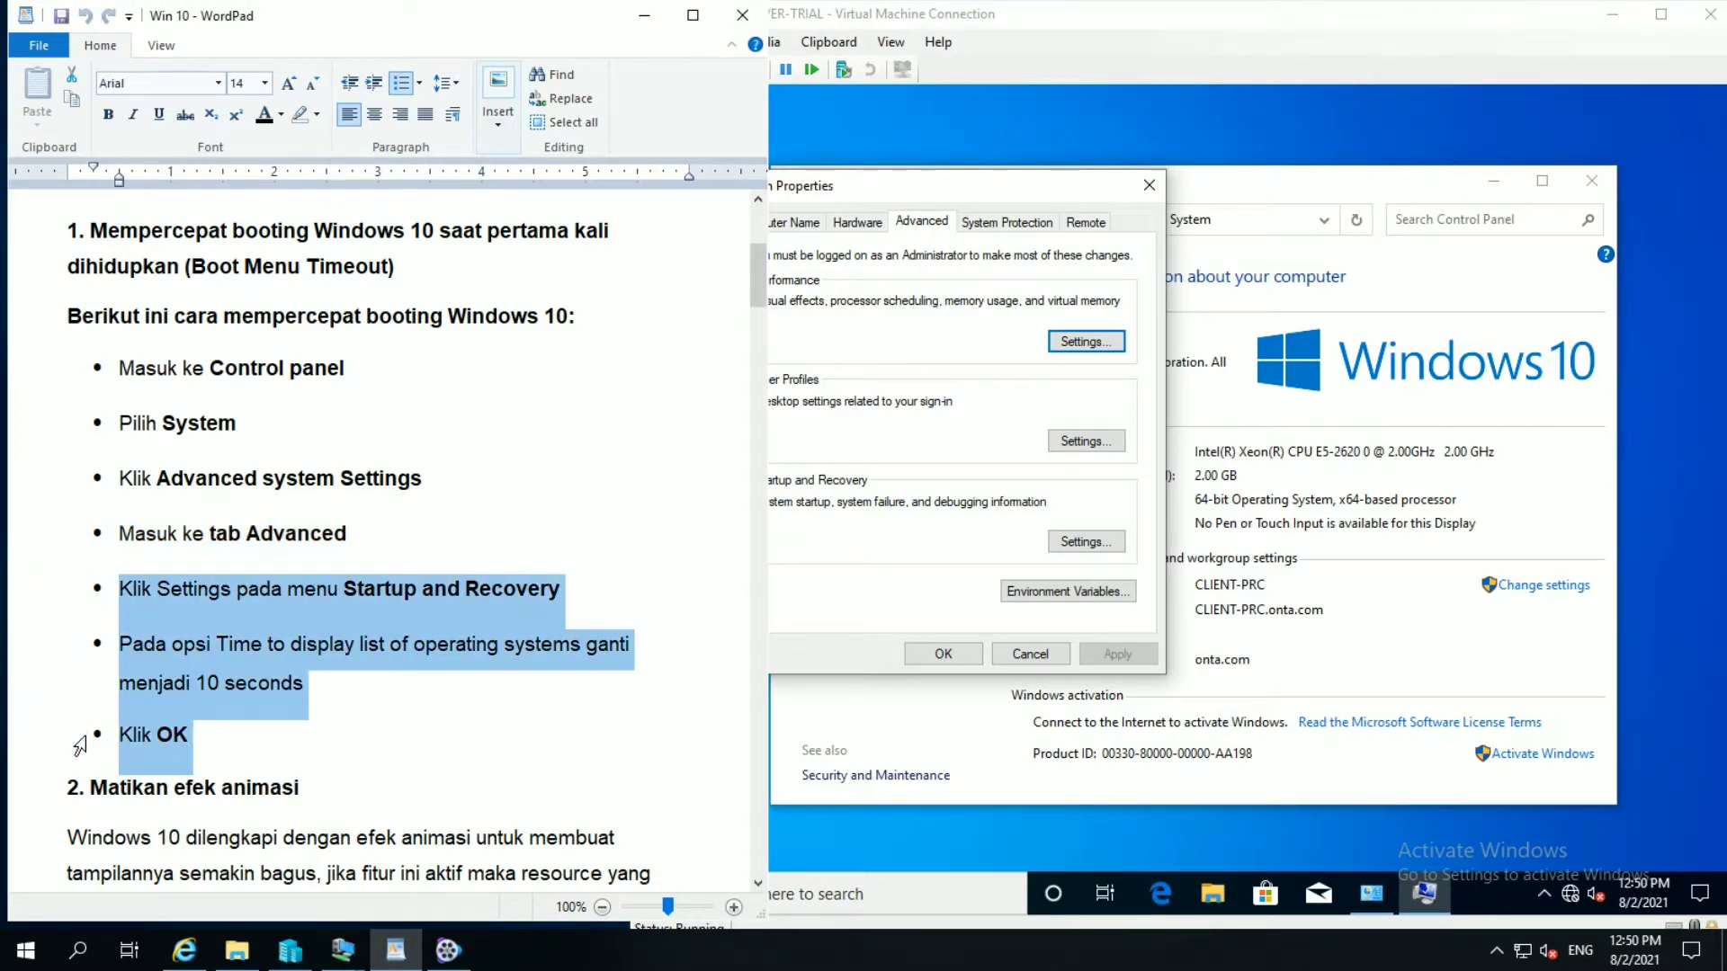
Step: In the virtual machine's Startup and Recovery settings, set the time to display the list of operating systems to 10 seconds and accept System Properties
click(895, 557)
click(1078, 543)
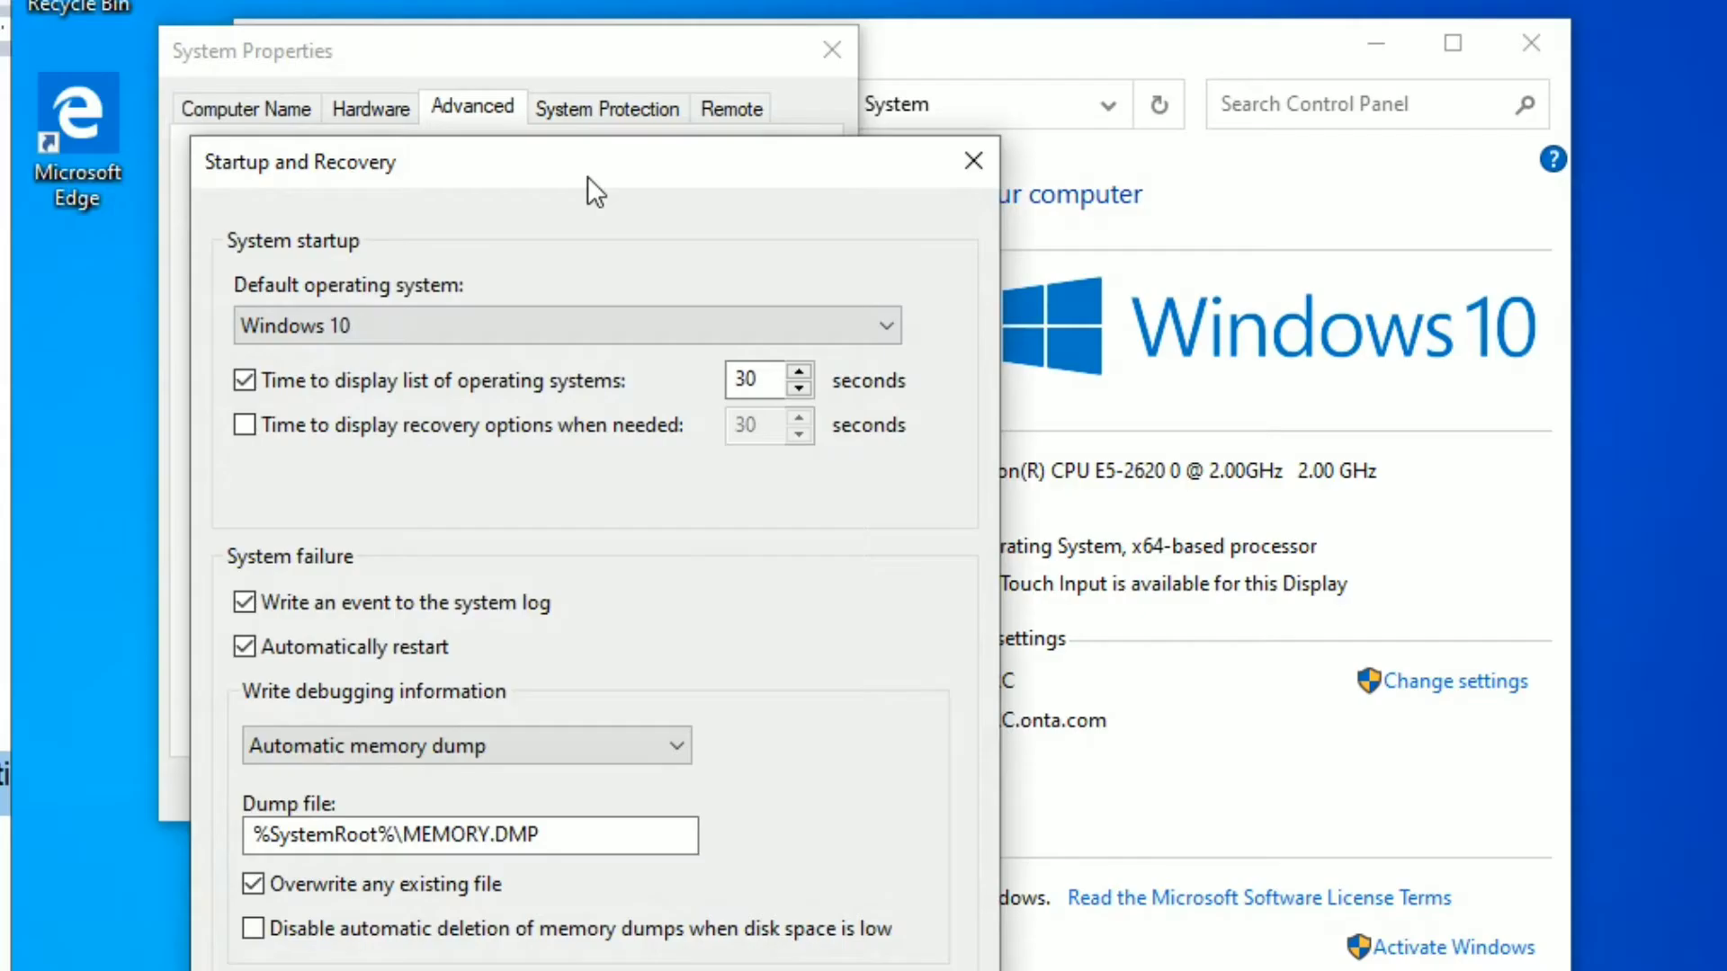
drag(591, 153, 890, 40)
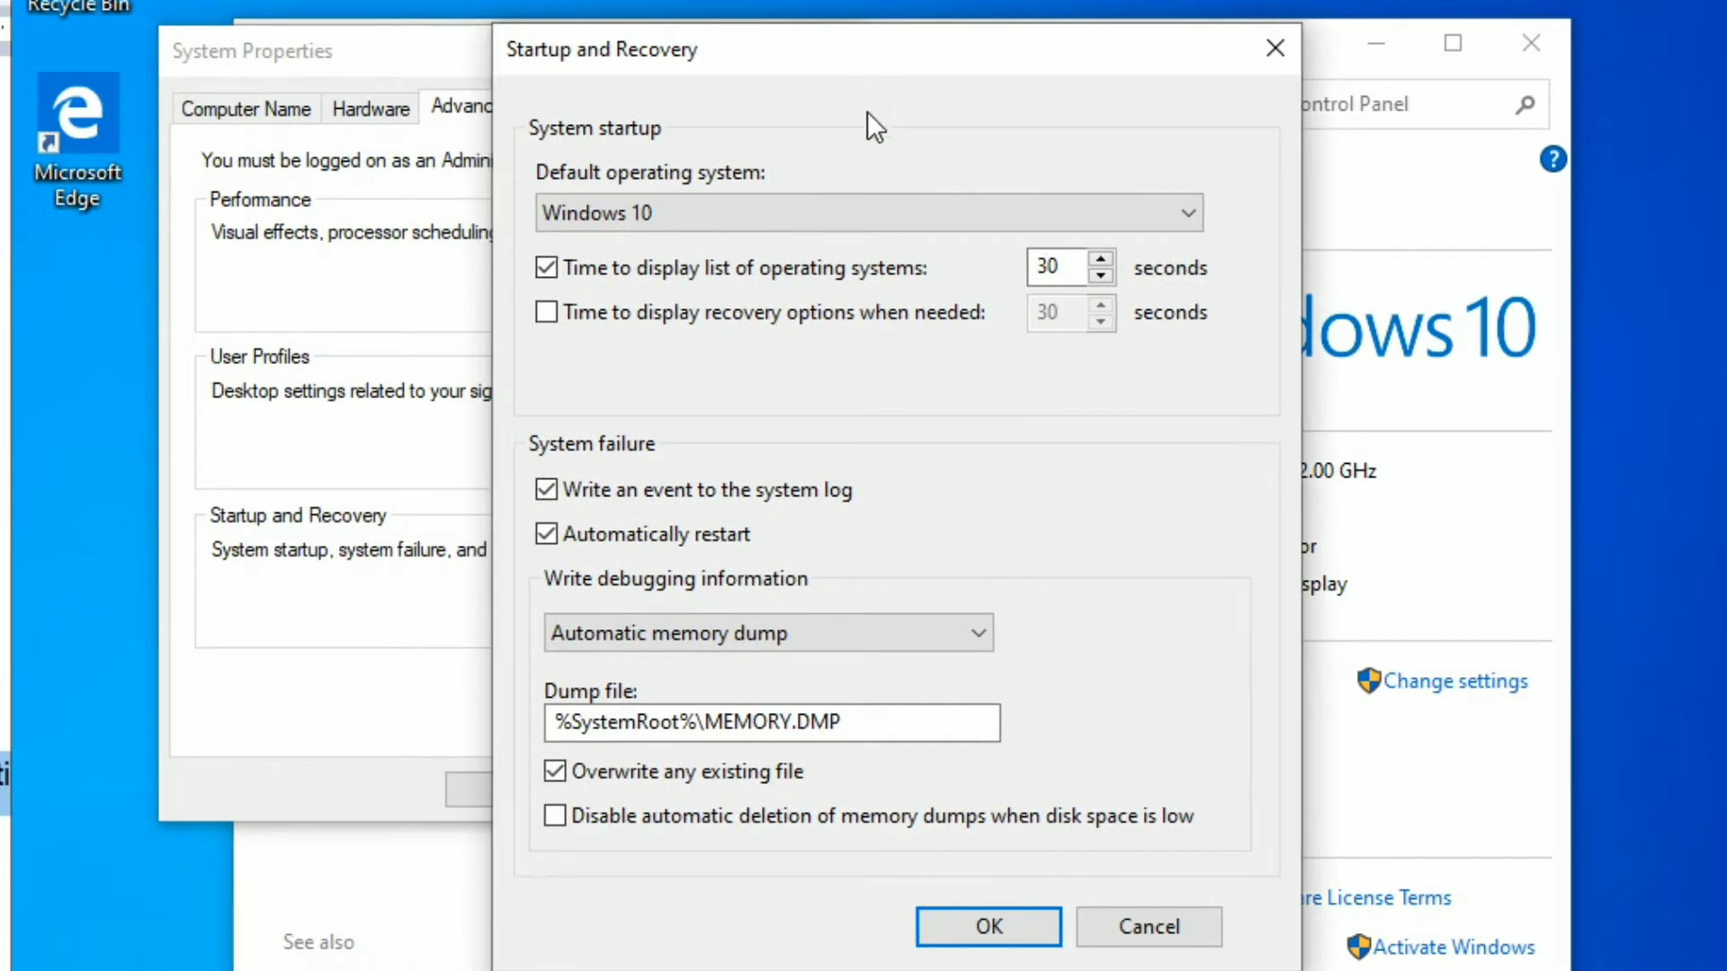
click(757, 266)
click(757, 266)
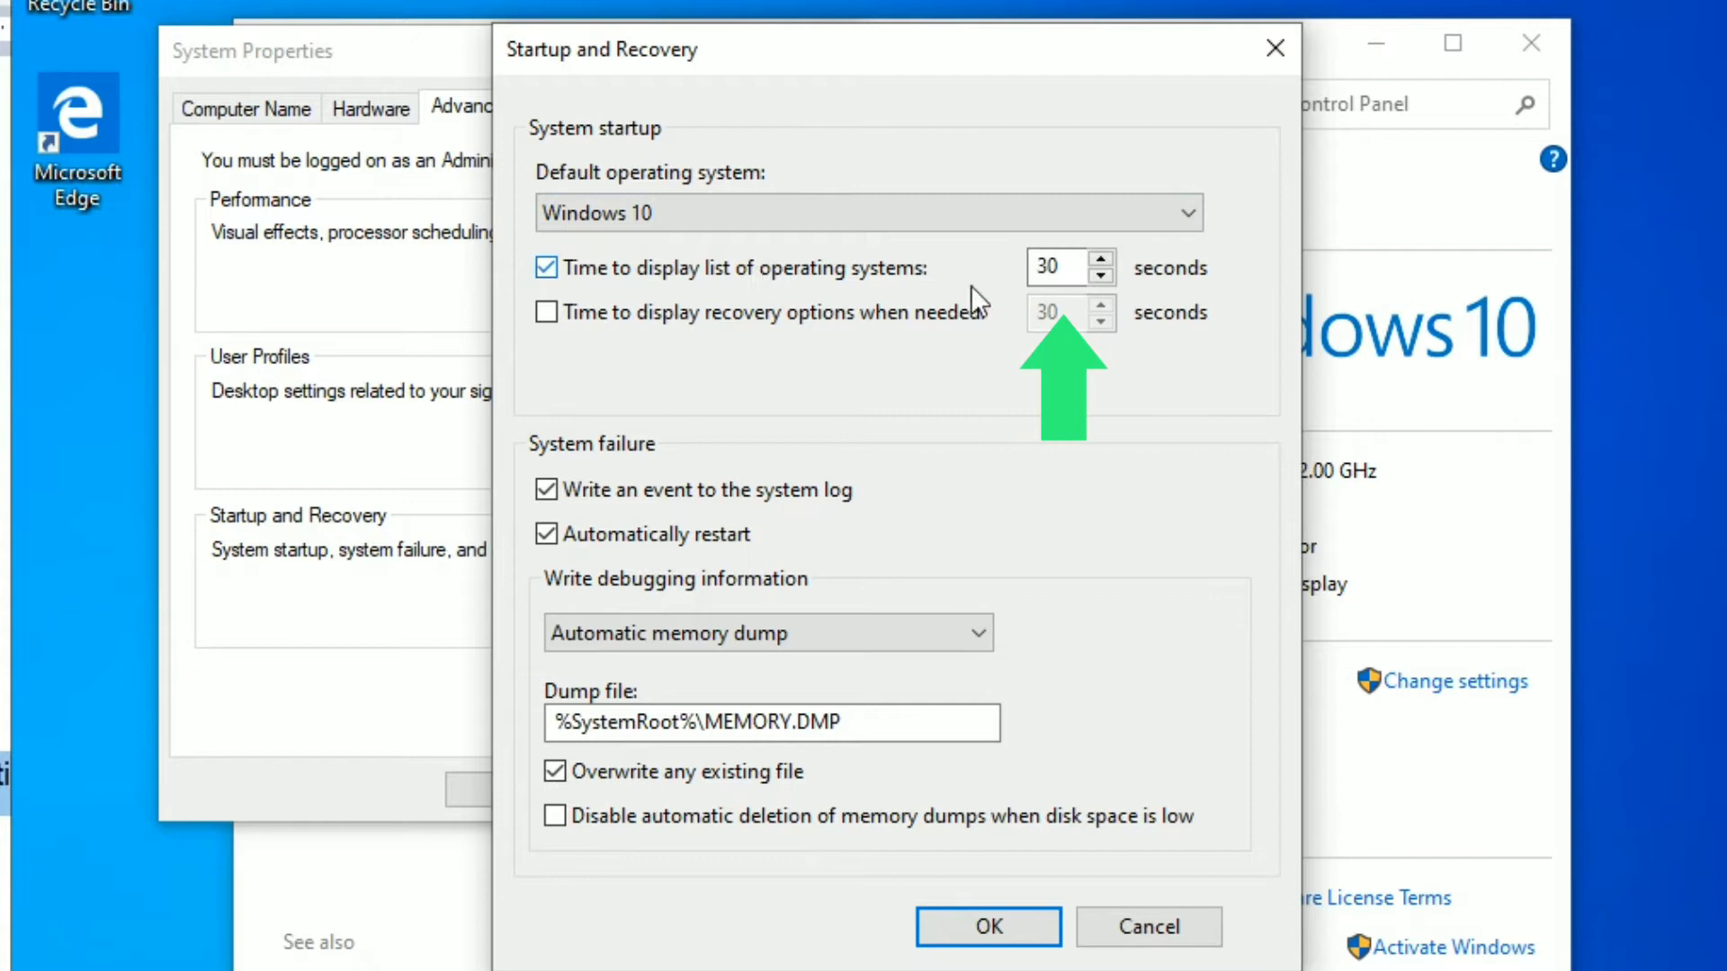
click(1060, 270)
key(BackSpace)
key(BackSpace)
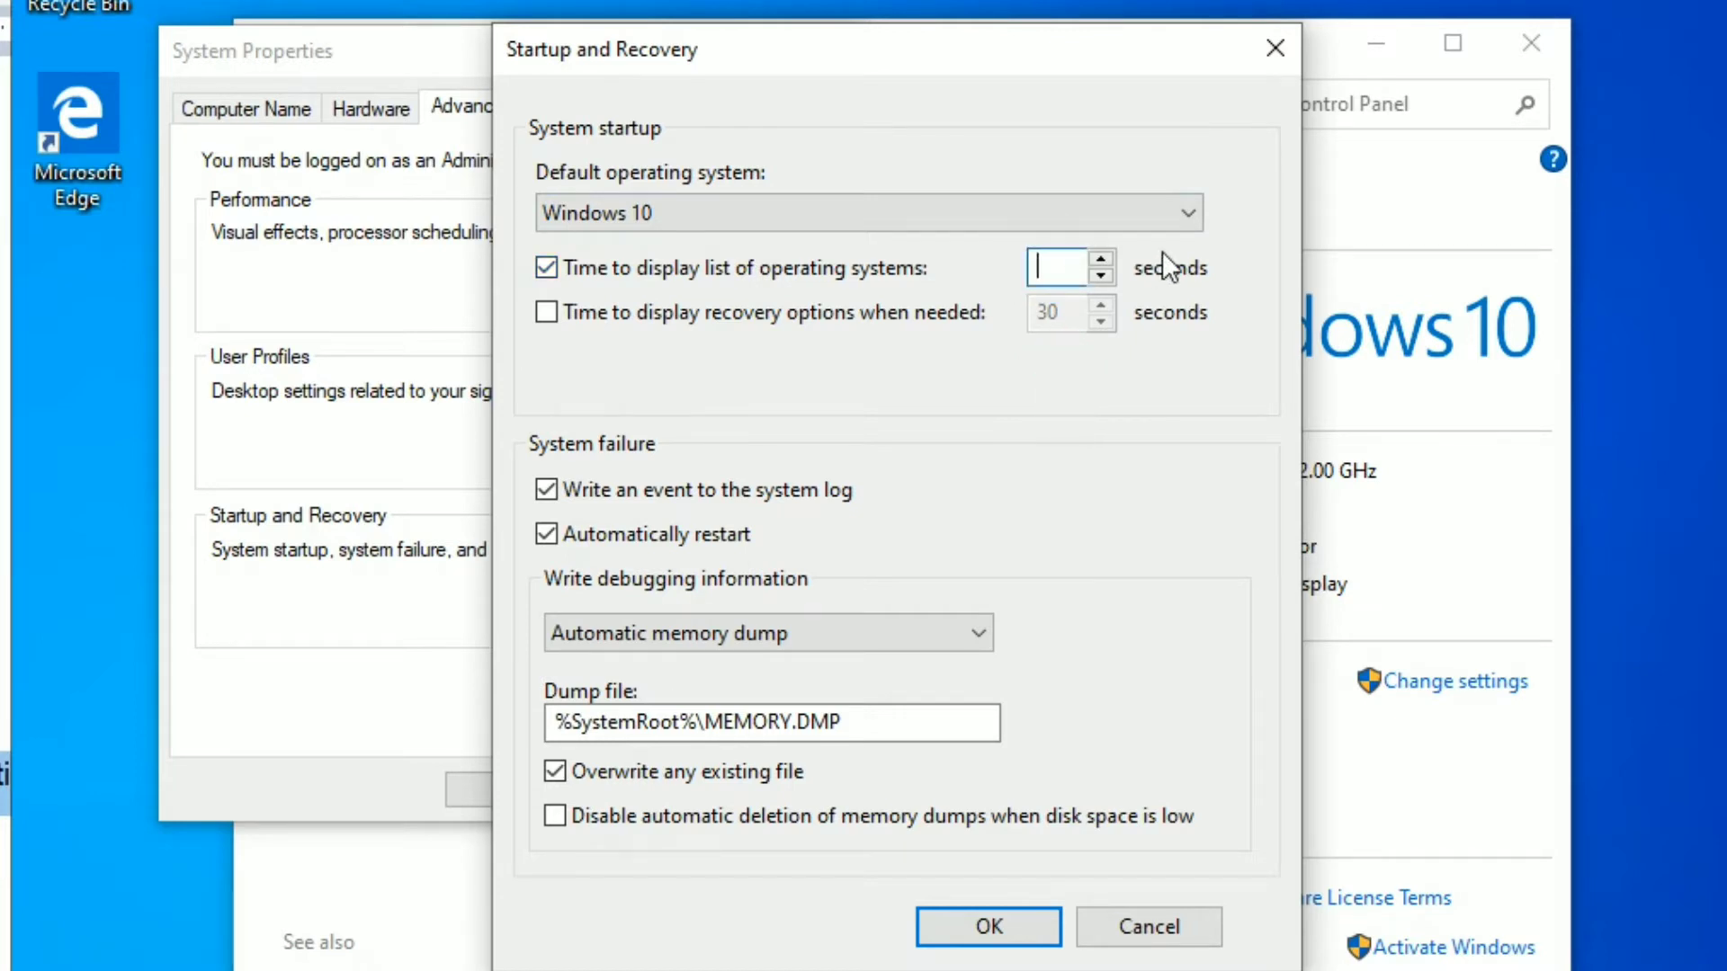
text(10)
click(1032, 921)
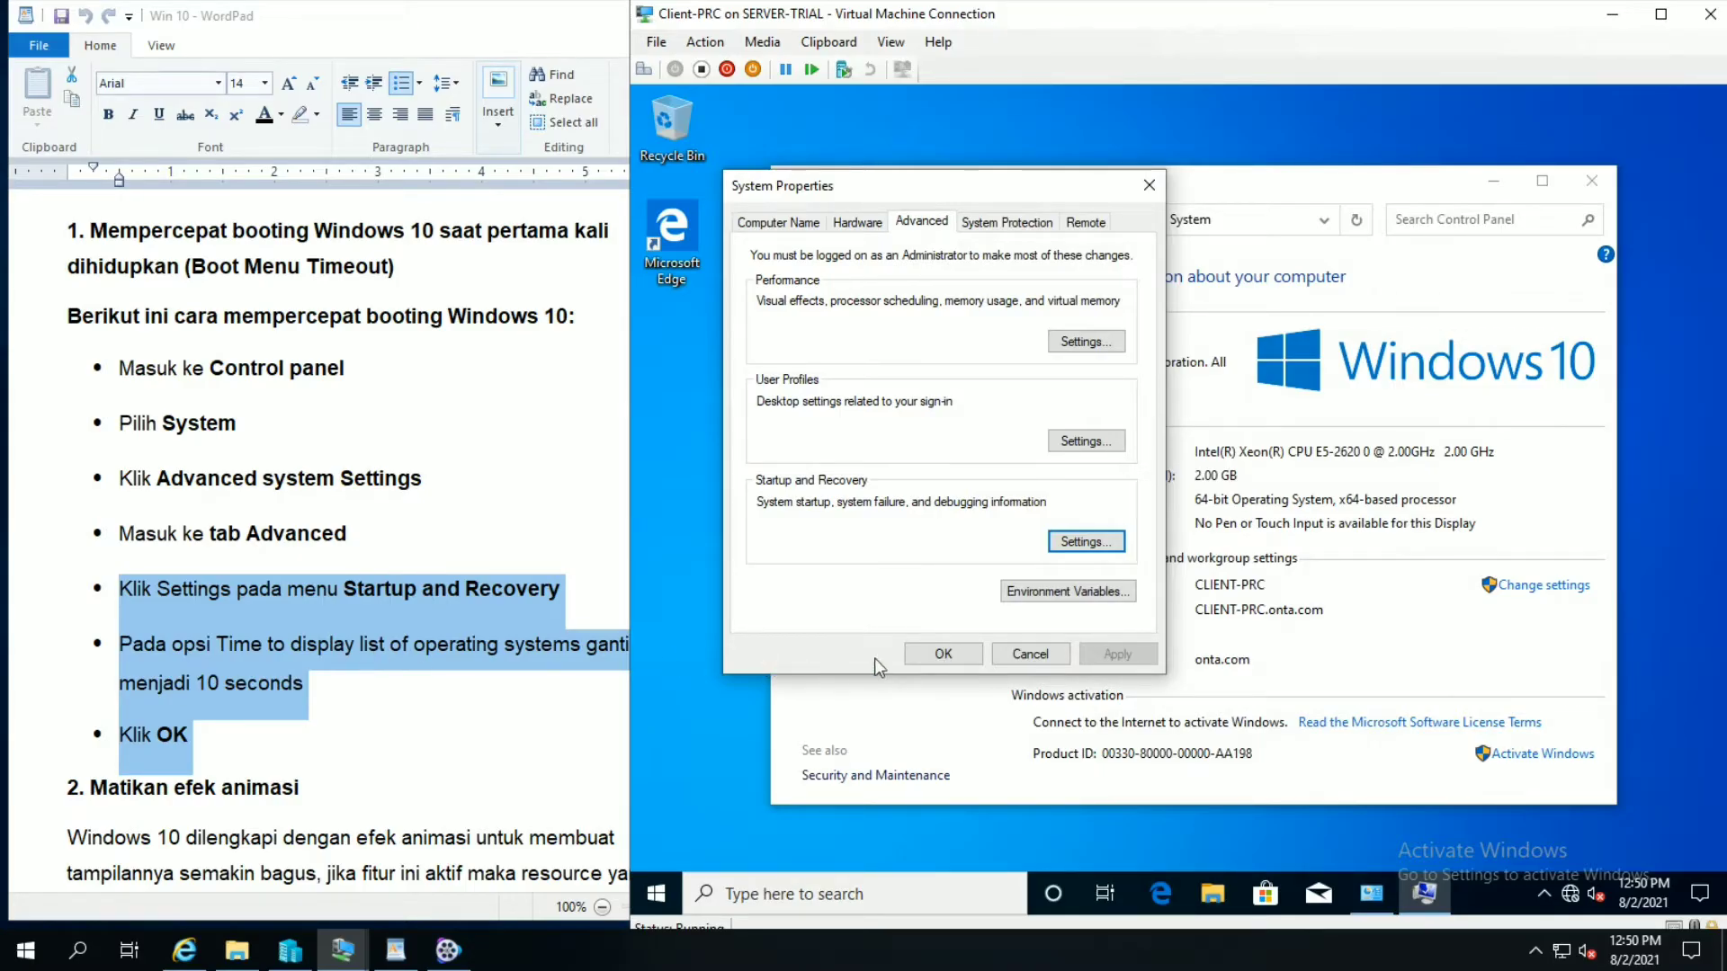
click(947, 657)
Step: Highlight the "2. Matikan efek animasi" heading in the notes and the paragraph explaining the animation effects line by line
click(521, 700)
scroll(511, 705, down, 5)
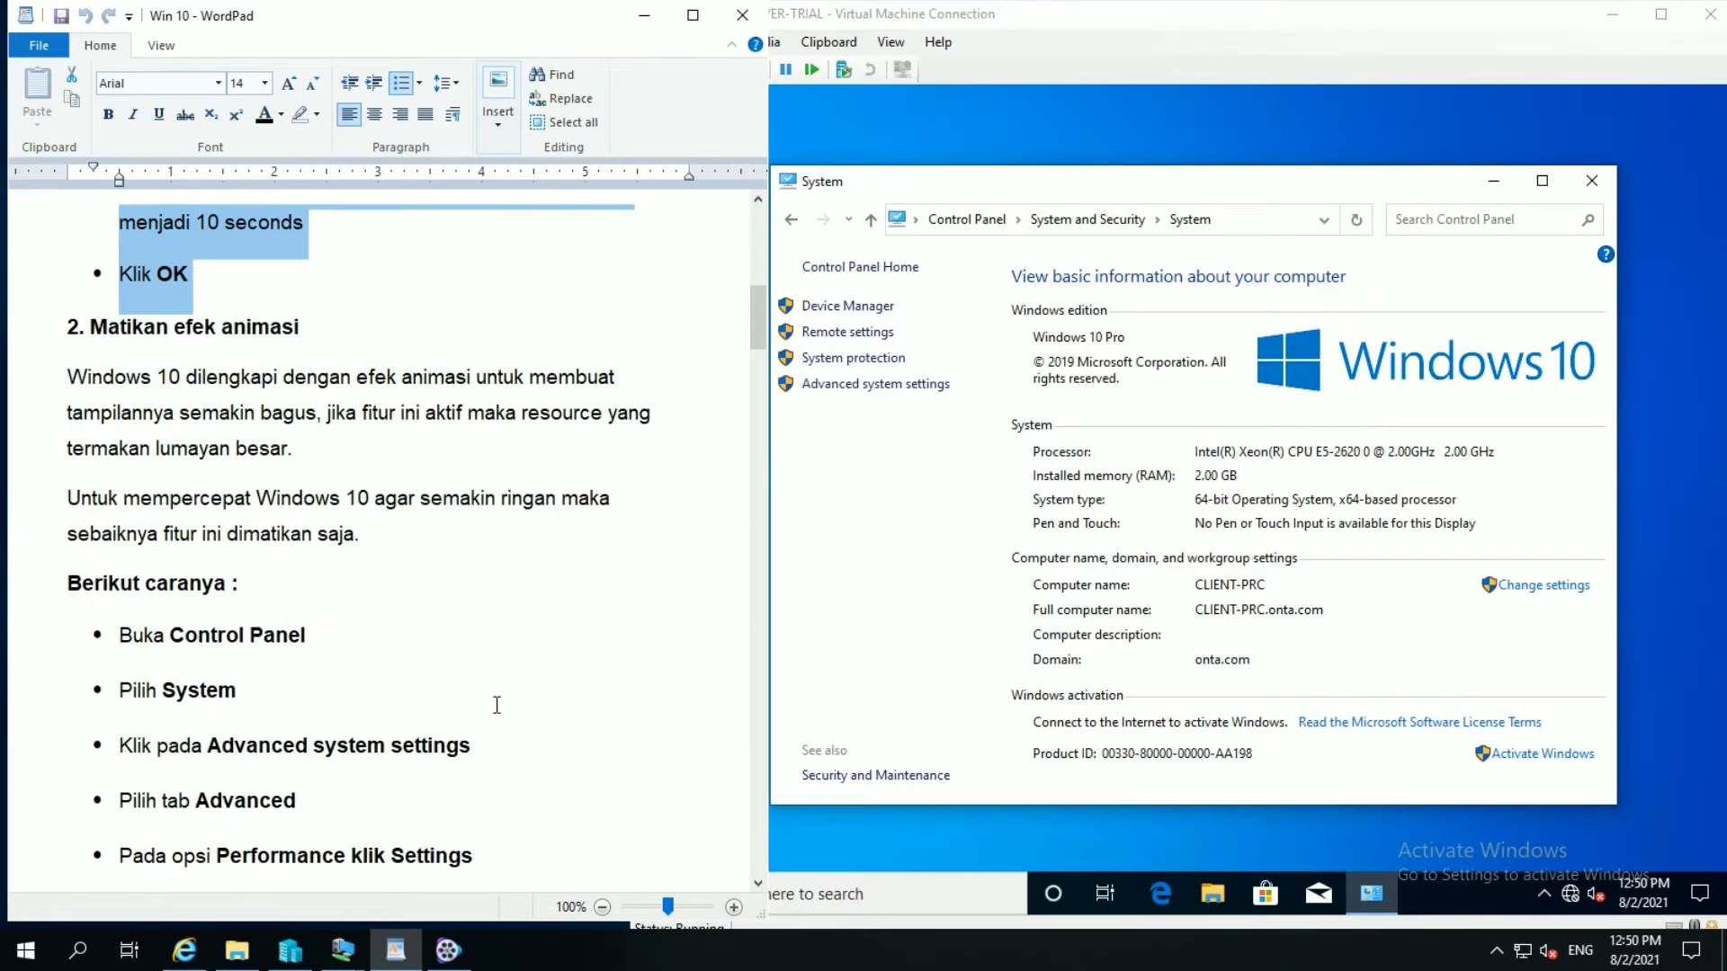
click(759, 885)
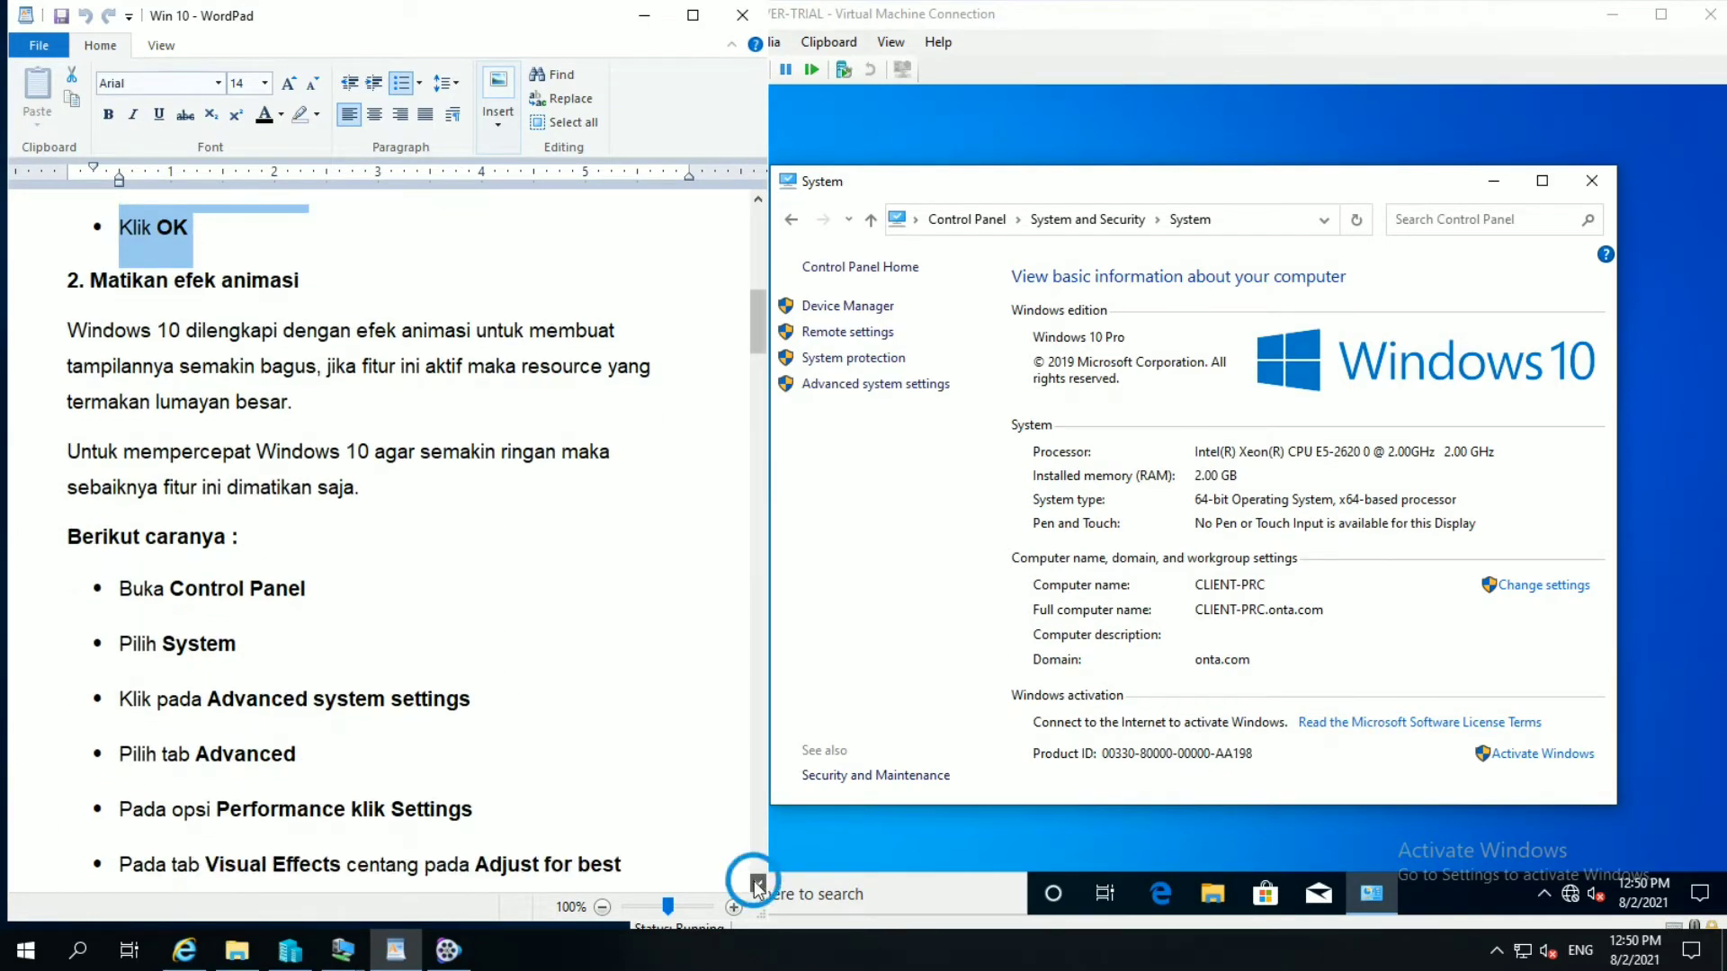
click(758, 884)
click(59, 229)
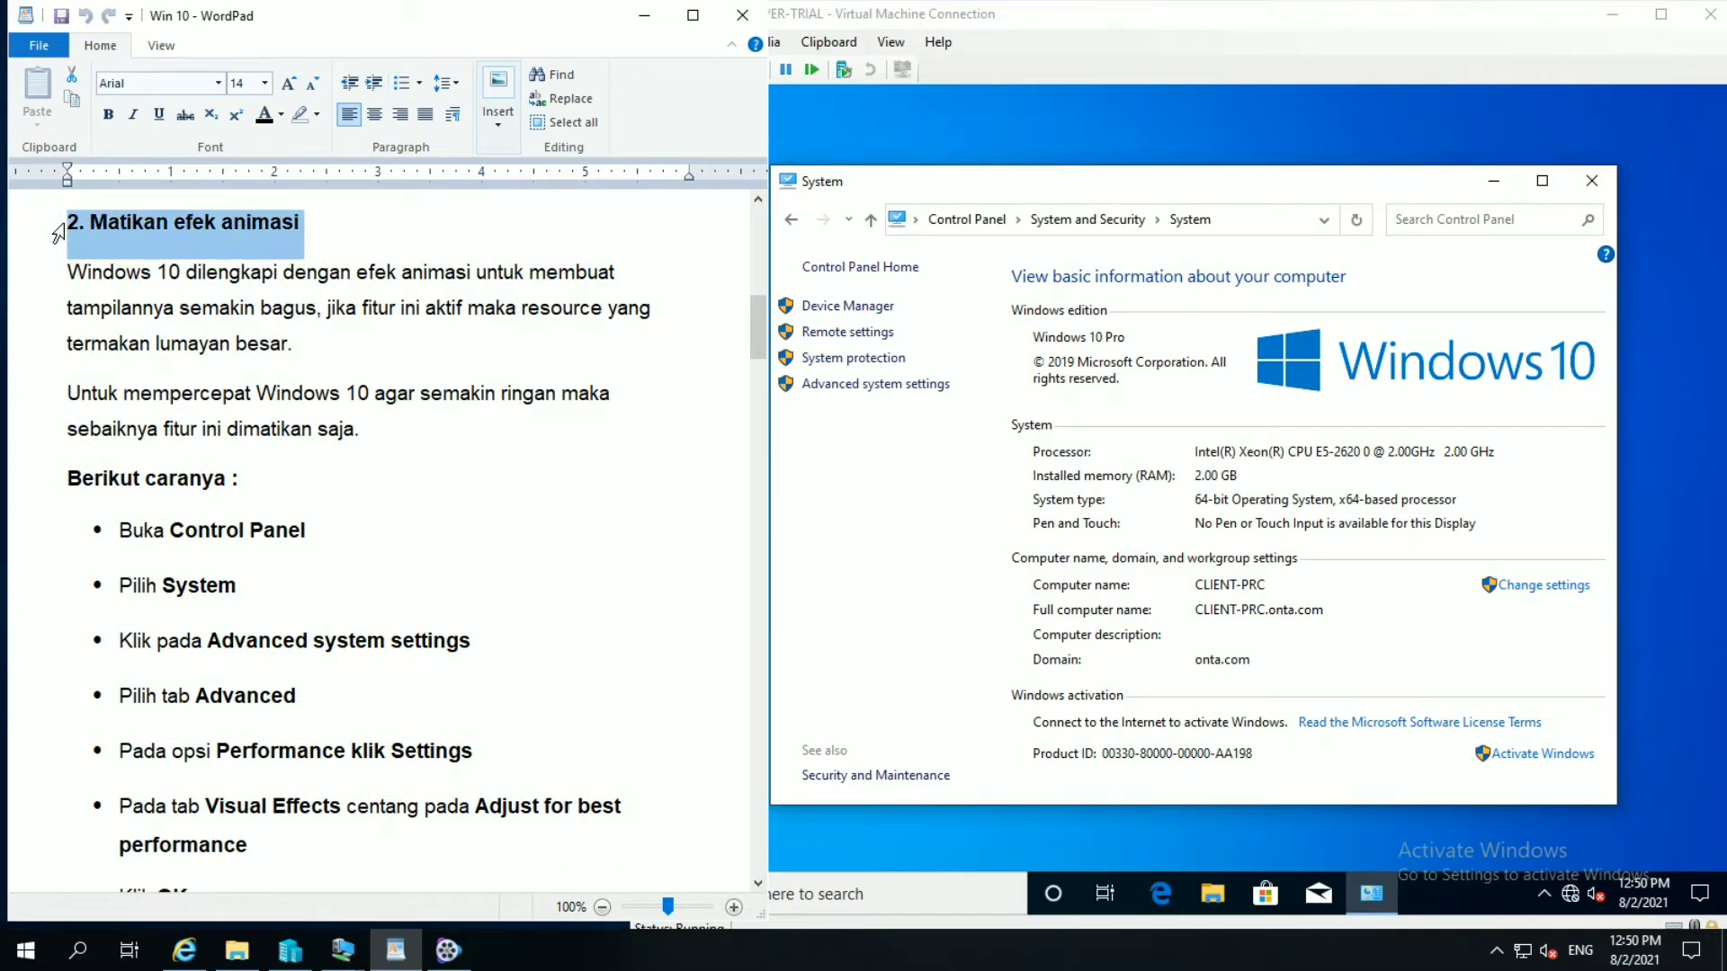
click(47, 287)
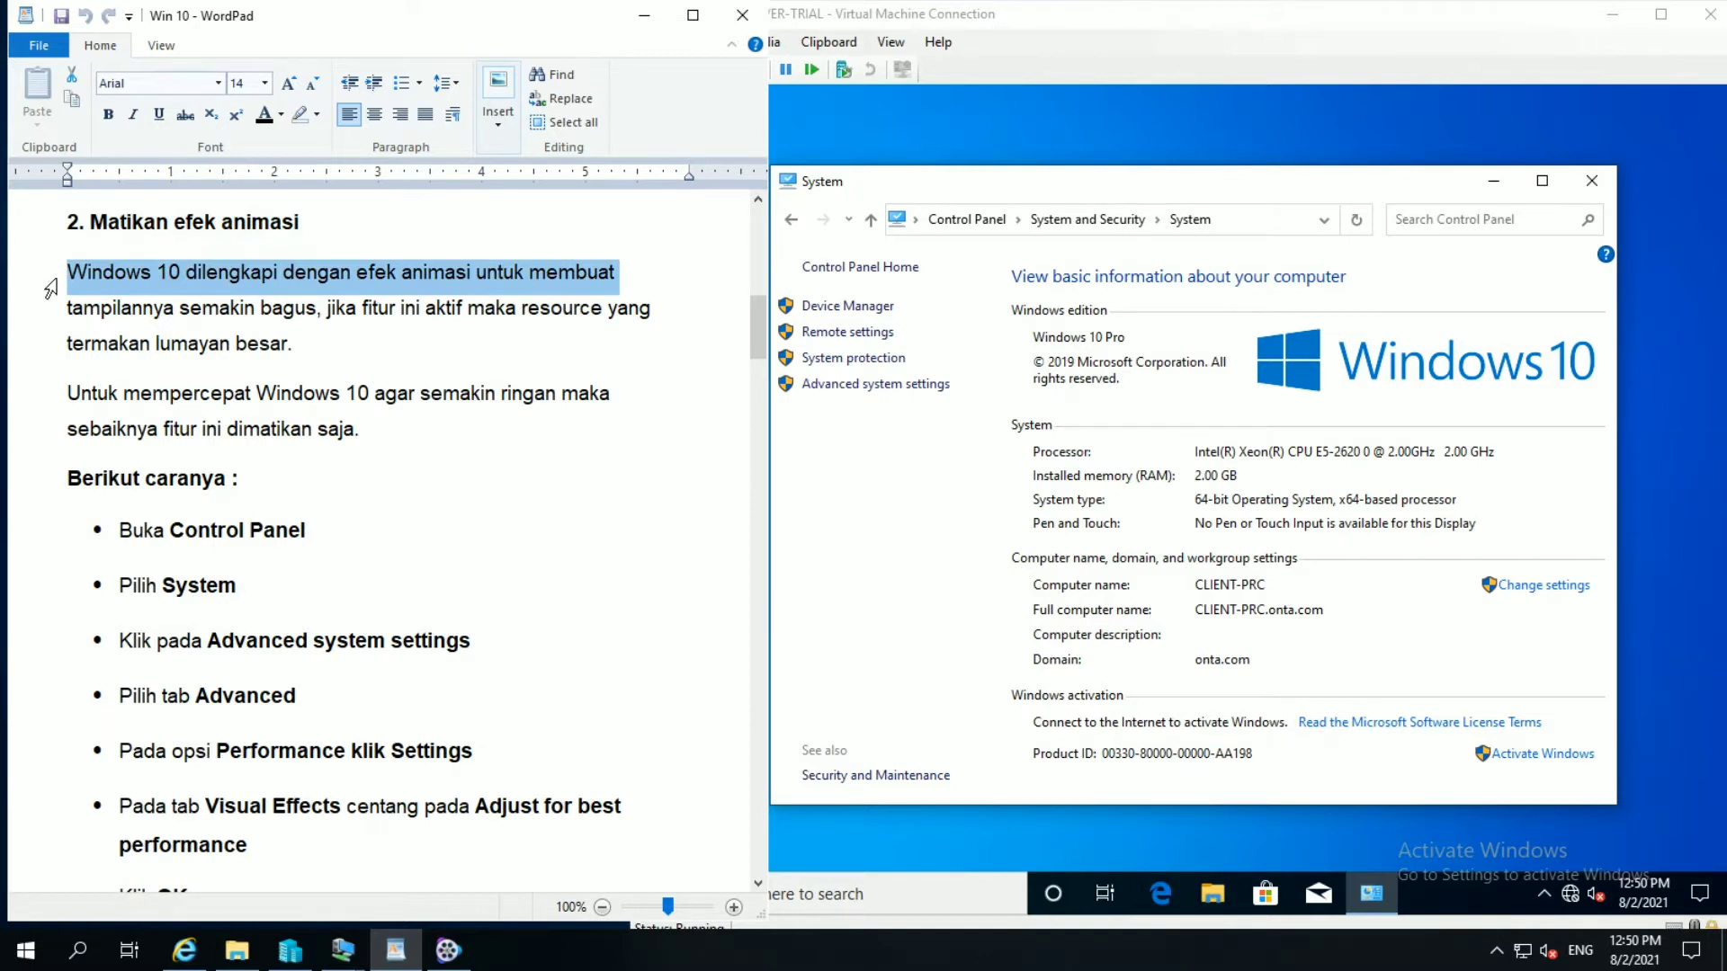
click(41, 315)
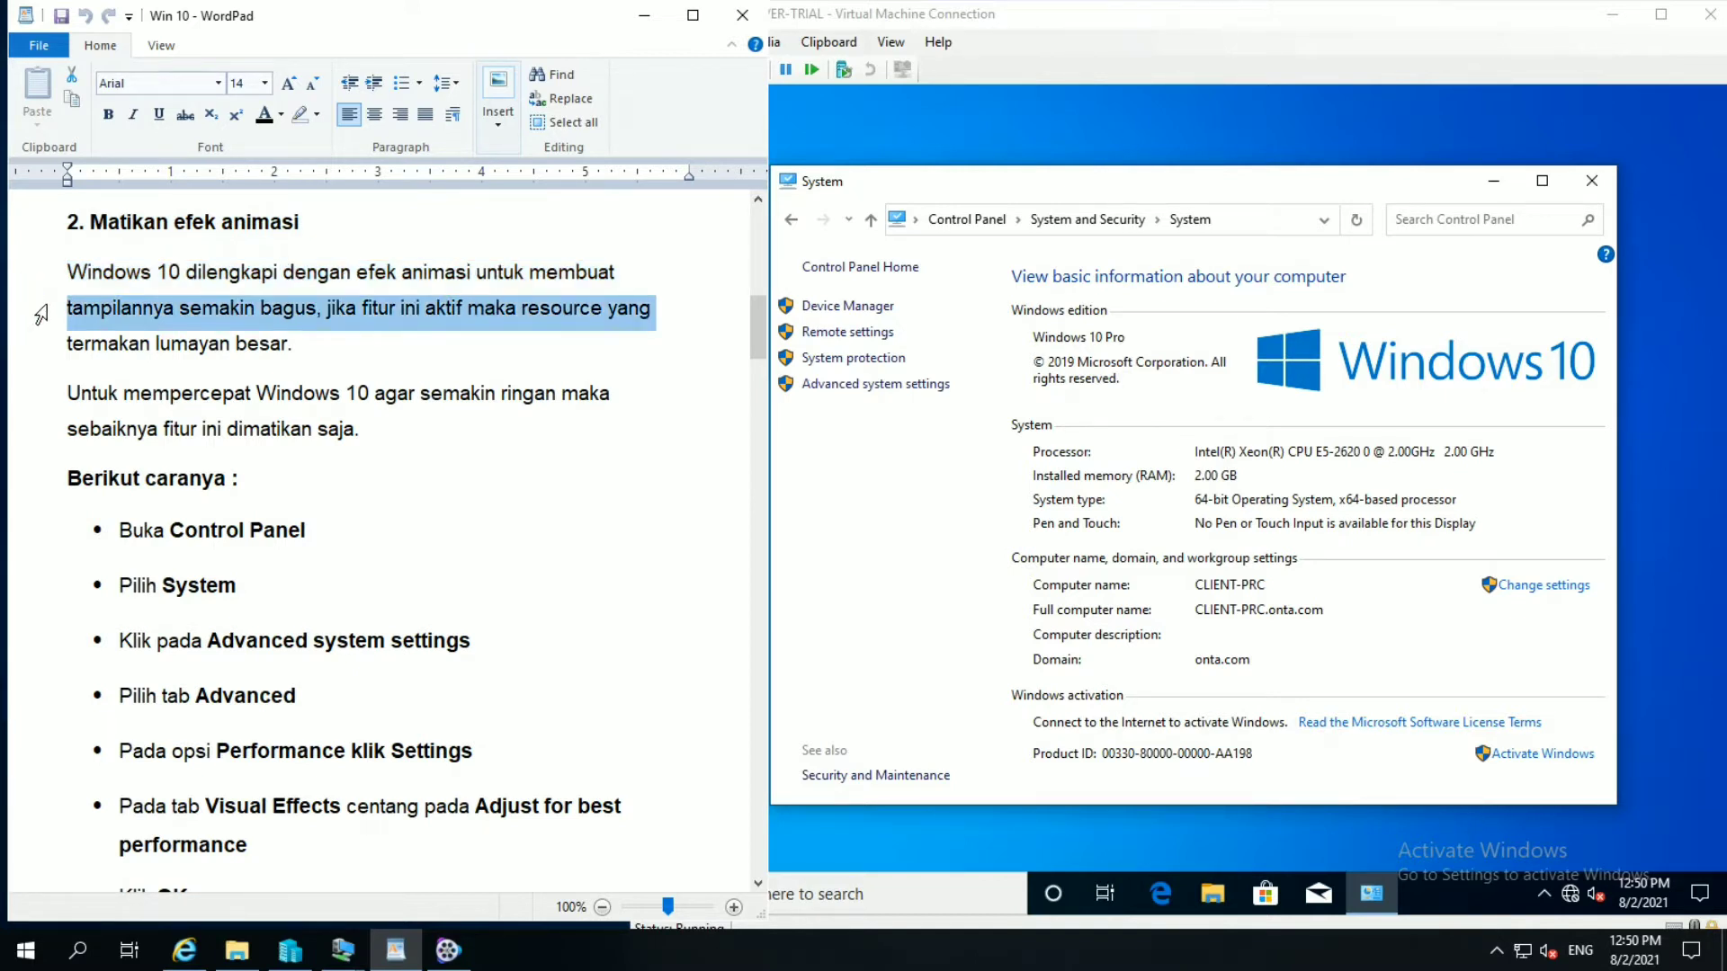
click(47, 353)
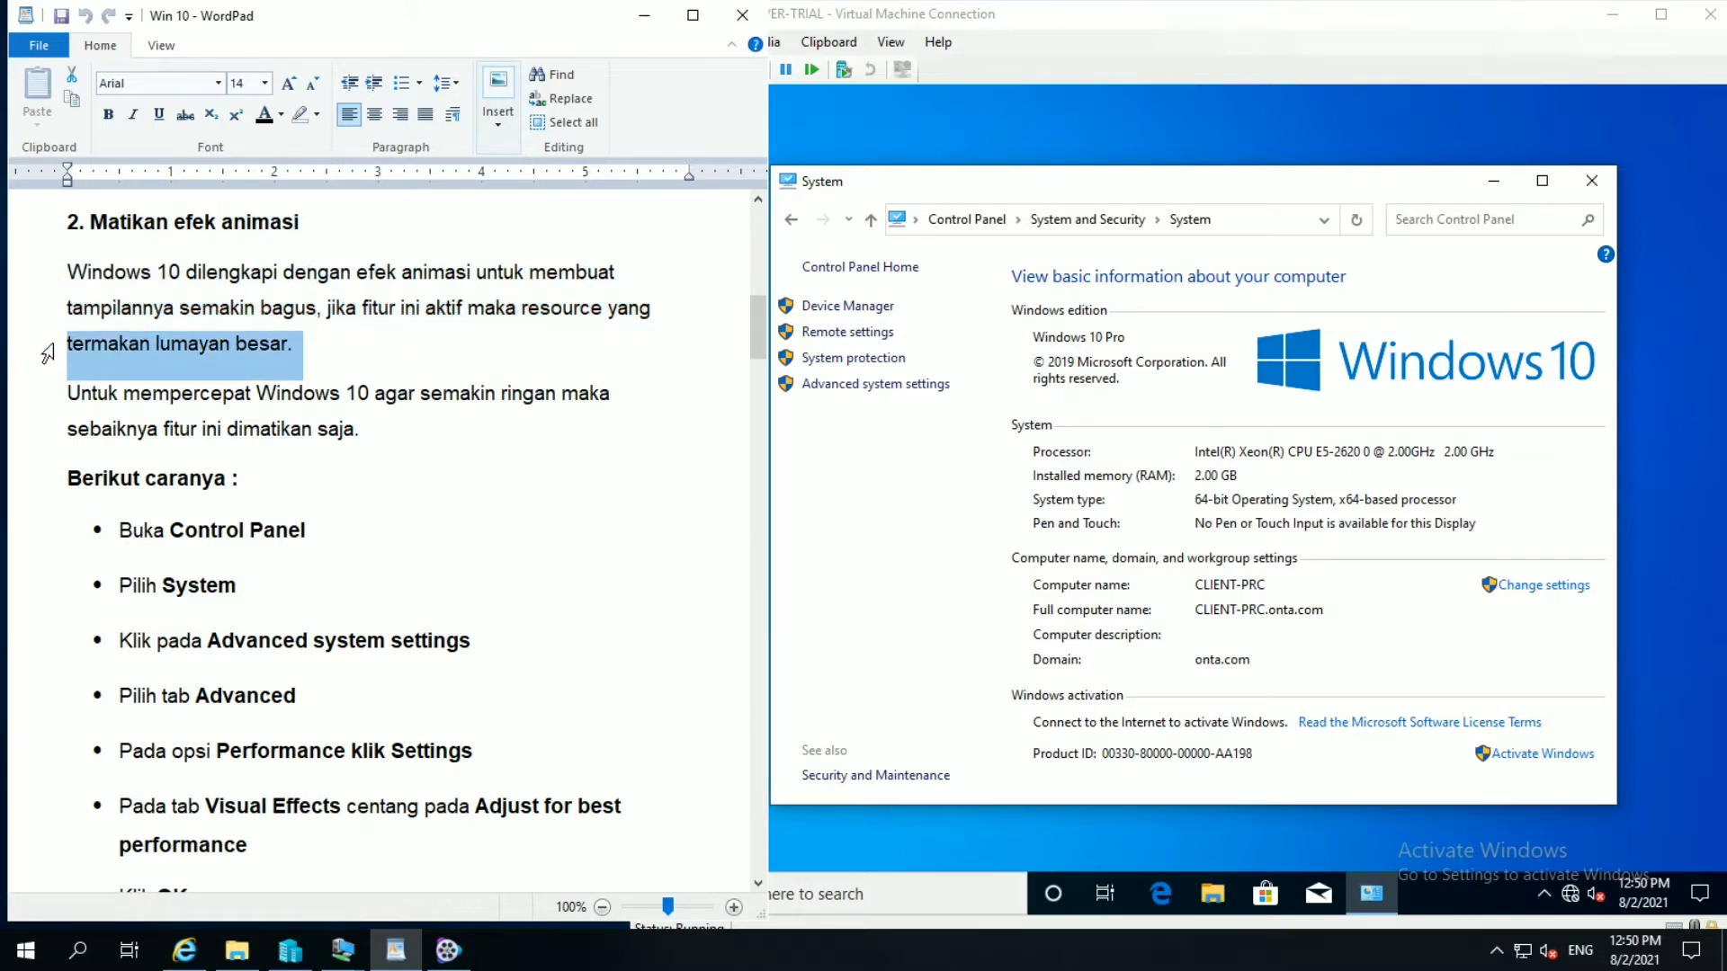
Step: Highlight the recommendation to turn off animations, the "Berikut caranya" line, and the Control Panel and System instructions in the notes
click(51, 398)
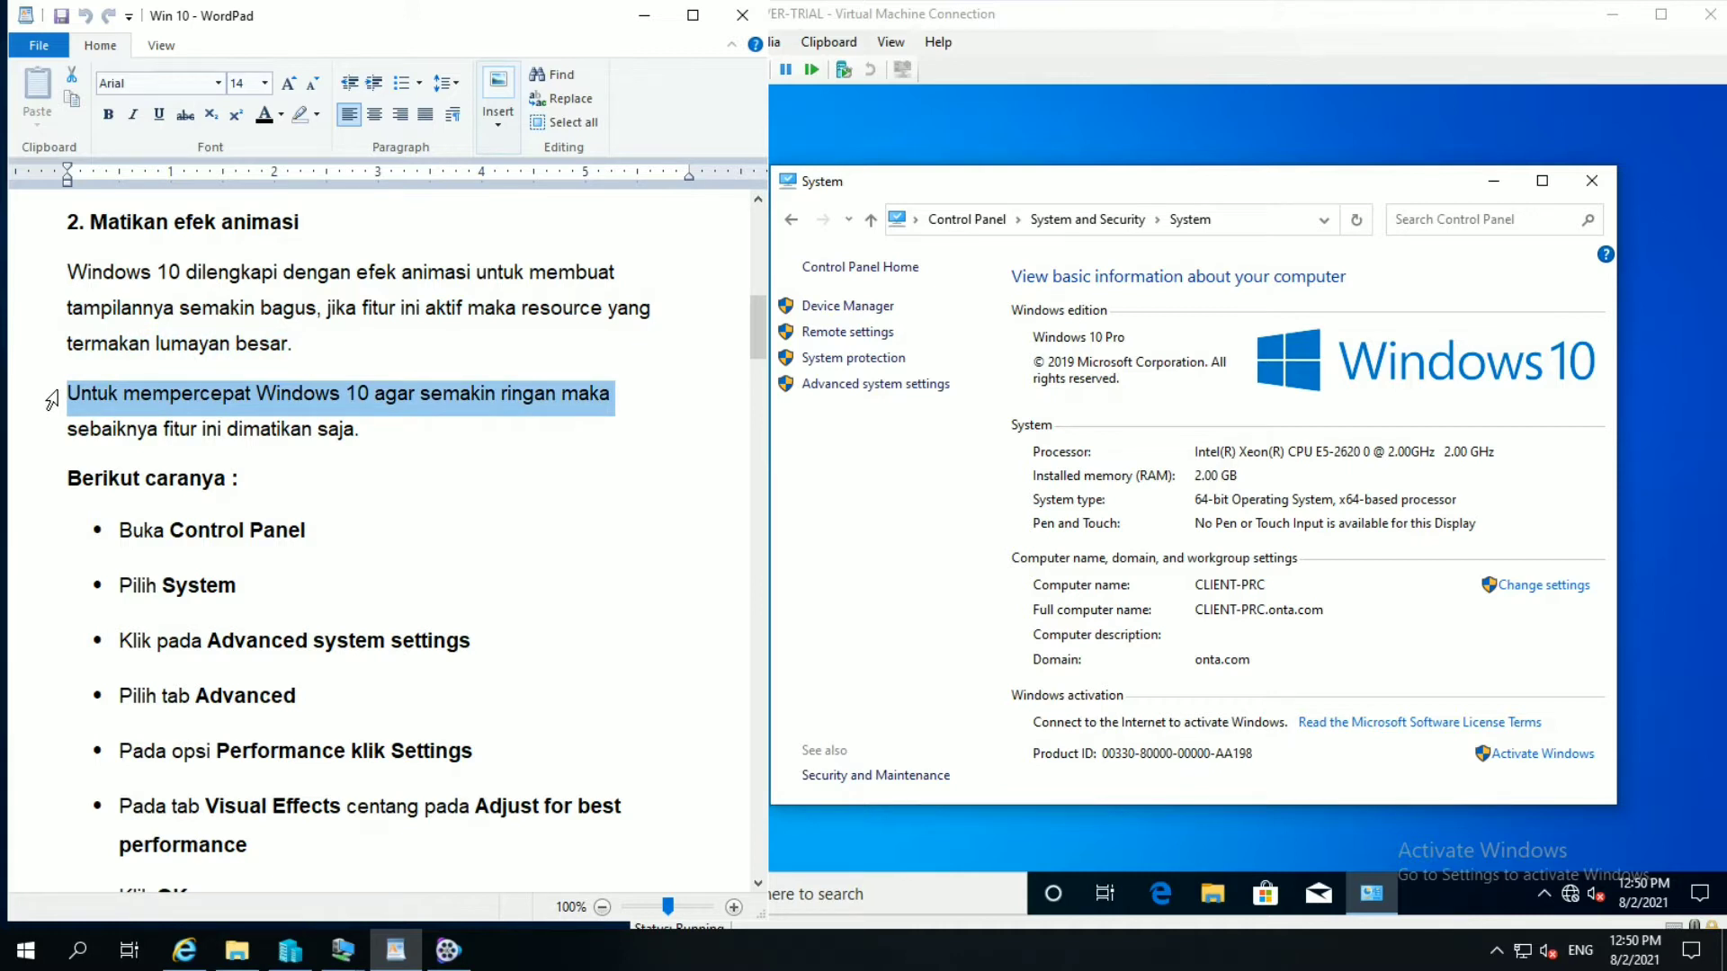
click(52, 438)
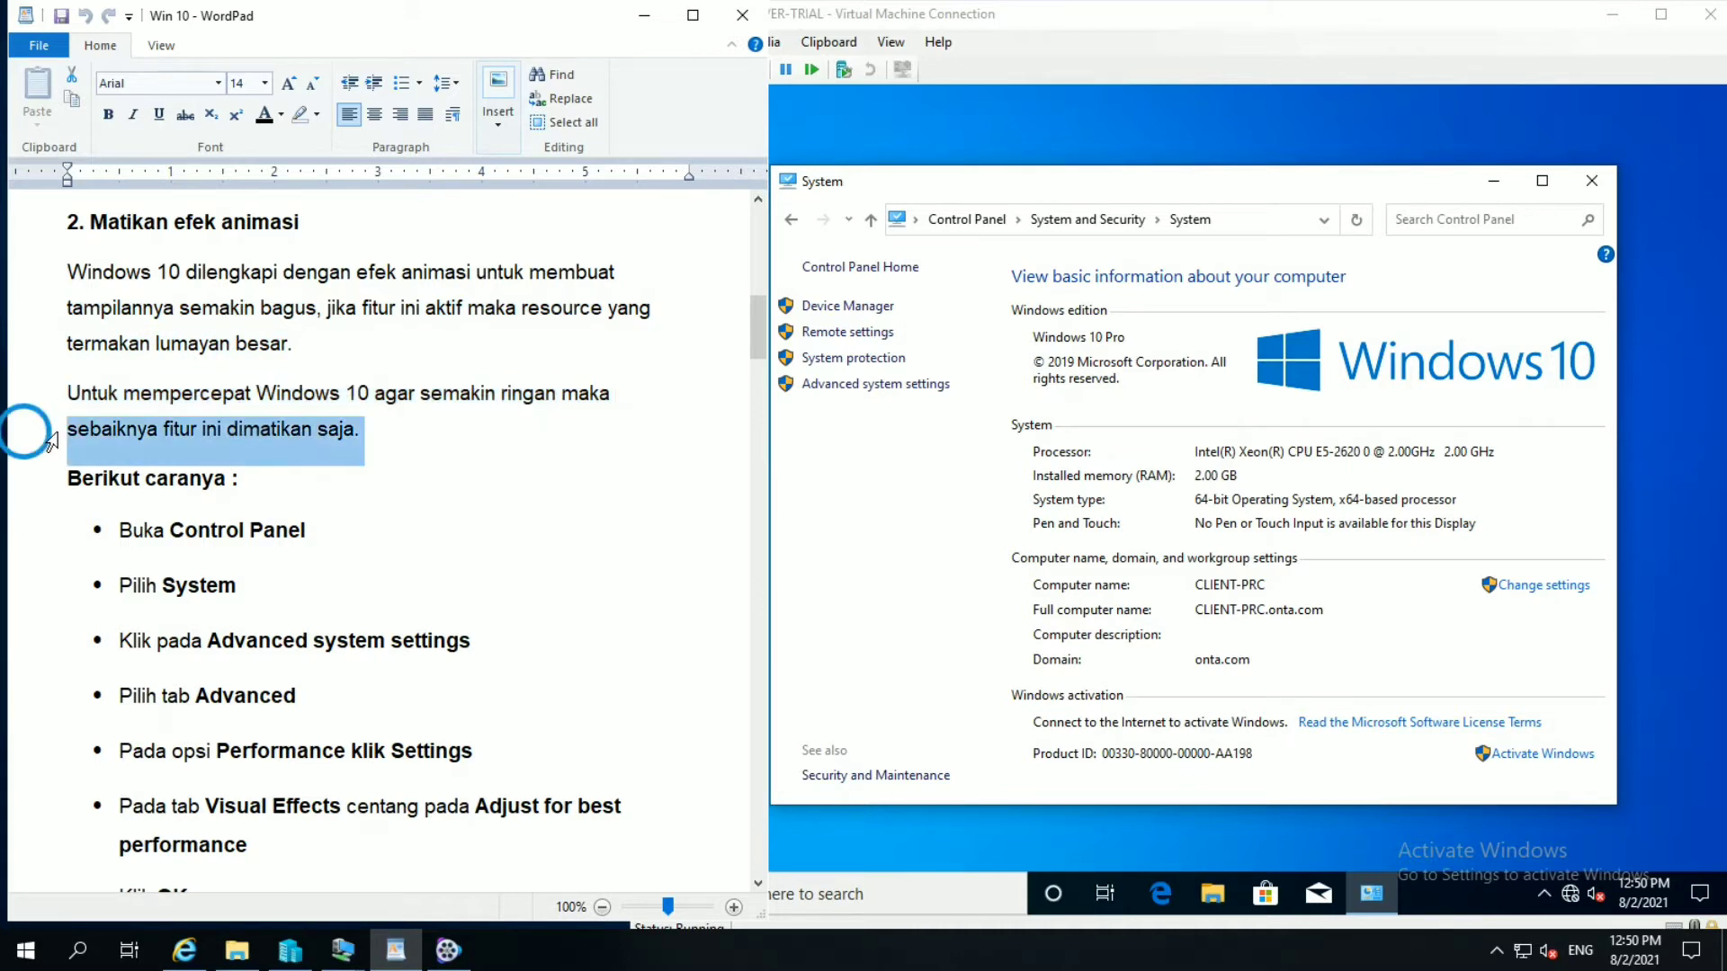
click(51, 489)
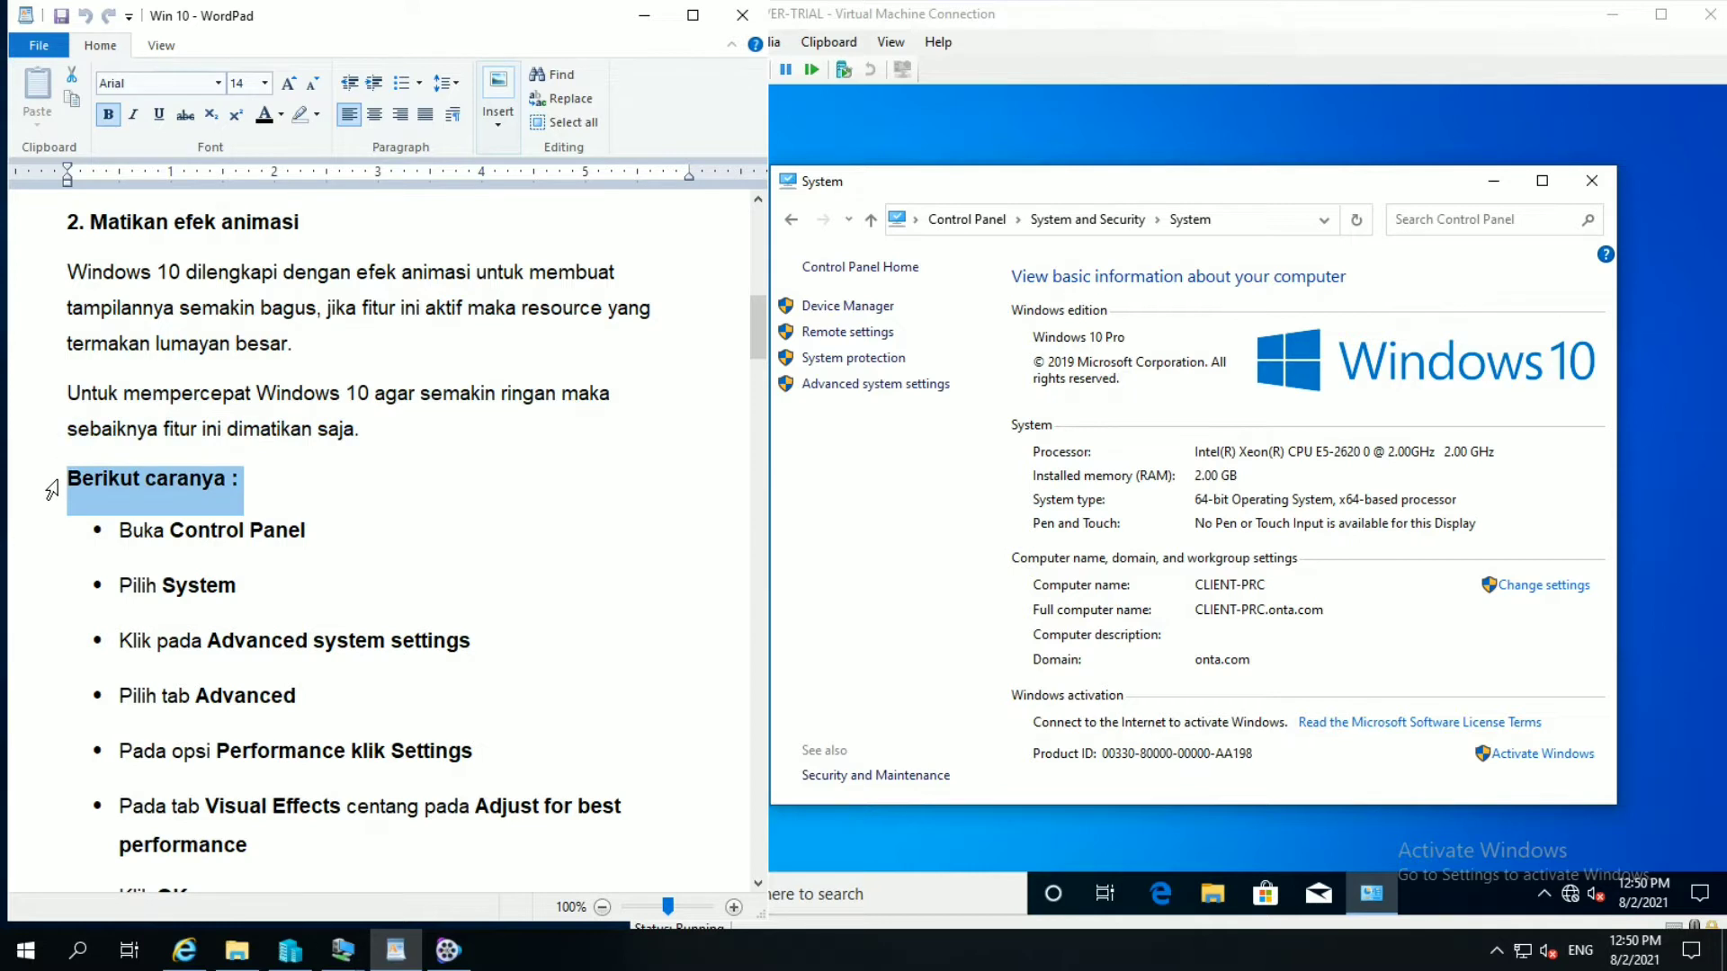
click(77, 540)
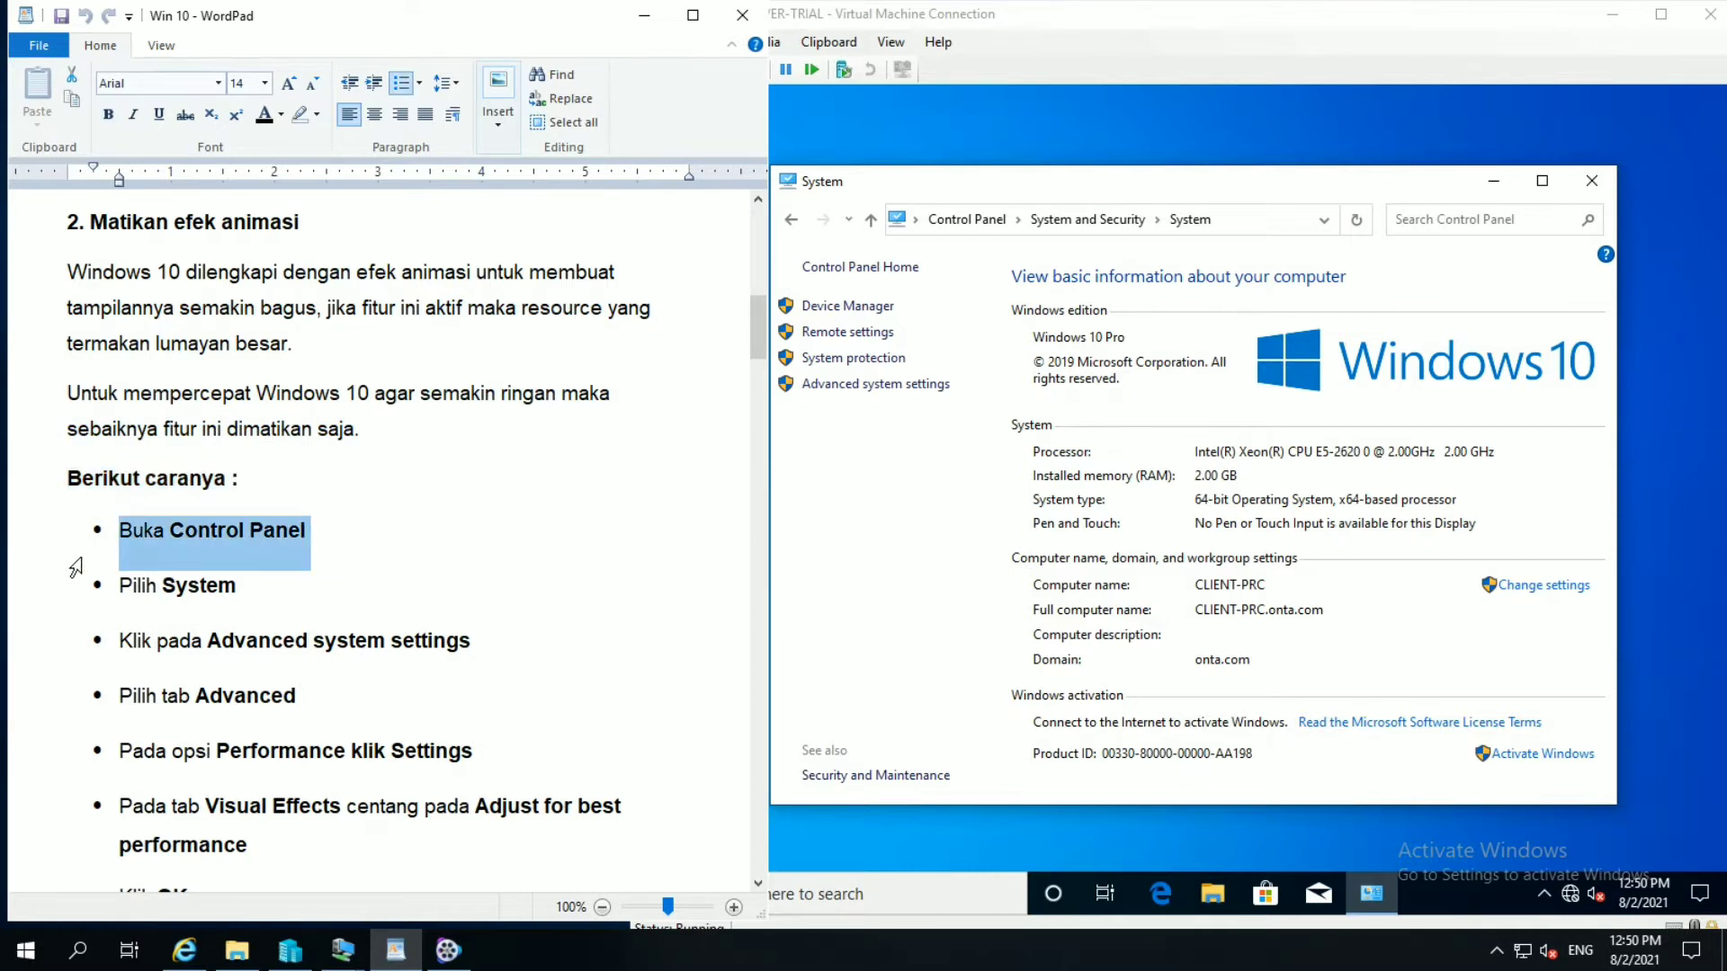
click(77, 589)
Step: Close the System window in the virtual machine and reopen Control Panel by searching for "contr"
click(865, 687)
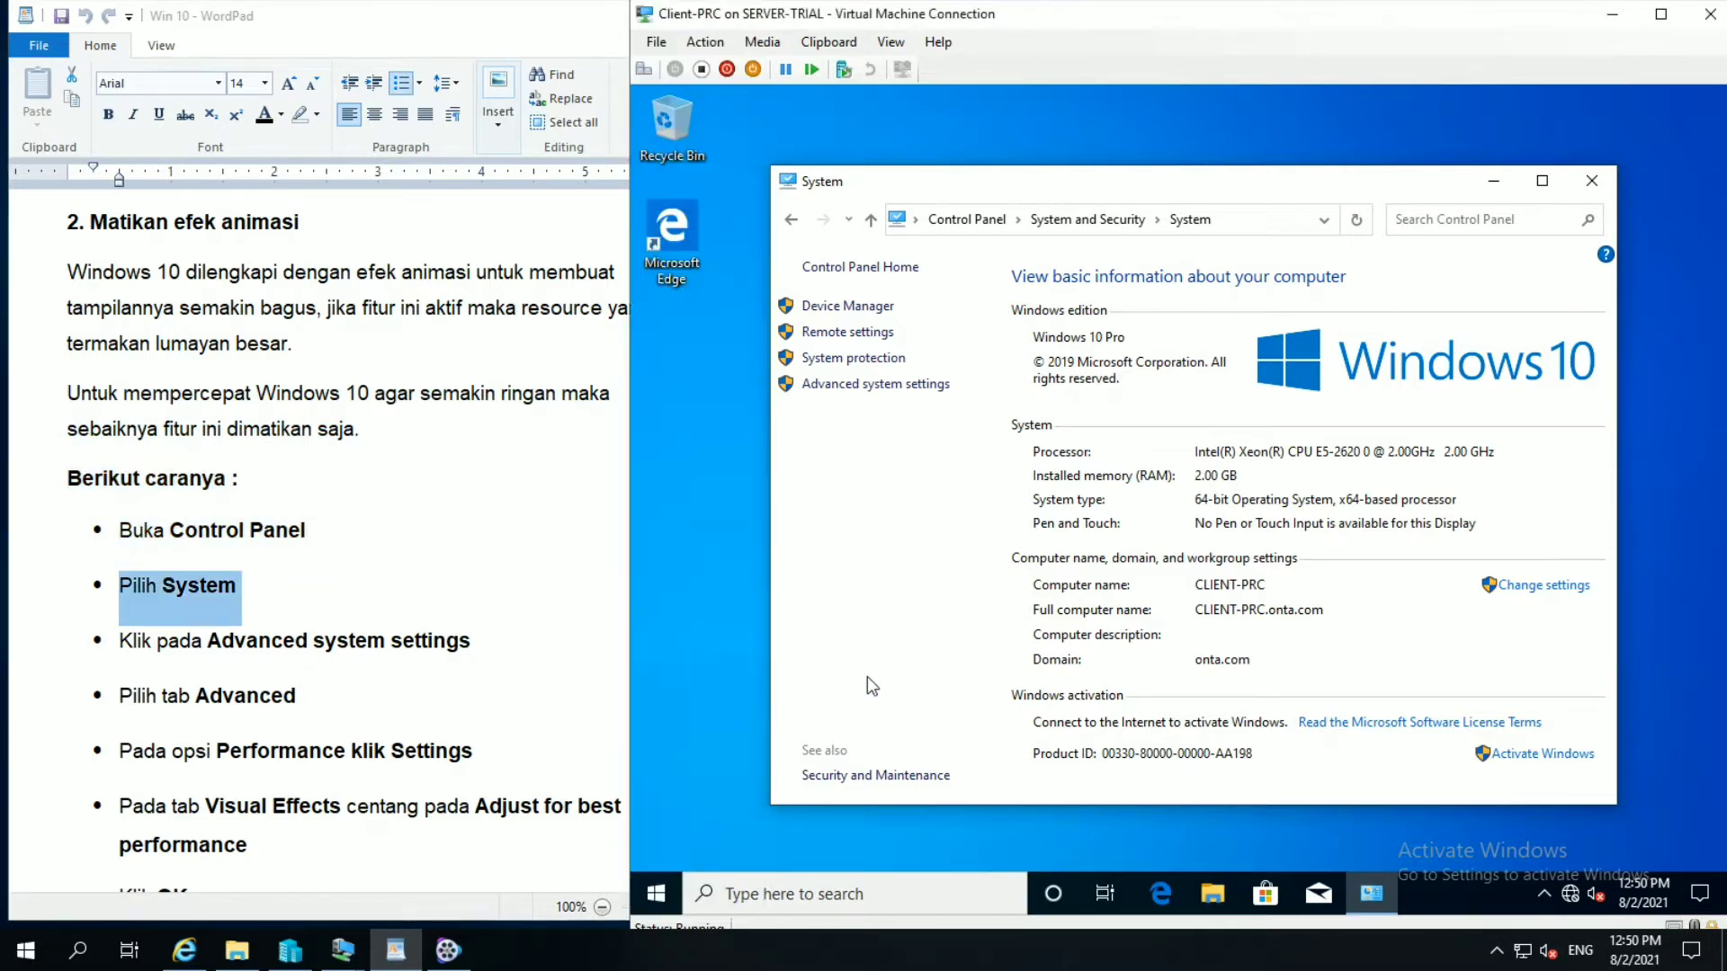
click(1591, 180)
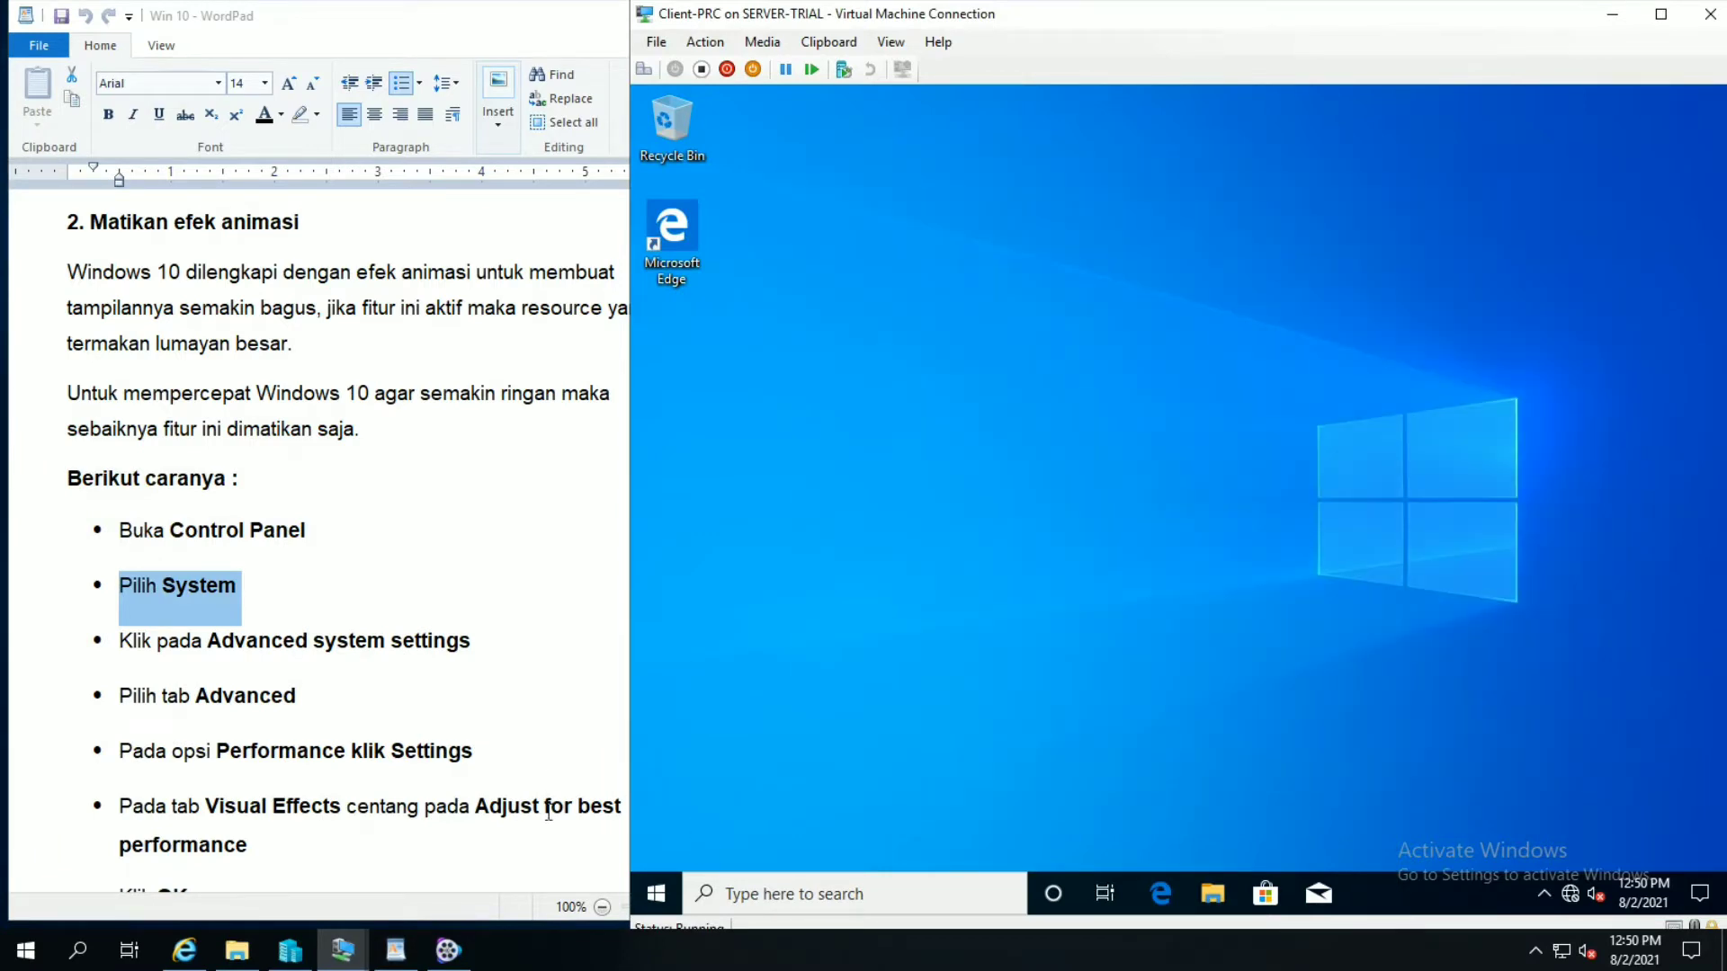
click(650, 899)
text(con)
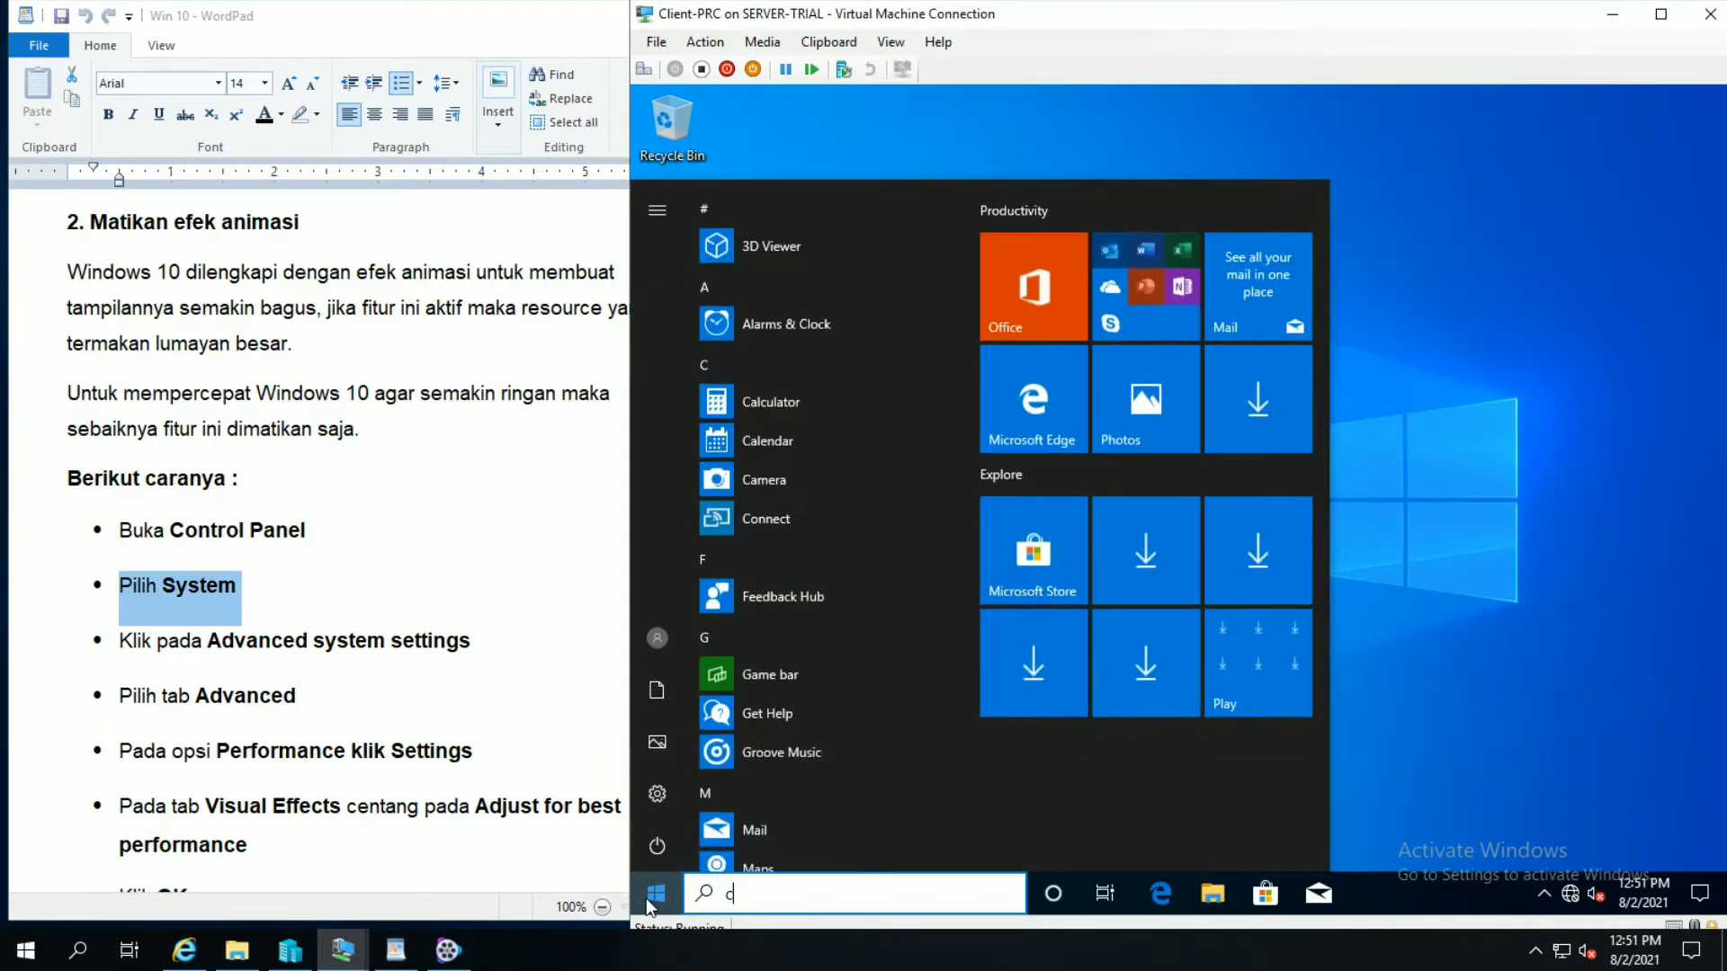
text(tr)
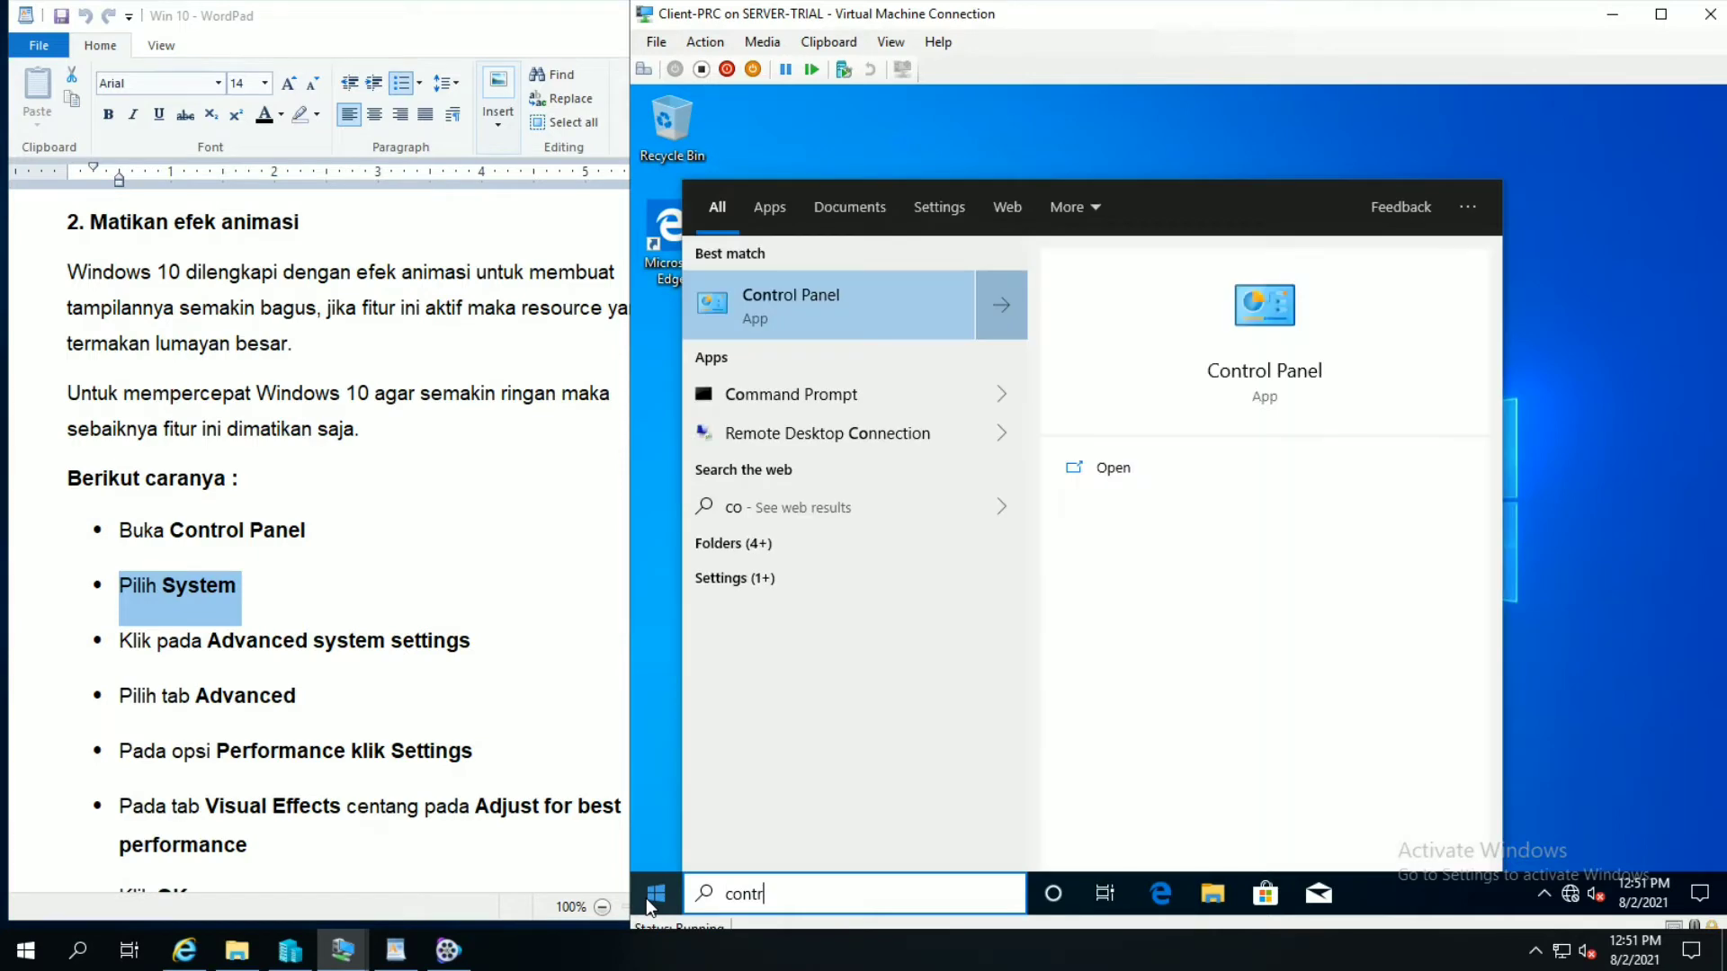
key(Return)
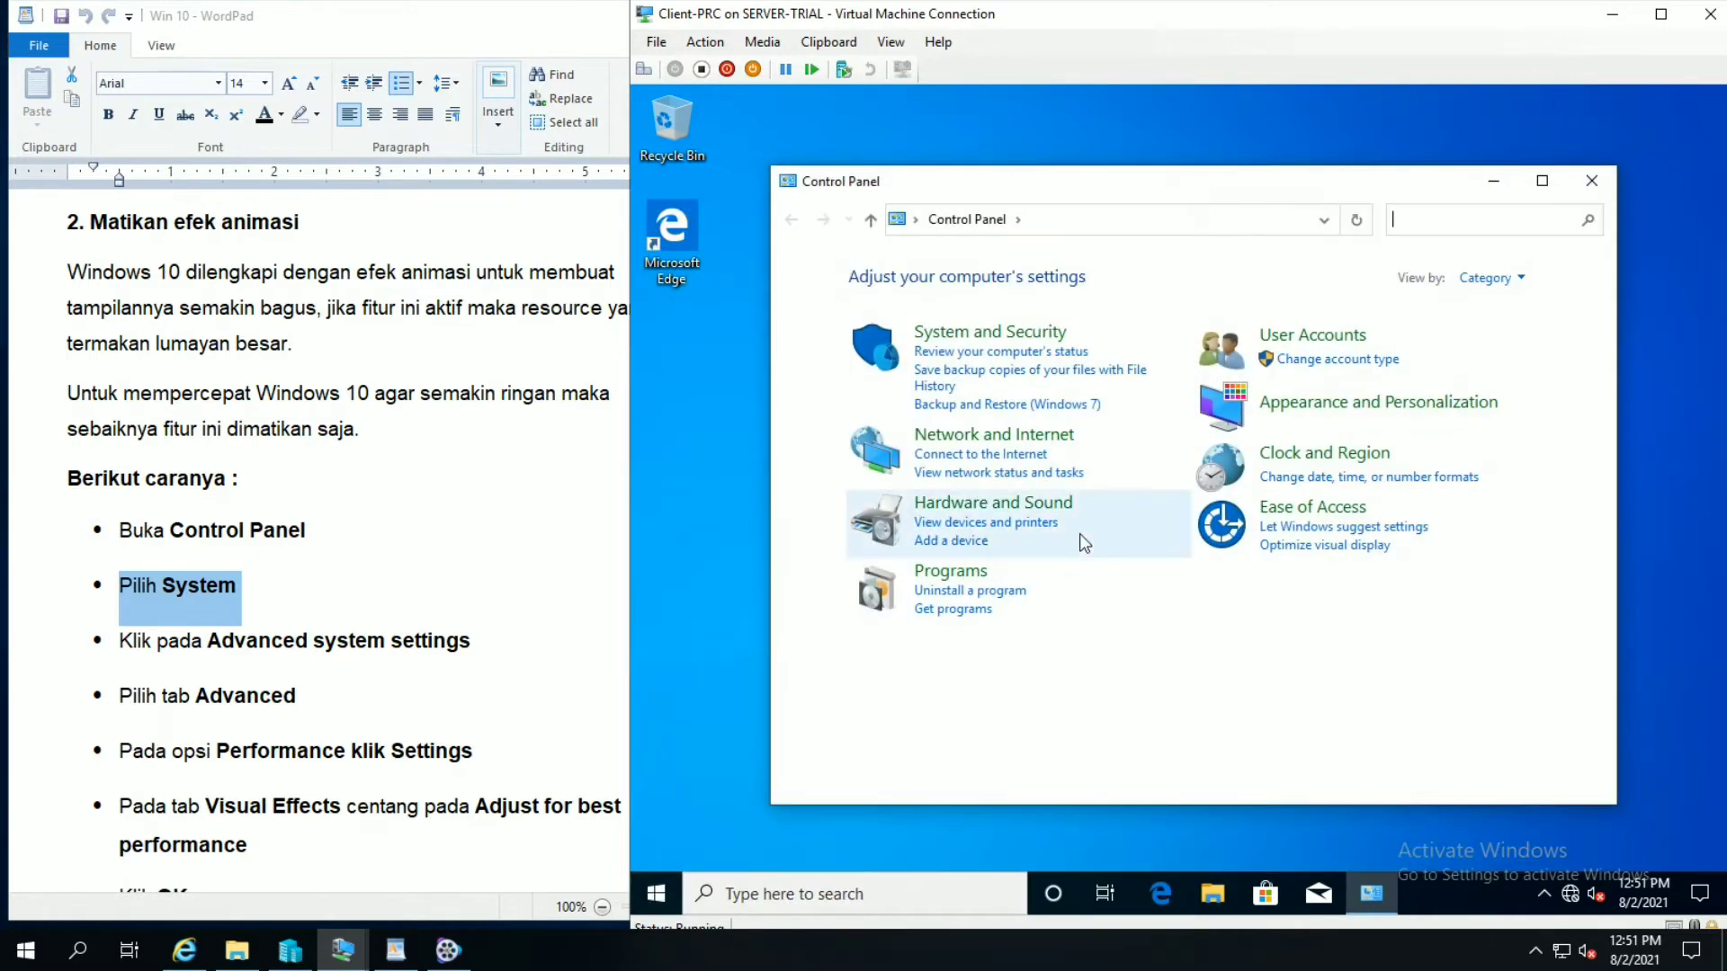
Step: Open the System page under System and Security and bring up the advanced system settings
click(945, 349)
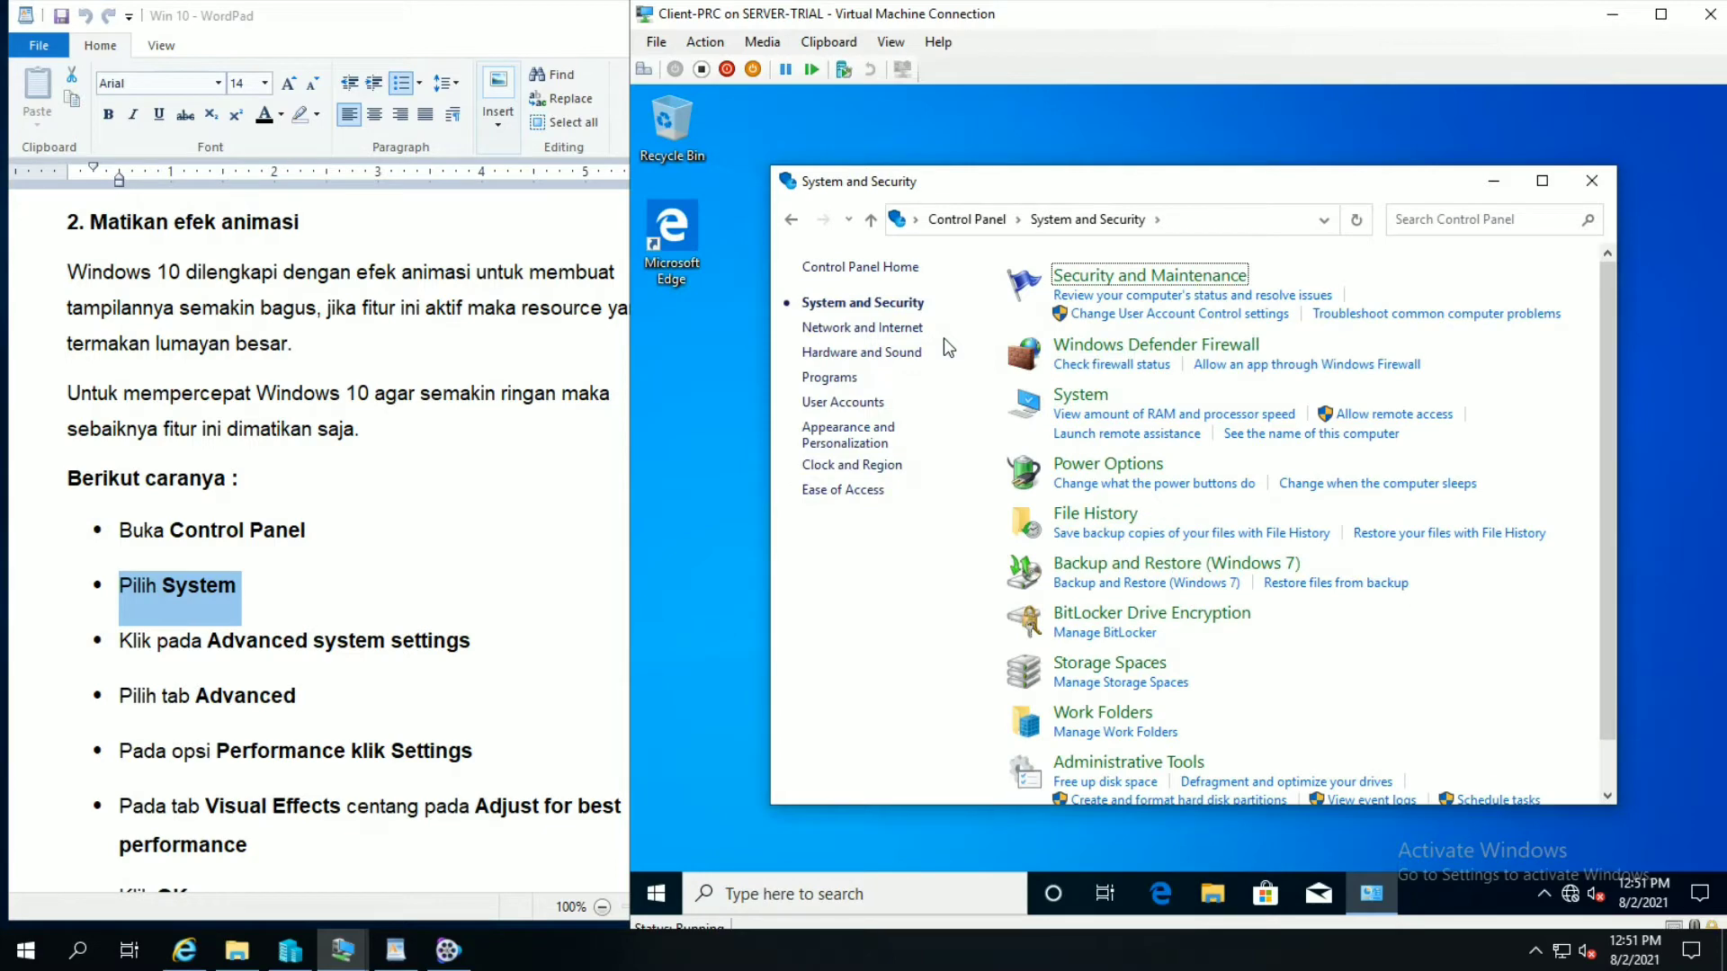
click(1067, 404)
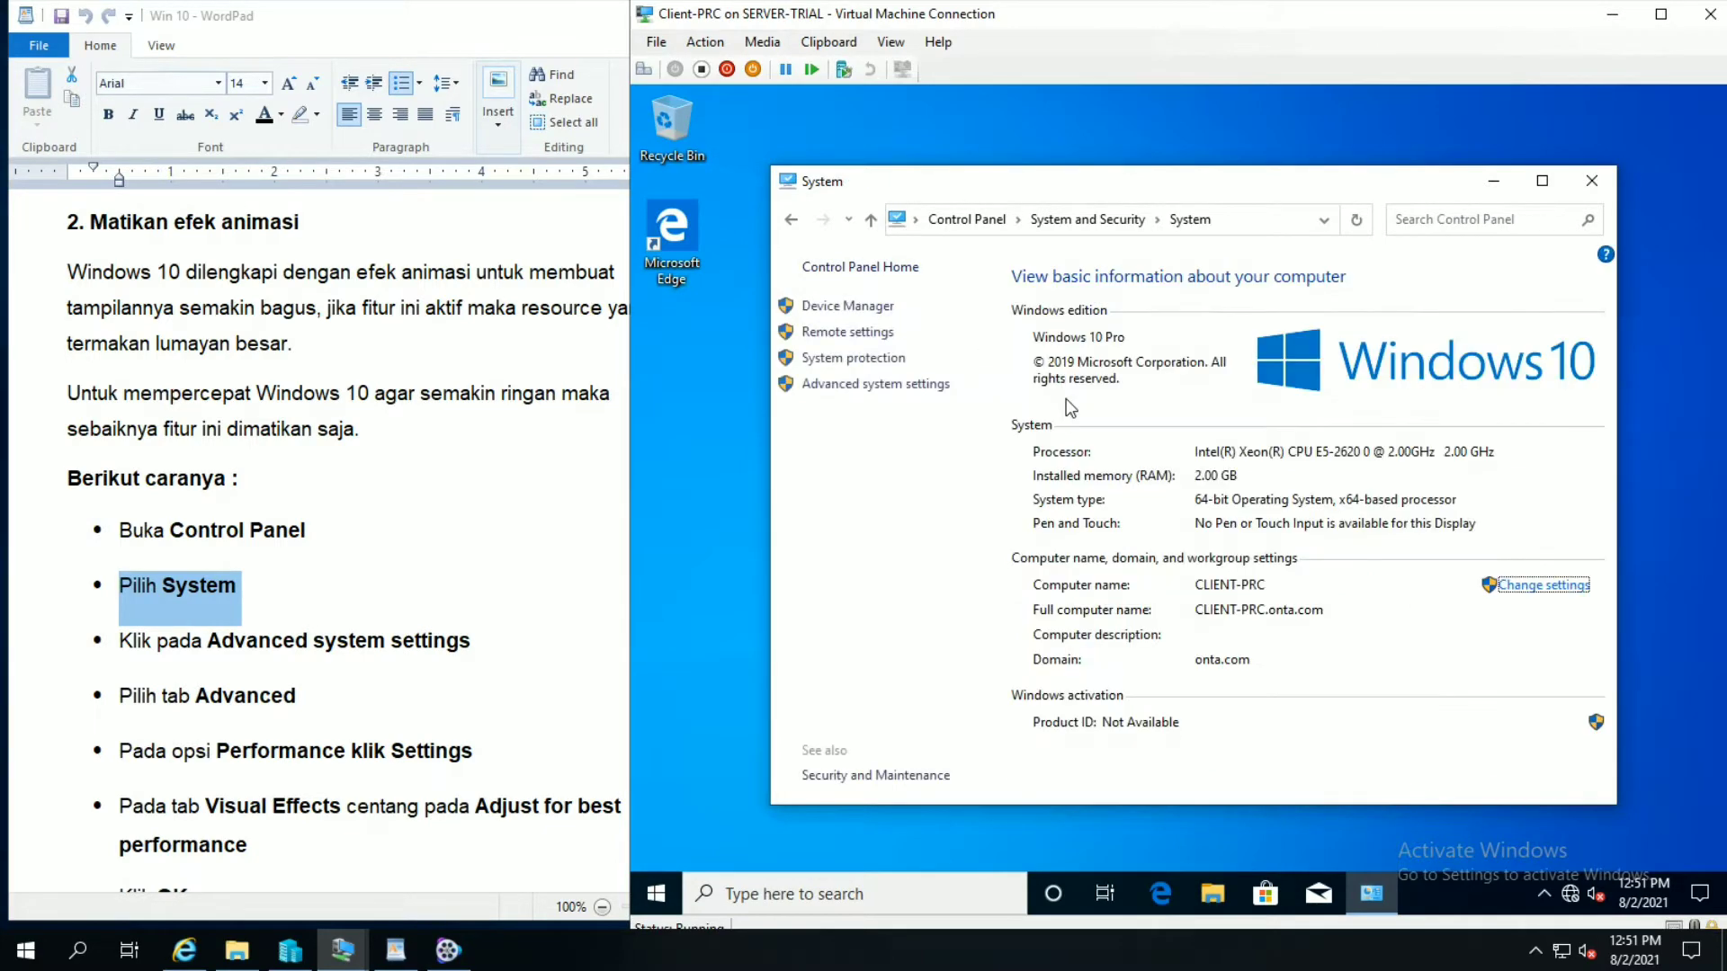
click(895, 389)
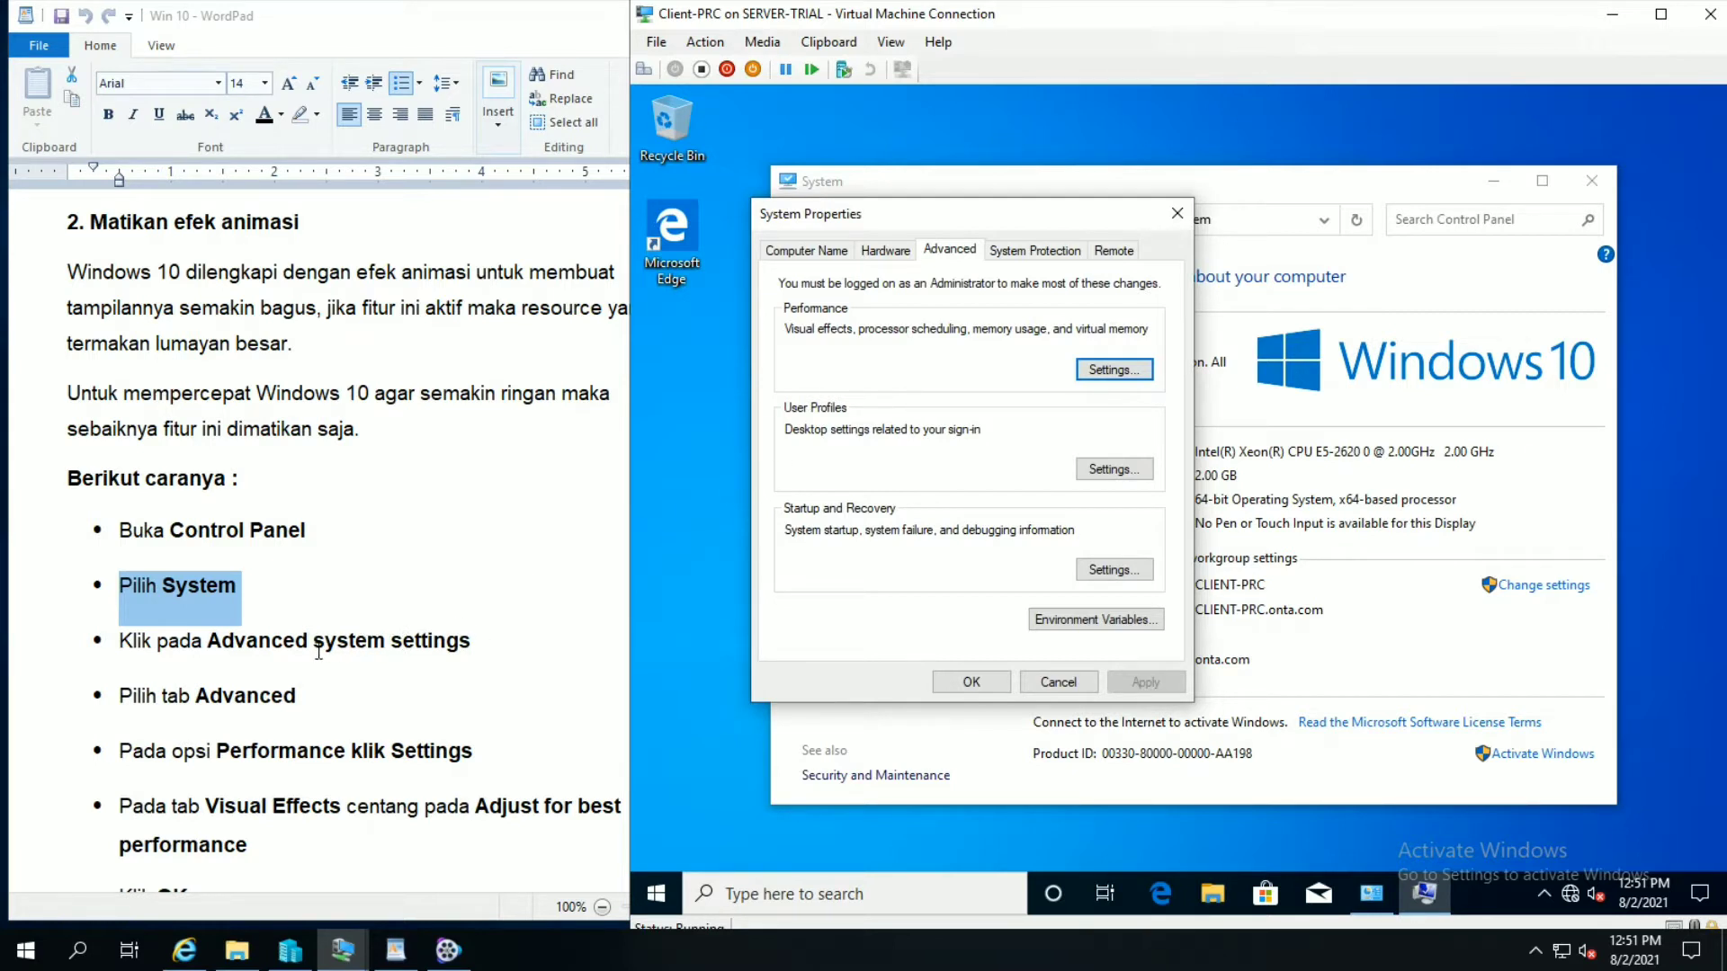
Step: Highlight the Performance Settings instruction in the notes, and open the Performance settings in the virtual machine's System Properties
click(81, 657)
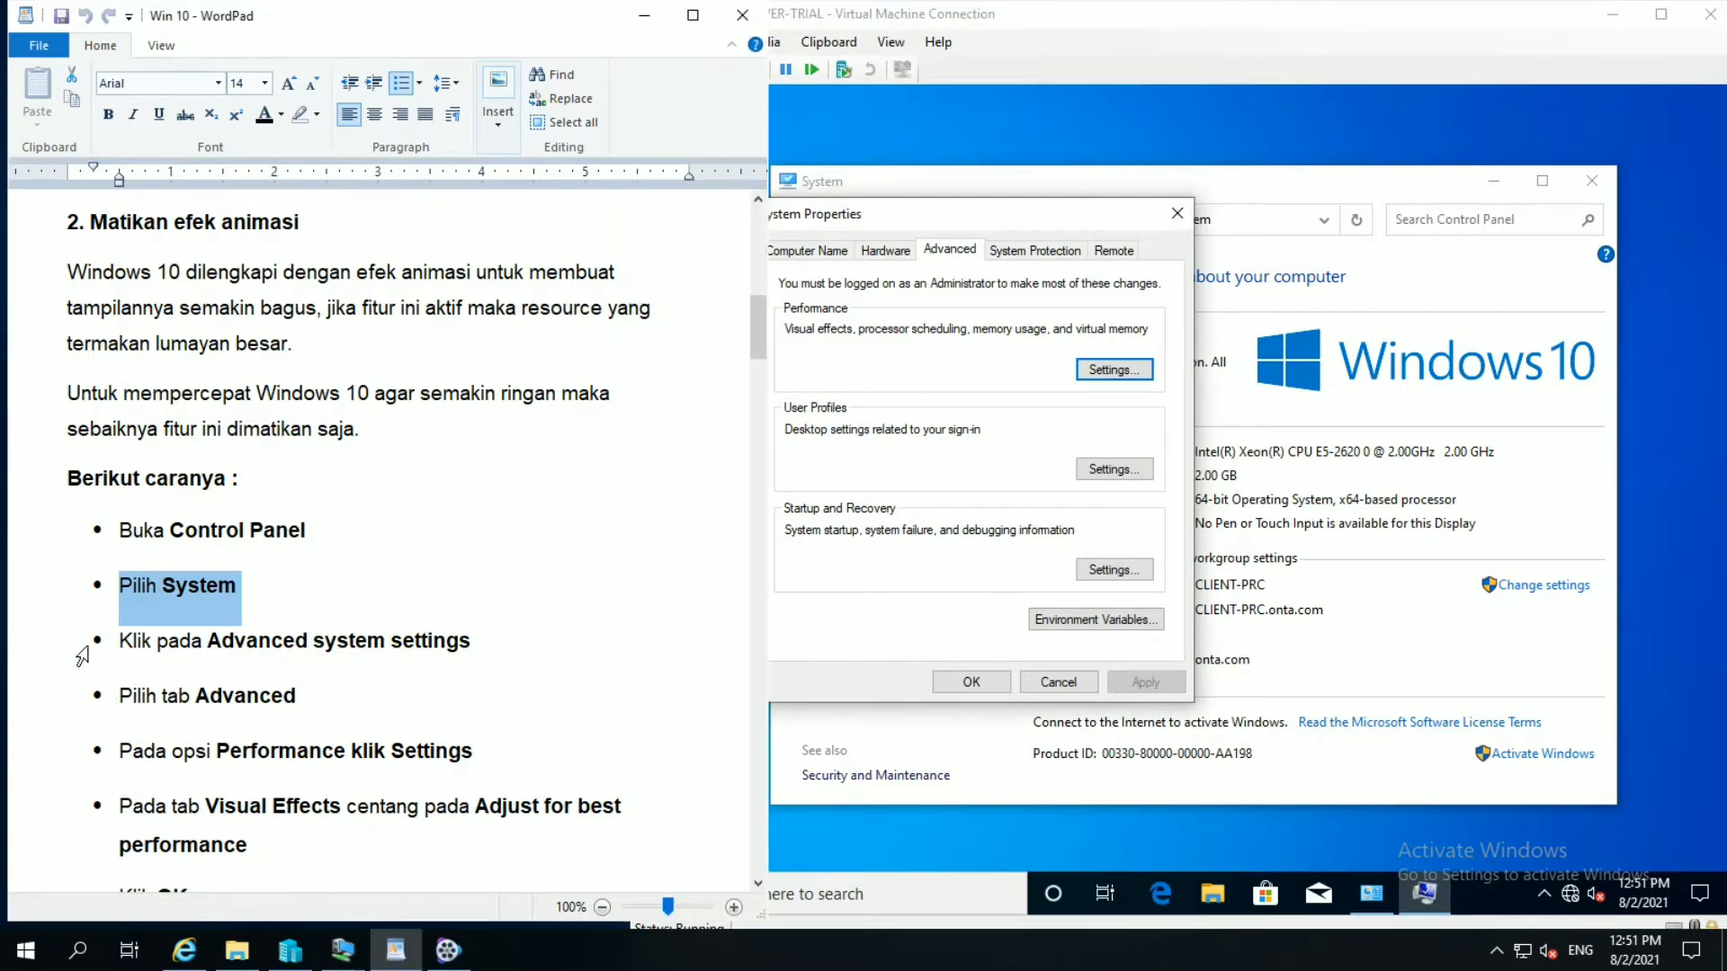
click(71, 693)
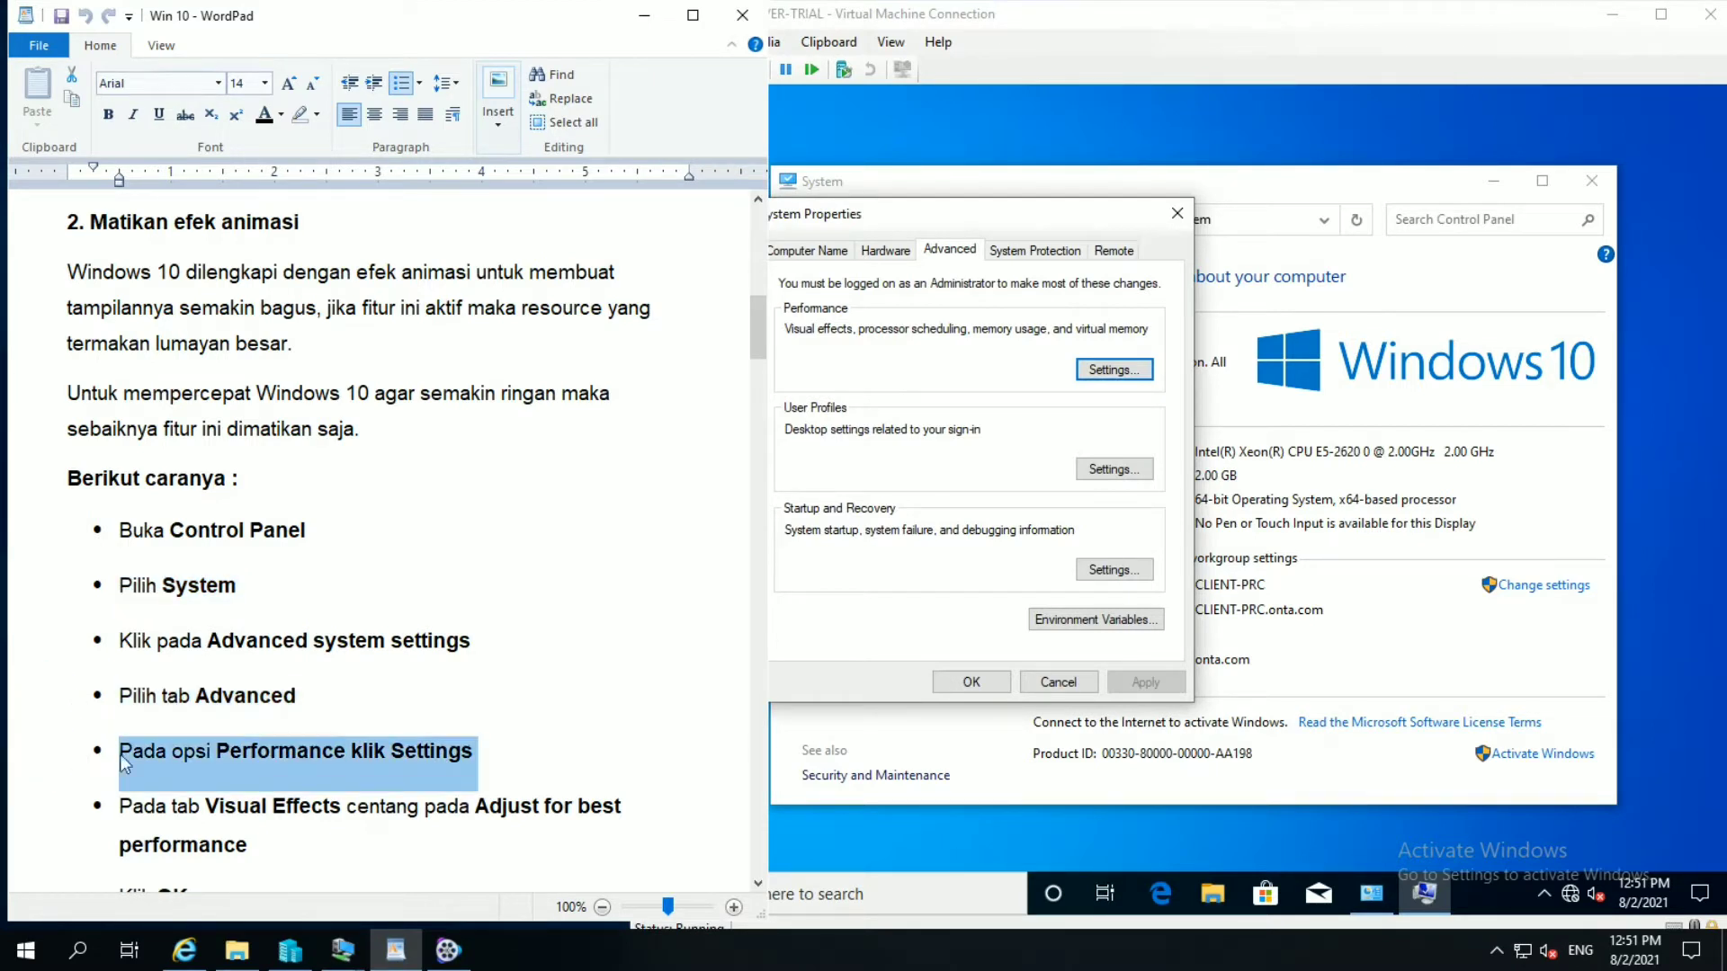
click(863, 561)
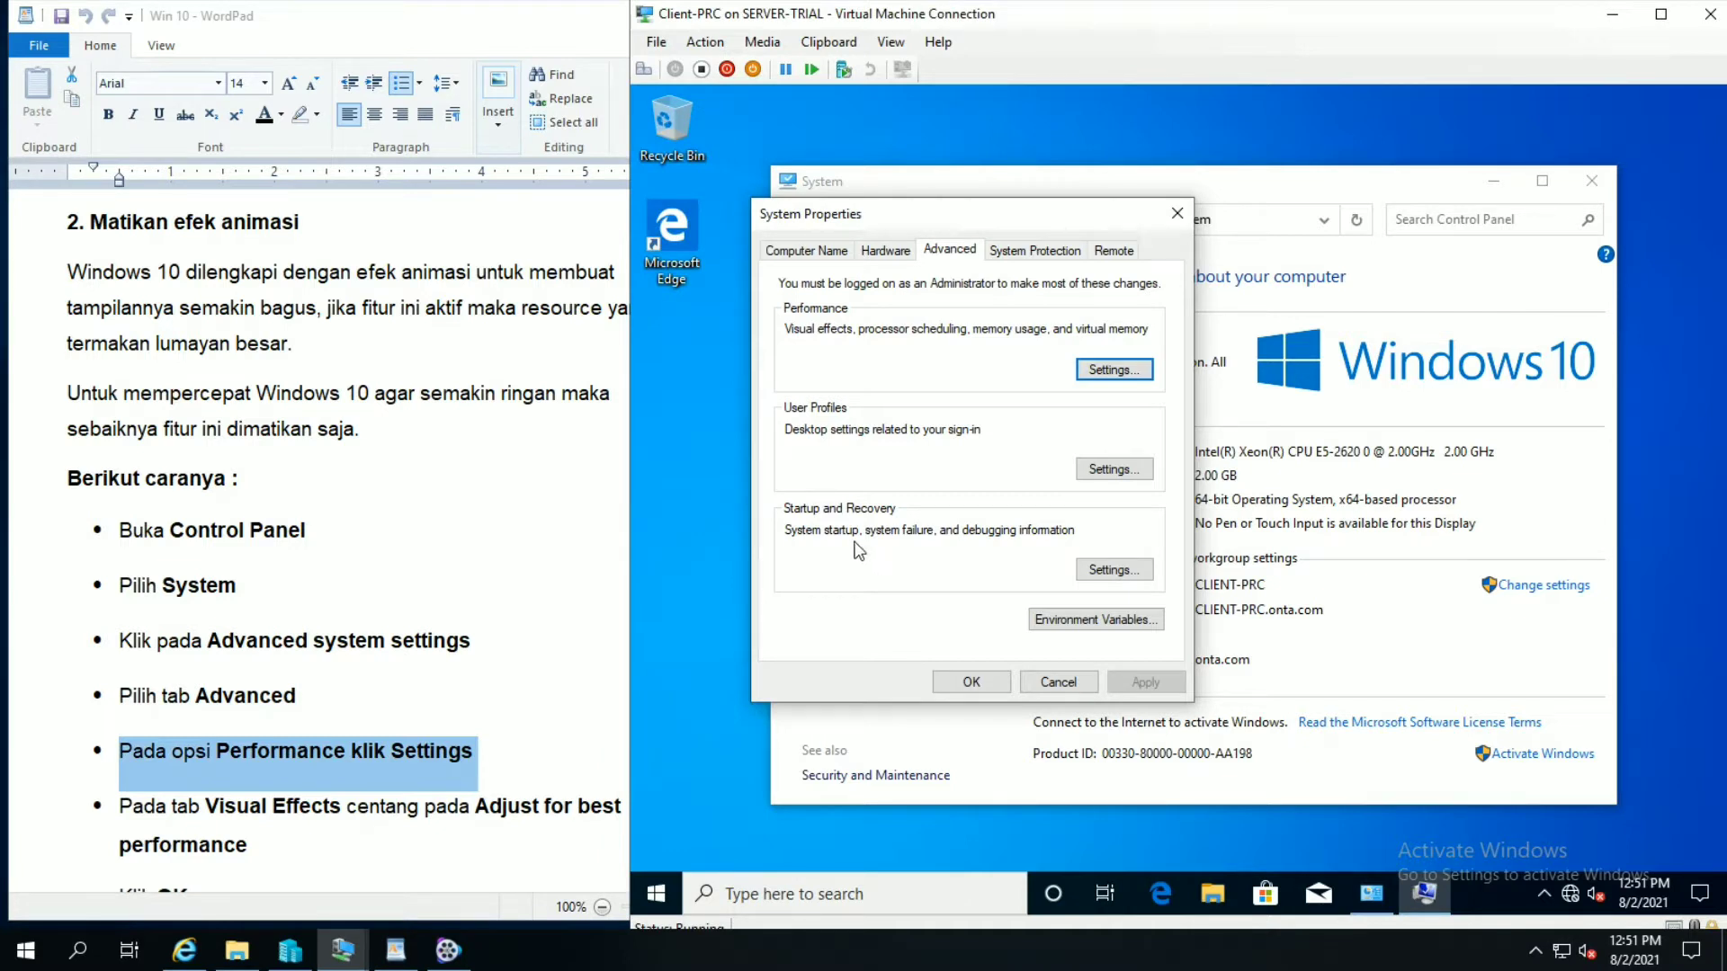
click(781, 302)
click(1118, 373)
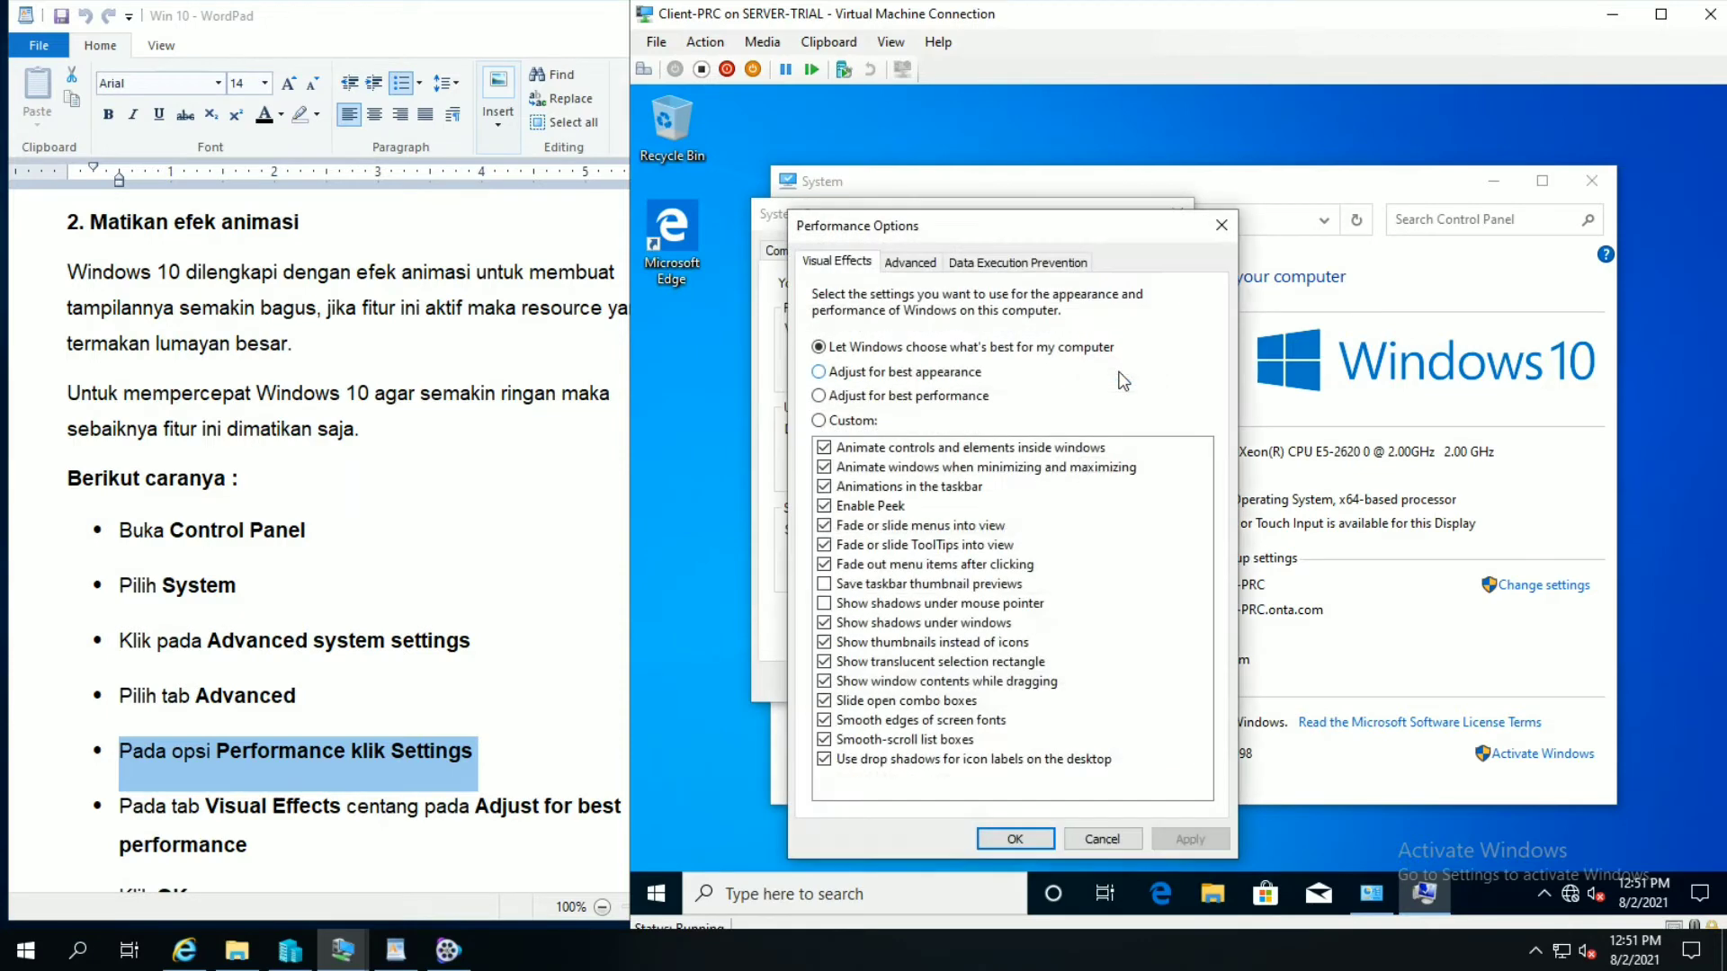
Step: Highlight the notes' instructions to choose Adjust for best performance under Visual Effects and to confirm with OK
click(52, 803)
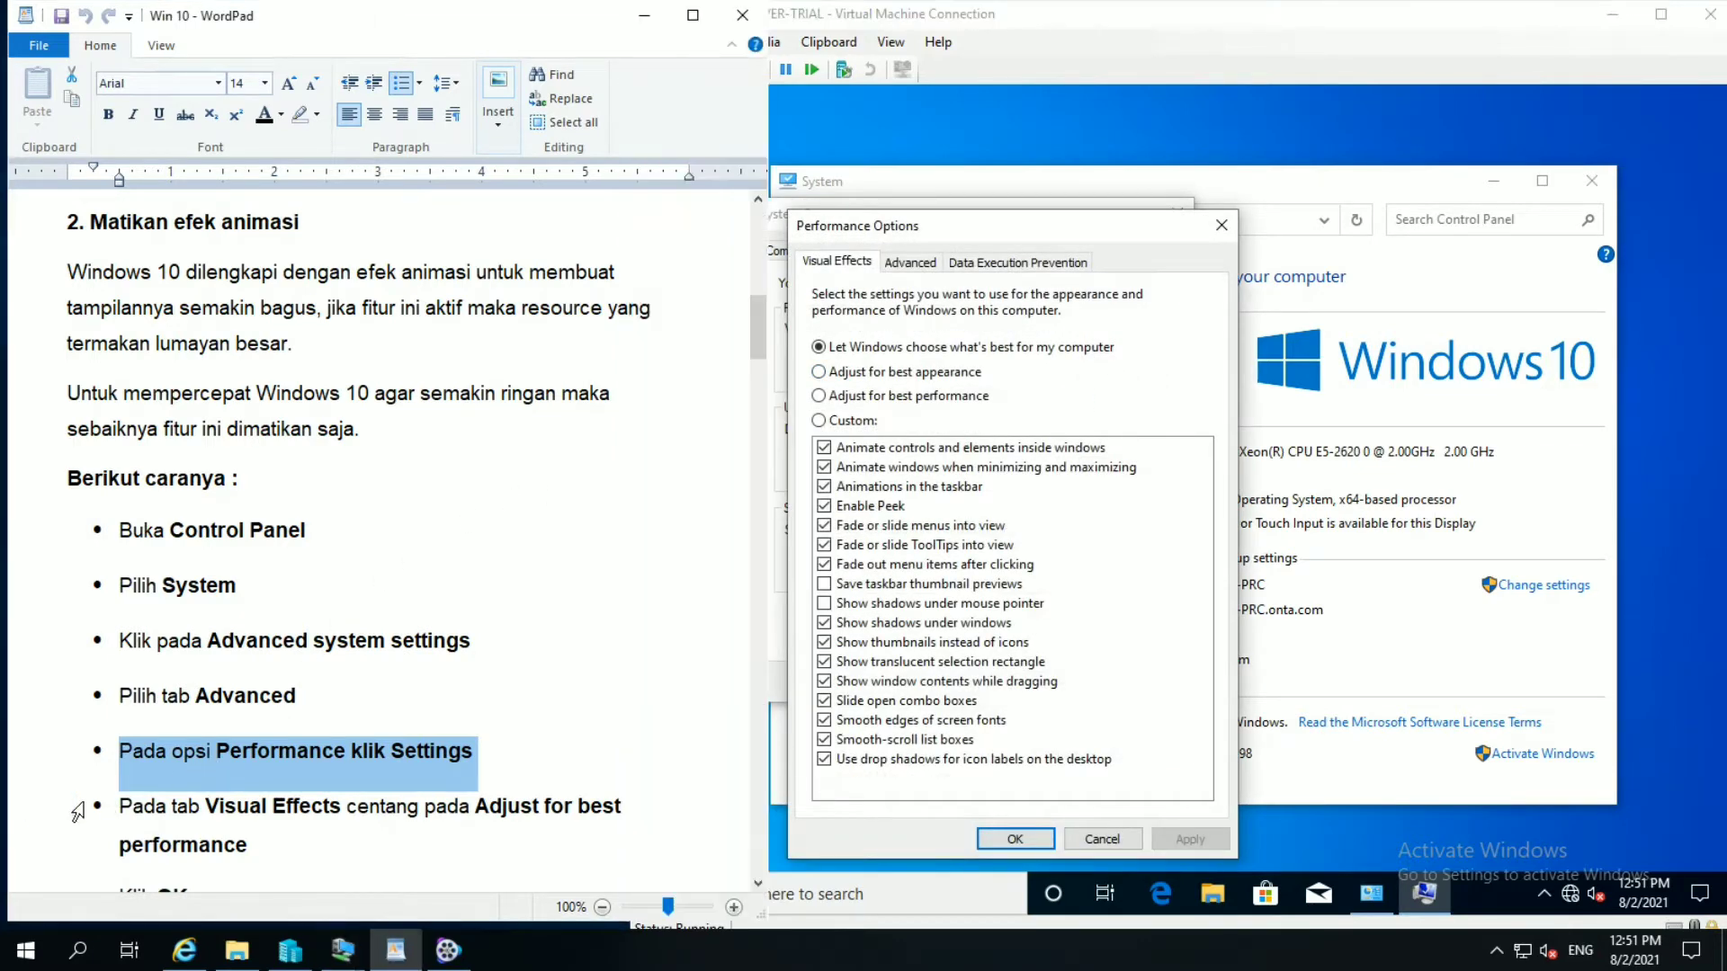
scroll(76, 812, down, 2)
click(78, 681)
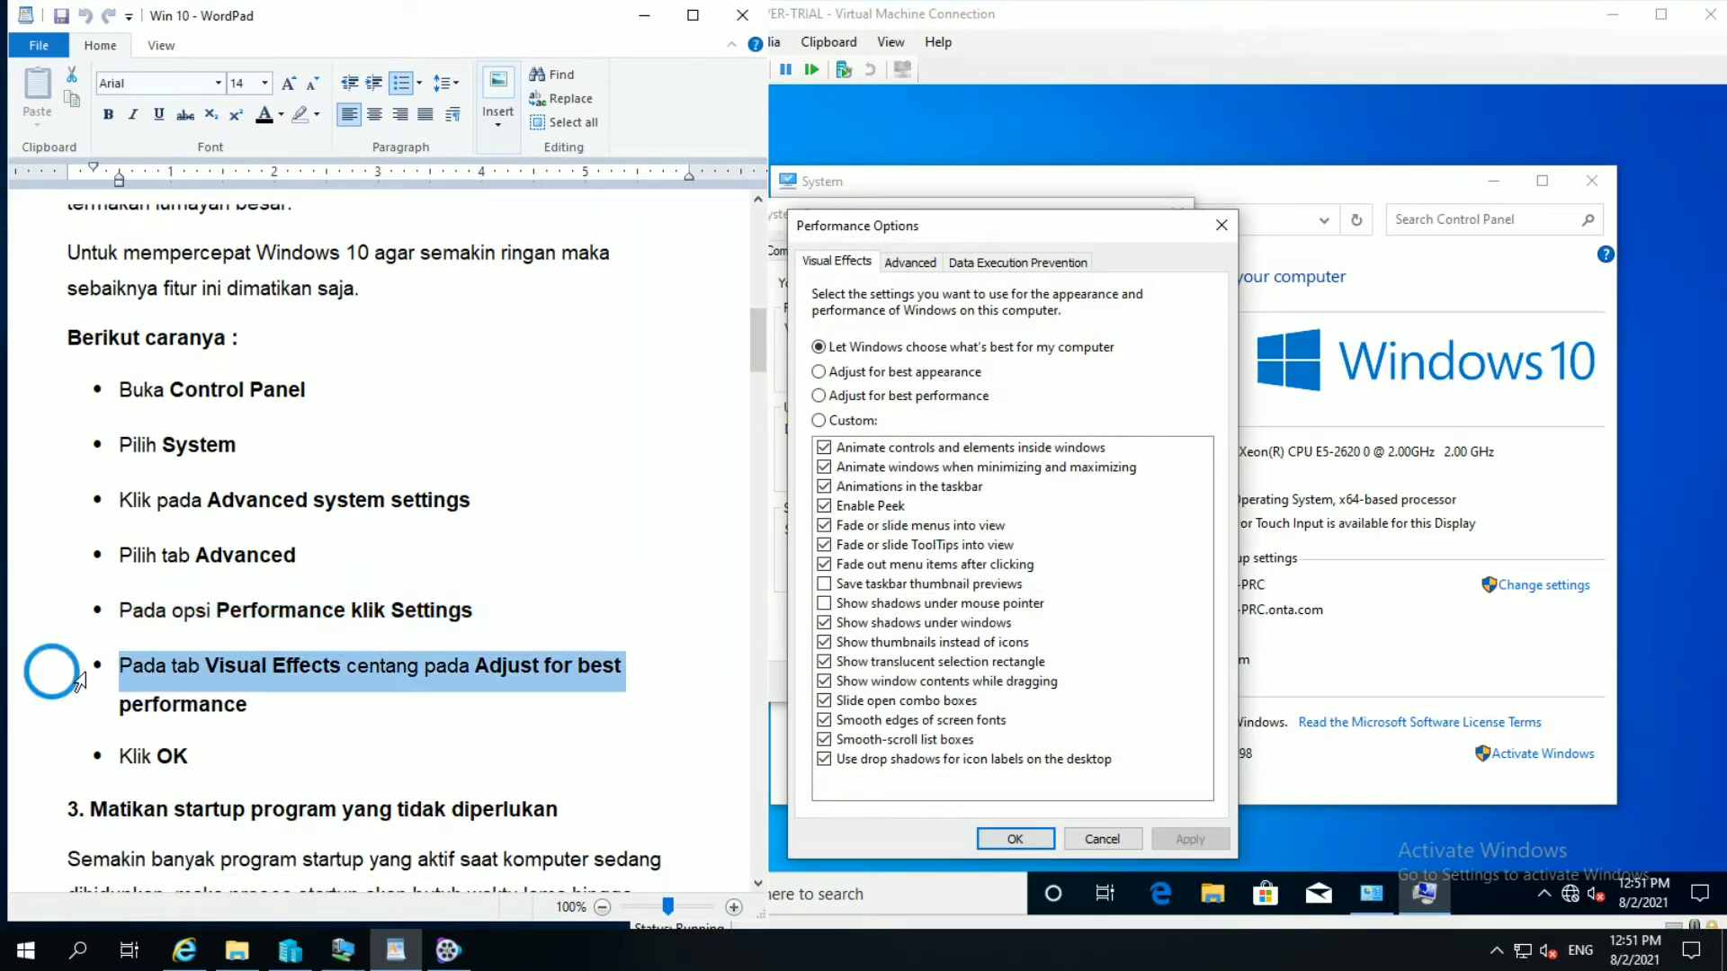
drag(79, 681, 86, 714)
click(77, 758)
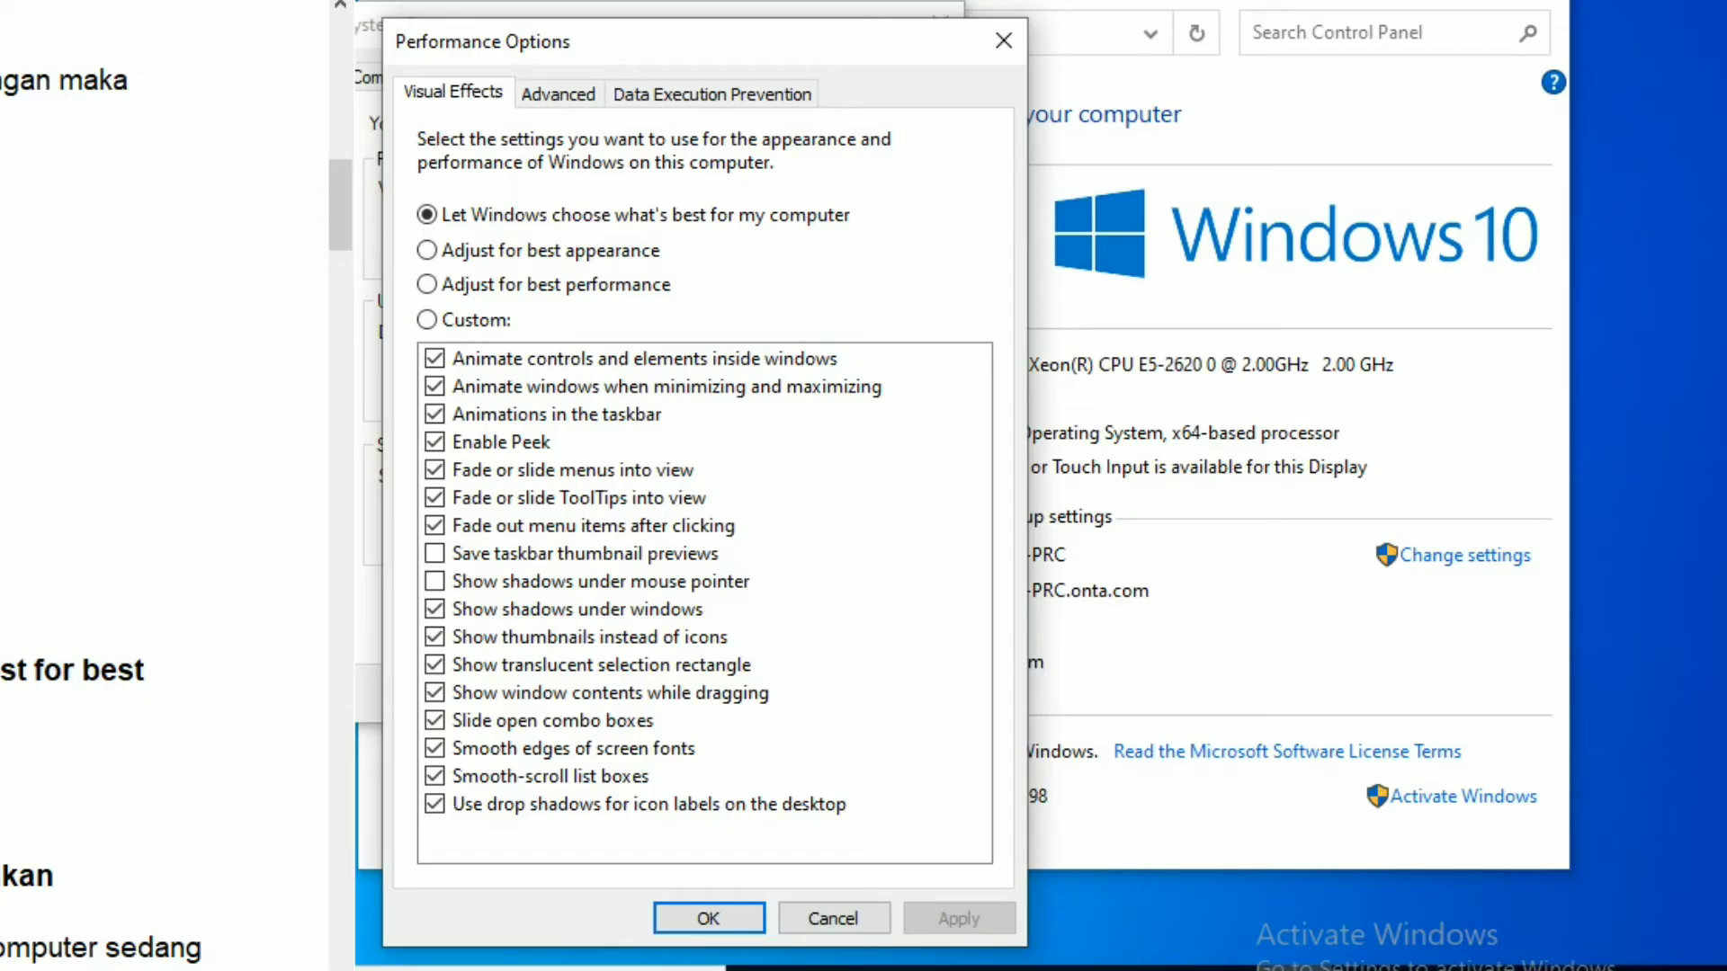
Step: Set the visual effects to Adjust for best performance, confirm, and close System Properties and the System window
click(444, 145)
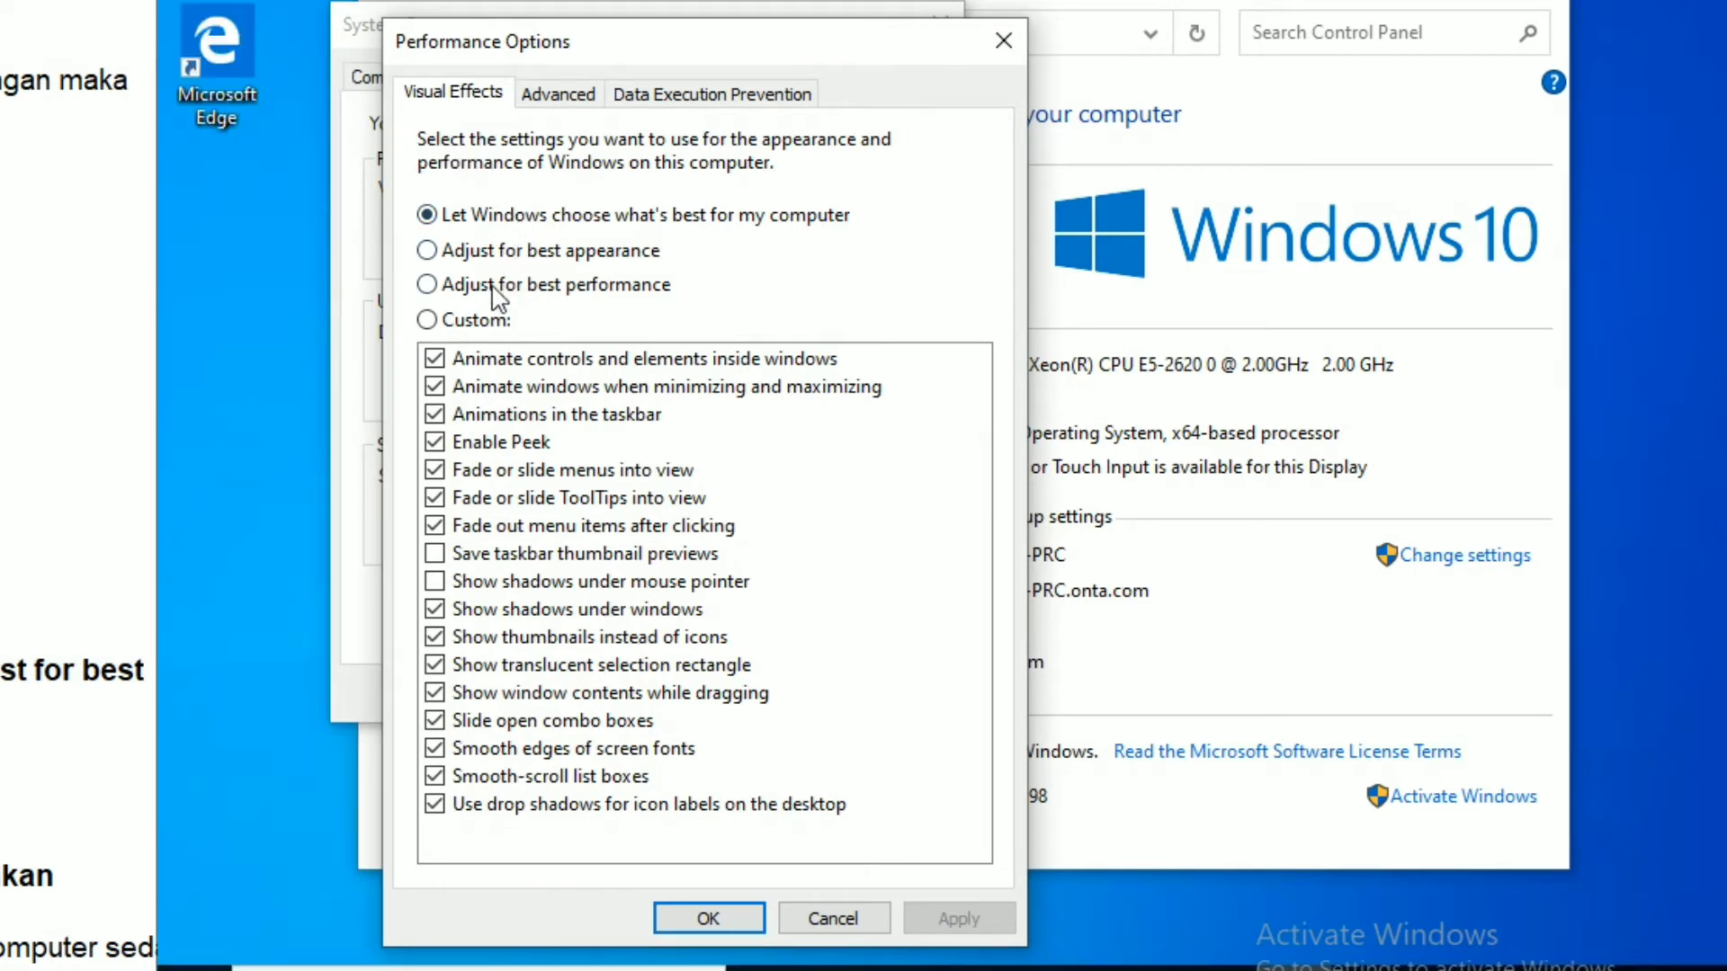
click(432, 287)
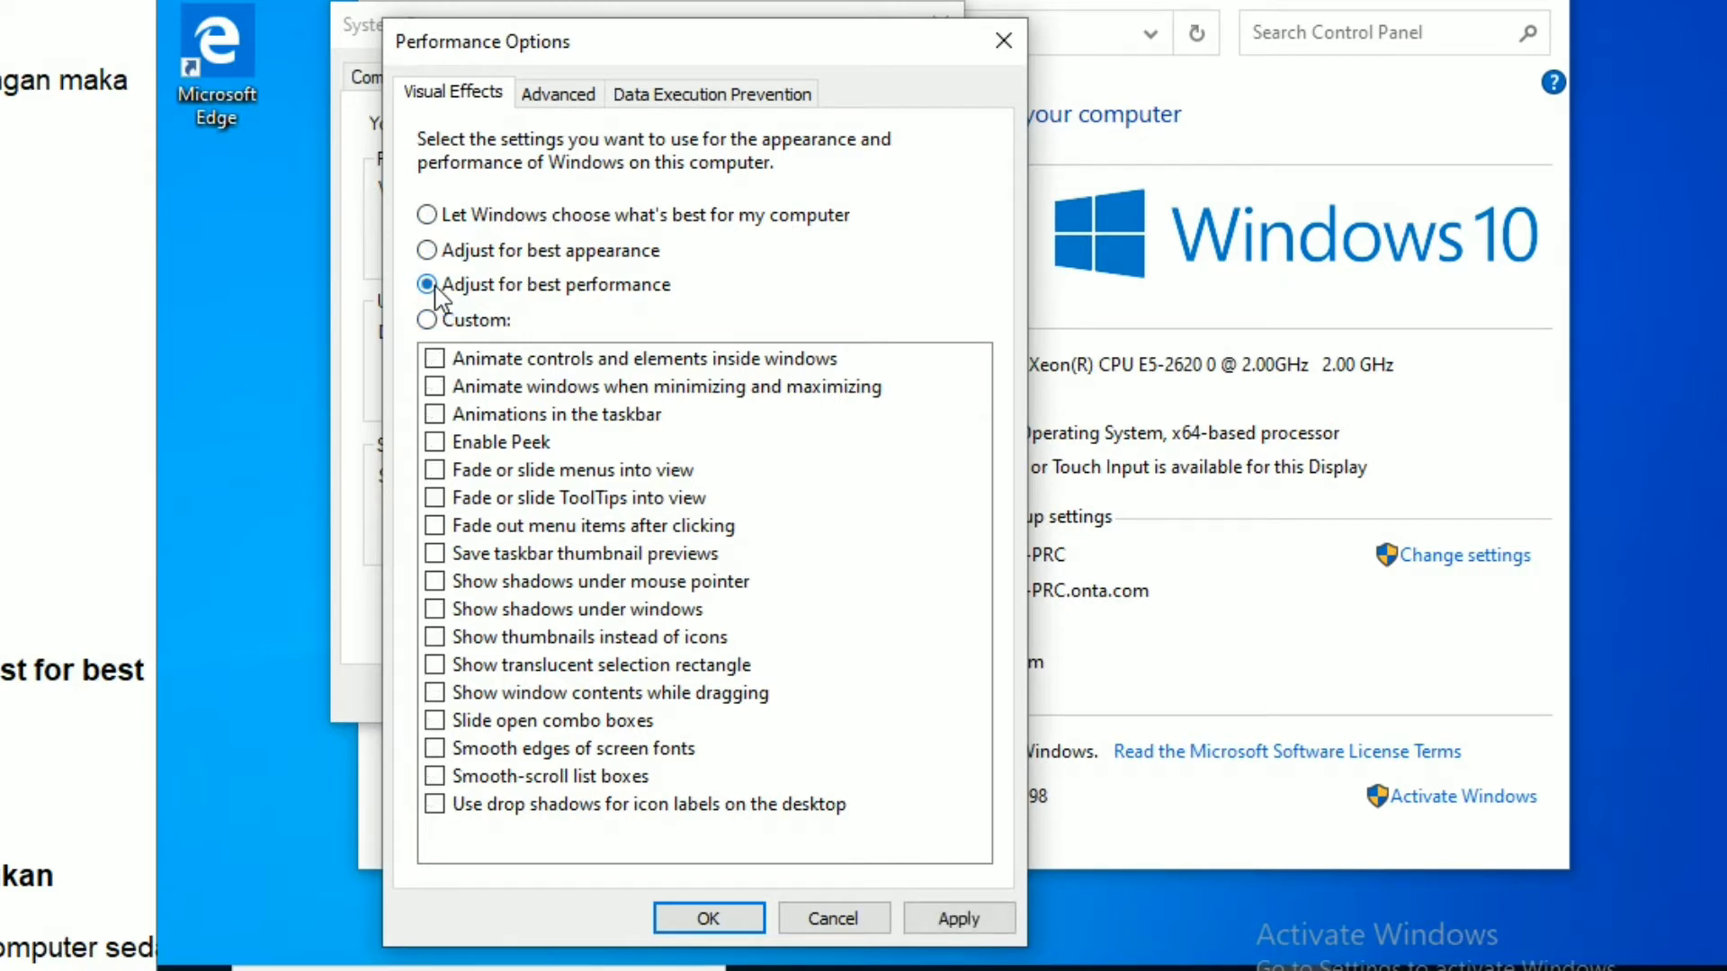
click(716, 919)
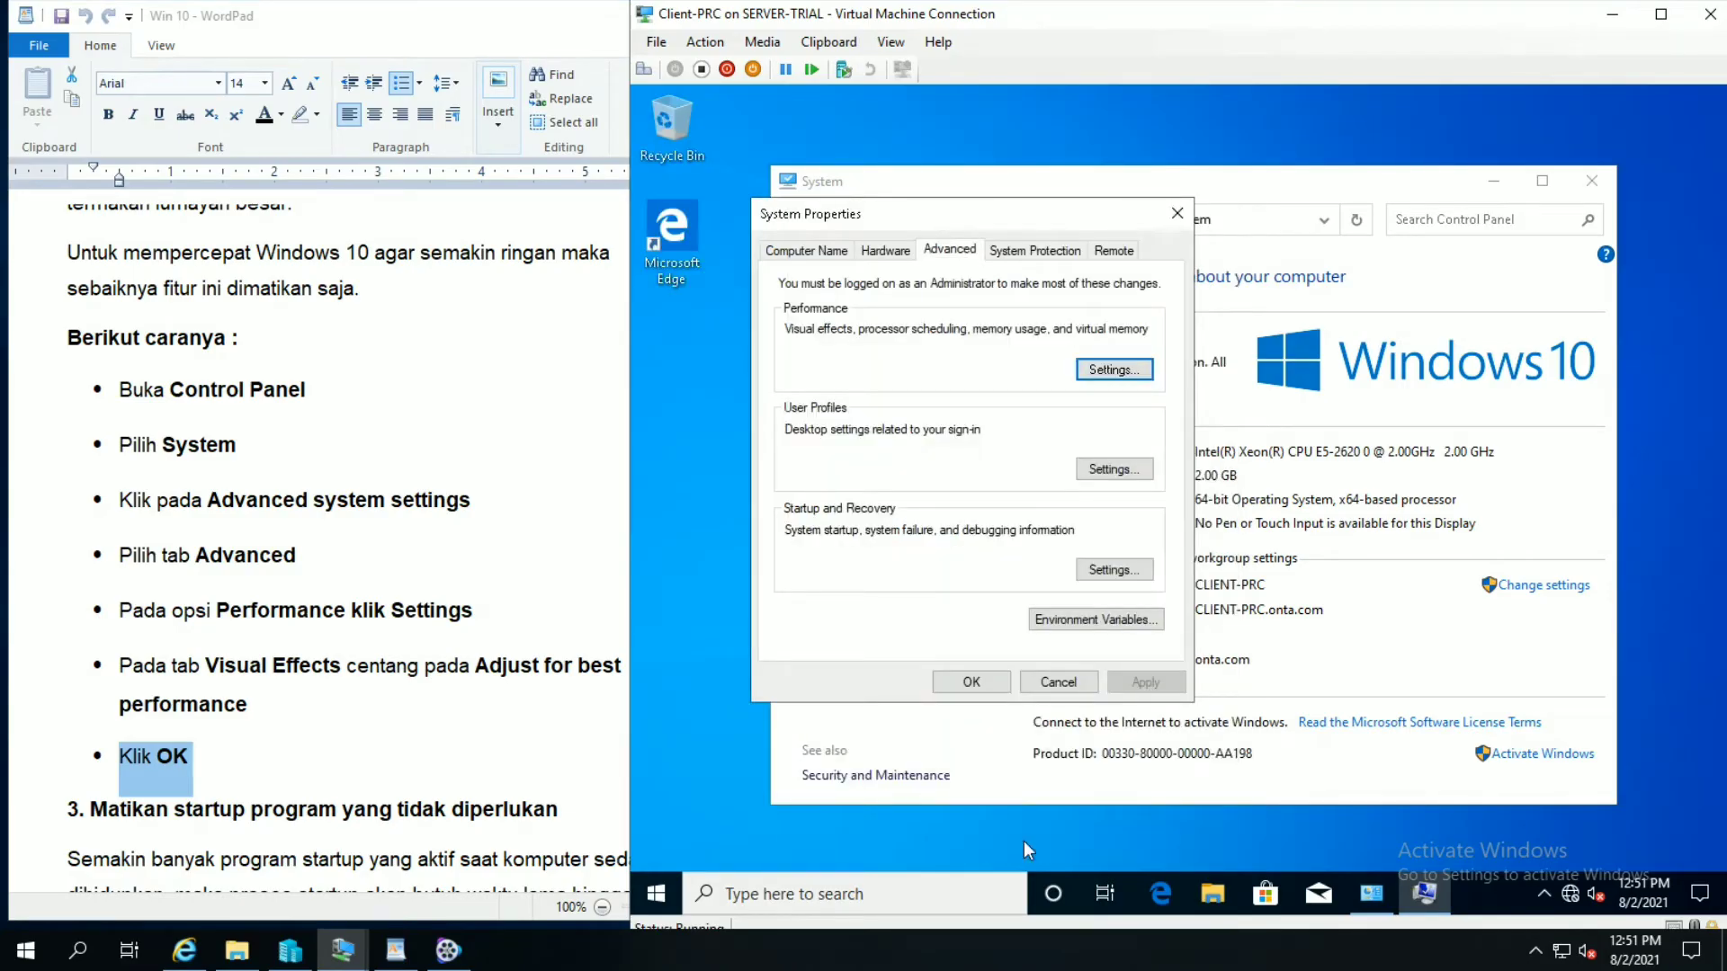
click(970, 682)
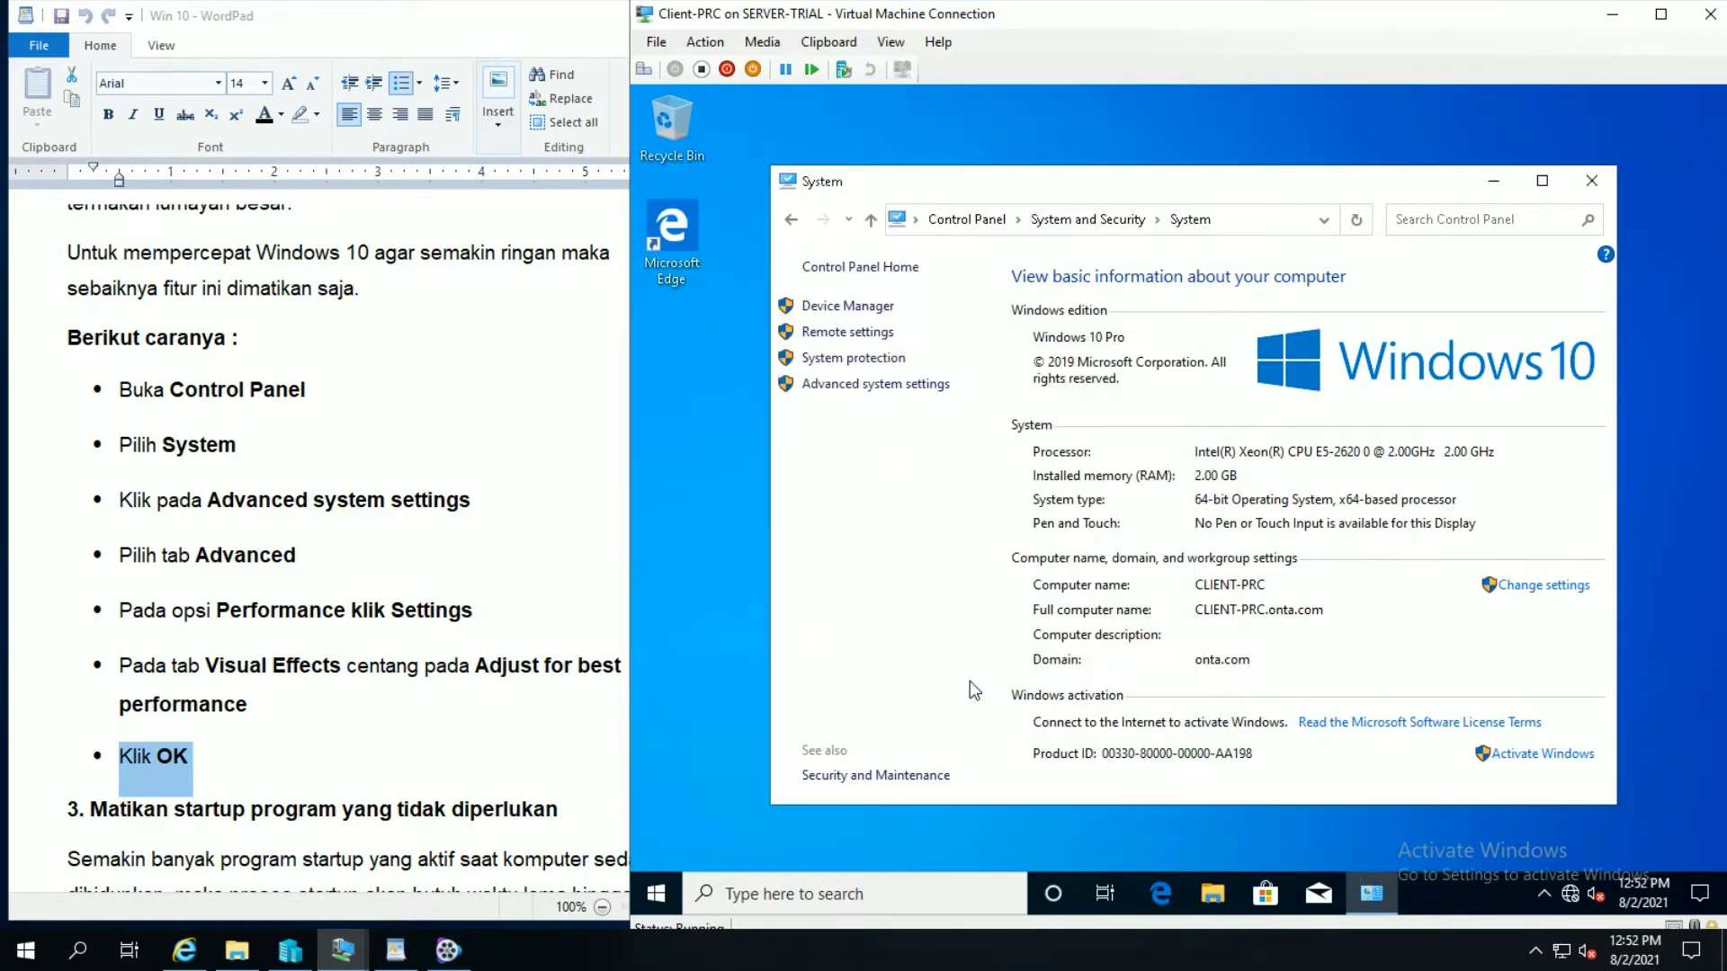
click(1592, 182)
Step: Read section 3 of the notes on disabling unneeded startup programs, highlighting its heading and explanation line by line
click(401, 569)
scroll(401, 570, down, 3)
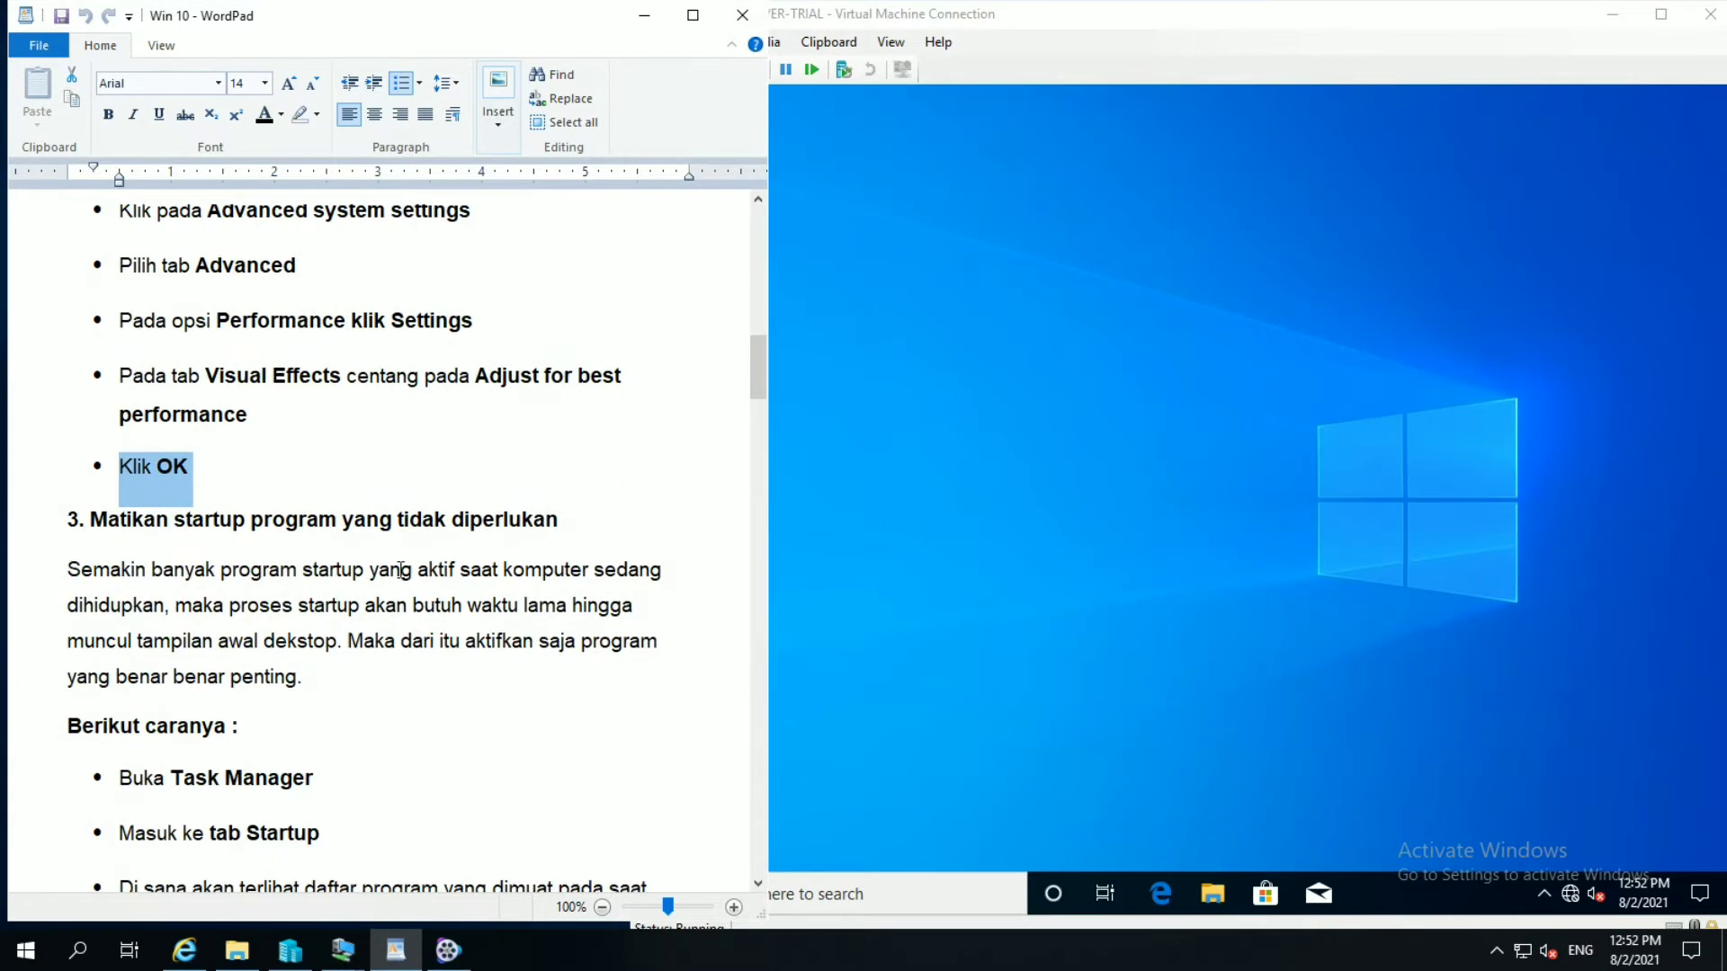
click(759, 886)
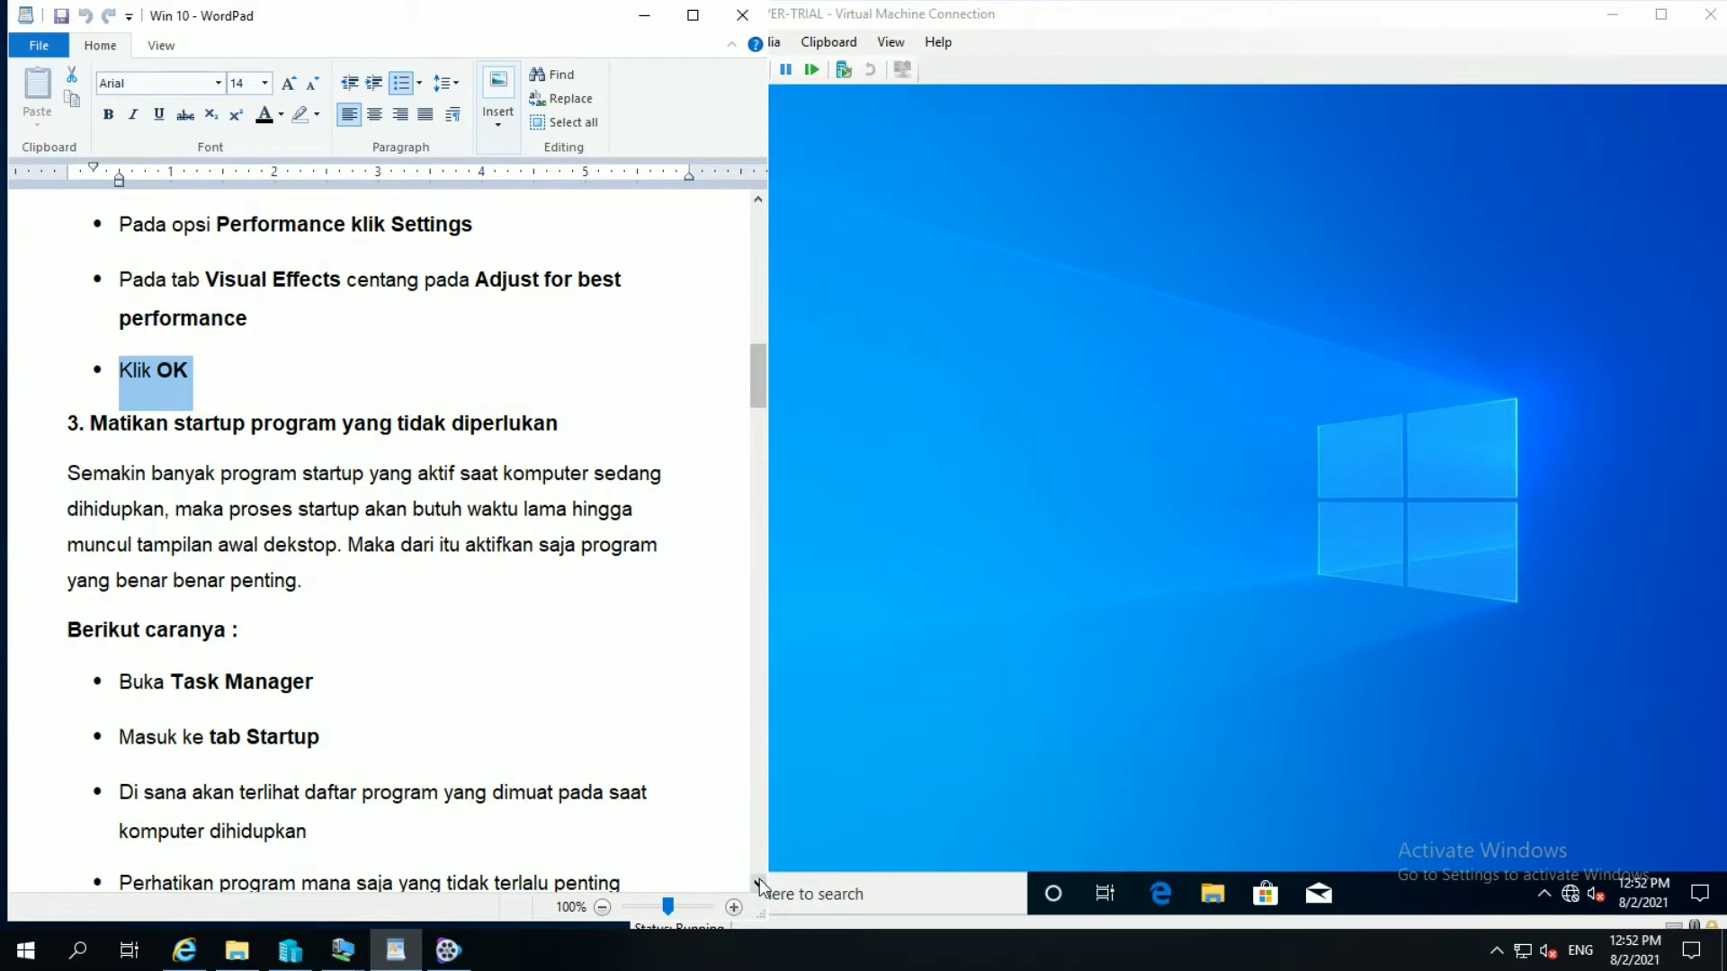
click(759, 886)
click(760, 886)
click(759, 886)
click(760, 886)
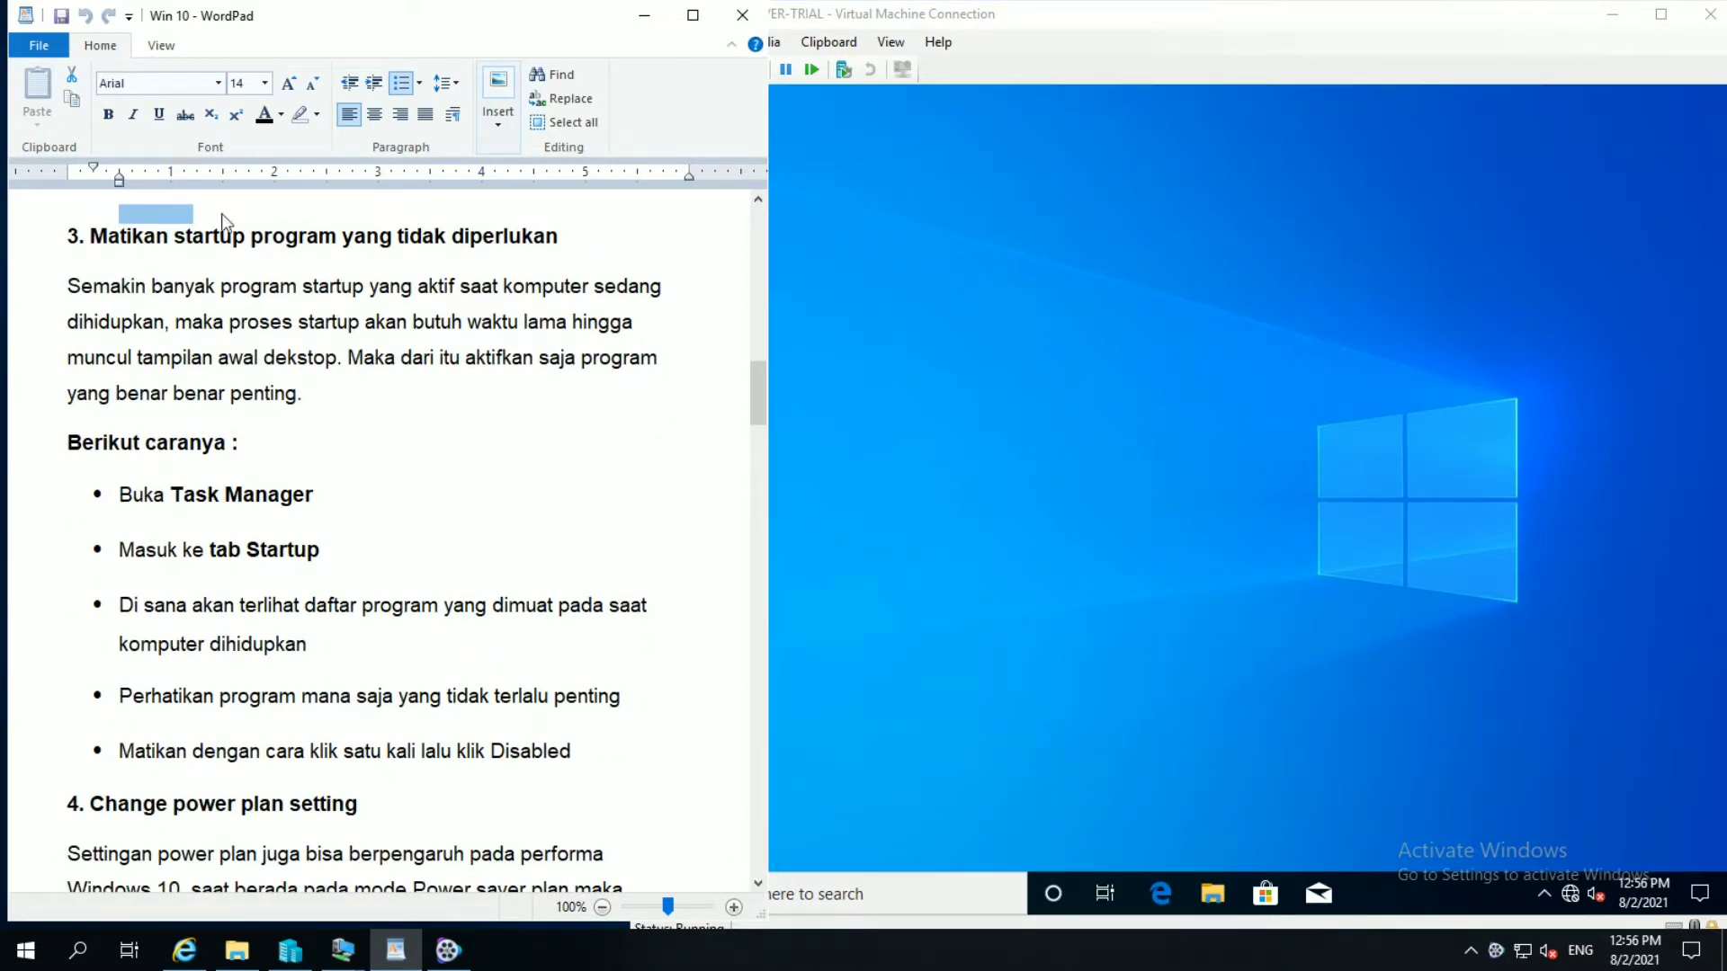
click(49, 246)
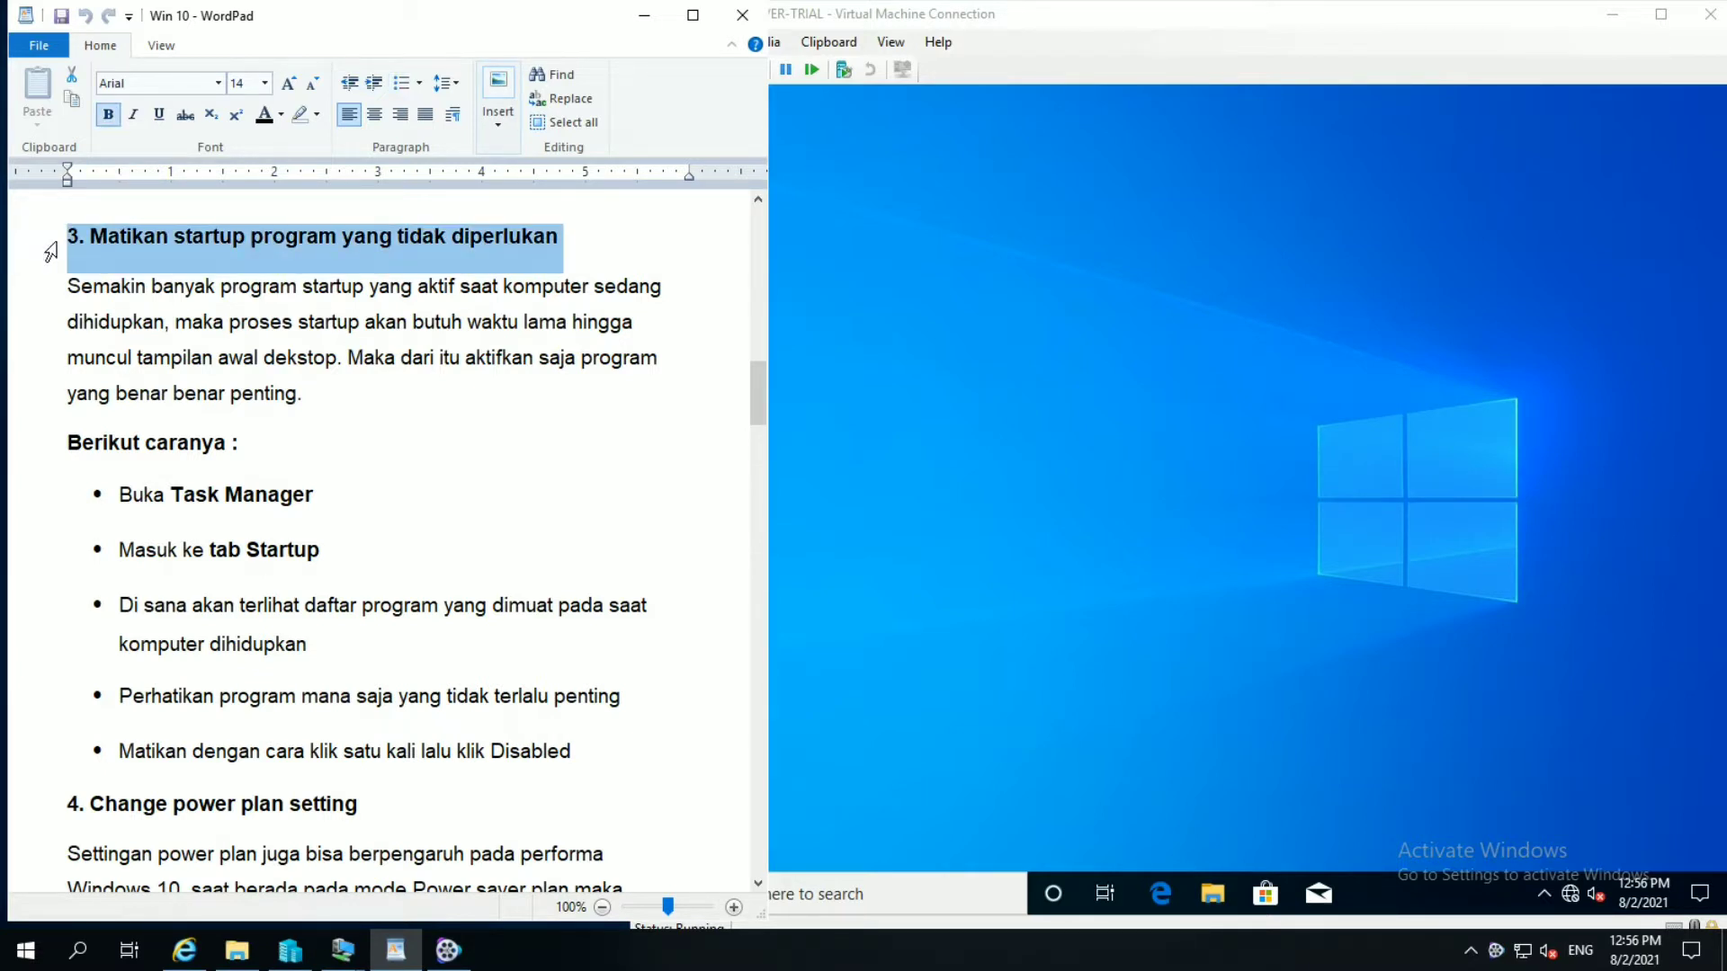
click(54, 295)
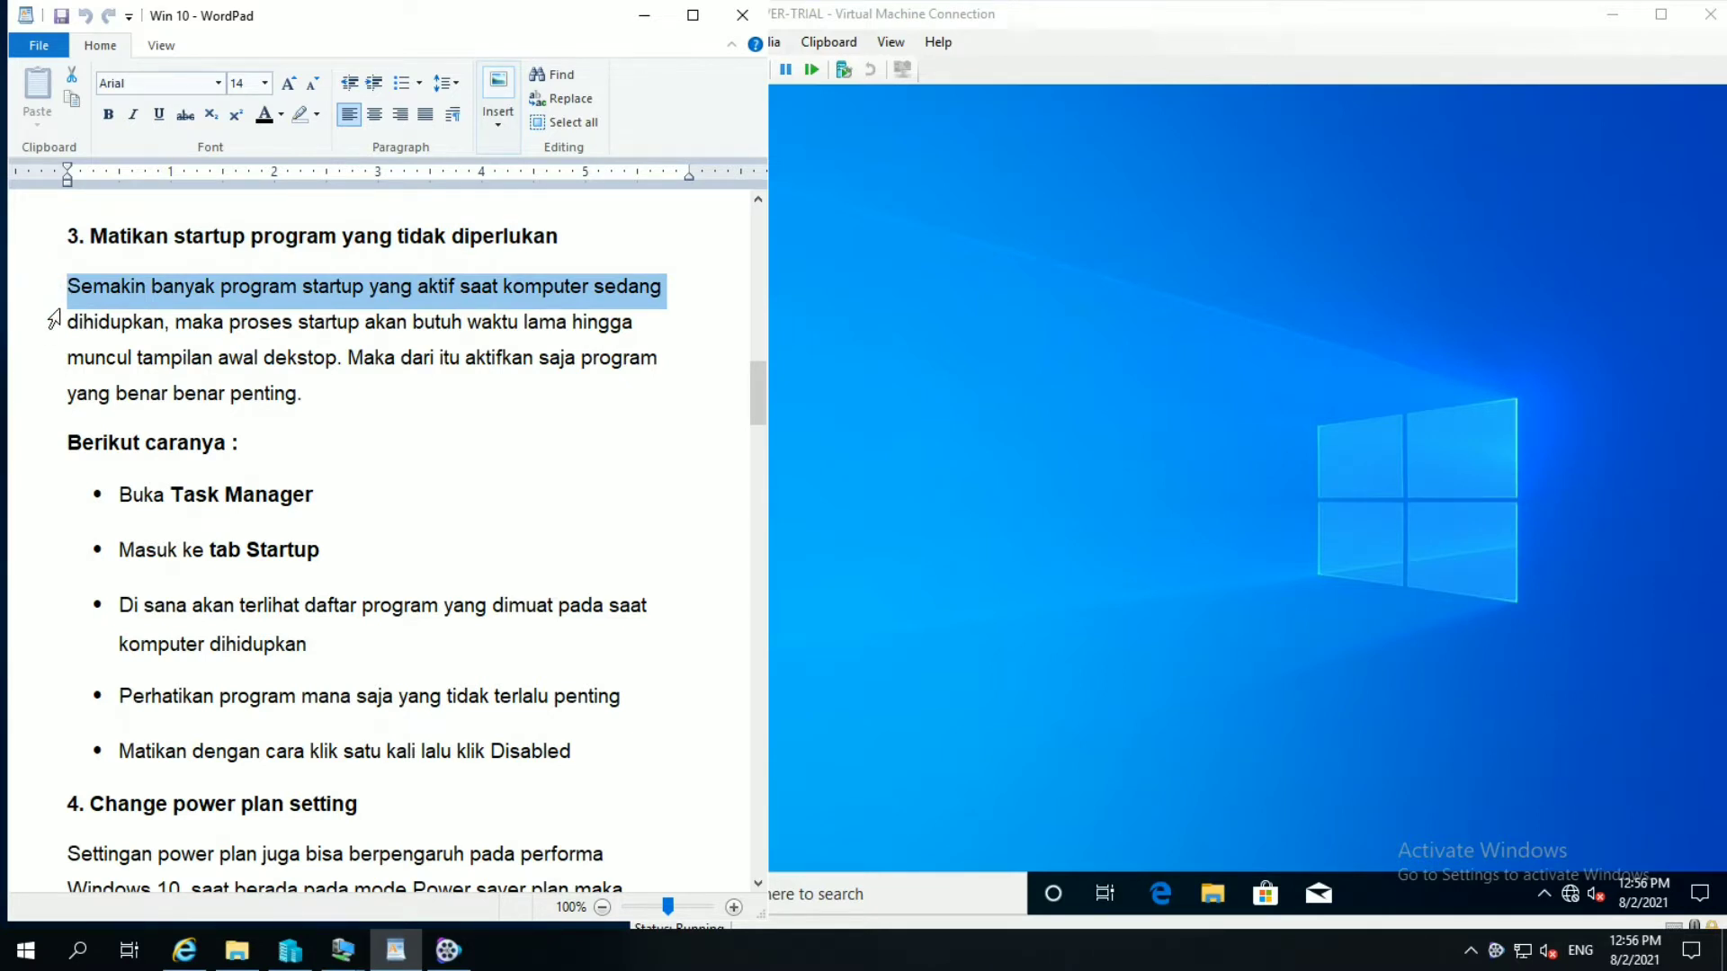
click(54, 328)
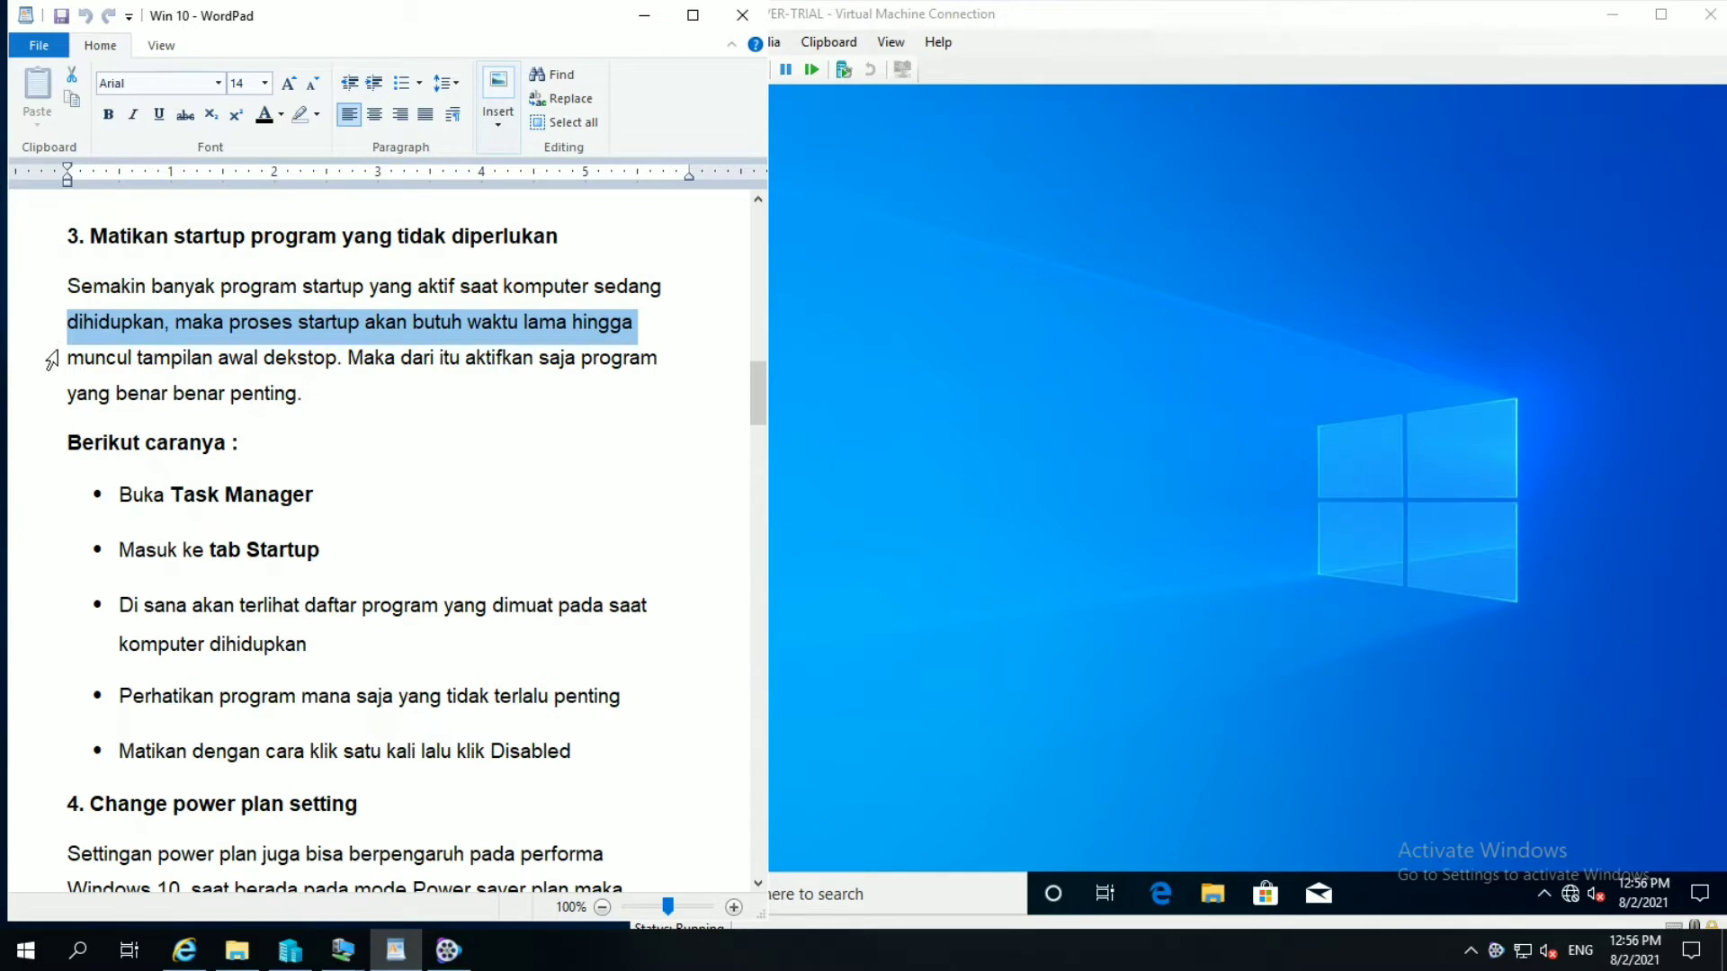
click(51, 365)
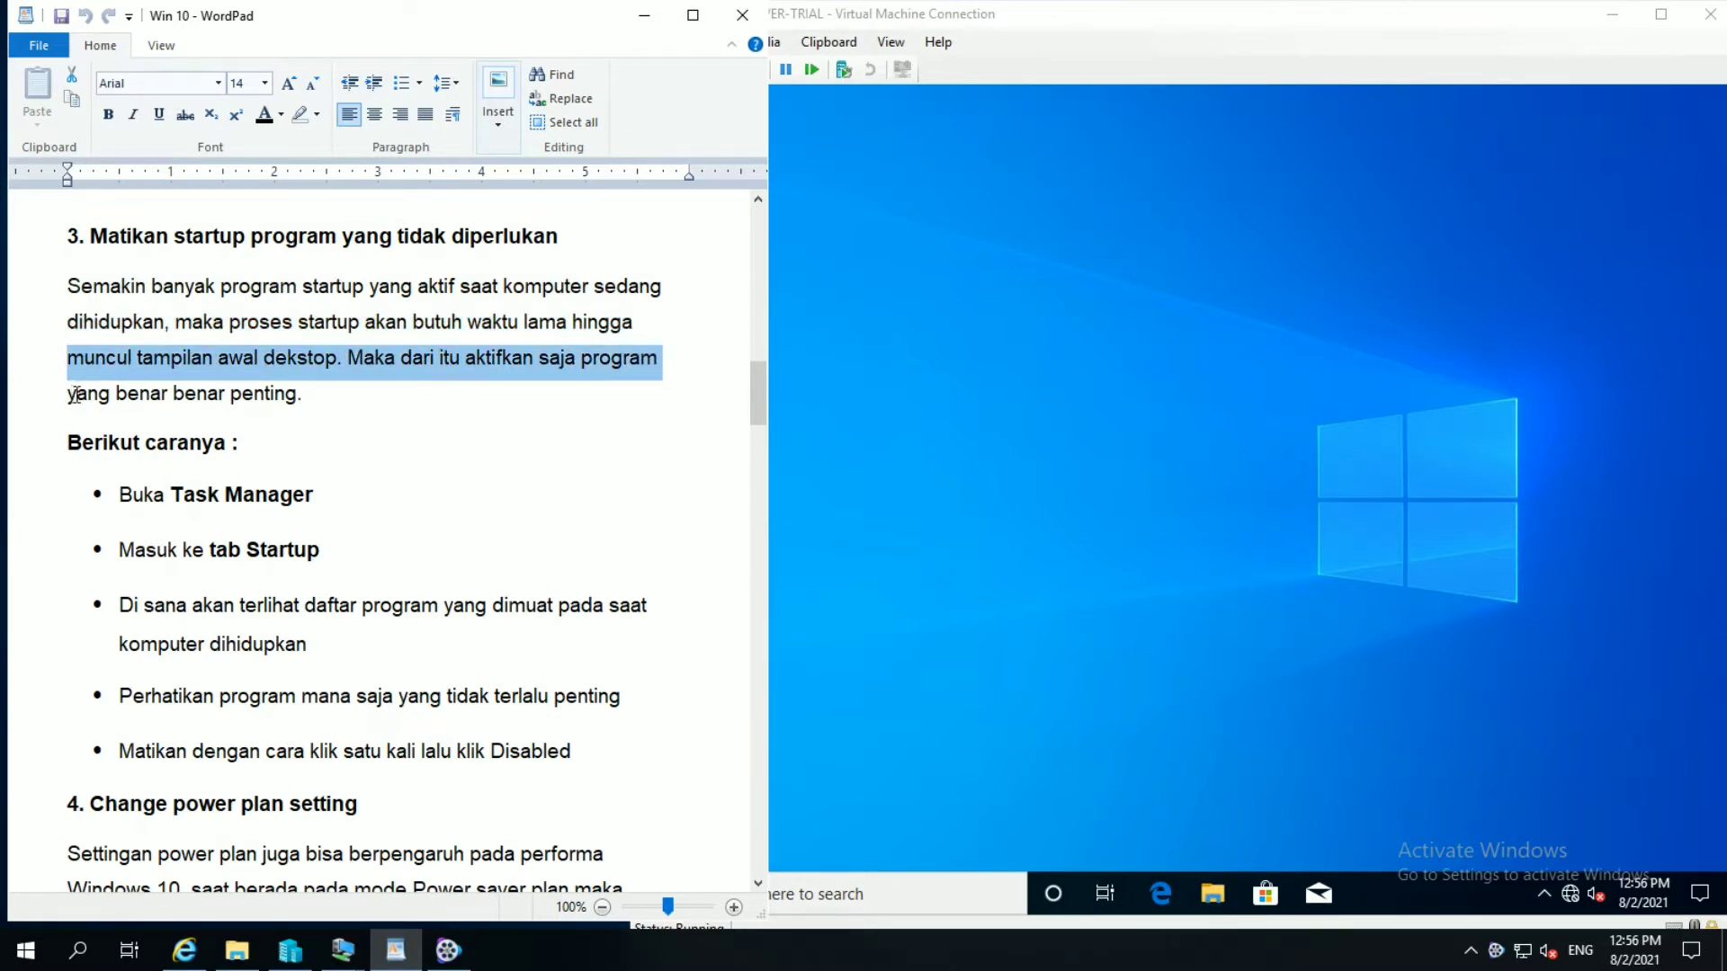
click(47, 407)
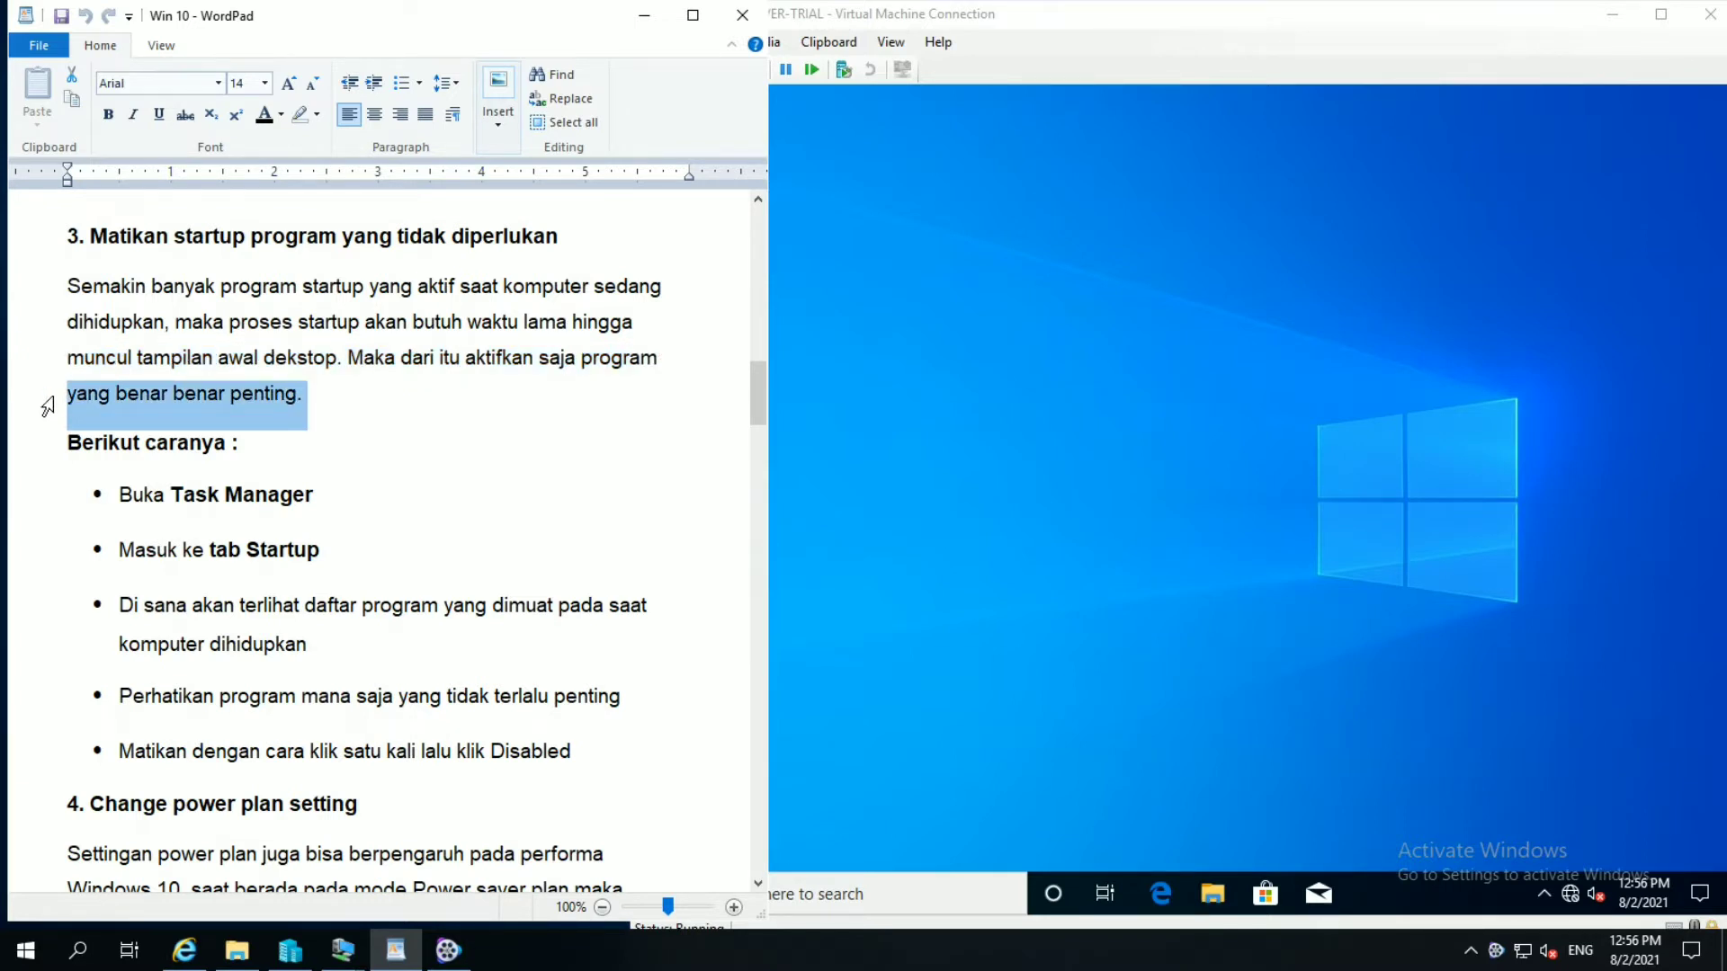
click(41, 455)
Step: Highlight the notes' instruction to open Task Manager, and open Task Manager in the virtual machine with its full details shown
click(758, 884)
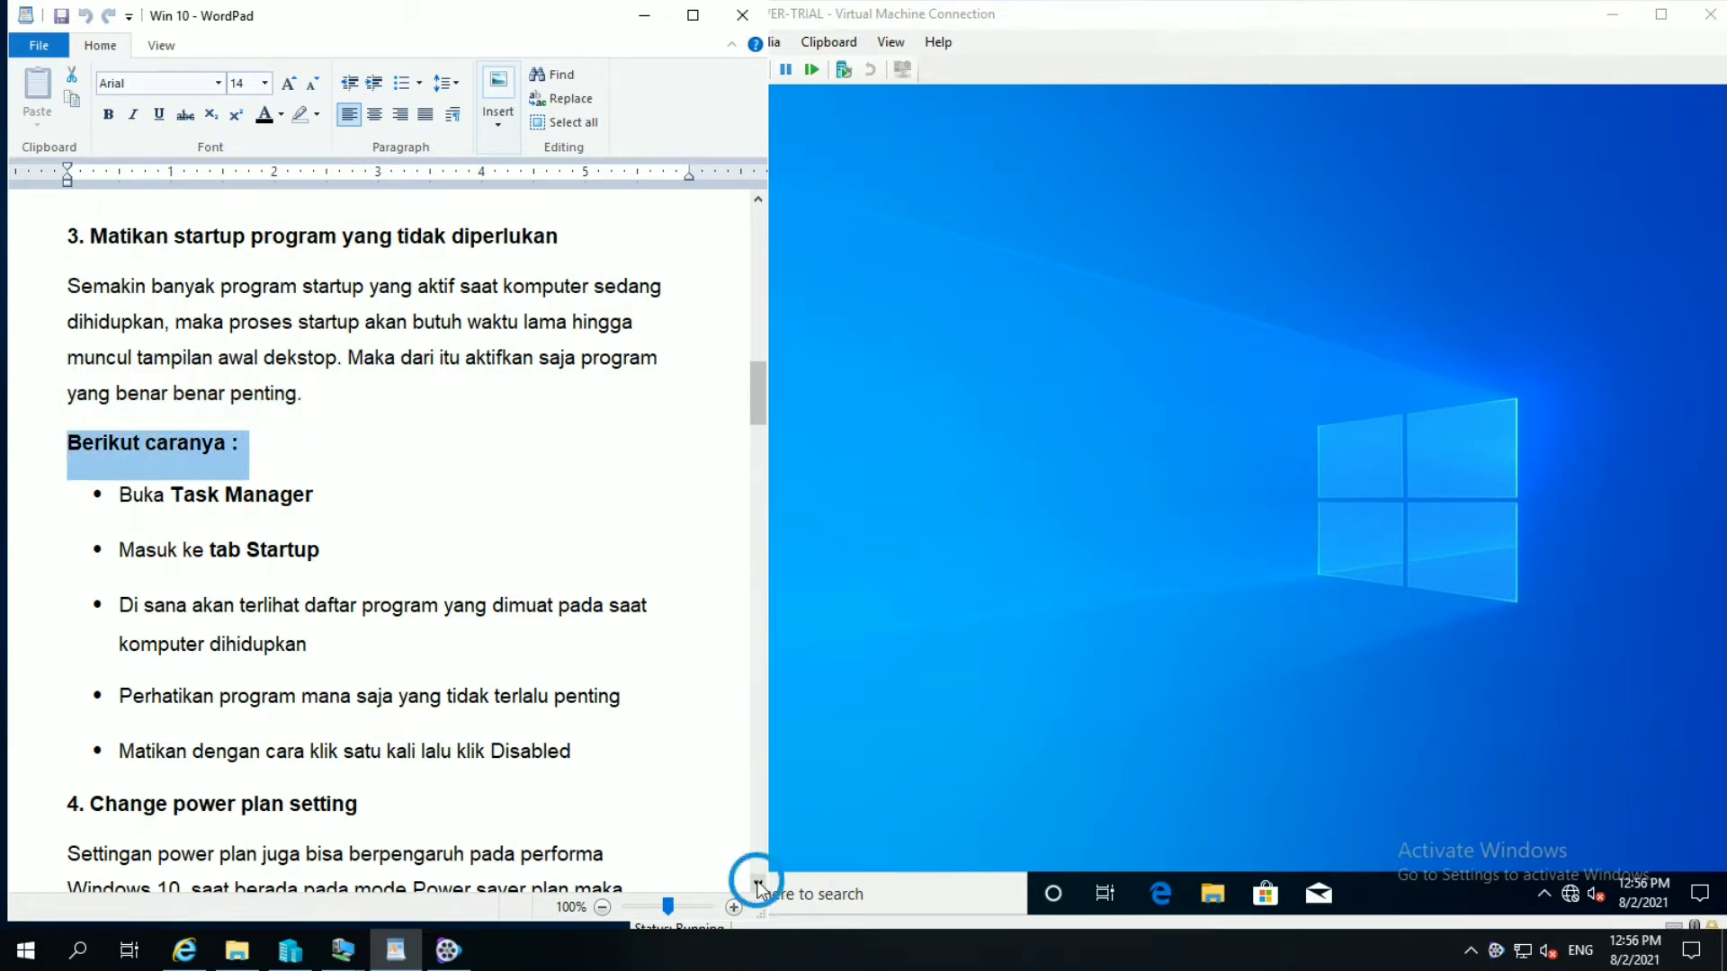
click(758, 884)
click(758, 884)
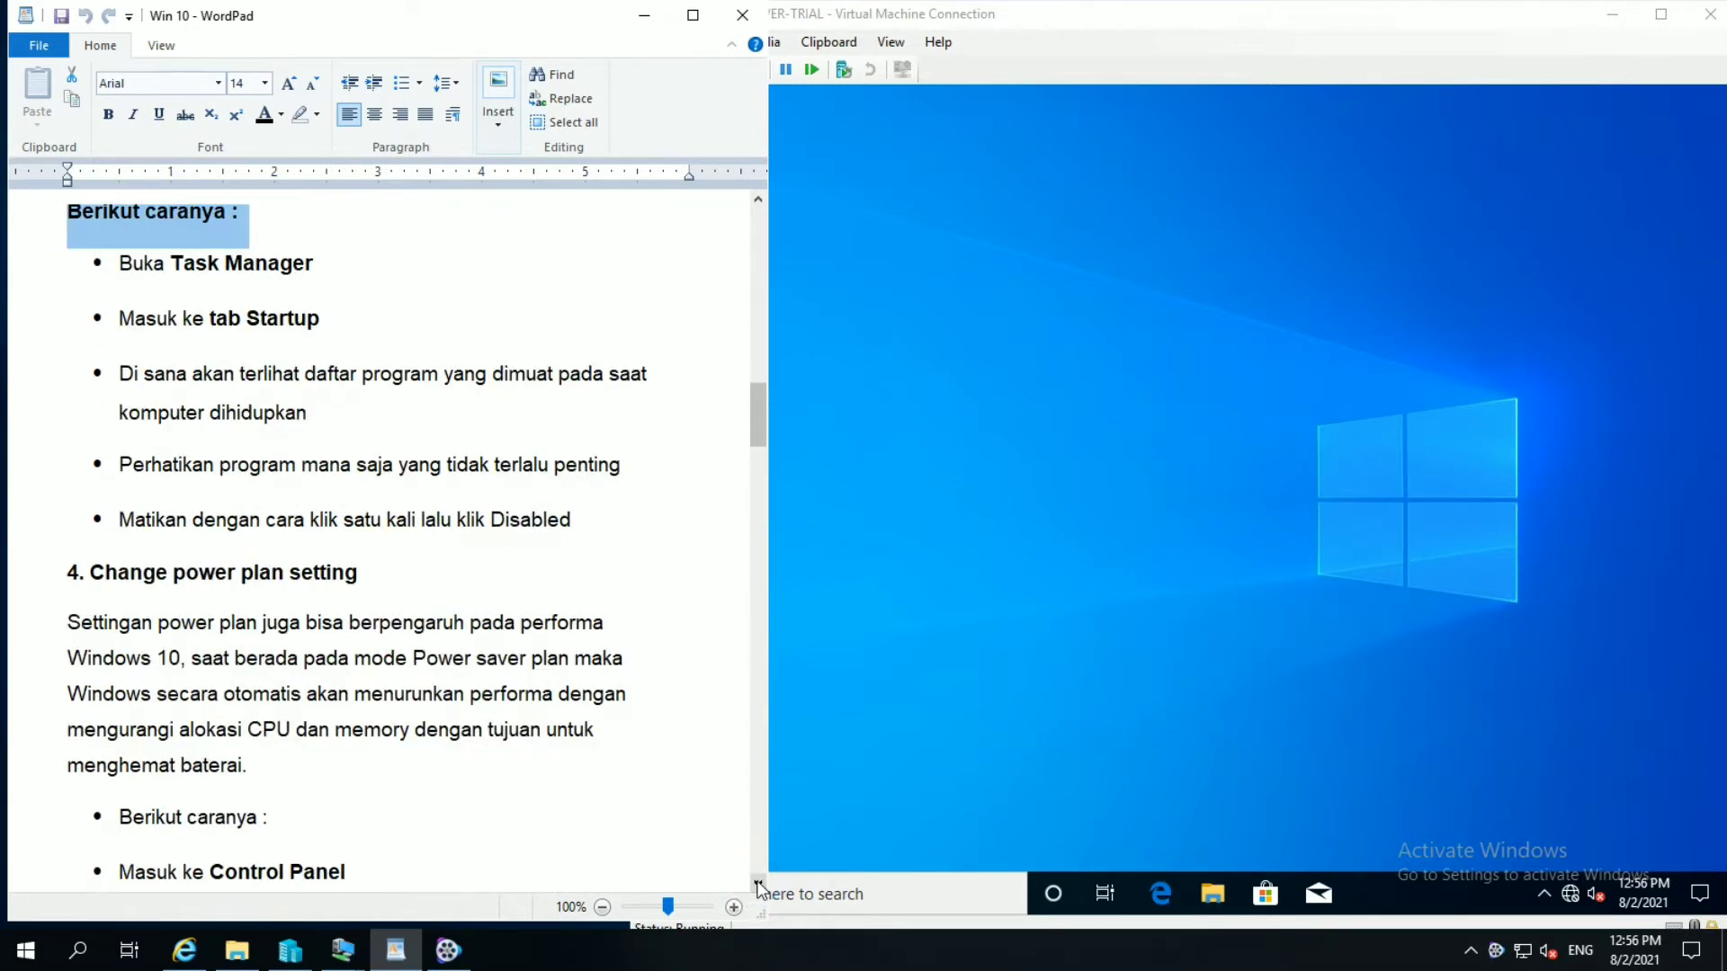
click(758, 199)
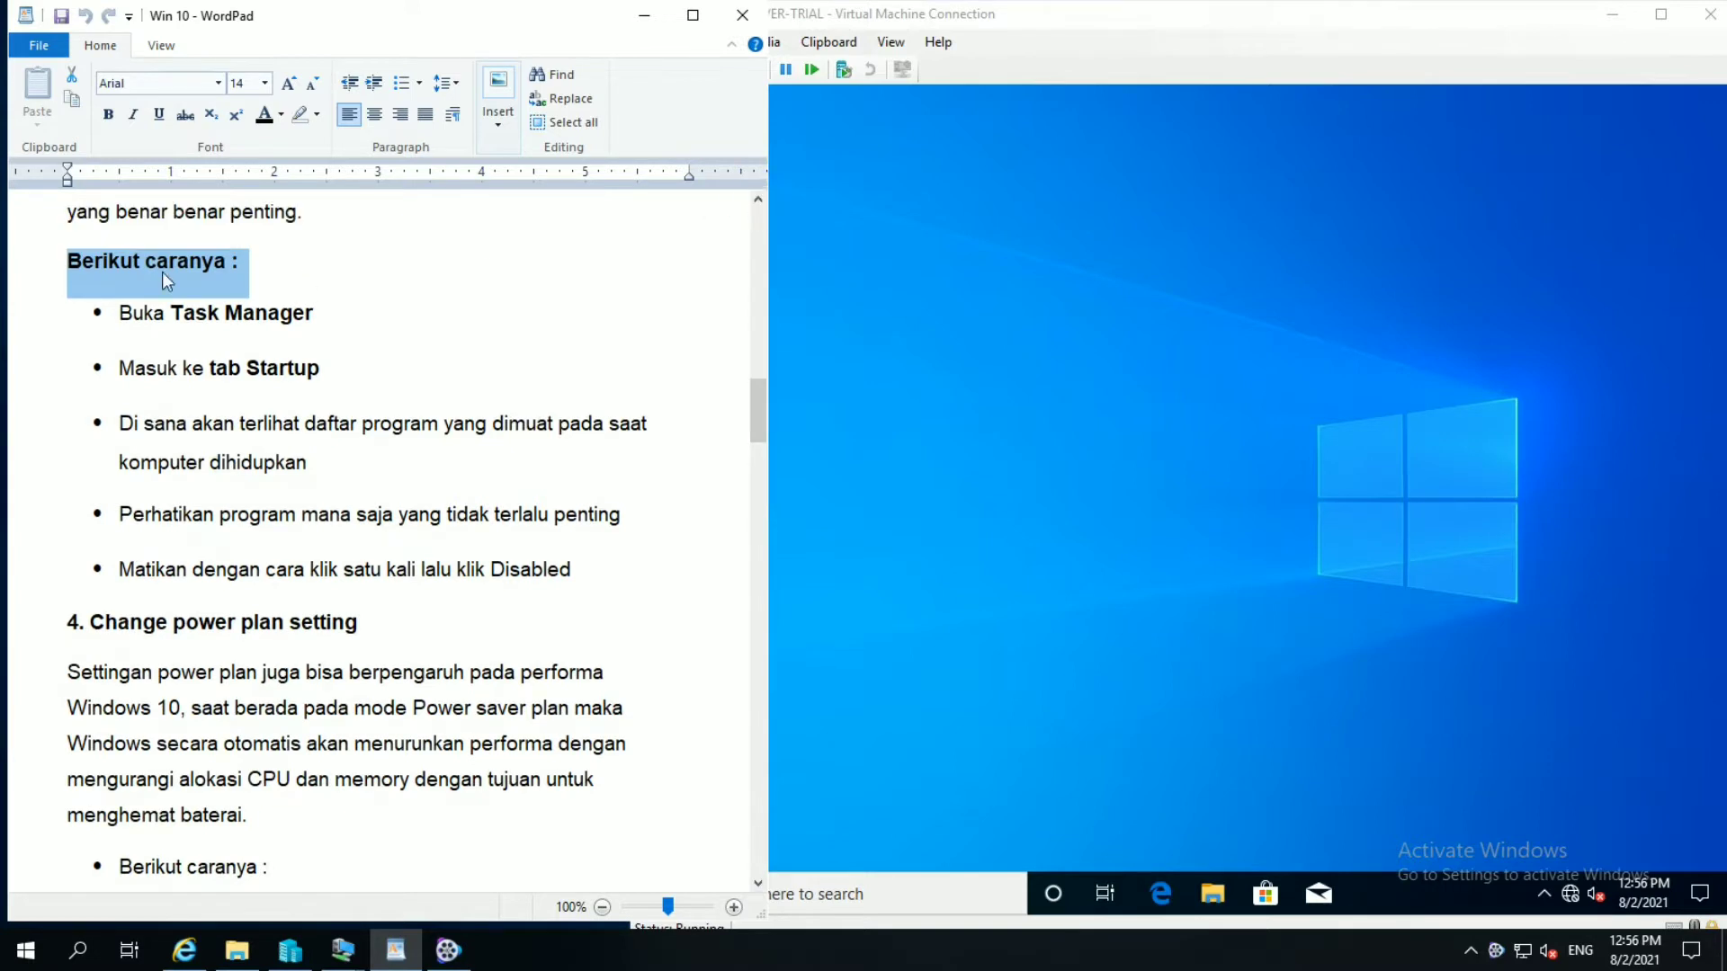
click(78, 318)
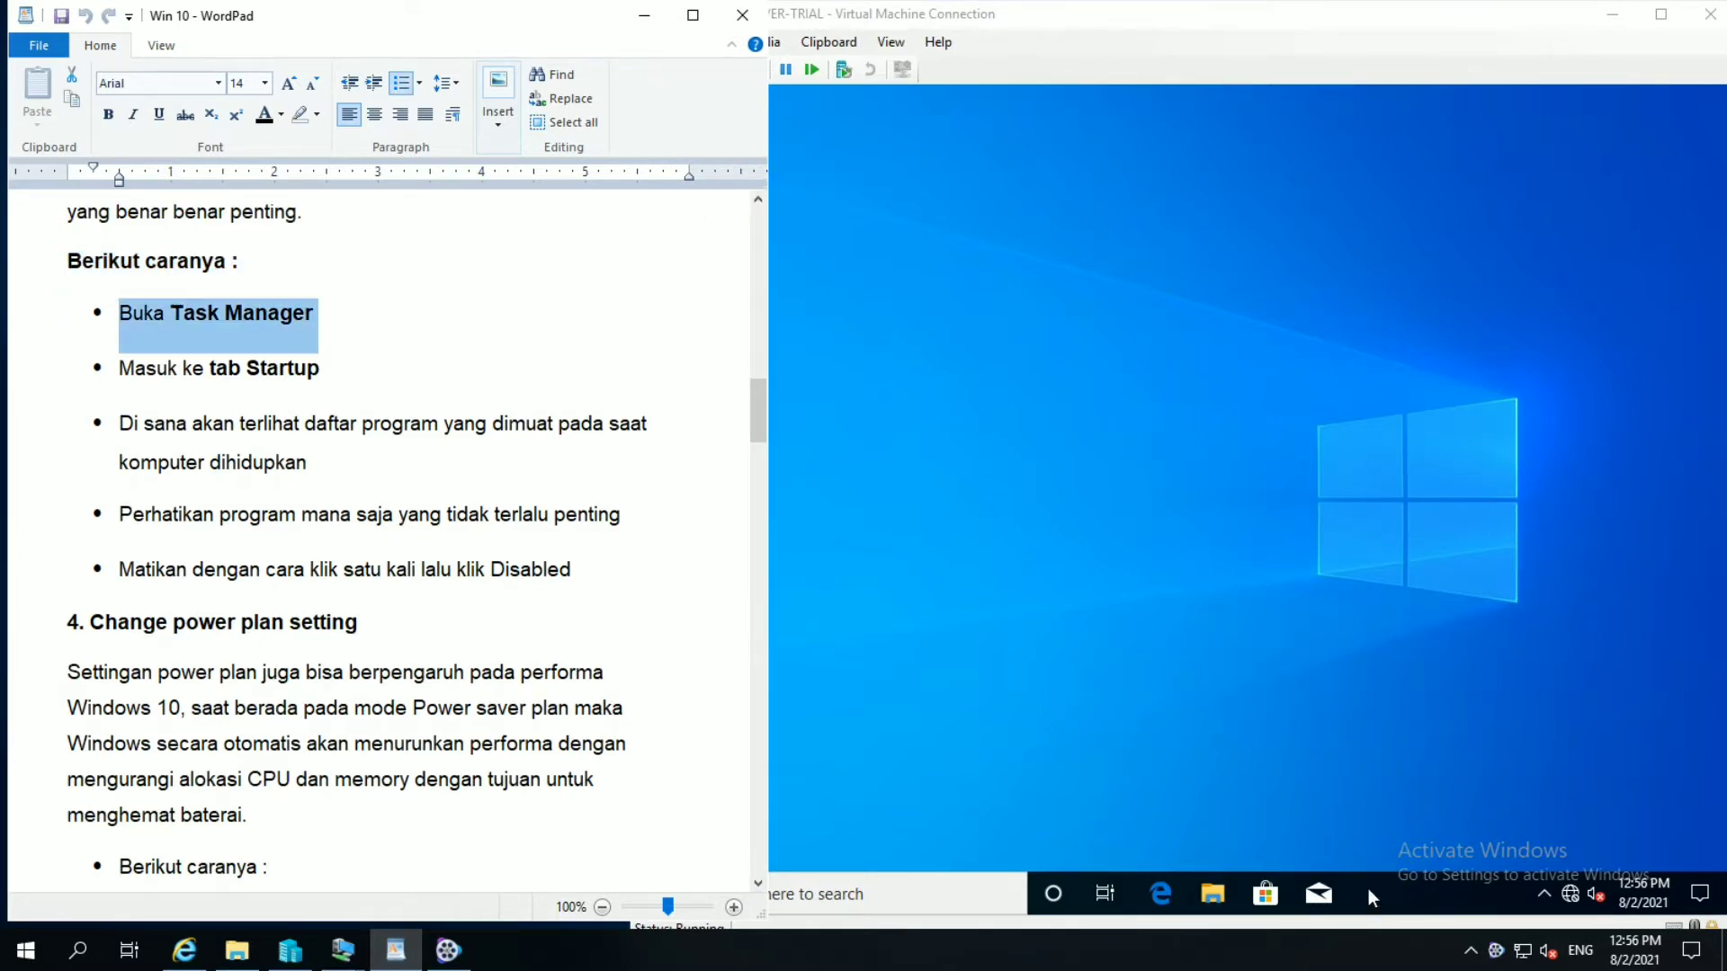
click(1293, 703)
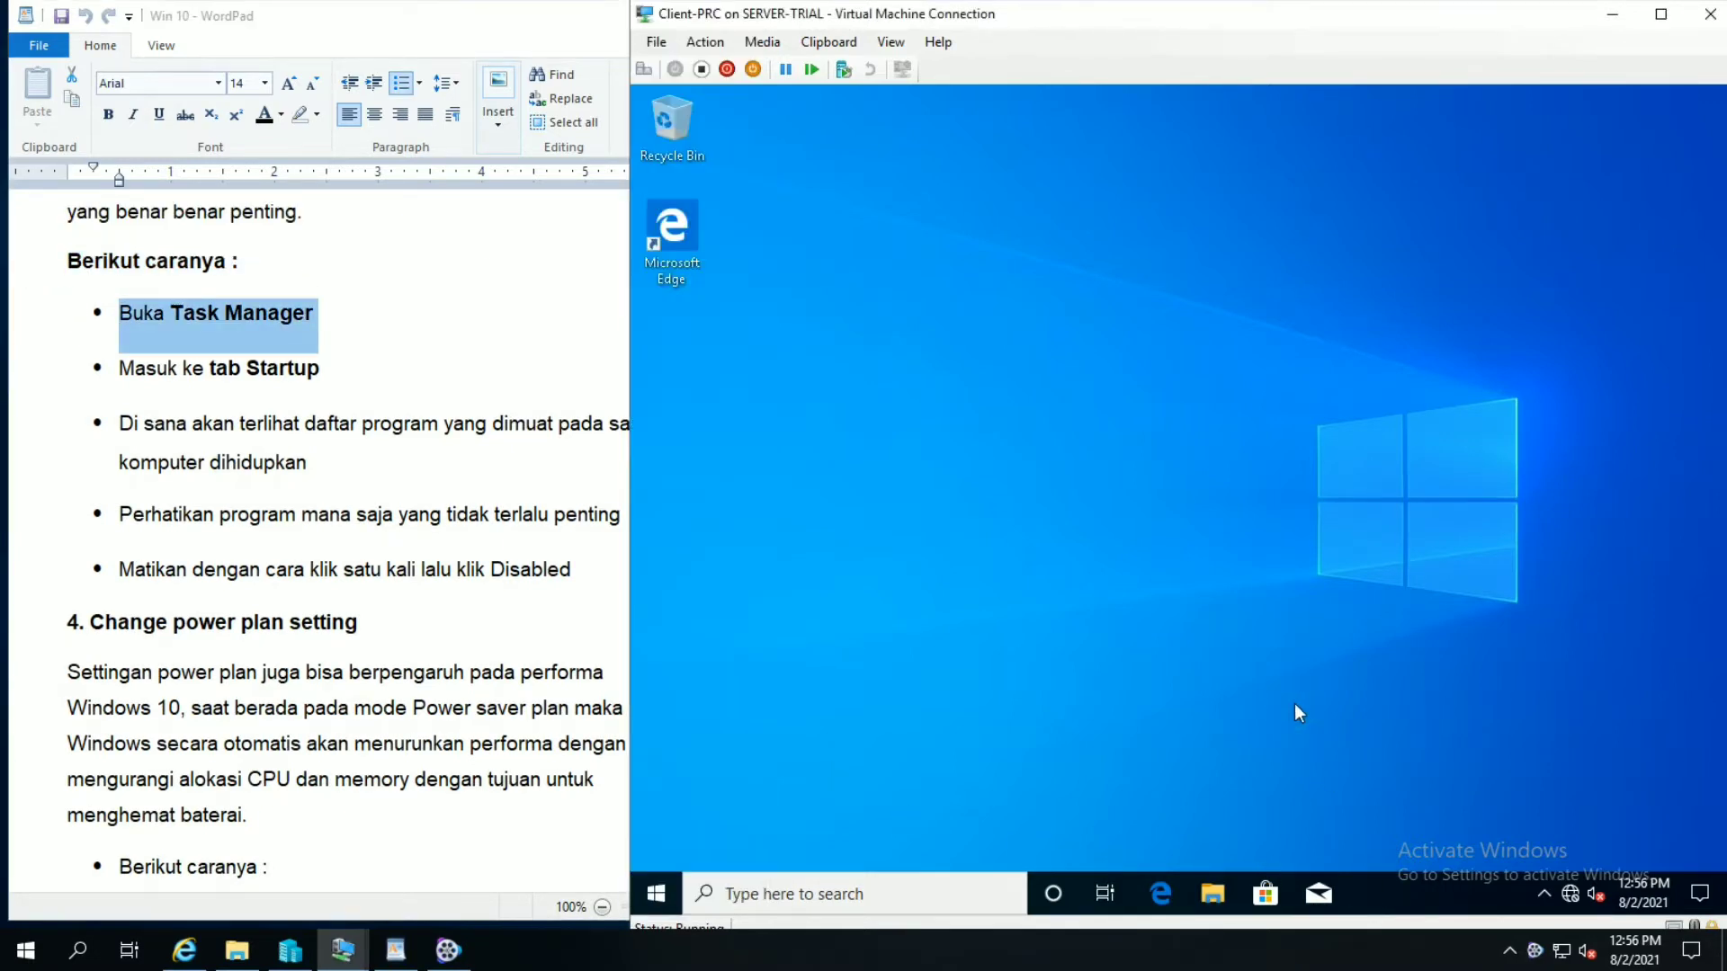
right_click(1373, 894)
click(1416, 786)
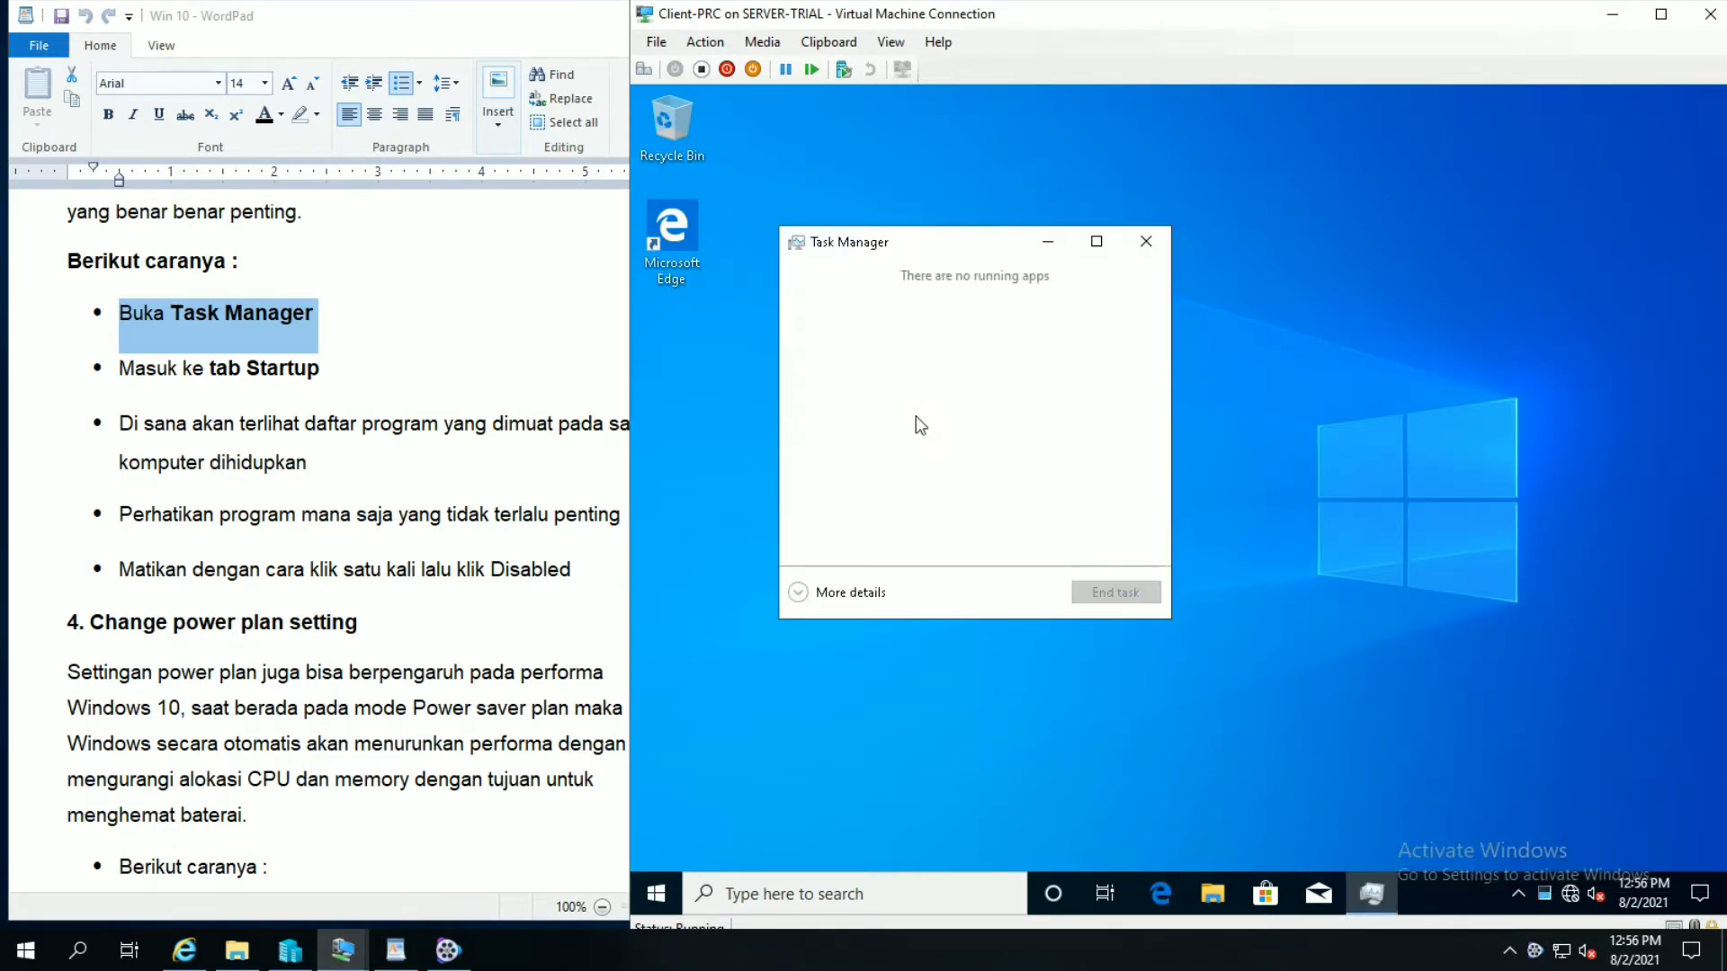
click(799, 592)
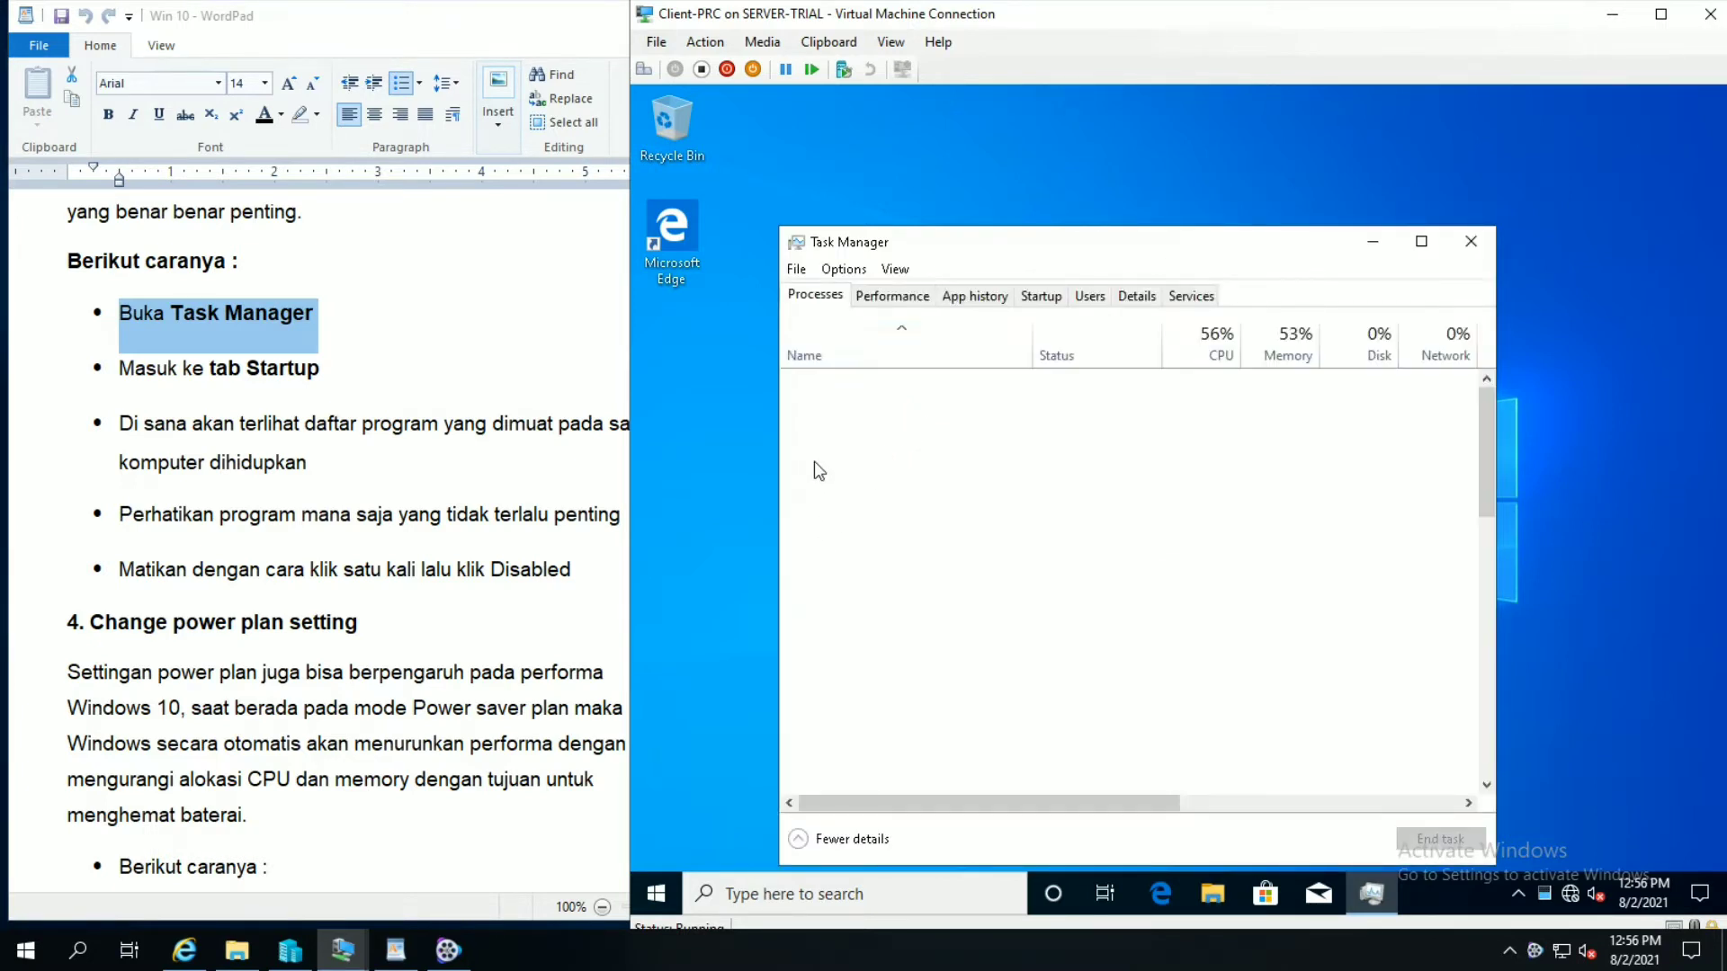
Step: Highlight the notes' instructions about going to Startup and seeing the programs loaded when the computer turns on
click(32, 364)
click(58, 368)
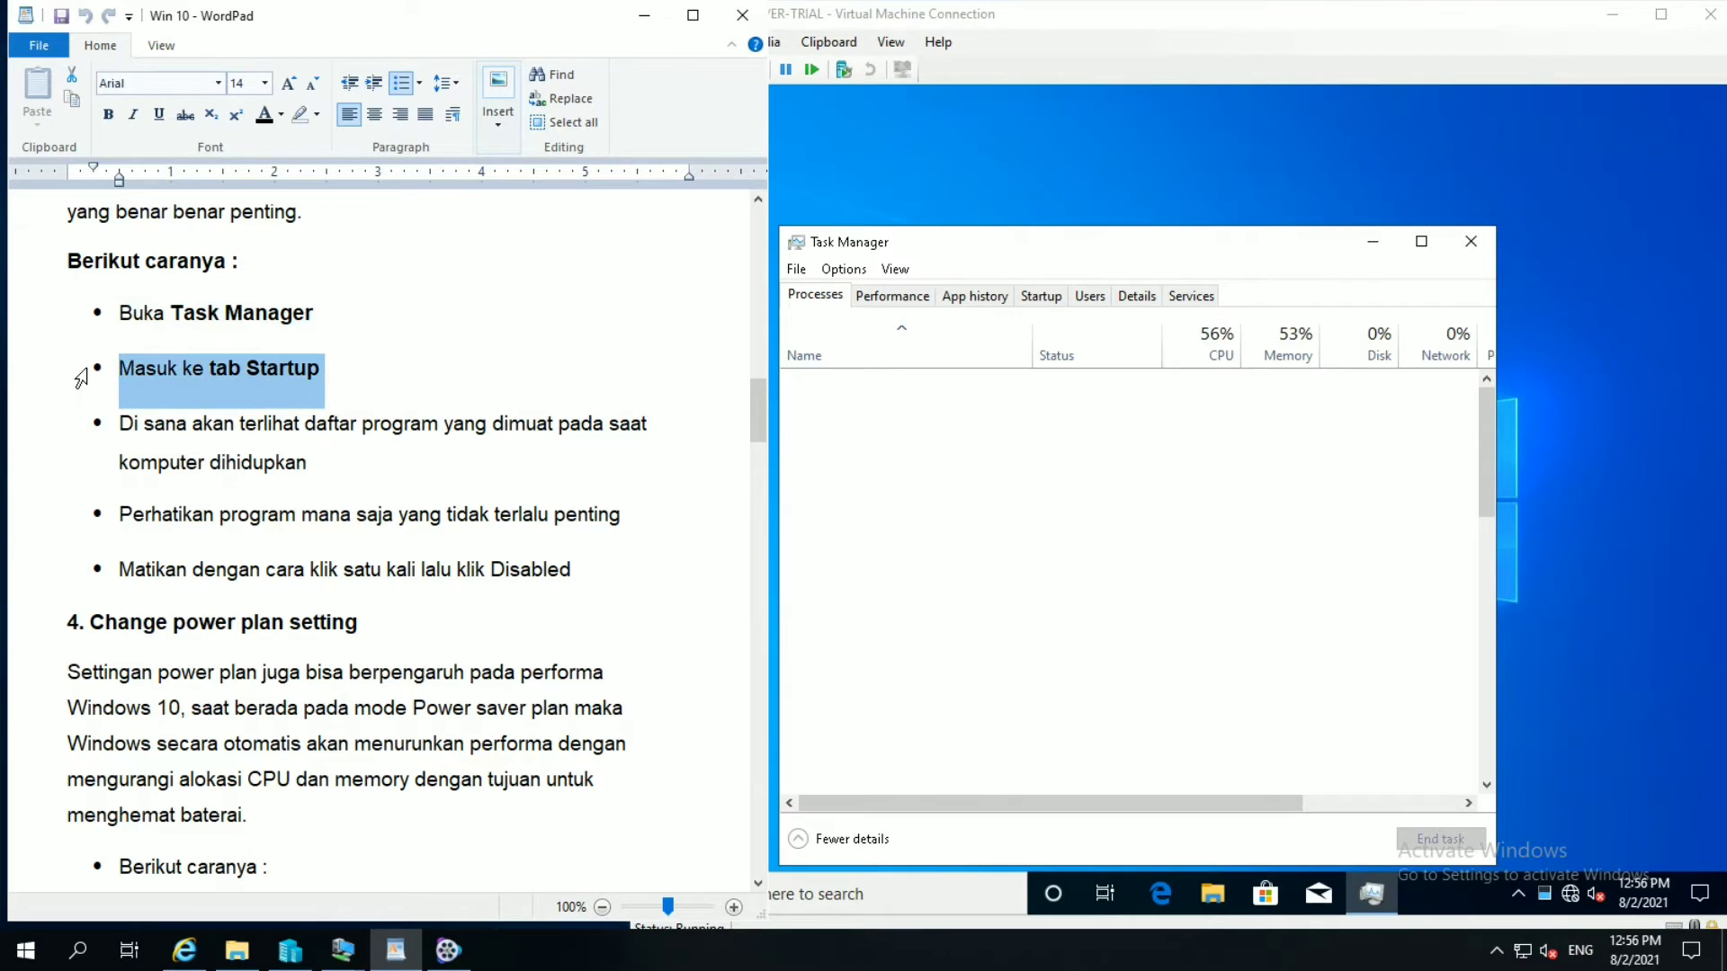
click(78, 434)
drag(78, 434, 79, 477)
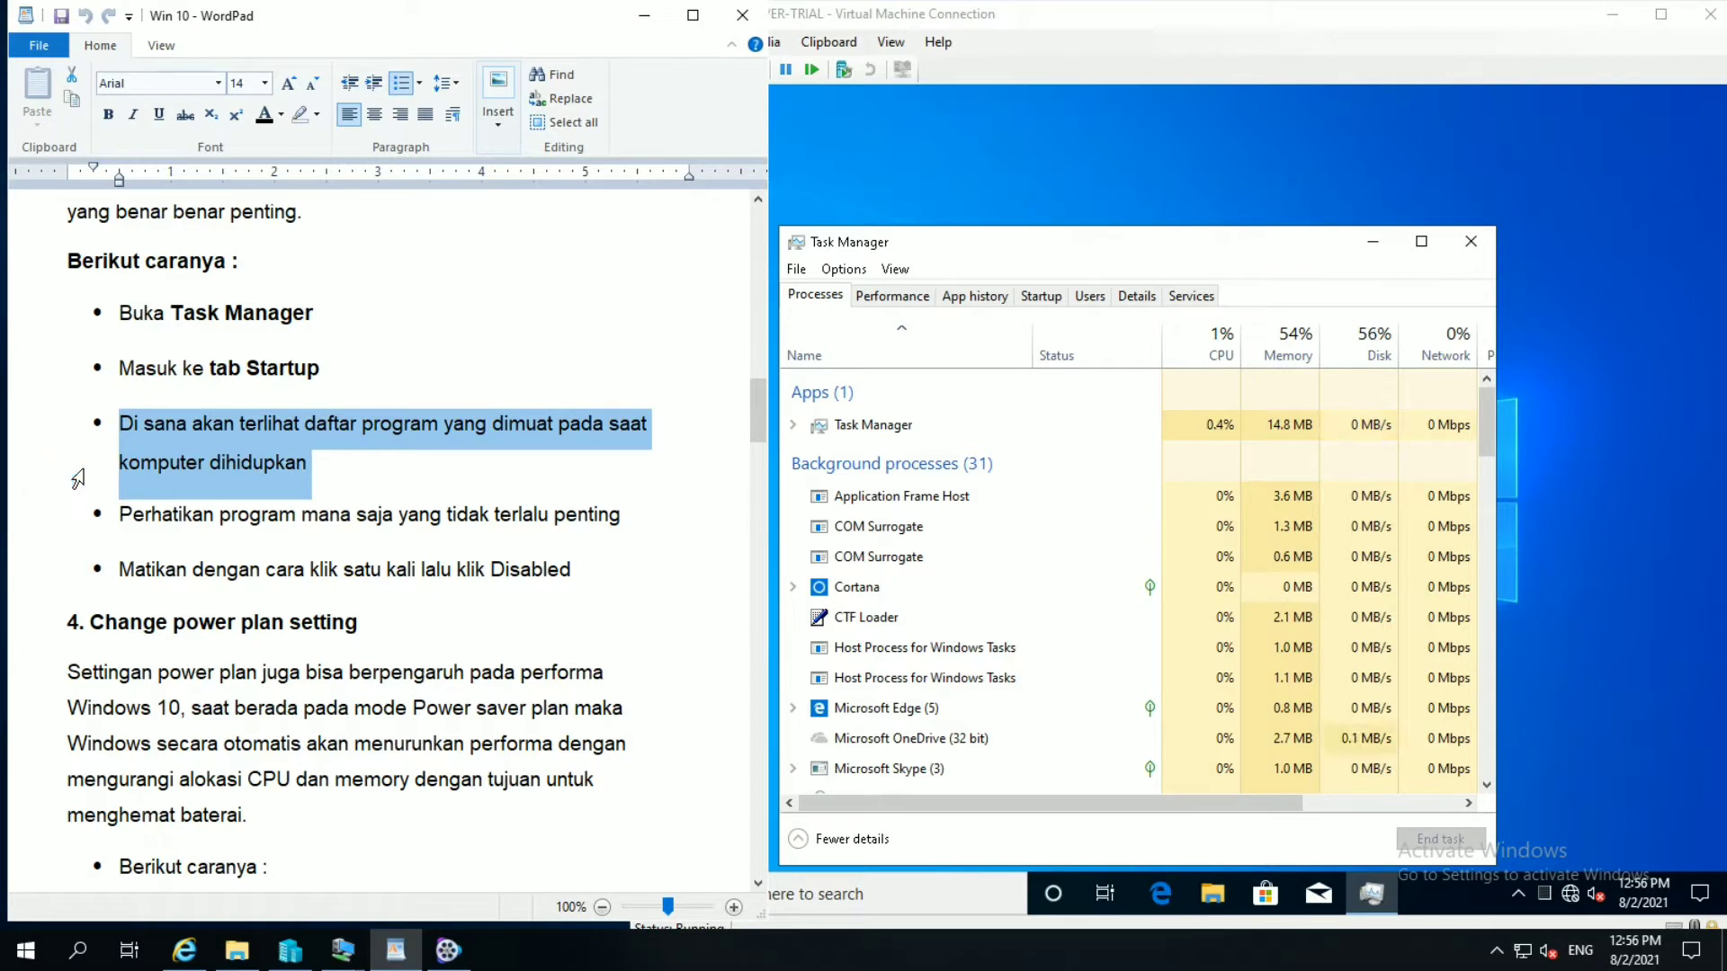
Step: Show the startup programs in Task Manager and select the Microsoft OneDrive and Windows Security notification entries in turn
click(1153, 258)
click(1050, 304)
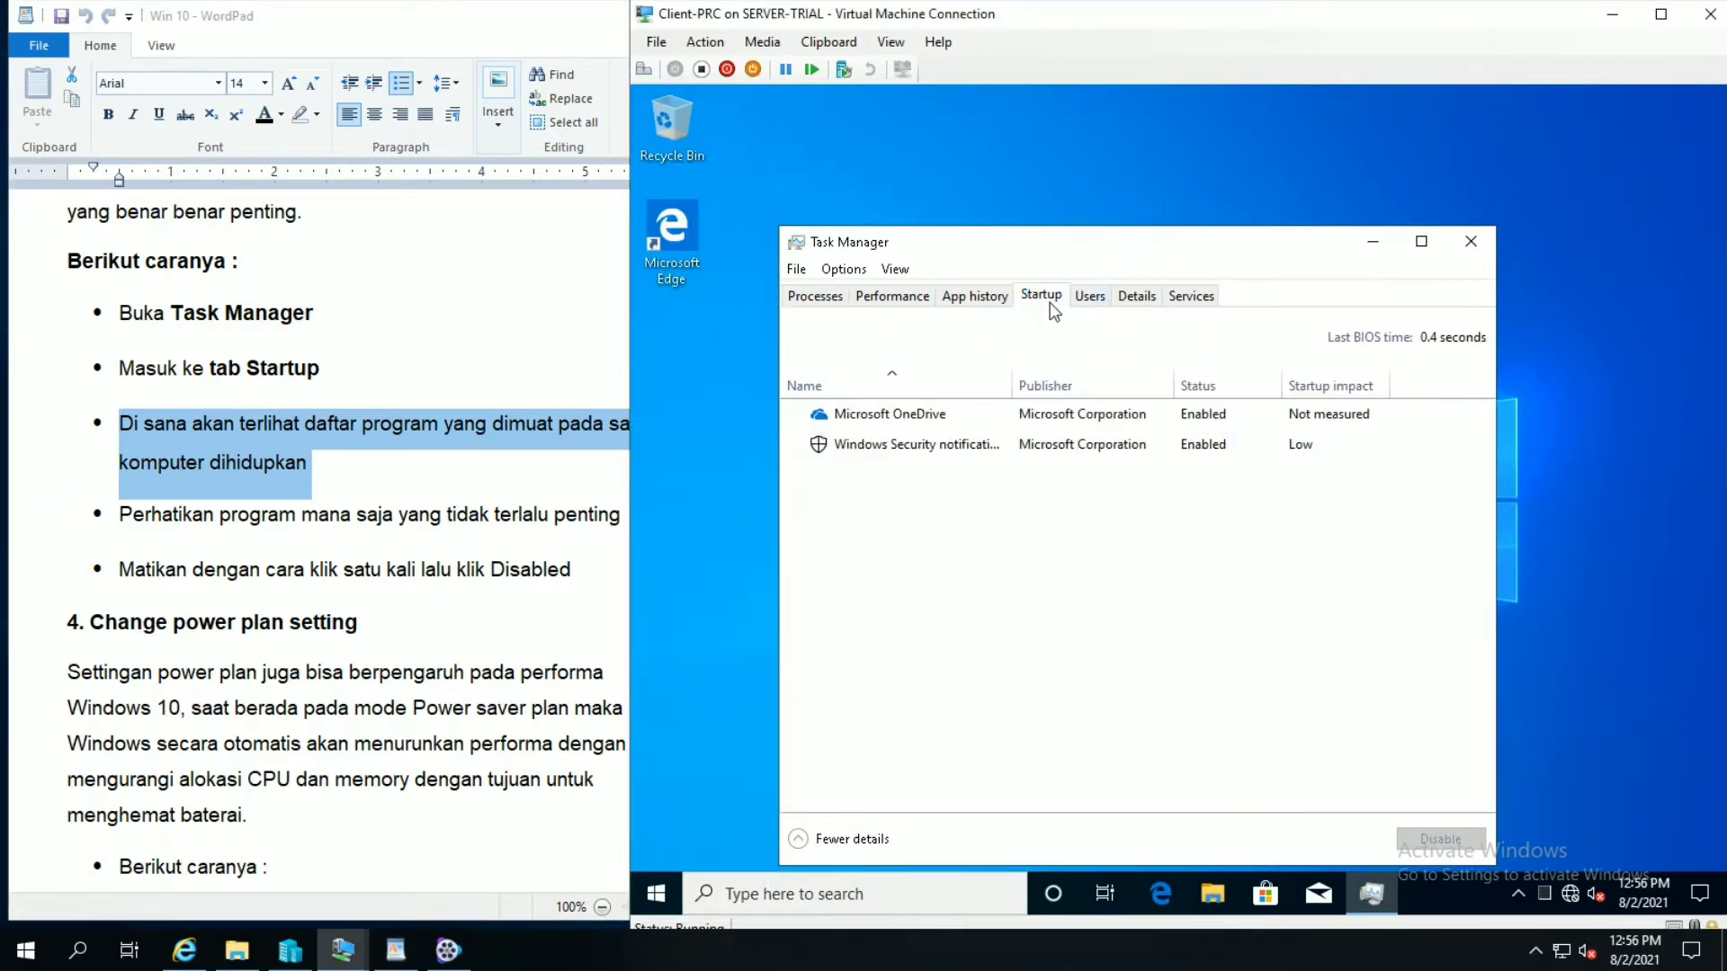
click(917, 417)
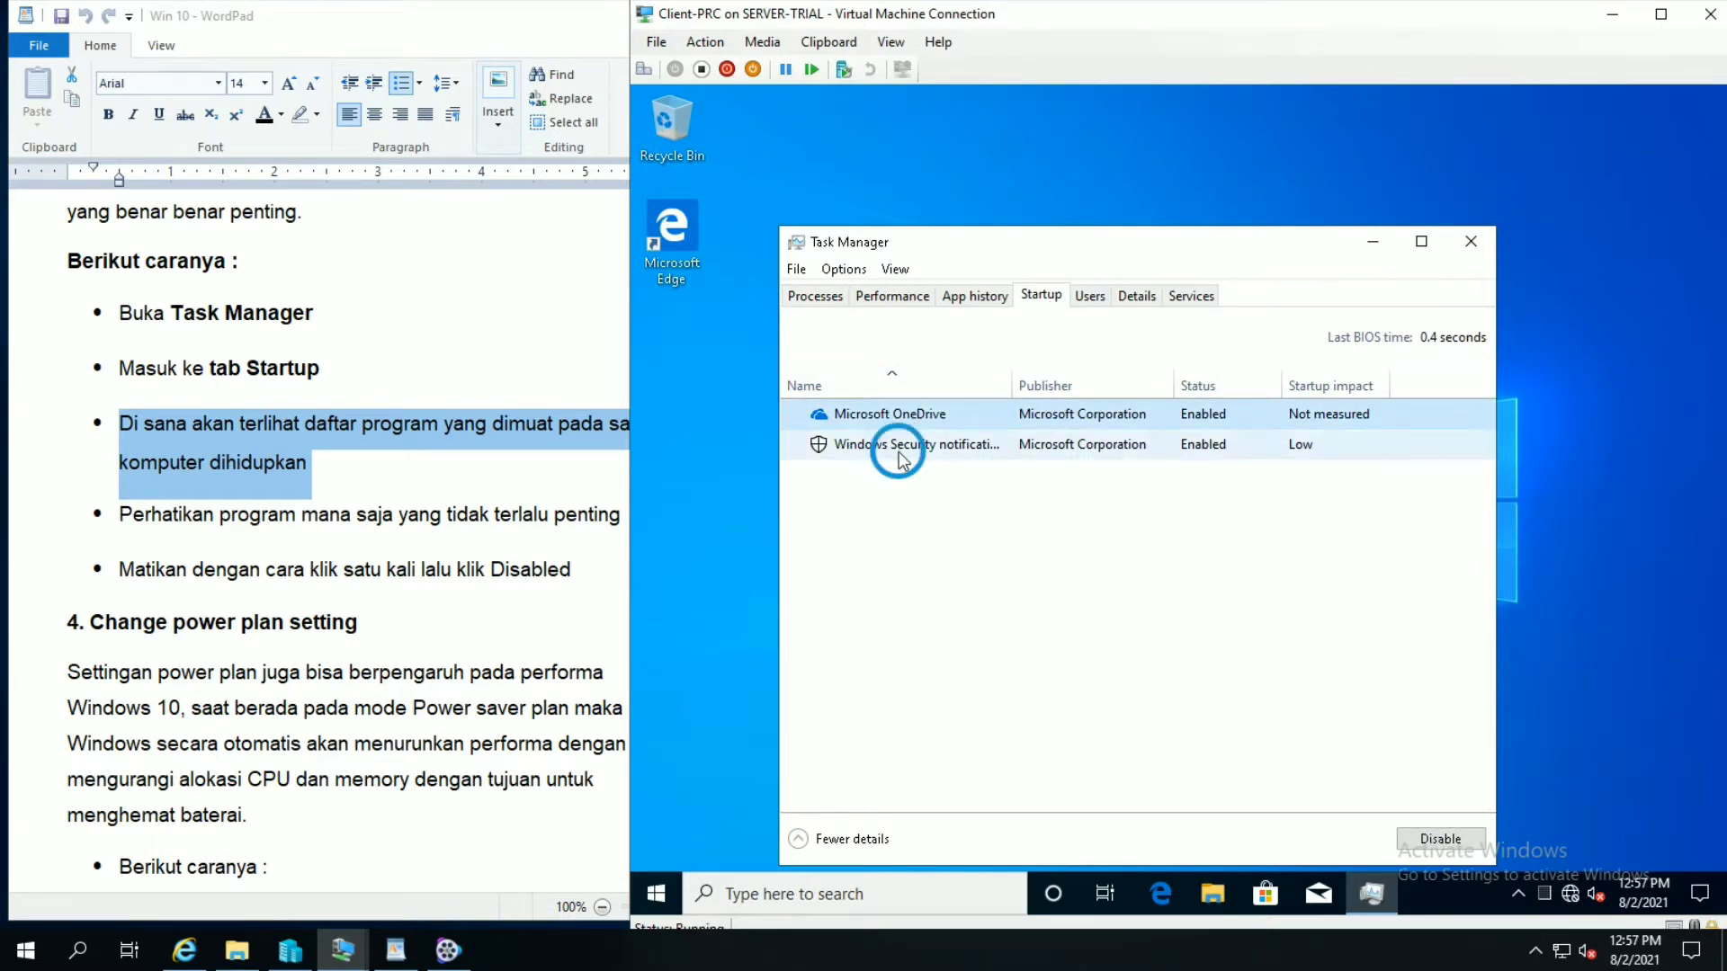
click(899, 450)
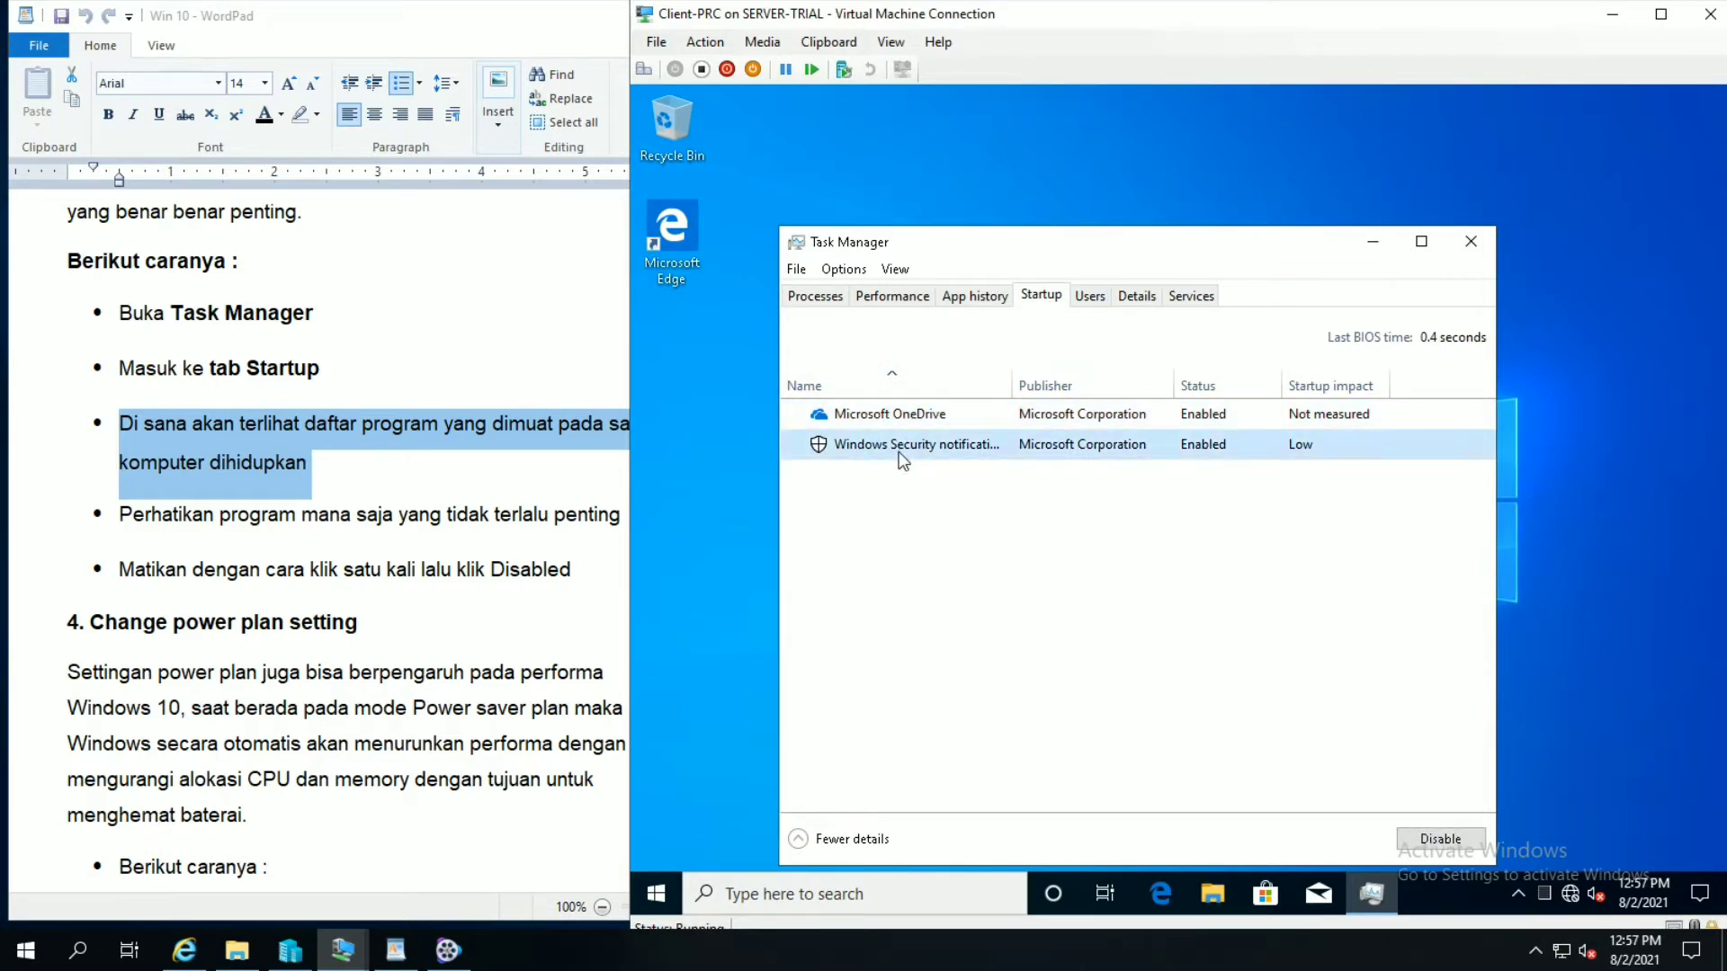
Step: Highlight the notes' instructions to identify the less important programs and disable them
click(79, 520)
click(79, 523)
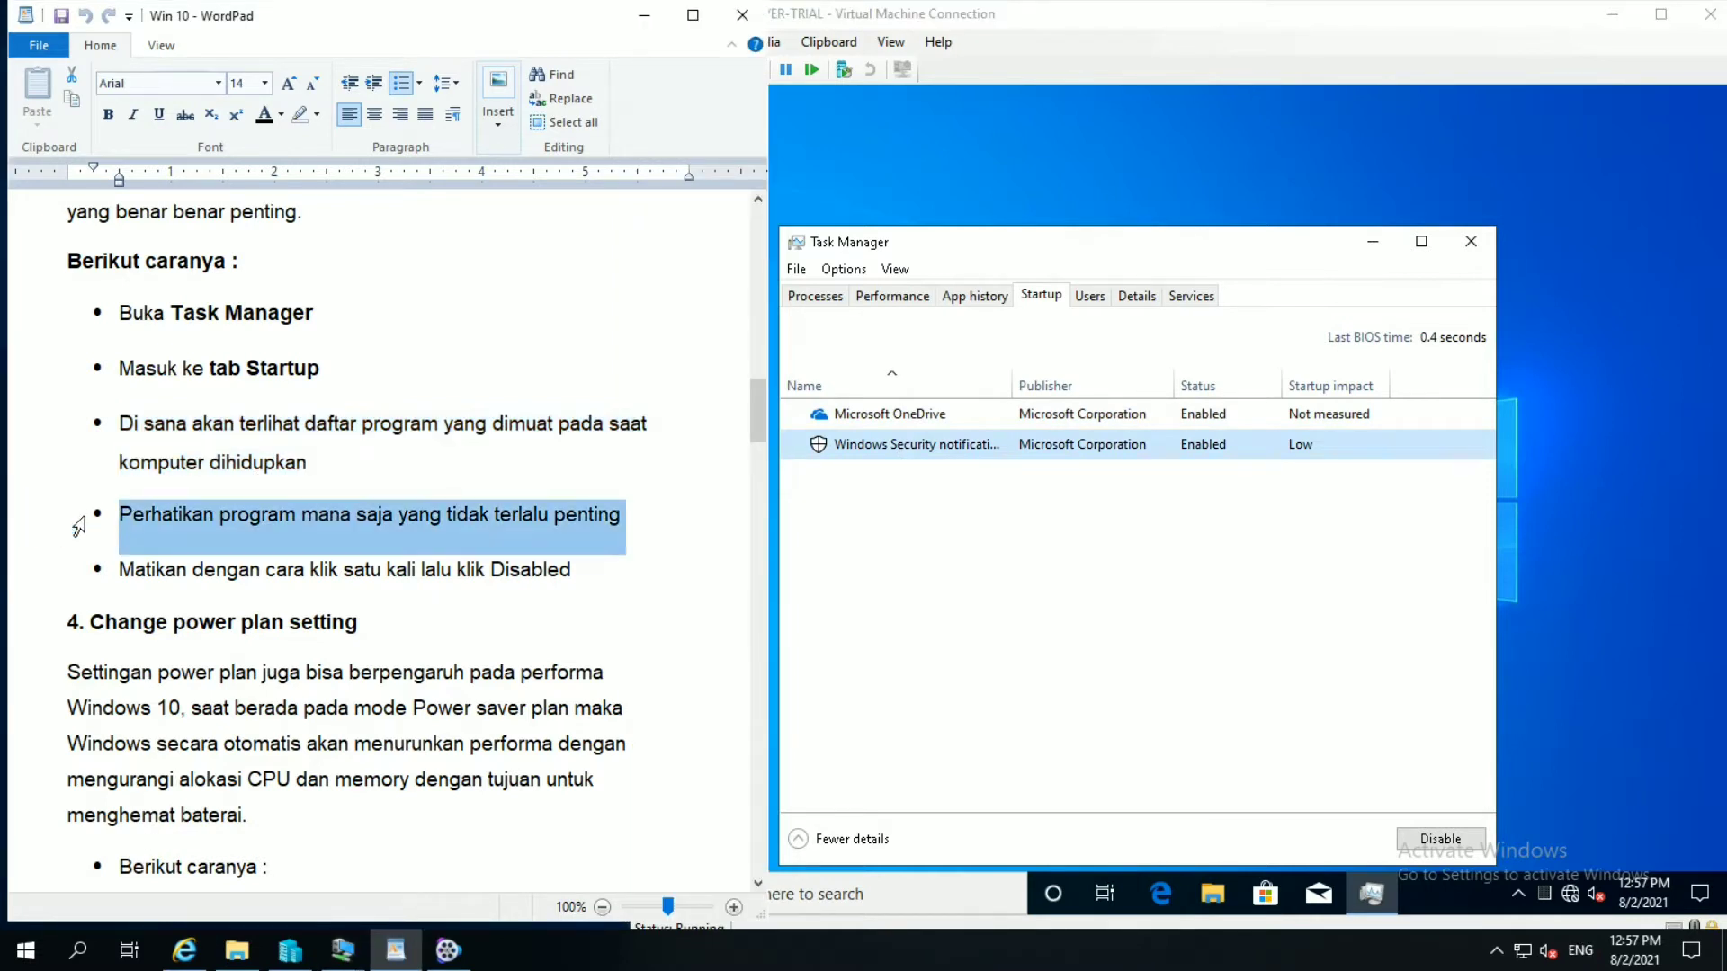
click(75, 577)
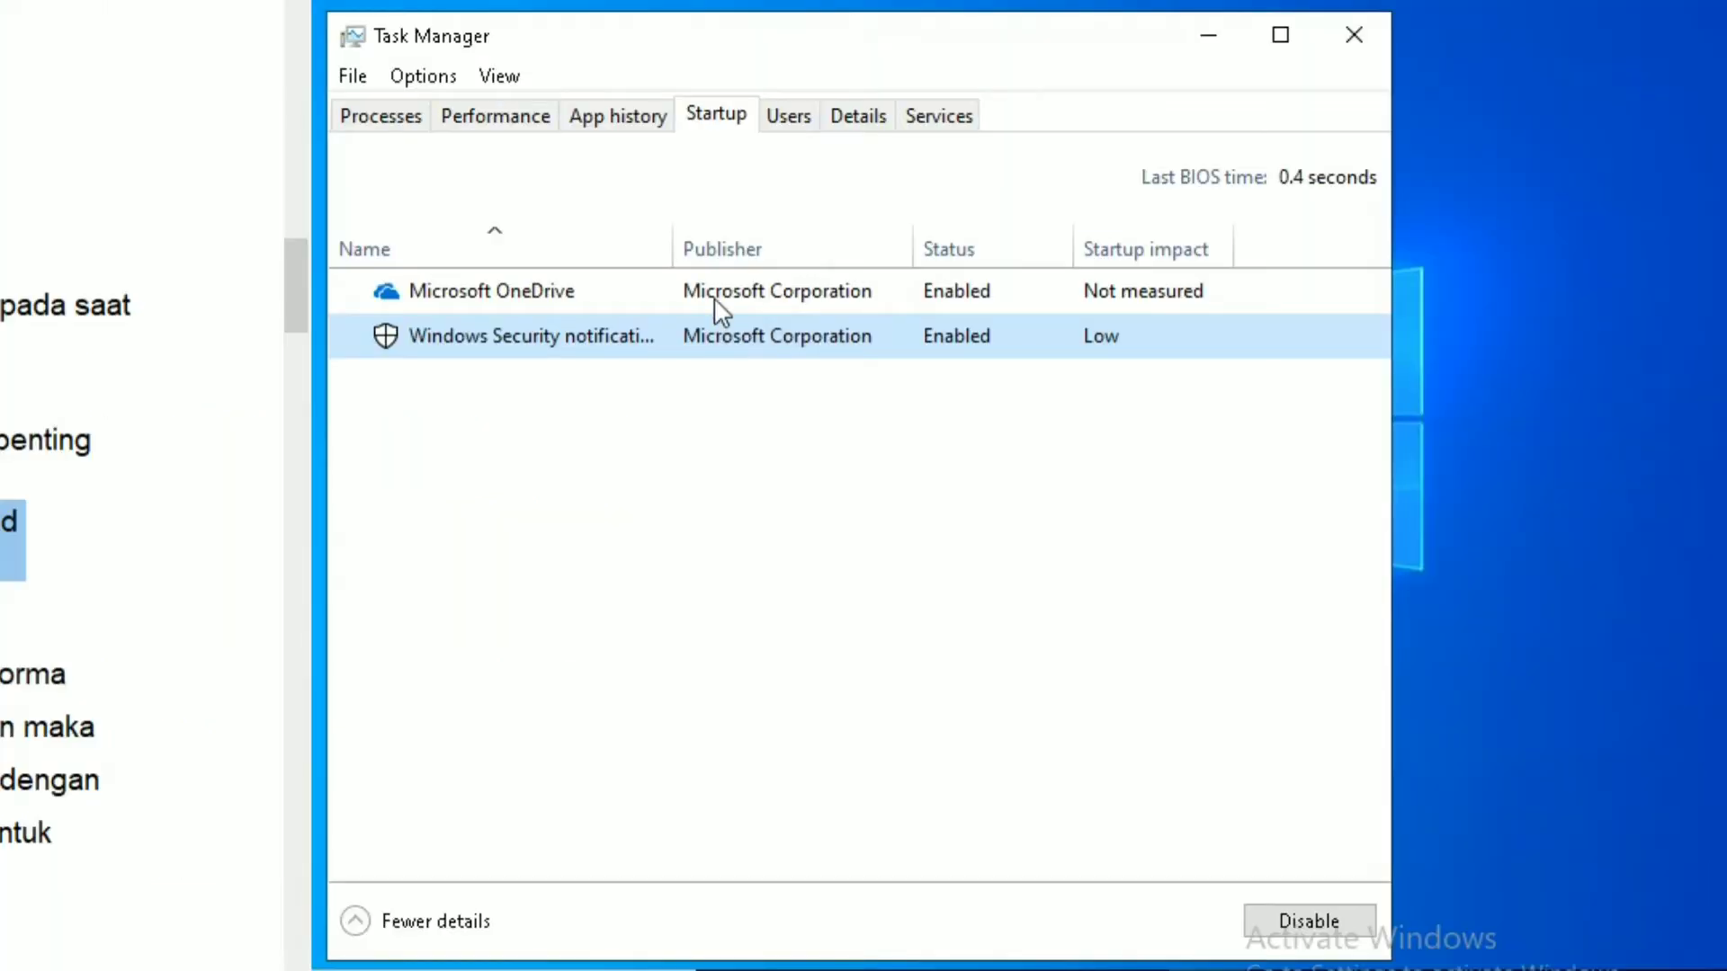
Step: Disable Microsoft OneDrive at startup and close Task Manager
click(1040, 420)
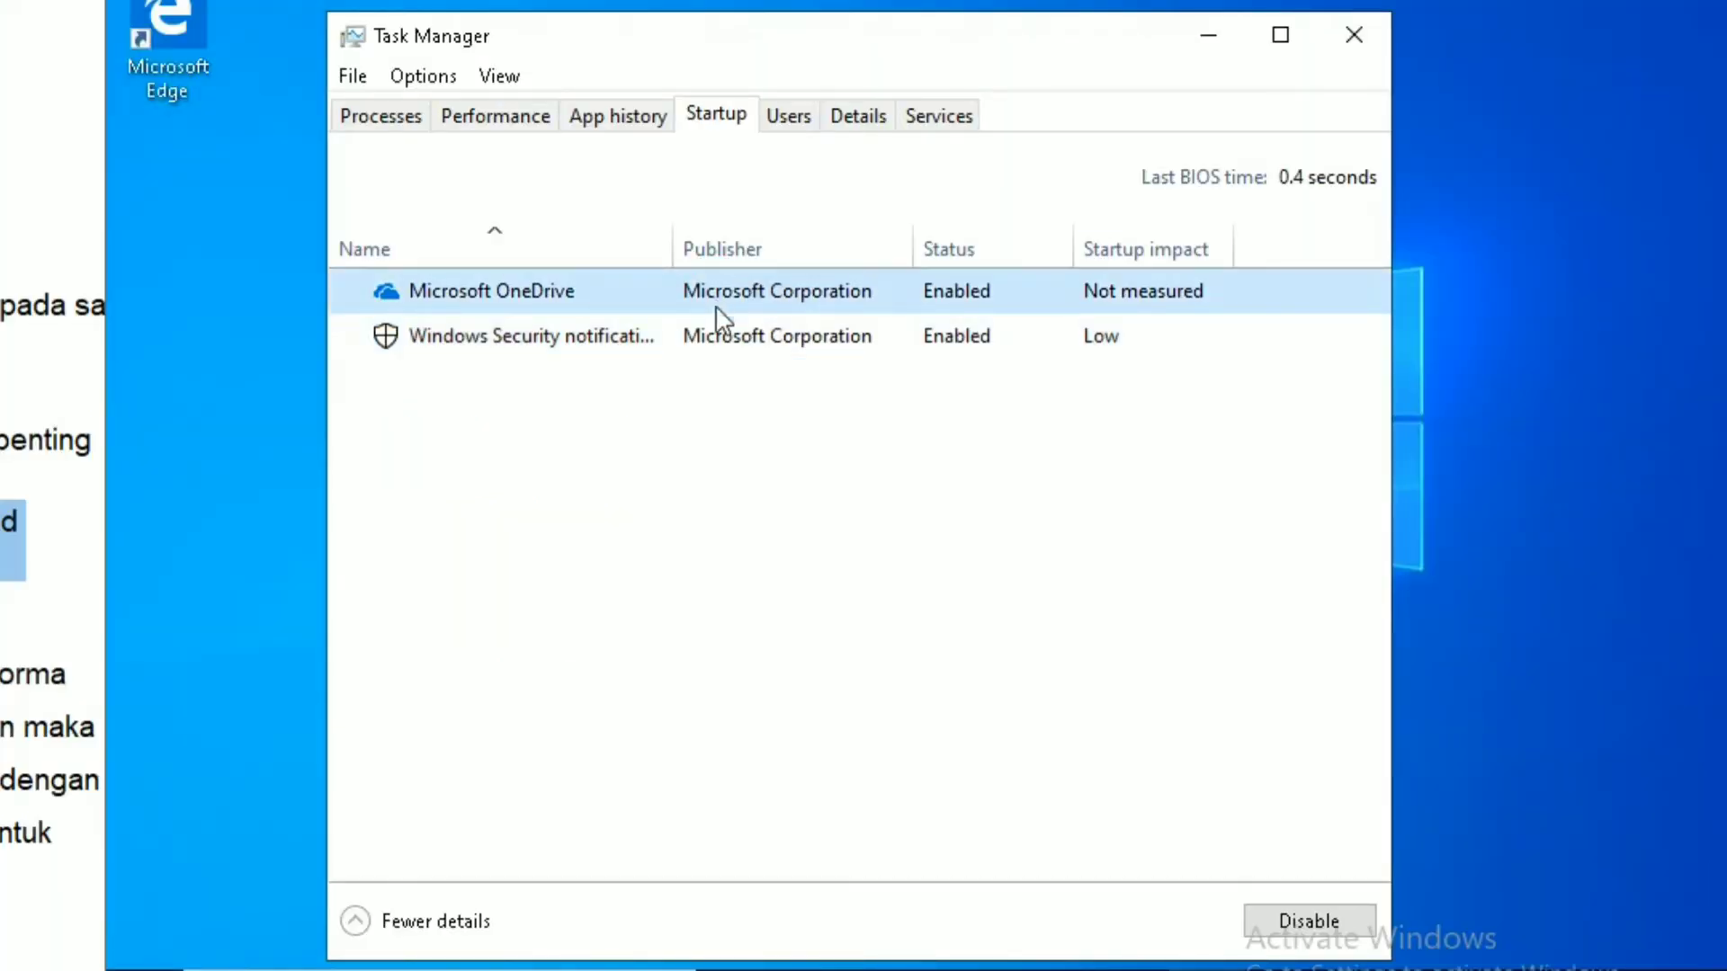
click(1315, 922)
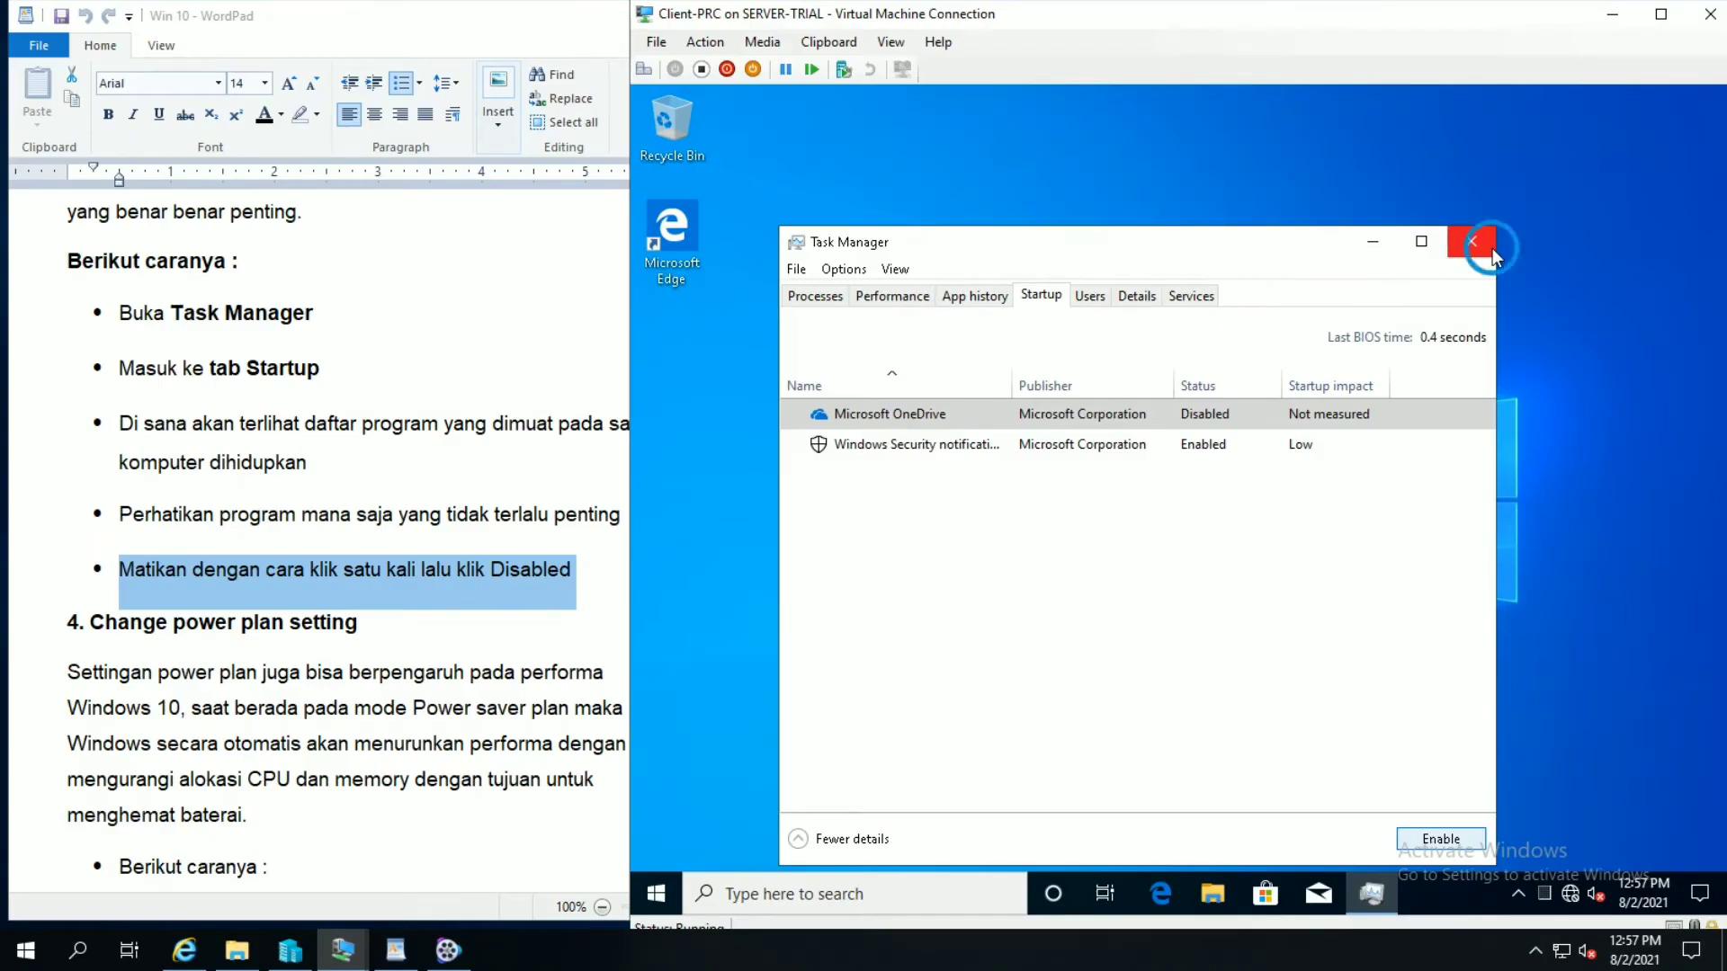
click(1381, 47)
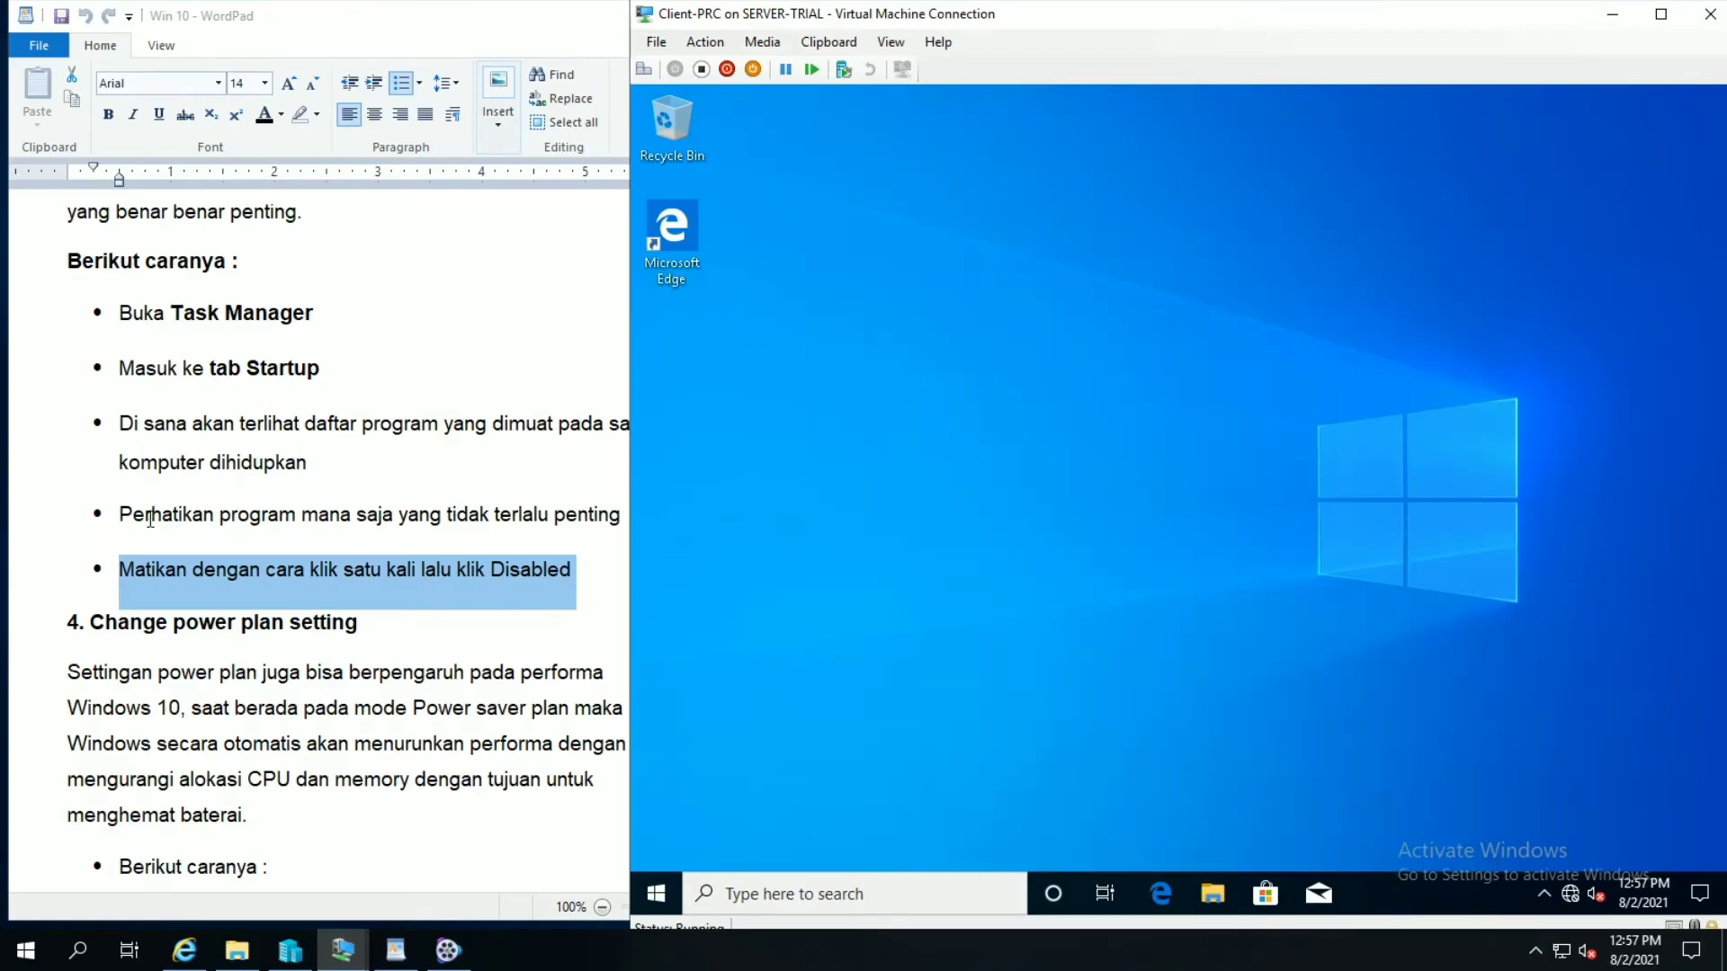
Step: Highlight the "4. Change power plan setting" heading in the WordPad notes
click(288, 640)
click(762, 888)
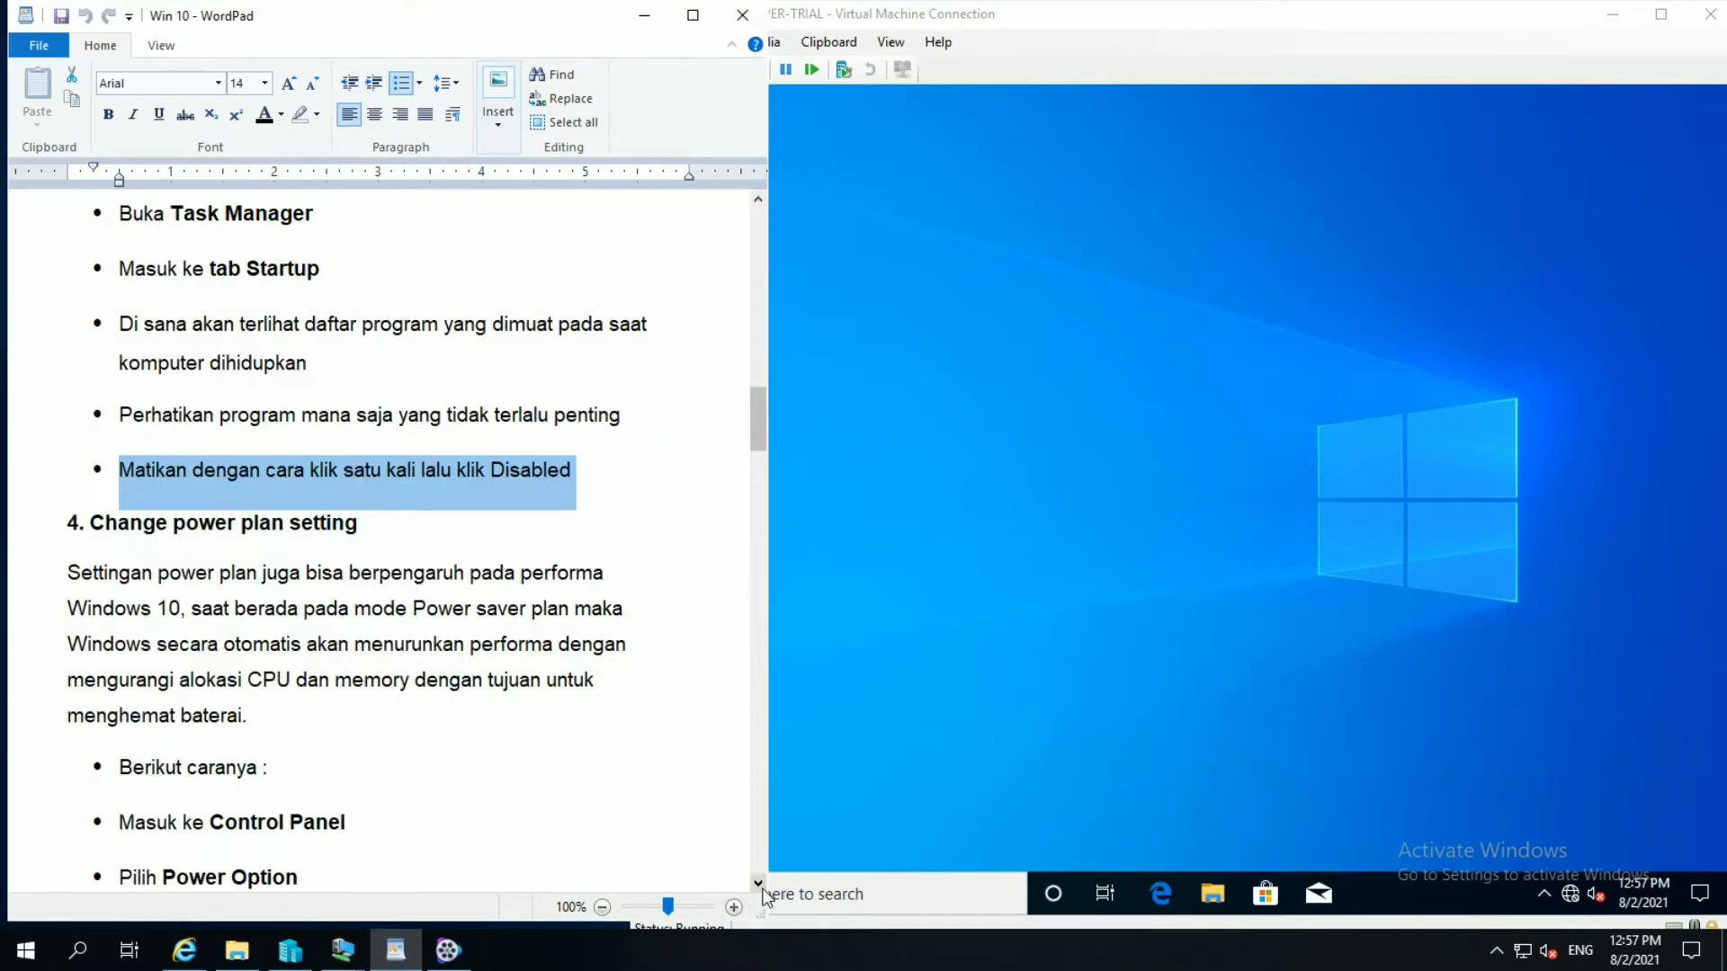
click(761, 886)
click(761, 886)
click(761, 886)
click(761, 885)
click(761, 886)
click(761, 886)
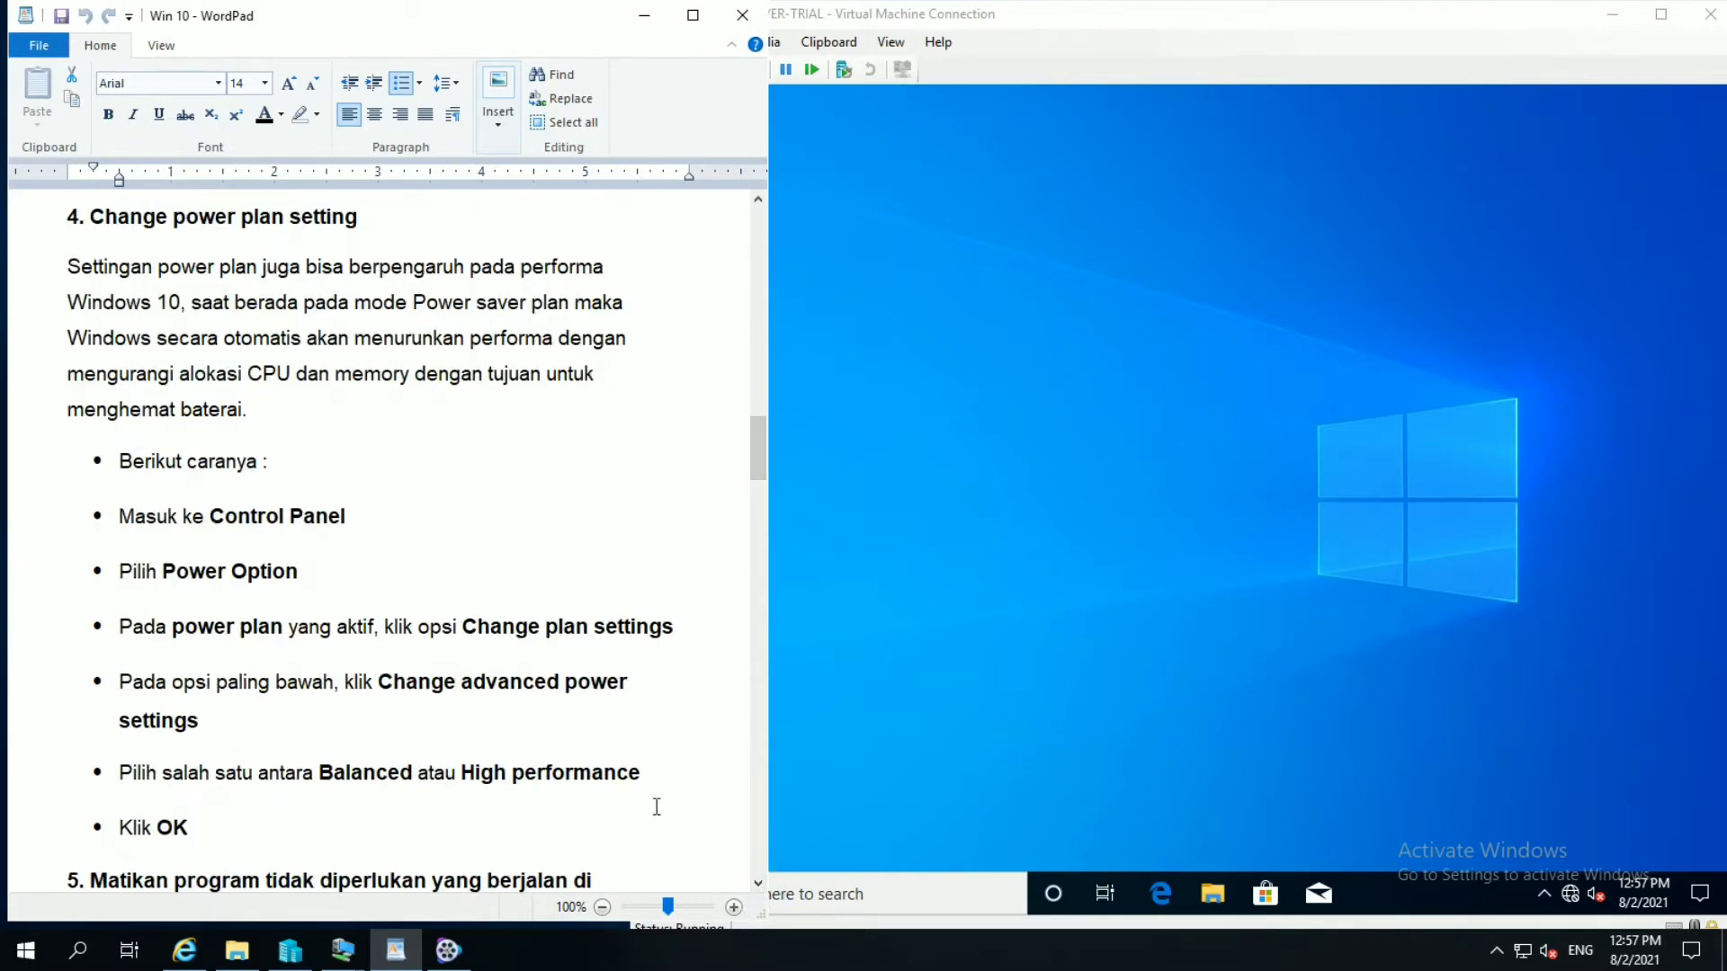
click(55, 232)
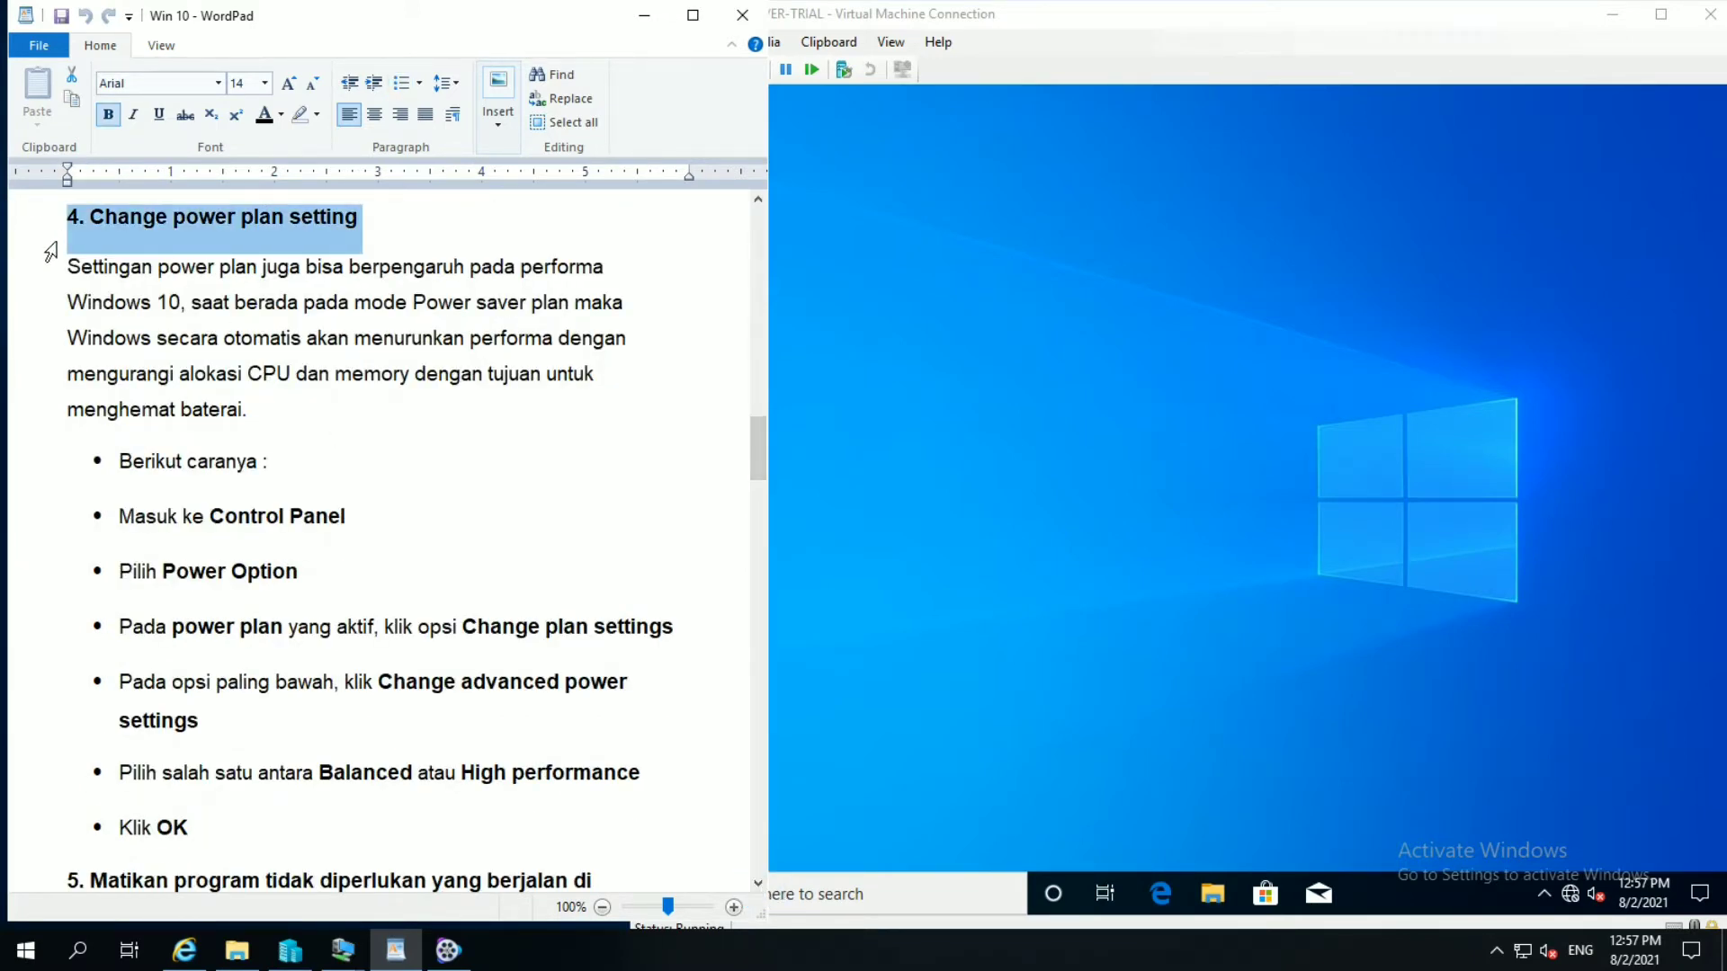
Step: Highlight the notes' explanation of the power plan's effect on performance line by line, ending at "Berikut caranya" above the instruction list
click(47, 274)
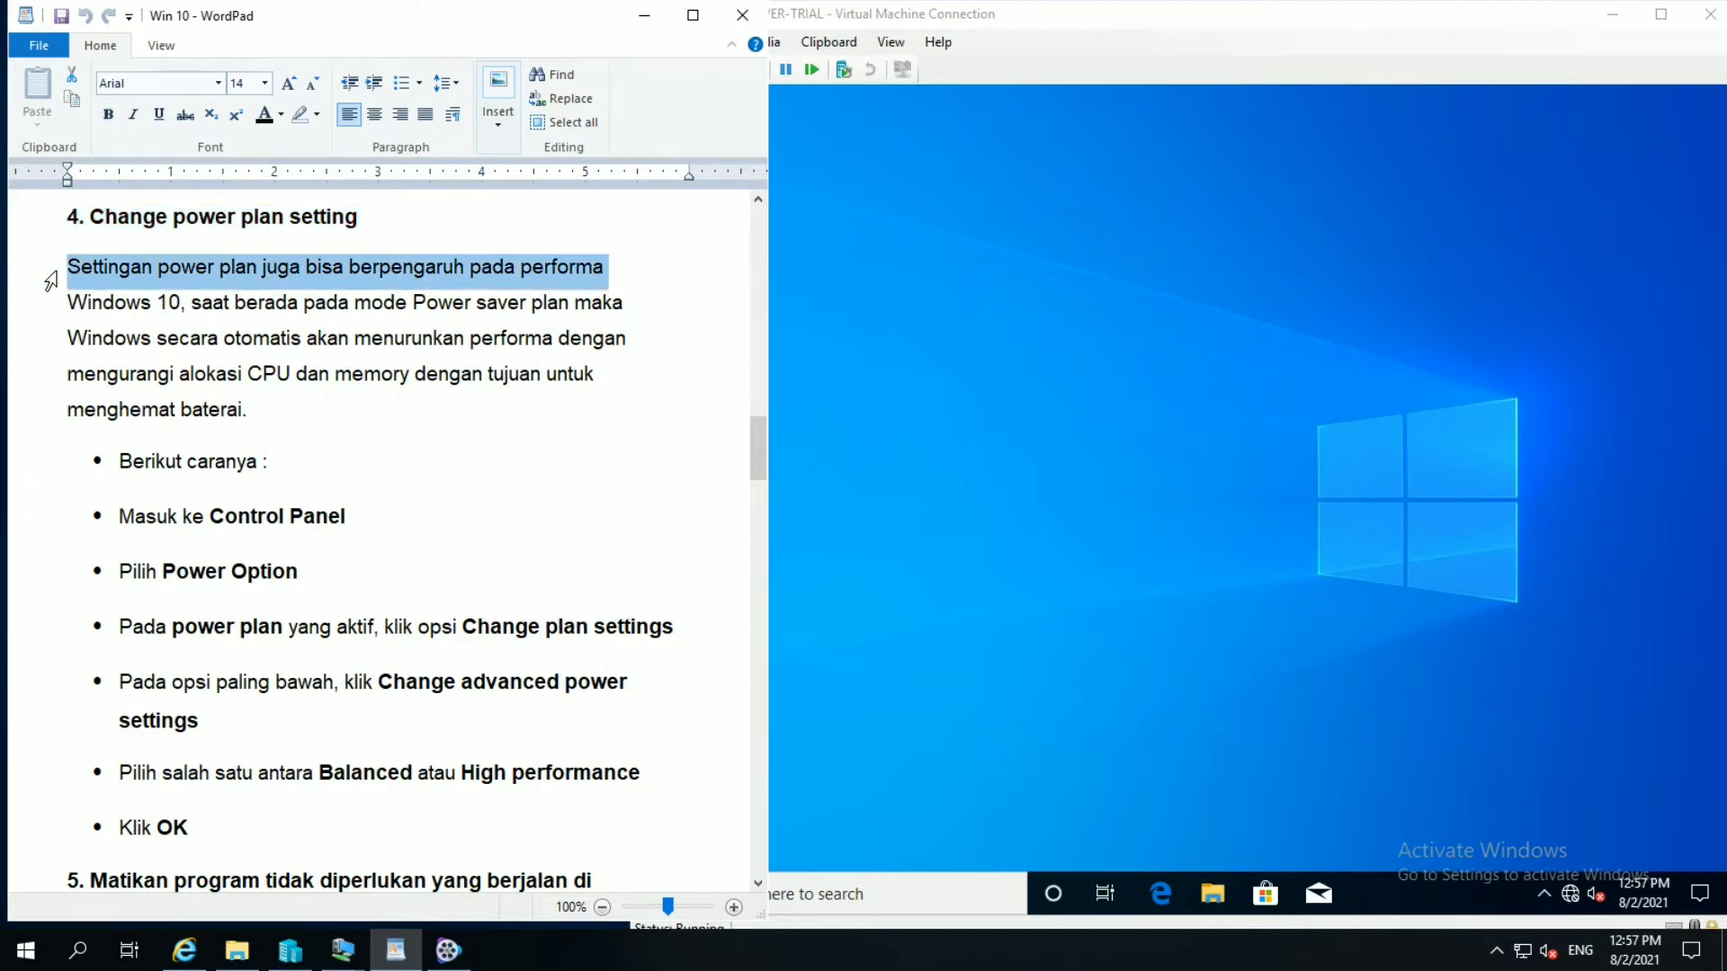
click(50, 311)
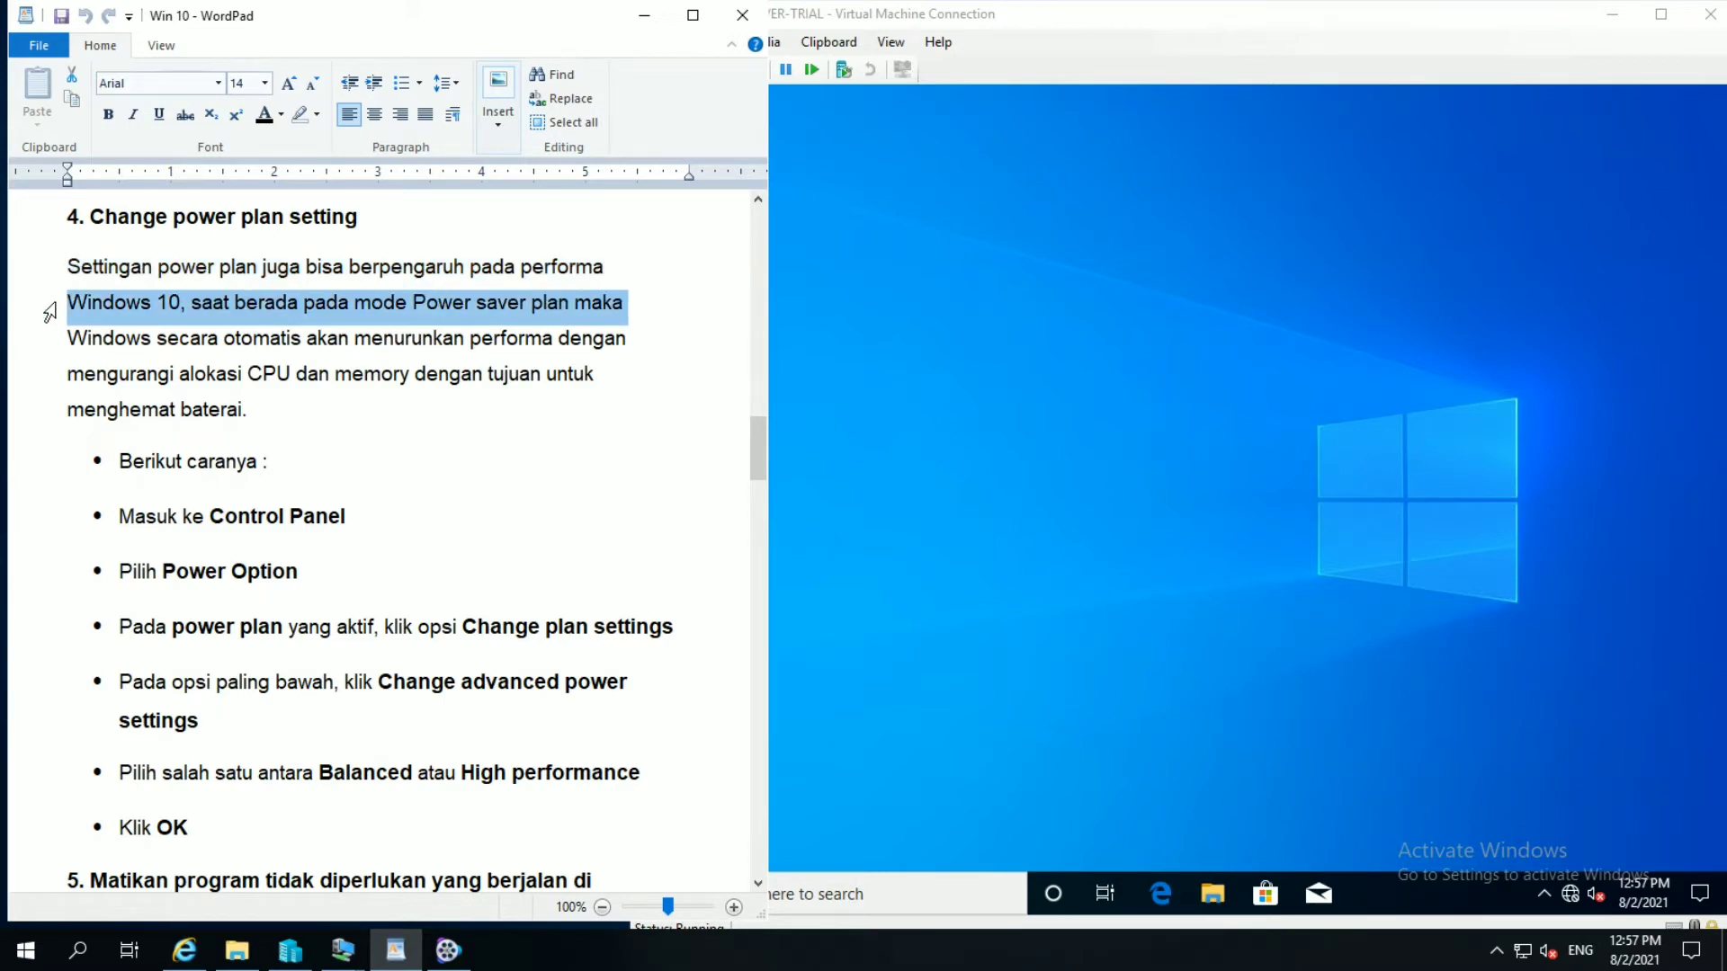
click(50, 347)
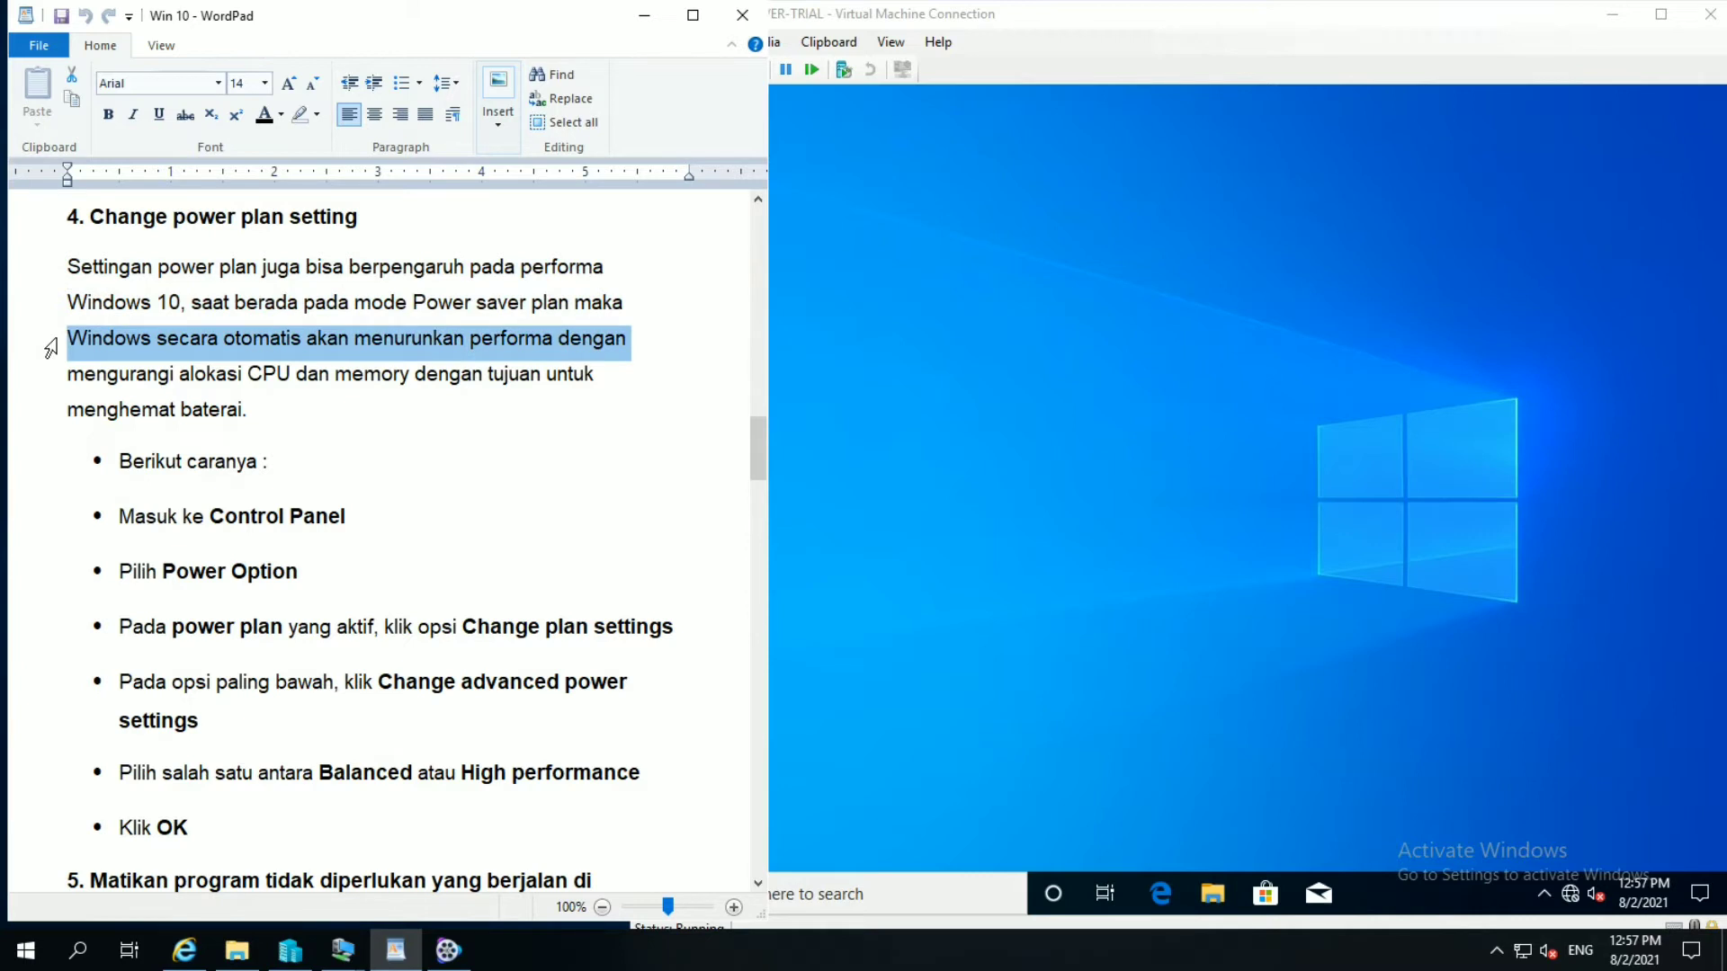
click(52, 384)
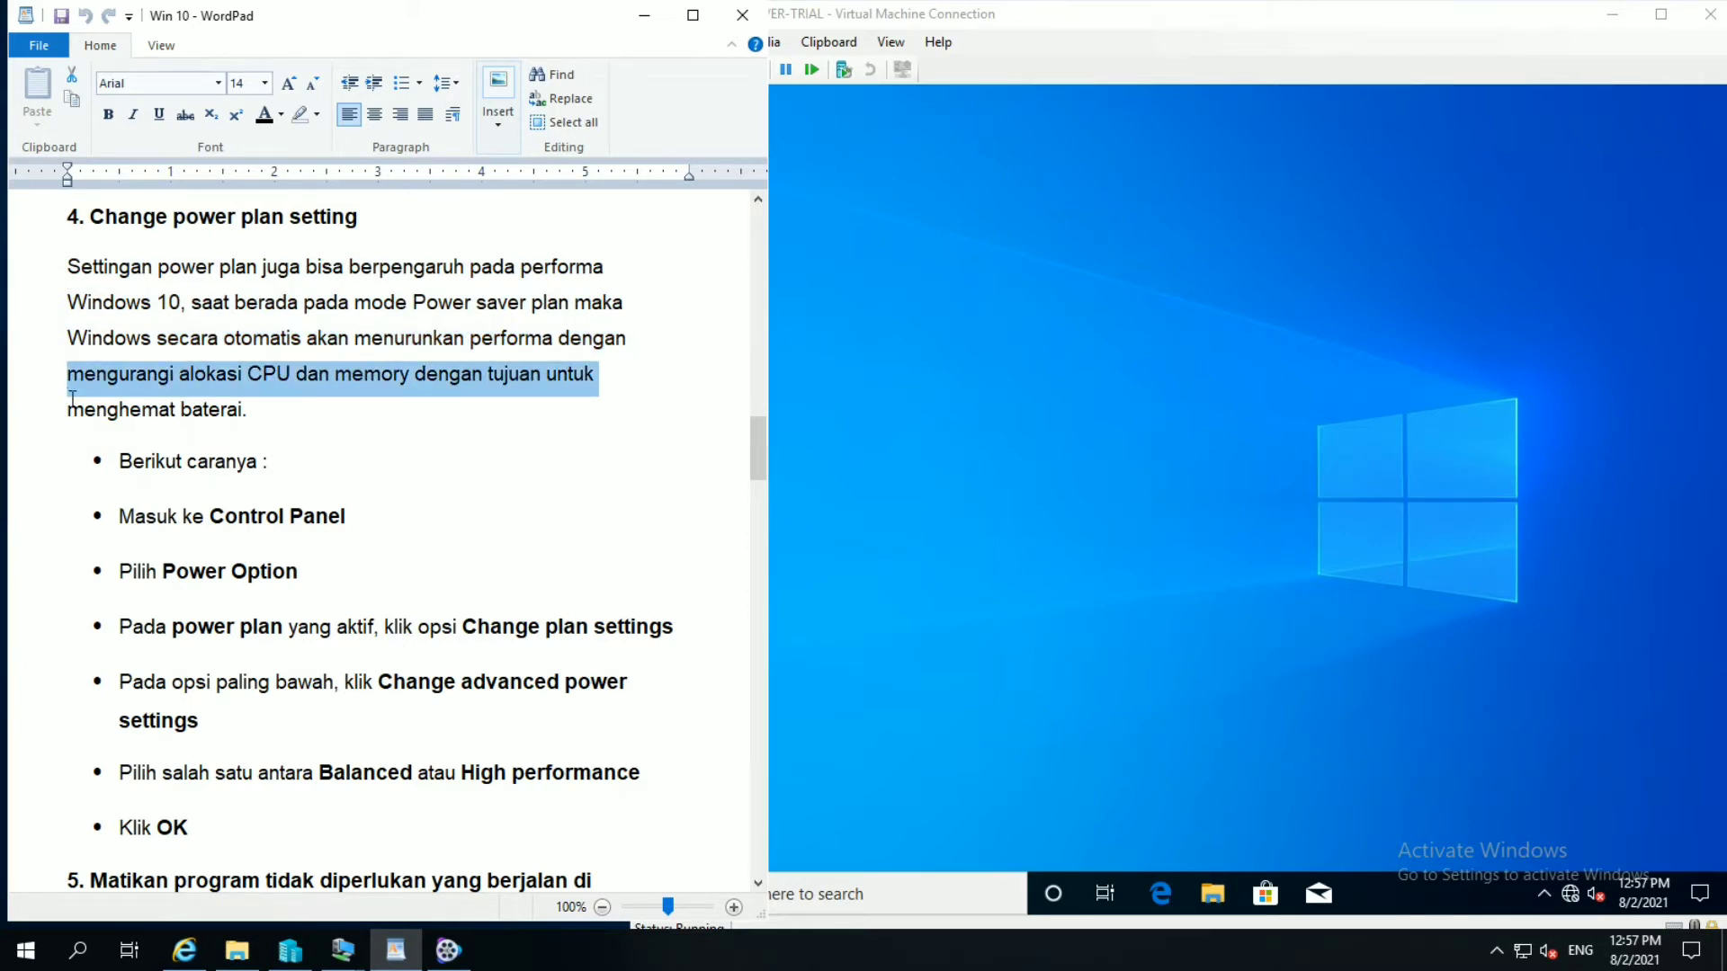
click(53, 419)
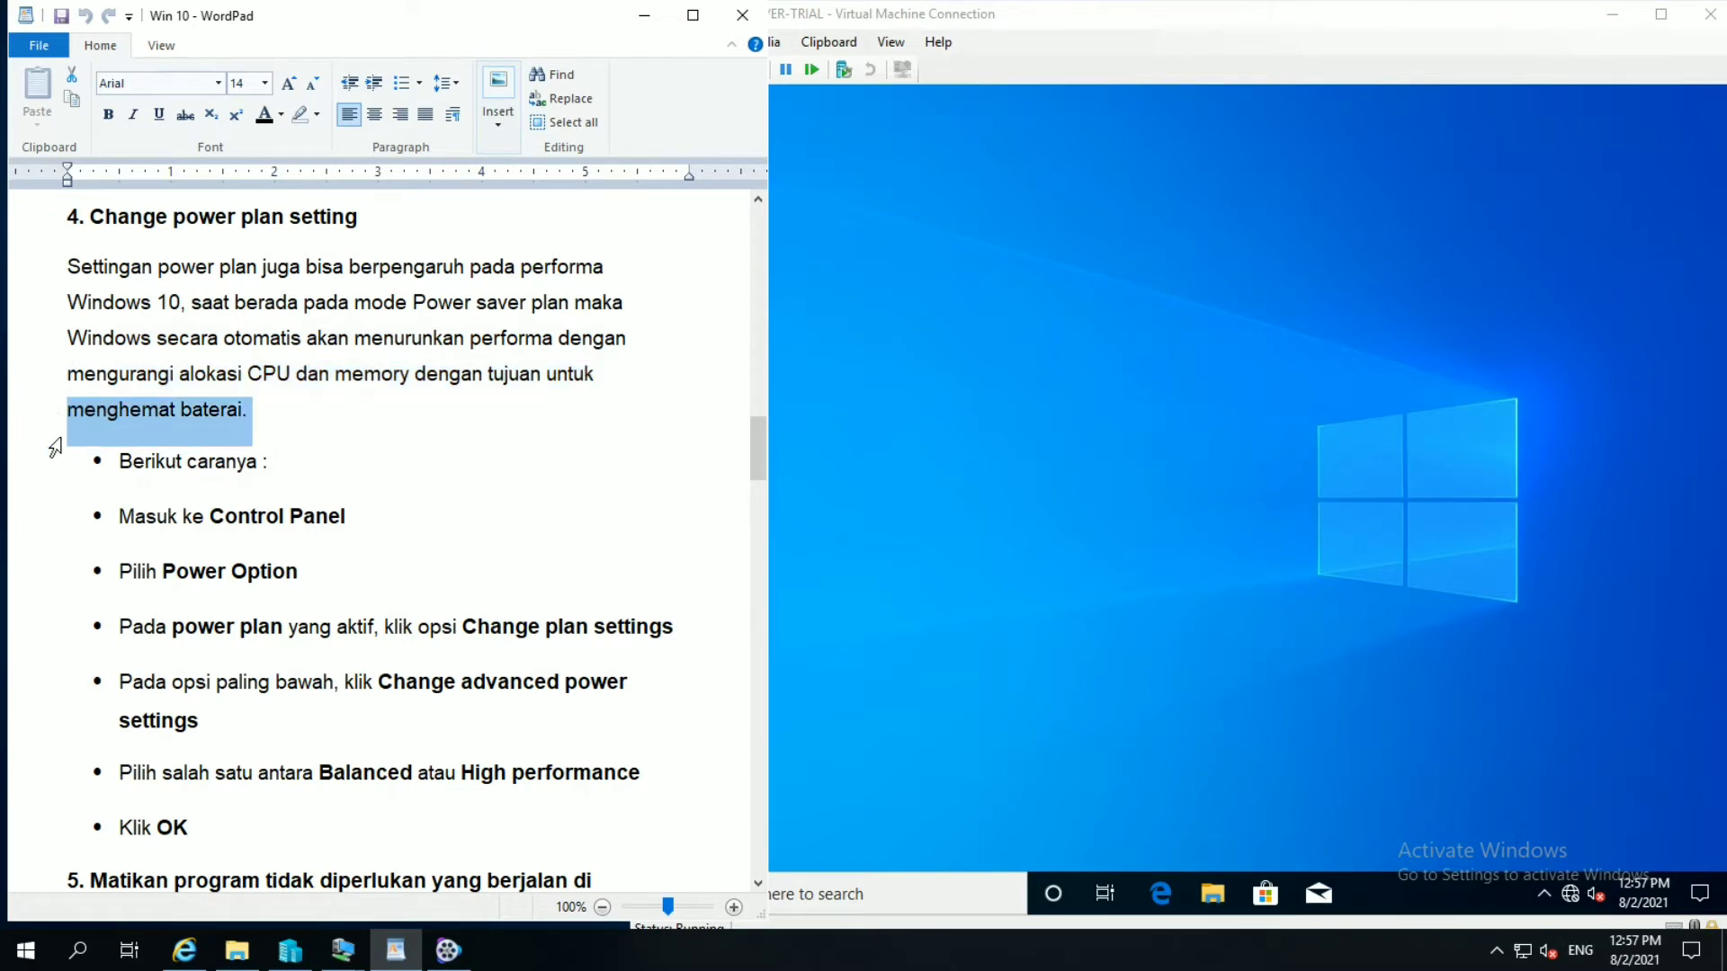
click(77, 480)
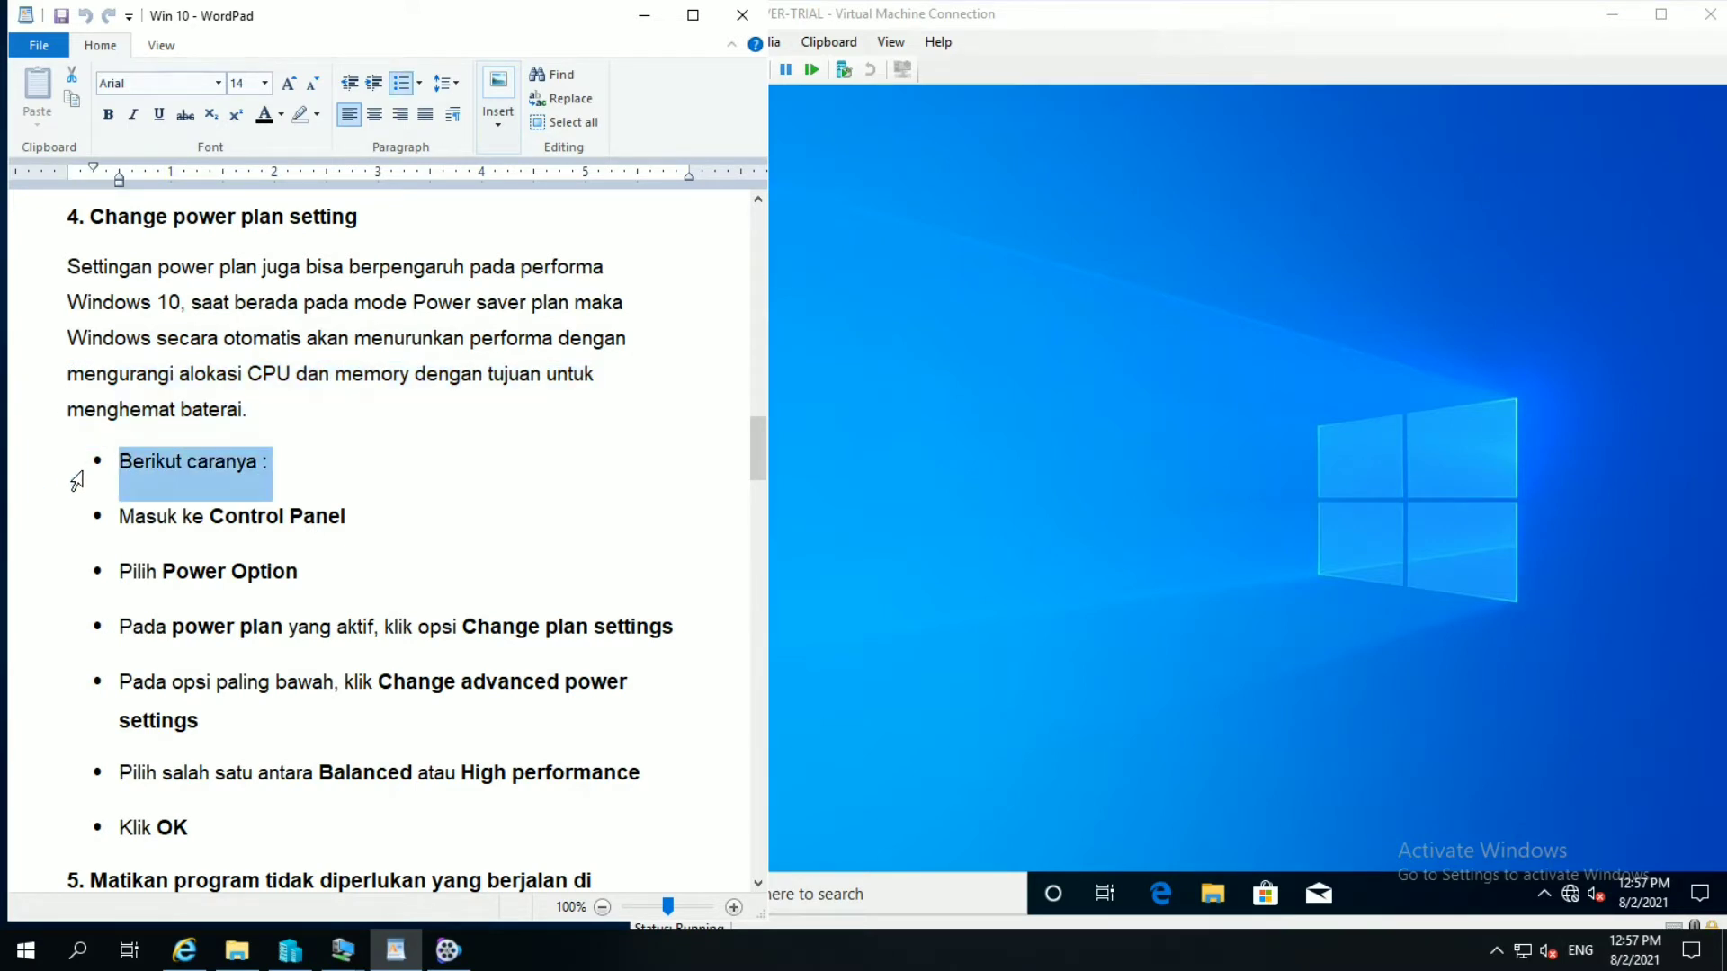
scroll(77, 480, down, 3)
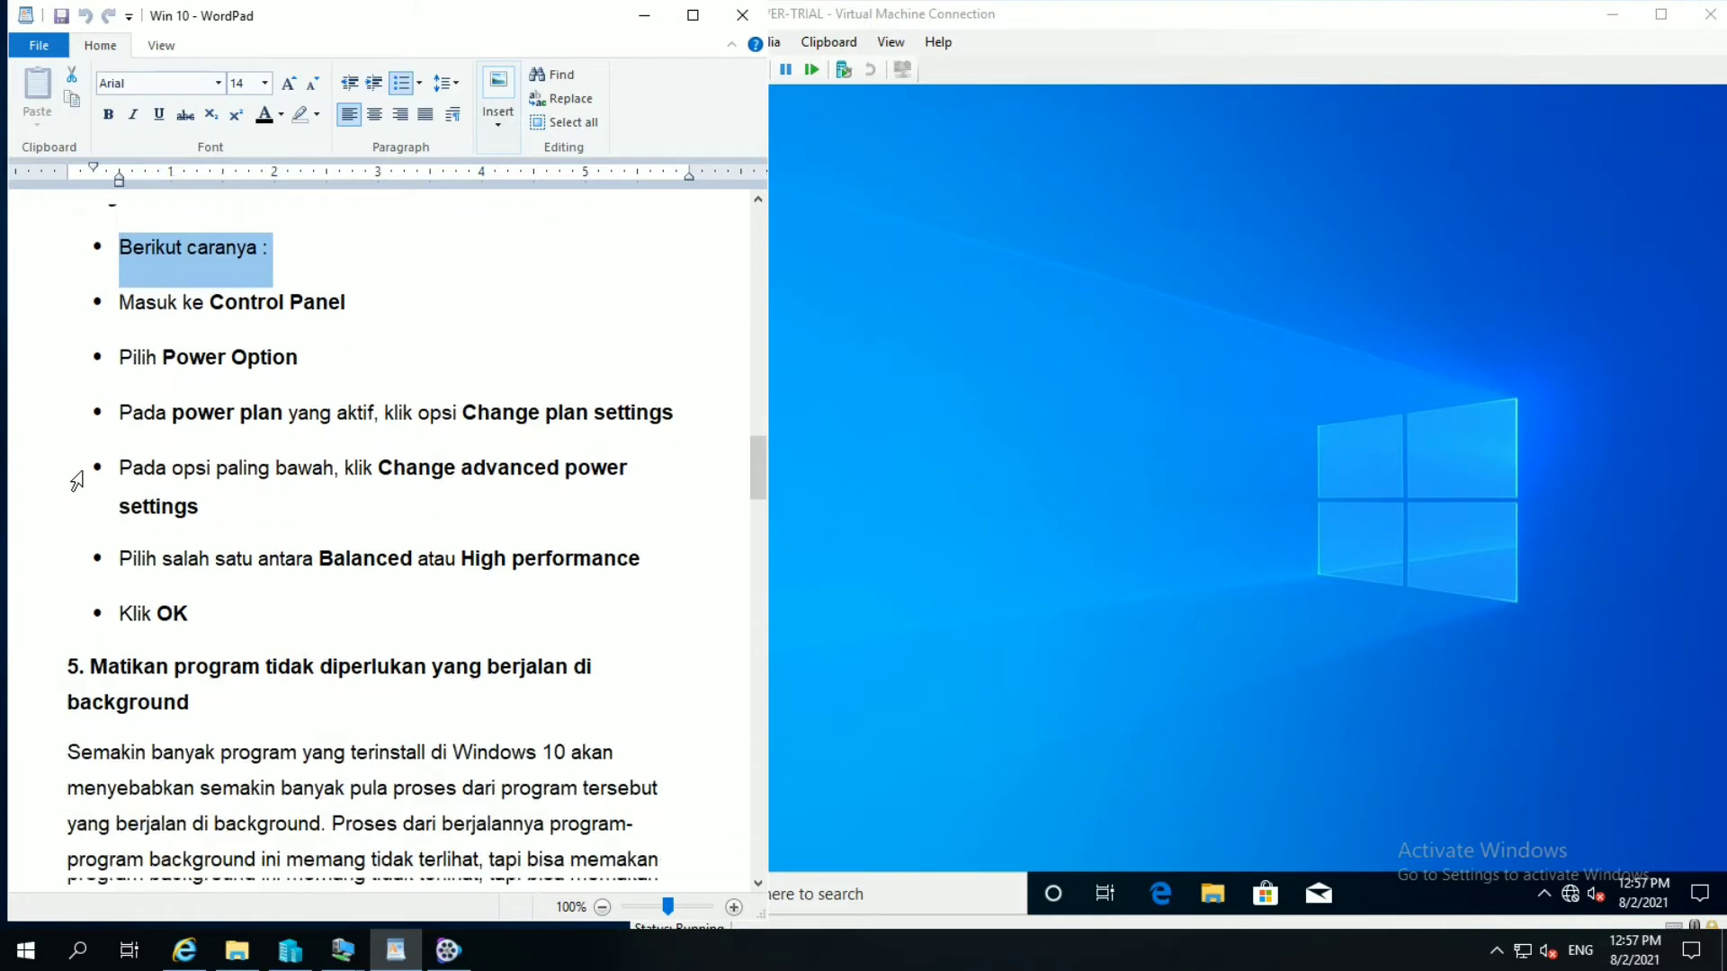
Step: Switch to the Client-PRC virtual machine, search Windows for "contr" and open Control Panel
click(977, 752)
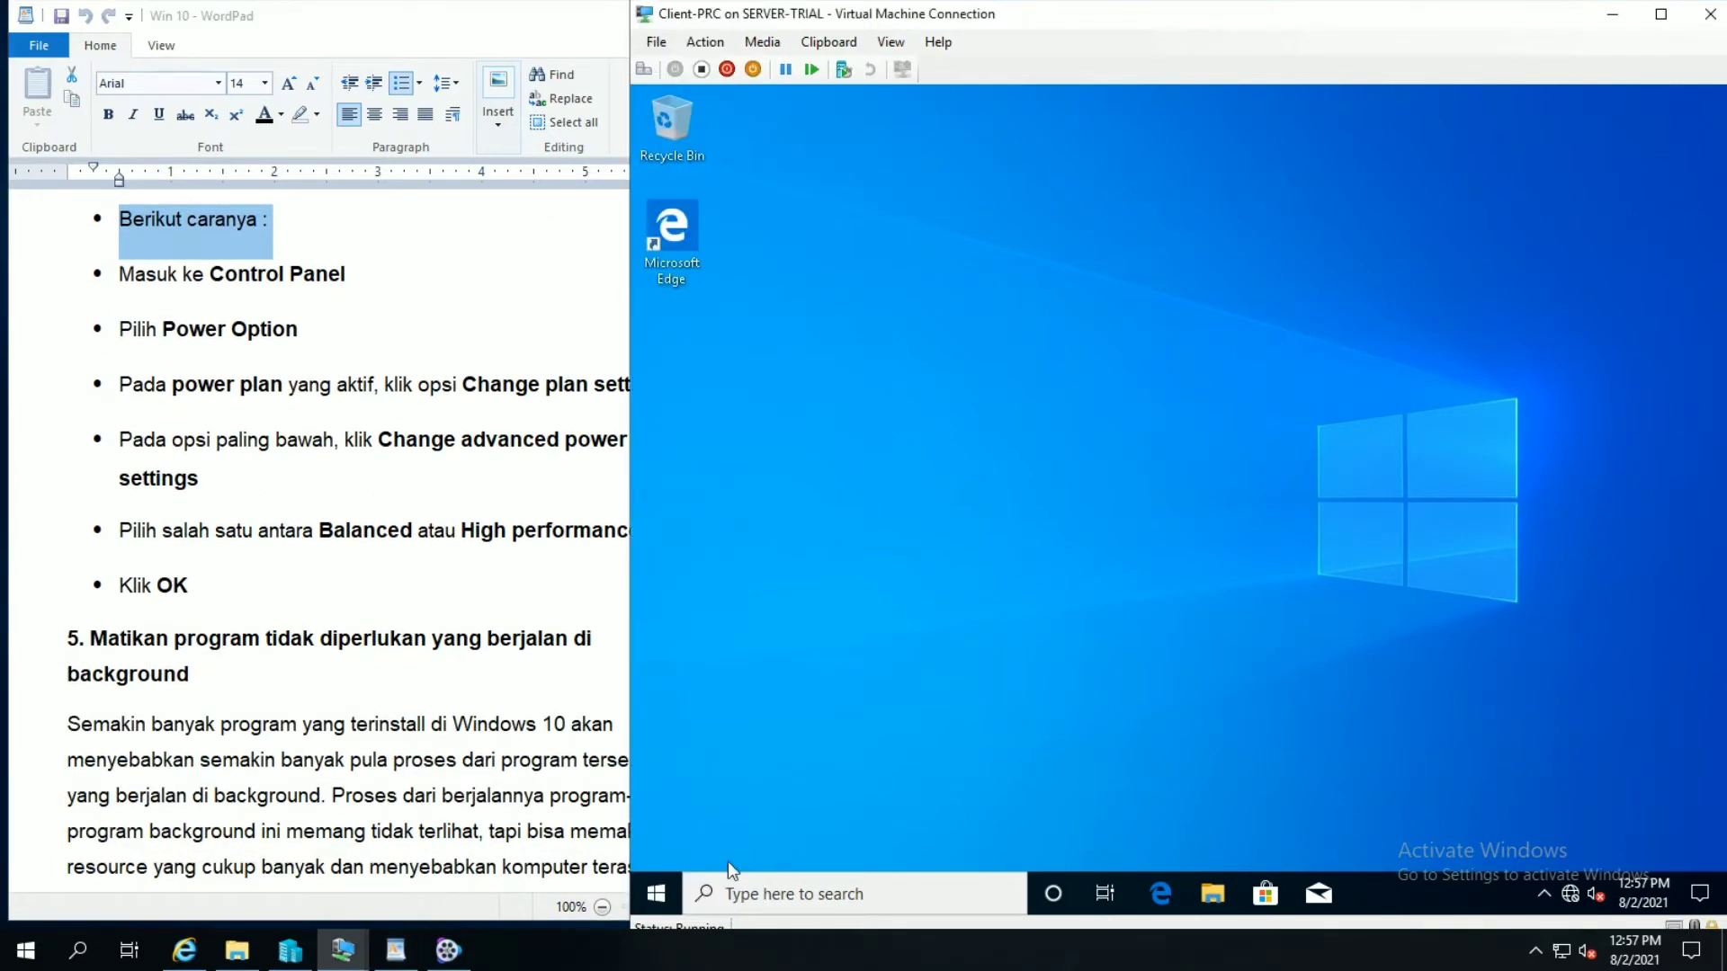
click(671, 888)
text(contr)
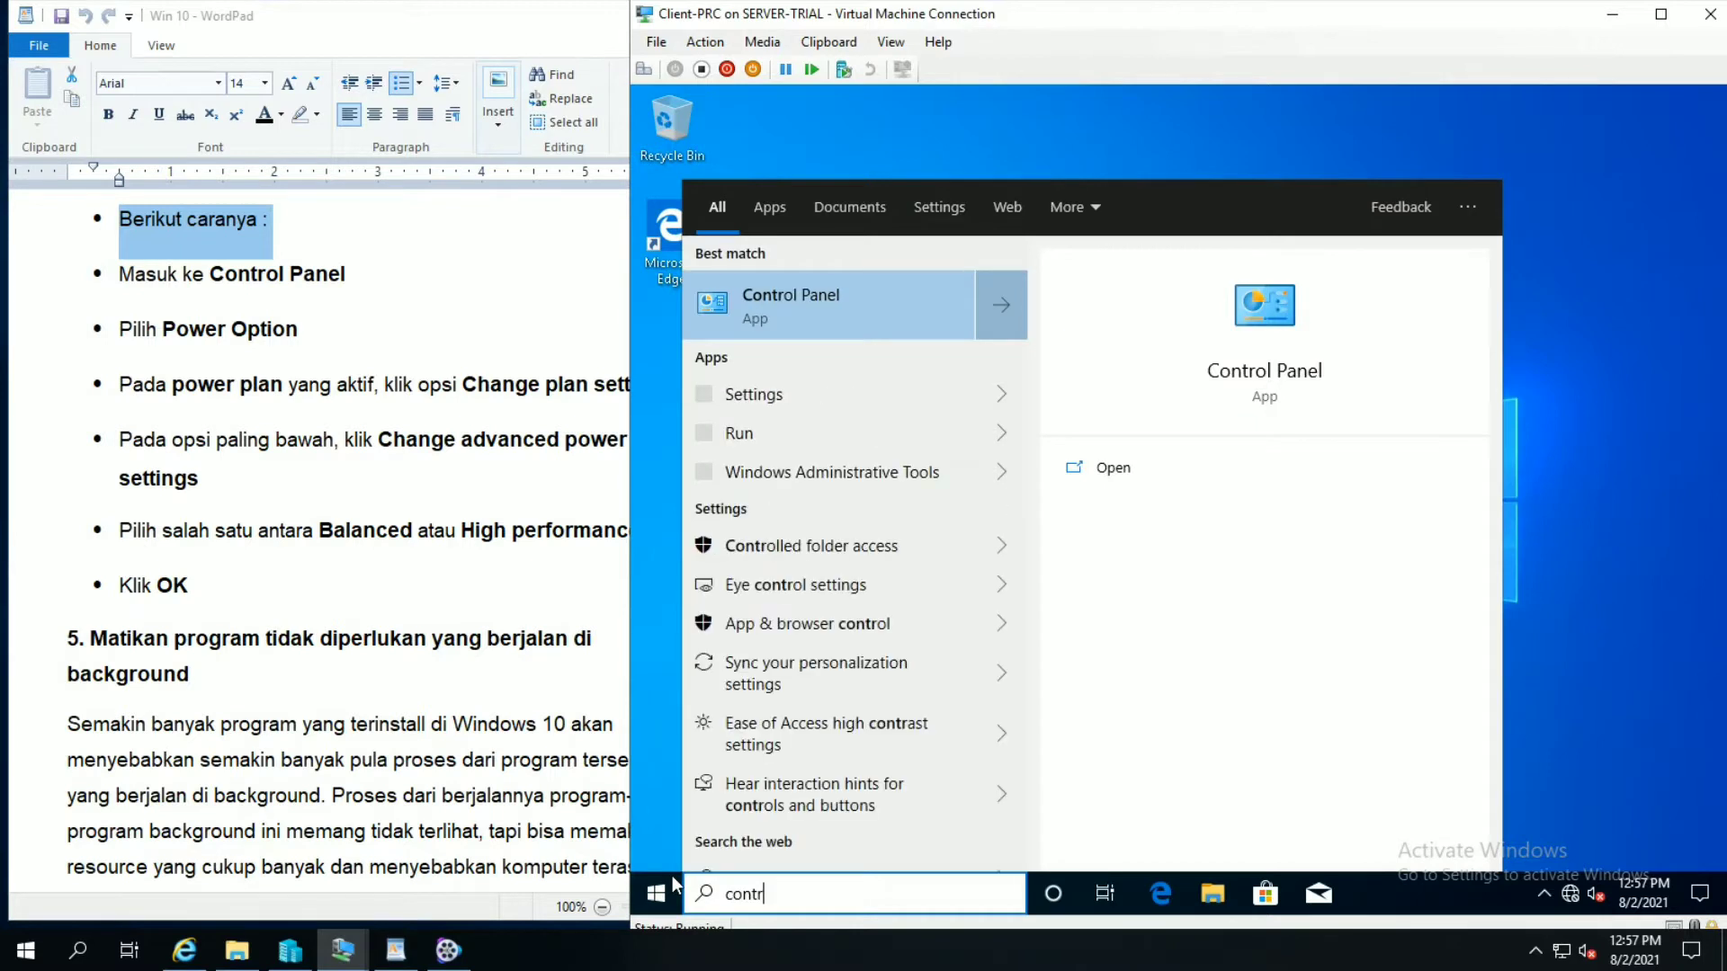
key(Return)
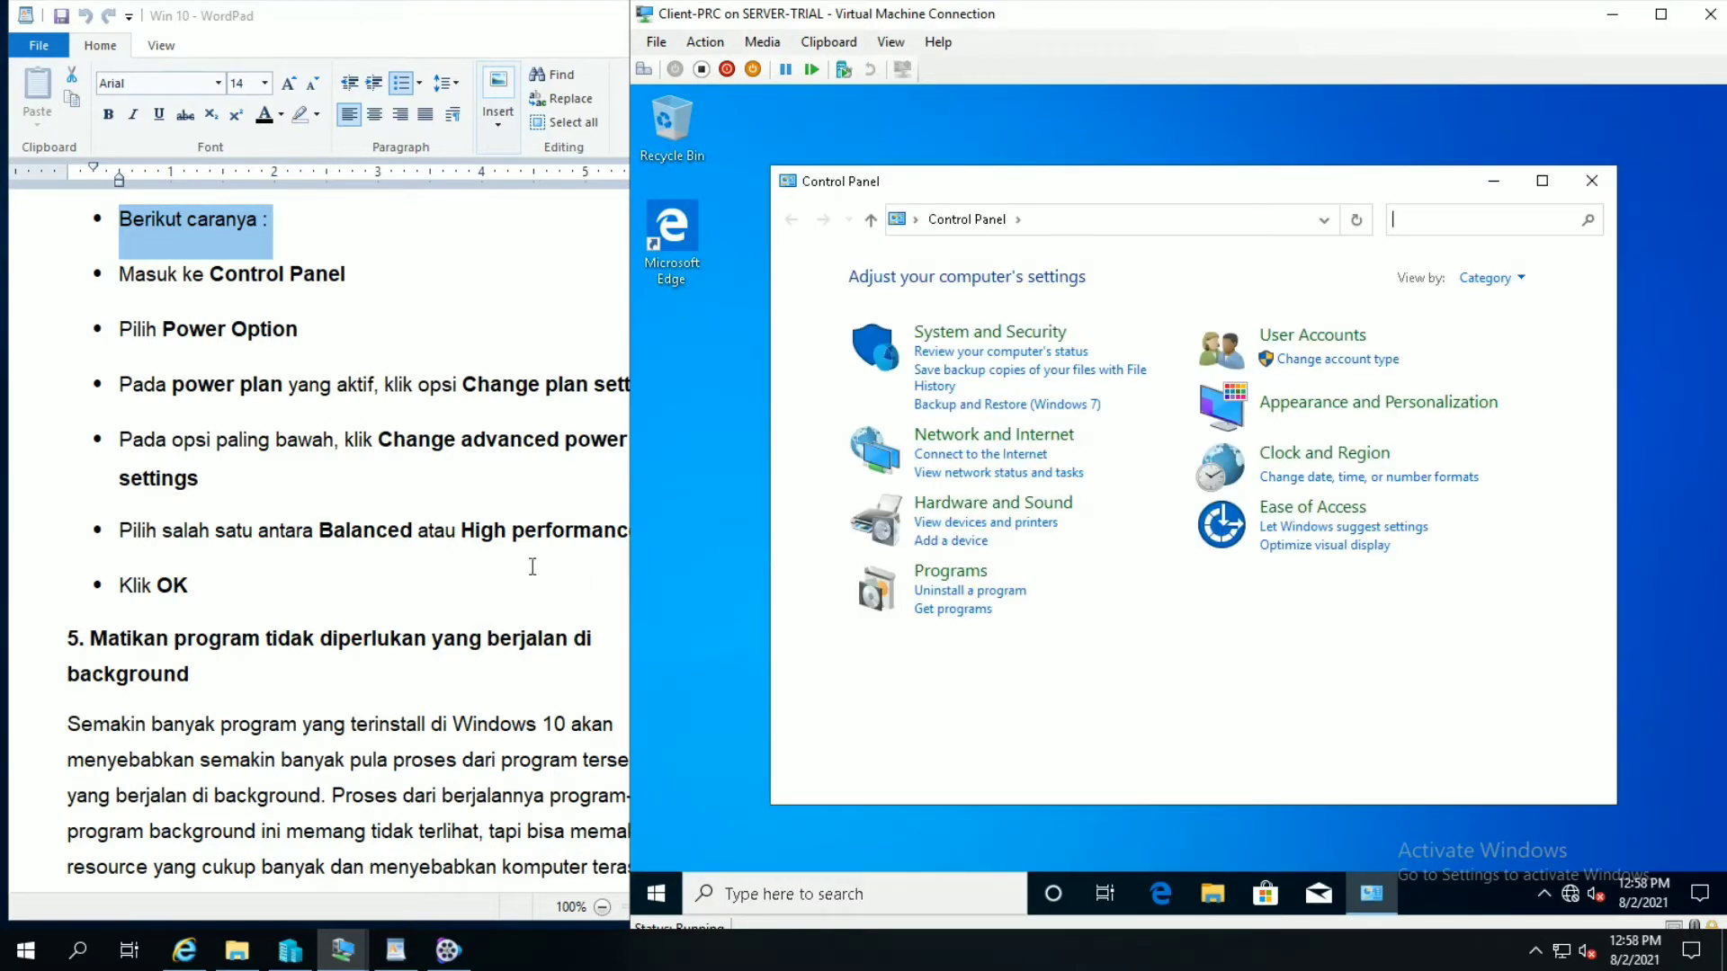
Step: Highlight the notes' instruction to choose Power Option, which follows the Control Panel line
click(80, 284)
click(79, 283)
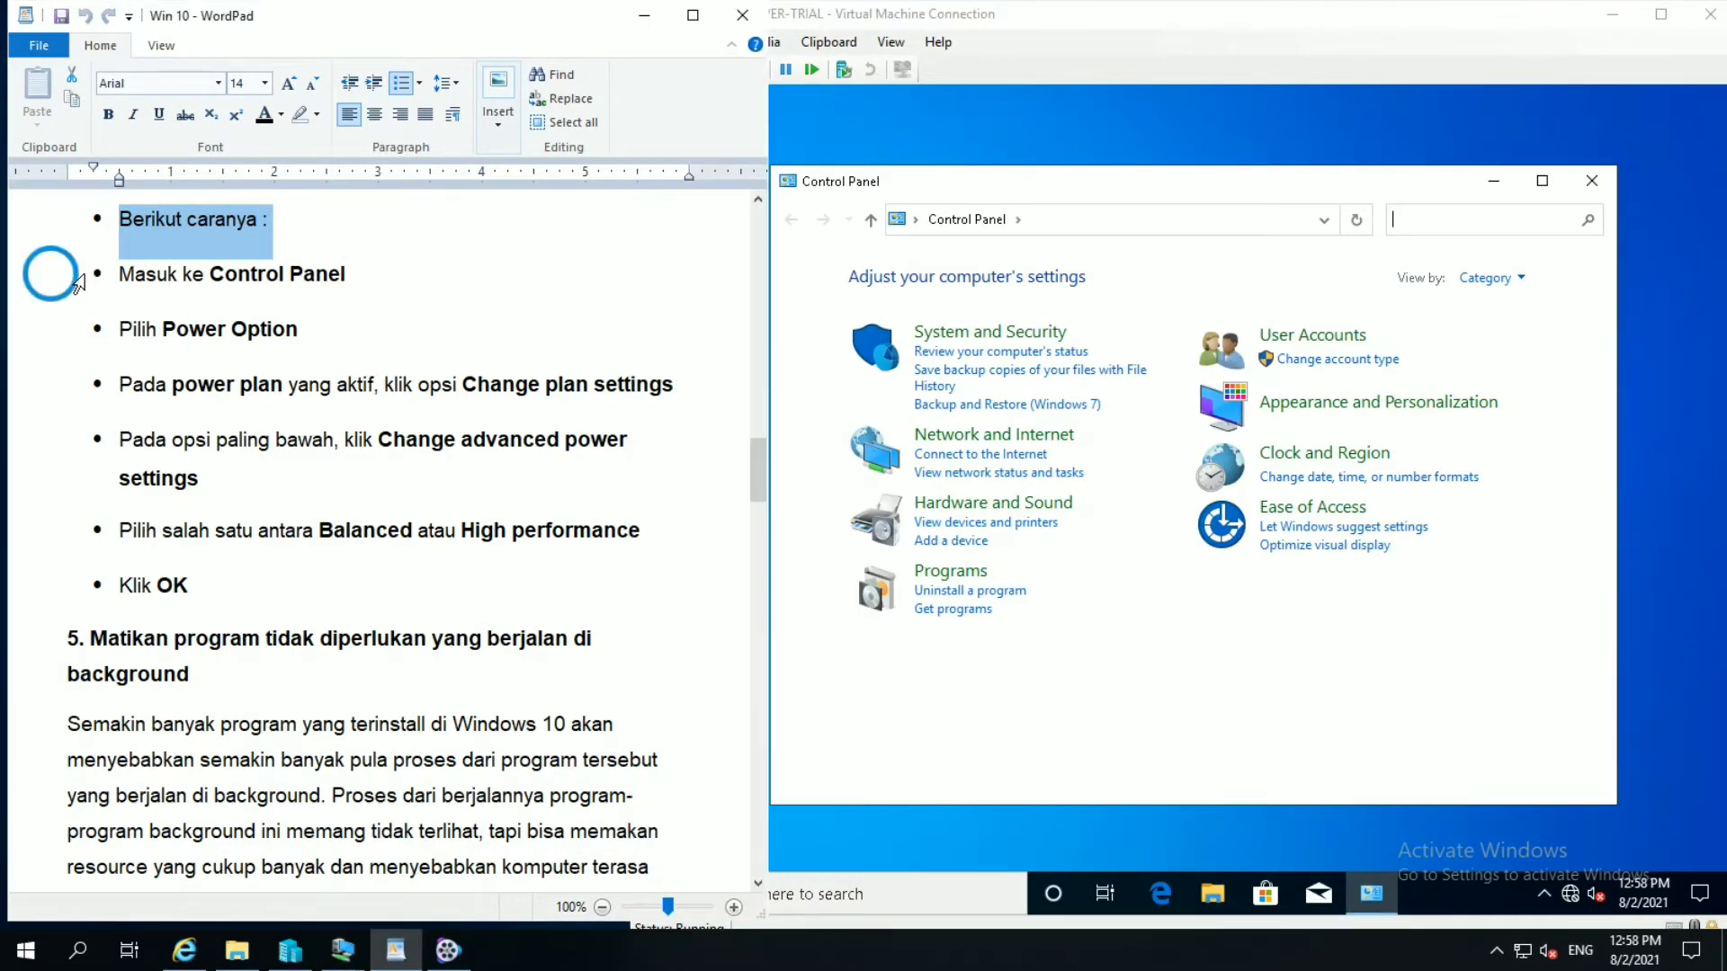
click(71, 330)
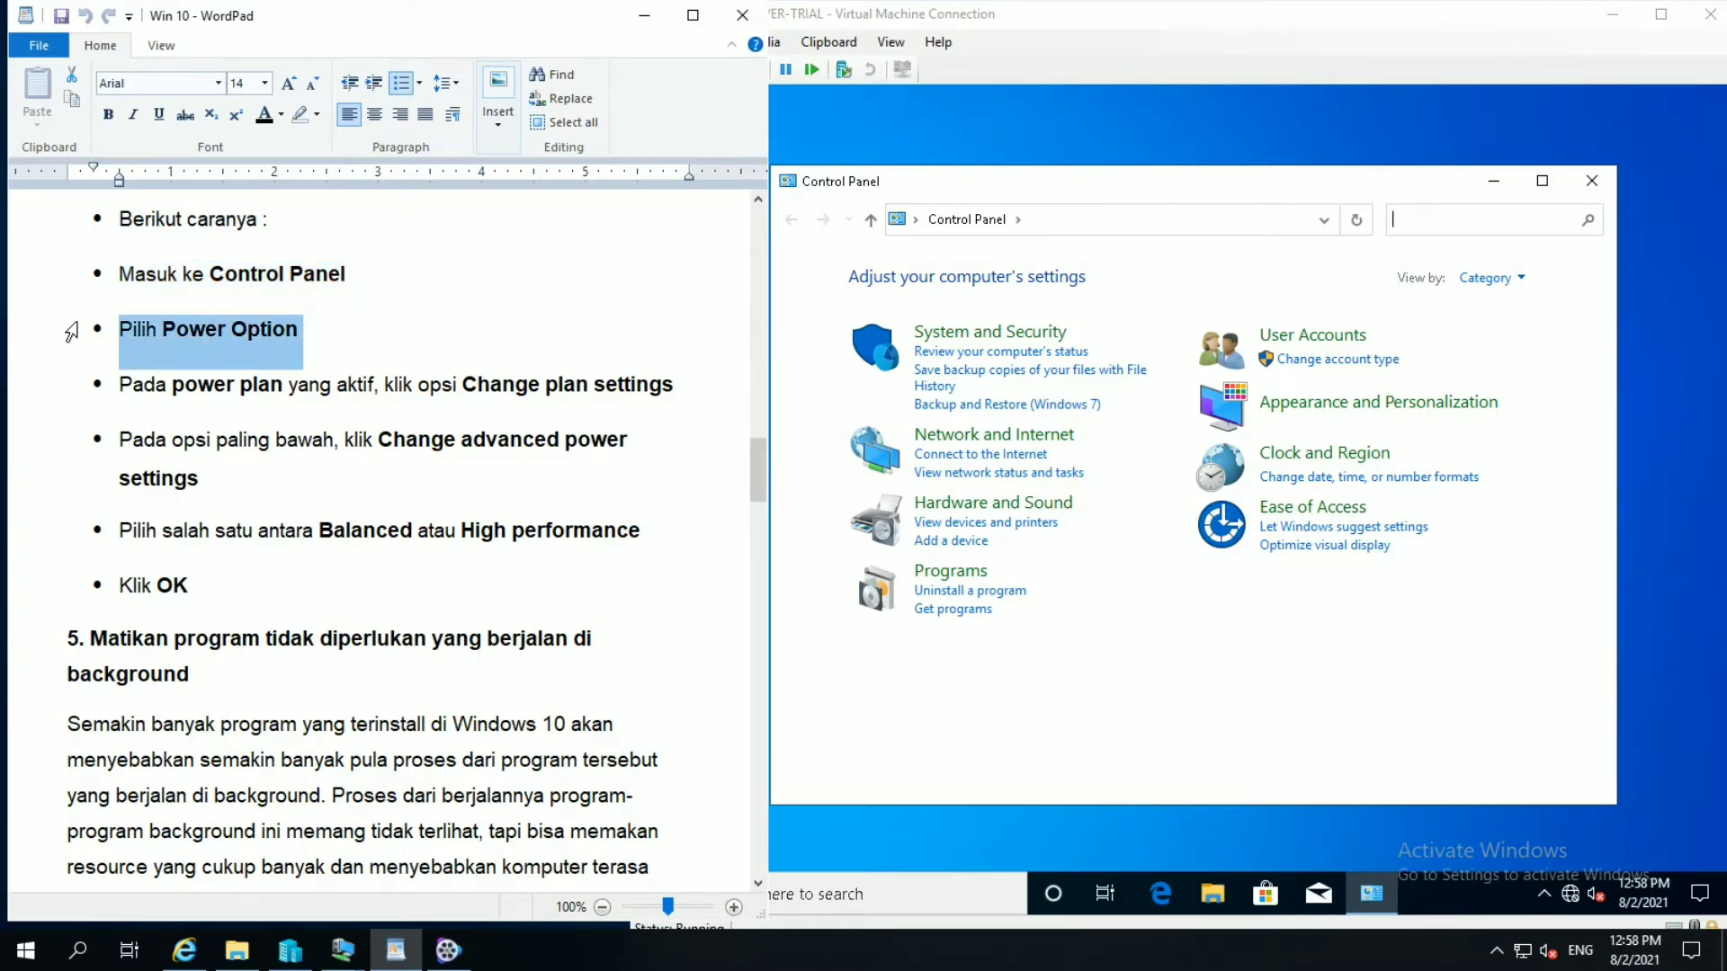
Step: Search the virtual machine's Control Panel for "power" and open Power Options
click(1046, 718)
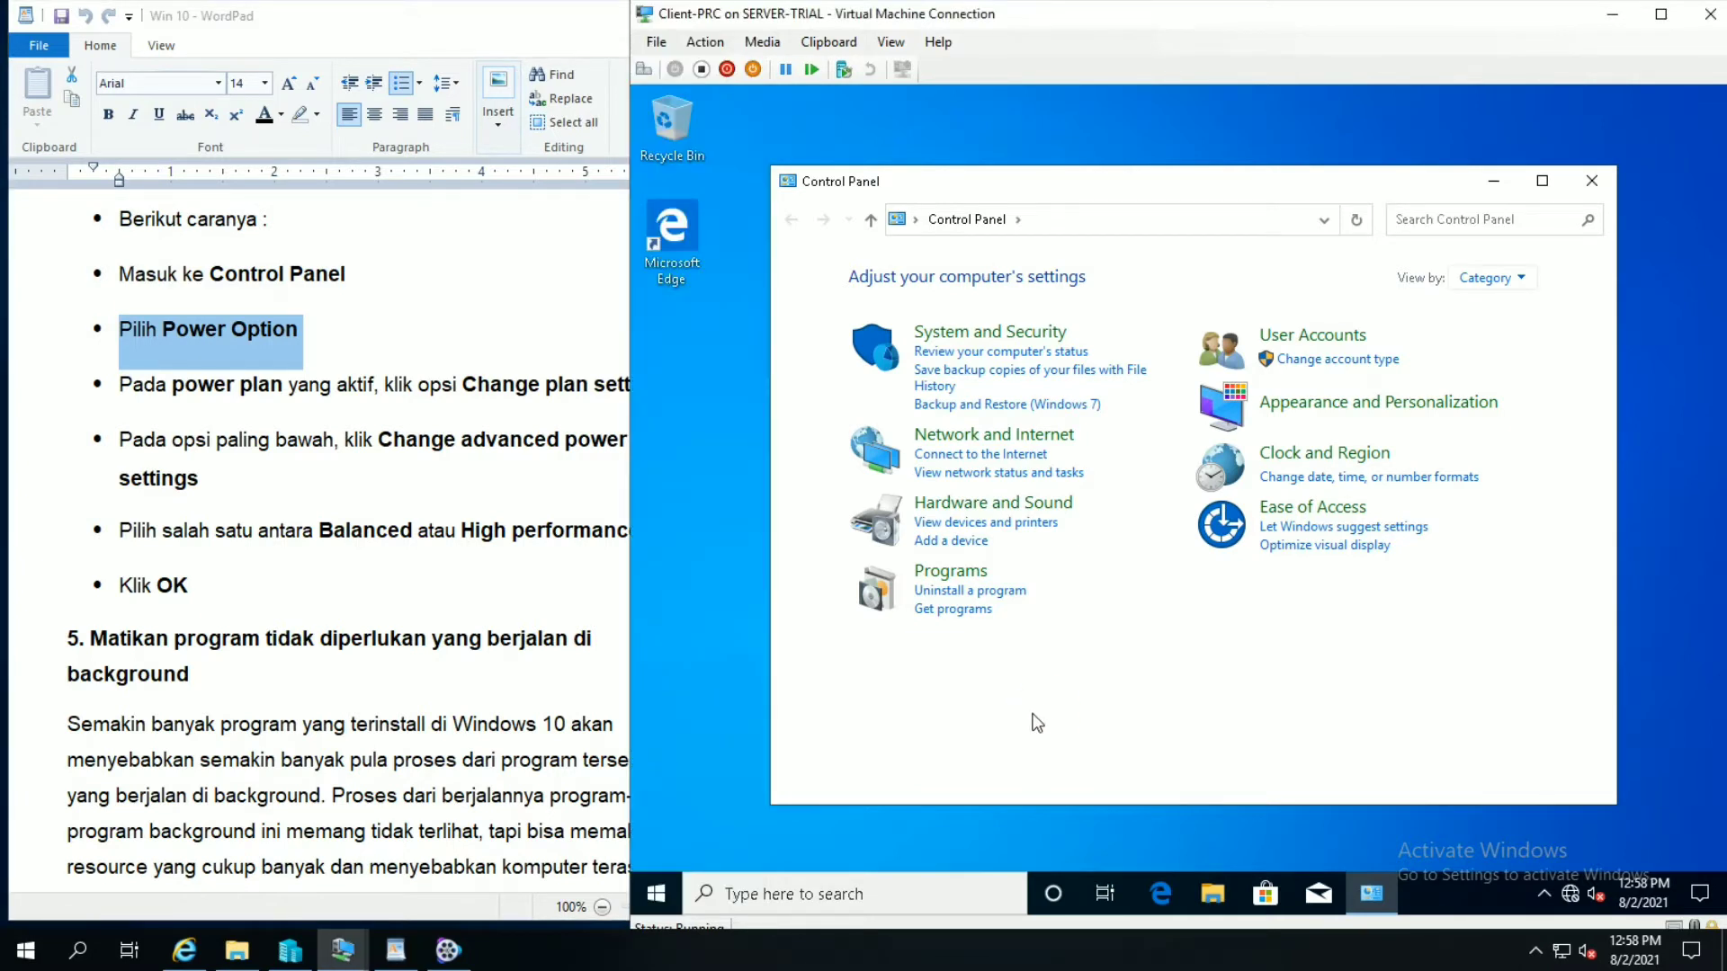
click(1425, 222)
text(power)
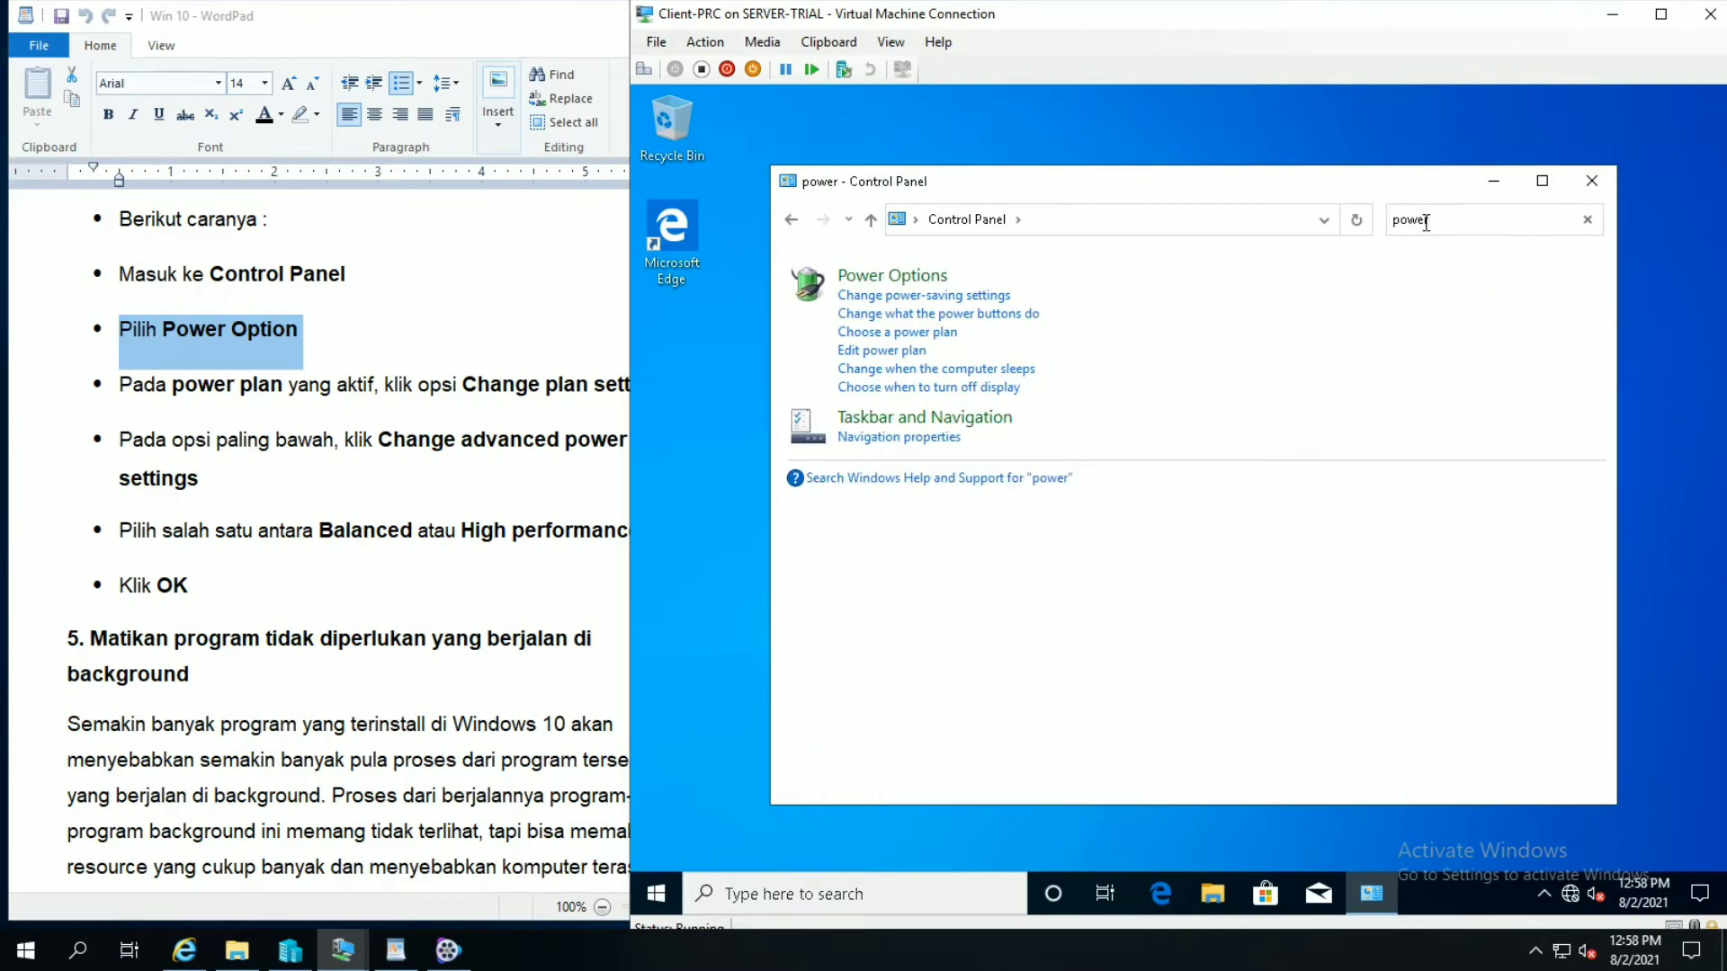
click(877, 286)
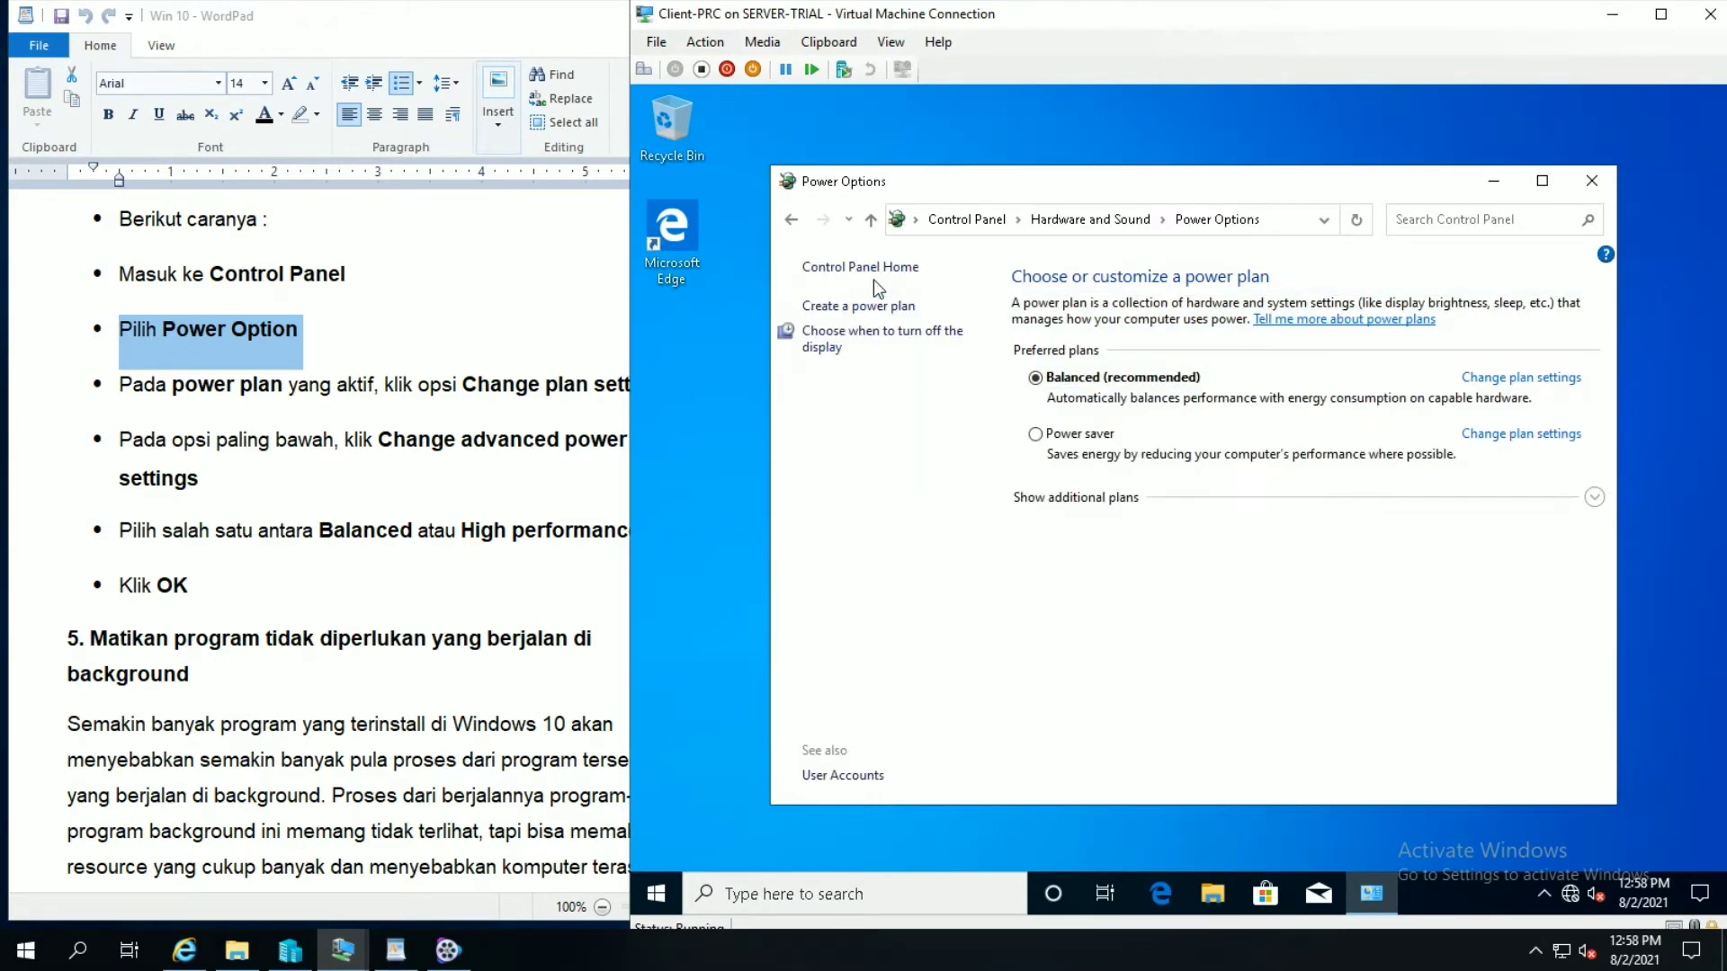
Step: Highlight the notes' Change plan settings instruction and open the plan settings of the Balanced power plan in the virtual machine
click(66, 389)
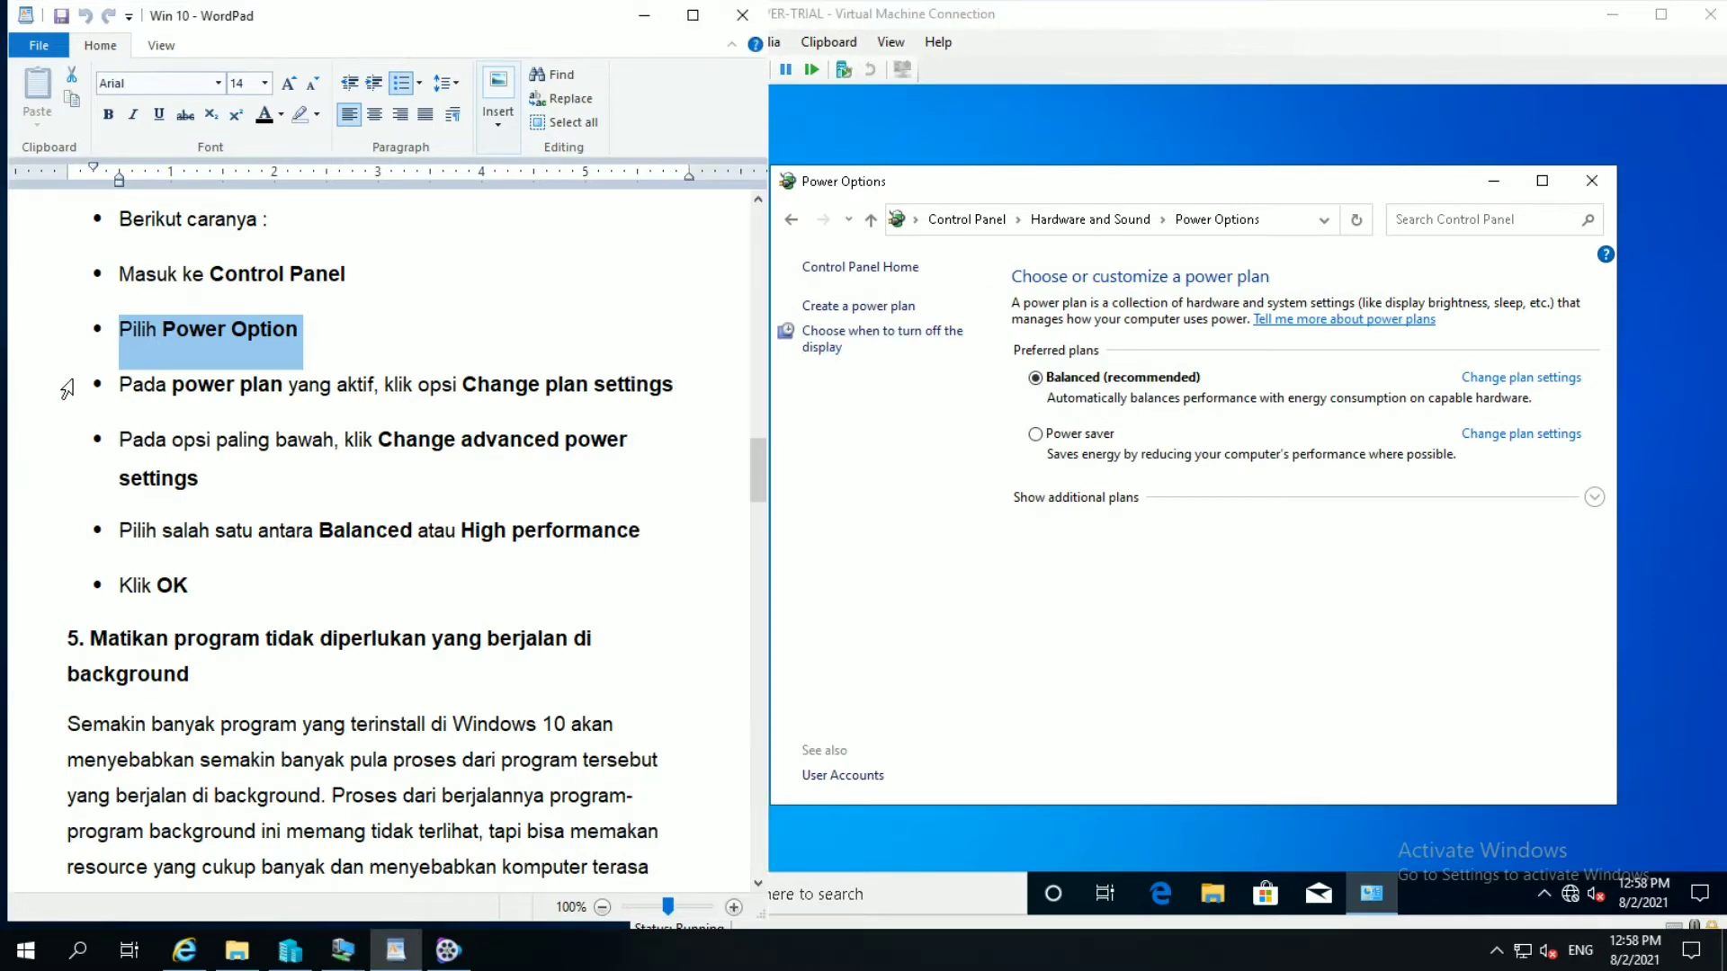
click(67, 389)
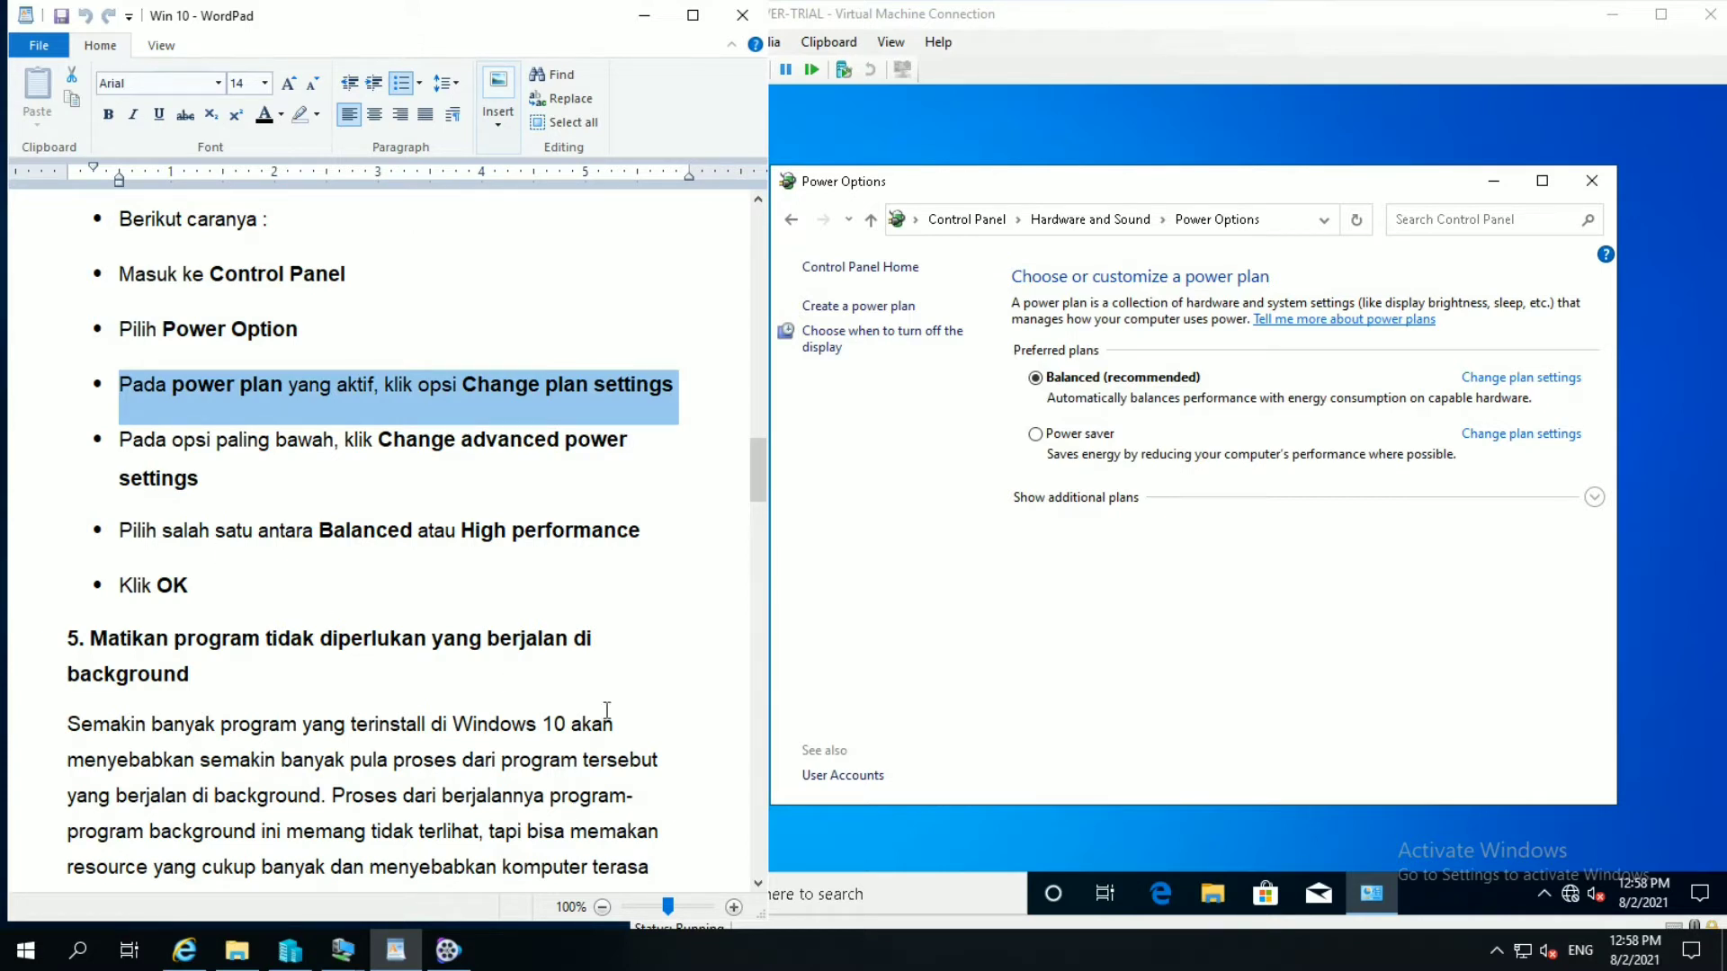
click(1543, 385)
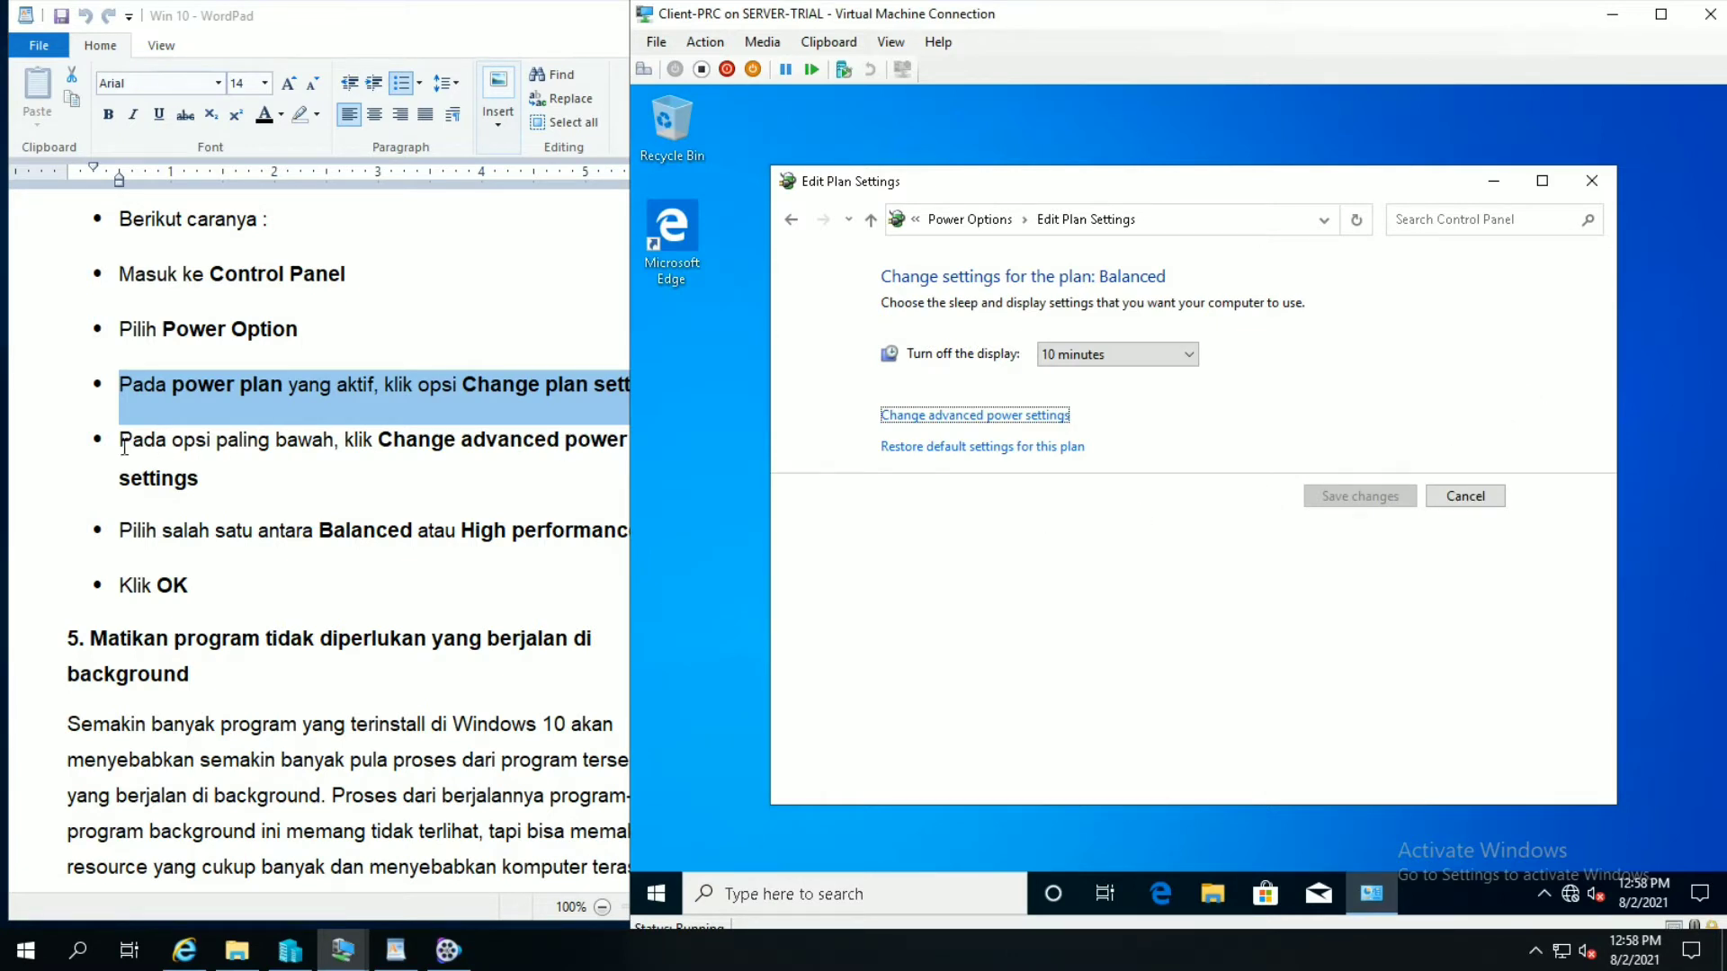
Step: Highlight the notes' Change advanced power settings instruction and open the advanced power settings in the virtual machine
click(73, 444)
click(70, 445)
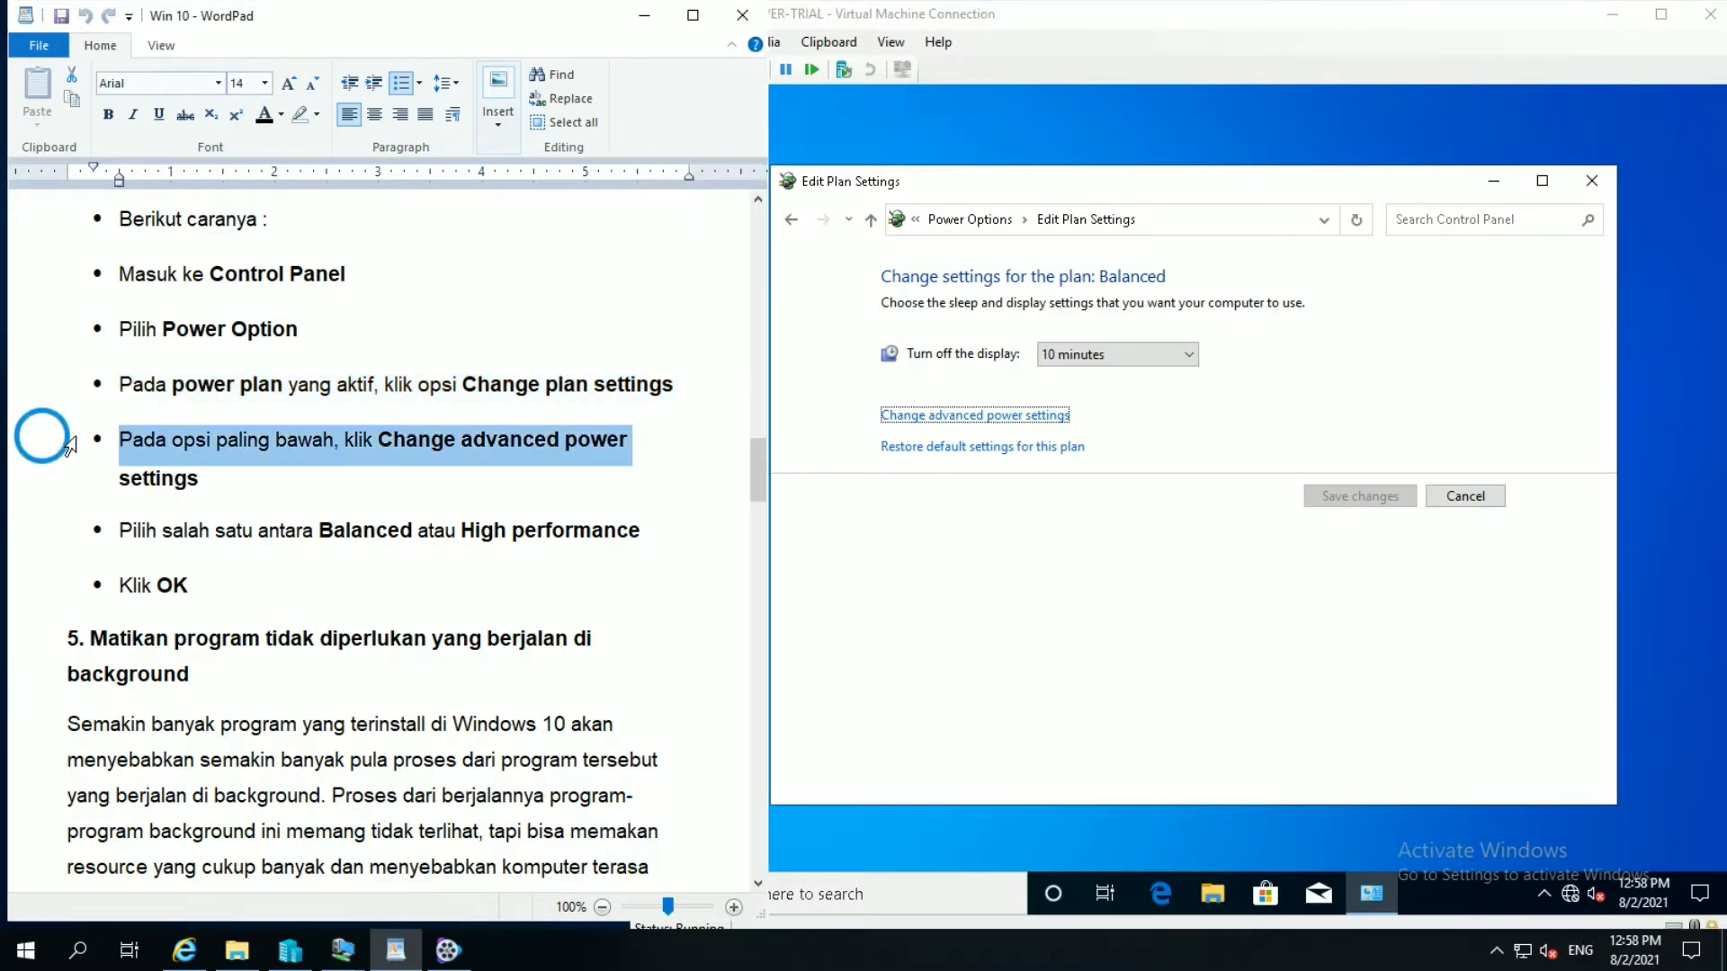
drag(70, 445, 75, 479)
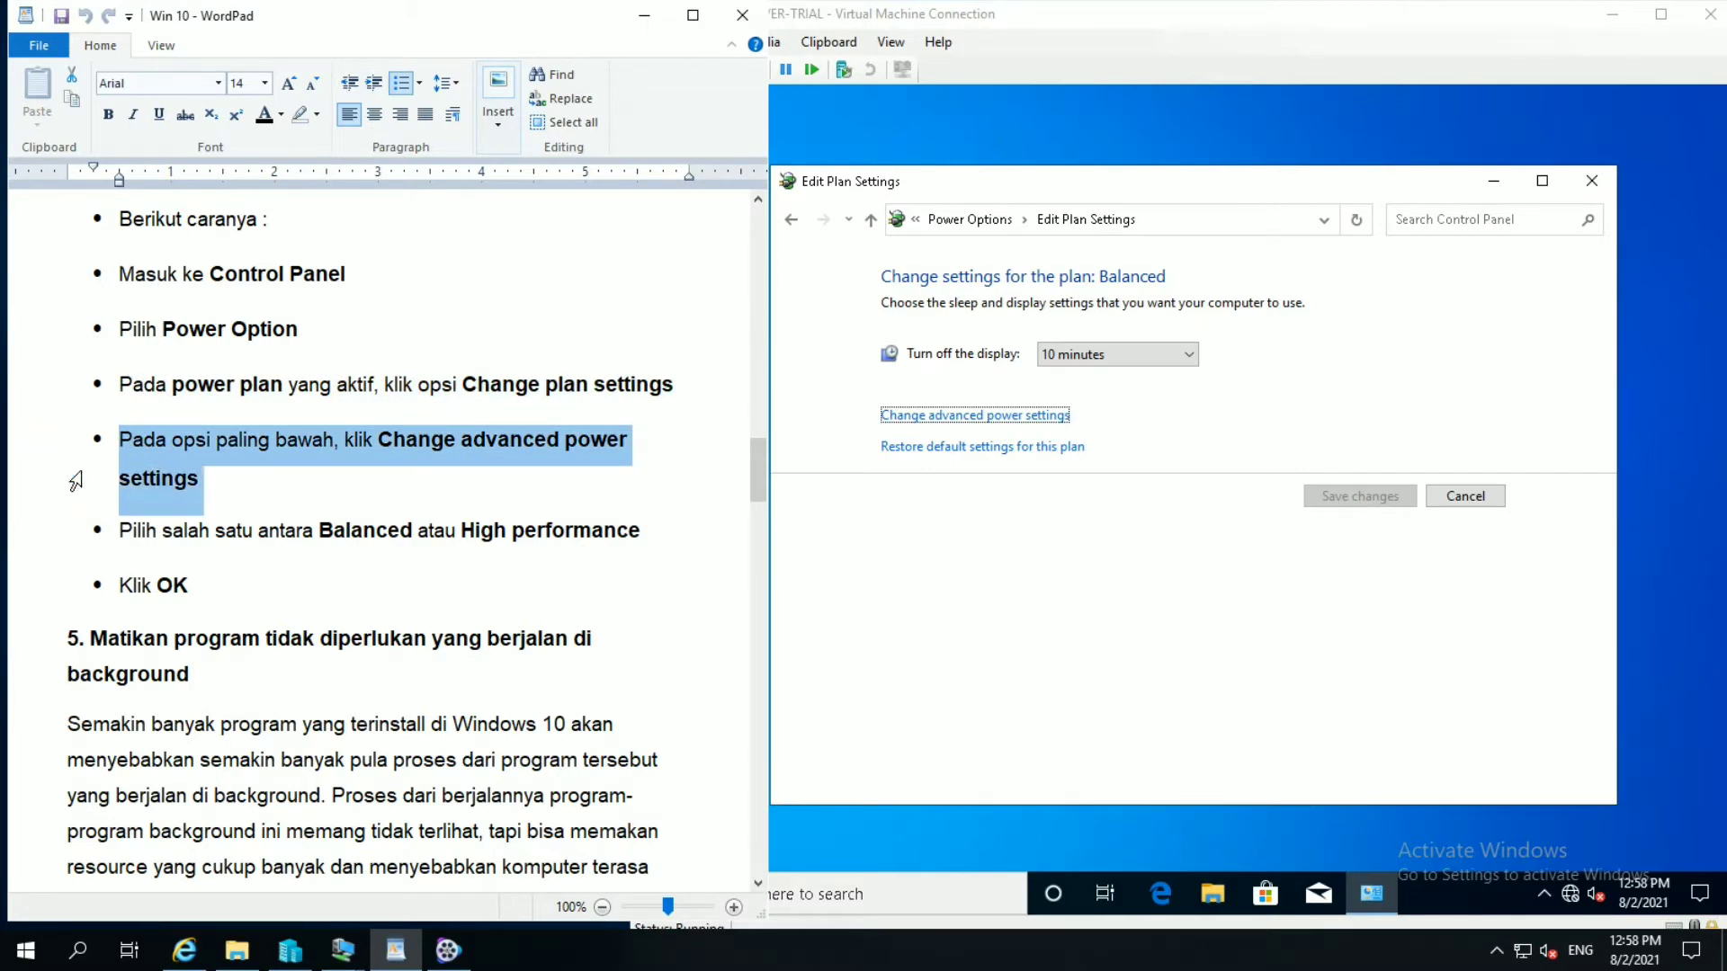
click(913, 540)
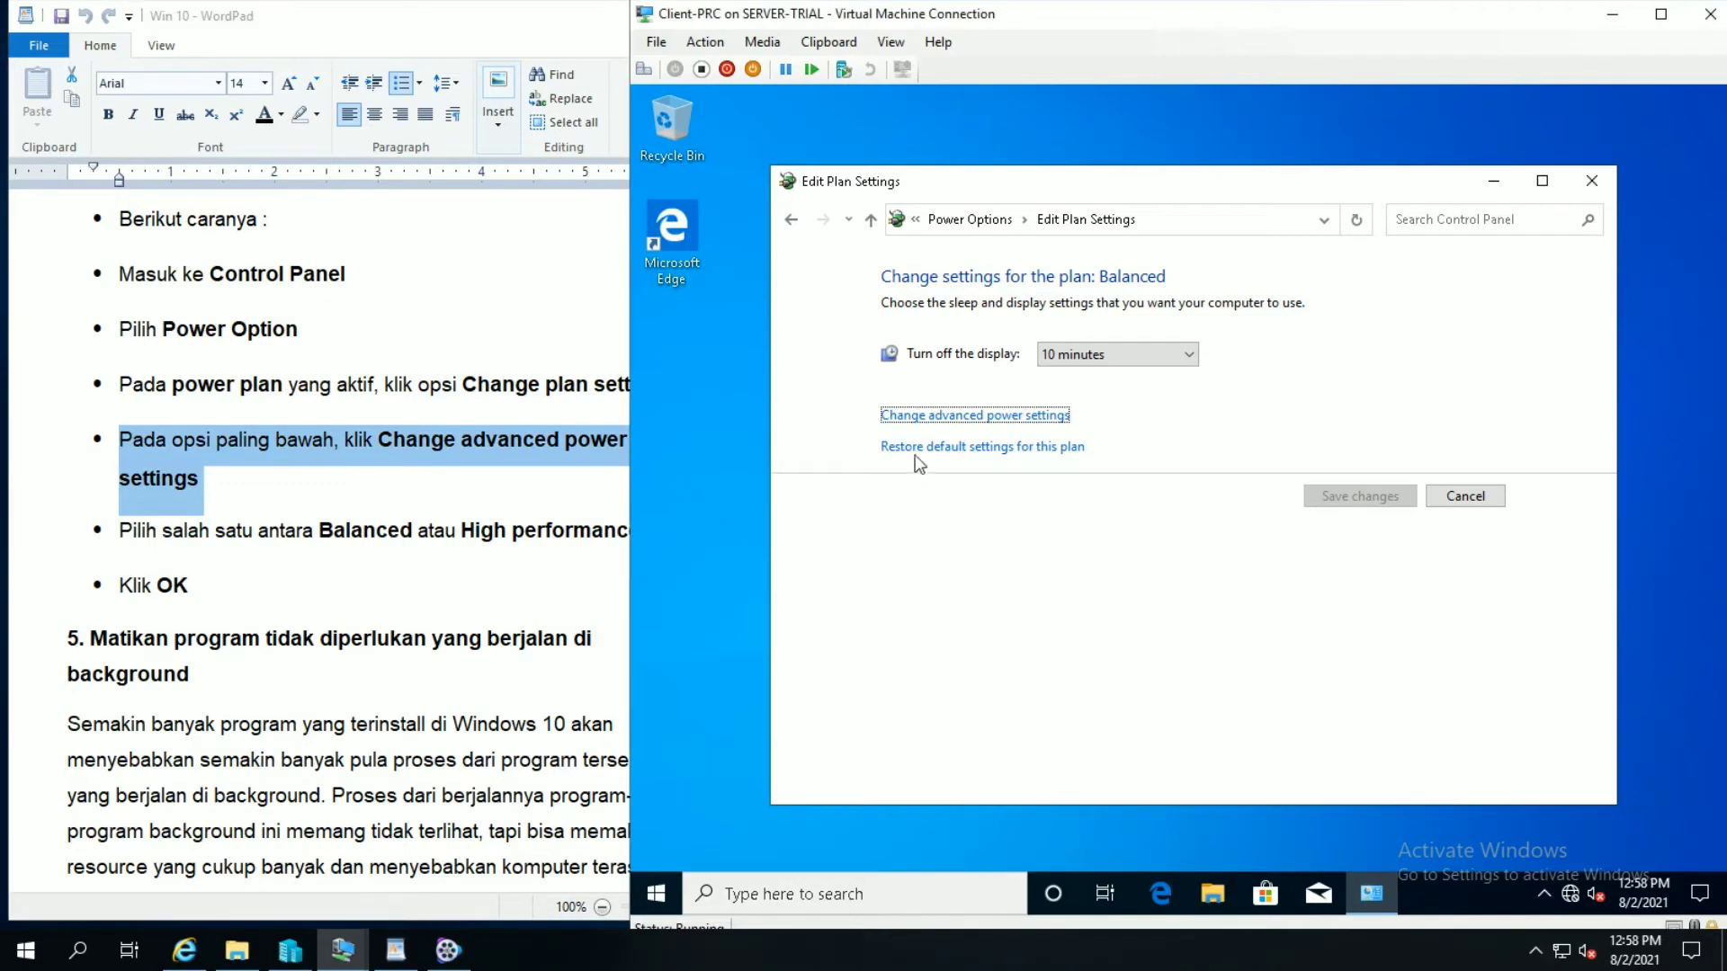
click(931, 421)
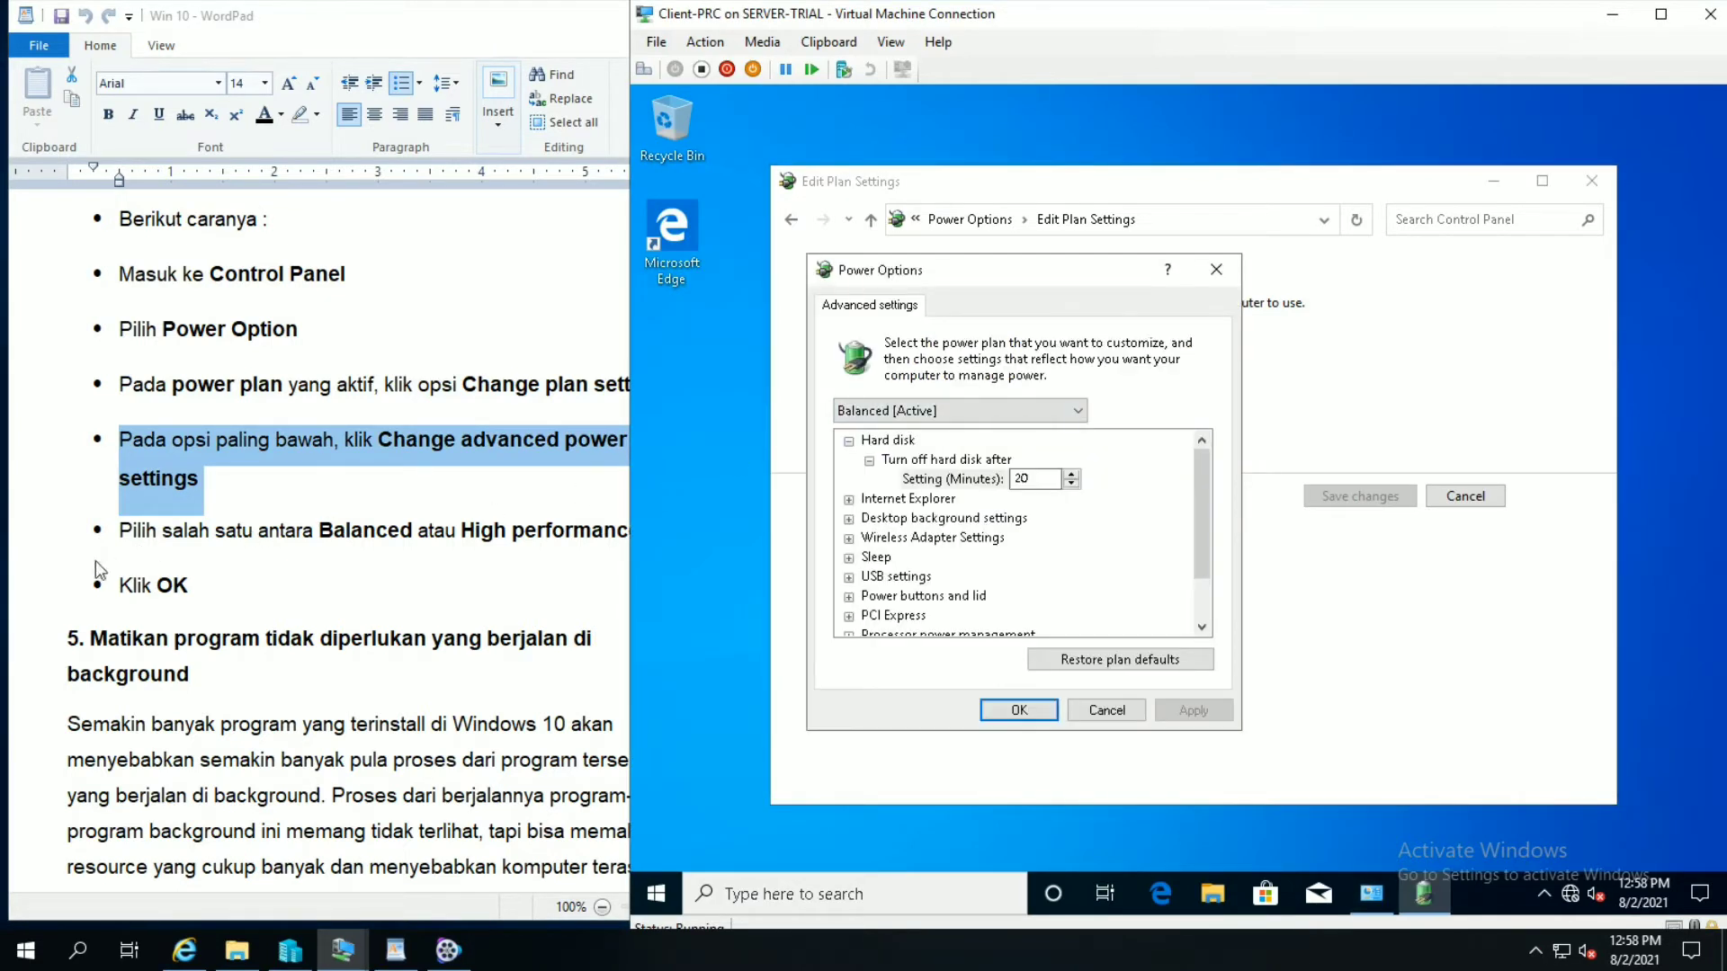
Step: Highlight the notes' Balanced or High performance instruction, choose High performance in the advanced power settings, confirm, and close the plan settings window
click(77, 543)
click(76, 543)
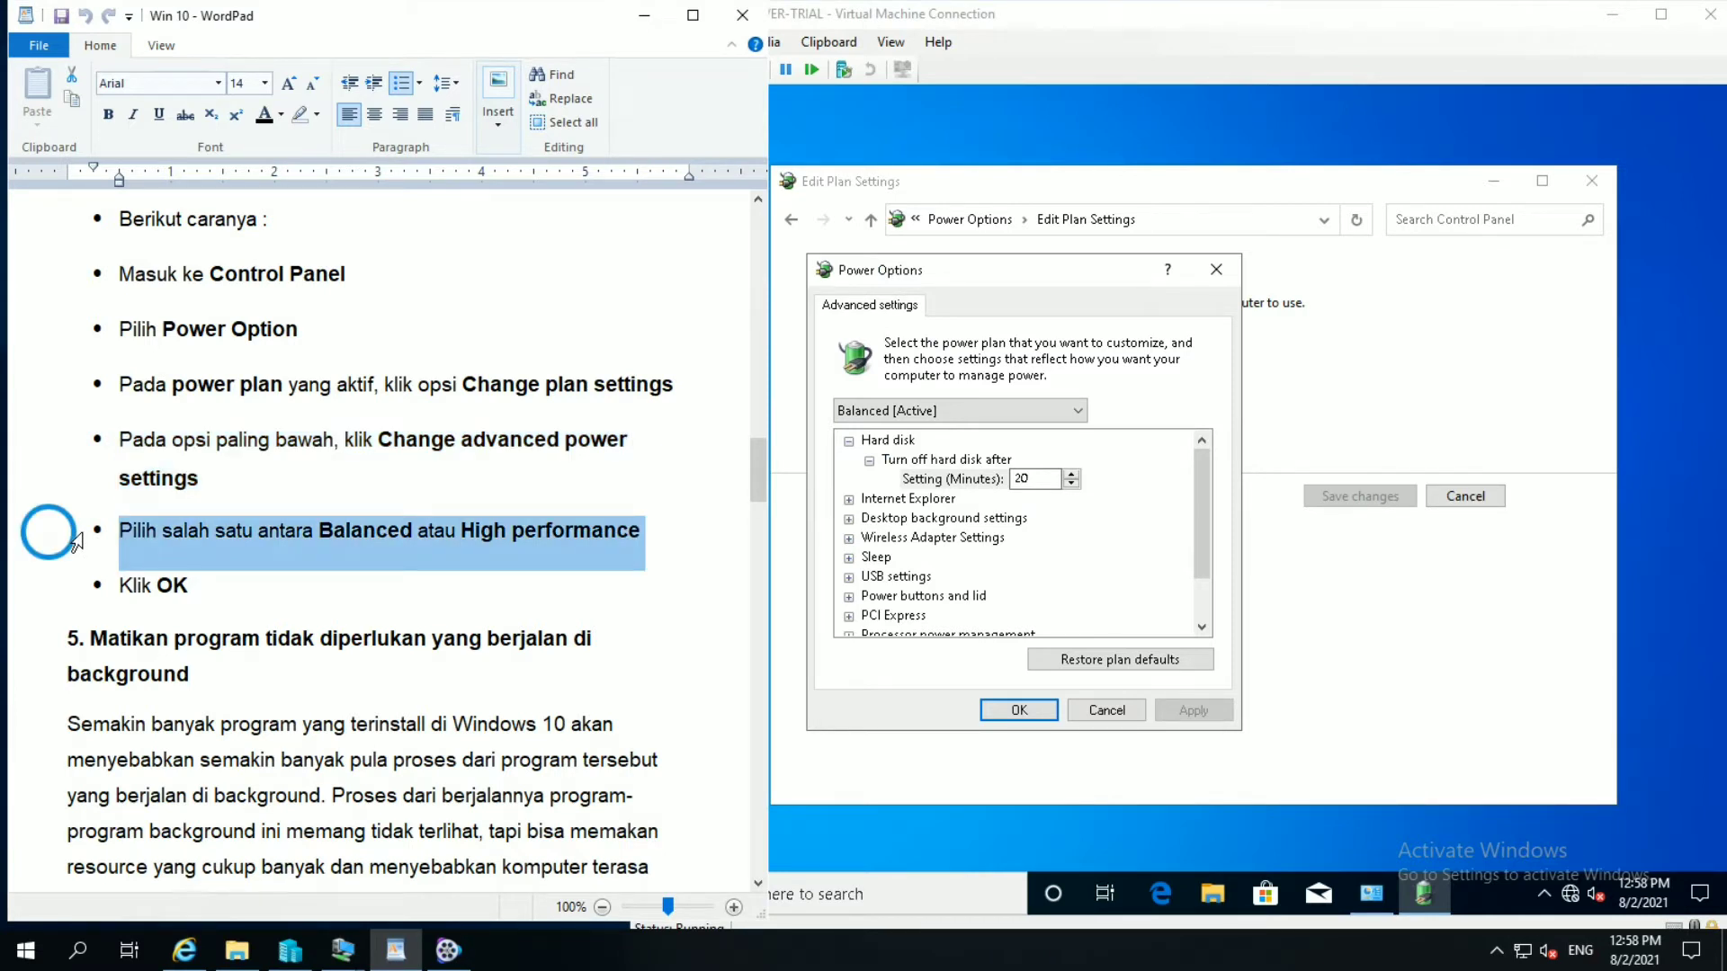
click(997, 410)
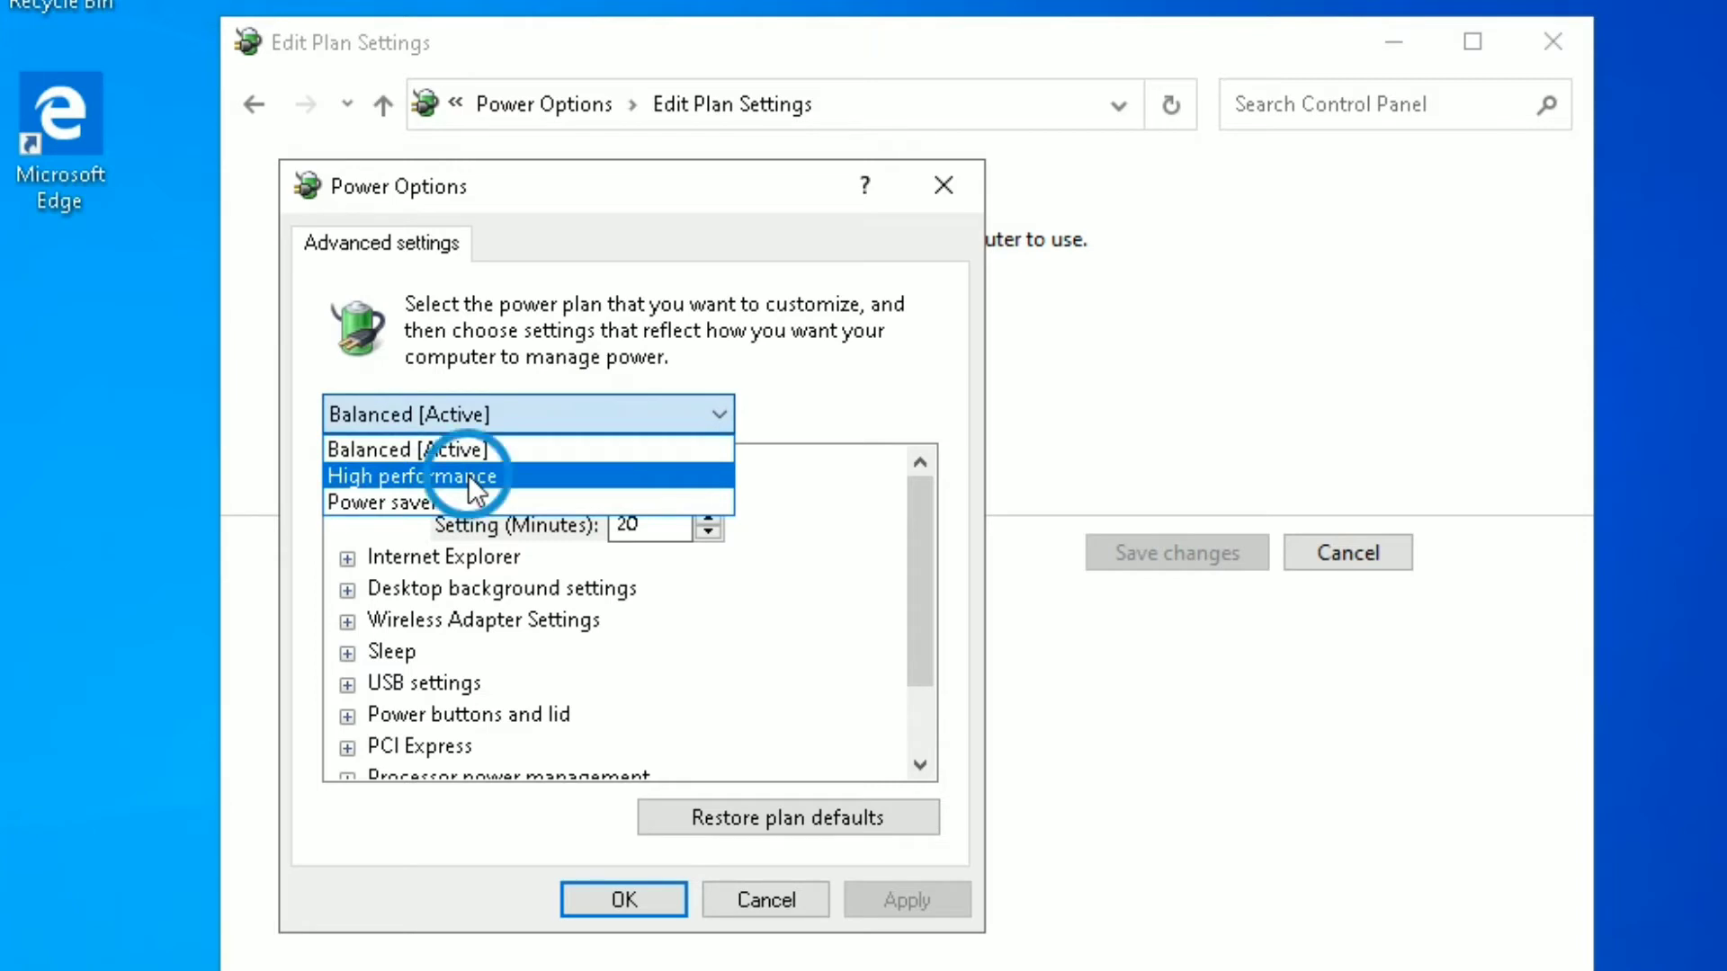
click(470, 477)
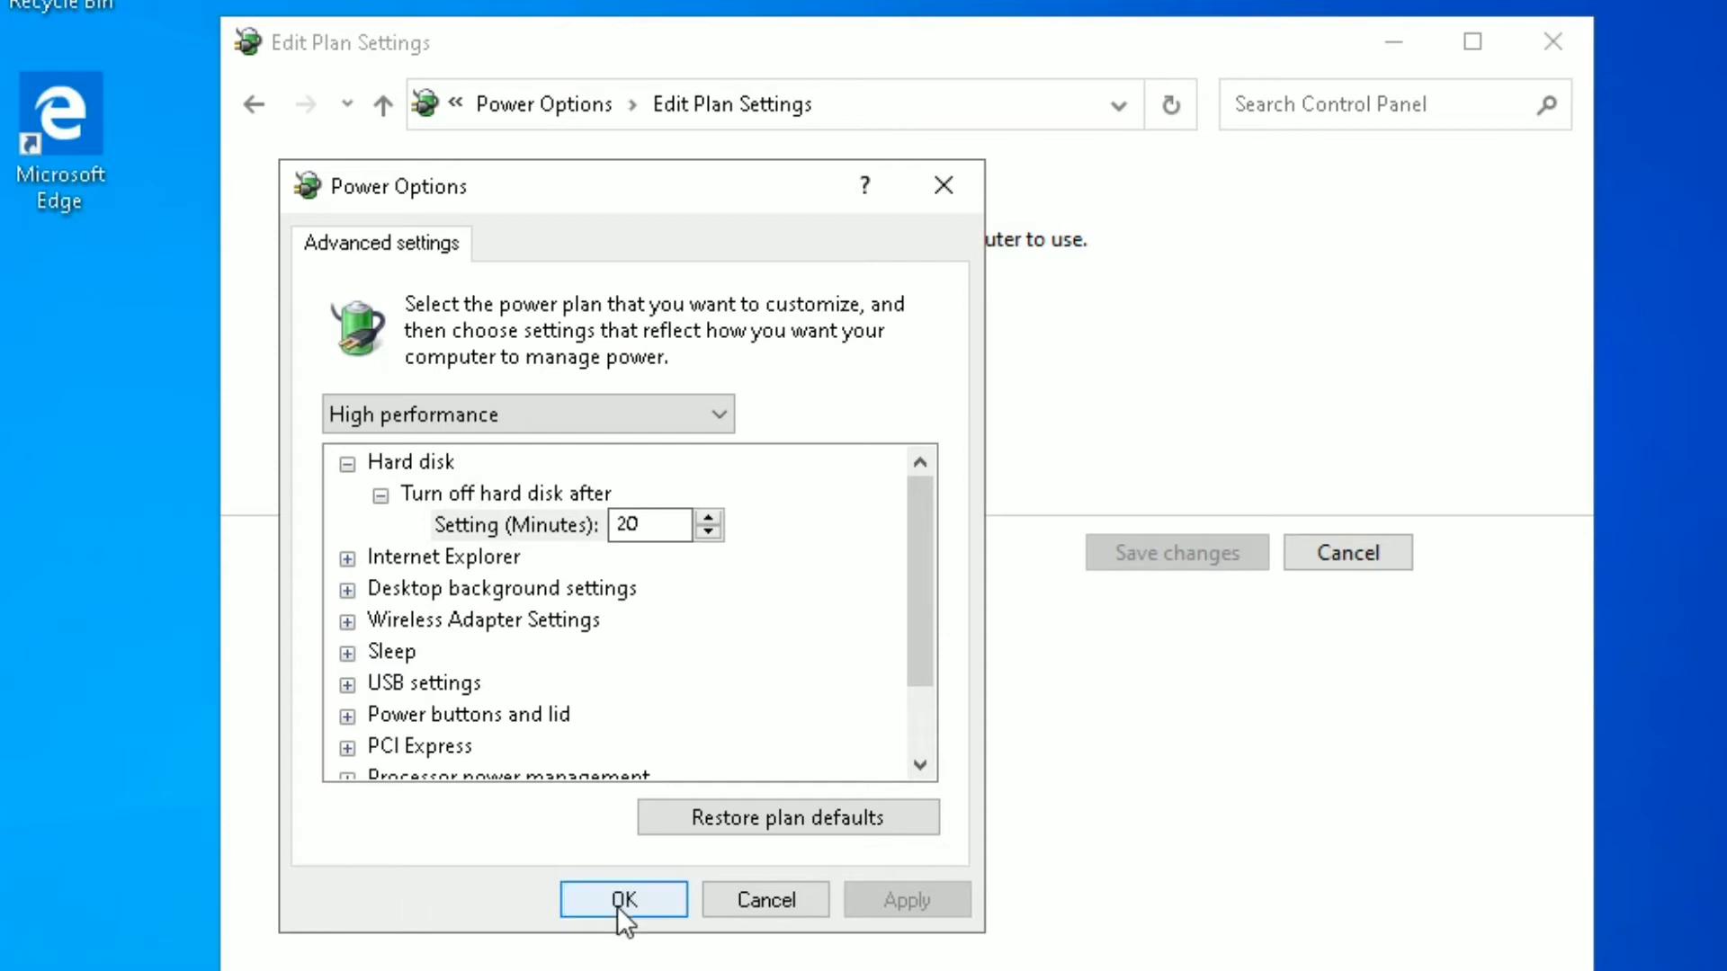
click(617, 905)
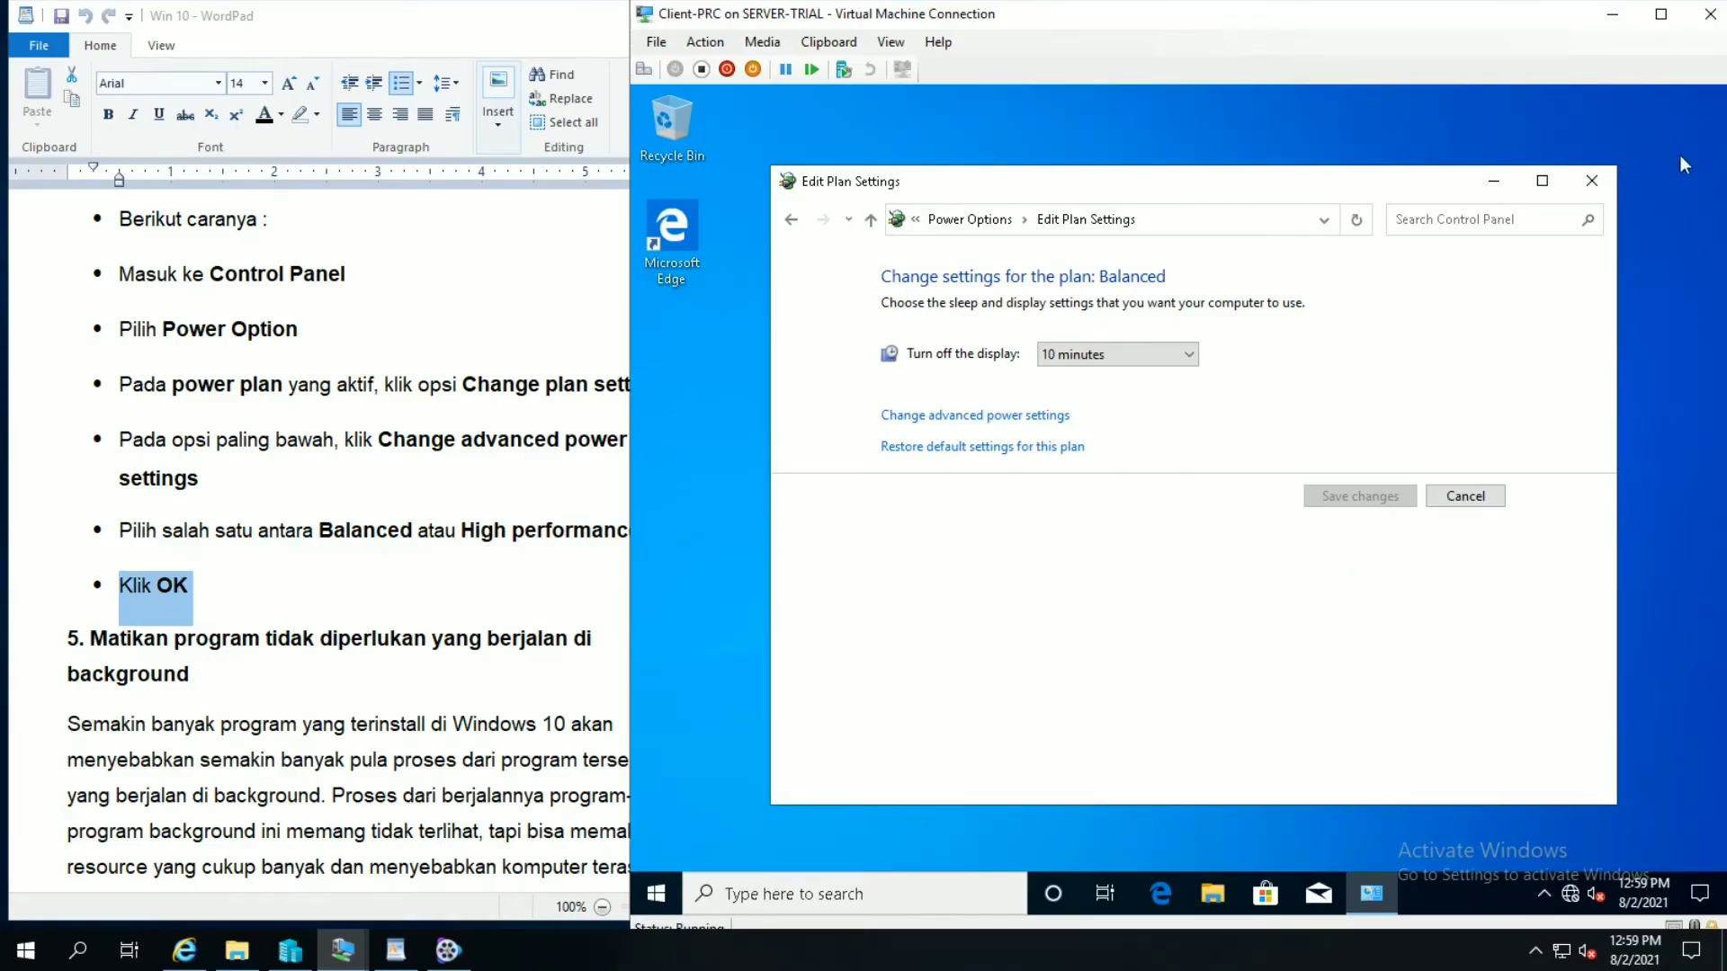
click(1588, 183)
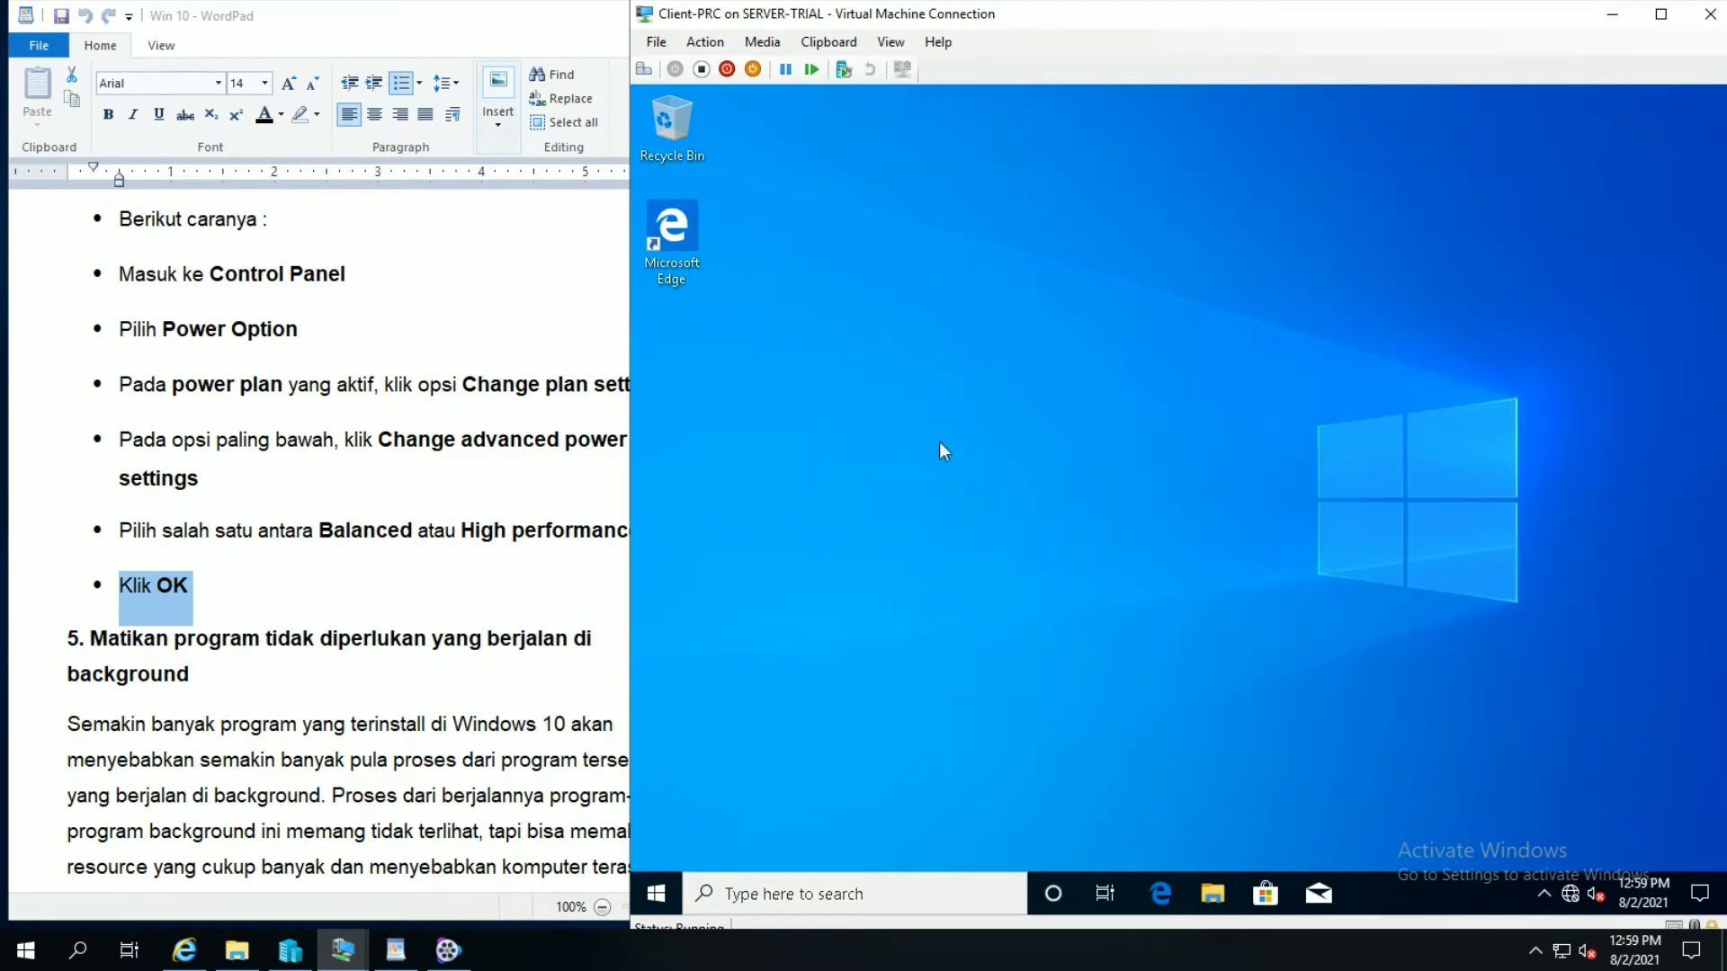
Step: Highlight both lines of the notes' section 5 heading about turning off unneeded programs running in the background
click(49, 611)
click(44, 642)
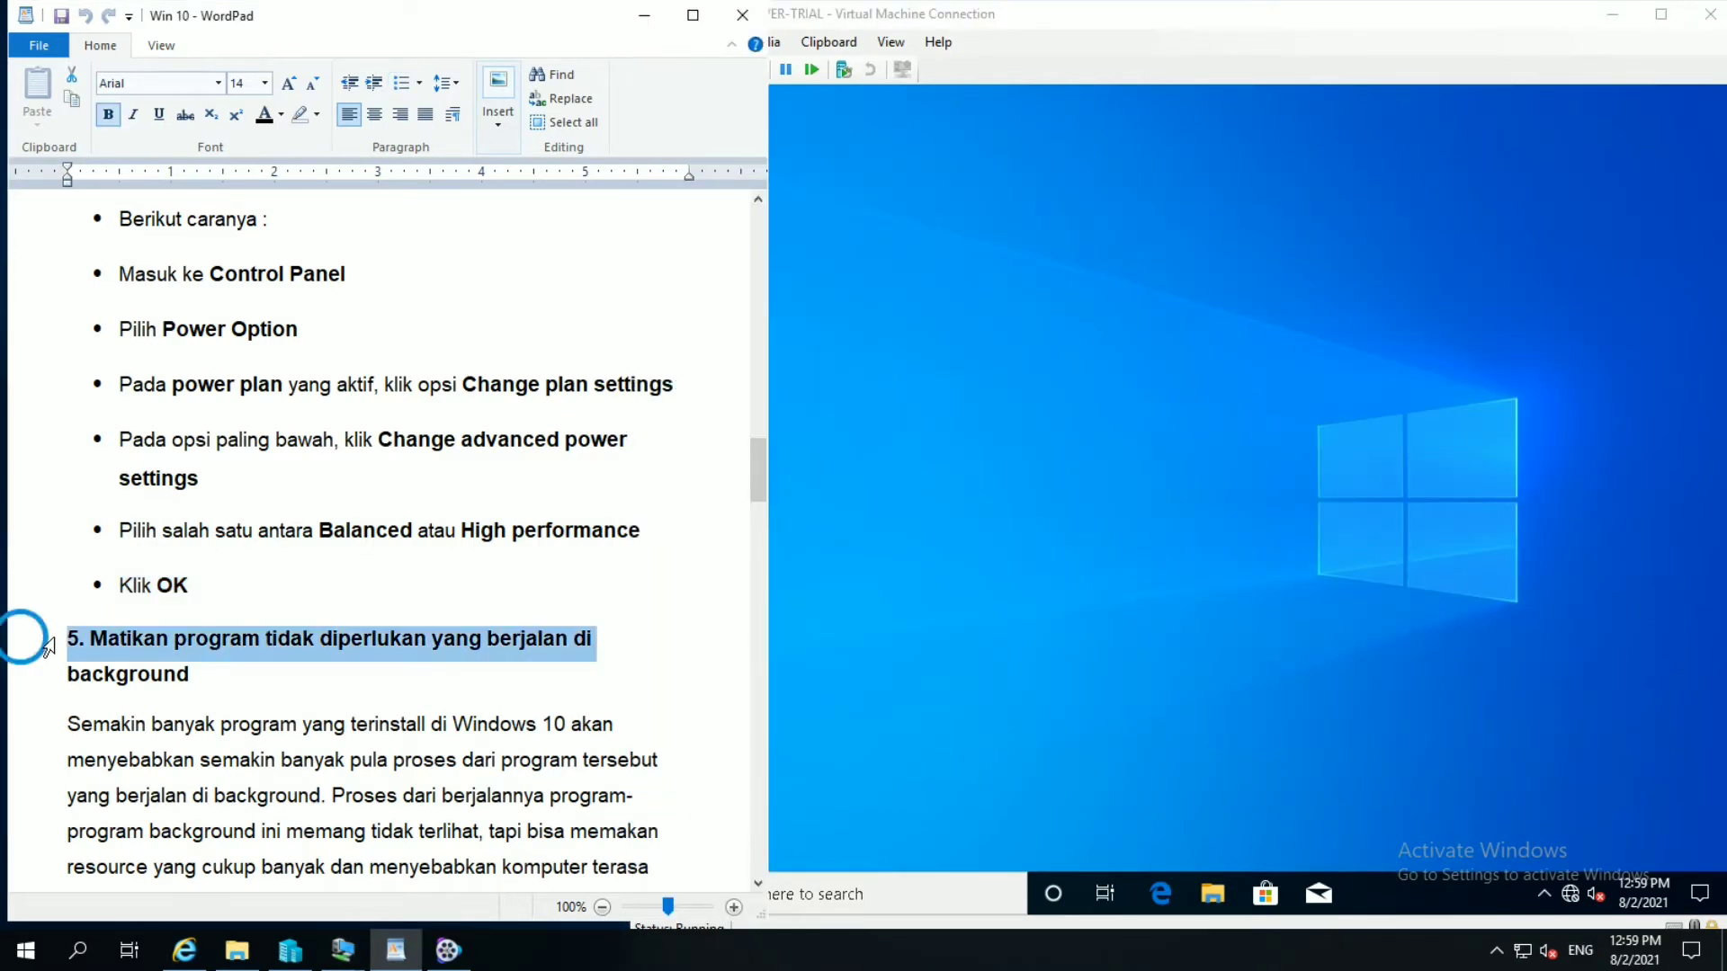
drag(47, 670, 49, 676)
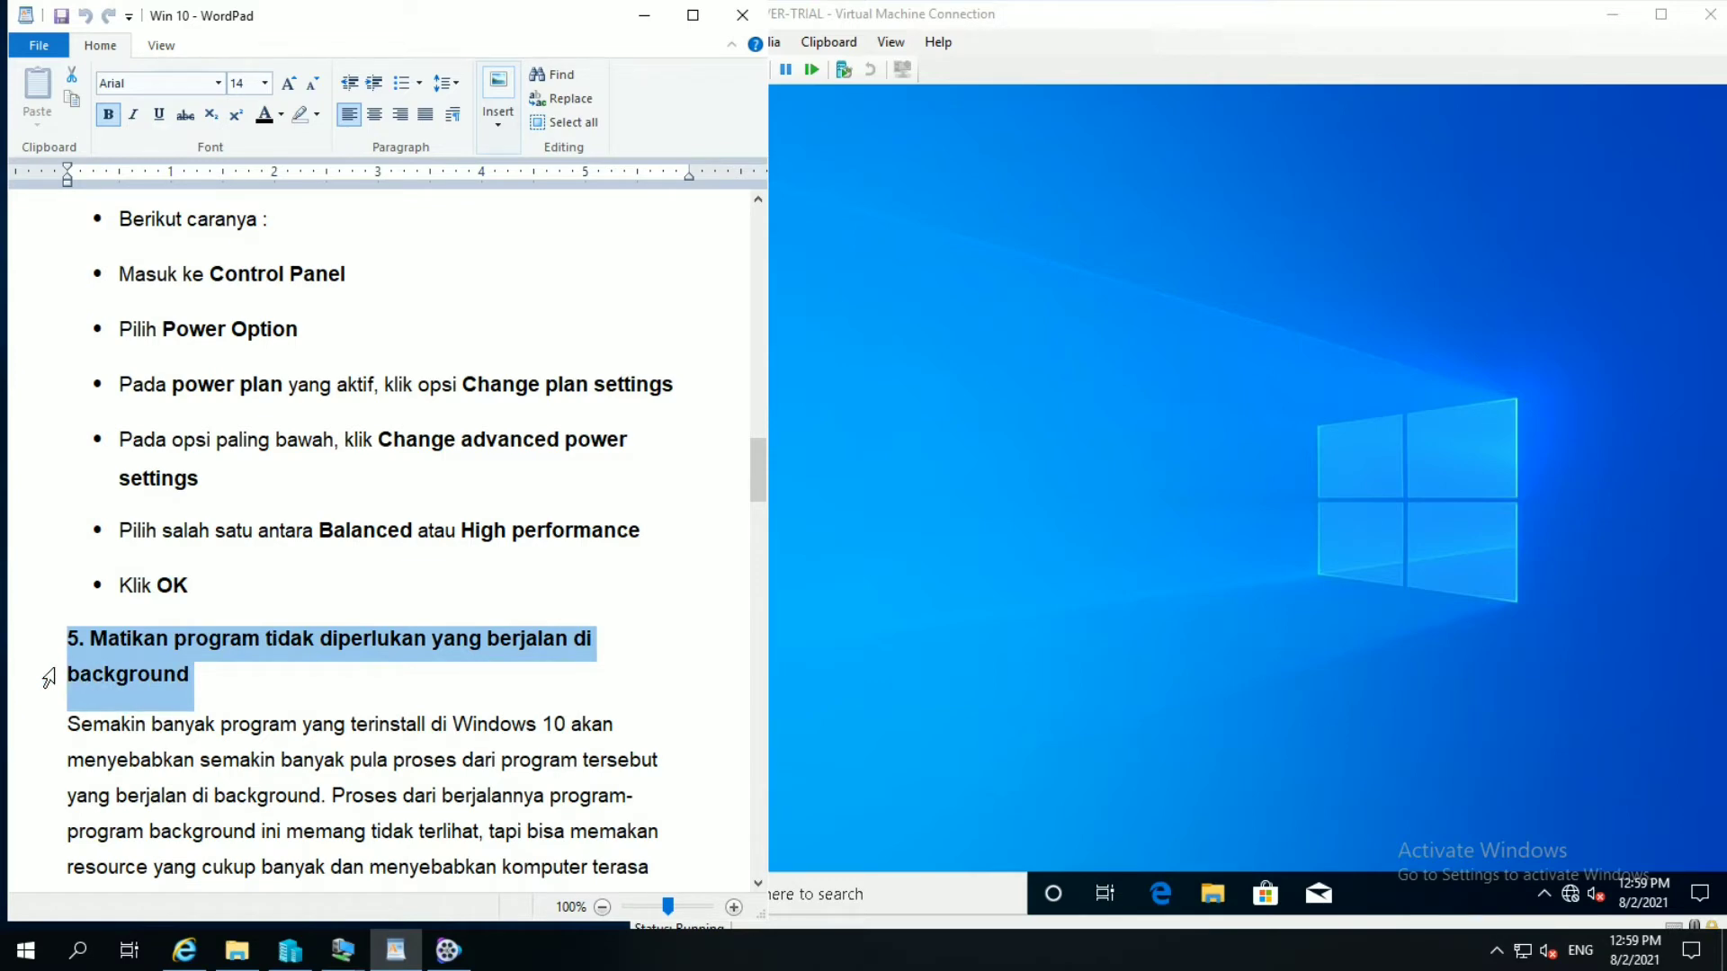
Step: Read the notes' section 5 introduction on background programs, highlighting its paragraph line by line
scroll(51, 670, down, 5)
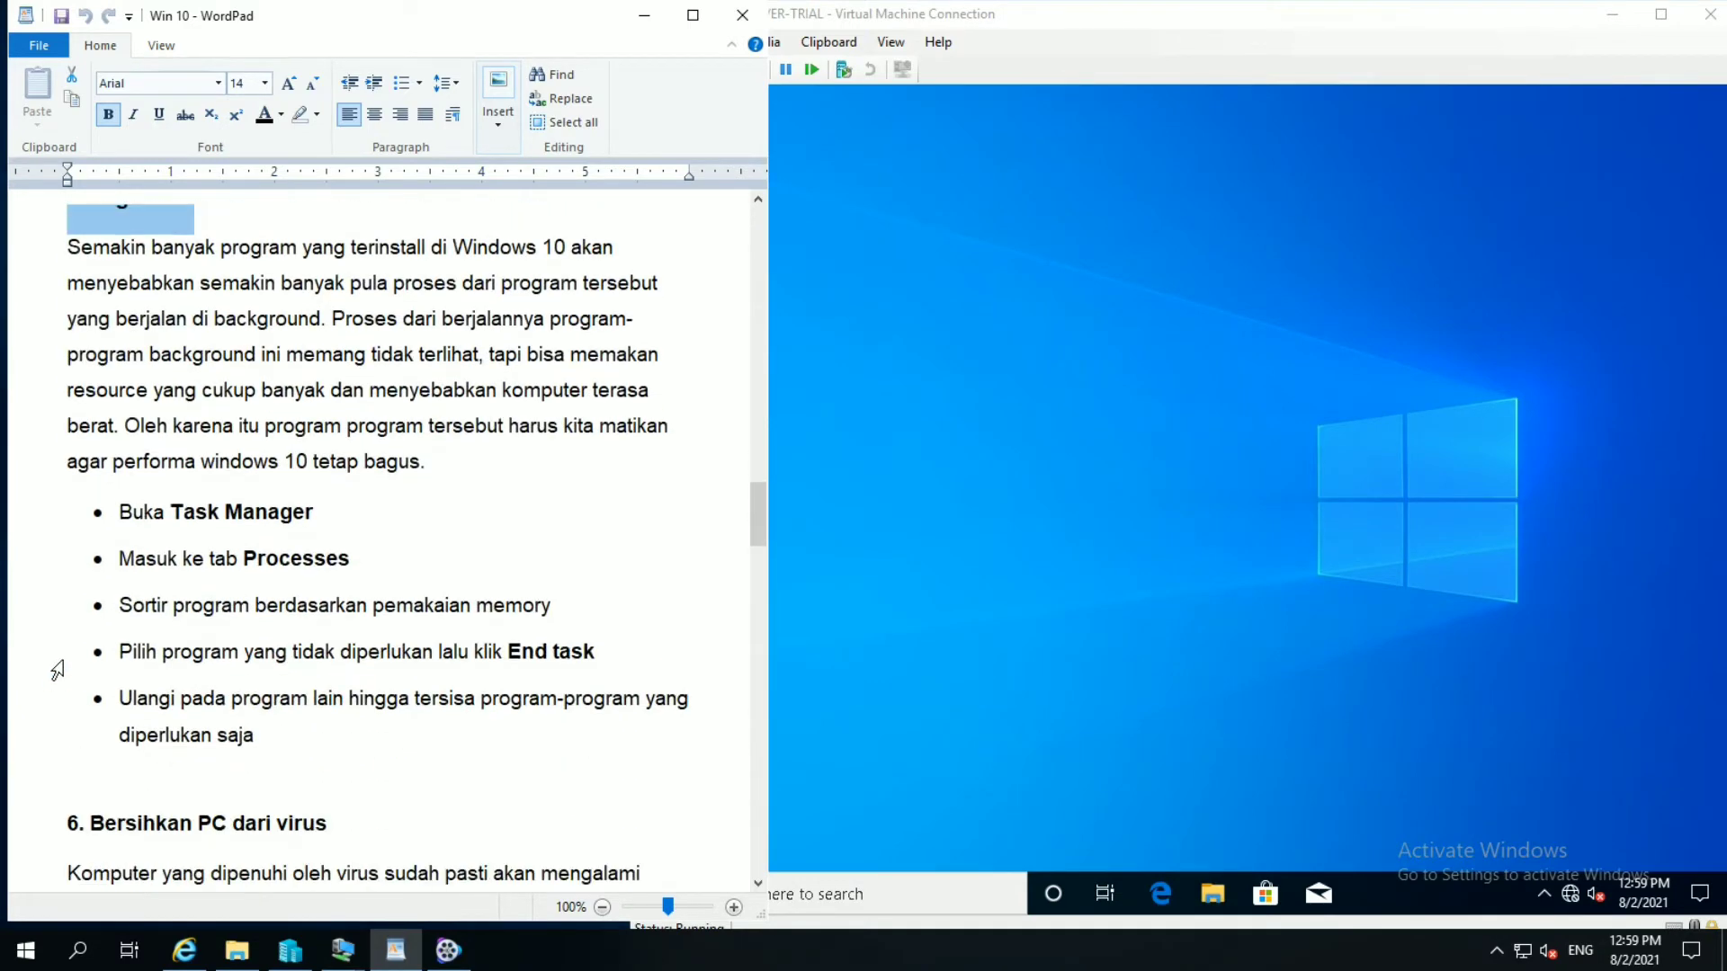
scroll(697, 208, up, 1)
scroll(697, 208, up, 1)
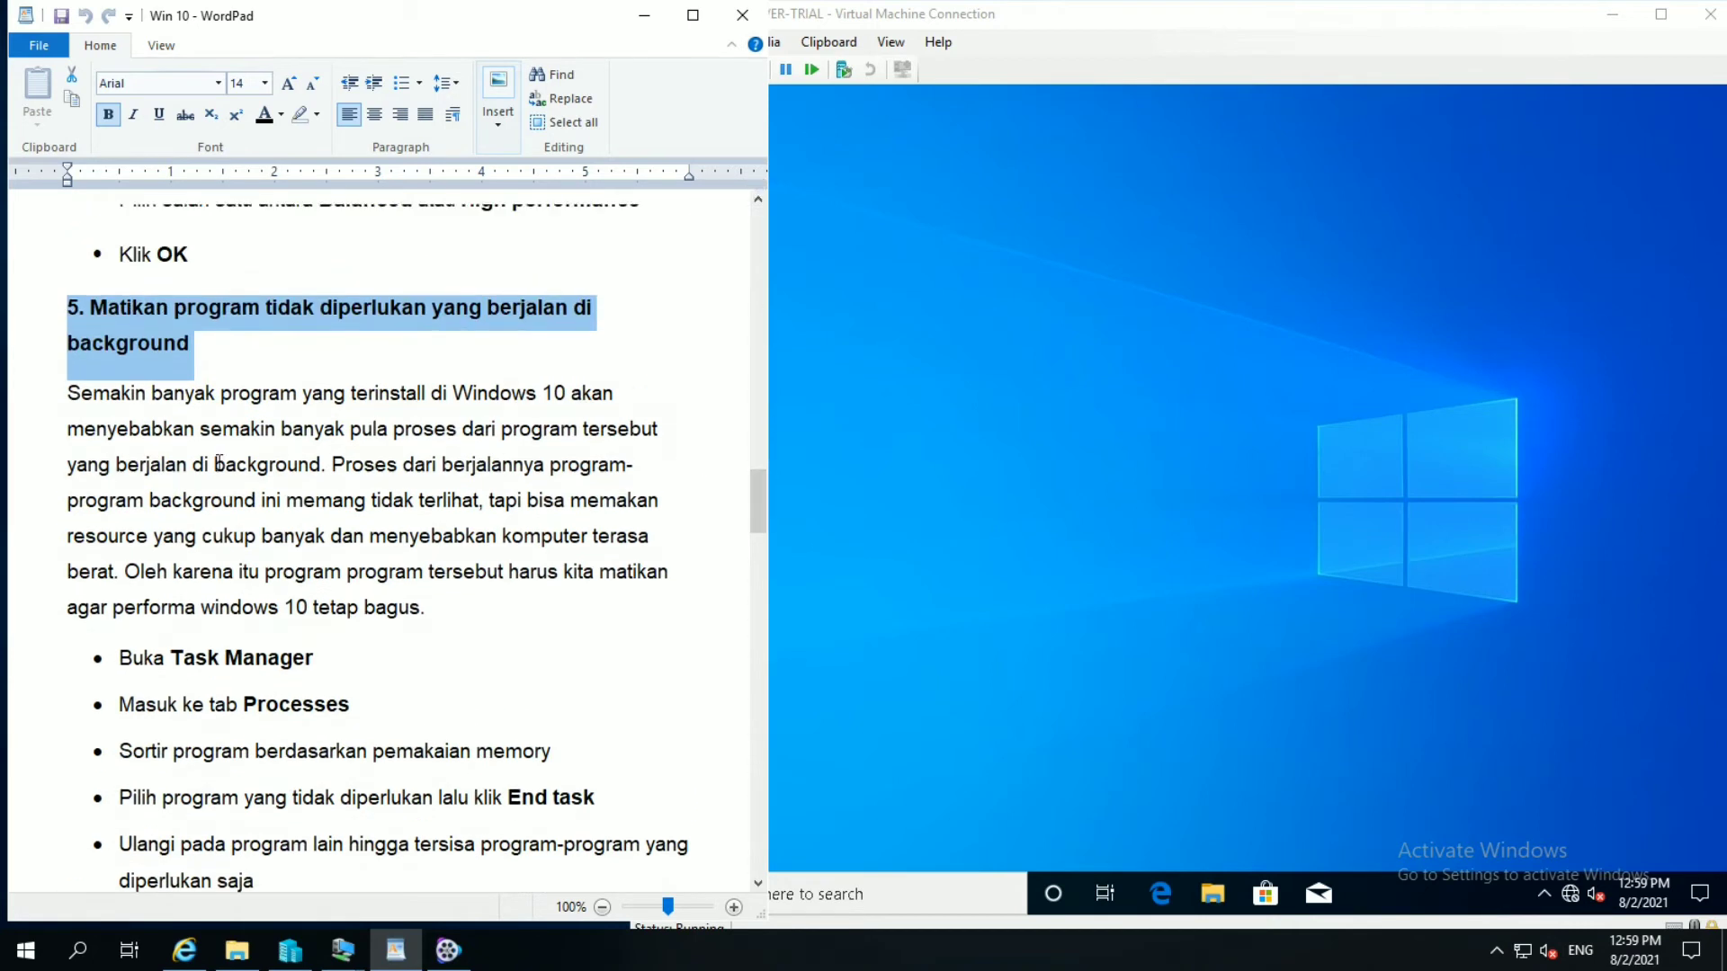
click(54, 405)
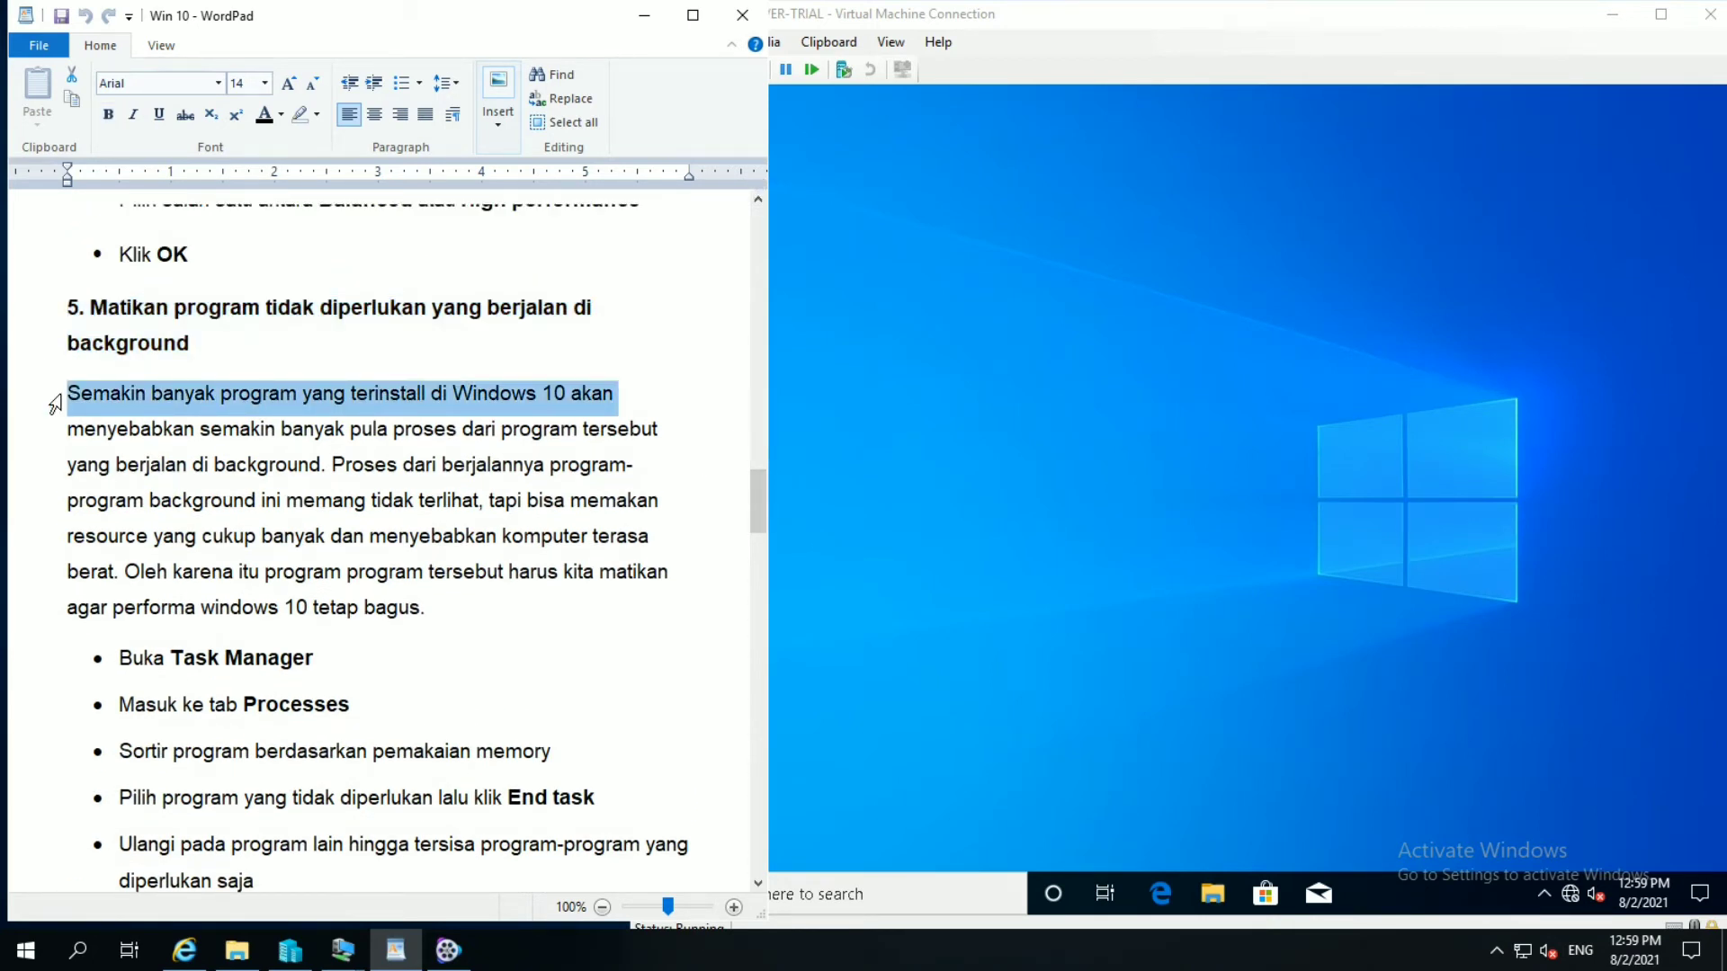
click(54, 441)
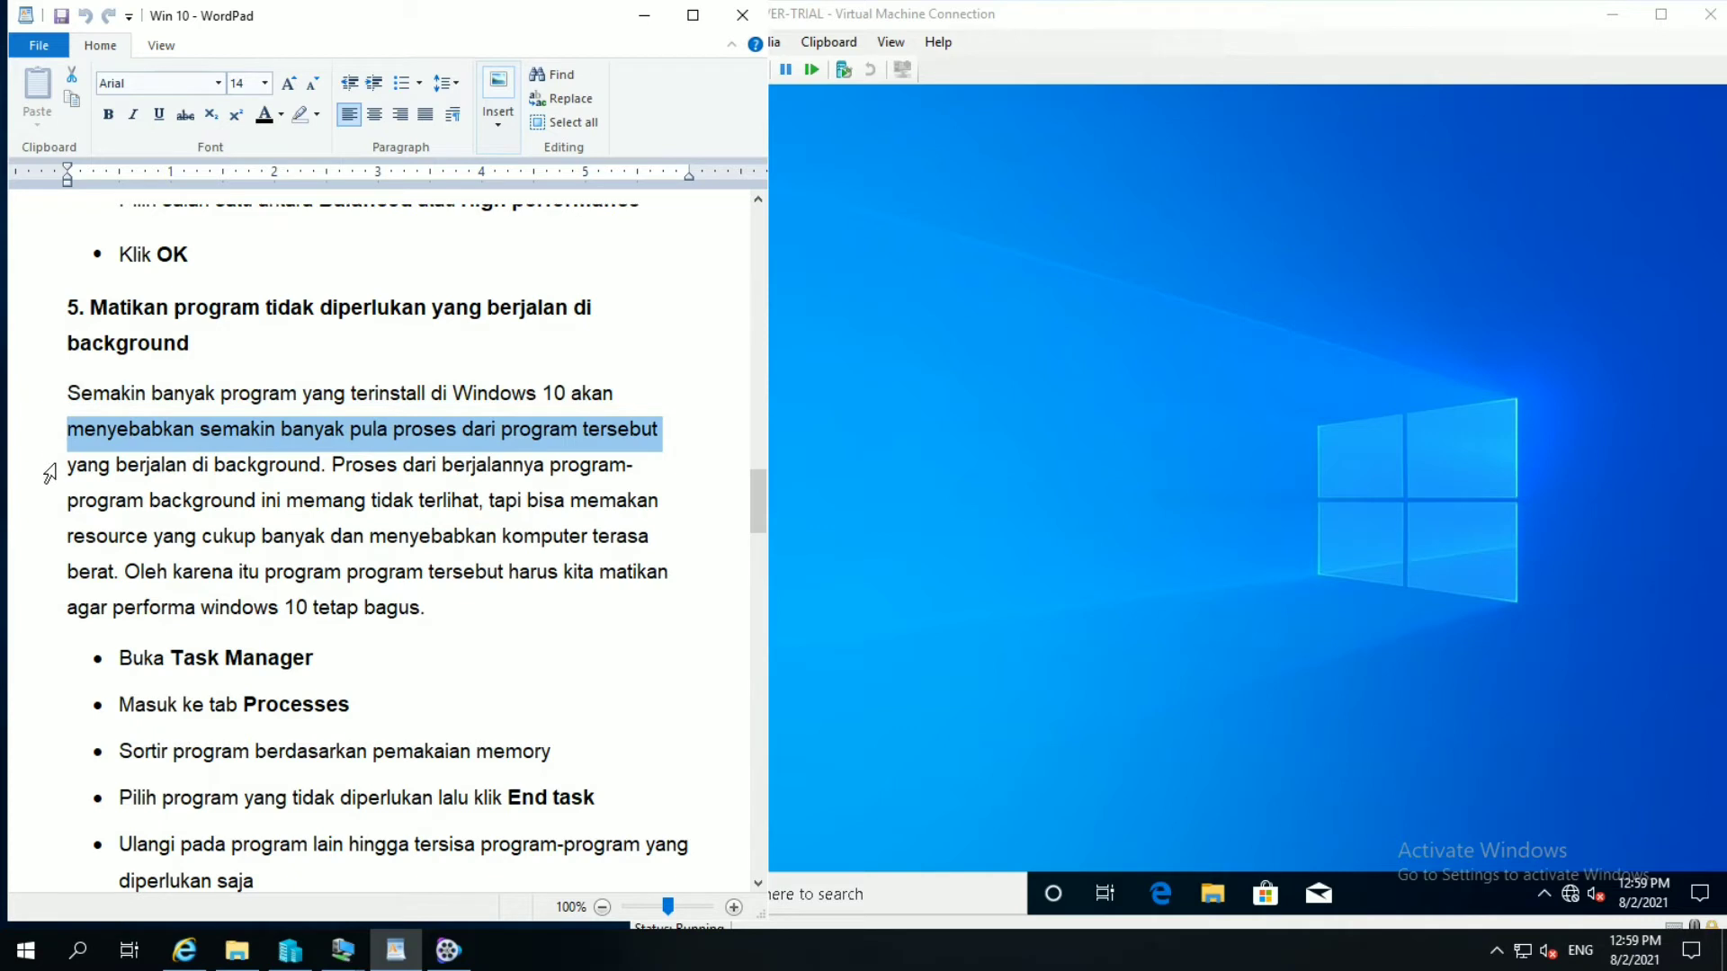
click(49, 474)
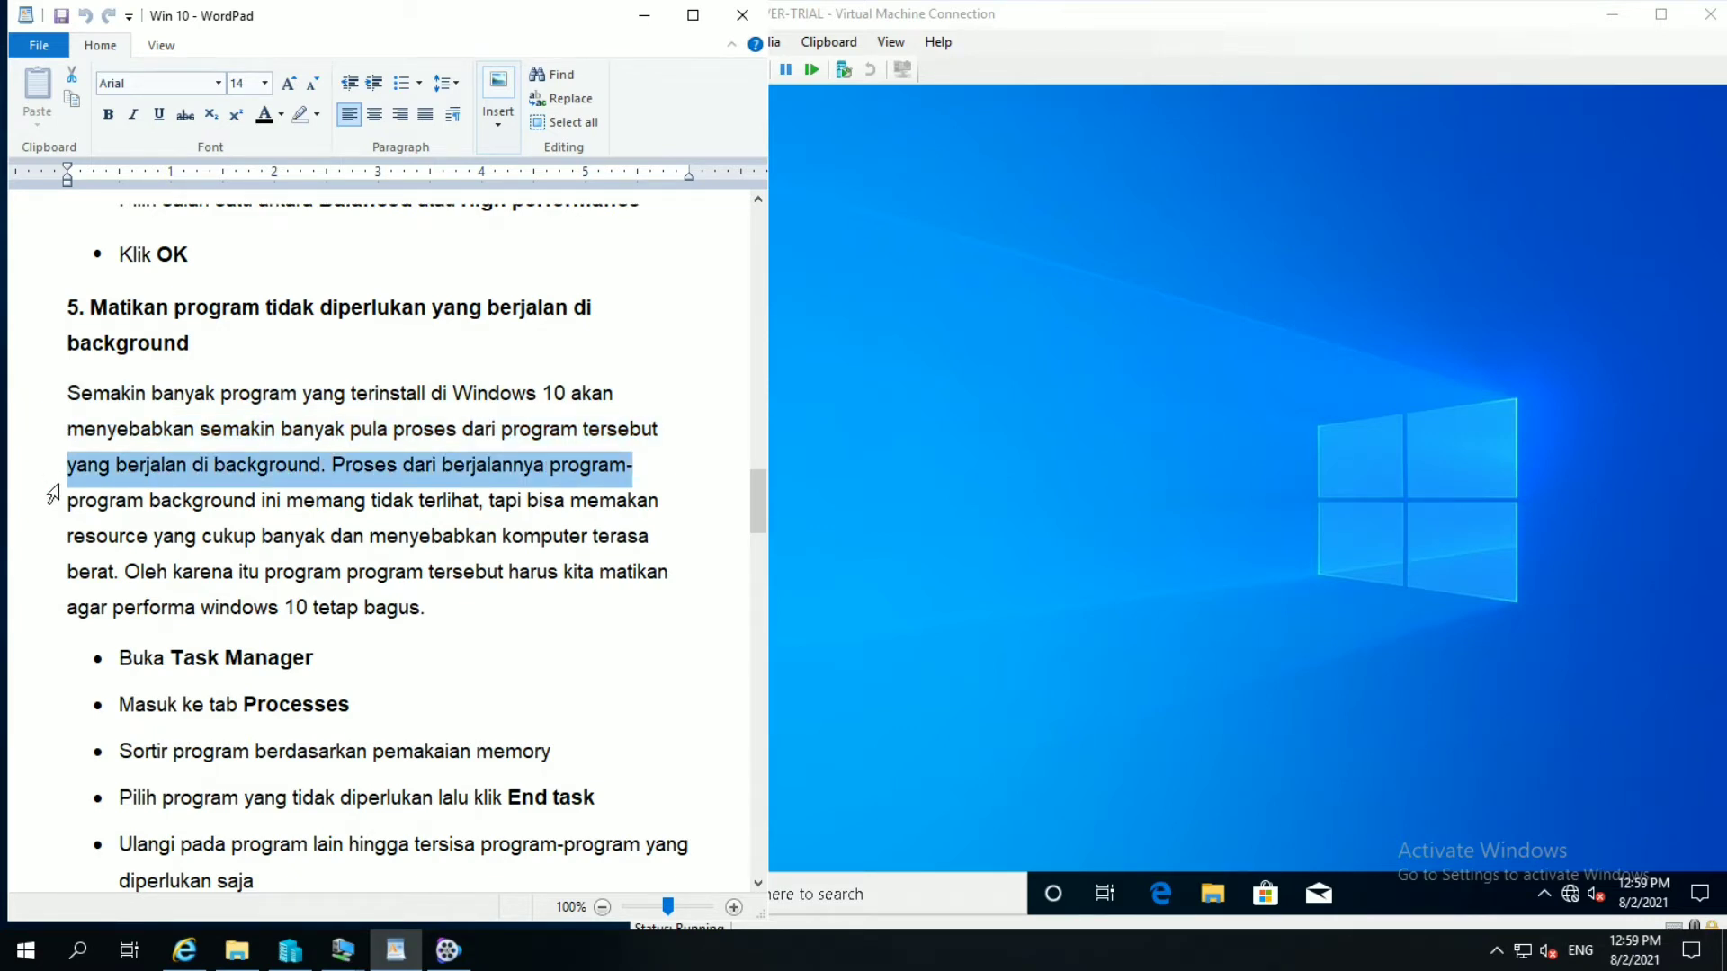
click(54, 507)
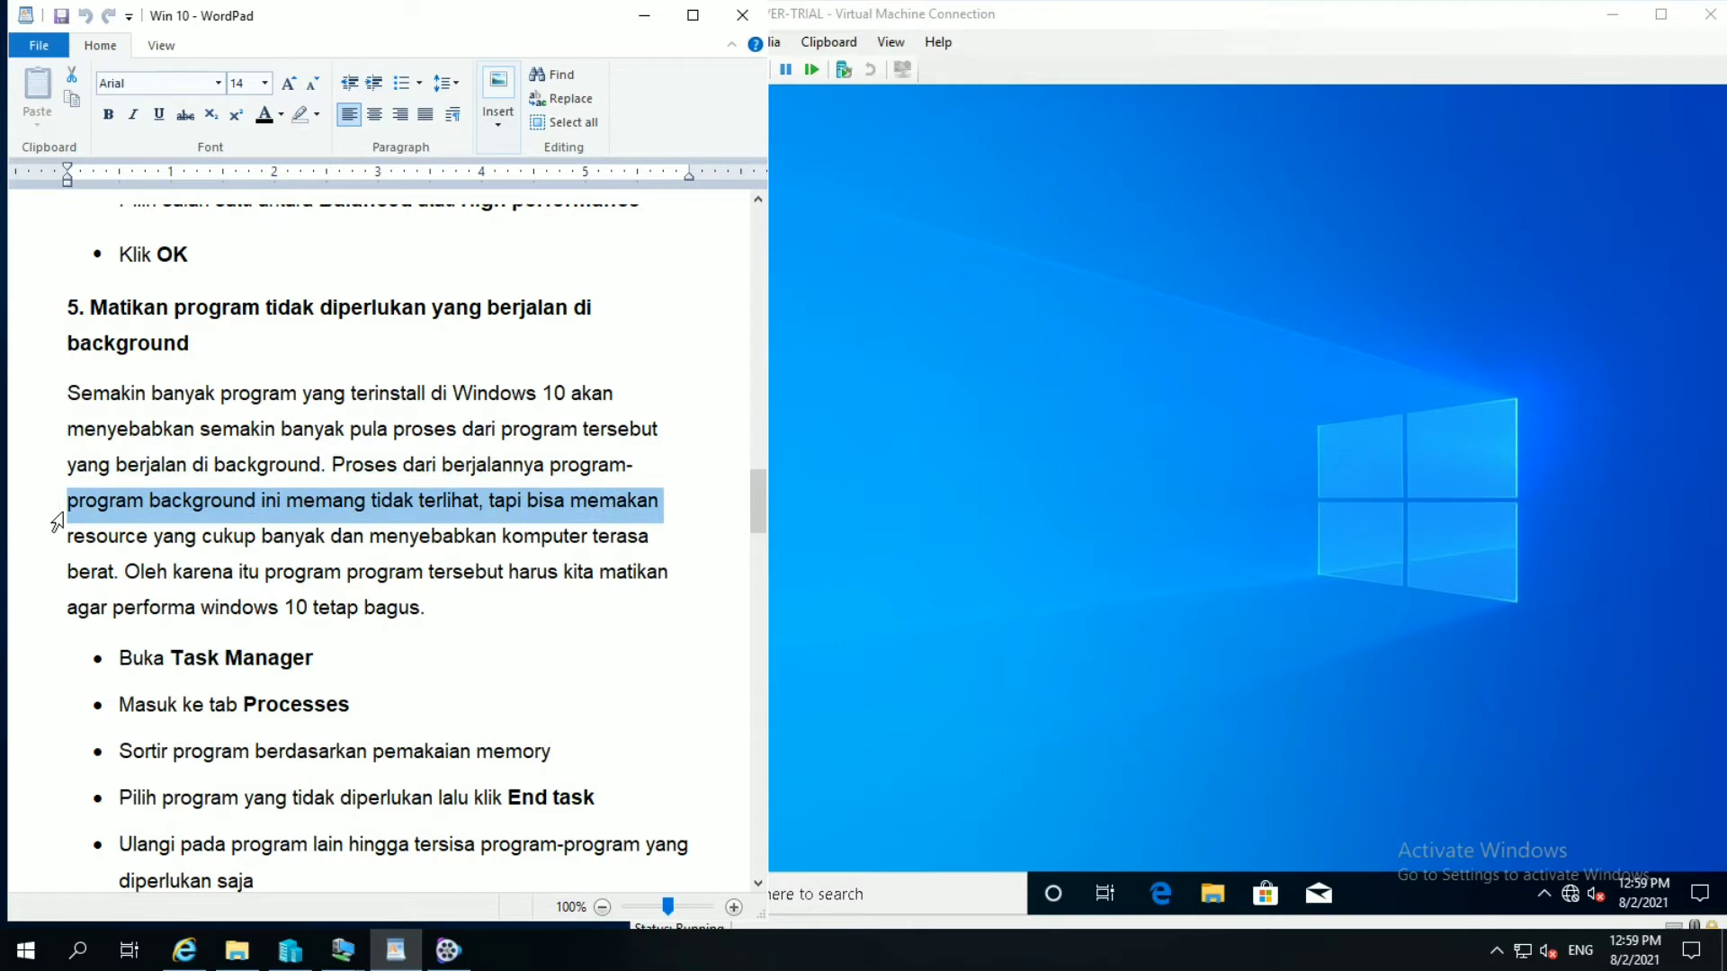
click(58, 541)
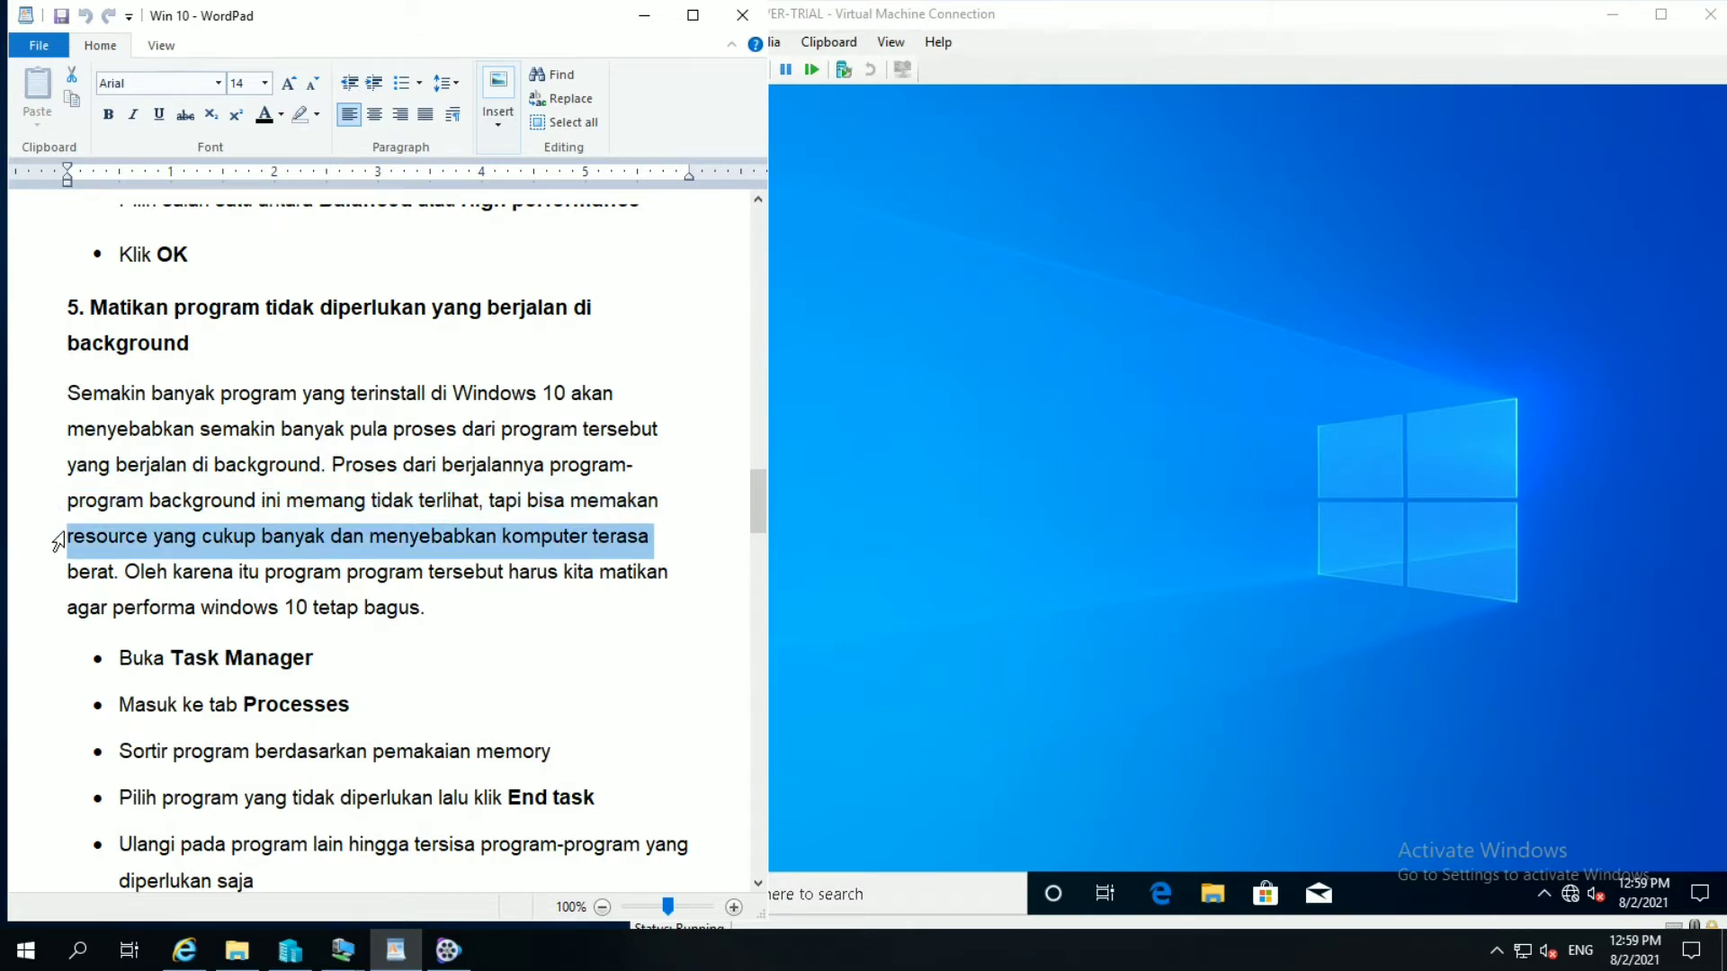
click(46, 581)
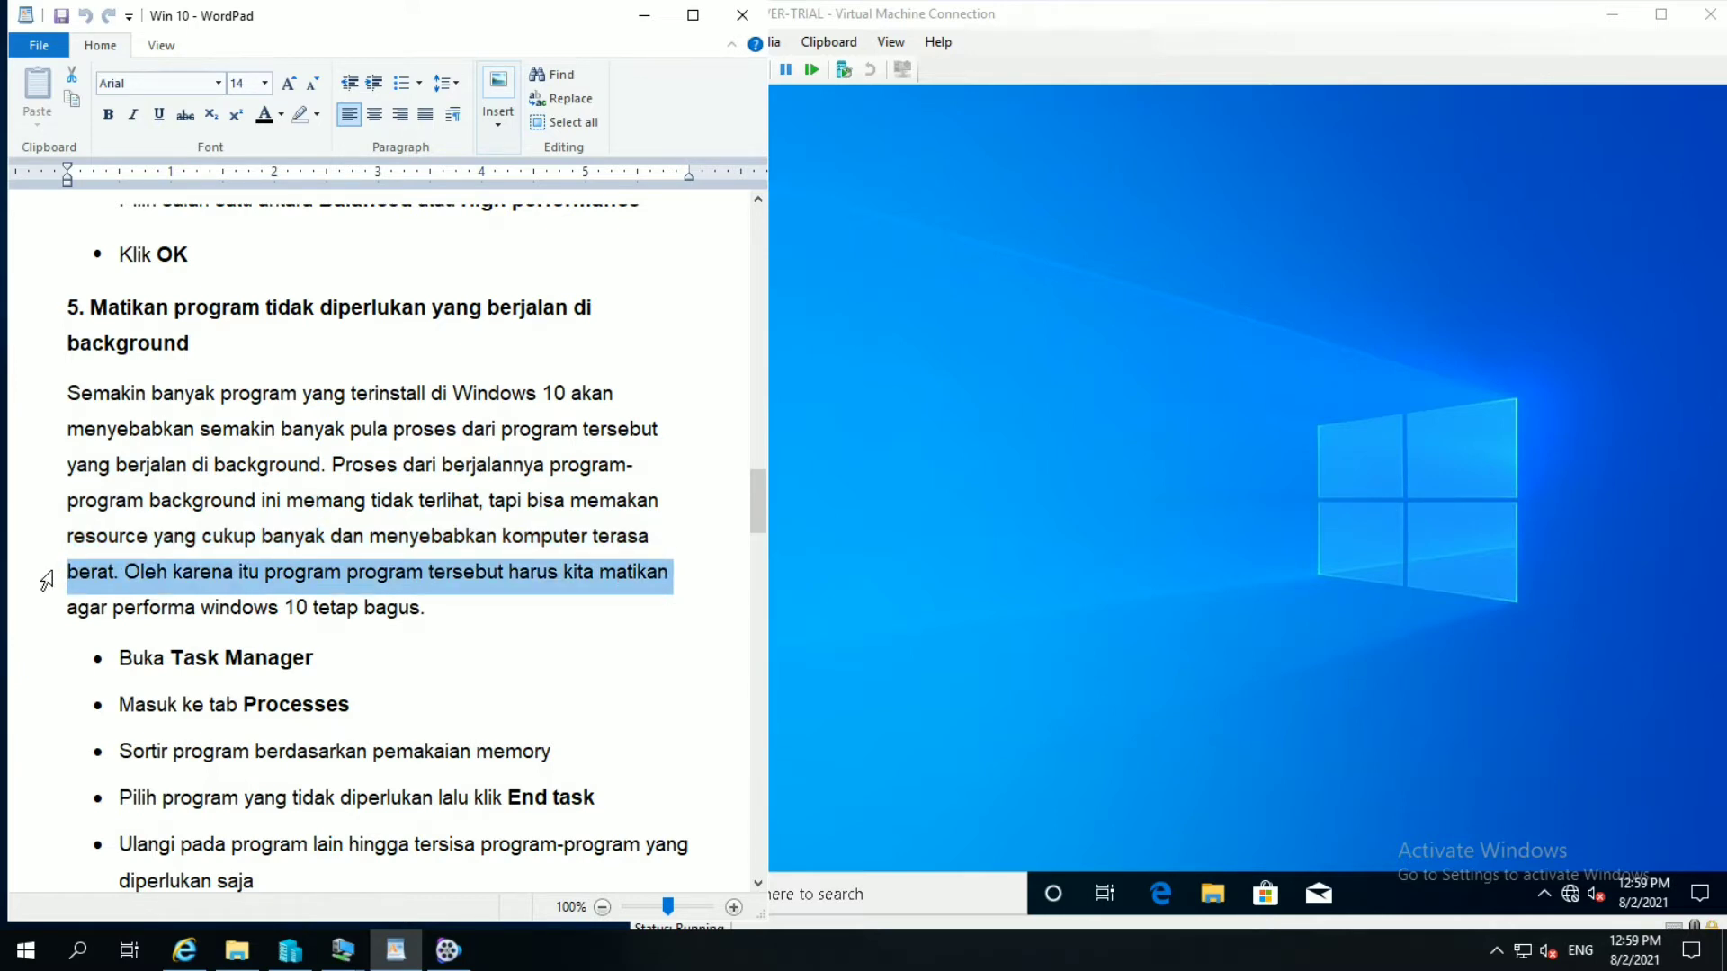
click(41, 611)
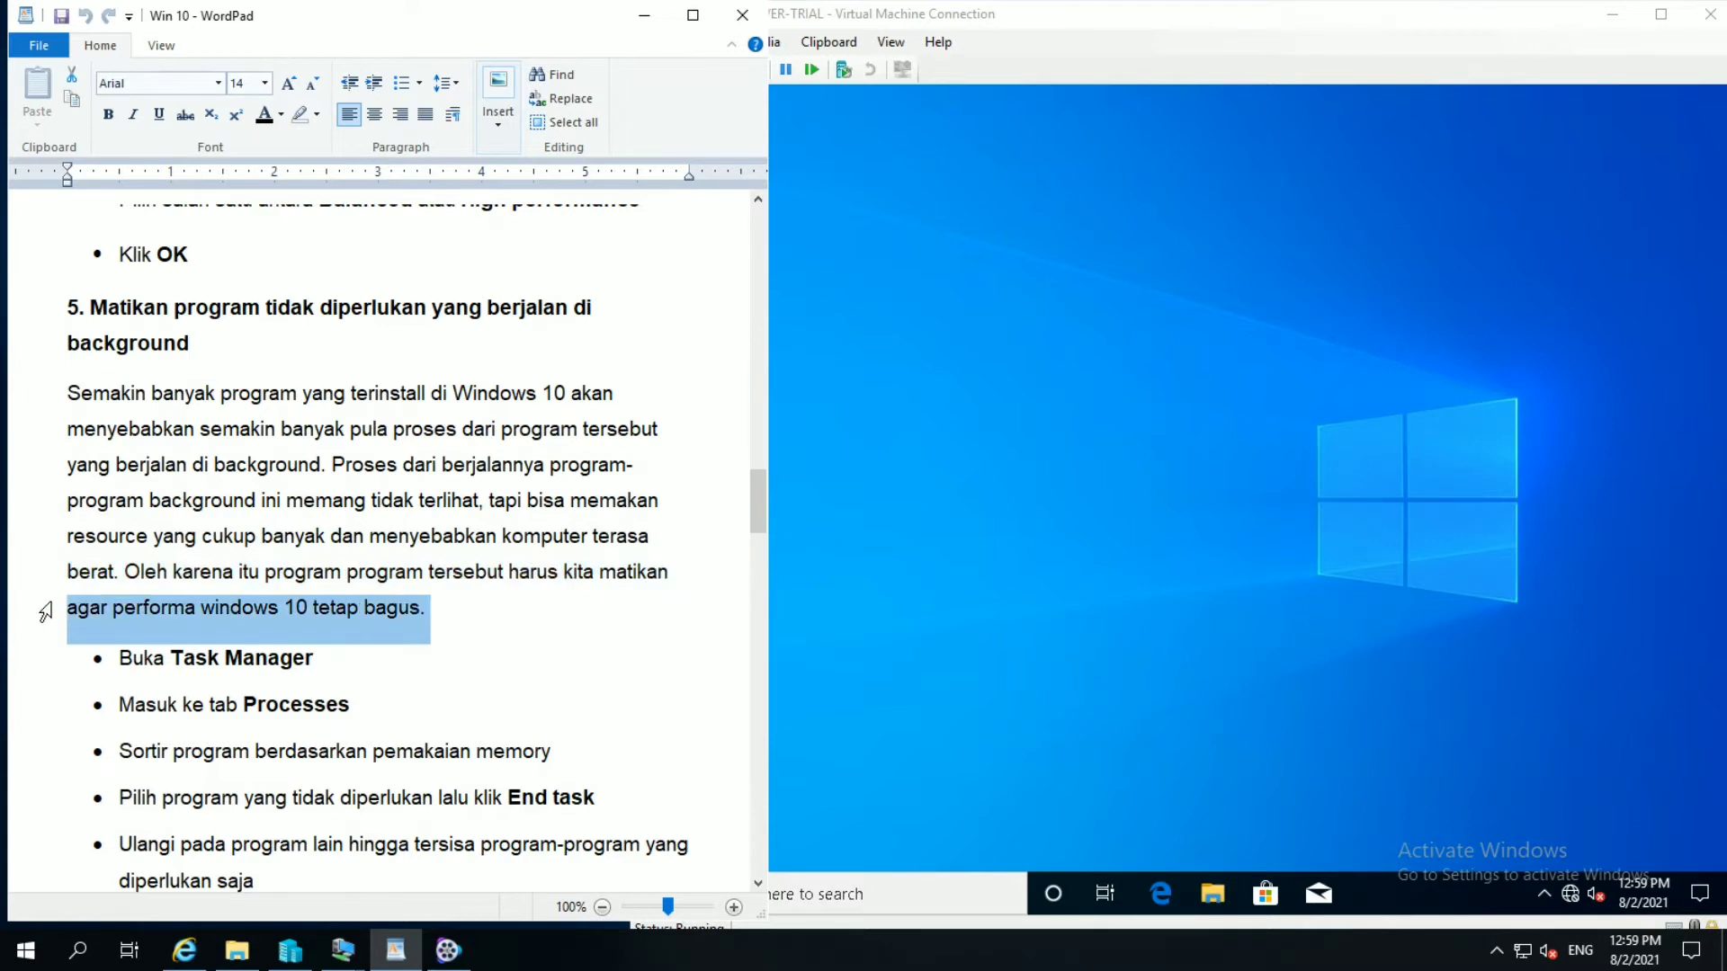
Step: Highlight the notes' Task Manager instruction and open Task Manager in the virtual machine
click(80, 668)
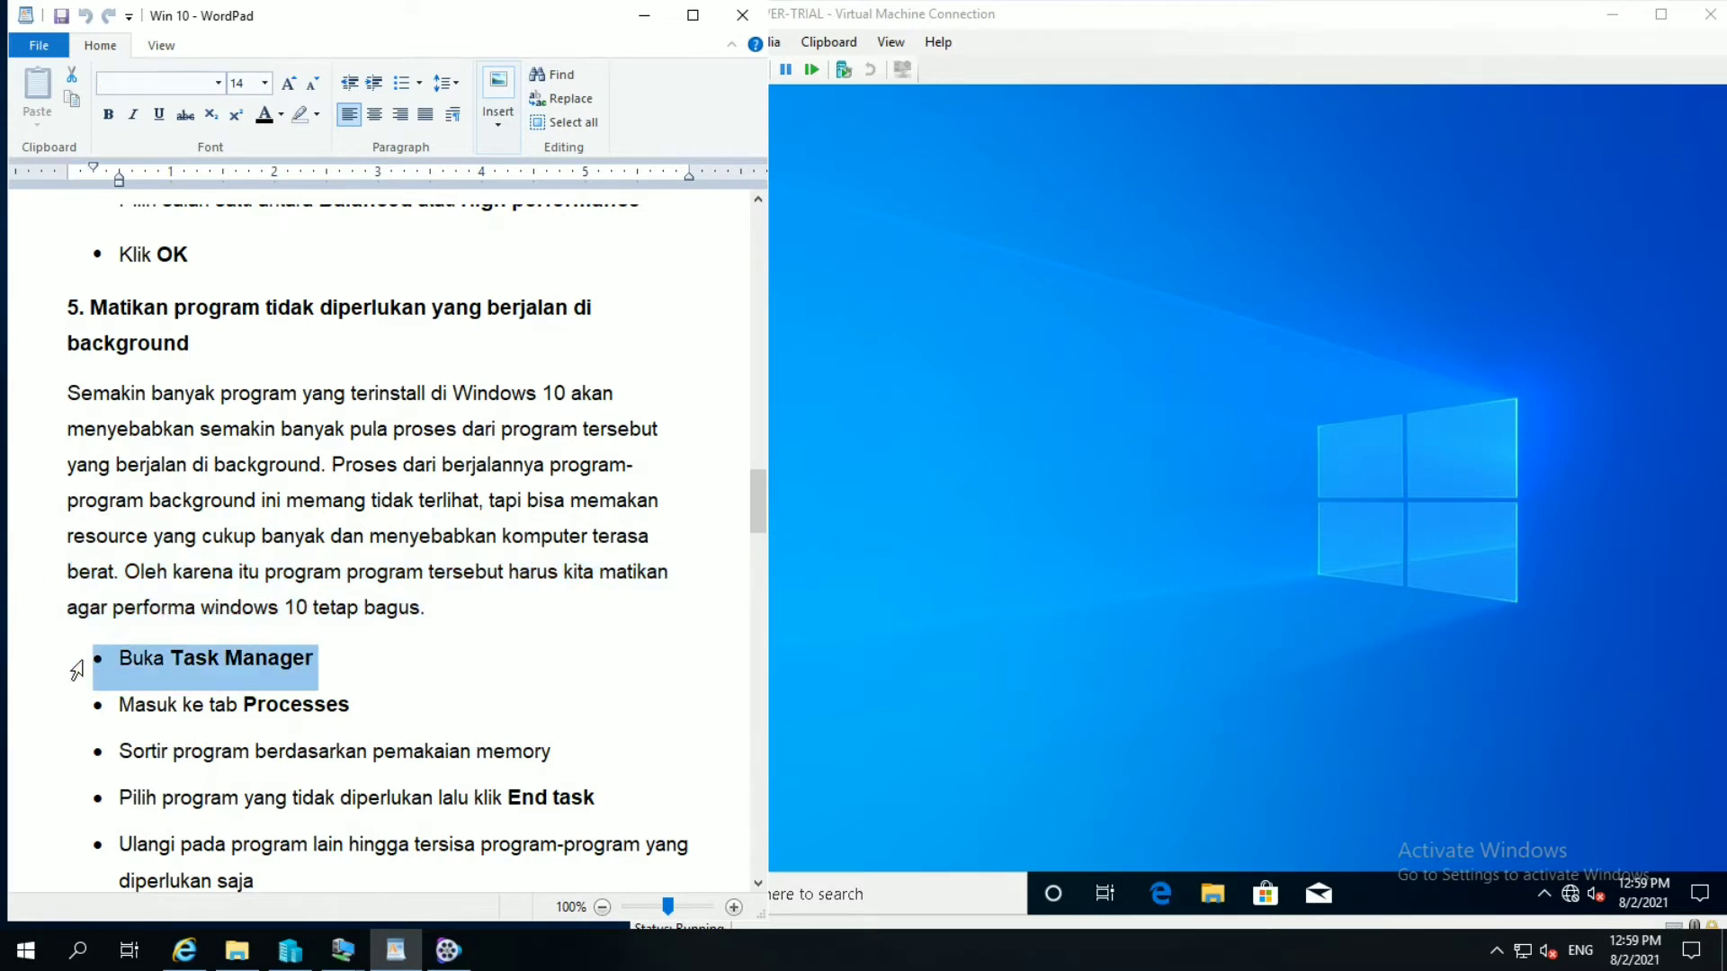
right_click(1366, 907)
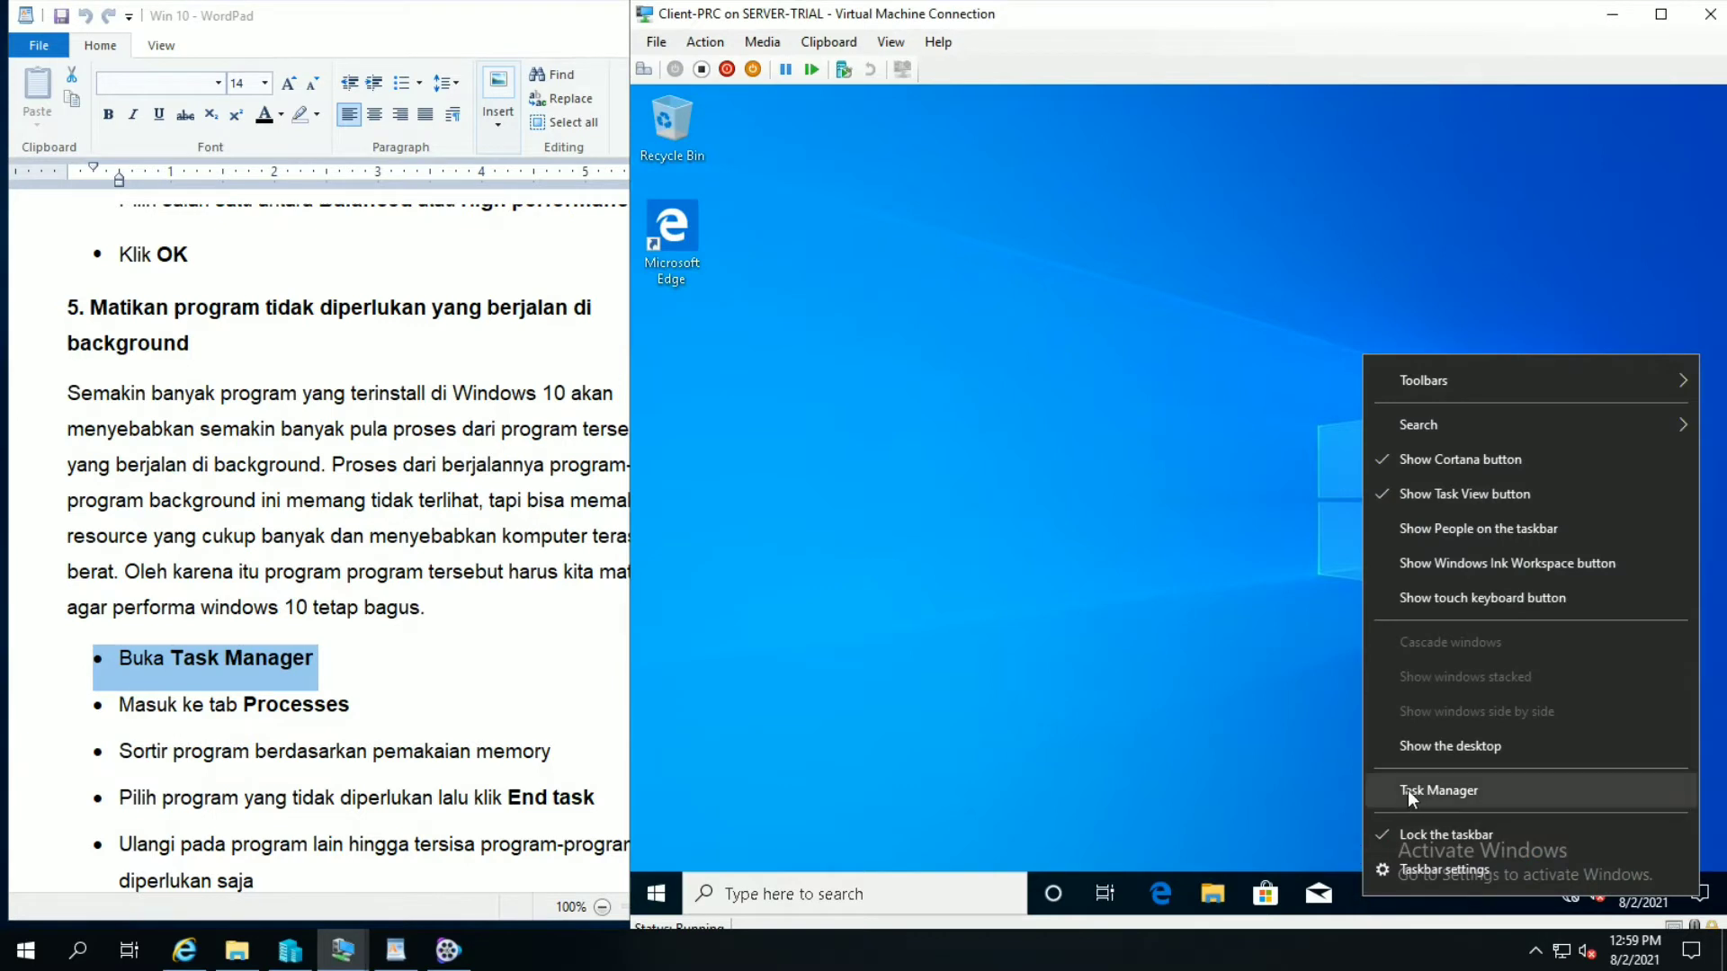
click(1407, 790)
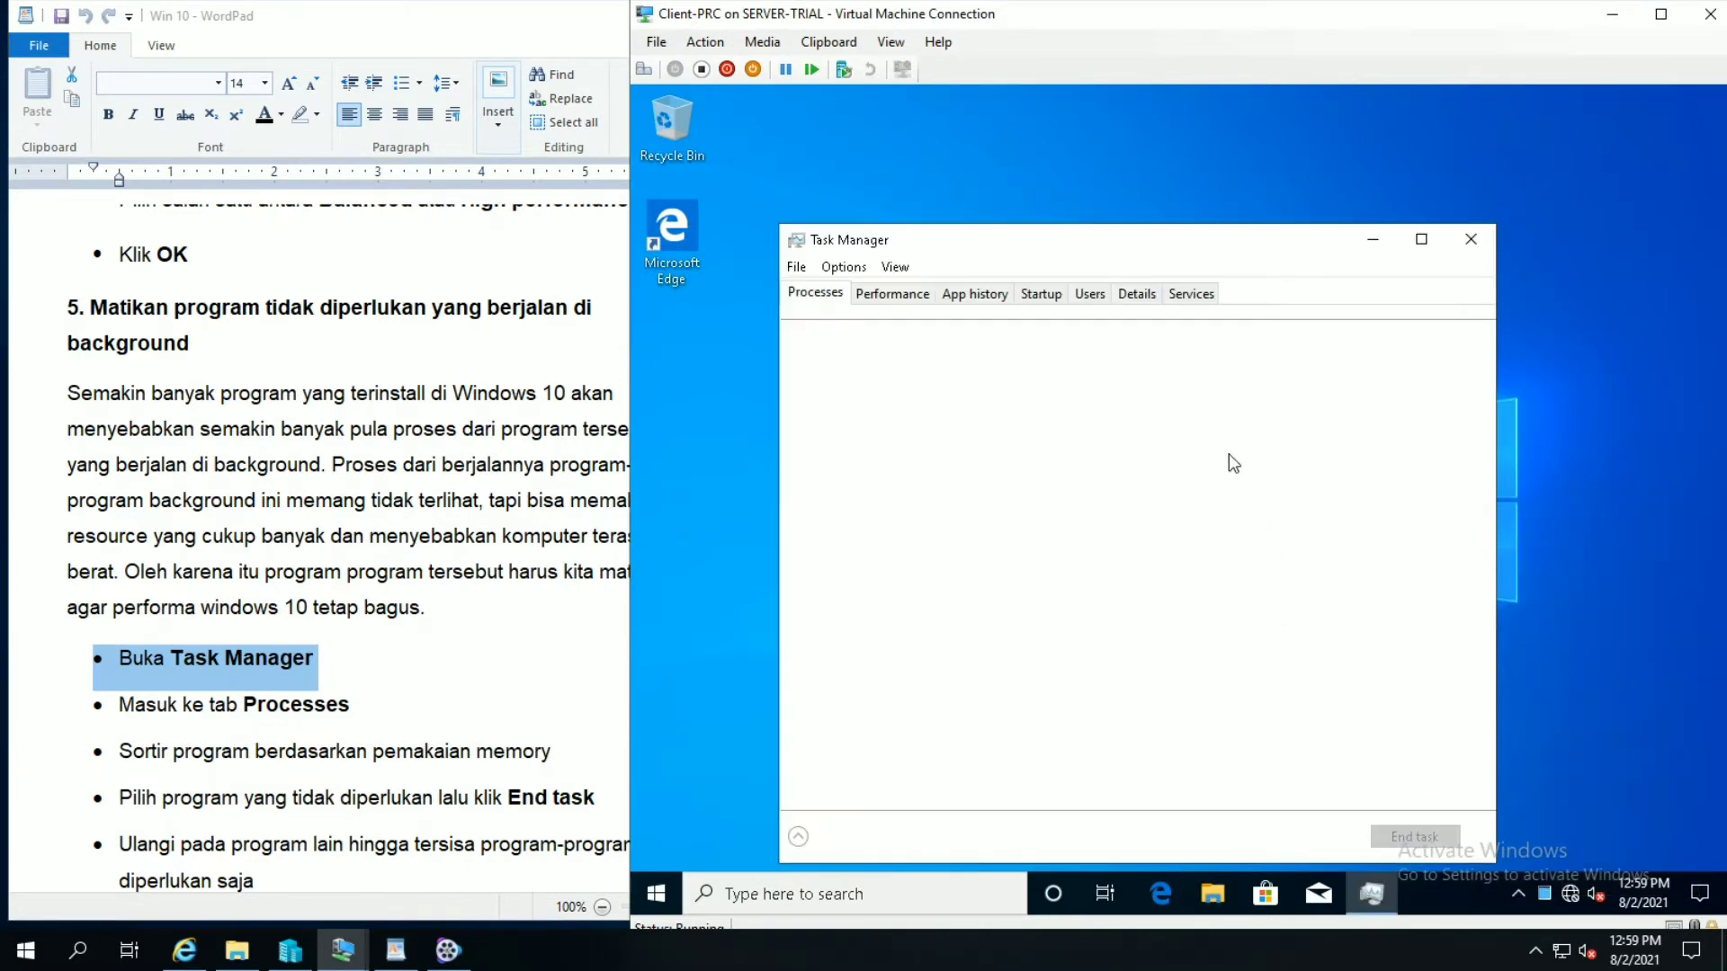
Step: Highlight the notes' Processes instruction and show the Processes list in the virtual machine's Task Manager
click(619, 599)
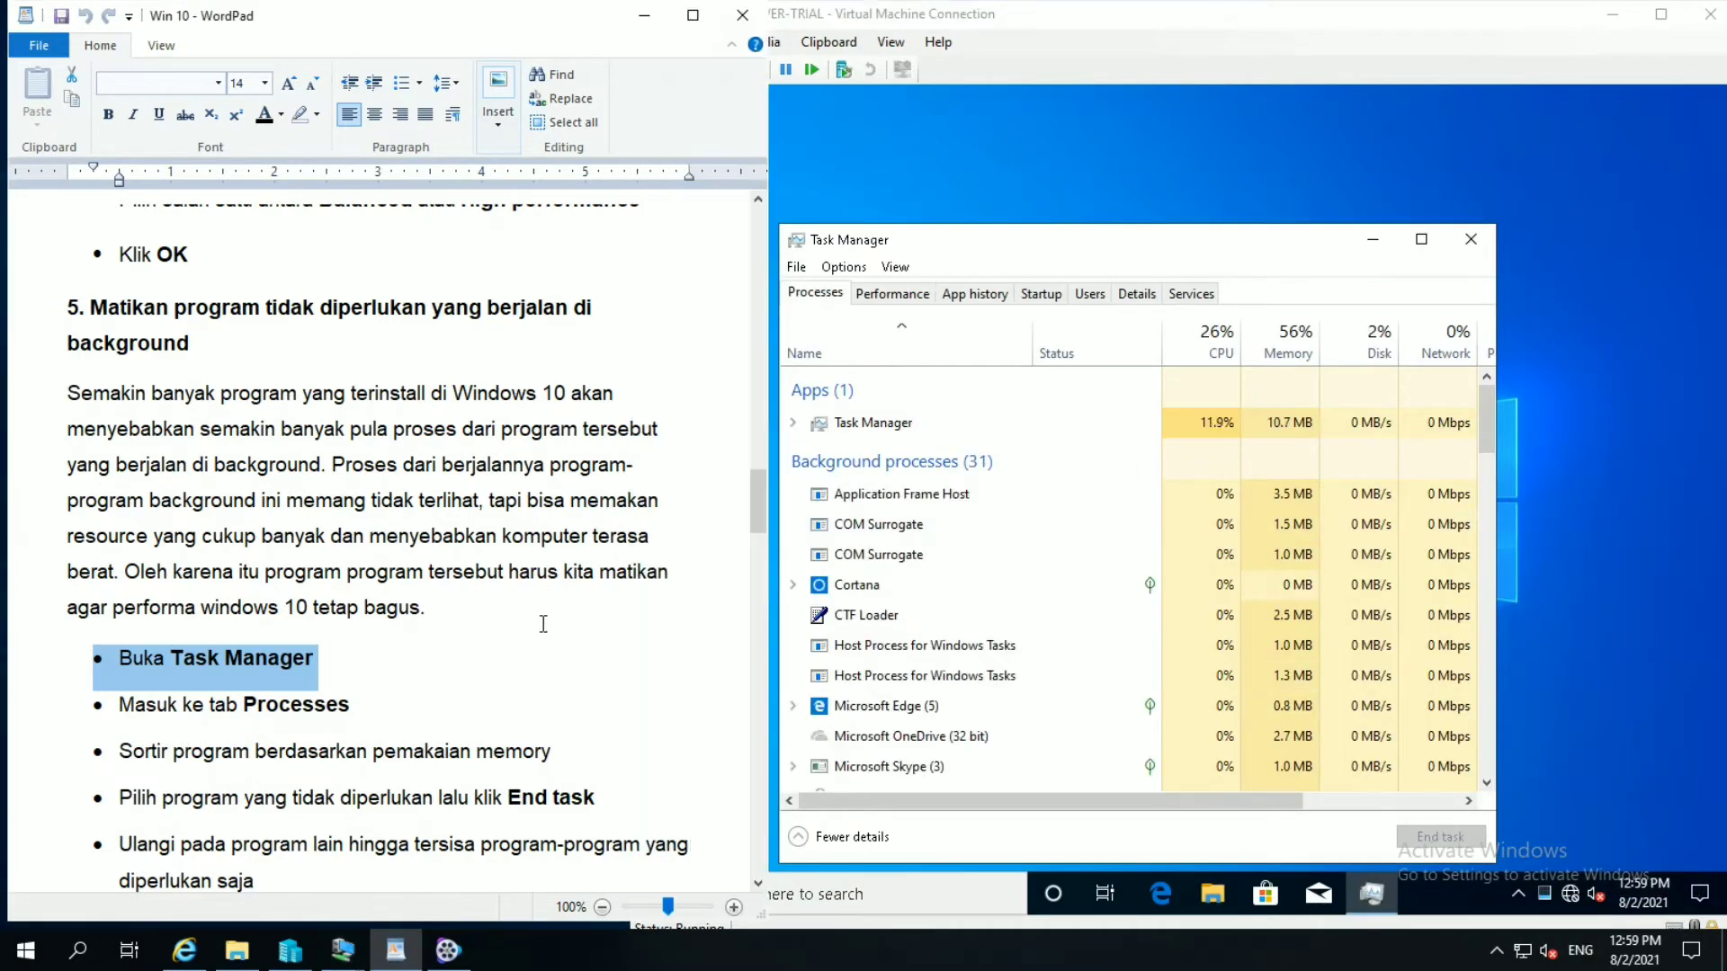
click(758, 886)
drag(758, 886, 758, 886)
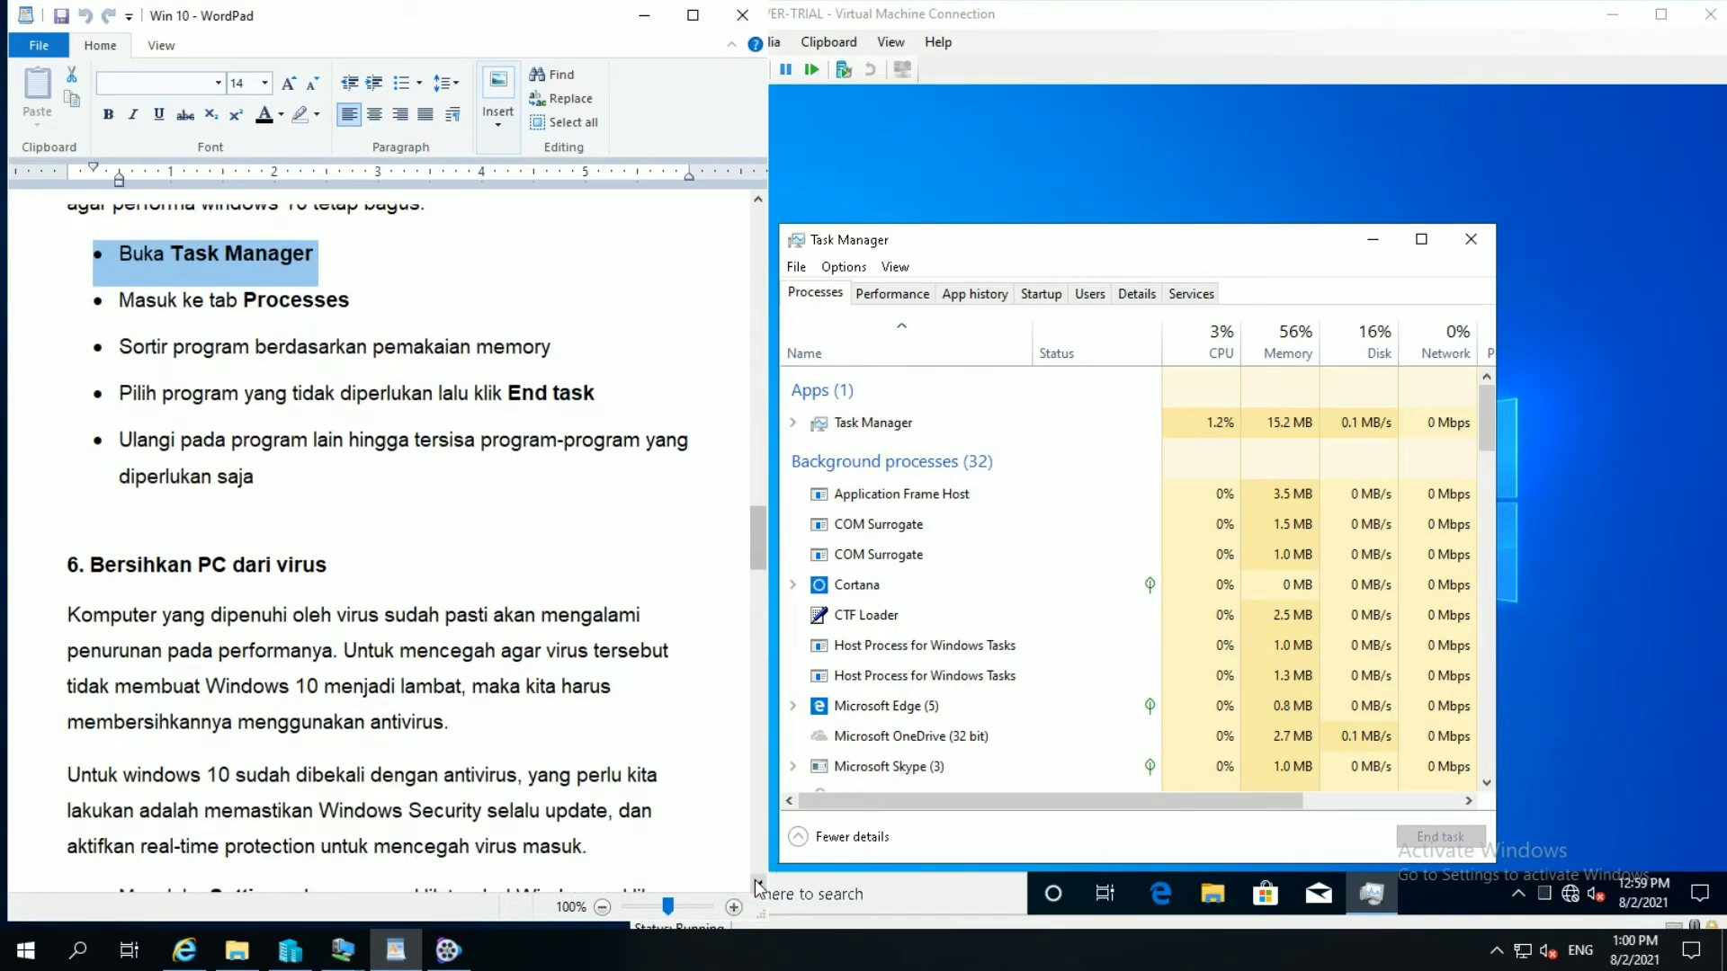
click(64, 323)
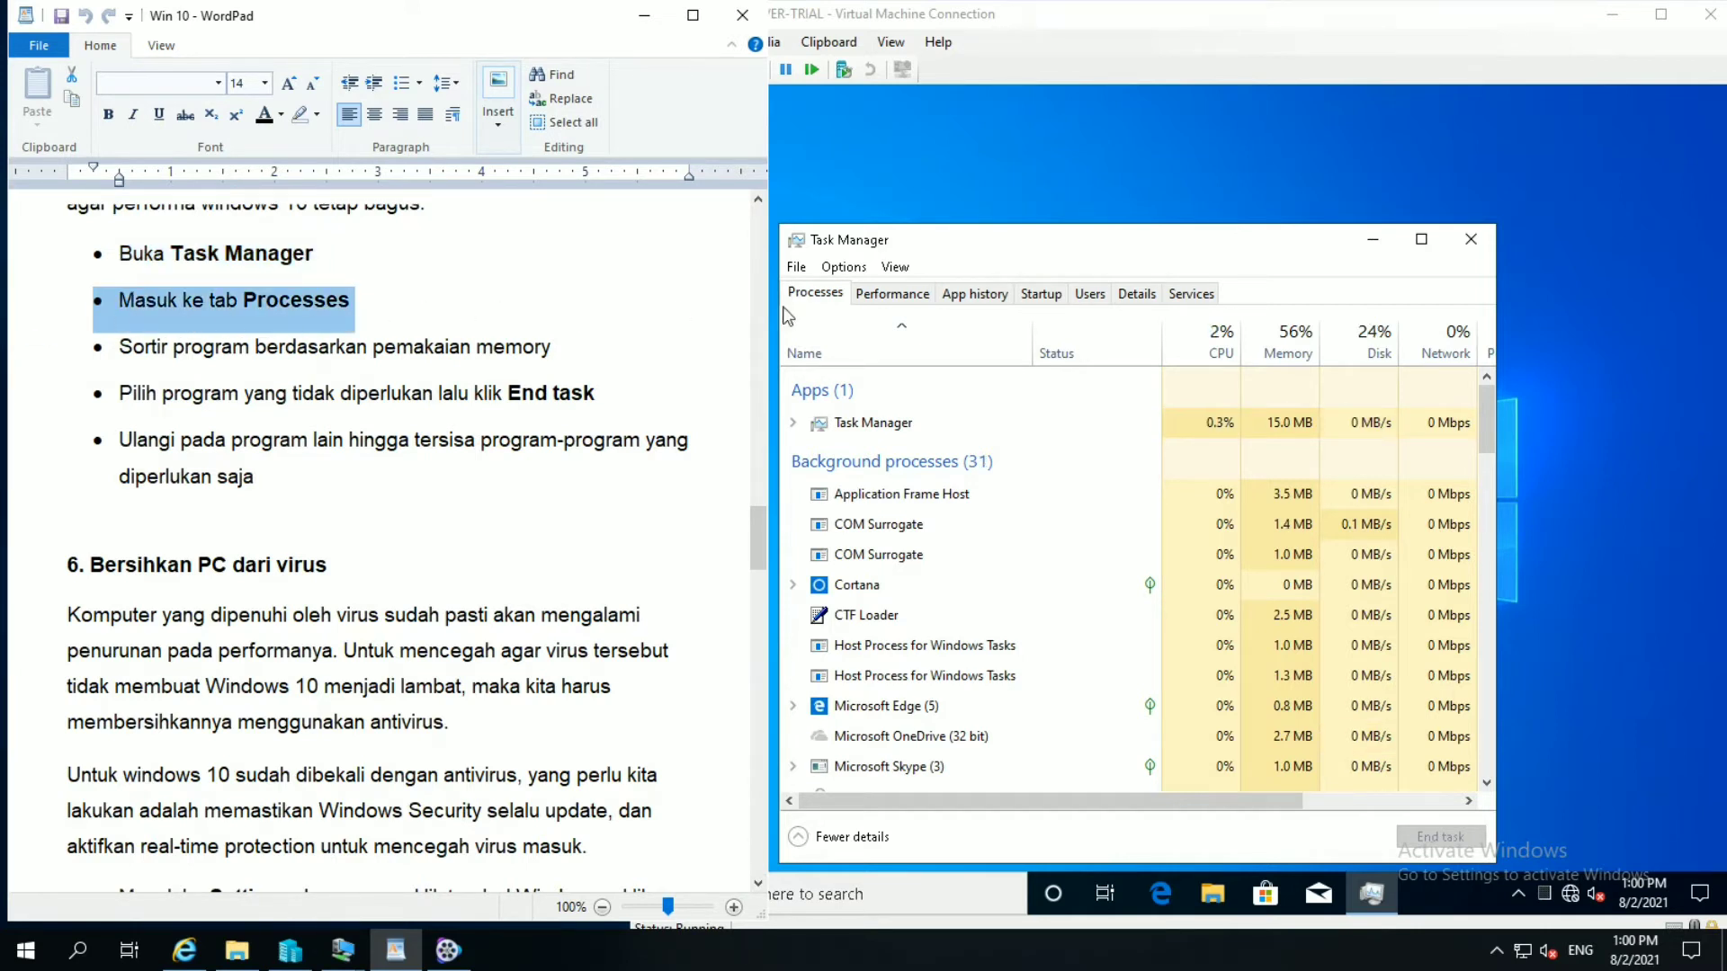
click(1052, 270)
click(816, 301)
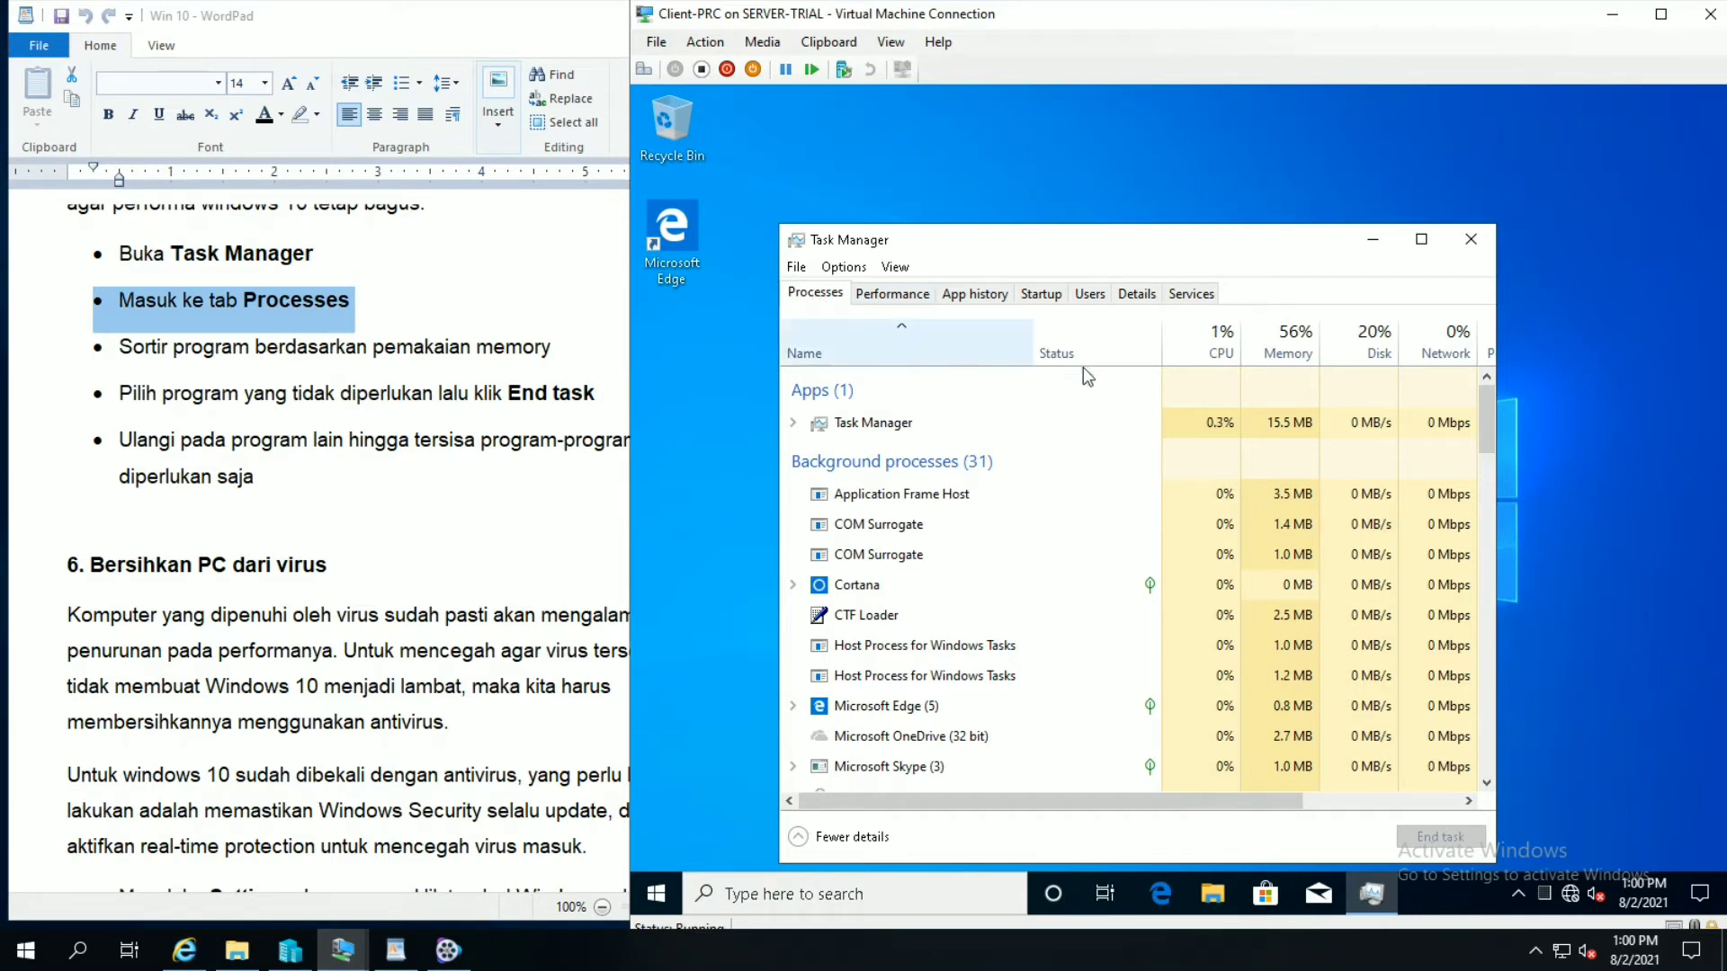
Step: Sort the processes by memory usage and highlight the notes' remaining section 5 instructions on sorting, End task and repeating
click(1300, 349)
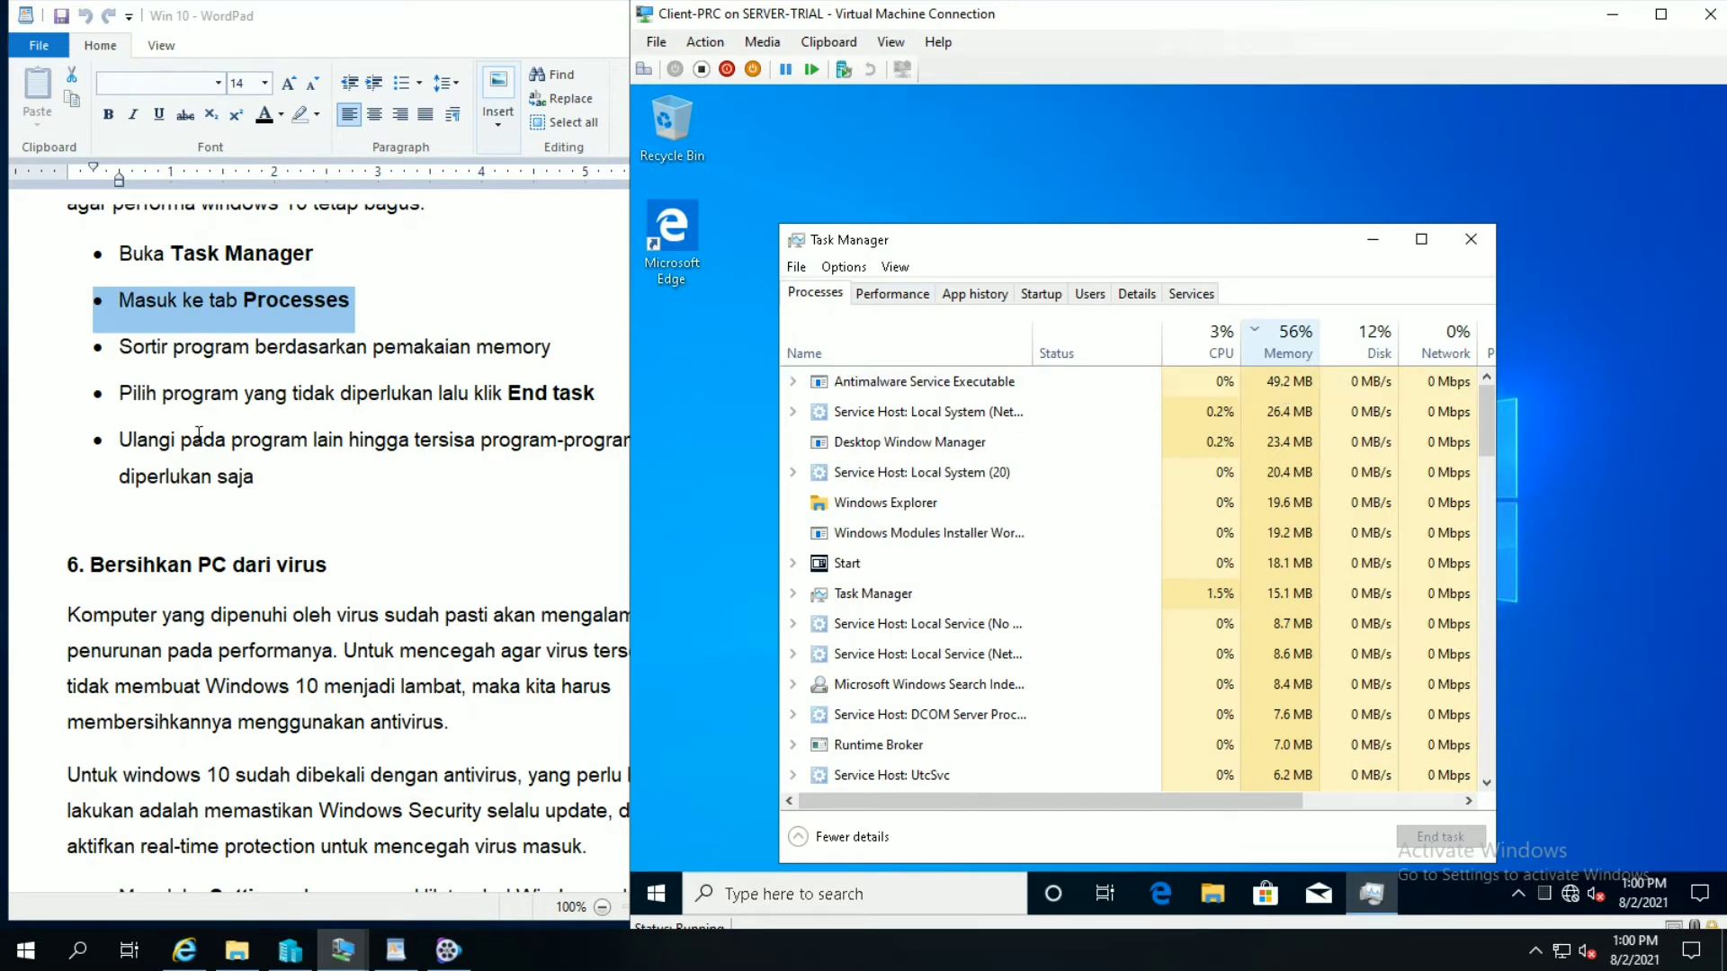
click(80, 362)
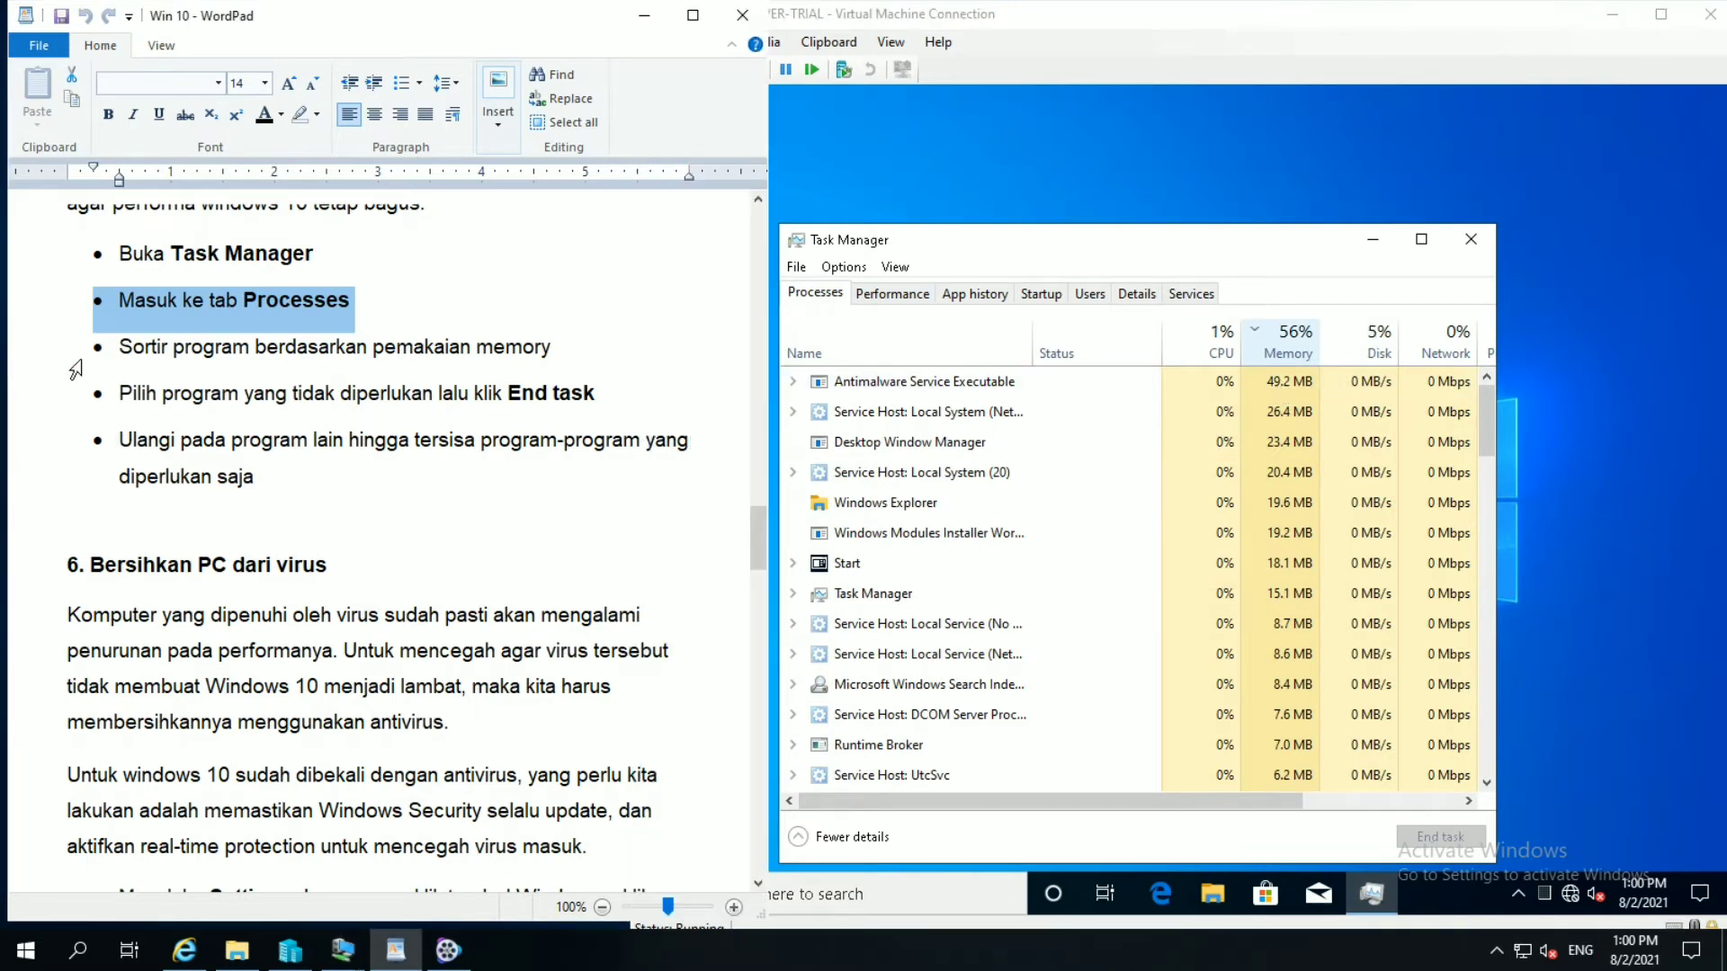
click(76, 365)
click(68, 402)
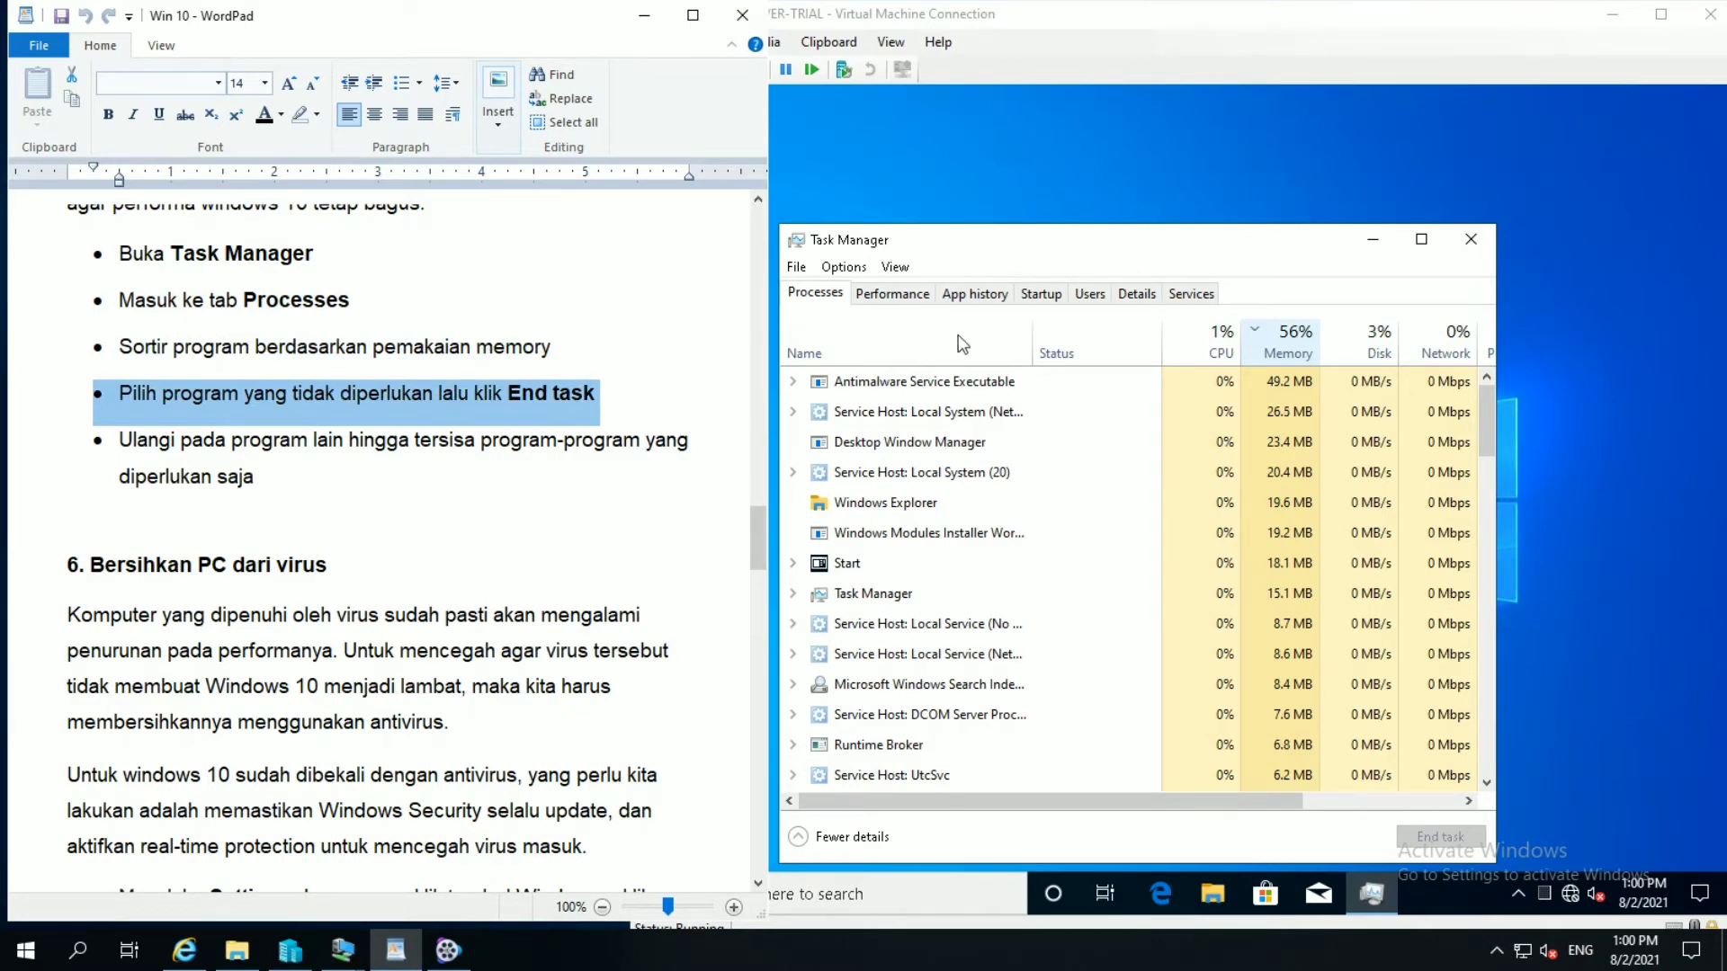
drag(75, 448, 76, 484)
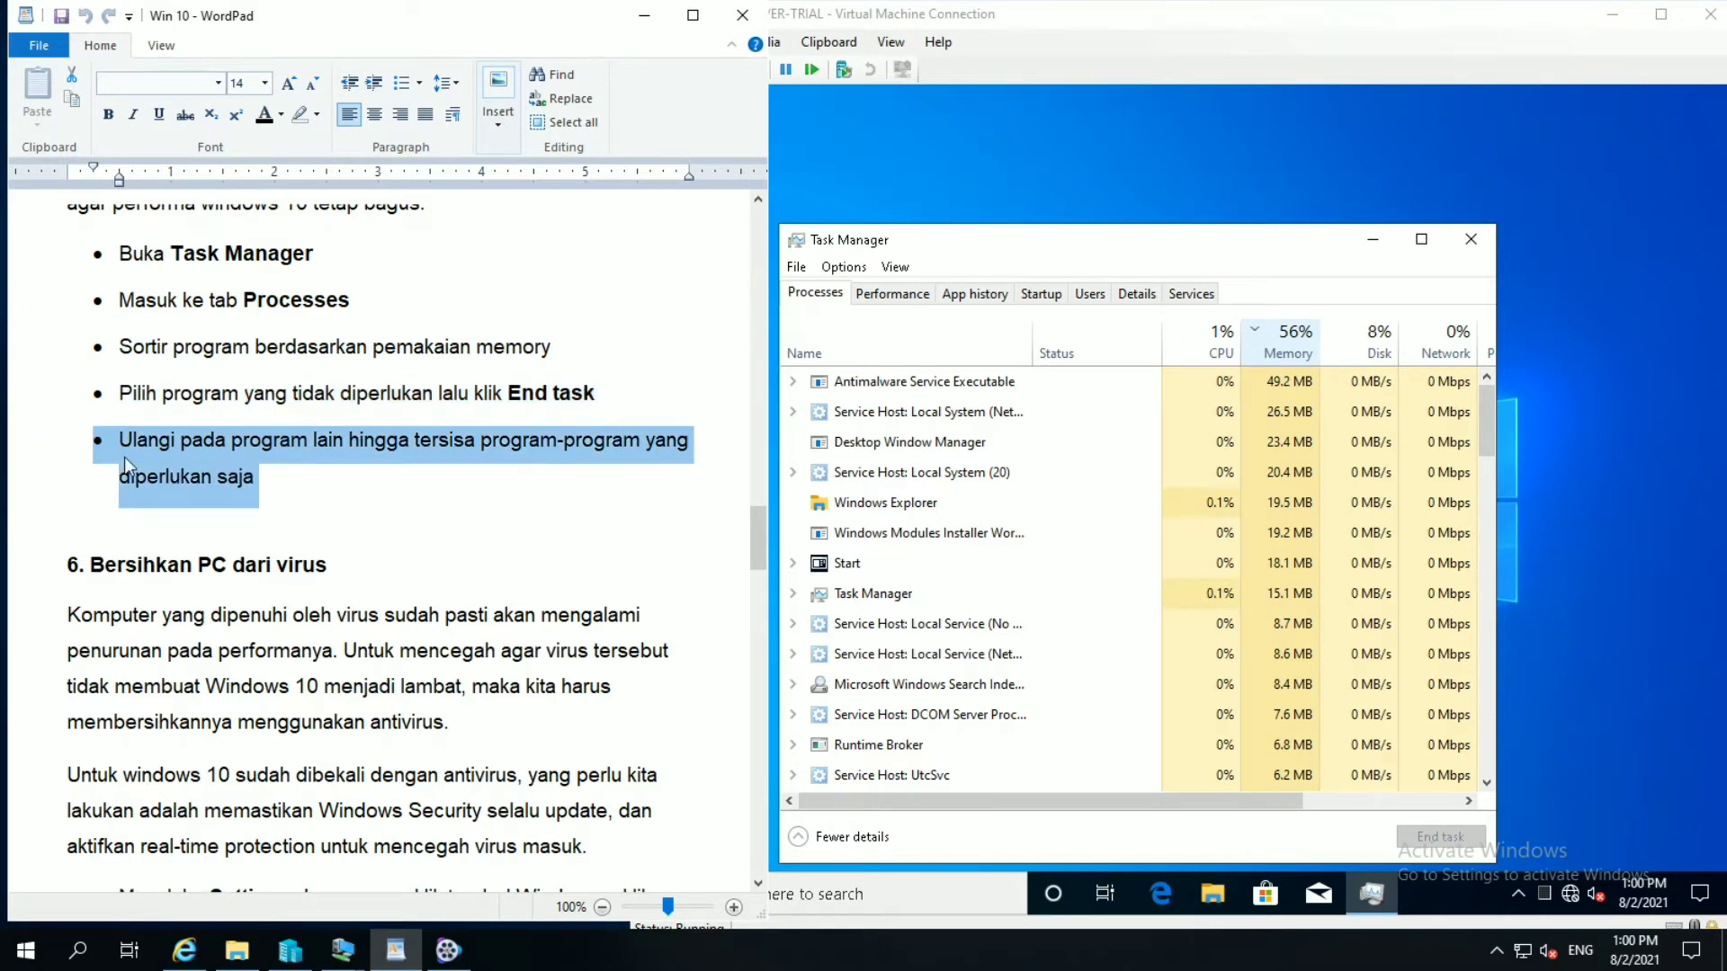
Step: End the Photos background process in the virtual machine and close Task Manager
click(1288, 268)
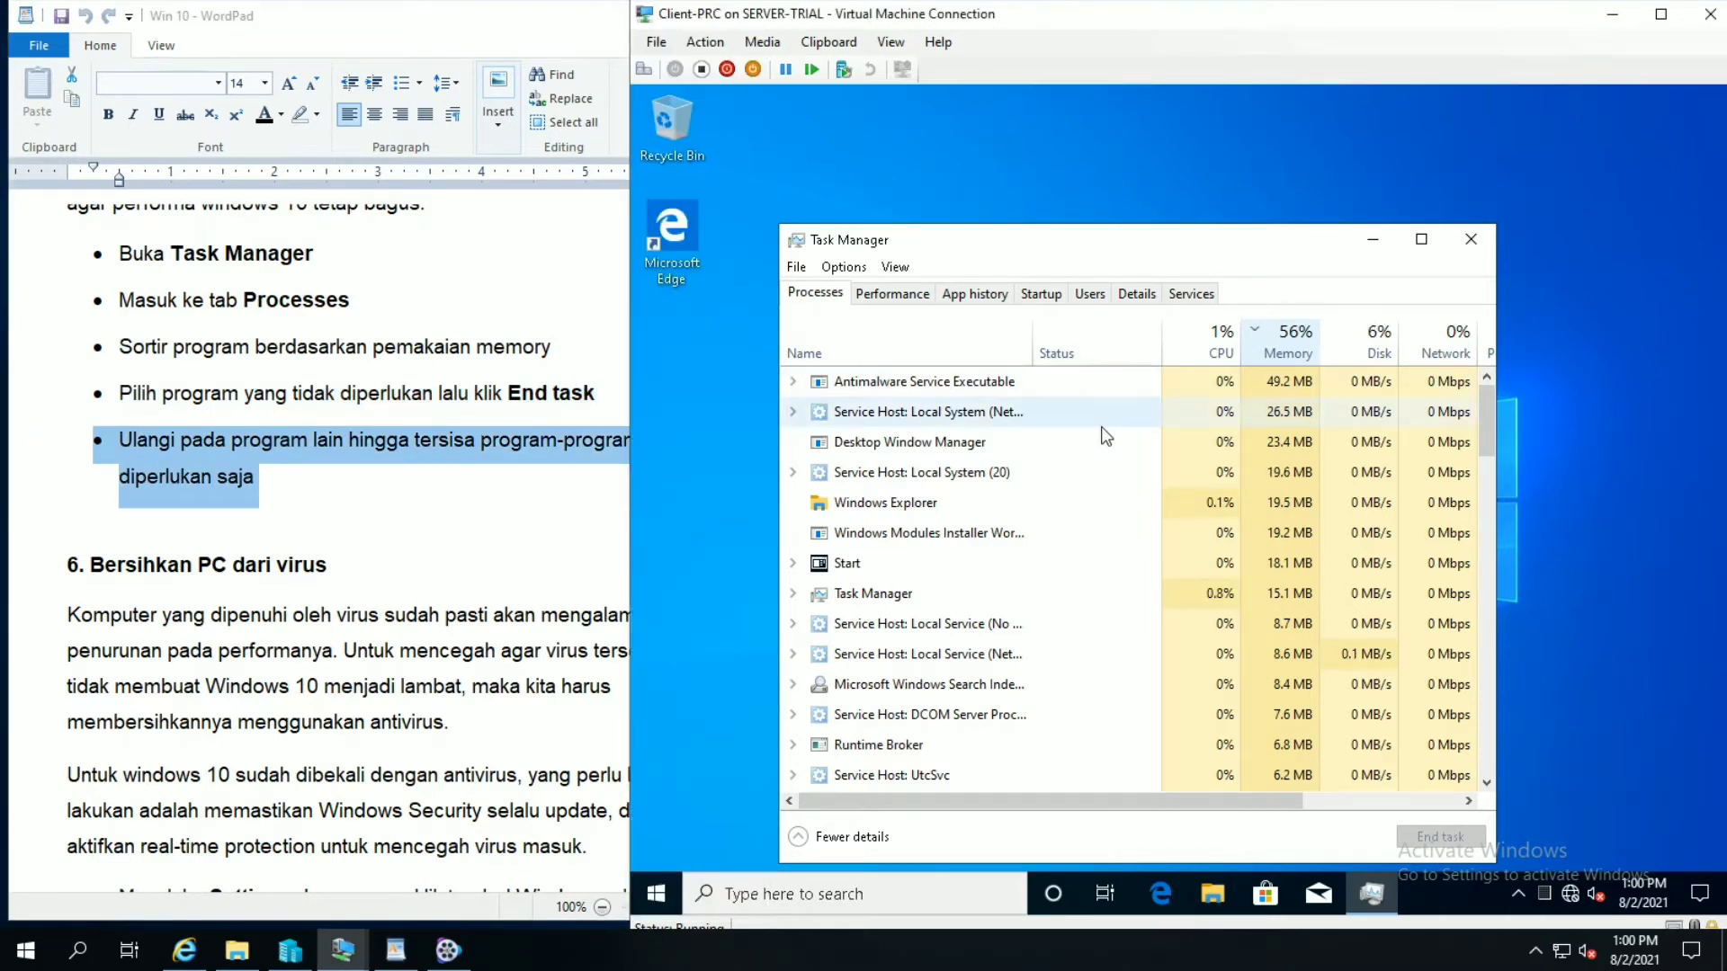
click(1186, 464)
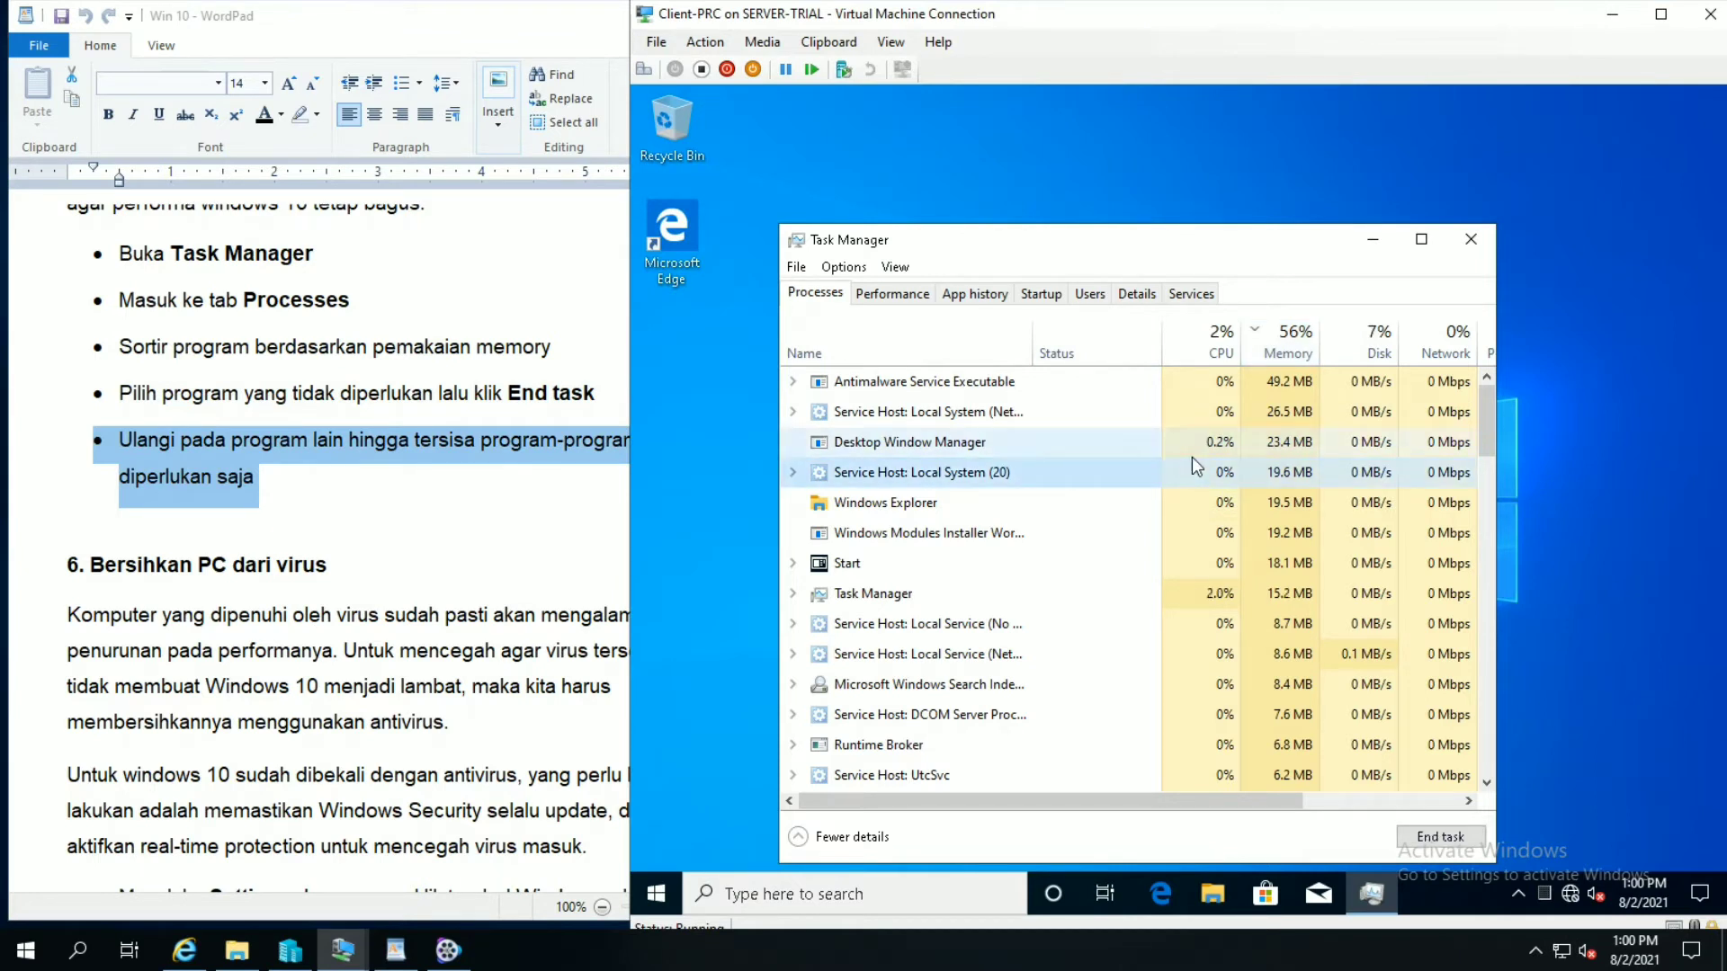
scroll(1190, 458, down, 1)
scroll(1191, 457, down, 4)
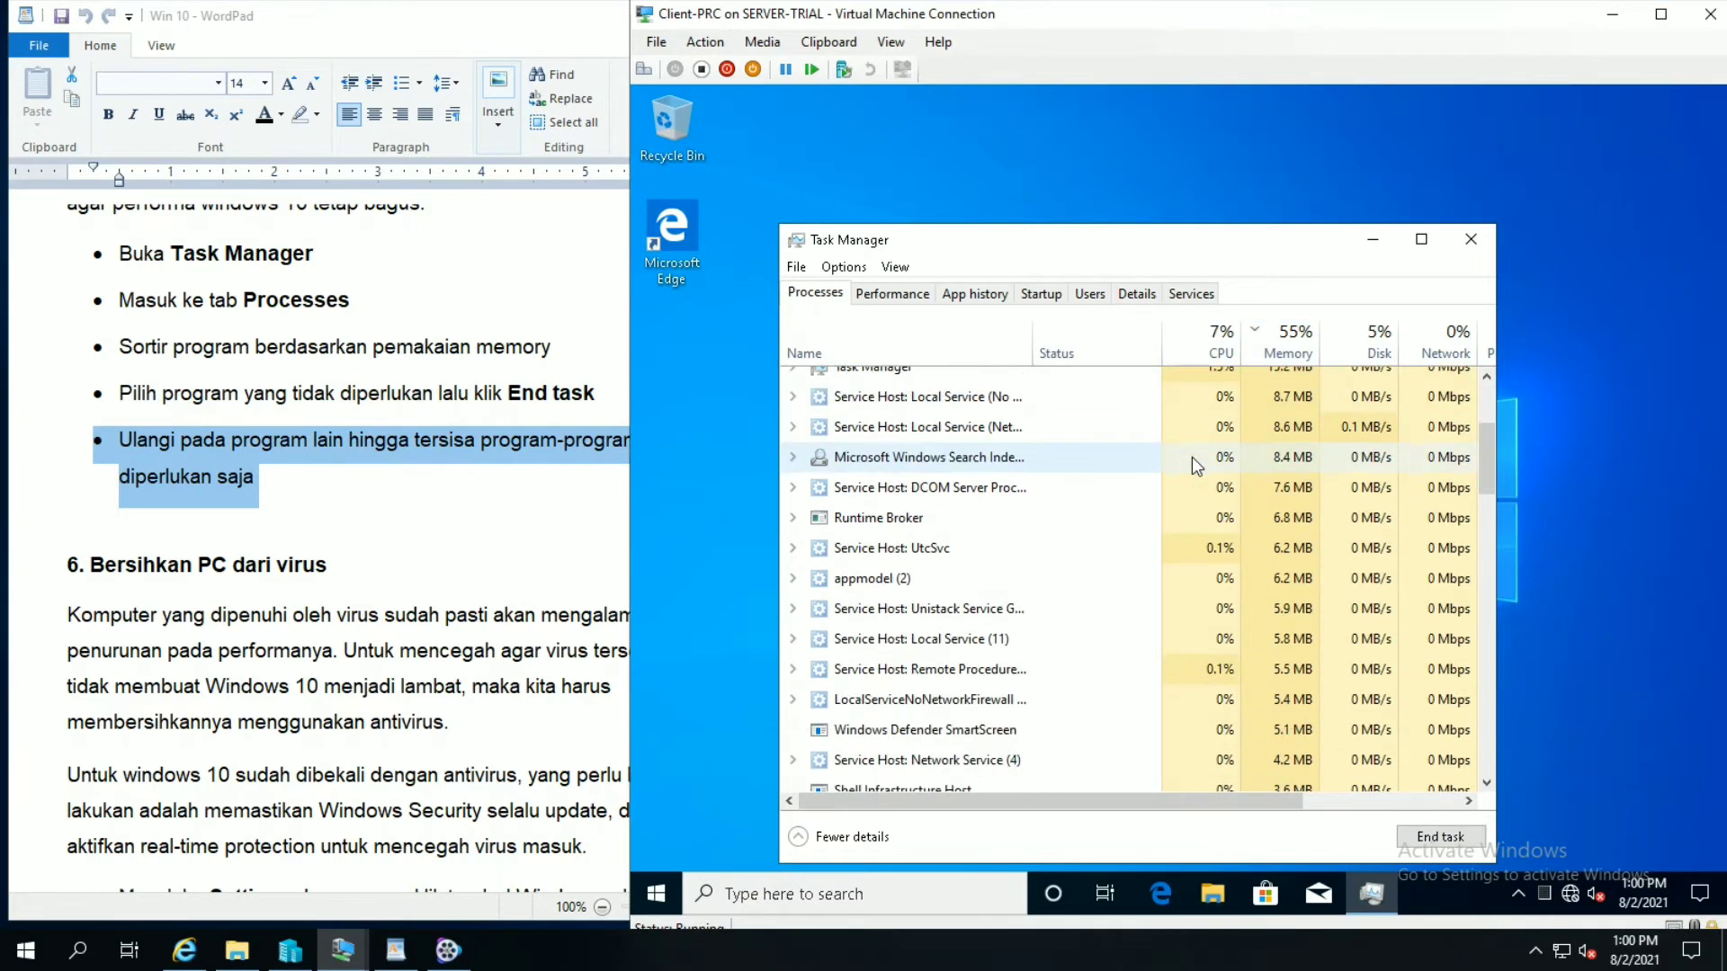
scroll(1191, 457, down, 3)
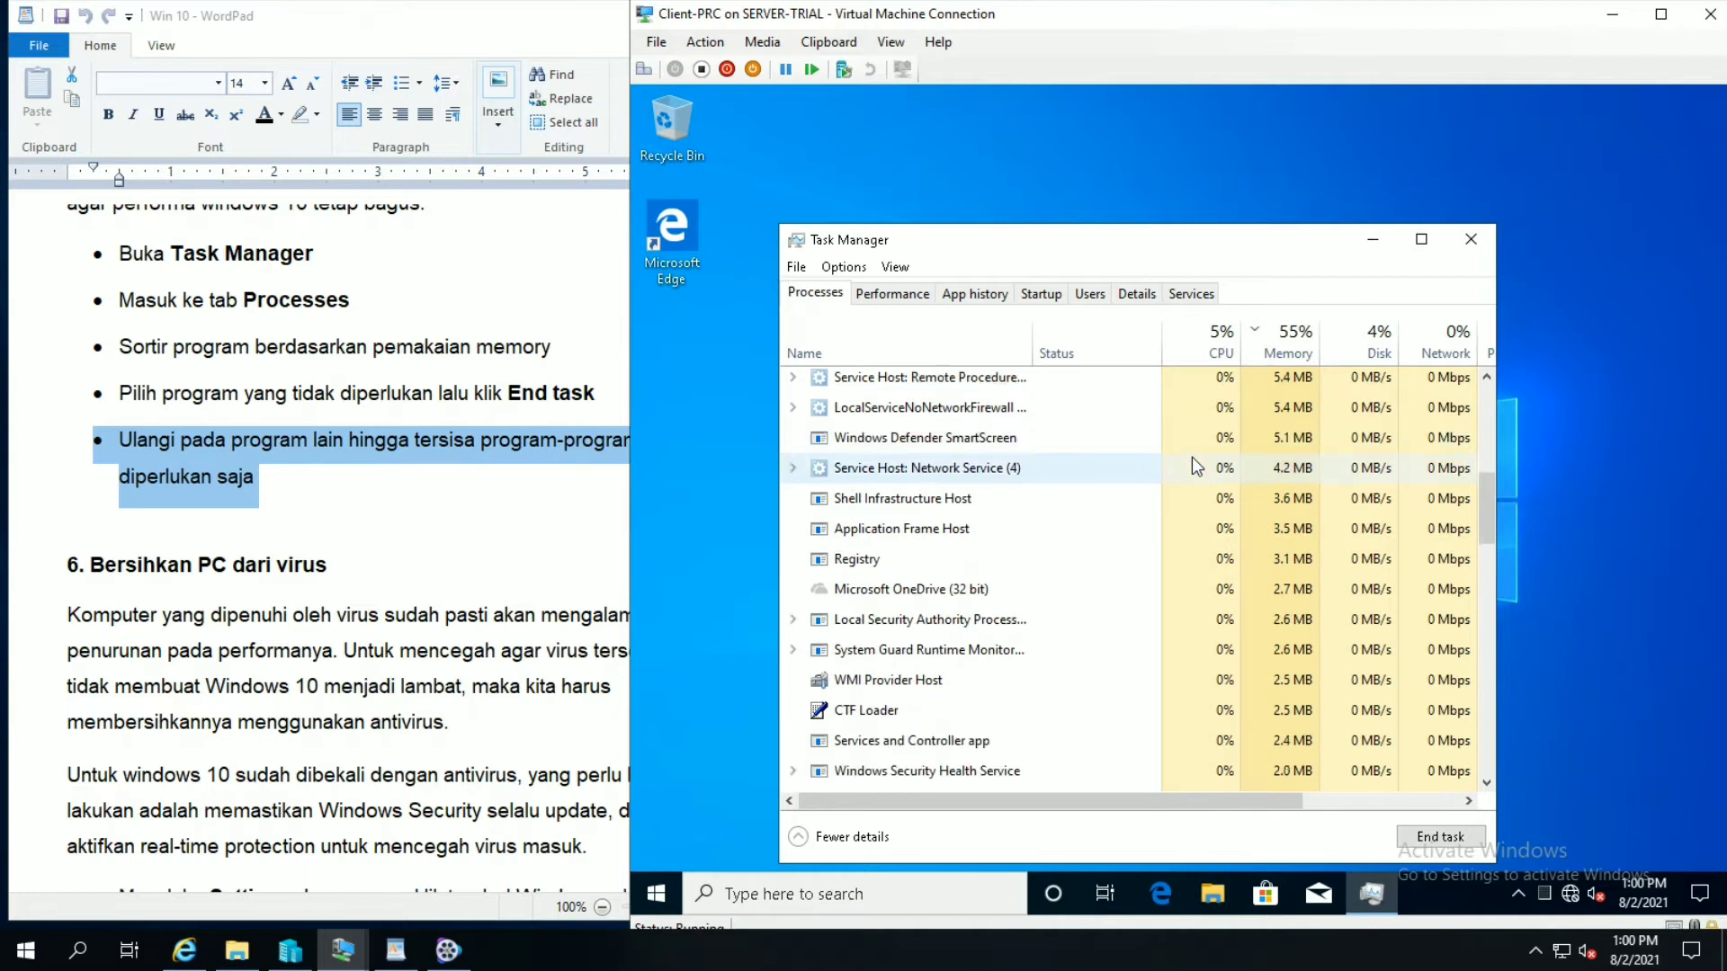
scroll(1191, 457, down, 2)
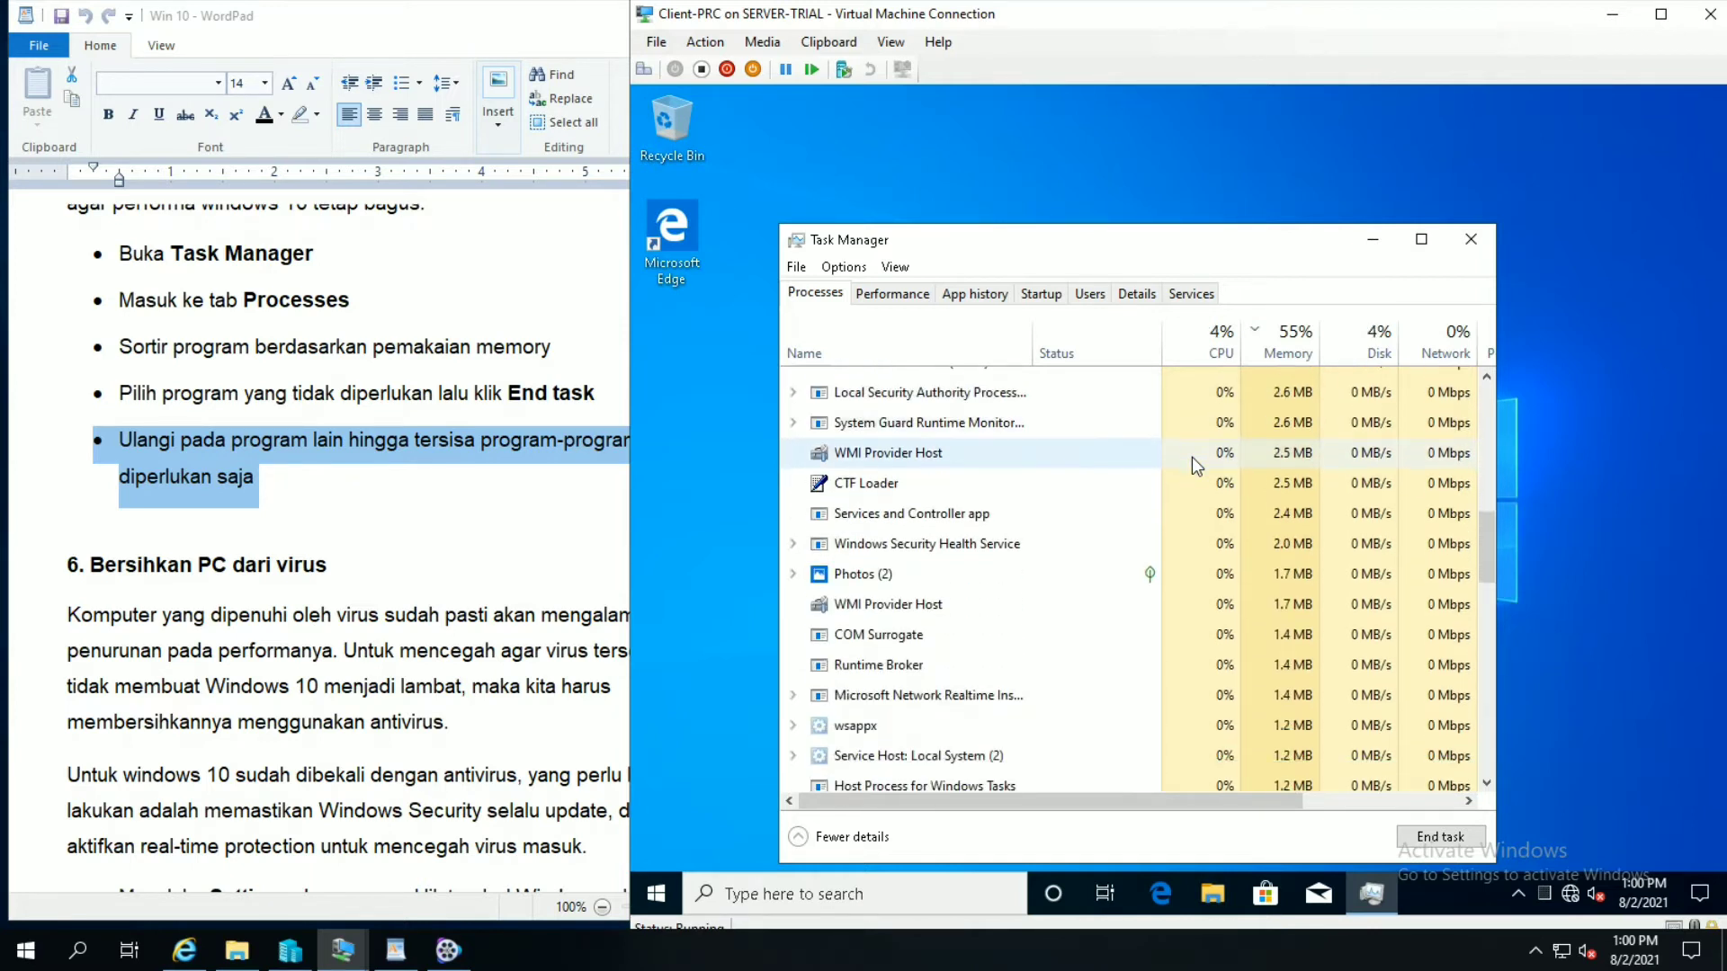
scroll(1190, 457, down, 1)
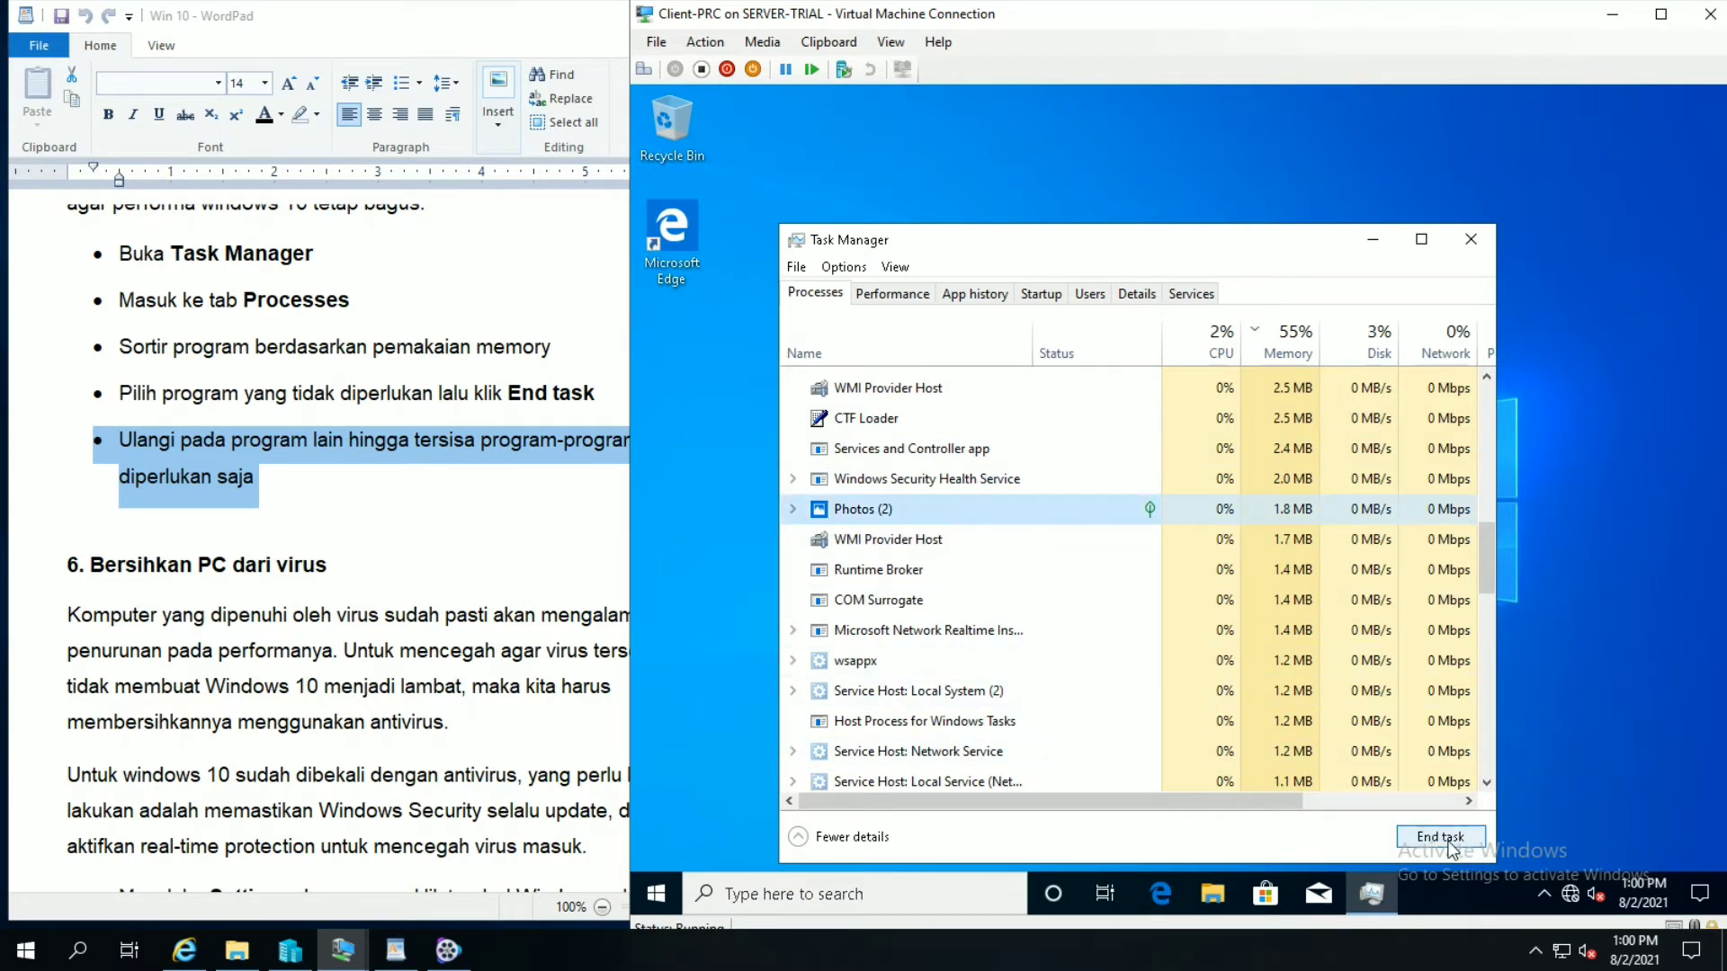
click(1450, 846)
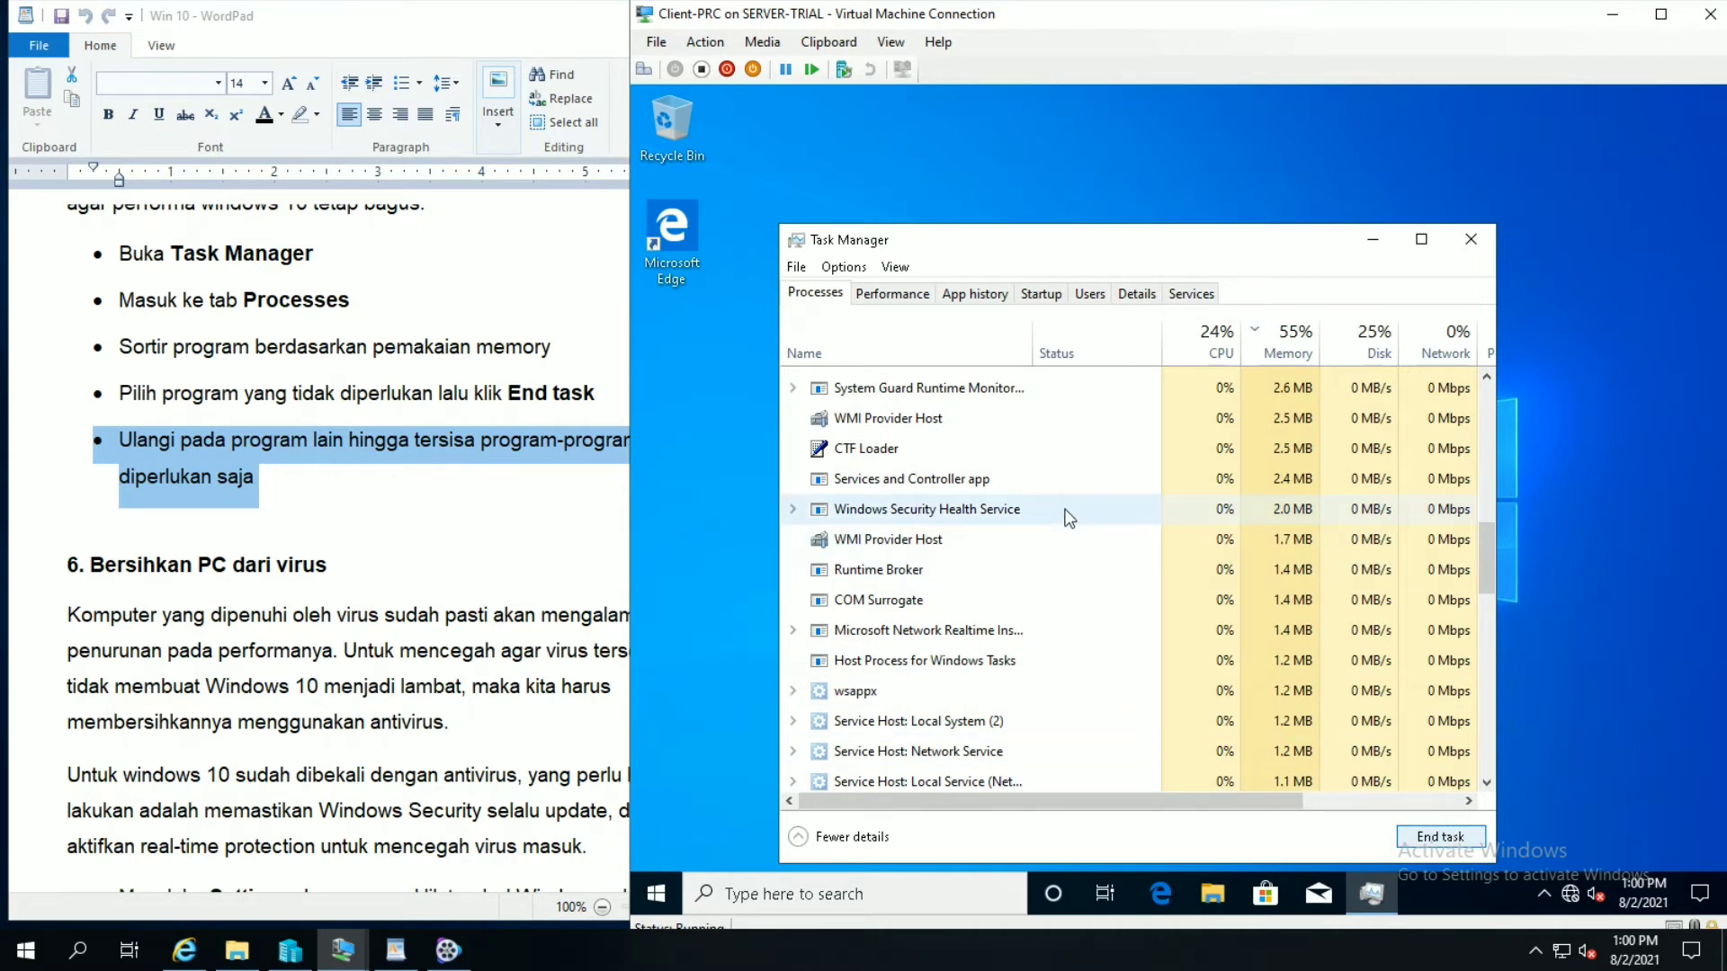
click(1470, 239)
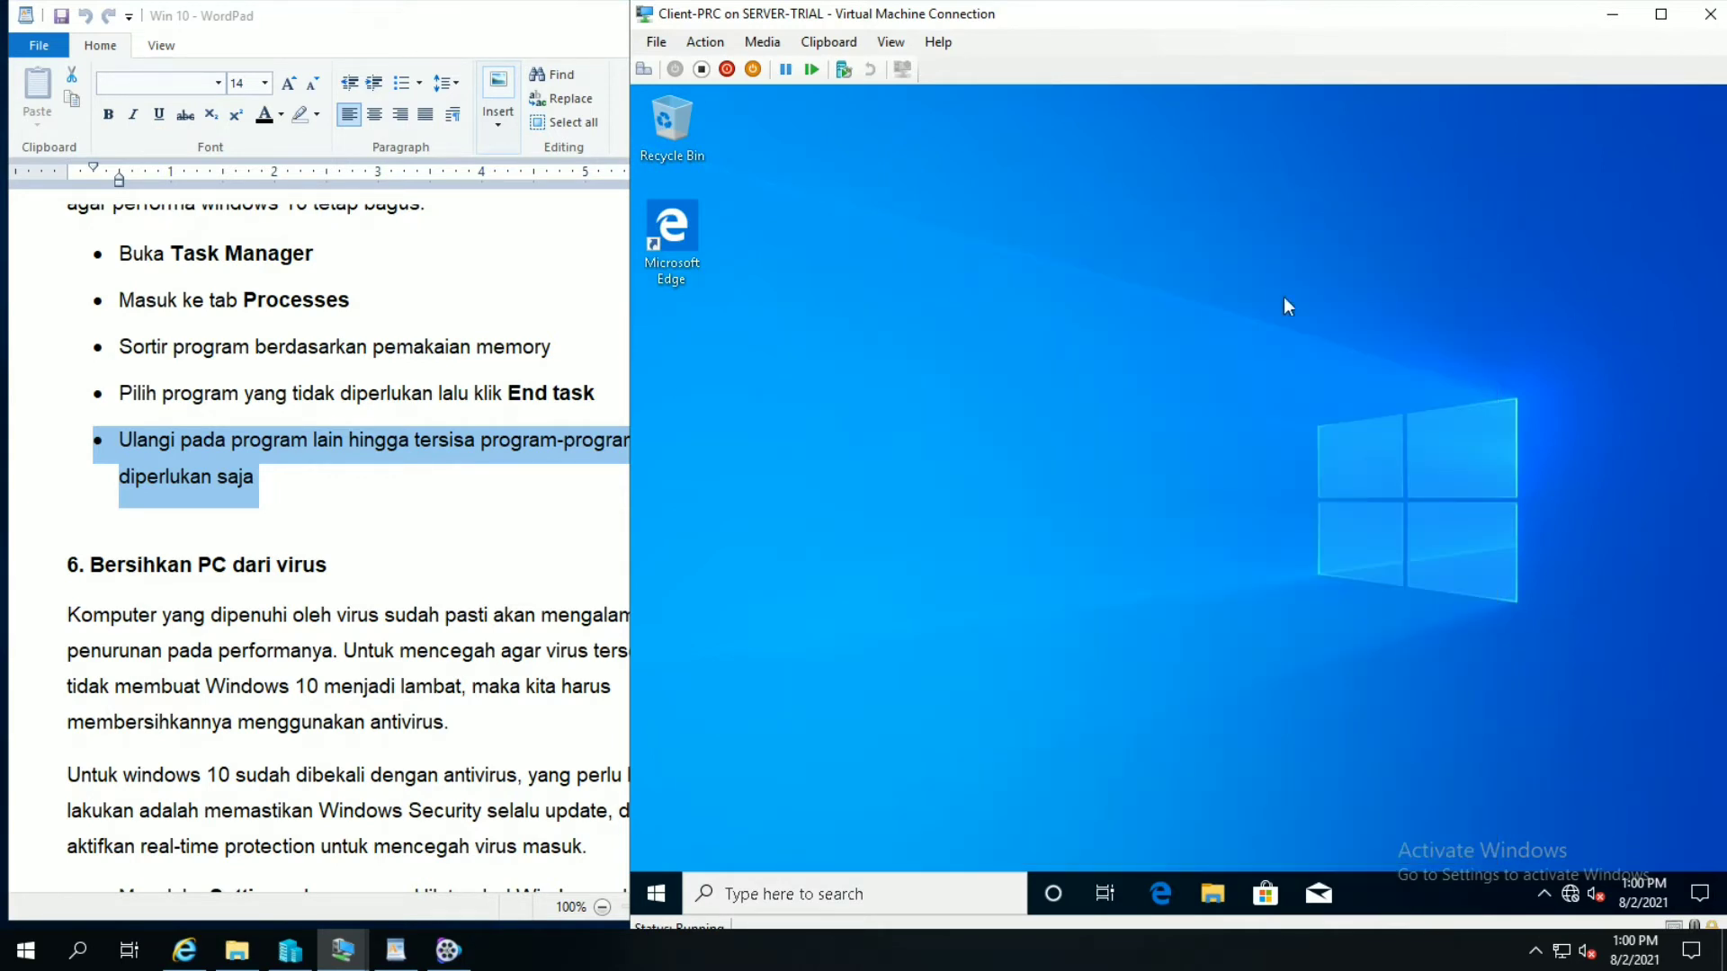
Step: Read the notes' section 6 on cleaning the PC of viruses, highlighting the heading and first paragraph line by line
click(25, 570)
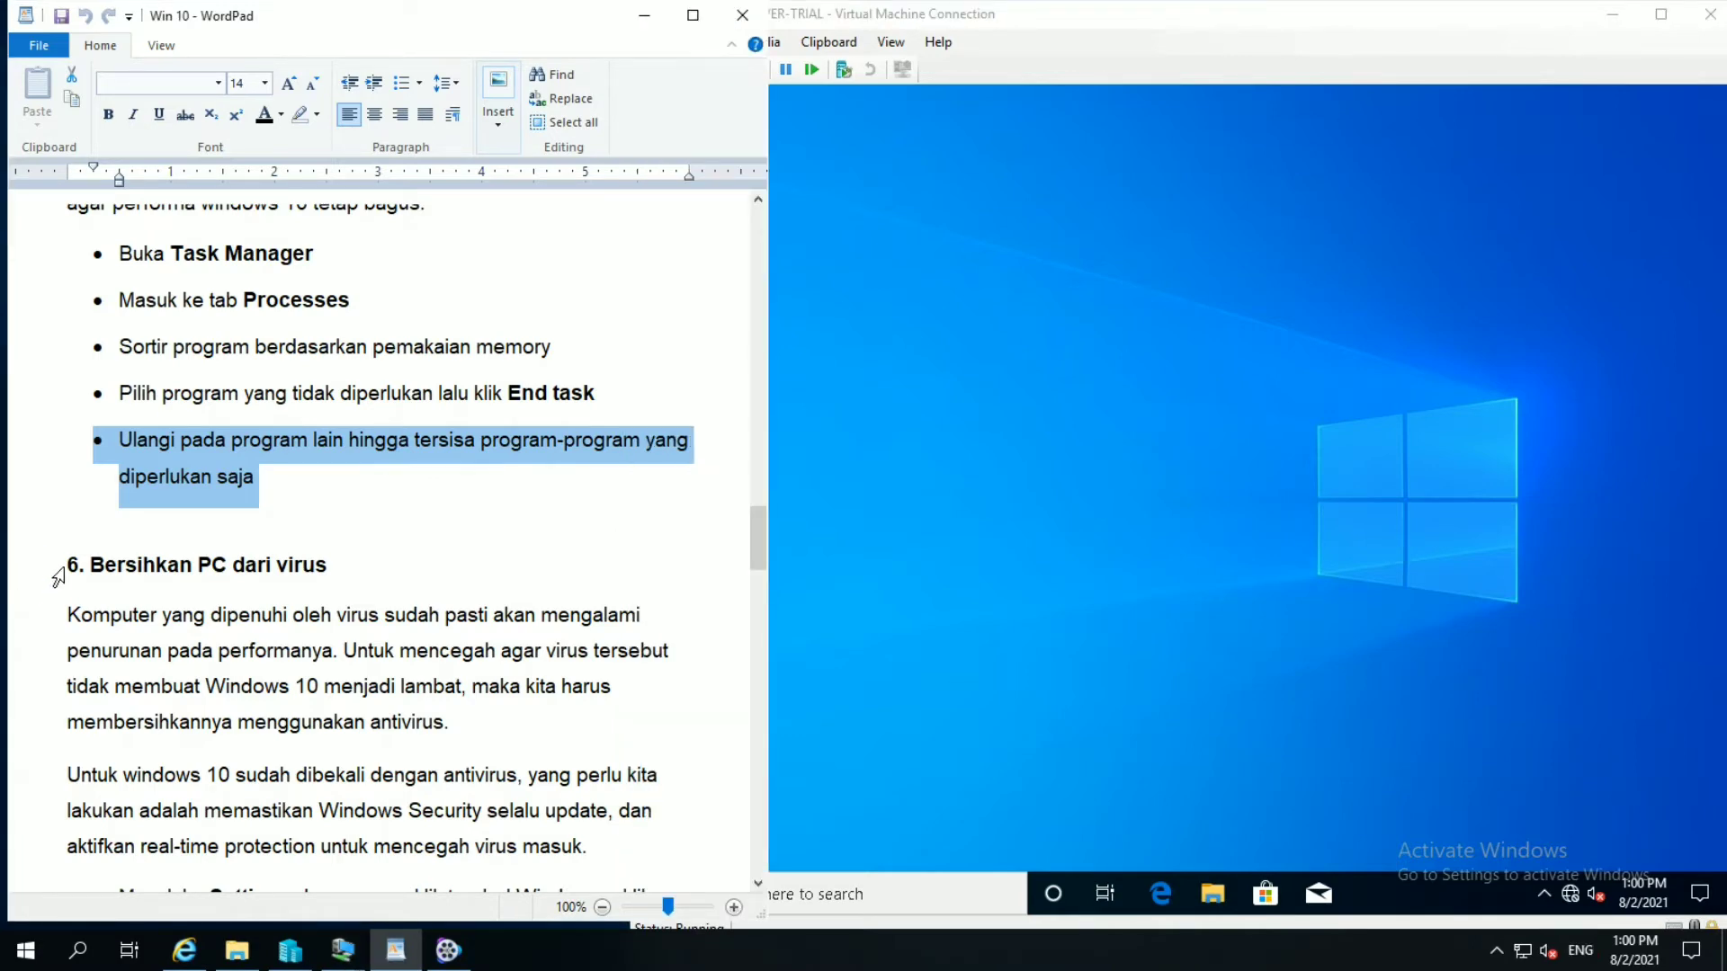
scroll(54, 580, down, 3)
scroll(58, 540, up, 1)
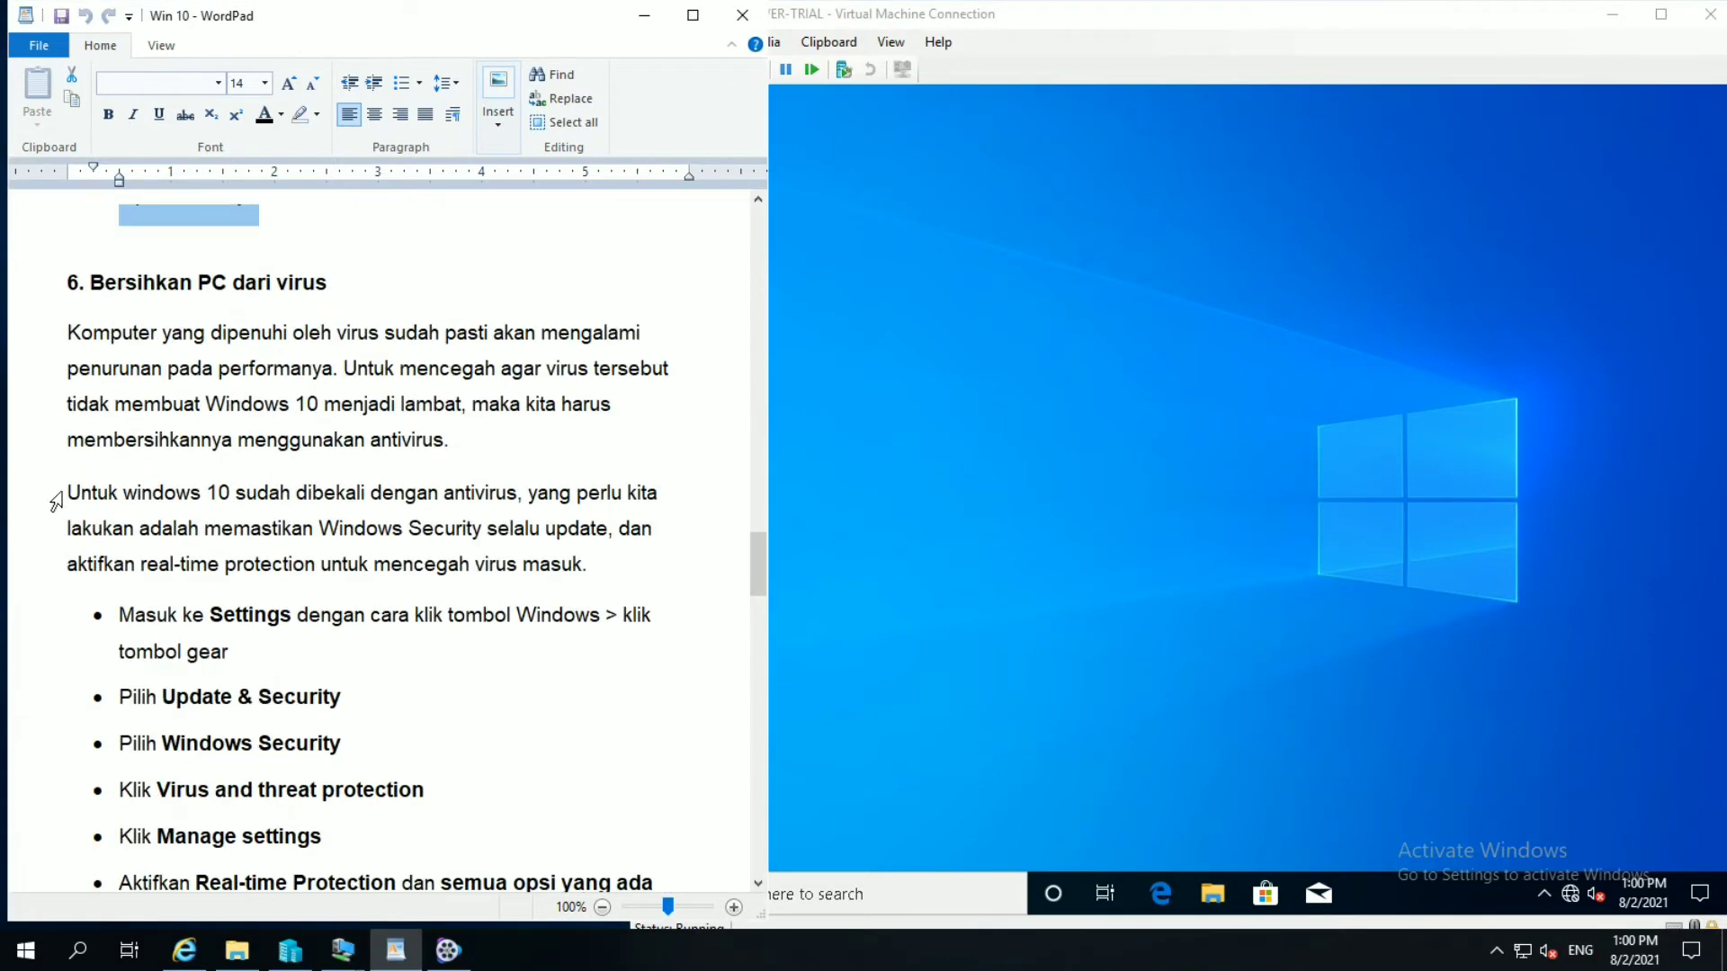
click(54, 284)
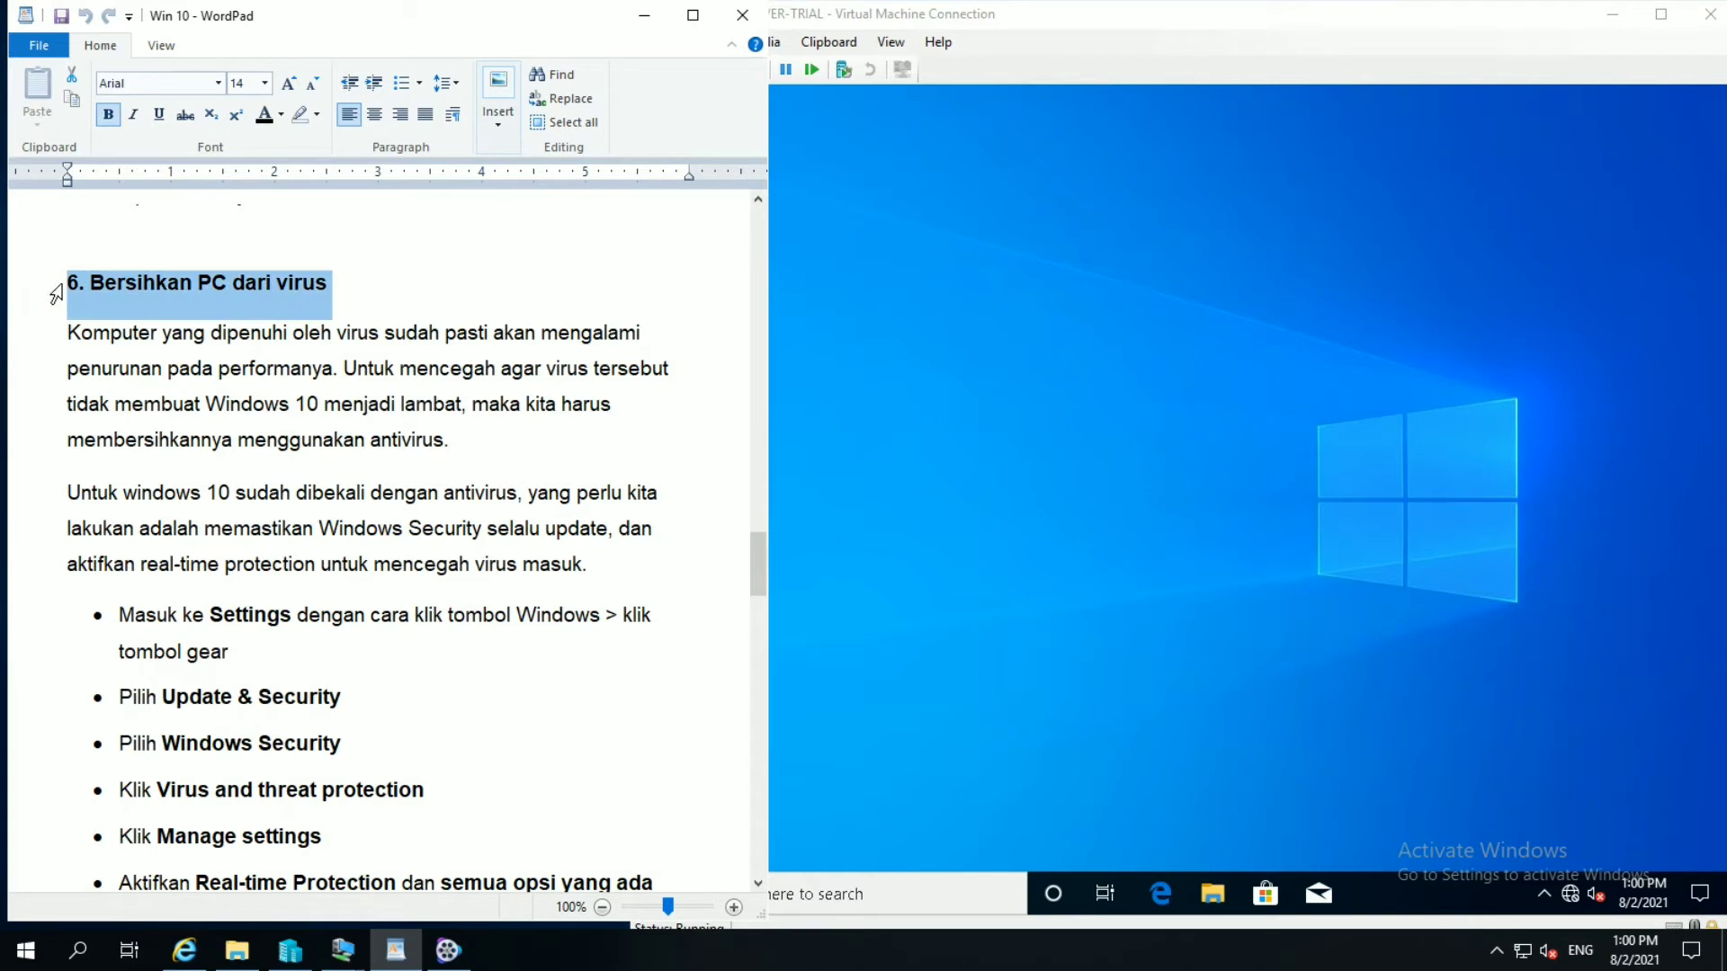
click(56, 335)
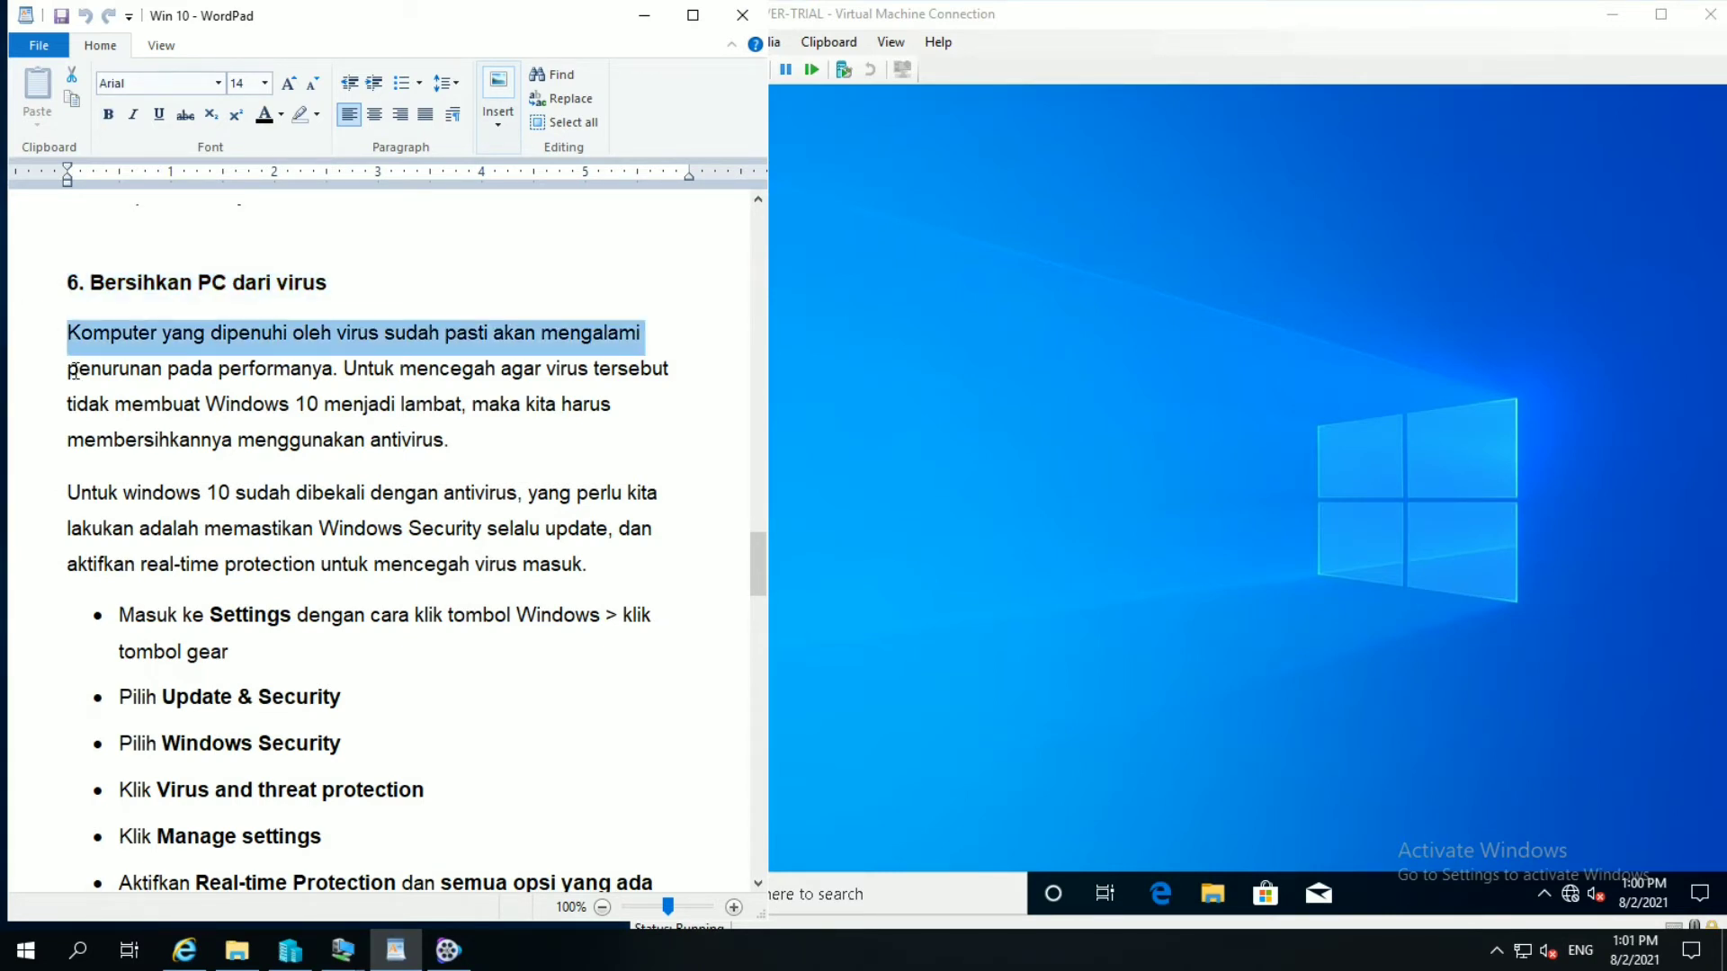
click(50, 376)
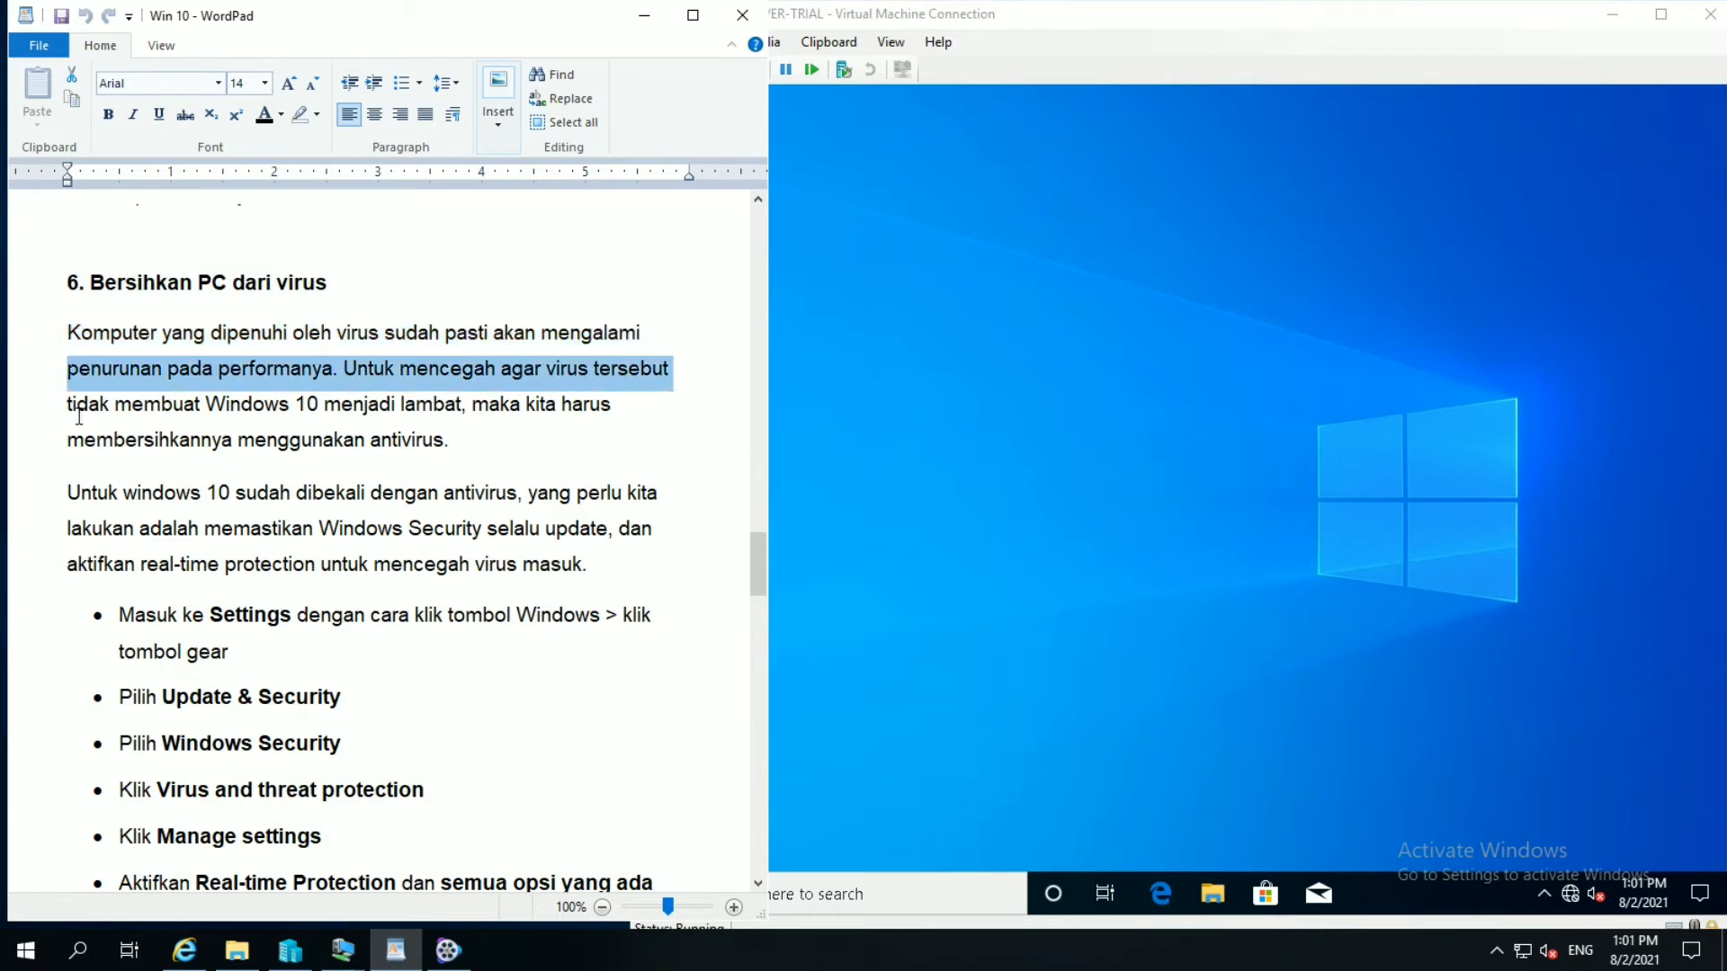
click(58, 411)
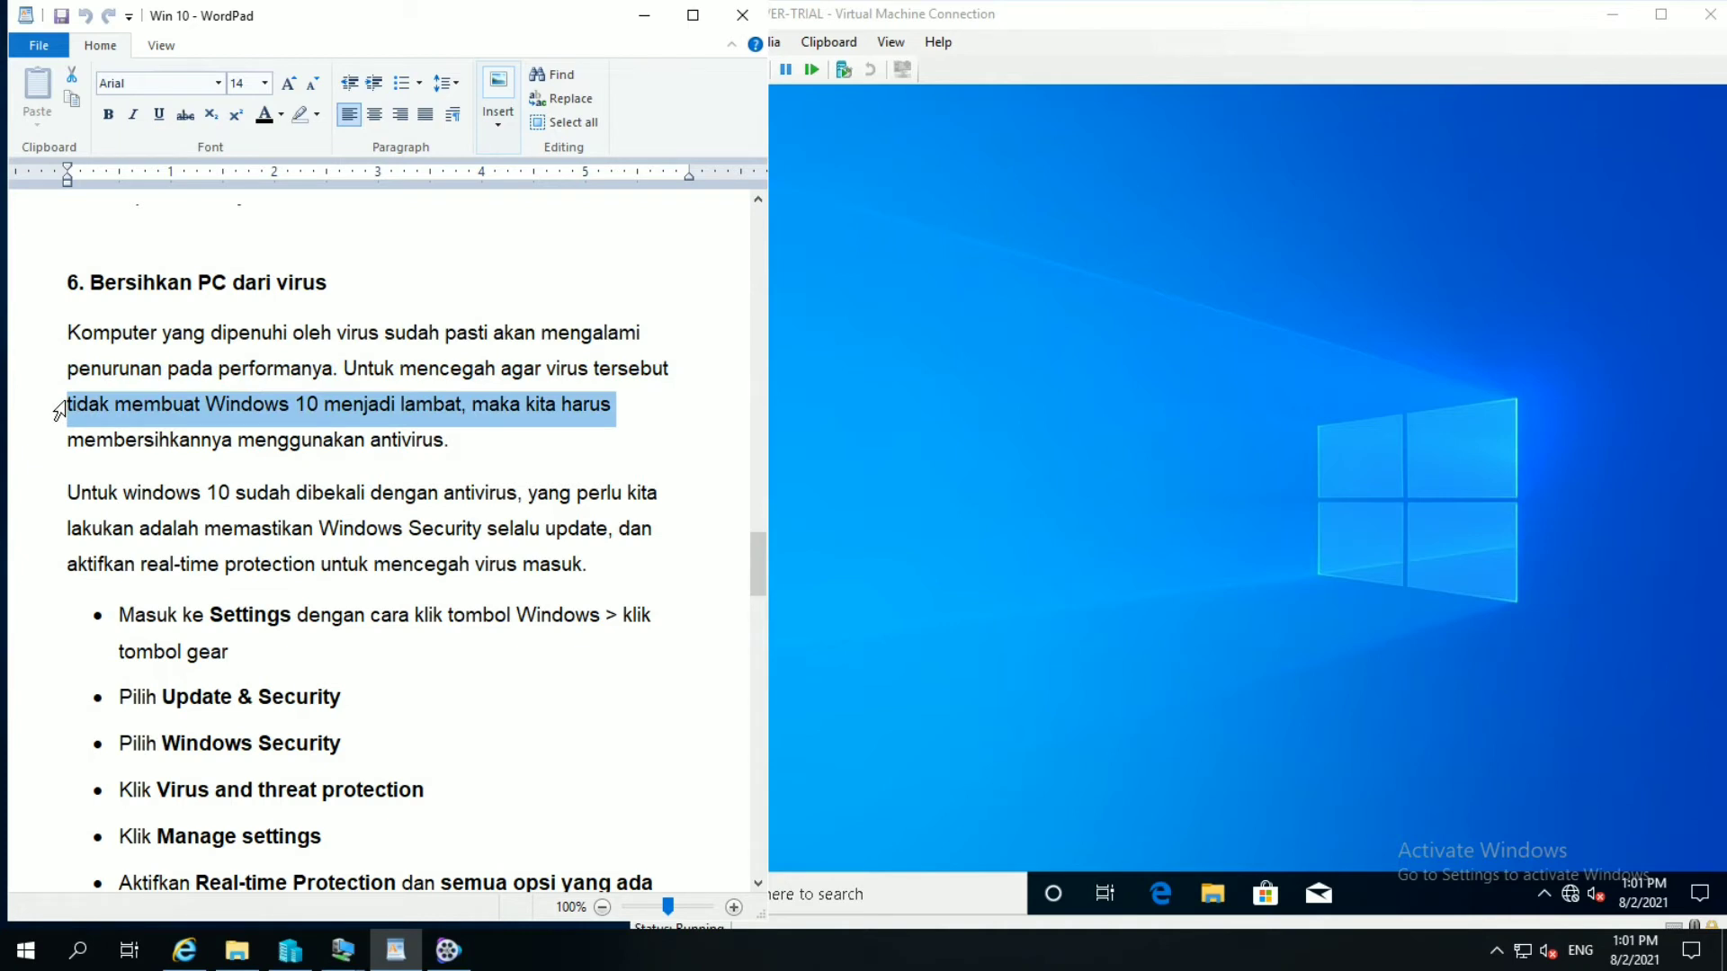
click(58, 454)
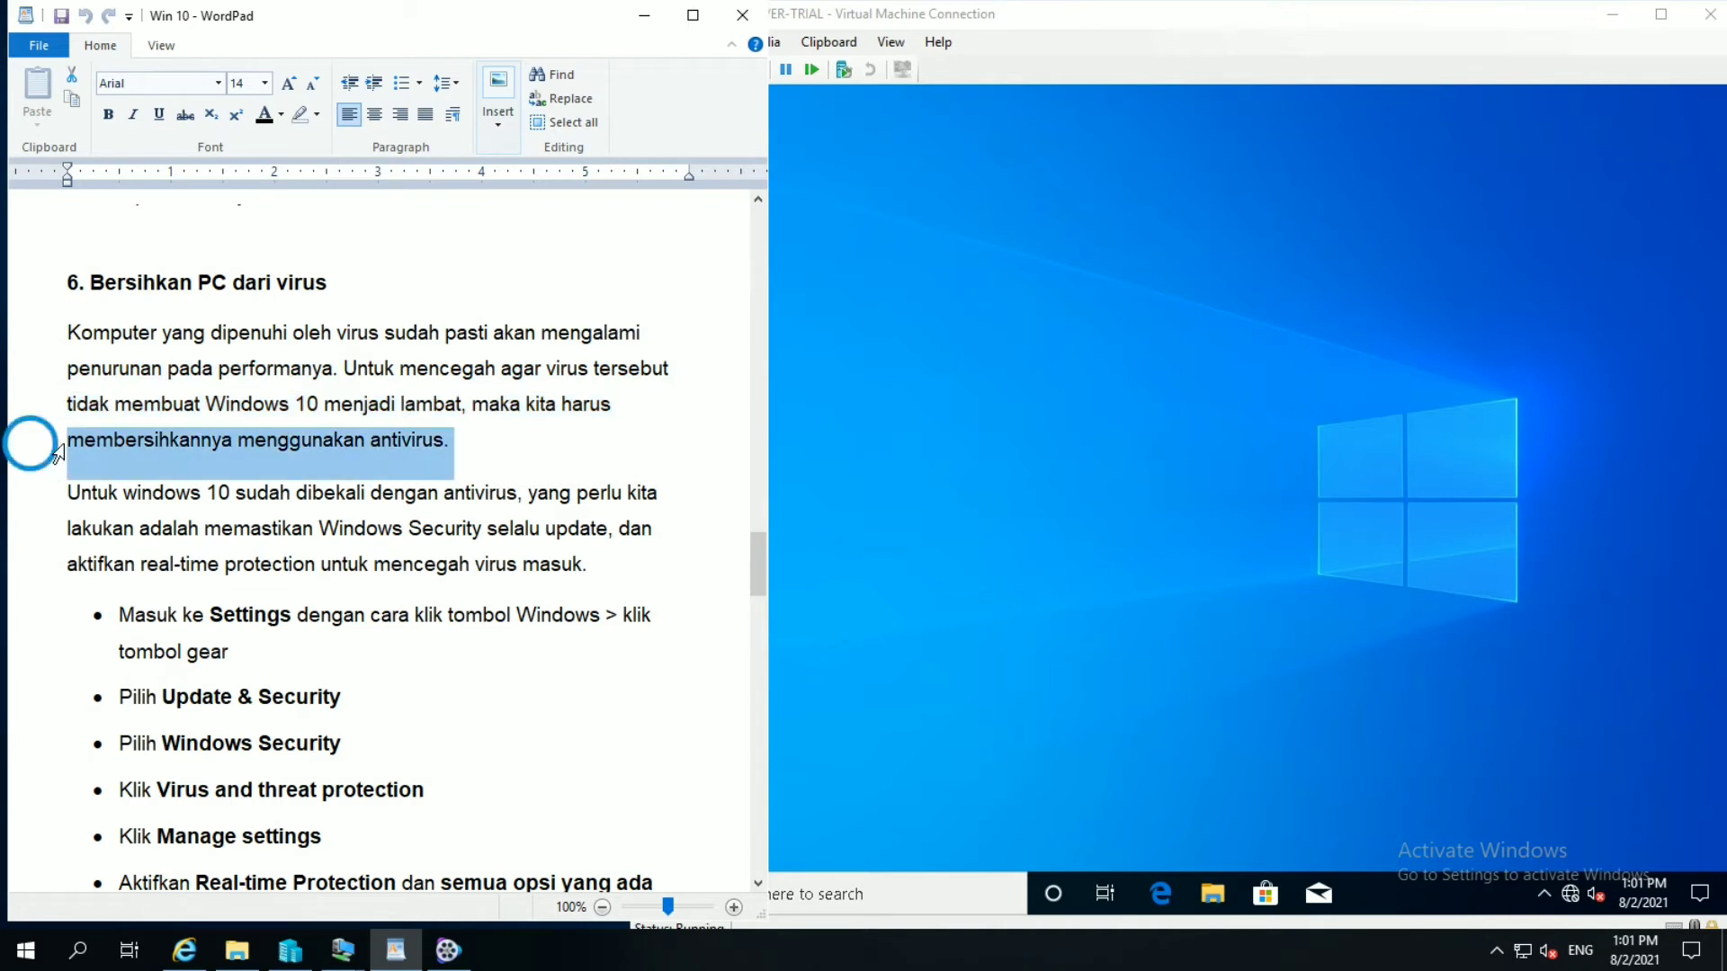
Step: Read the notes' second paragraph in section 6 on Windows Security updates and real-time protection, highlighting it line by line
click(58, 507)
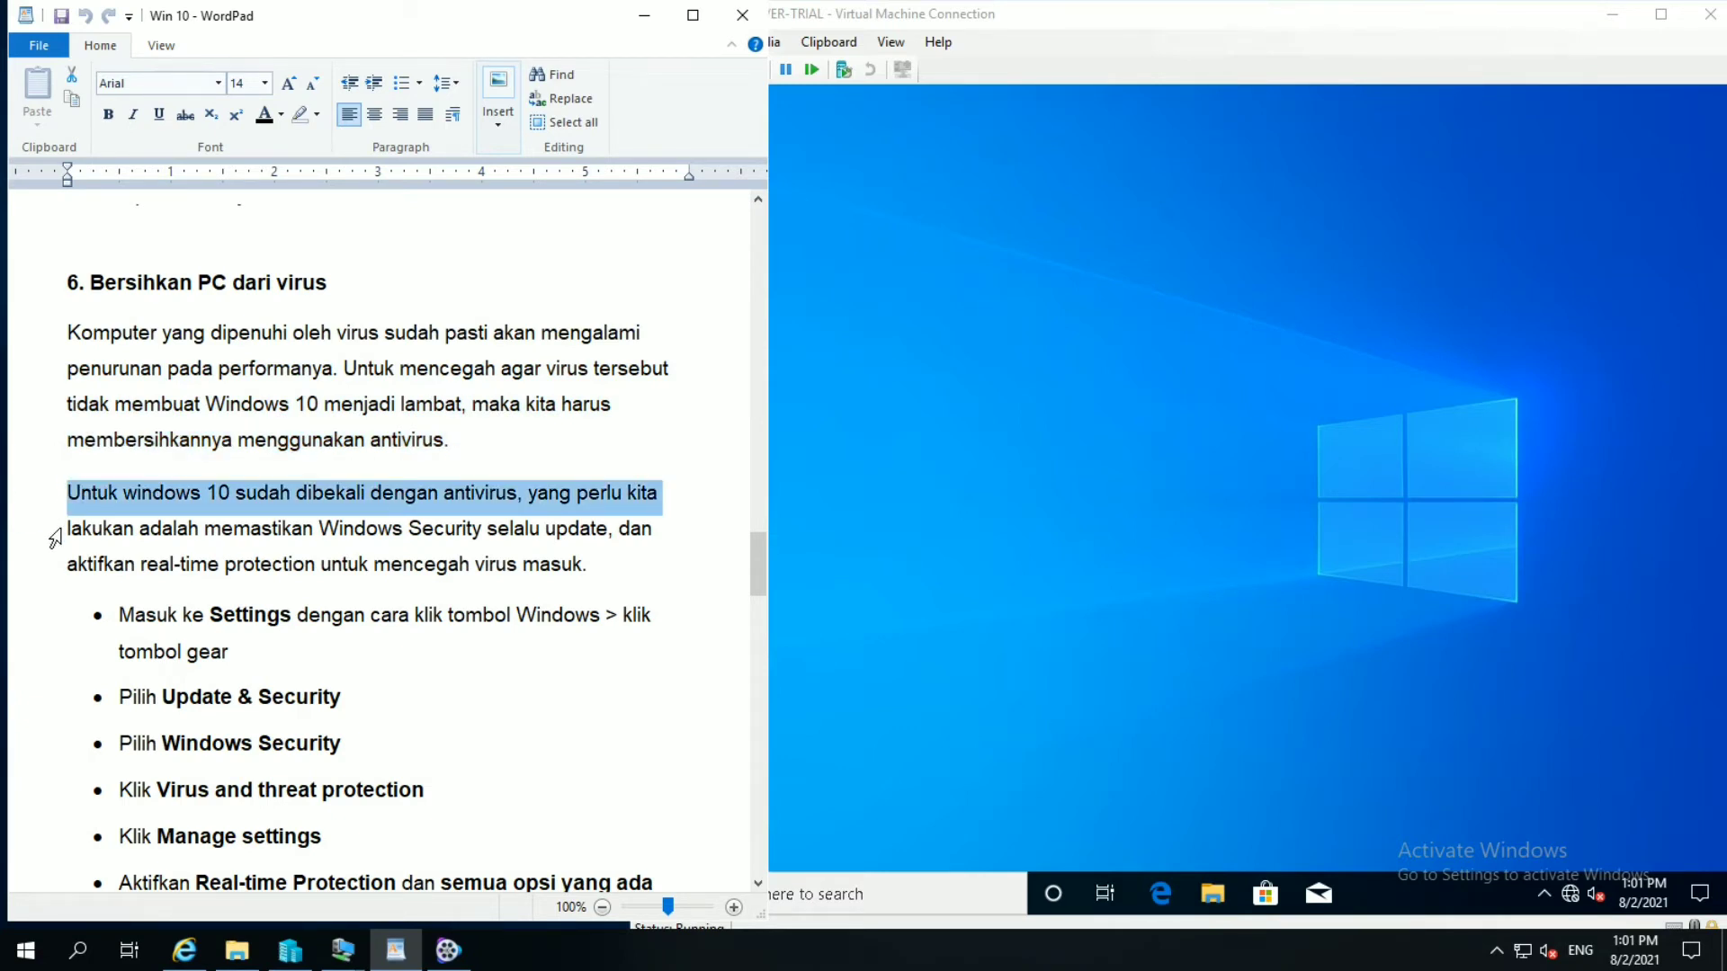
click(55, 541)
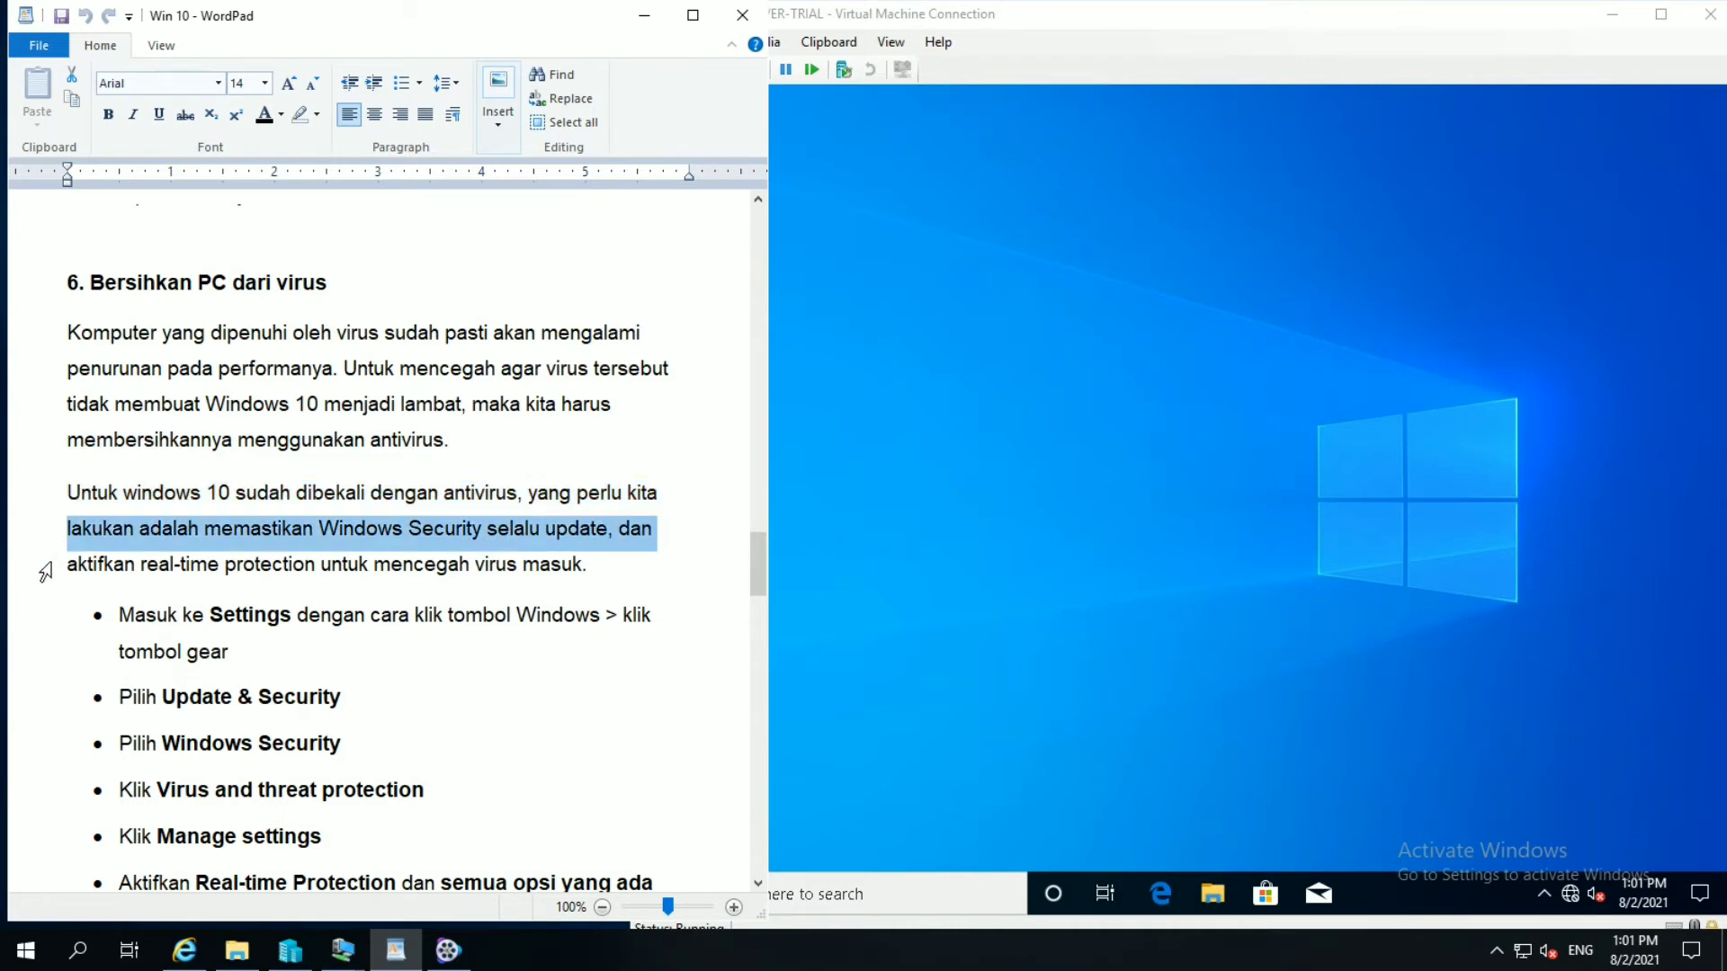
click(51, 577)
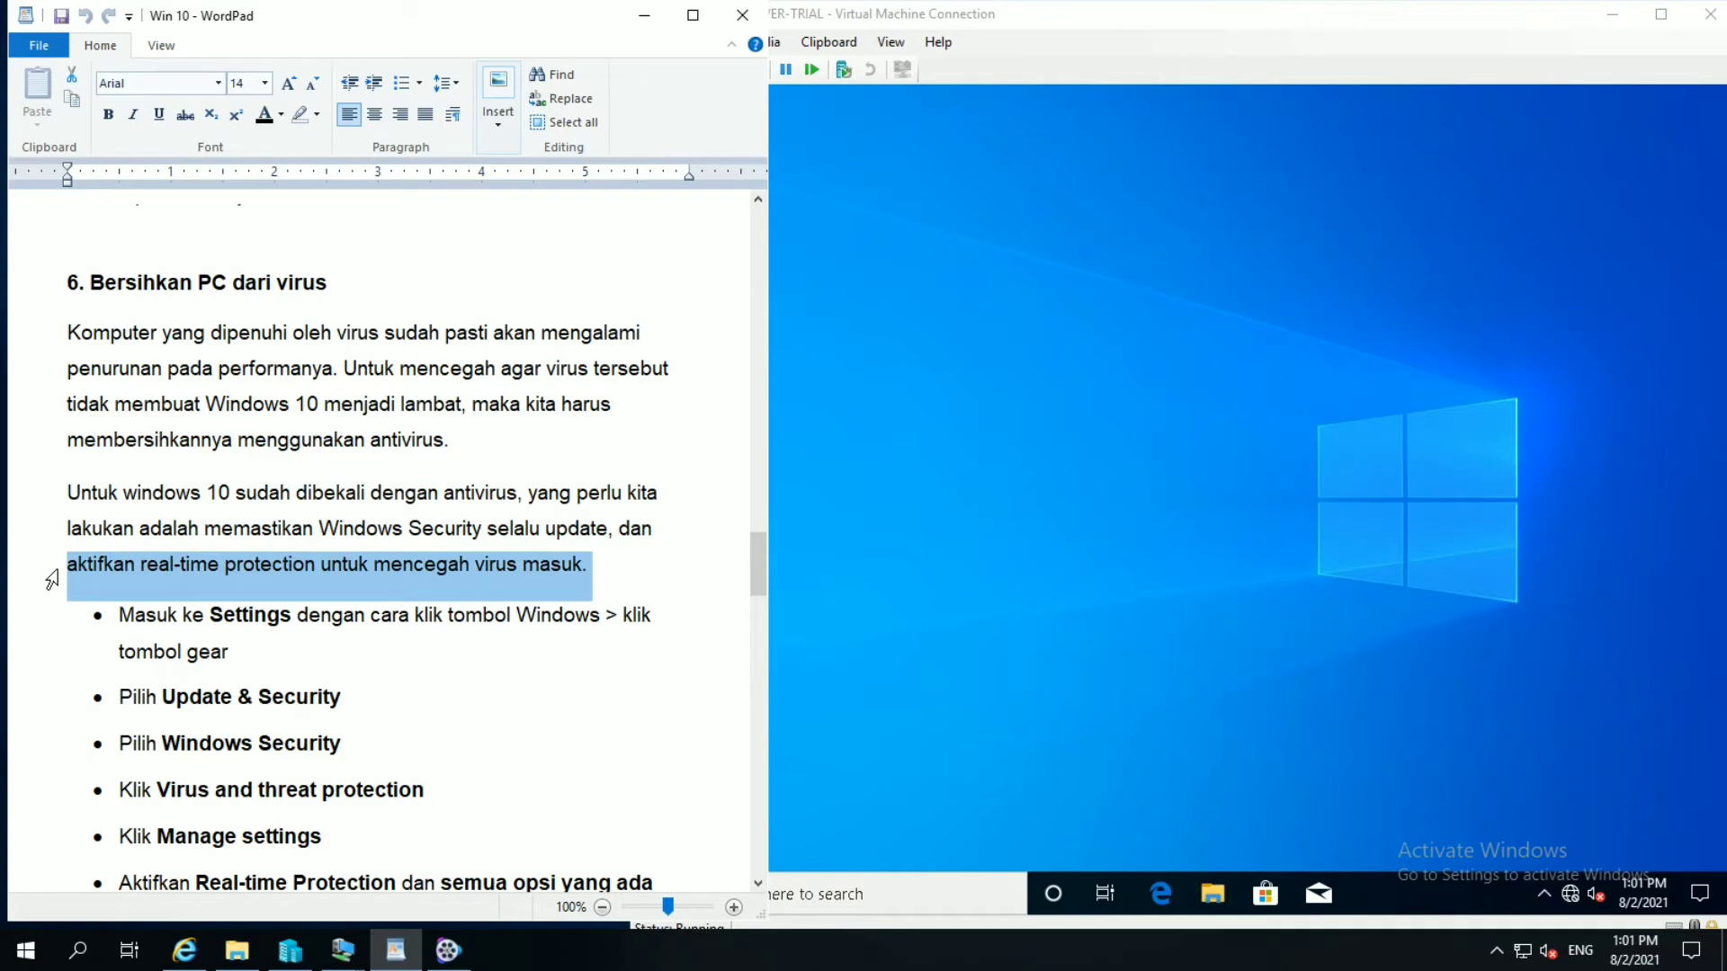
scroll(51, 580, down, 3)
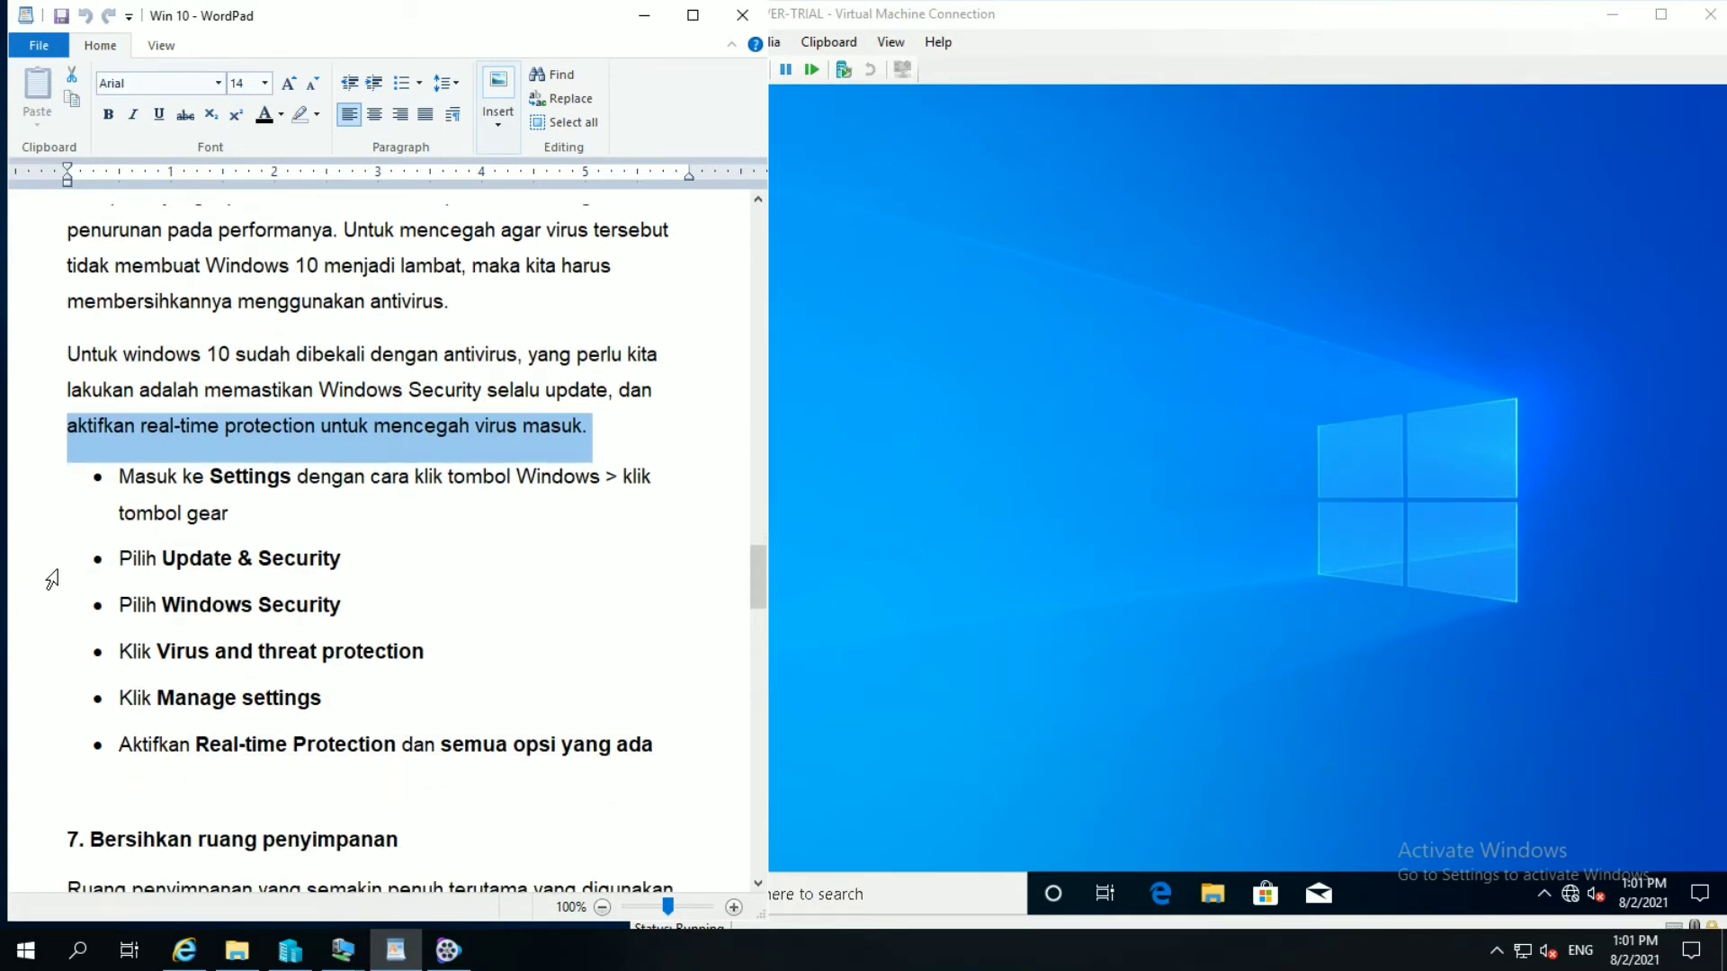
click(758, 884)
click(758, 884)
click(758, 884)
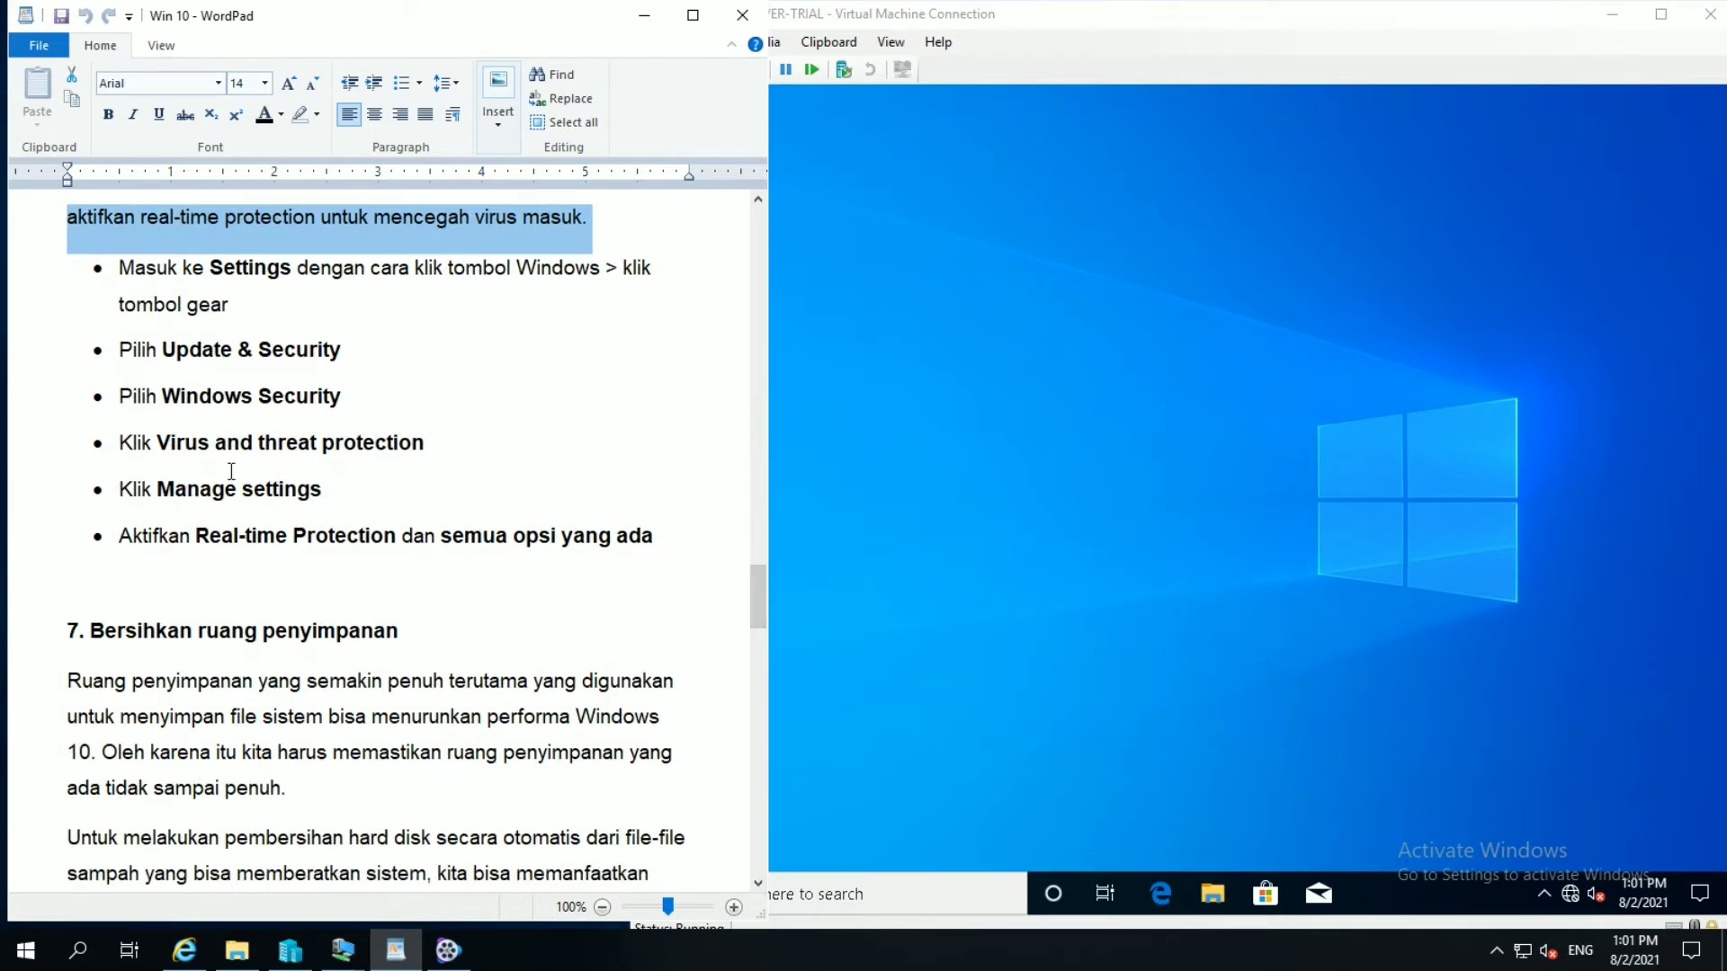
Step: Highlight the notes' Settings instruction in section 6 and open Windows Settings in the virtual machine
click(78, 286)
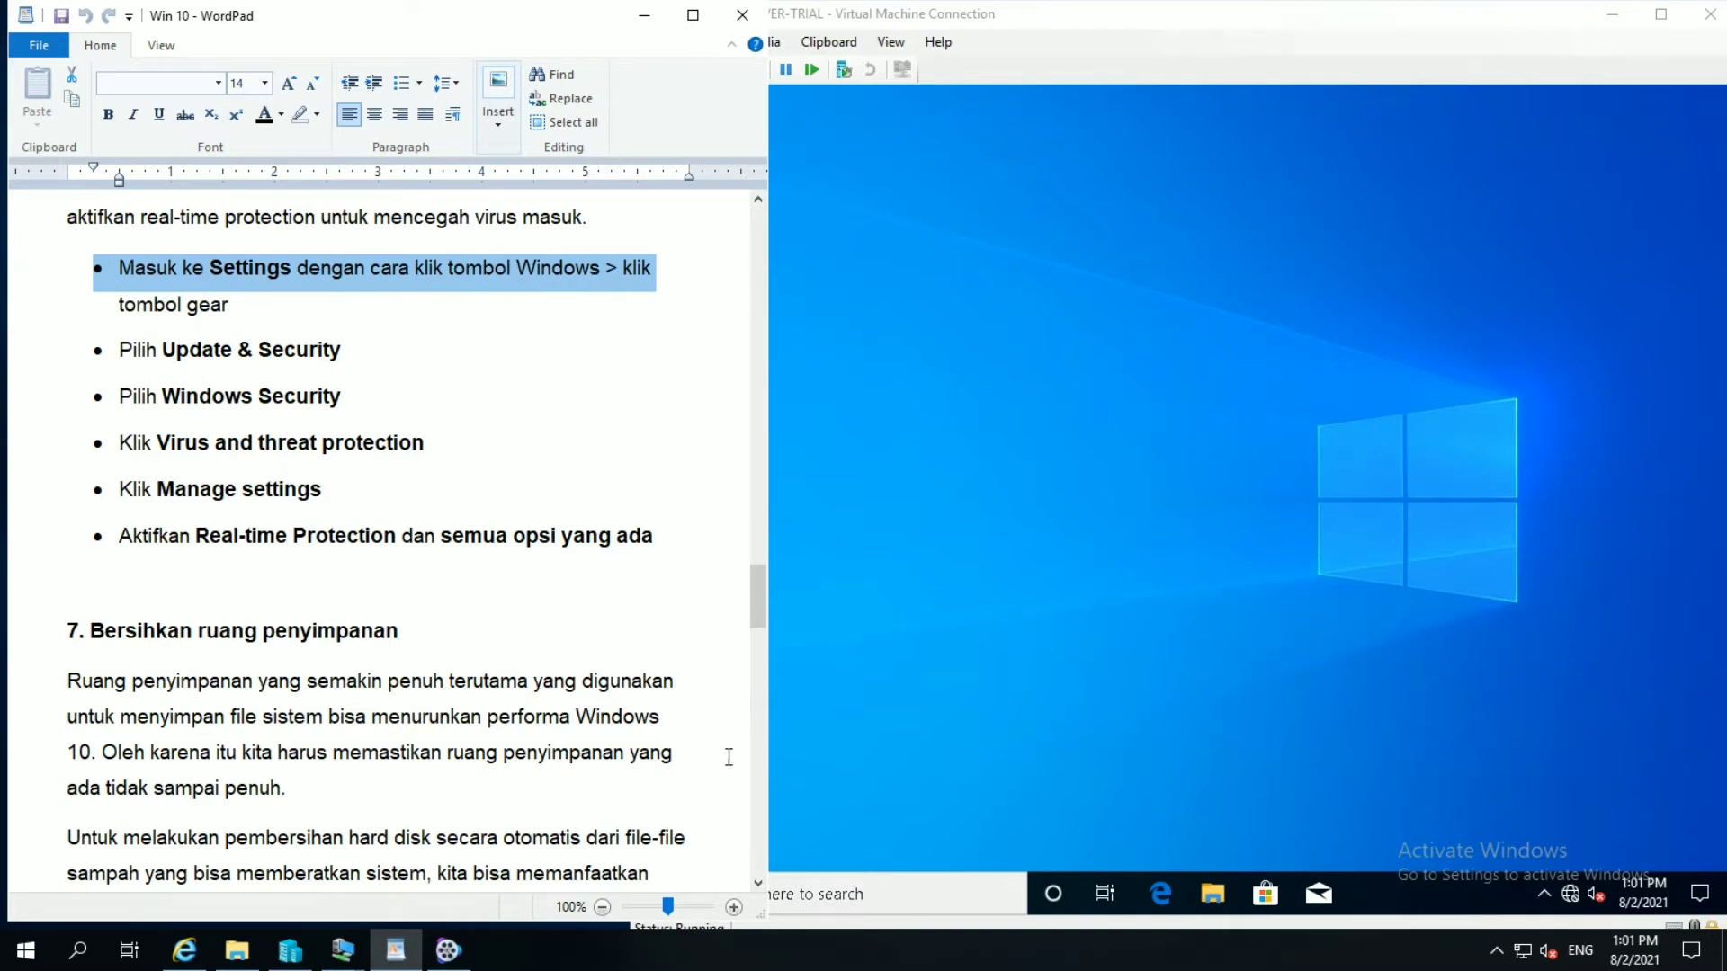
click(923, 759)
click(661, 896)
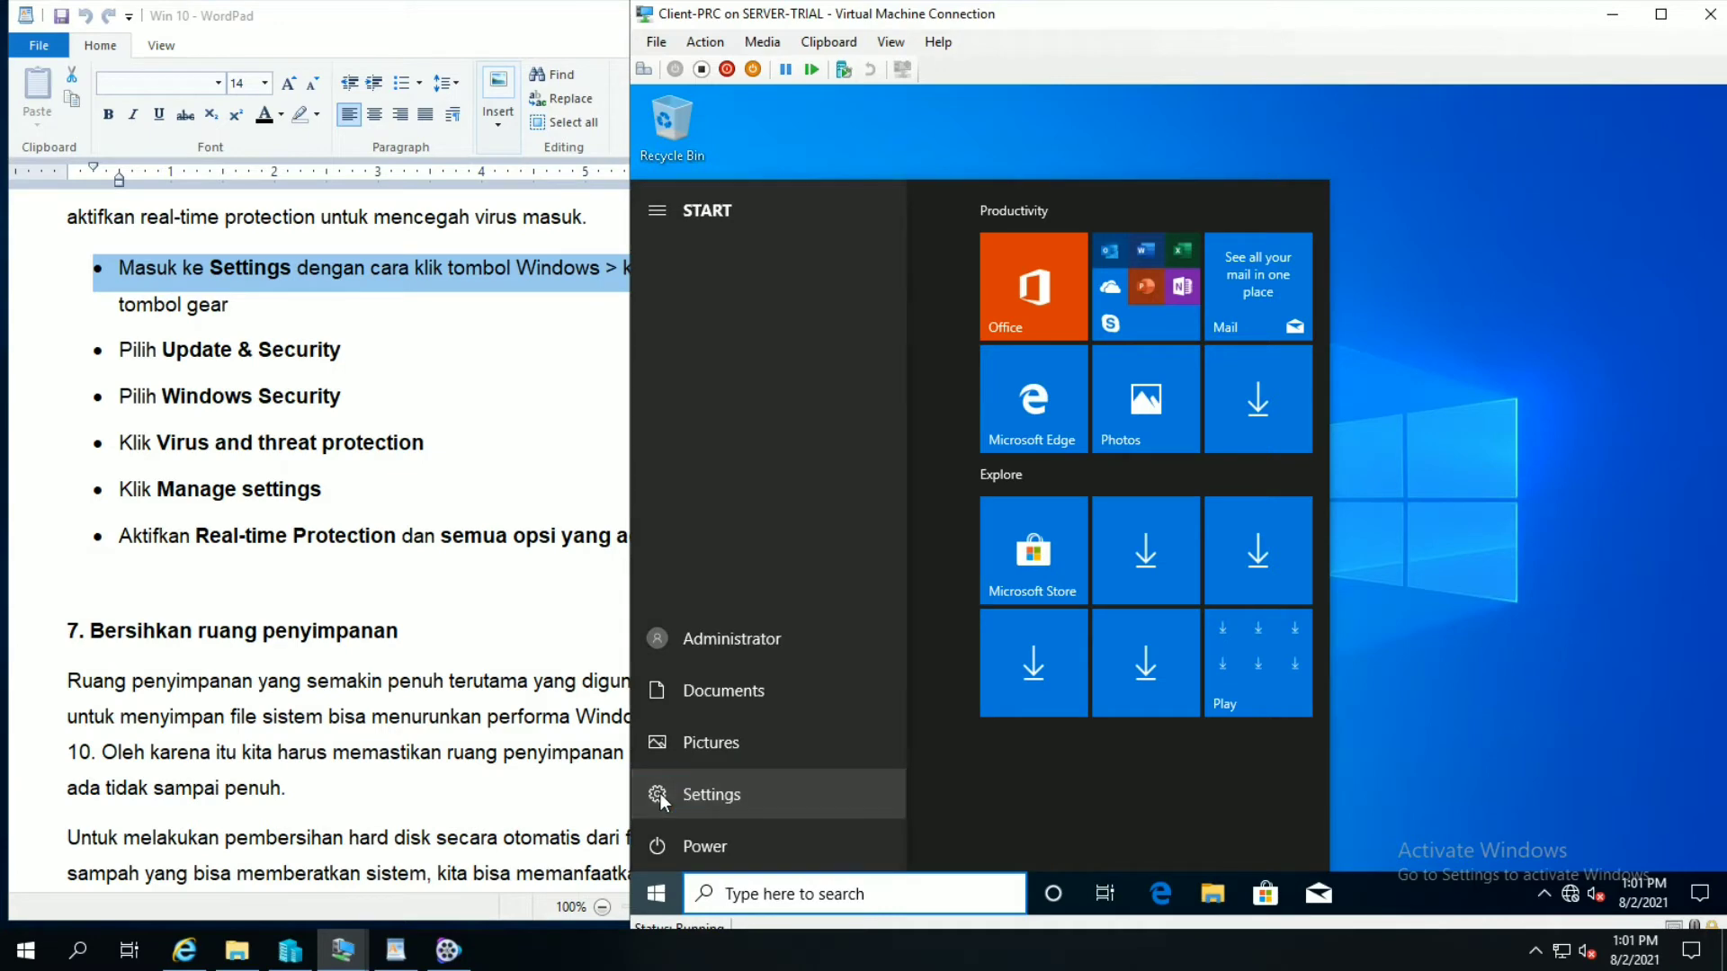
click(660, 793)
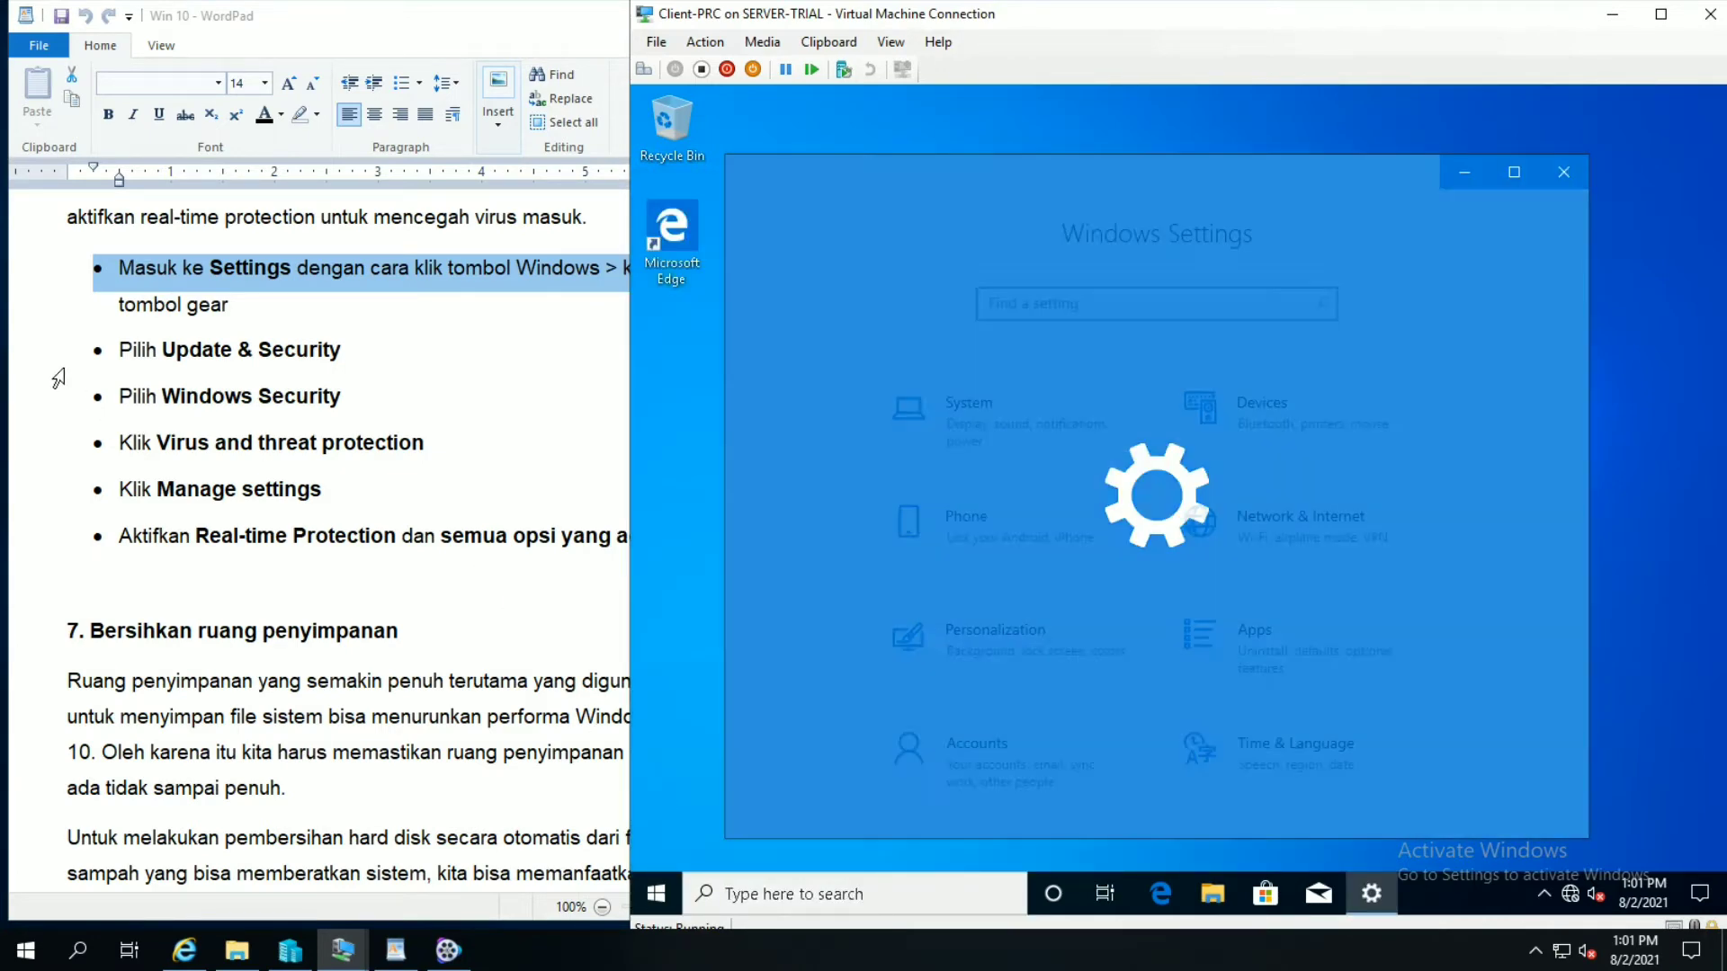
Step: Highlight the notes' Update & Security instruction and open Update & Security in the virtual machine's Settings
click(70, 355)
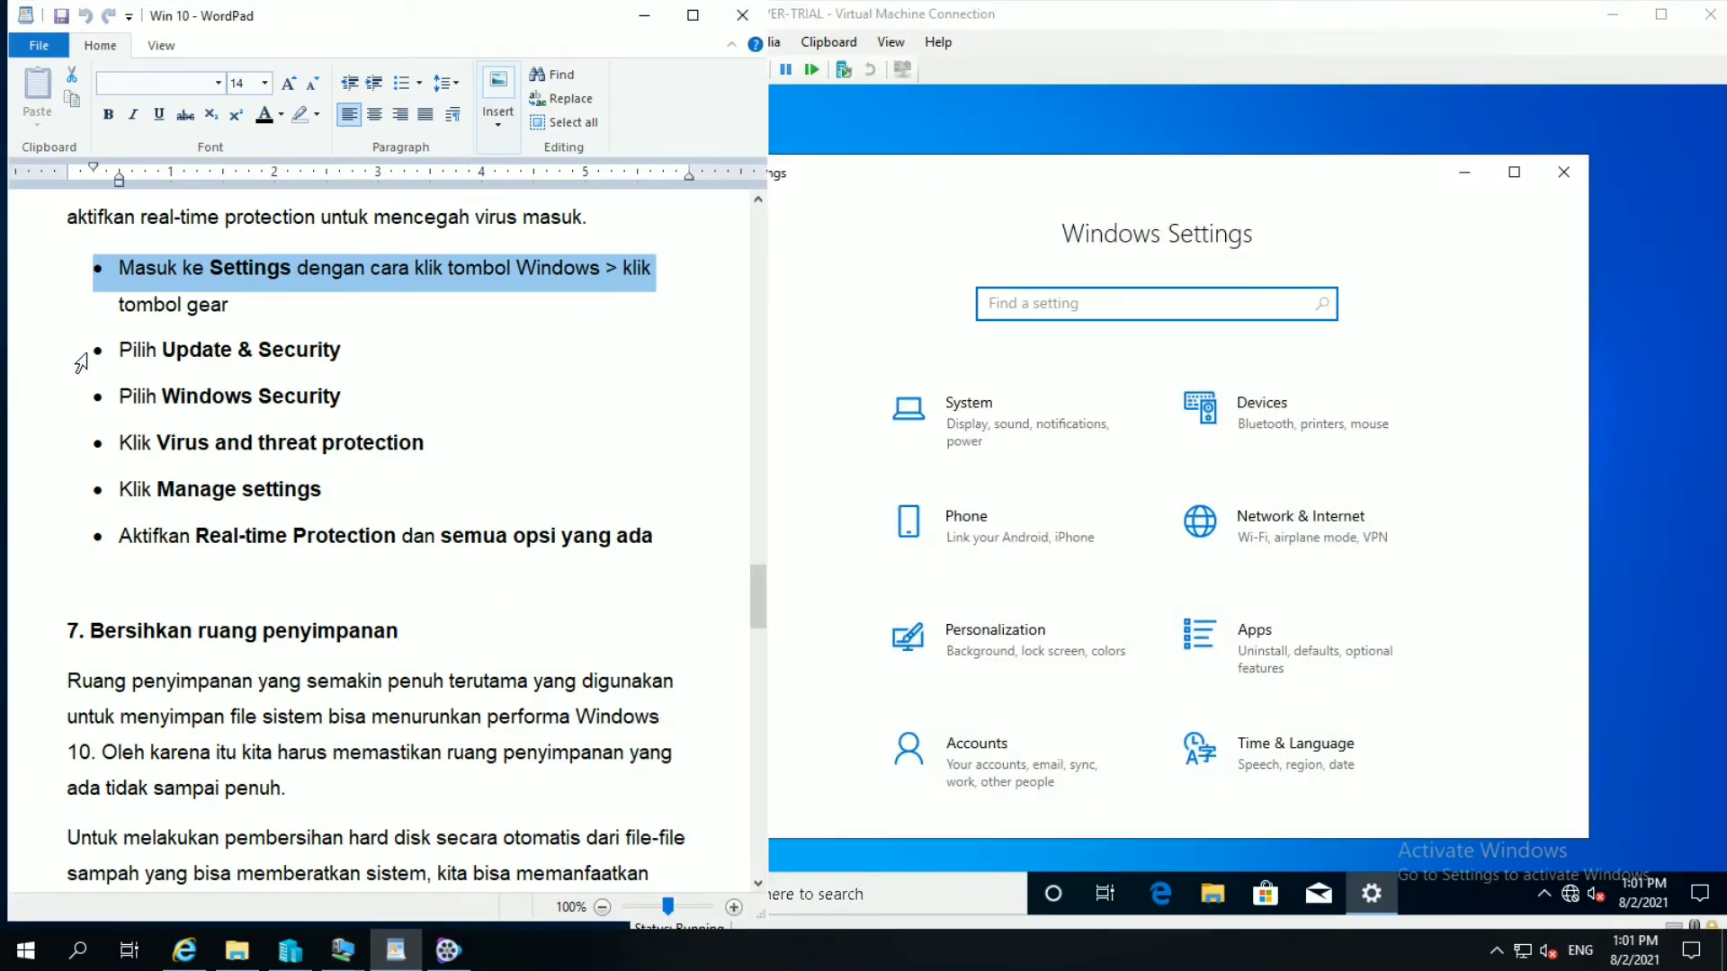
click(80, 359)
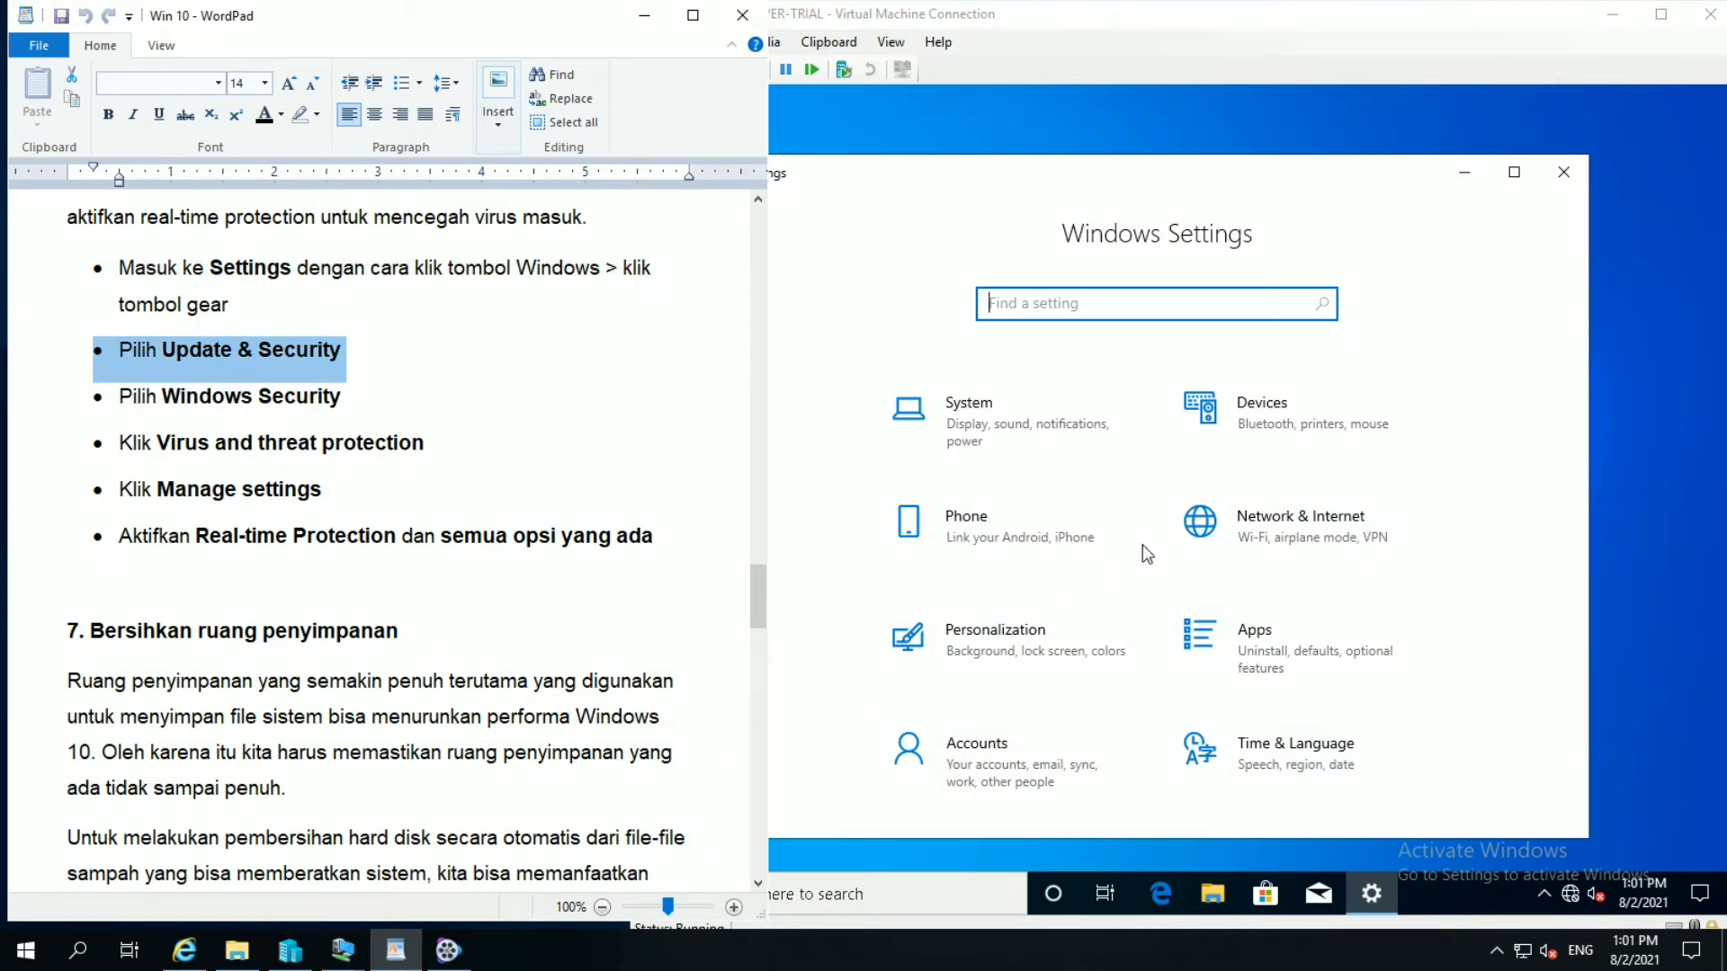
click(1499, 612)
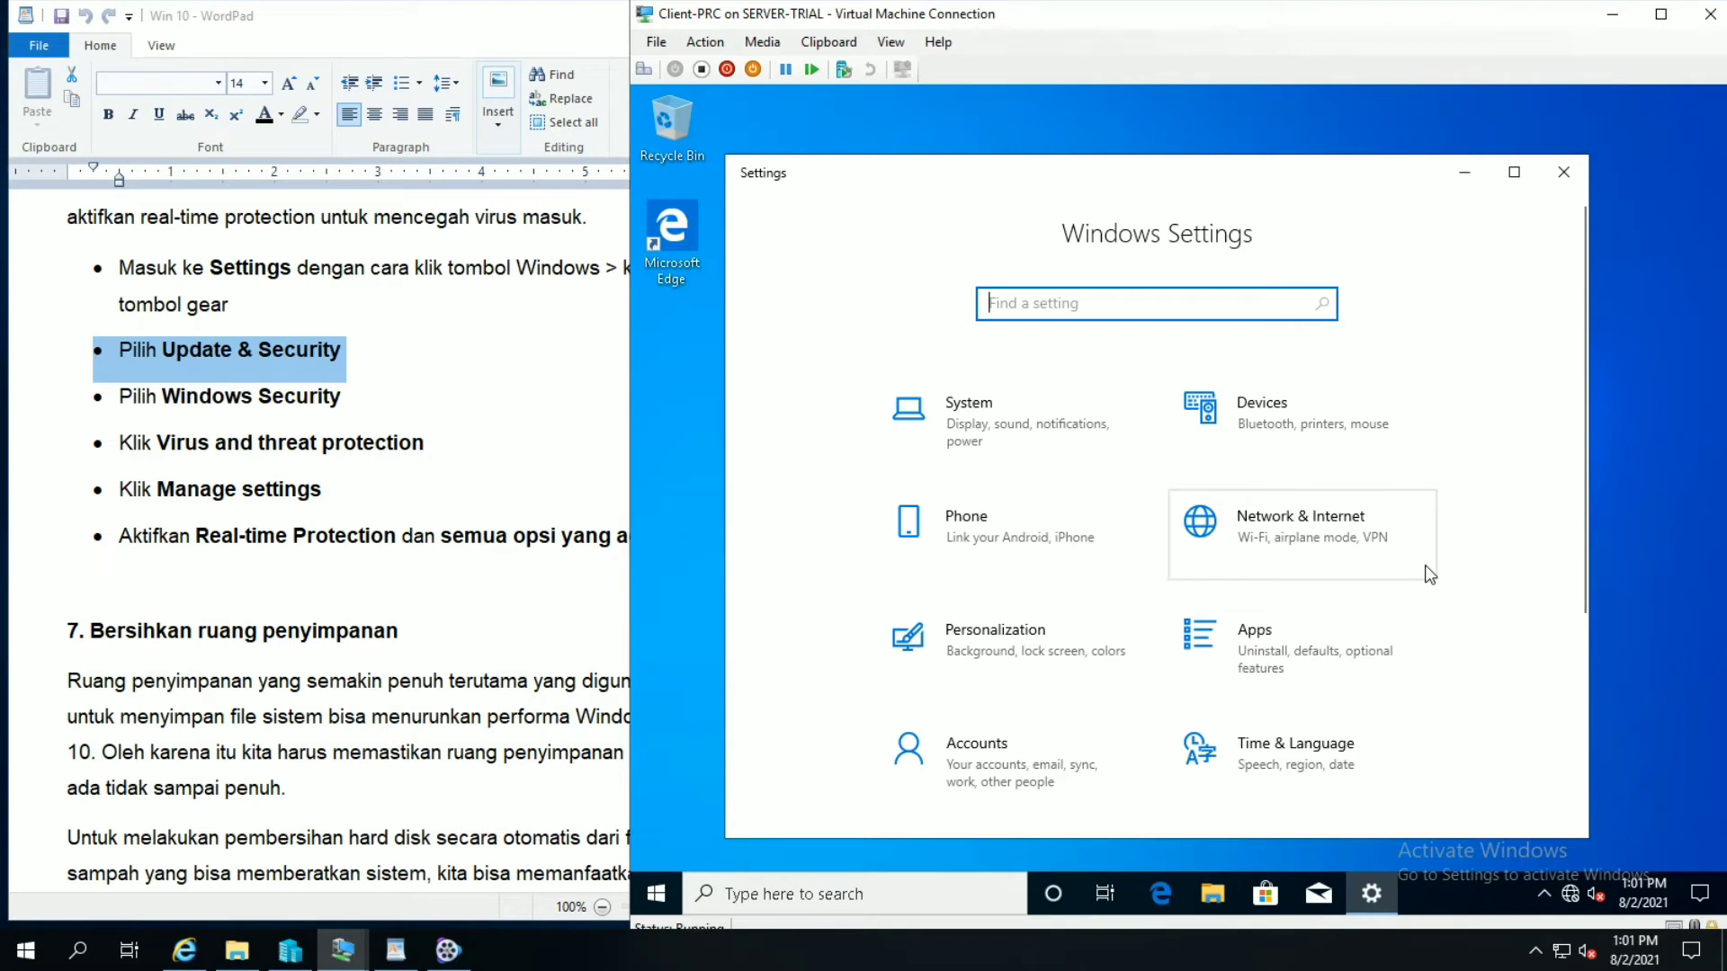
scroll(1422, 574, down, 3)
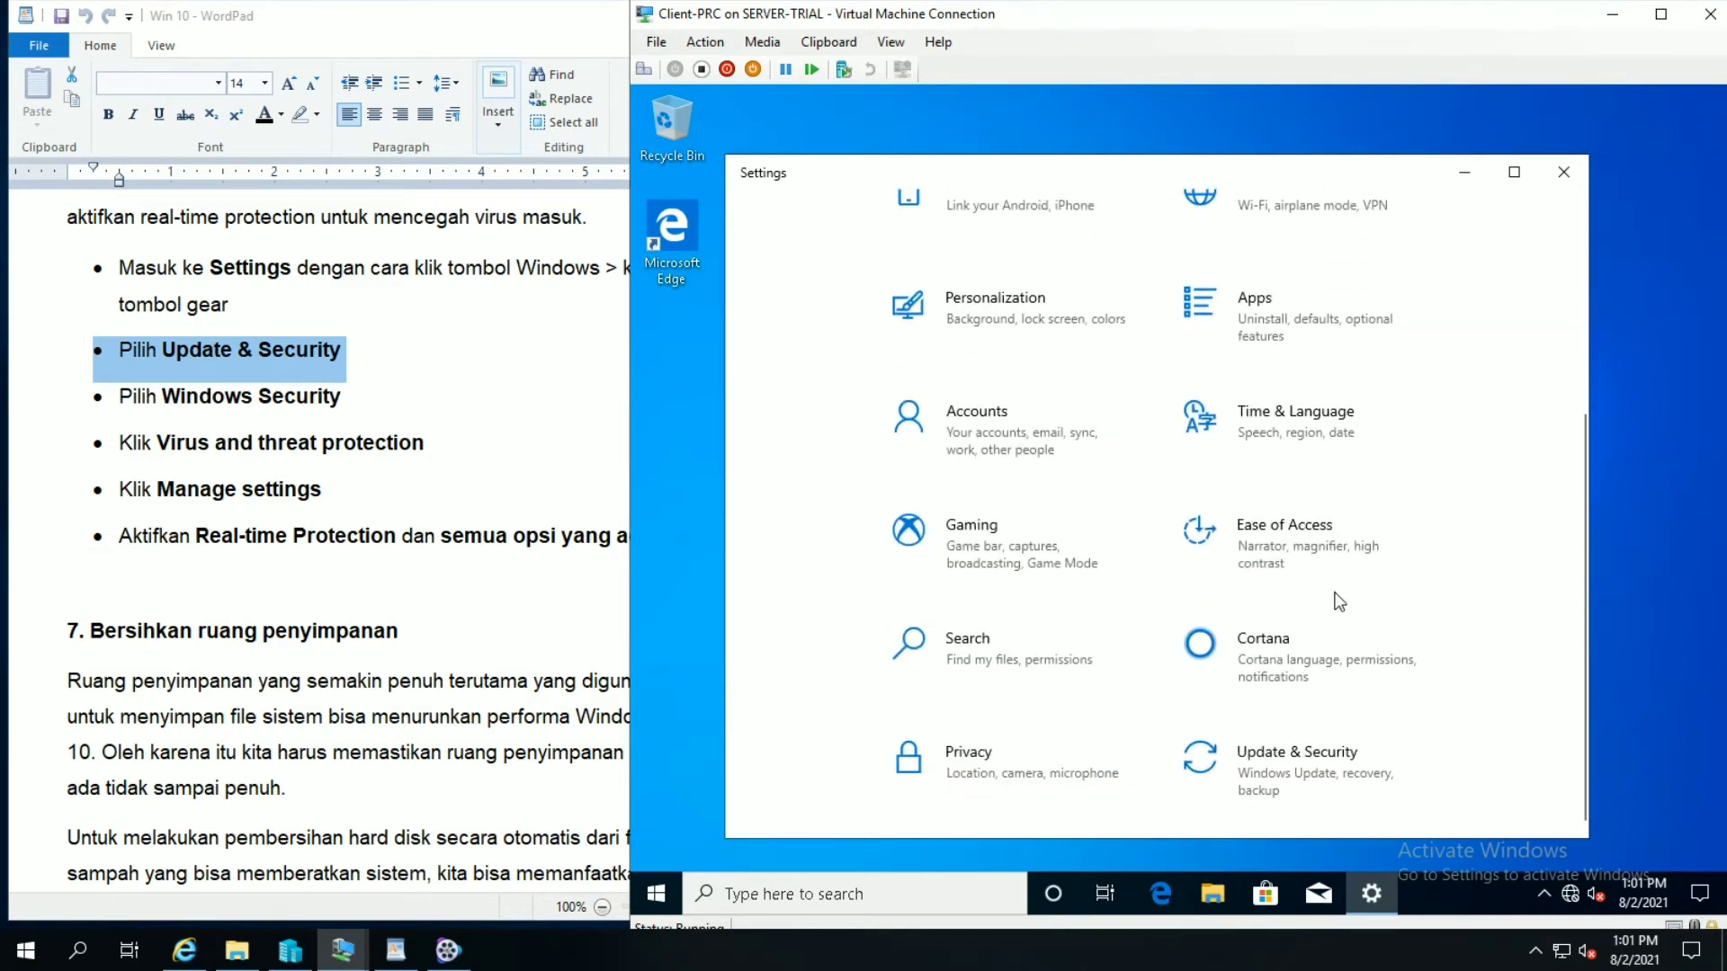
click(1299, 773)
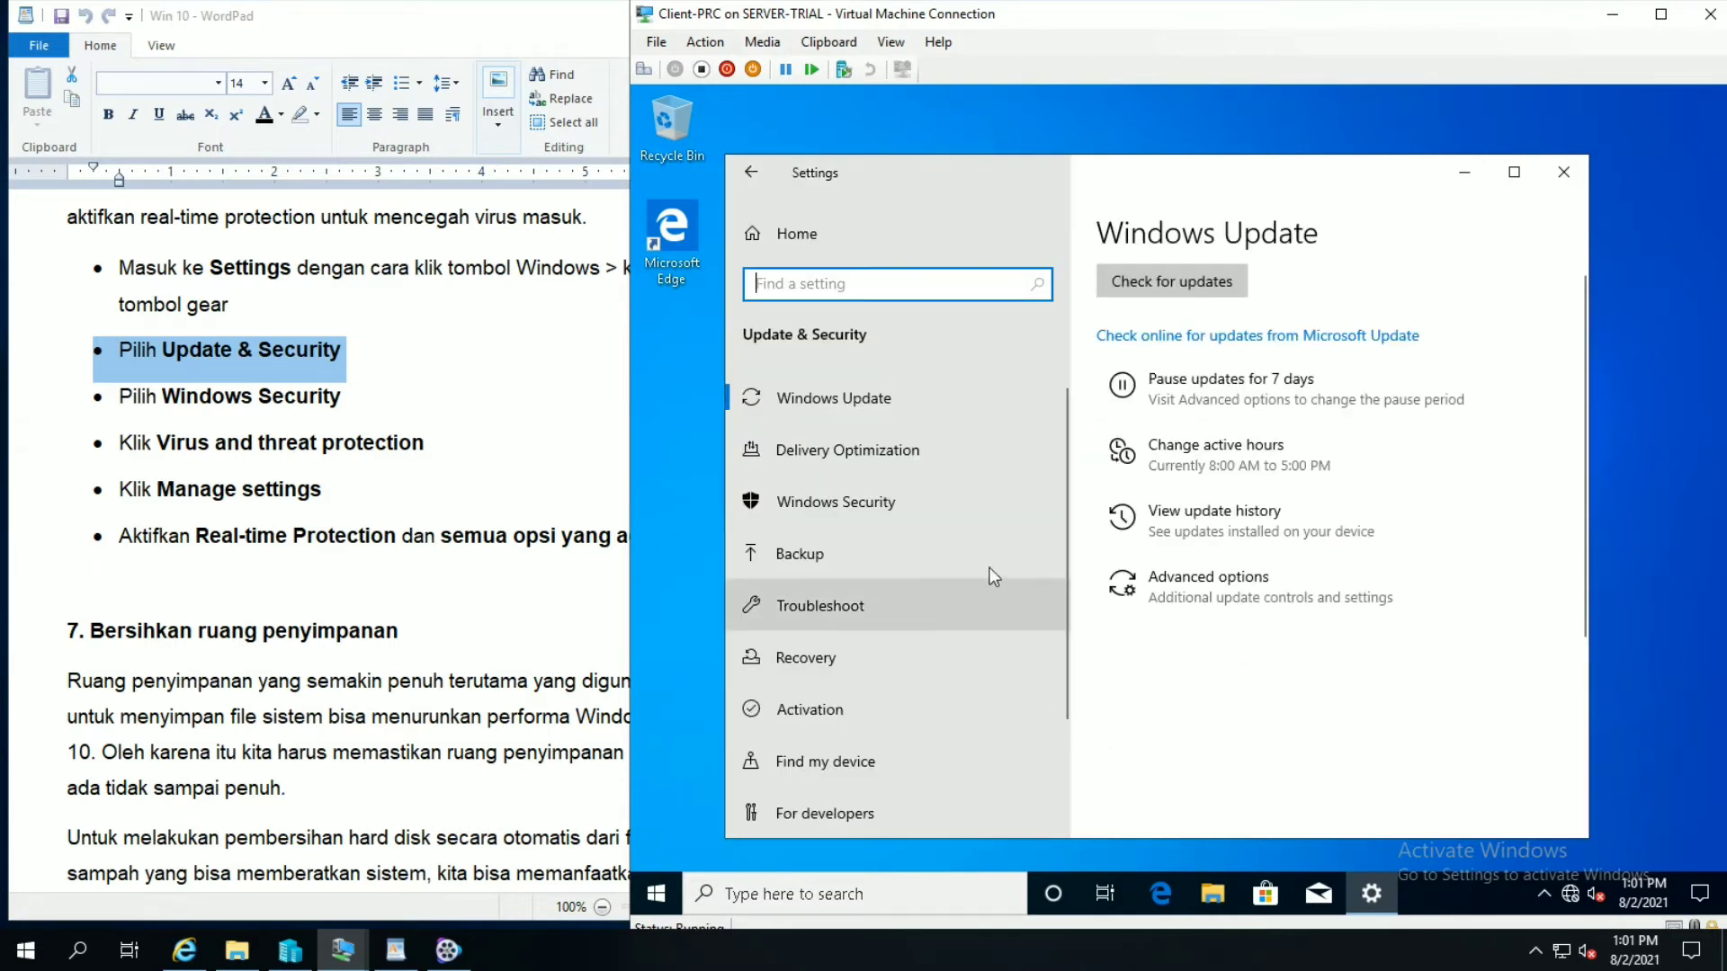
Step: Highlight the notes' Windows Security and Virus and threat protection instructions, and open Virus & threat protection in the virtual machine
click(79, 409)
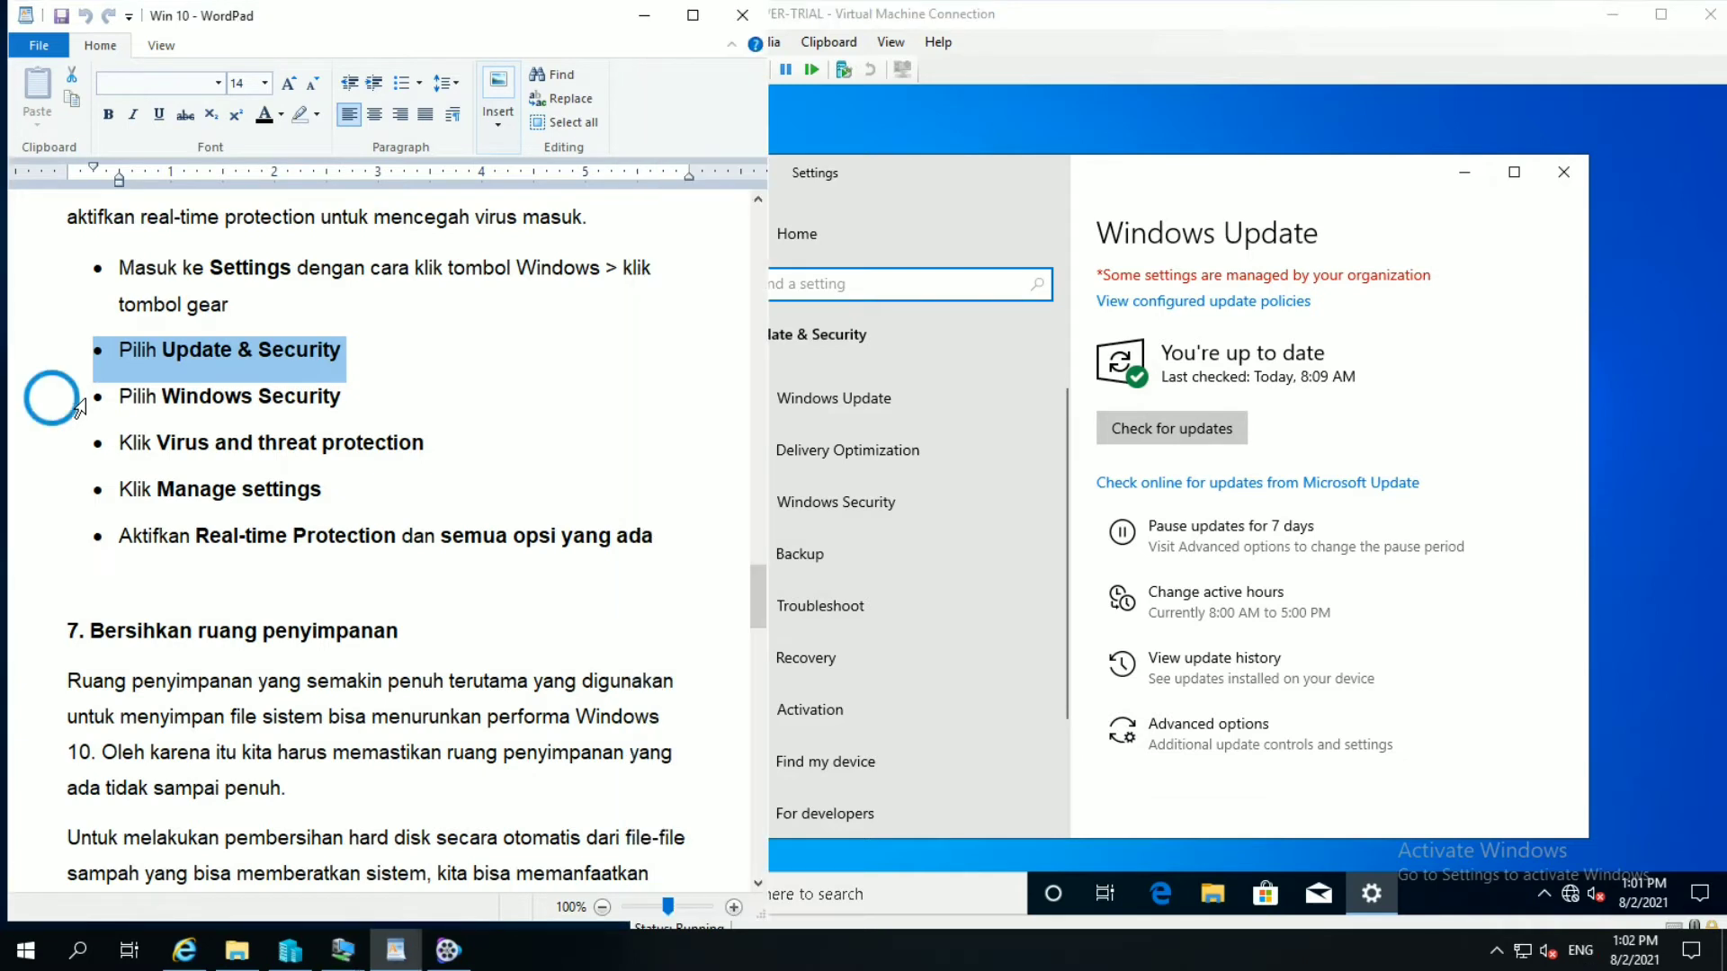
click(79, 409)
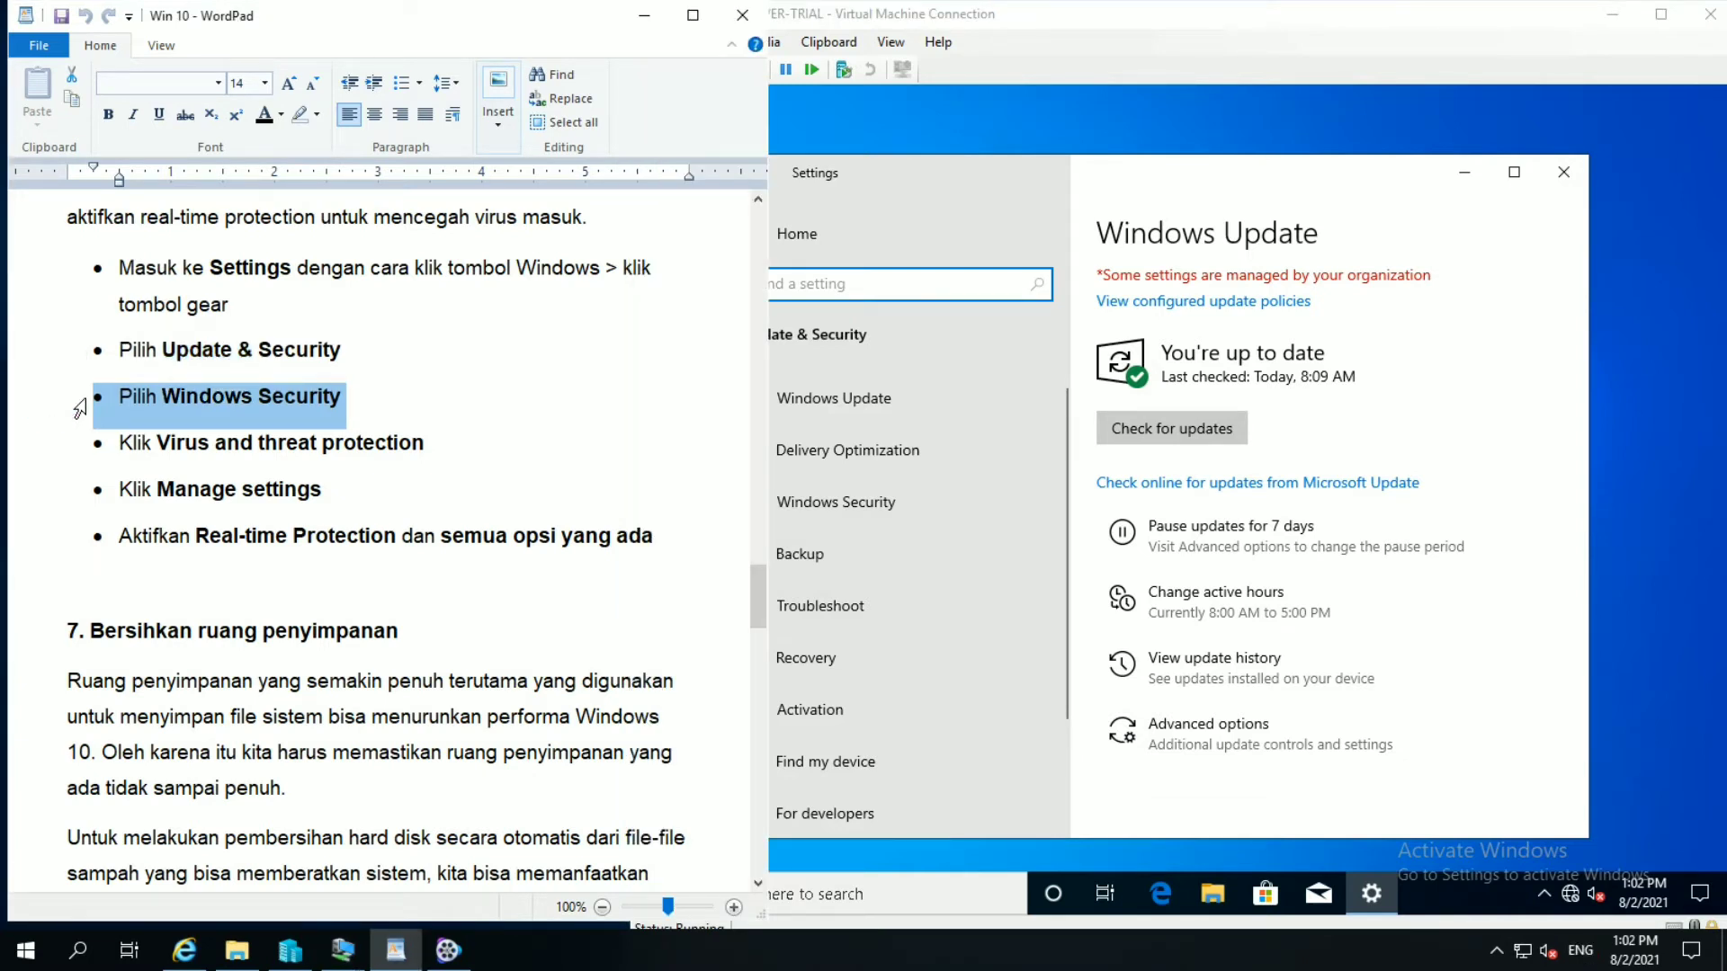
click(71, 448)
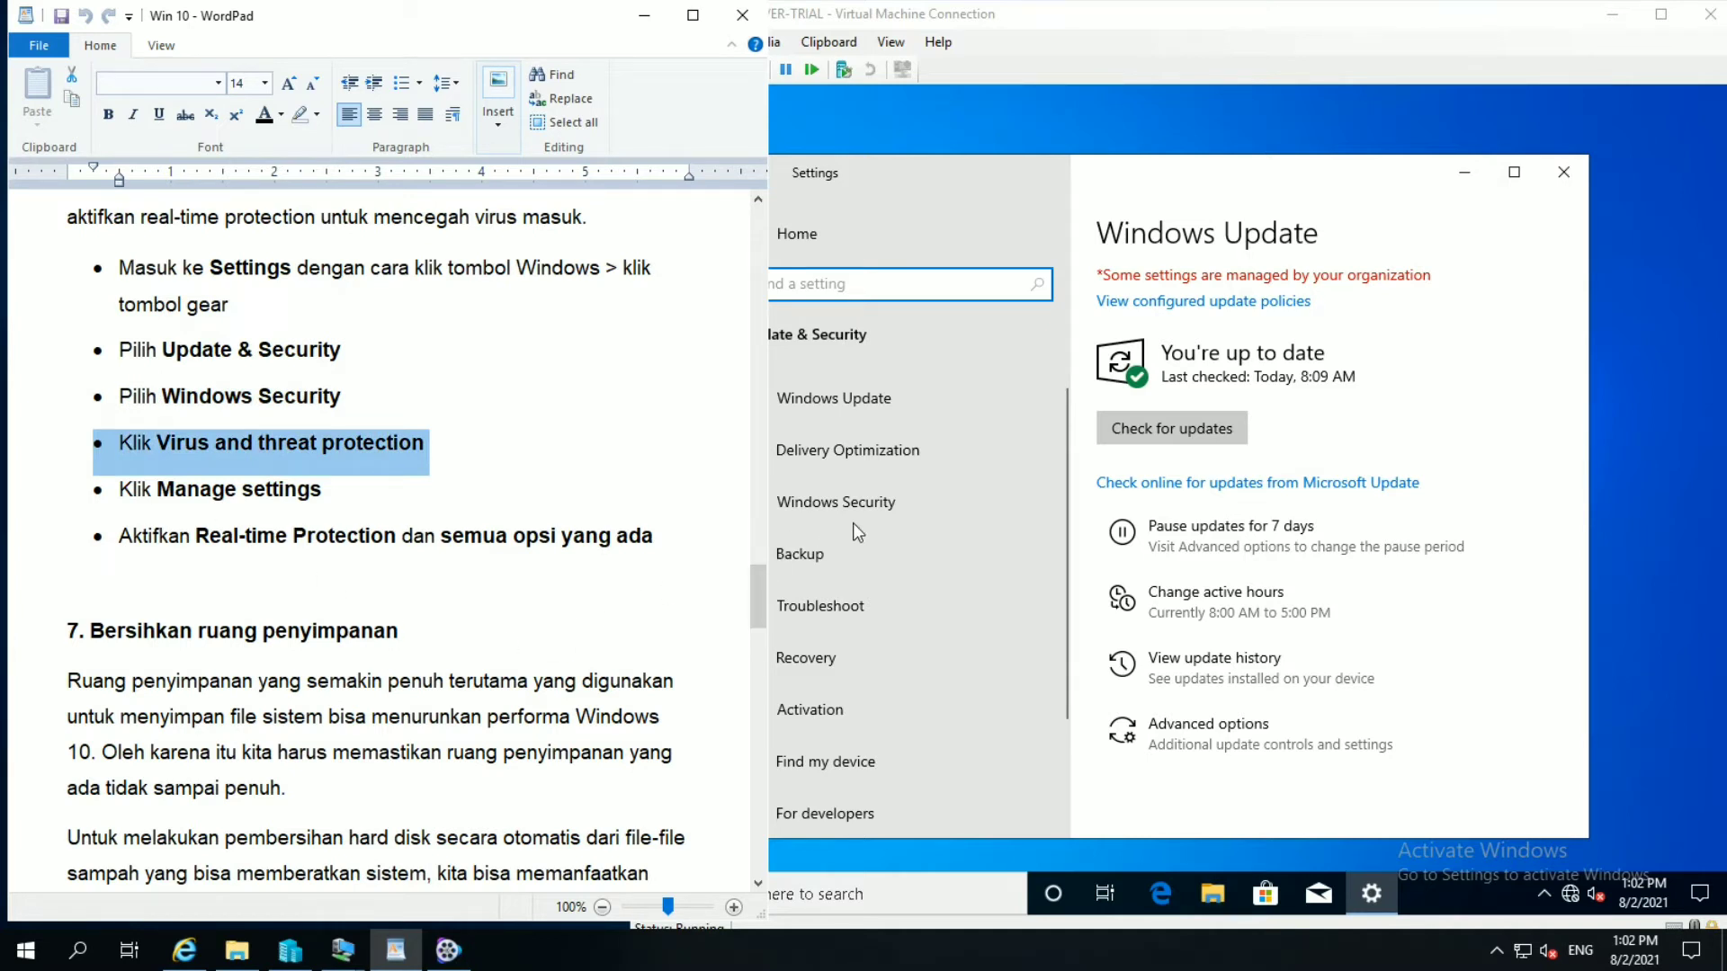
click(875, 510)
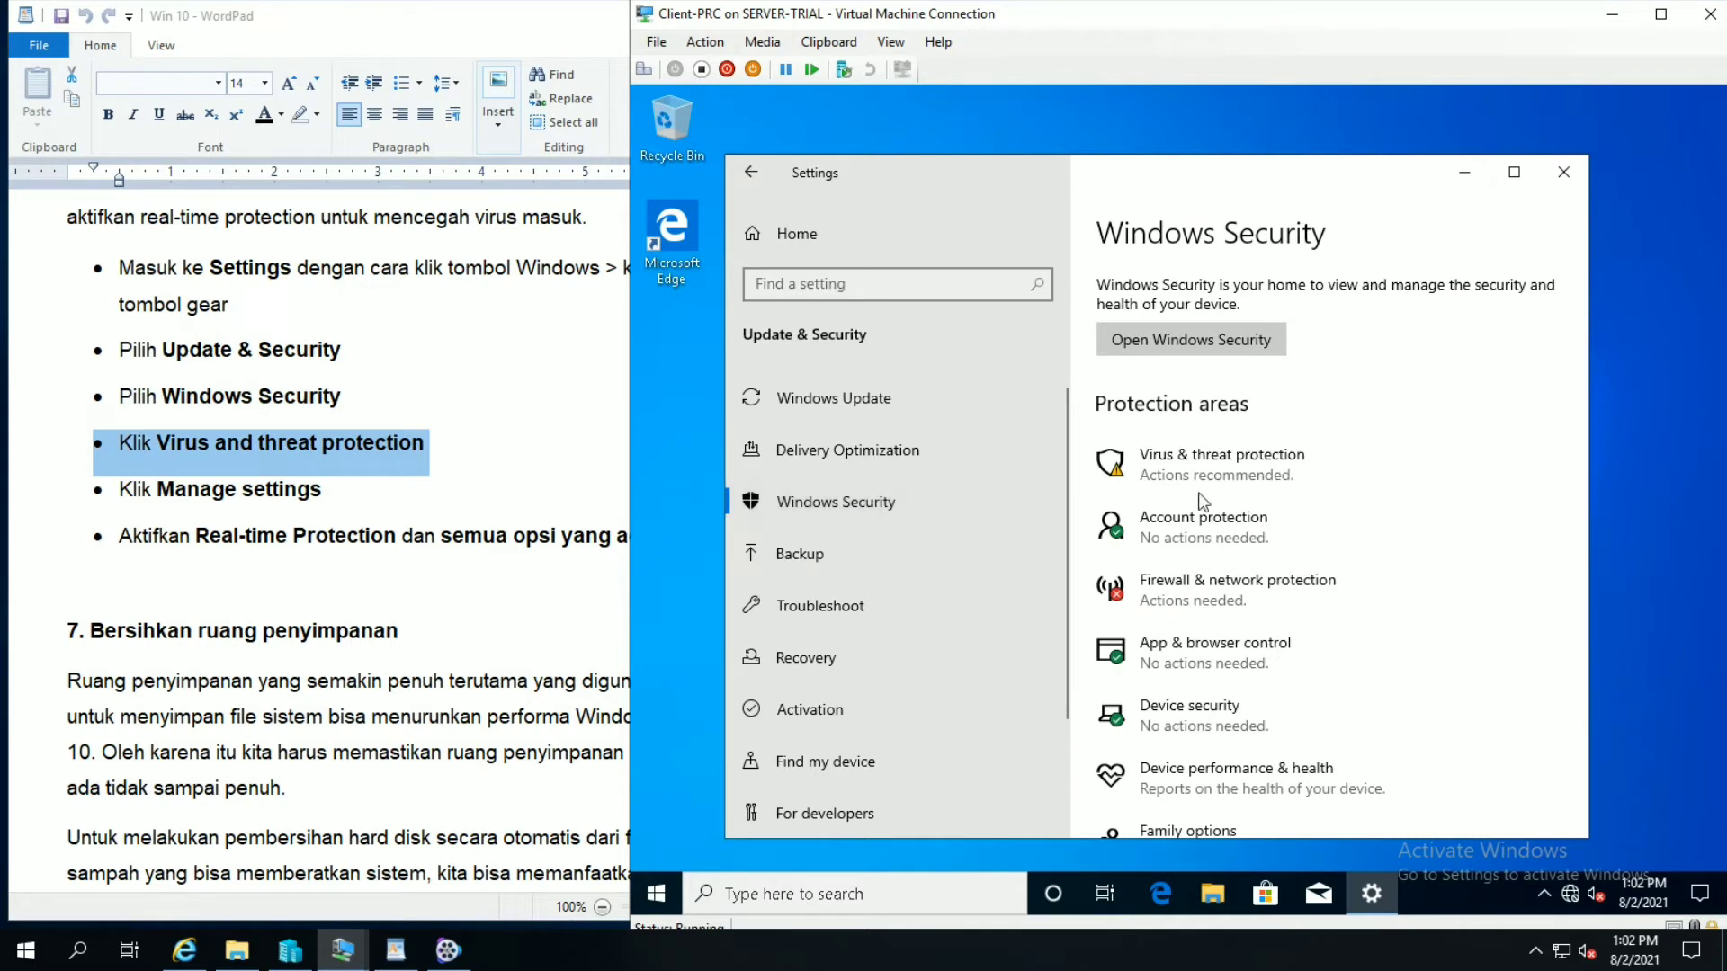
click(1223, 479)
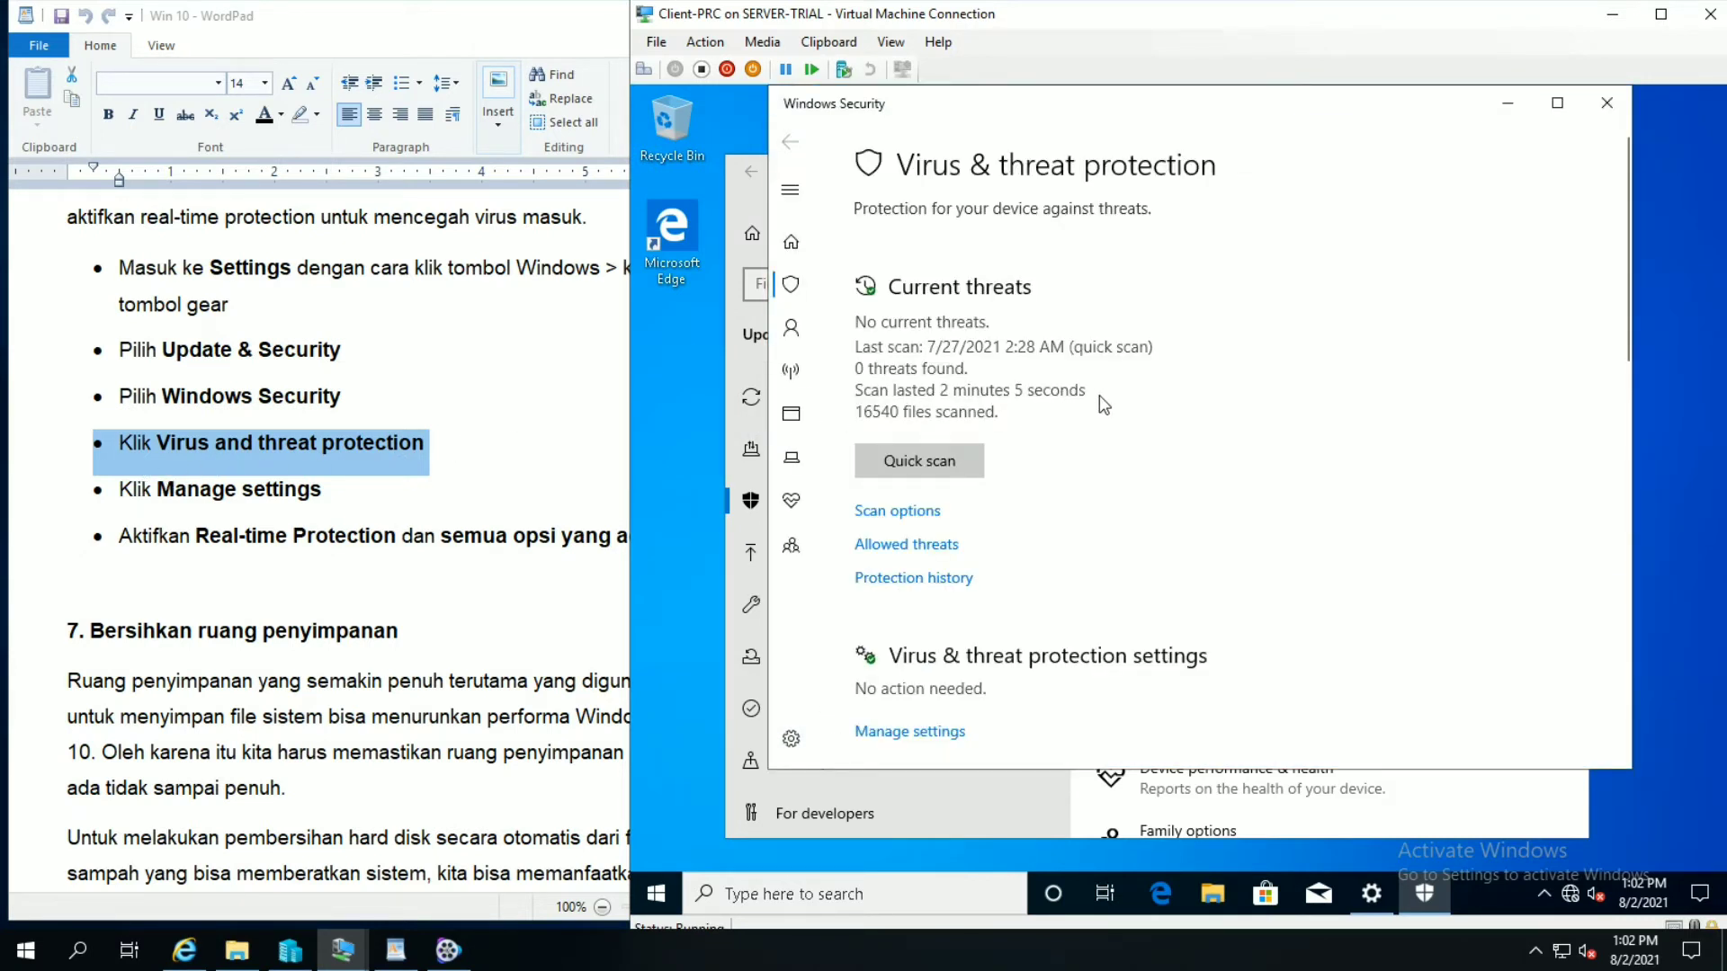
Step: Highlight the notes' Manage settings instruction and open the Virus & threat protection settings in the virtual machine
click(60, 496)
click(57, 496)
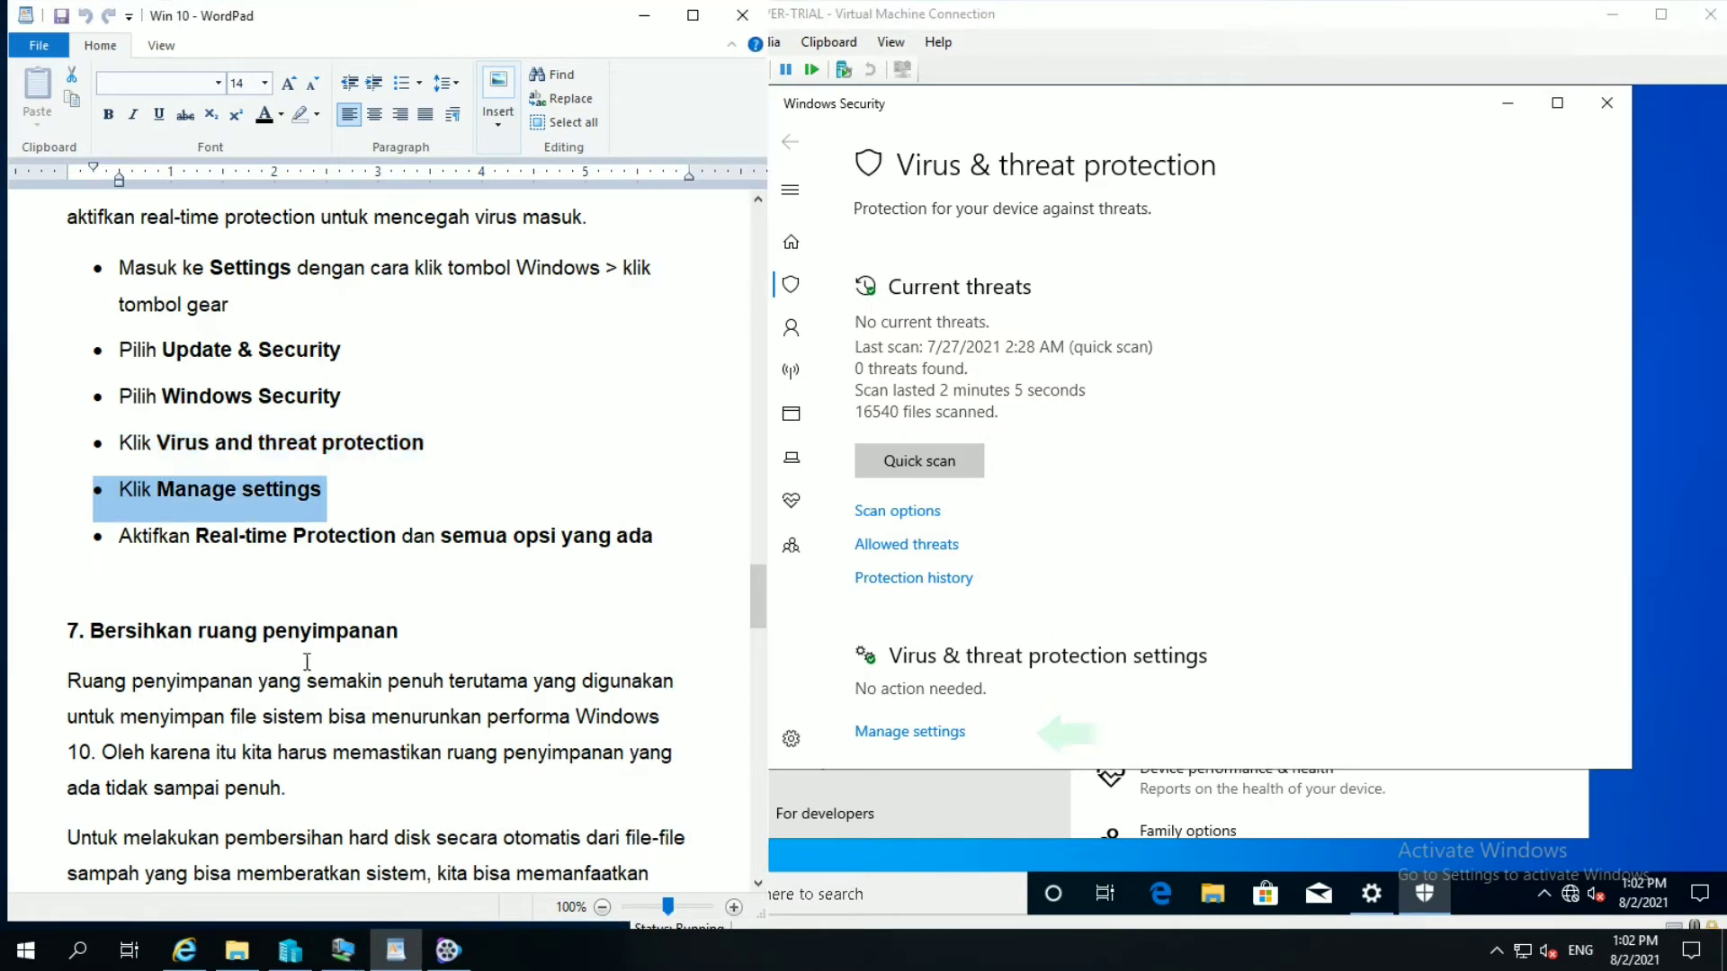
click(896, 734)
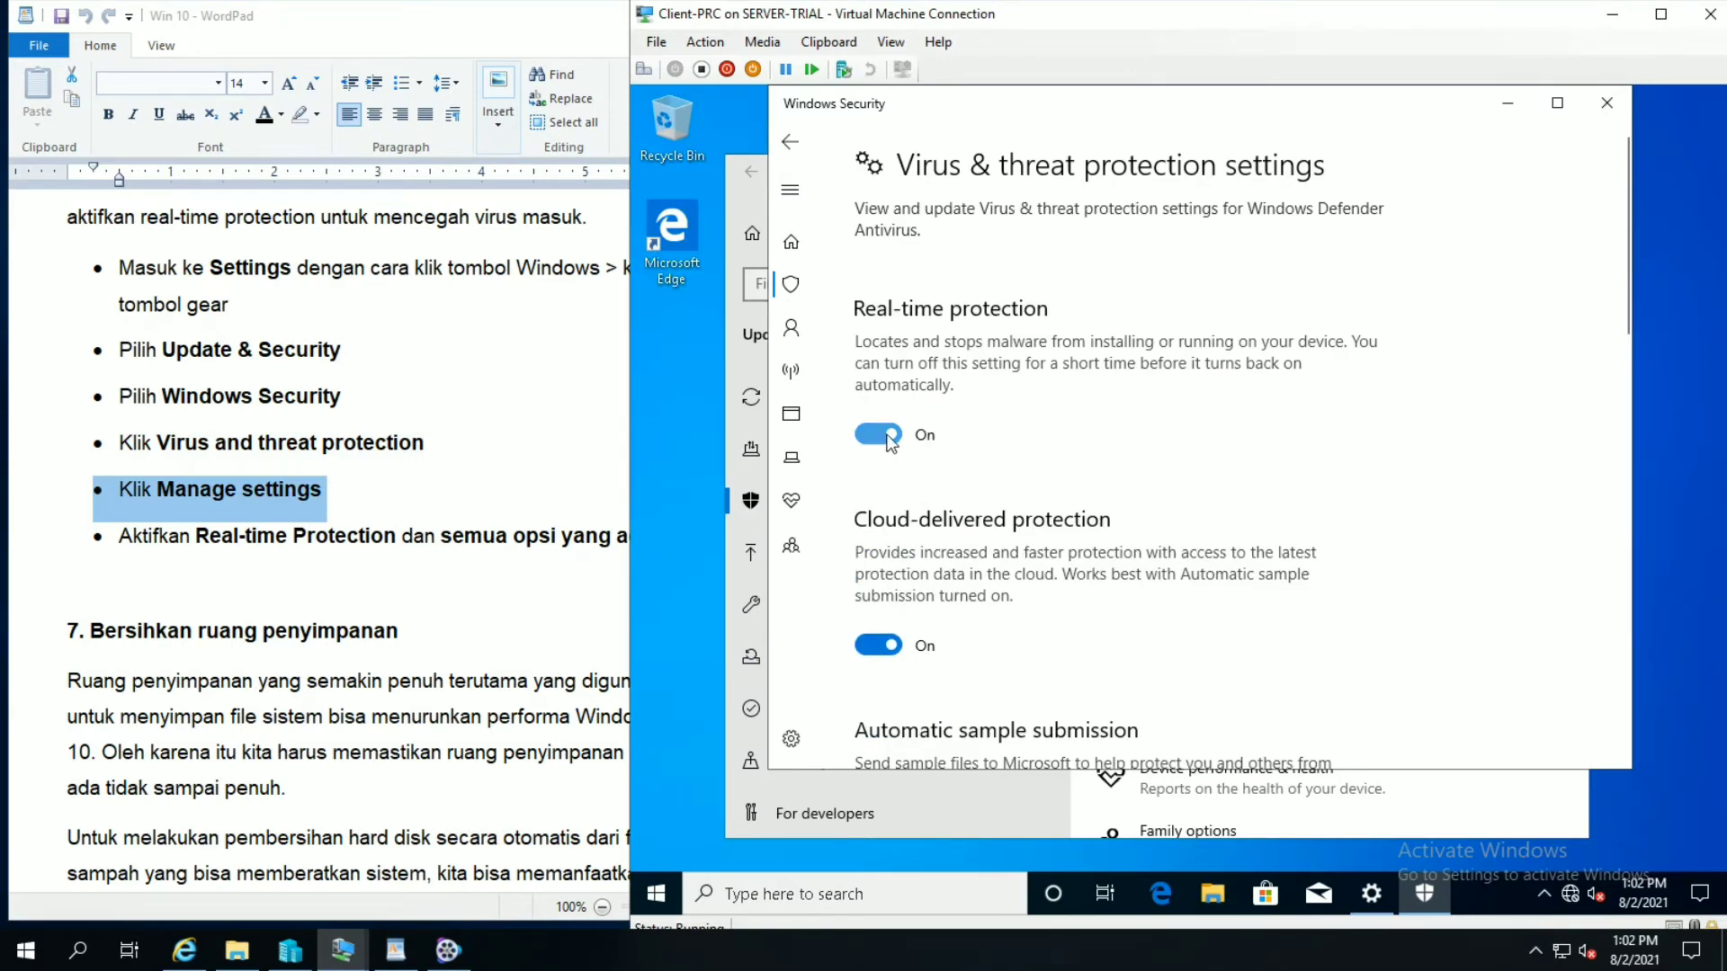
Step: Highlight the notes' Real-time Protection instruction and check the real-time, cloud-delivered, sample submission and tamper protection switches in the virtual machine
click(50, 548)
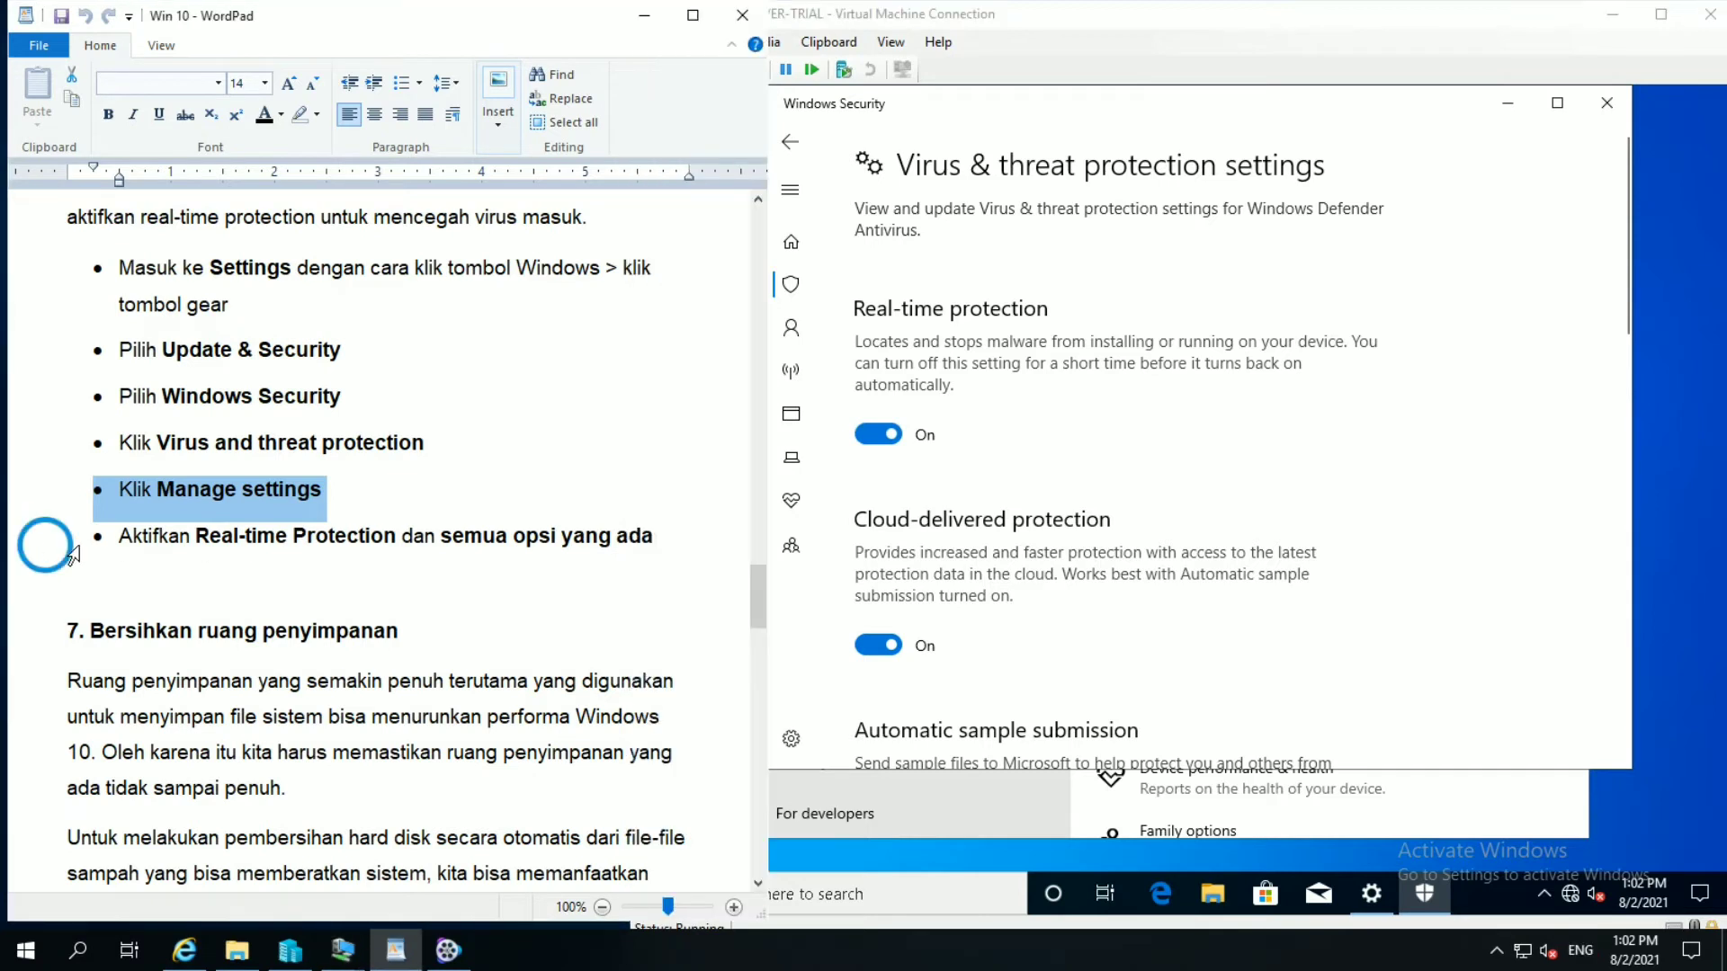
click(72, 554)
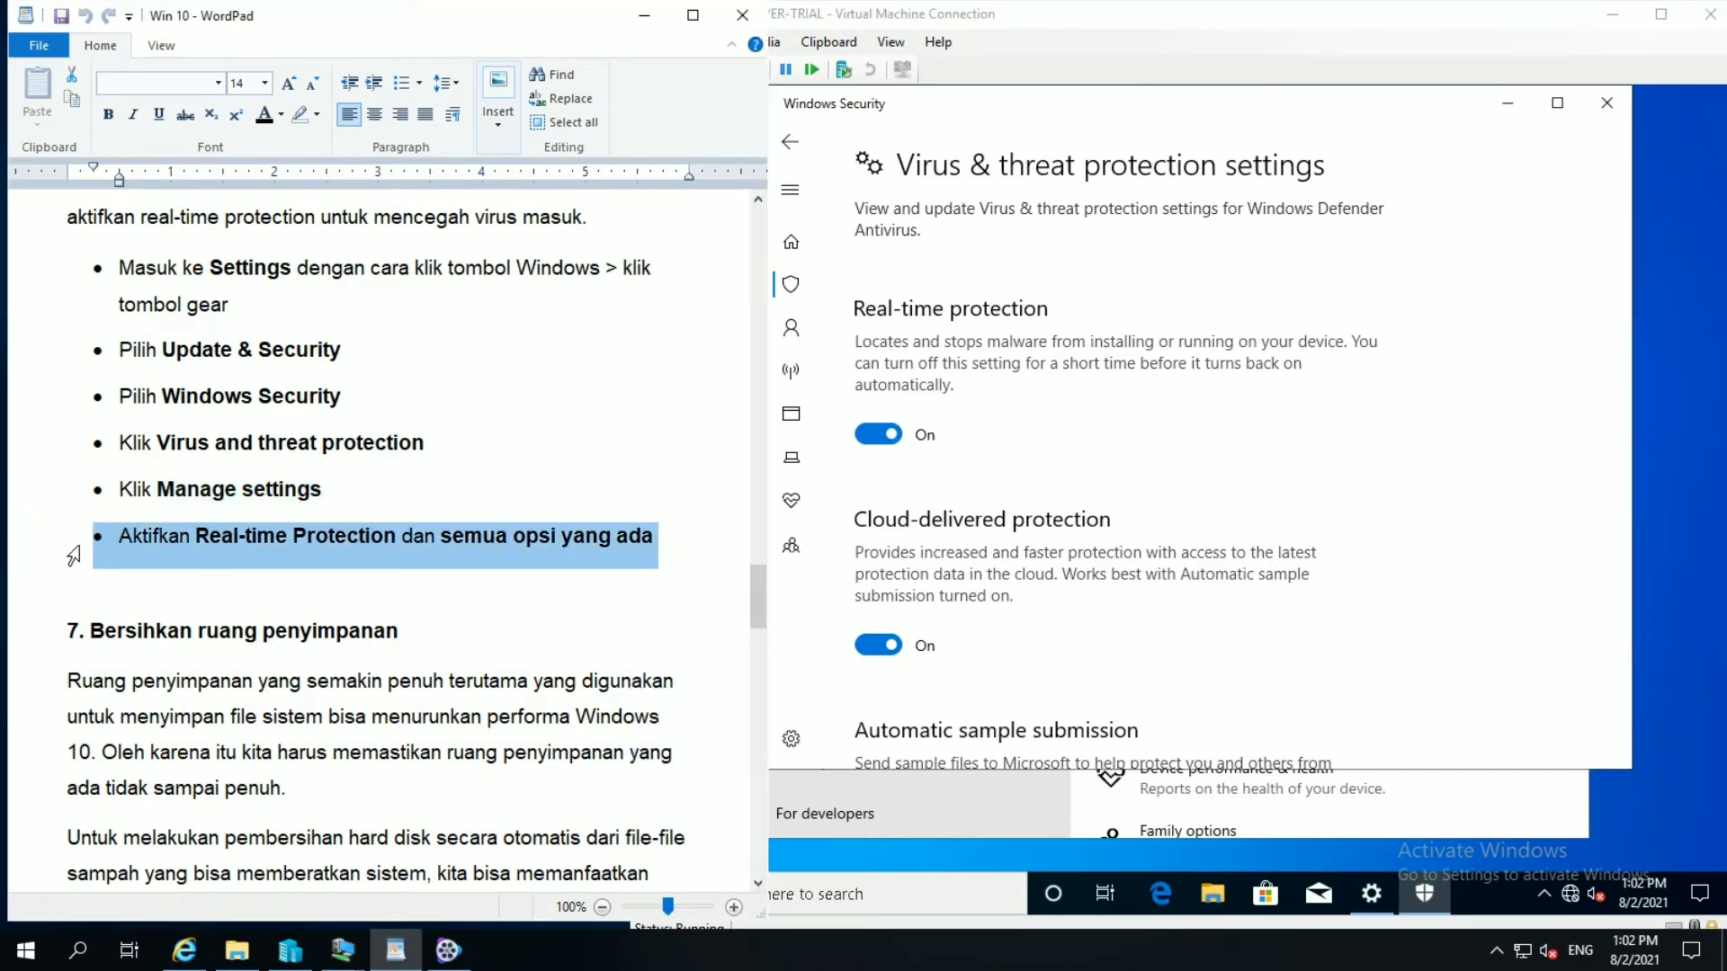
click(1057, 441)
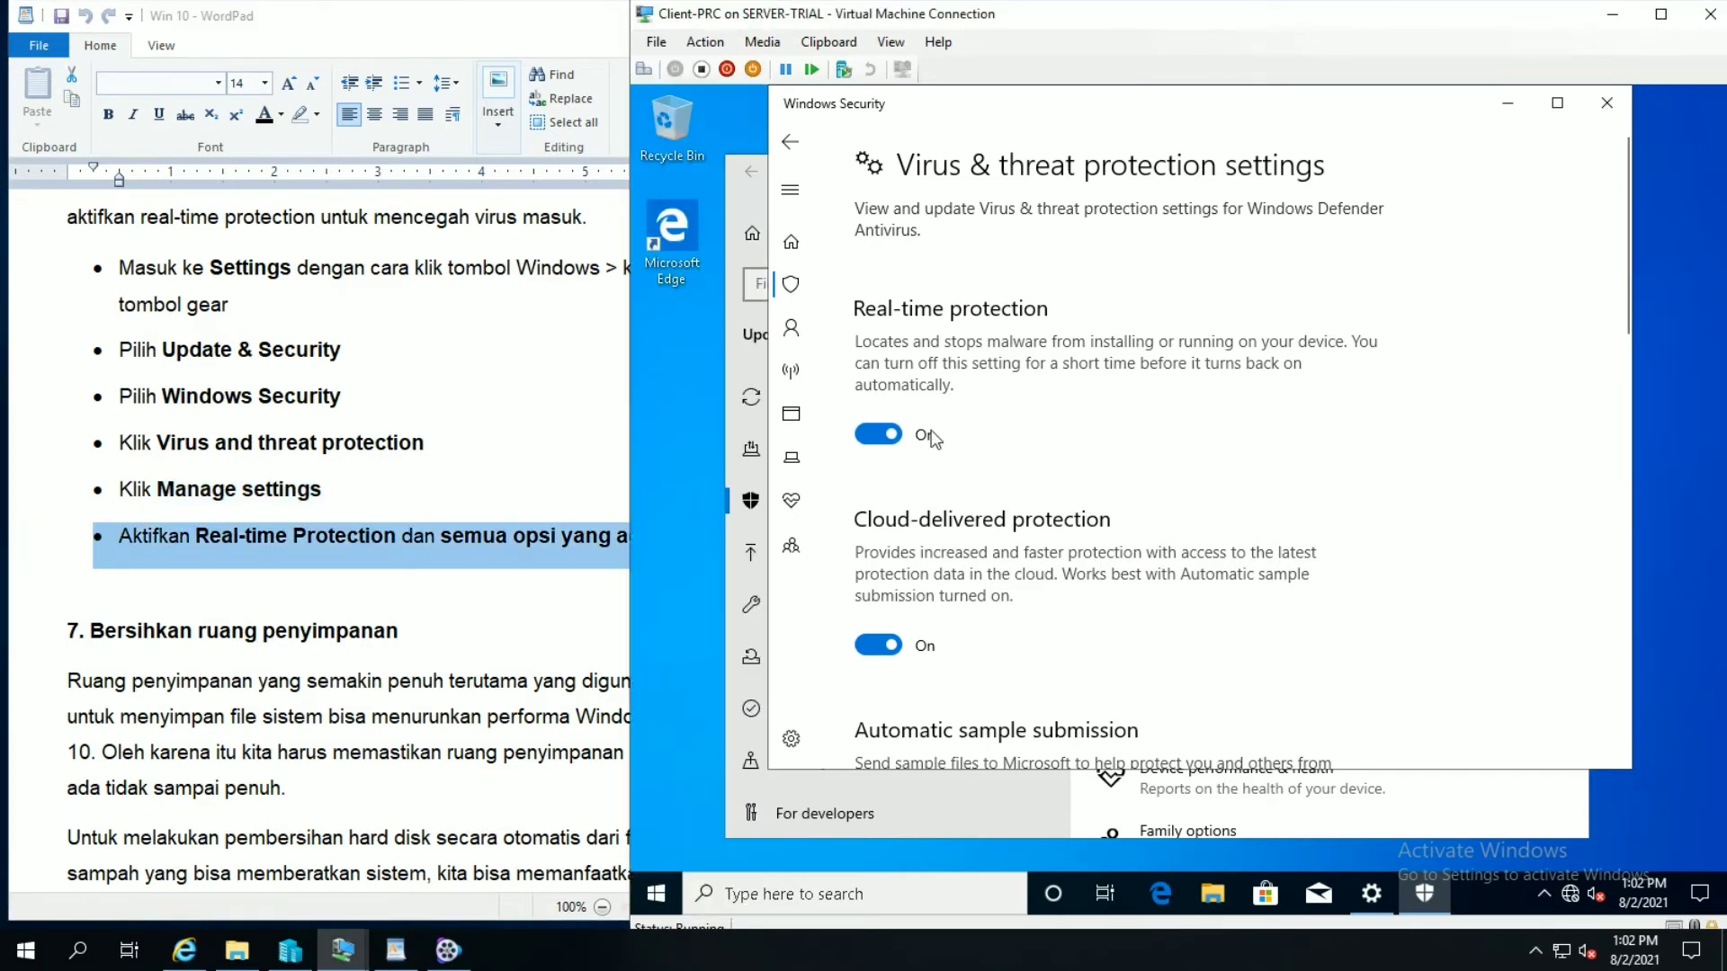
click(878, 436)
scroll(1031, 483, down, 3)
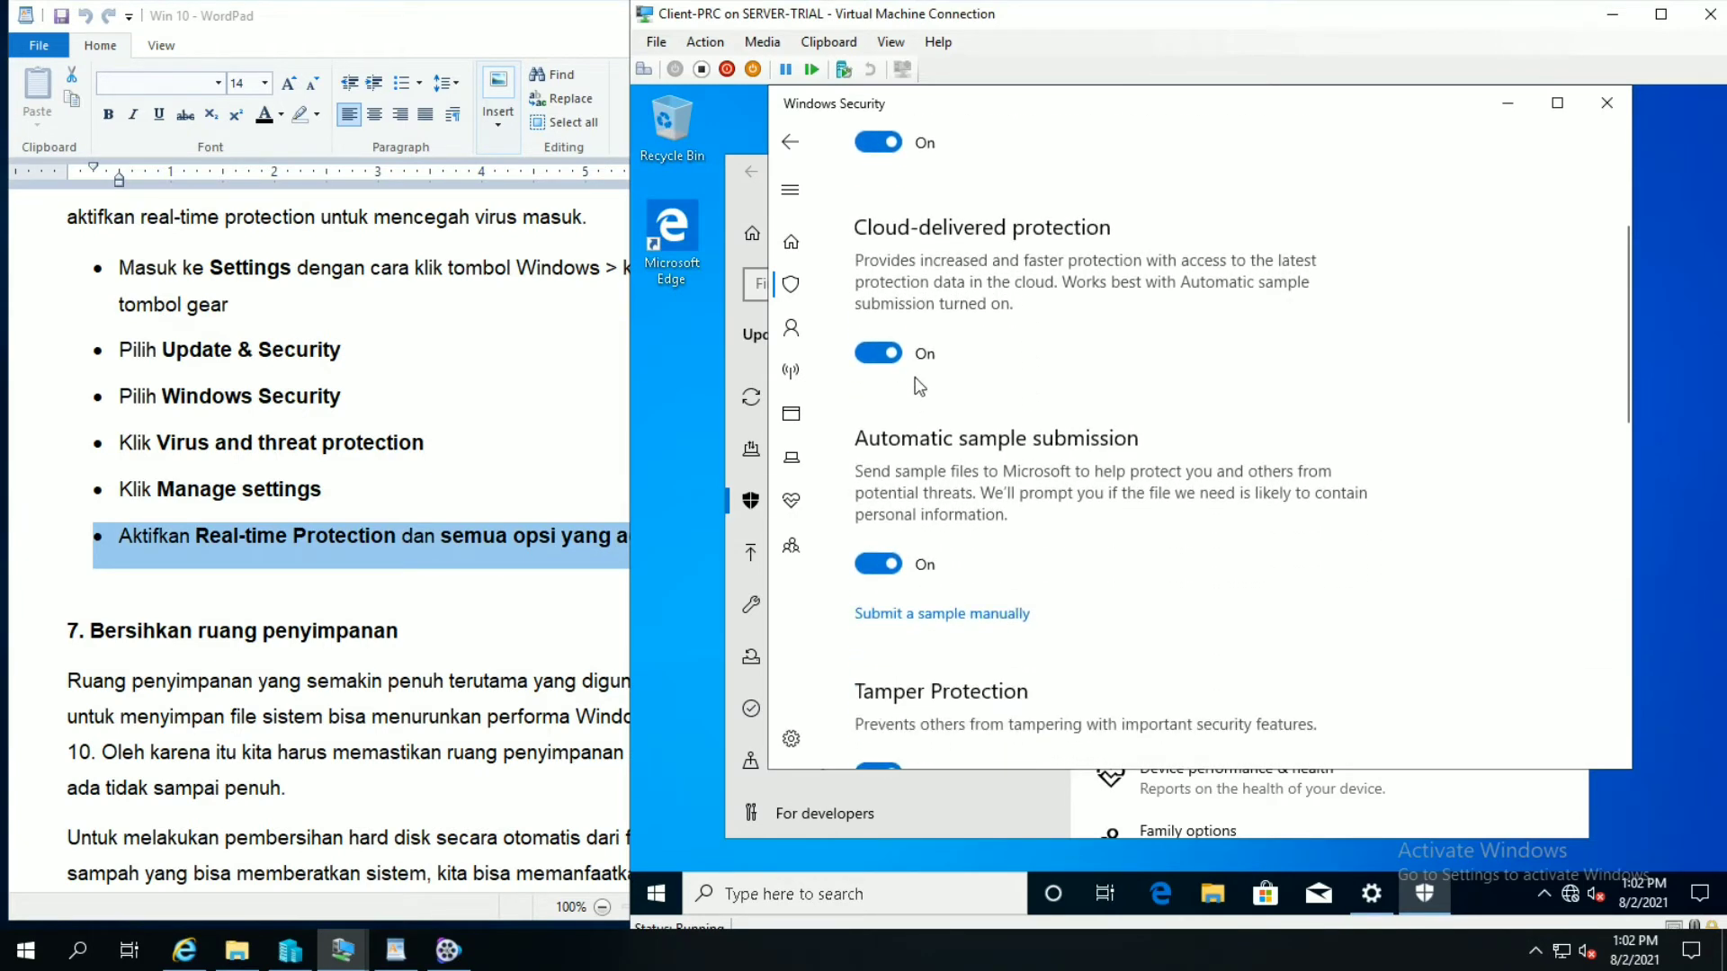
click(970, 358)
scroll(959, 565, down, 3)
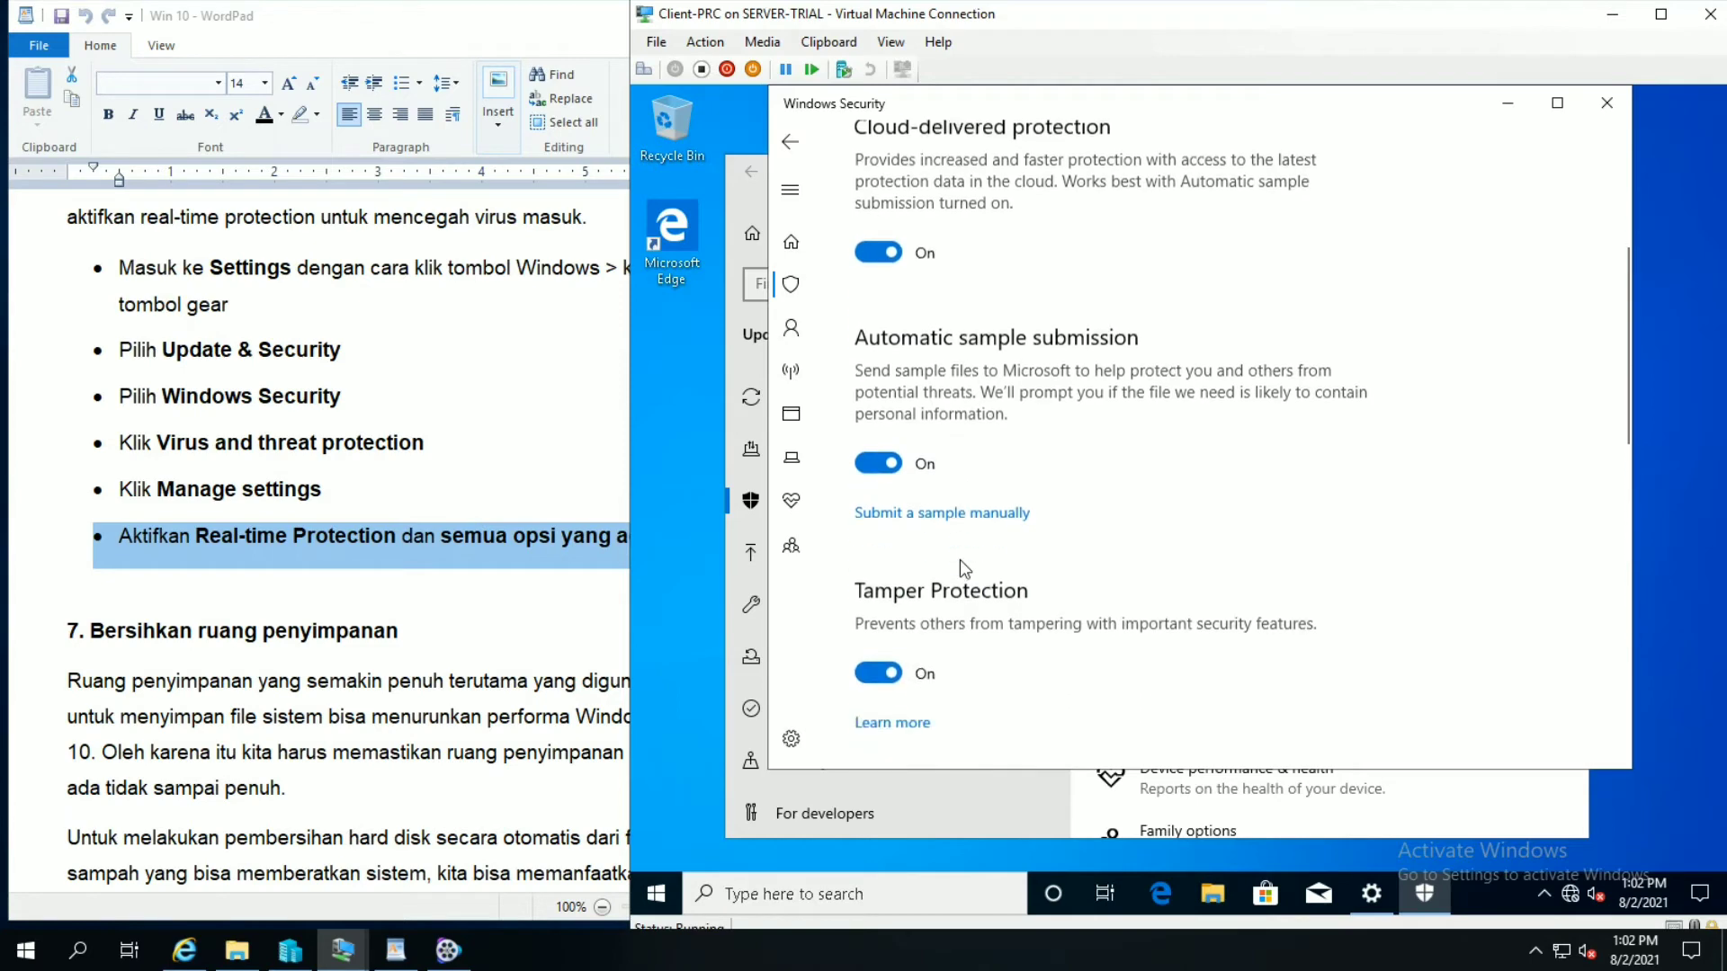
scroll(973, 500, down, 9)
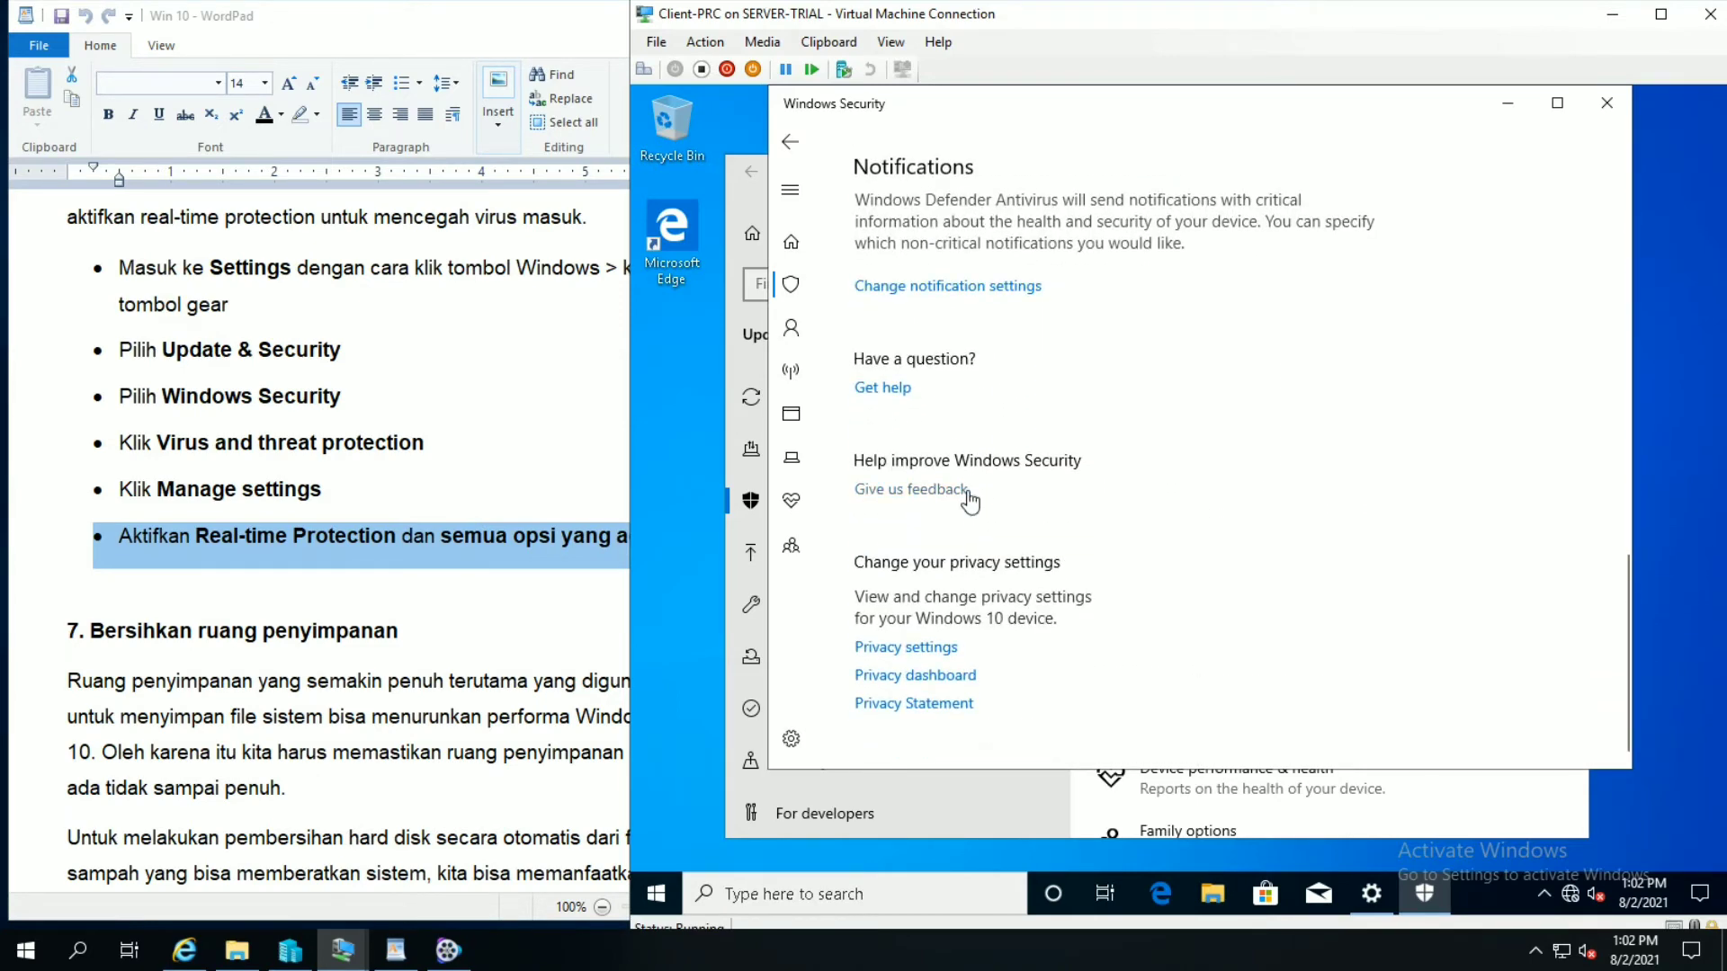
scroll(935, 467, up, 9)
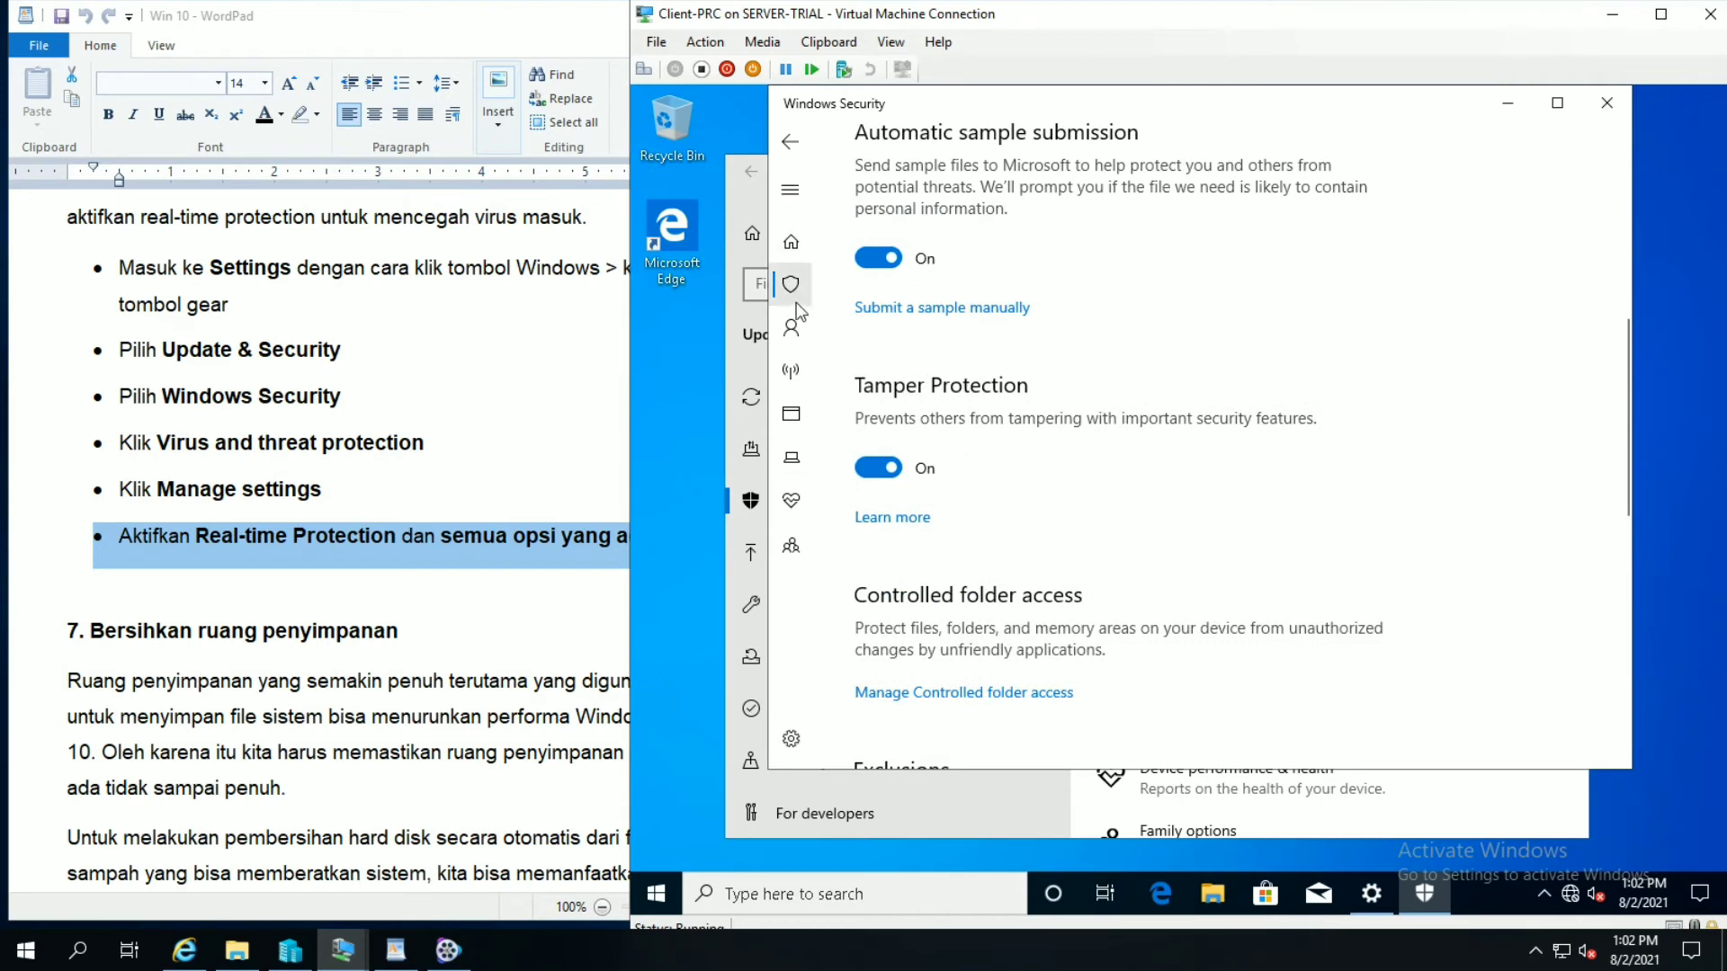
Step: Leave the Virus & threat protection settings and close Windows Security and Settings in the virtual machine
click(788, 148)
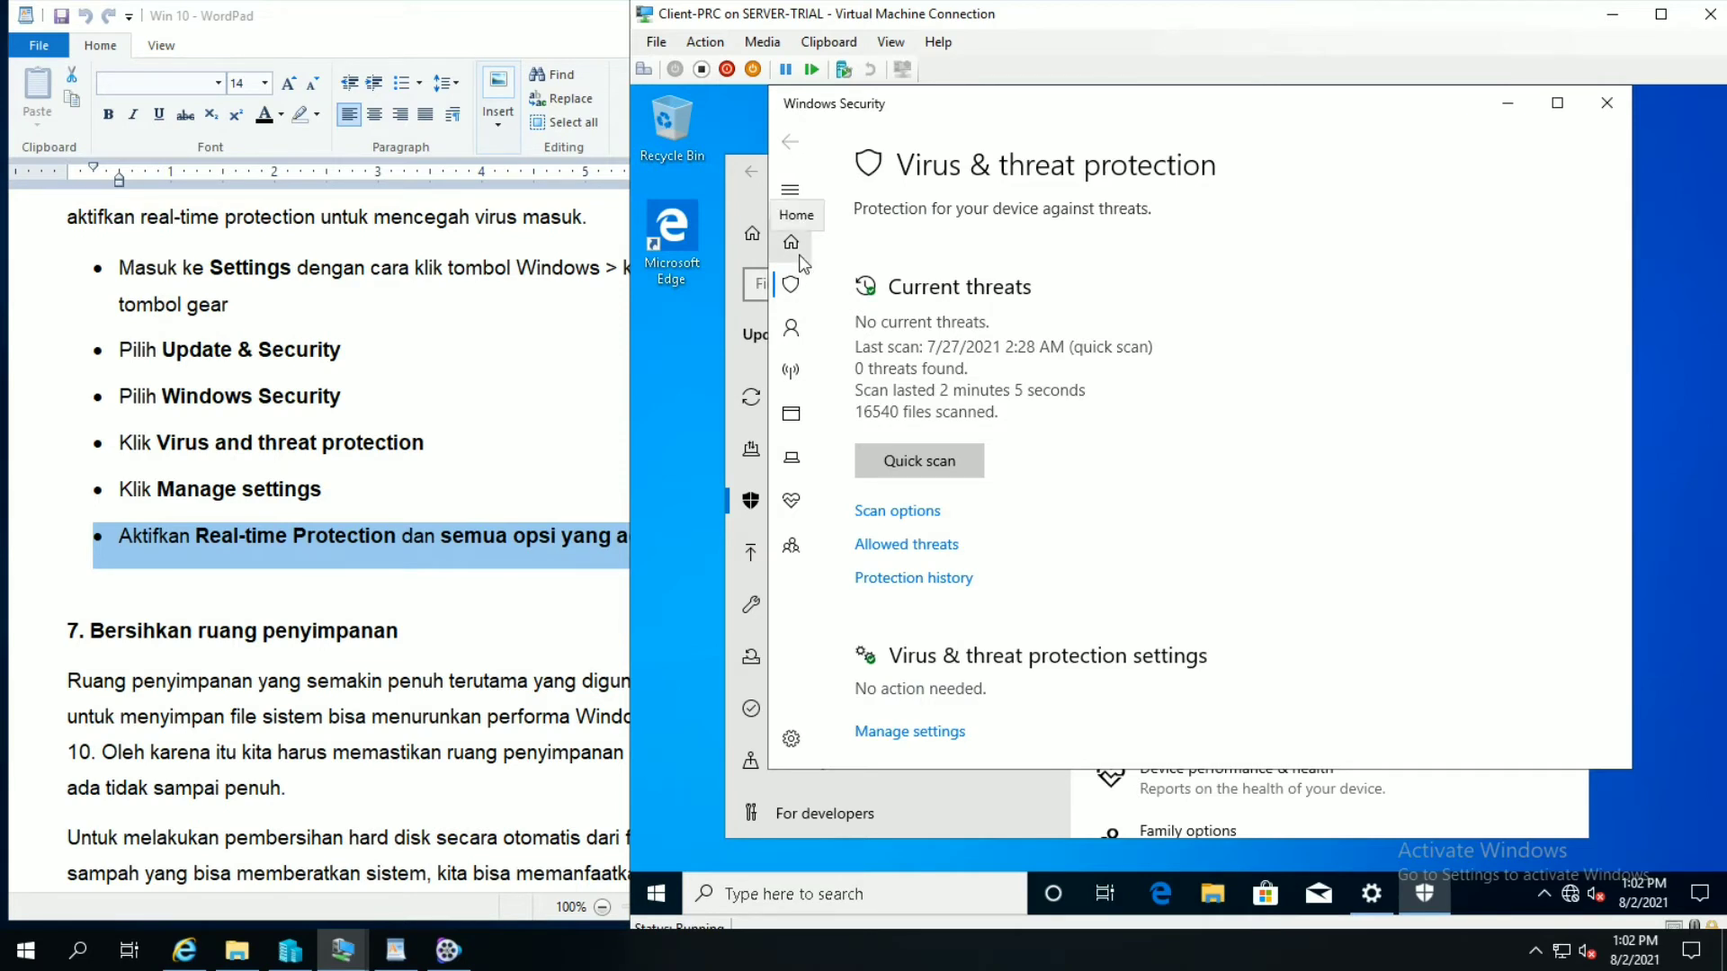
click(1622, 105)
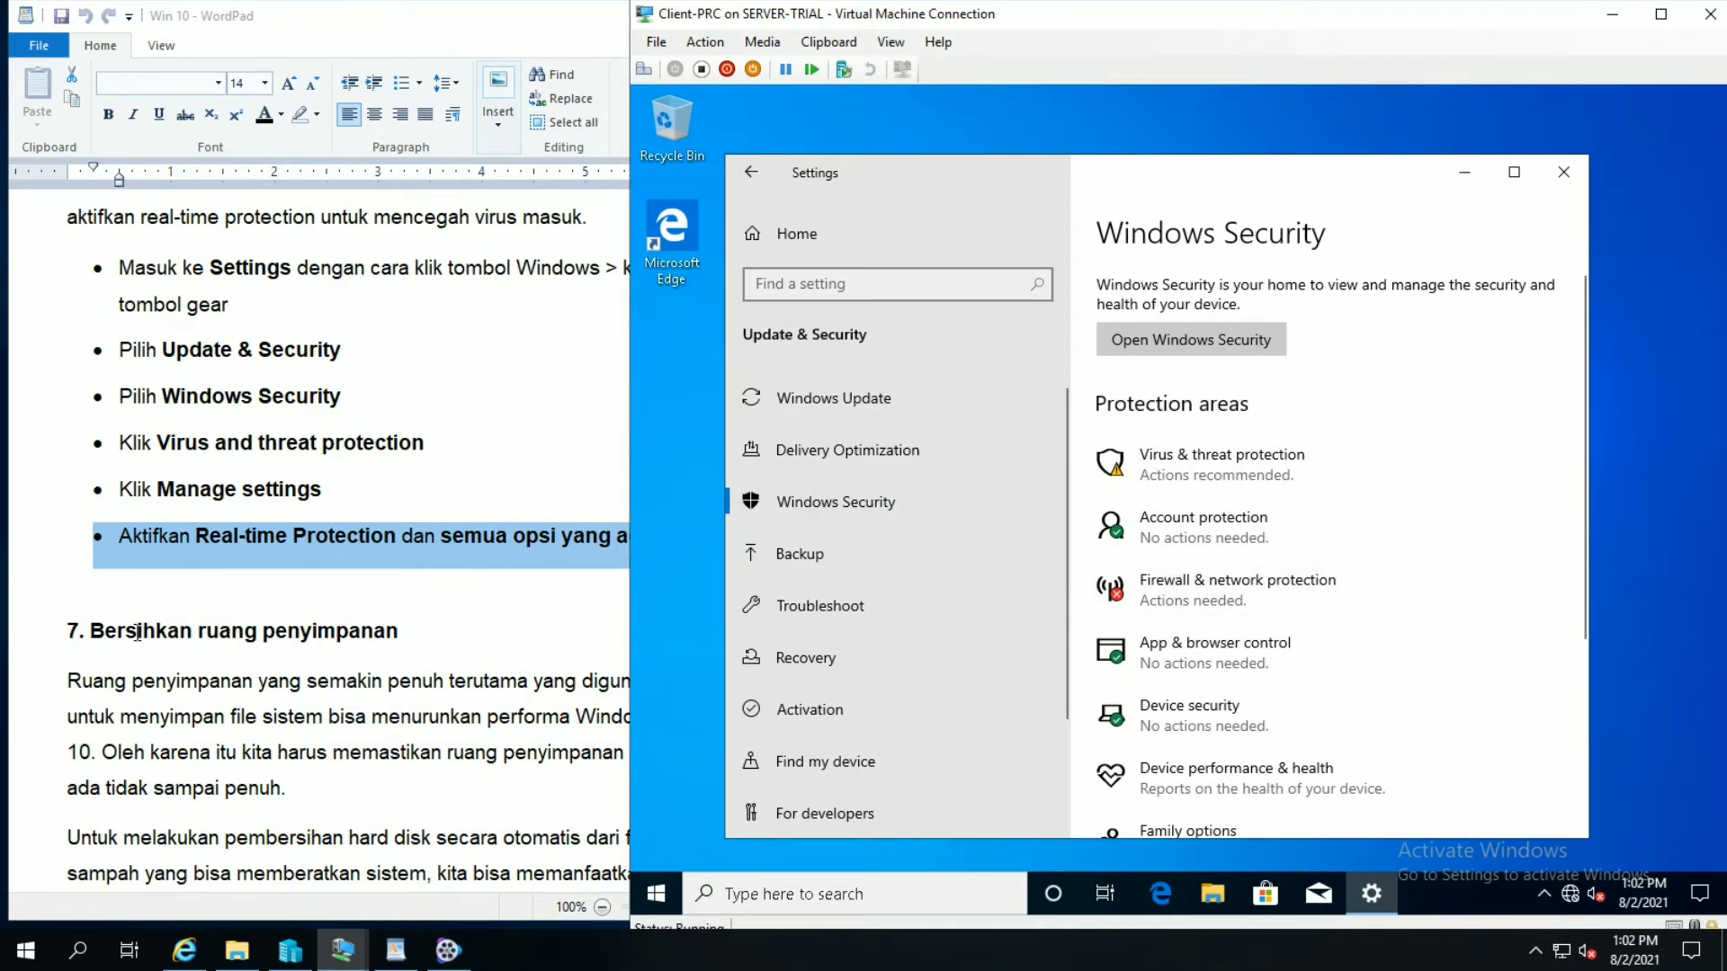
click(1563, 172)
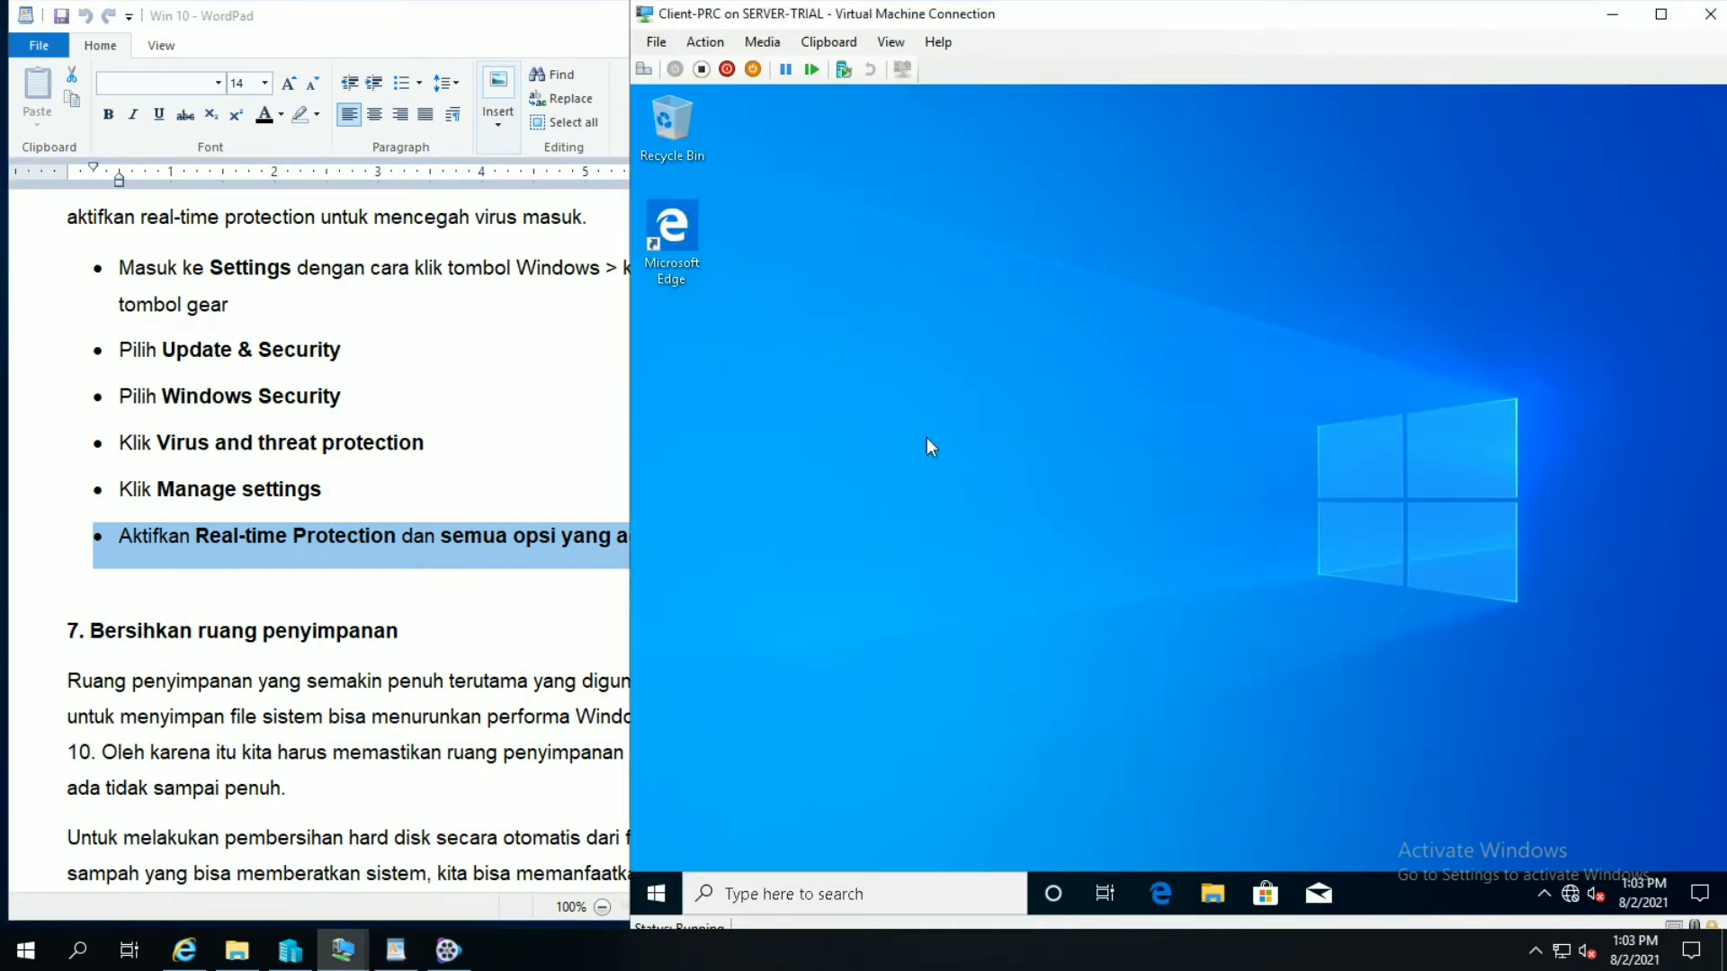
Step: Highlight the notes' section 7 heading, Bersihkan ruang penyimpanan, and read its first paragraph line by line
click(140, 580)
scroll(136, 582, down, 5)
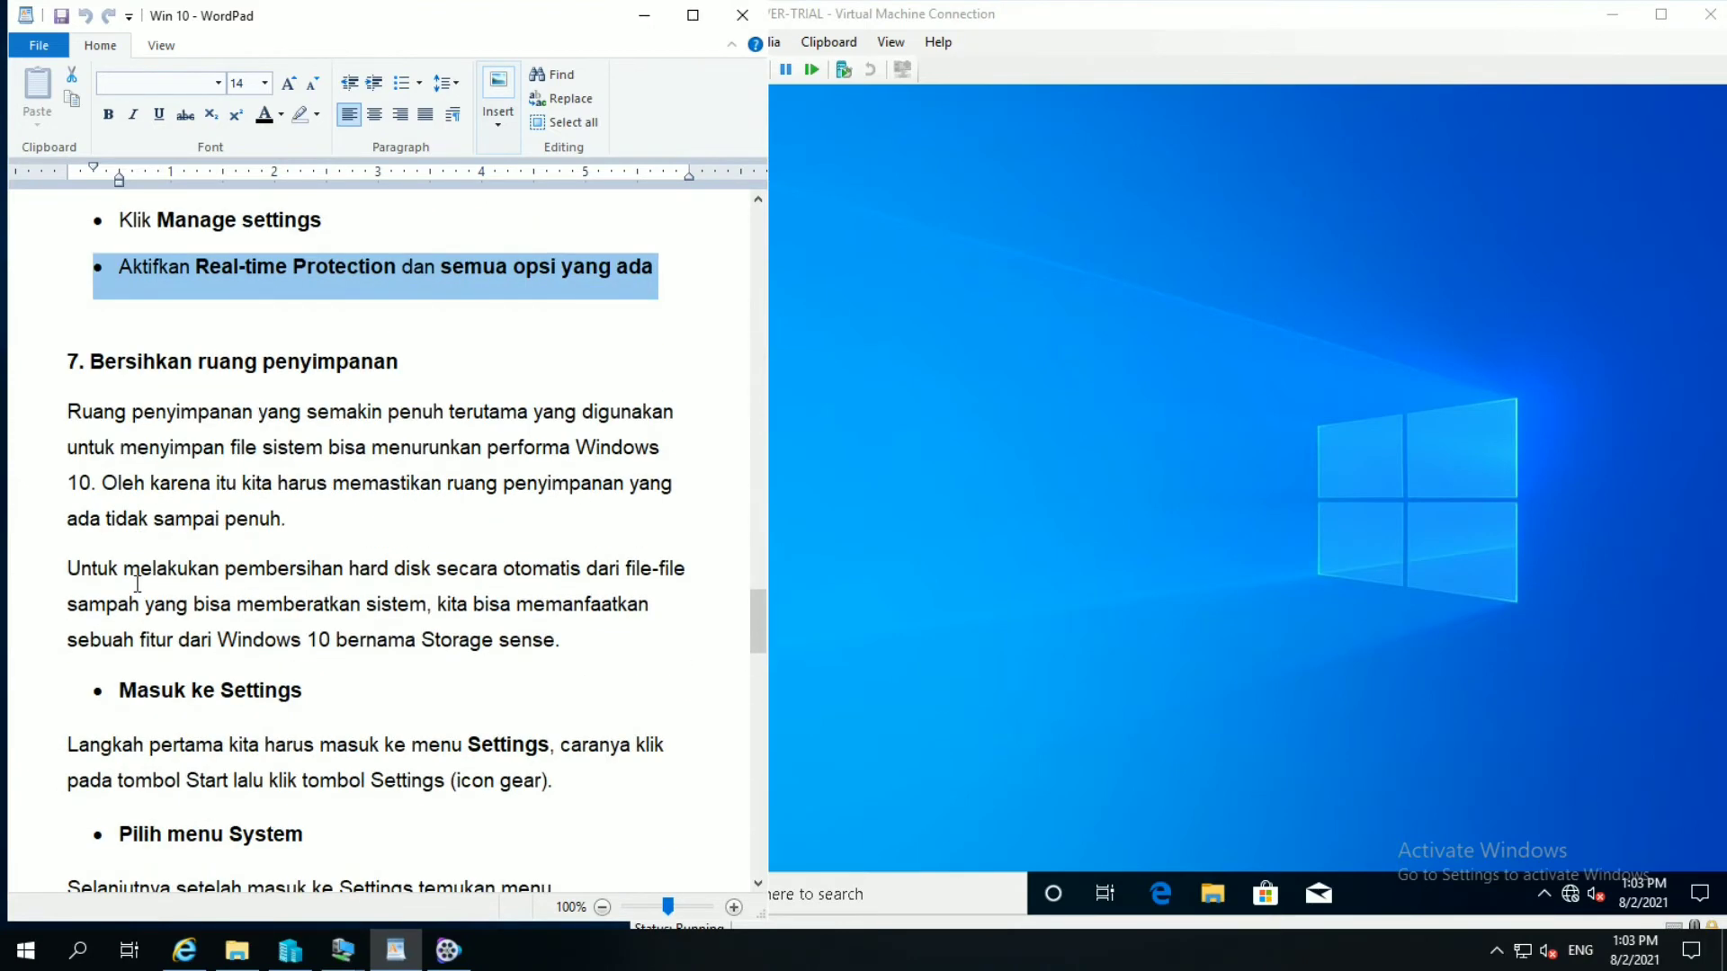
click(60, 369)
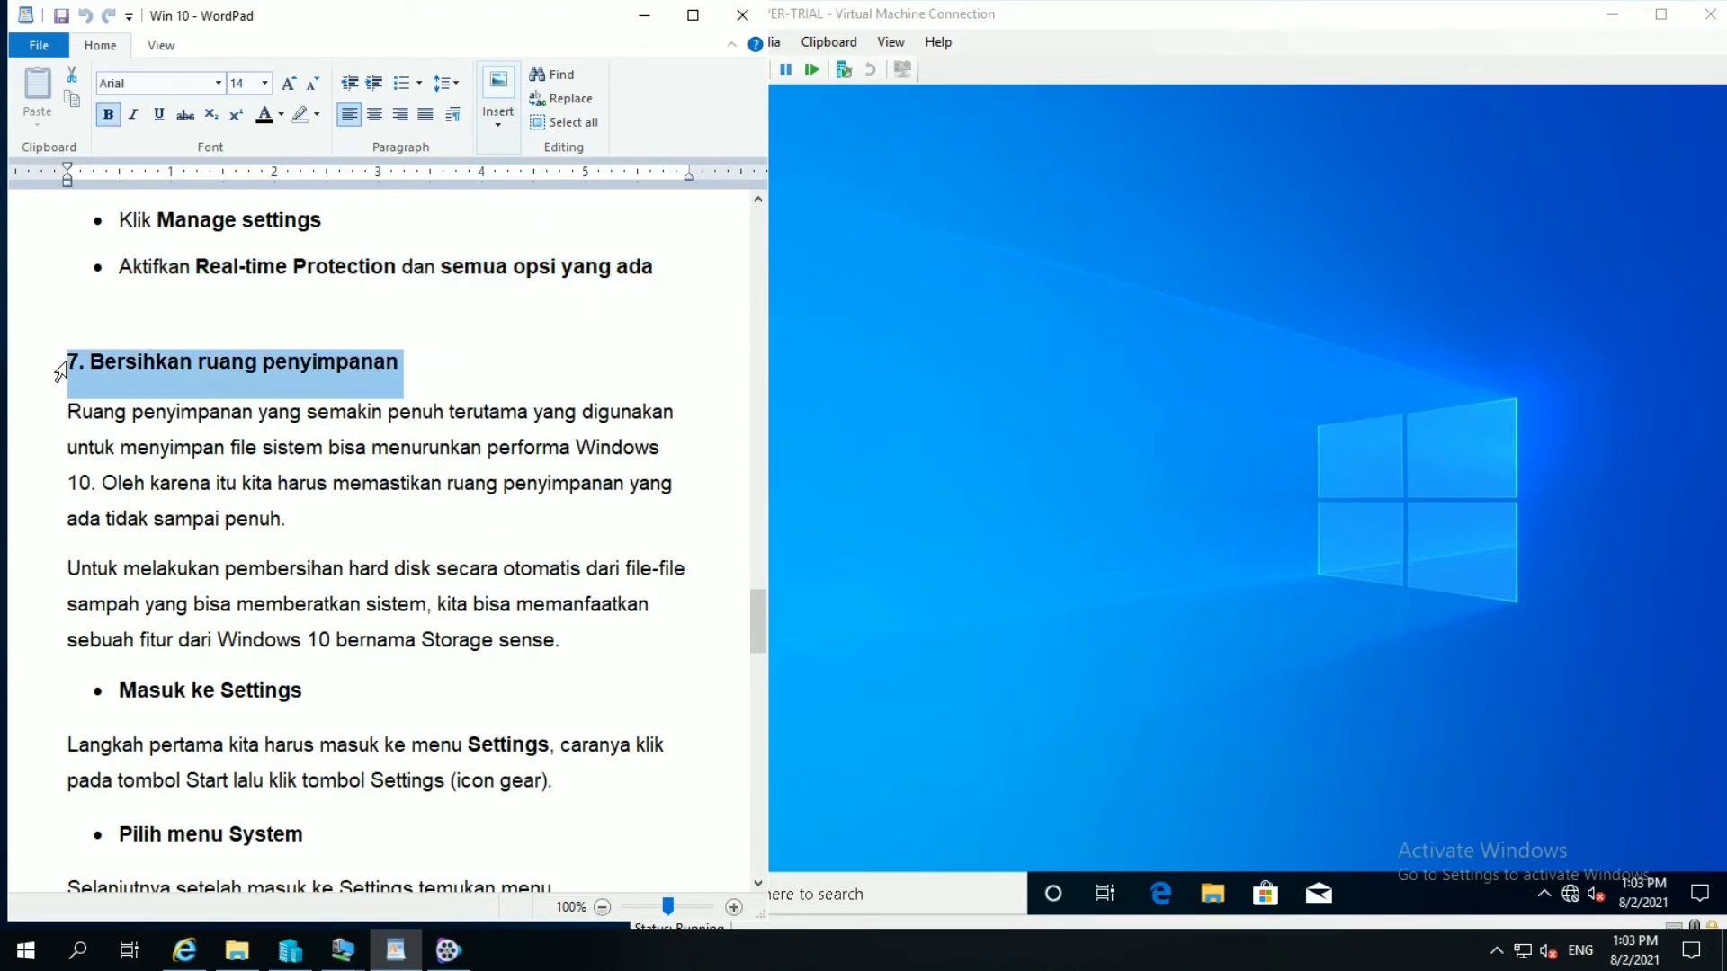
scroll(59, 368, down, 3)
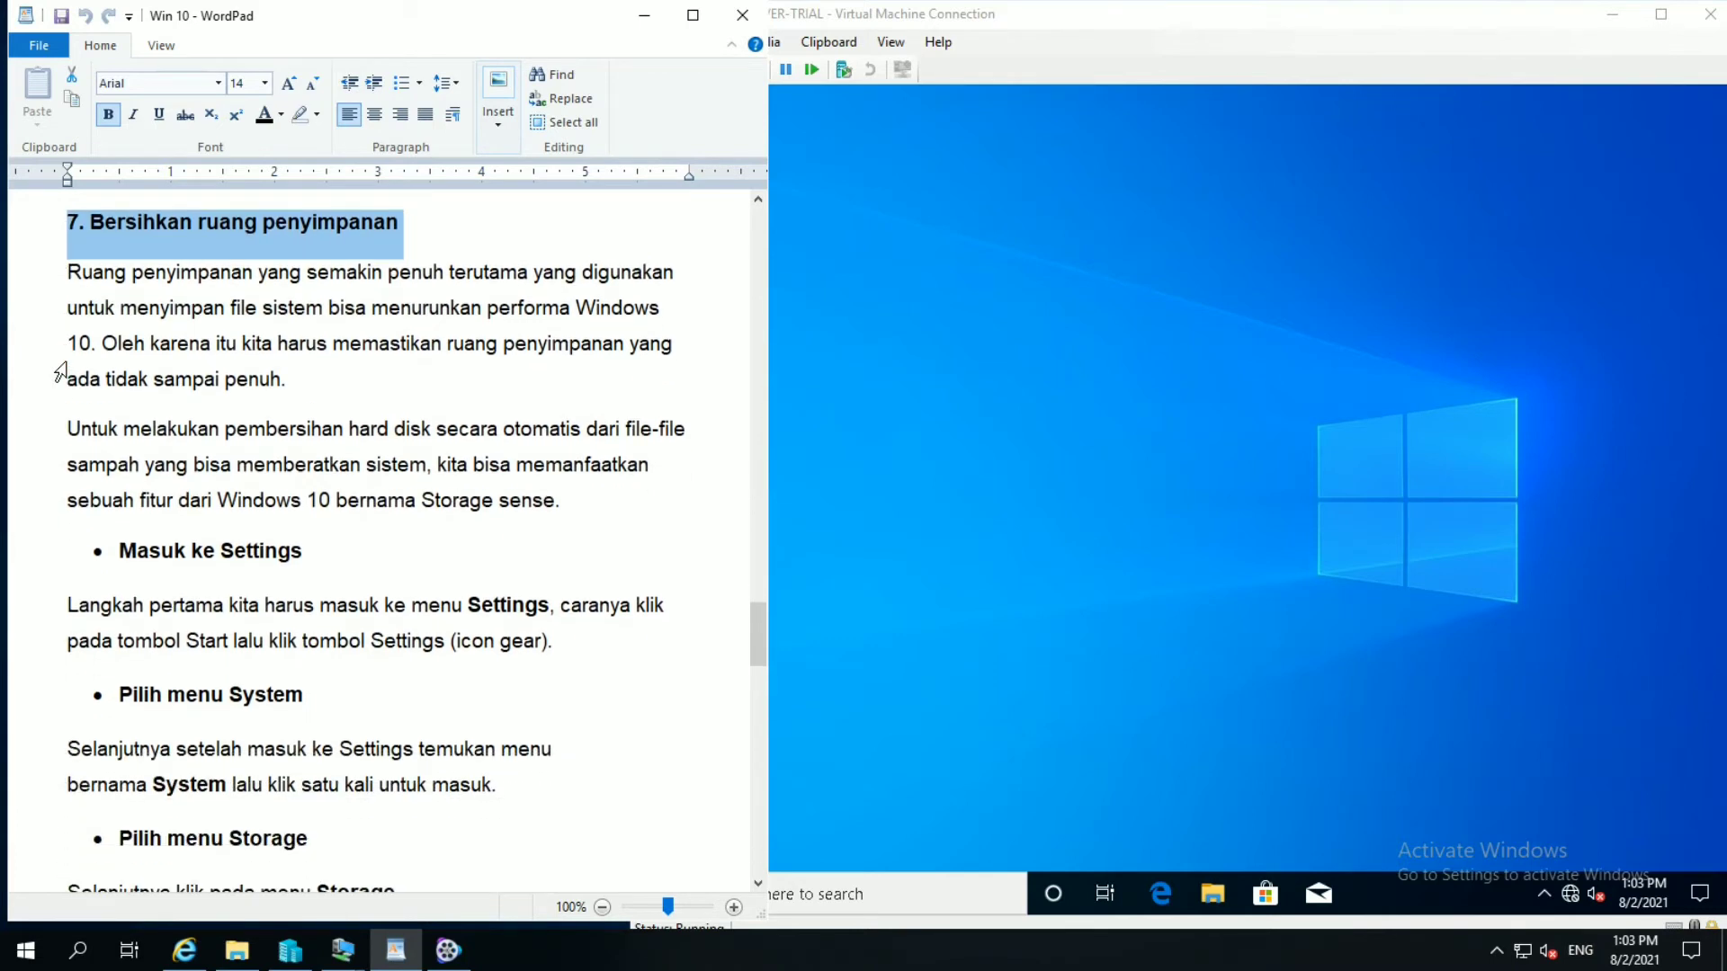
click(52, 284)
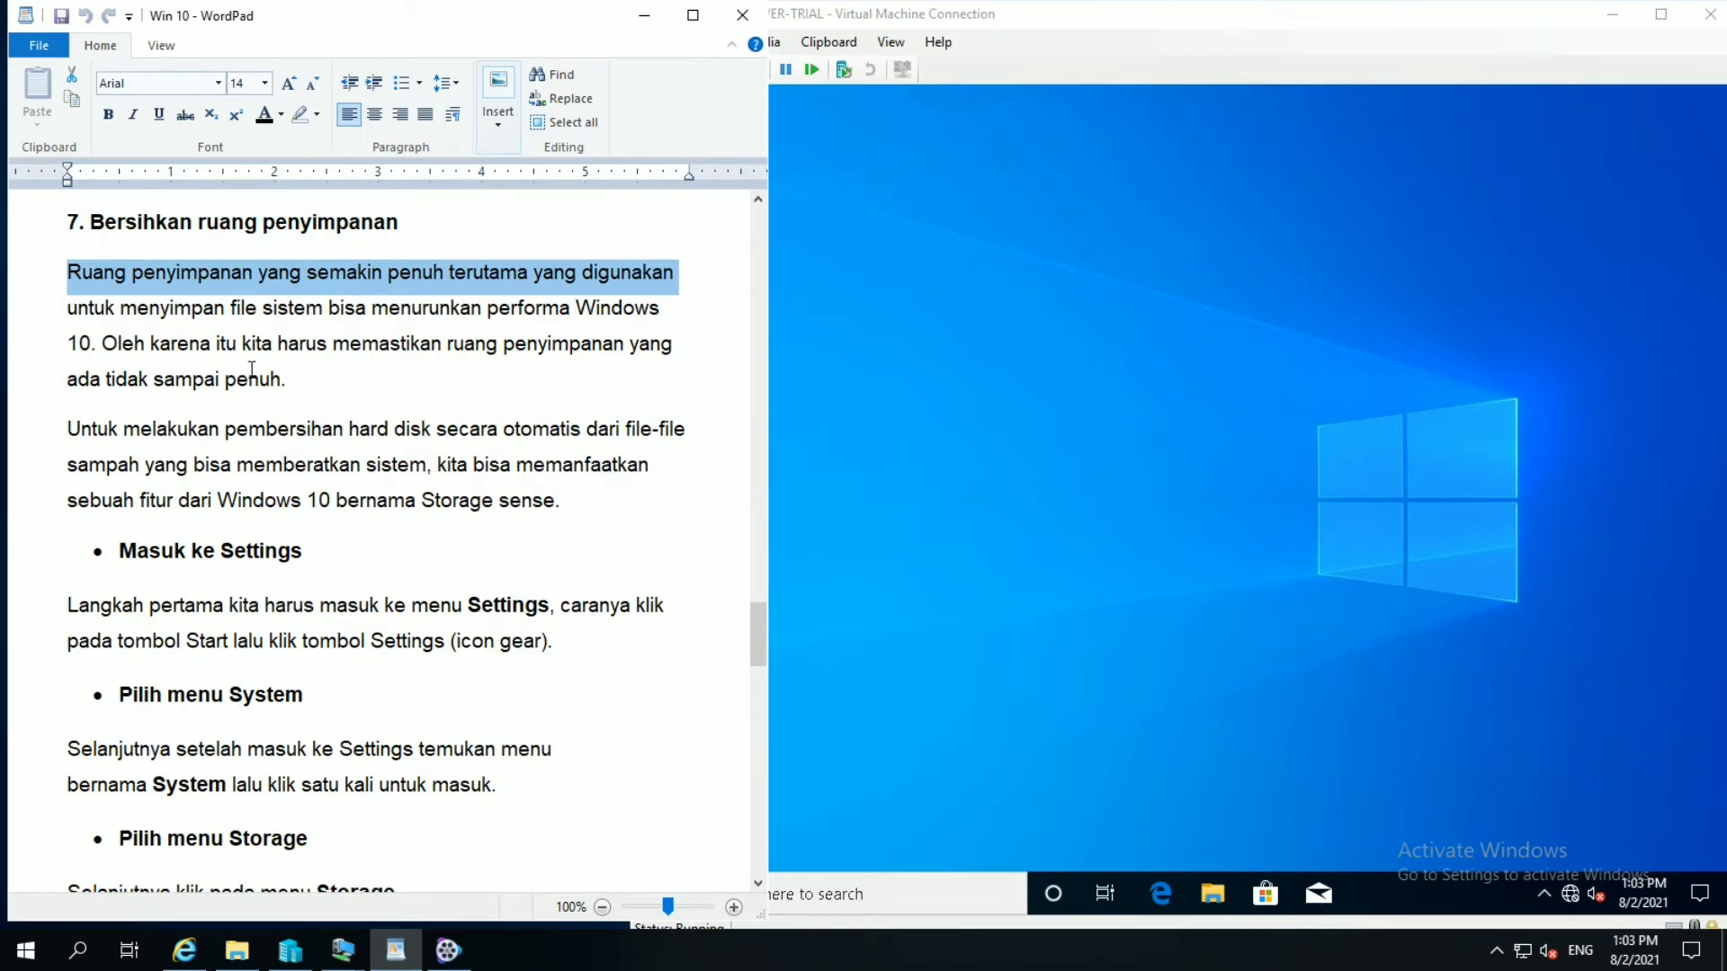
click(43, 311)
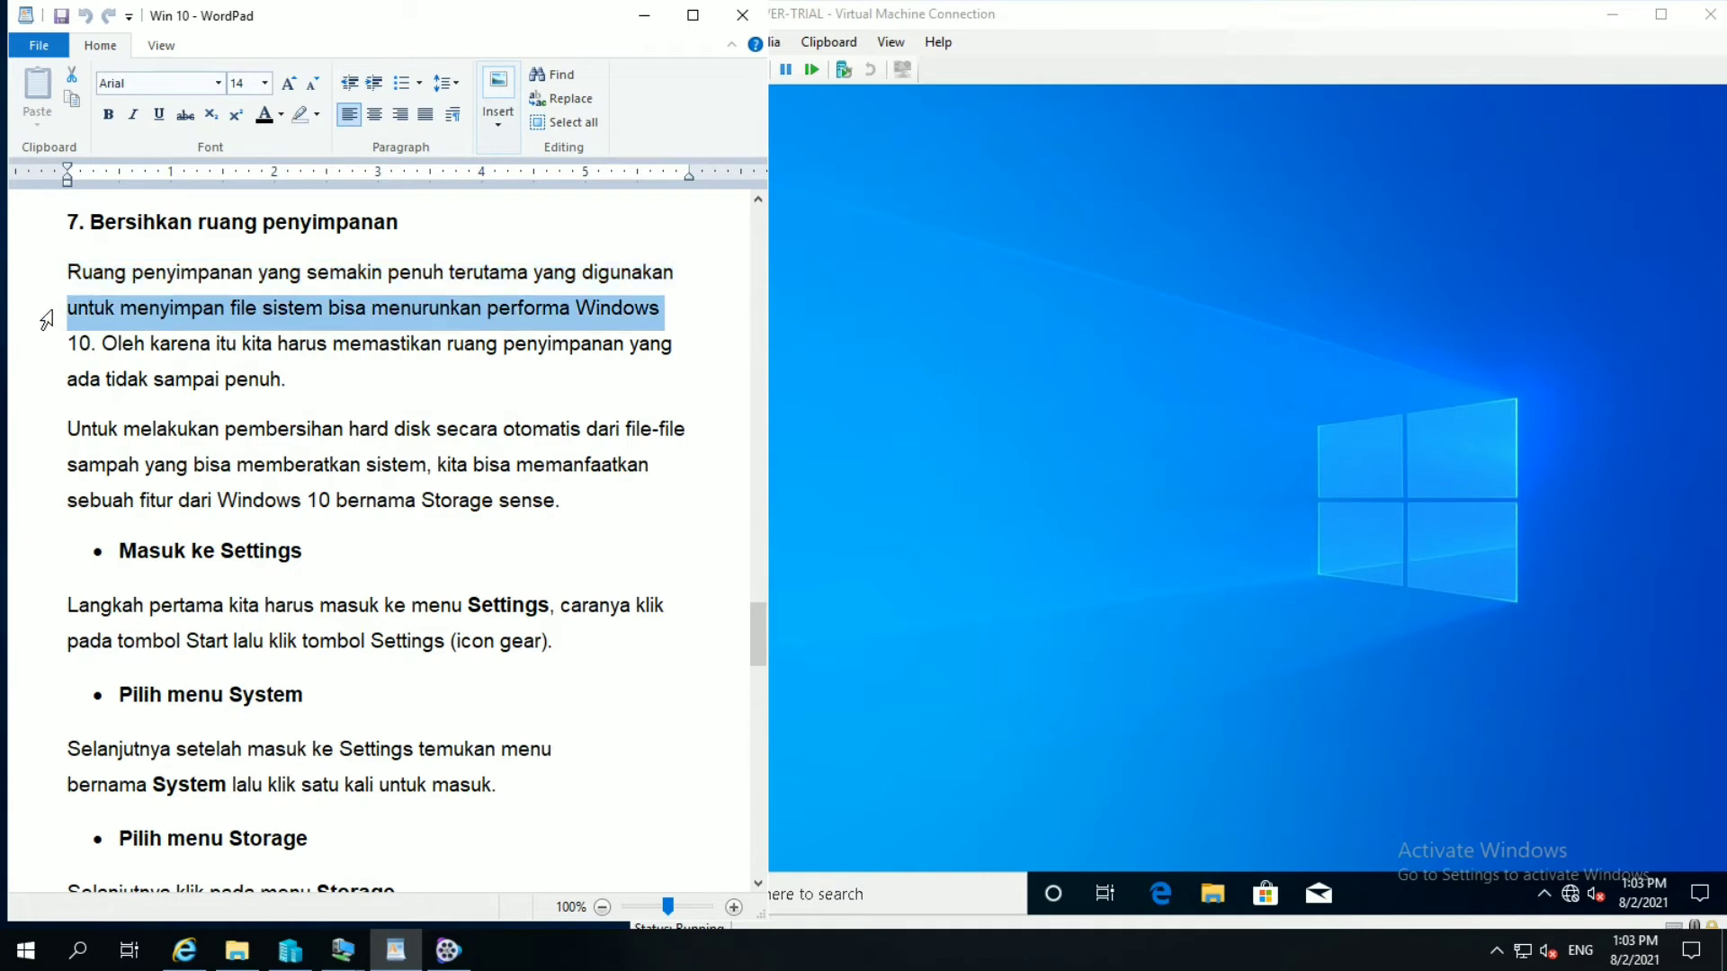
click(59, 353)
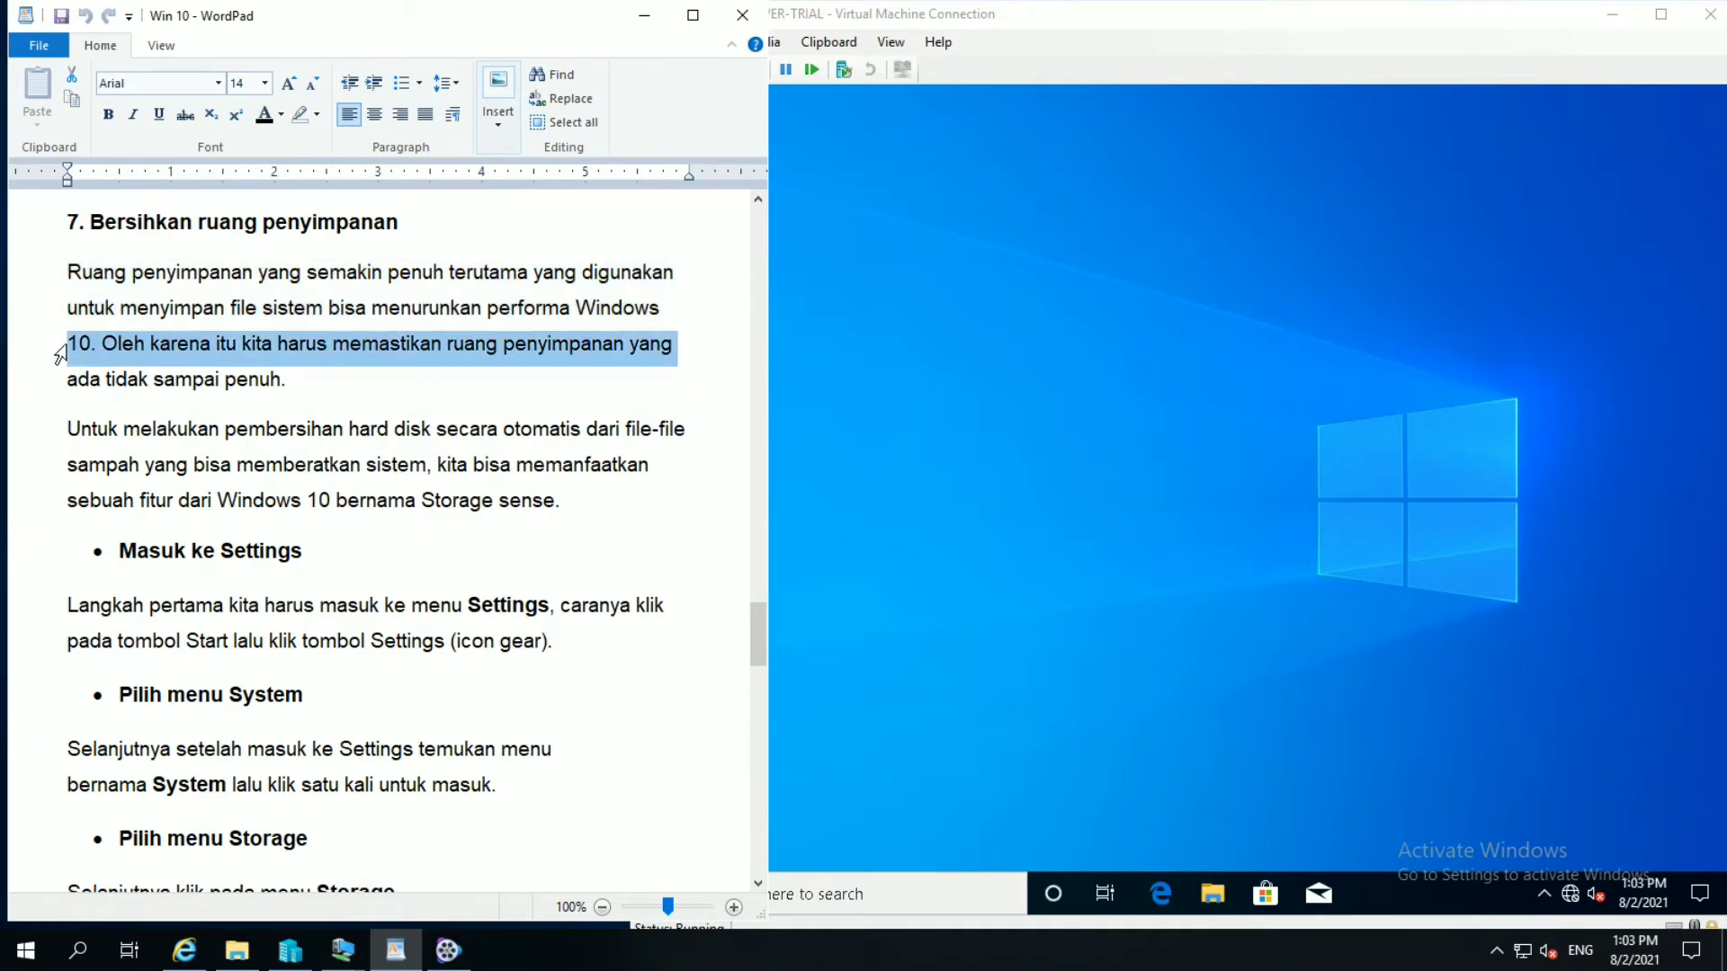
click(59, 390)
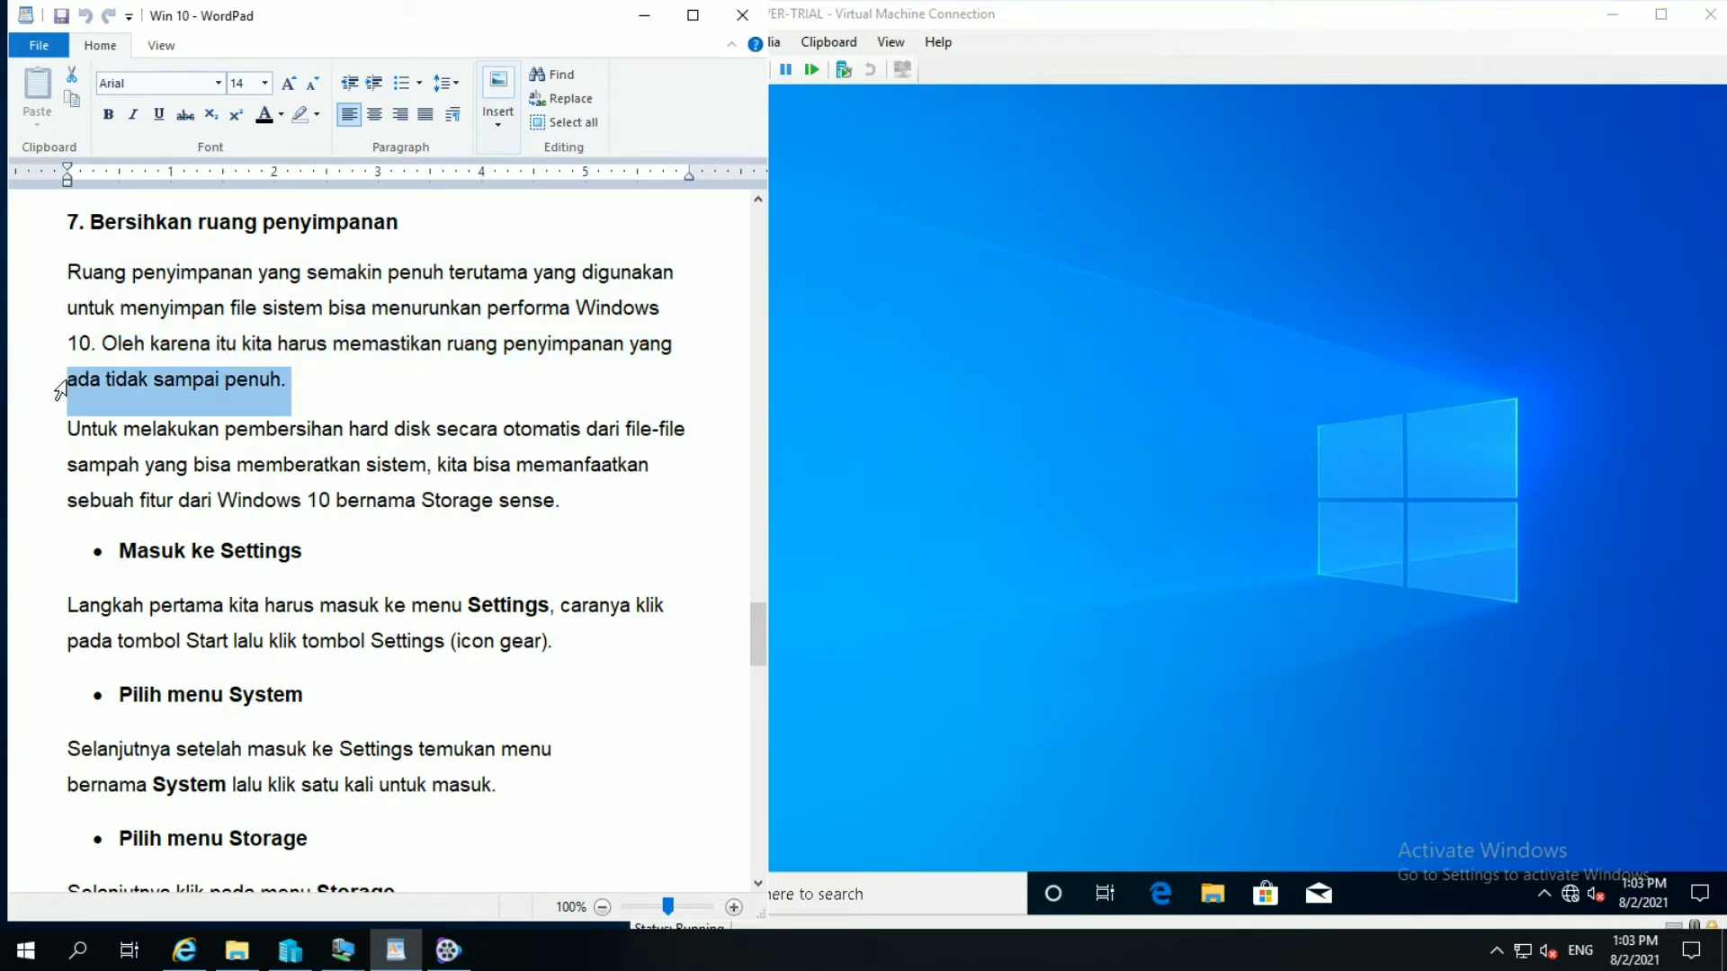
Step: Highlight line by line the notes' paragraph on automatic hard disk cleaning with Storage sense
click(54, 438)
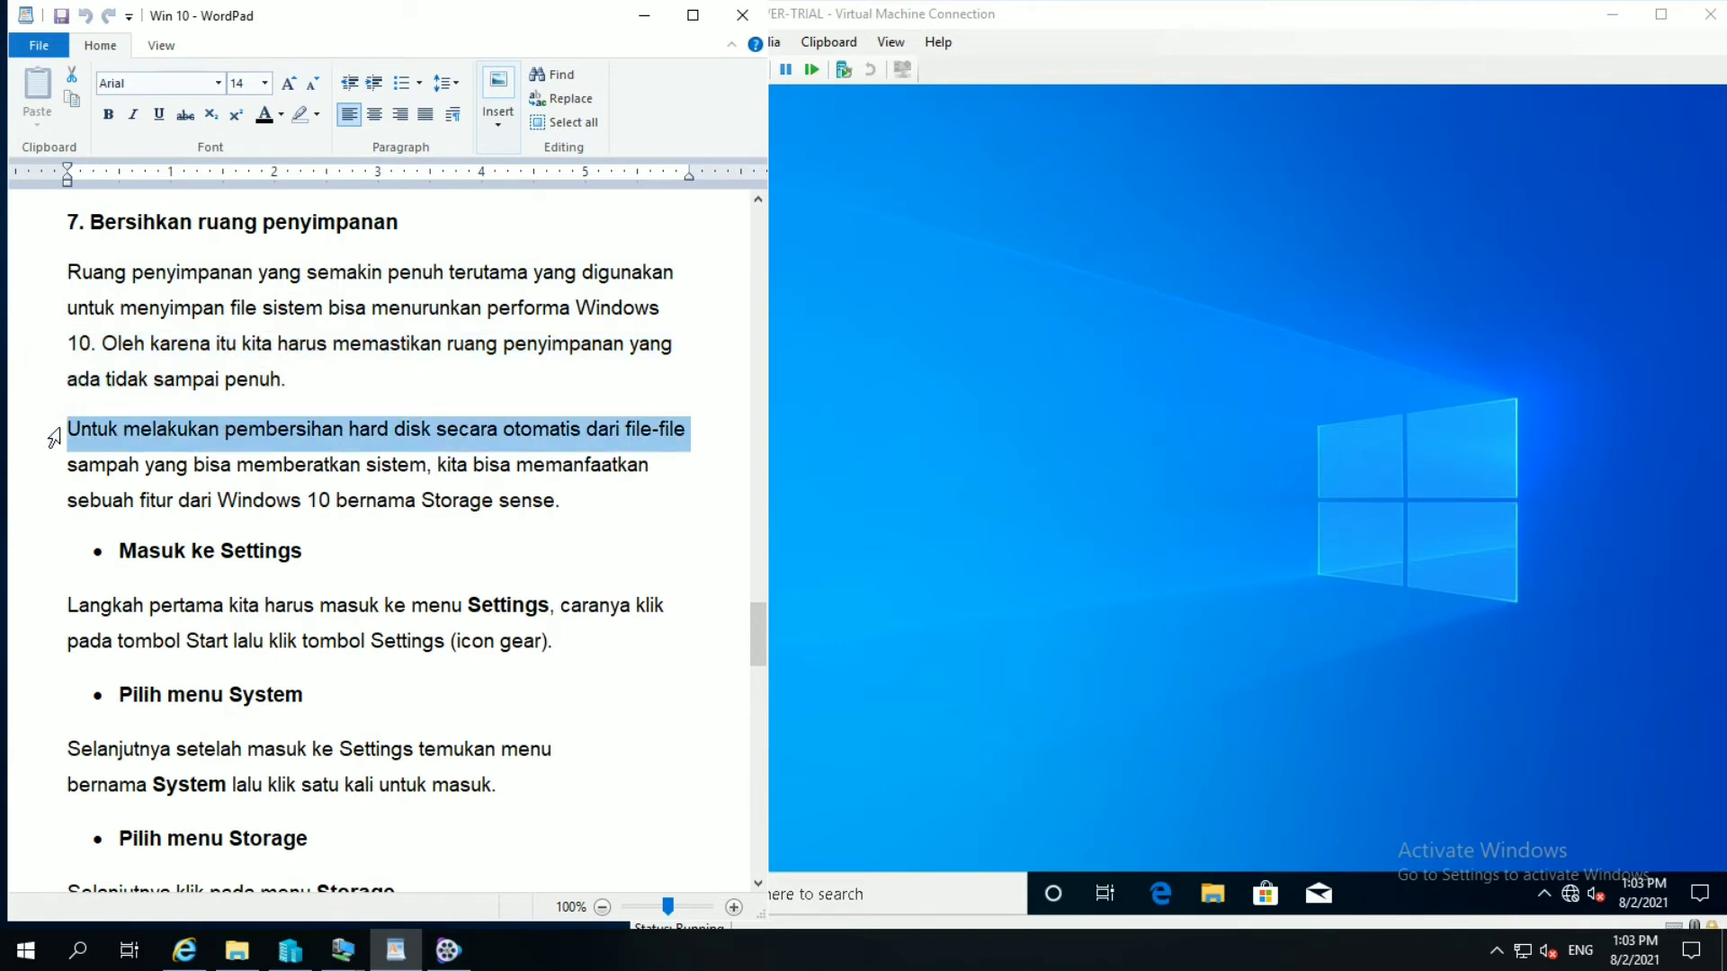
click(56, 475)
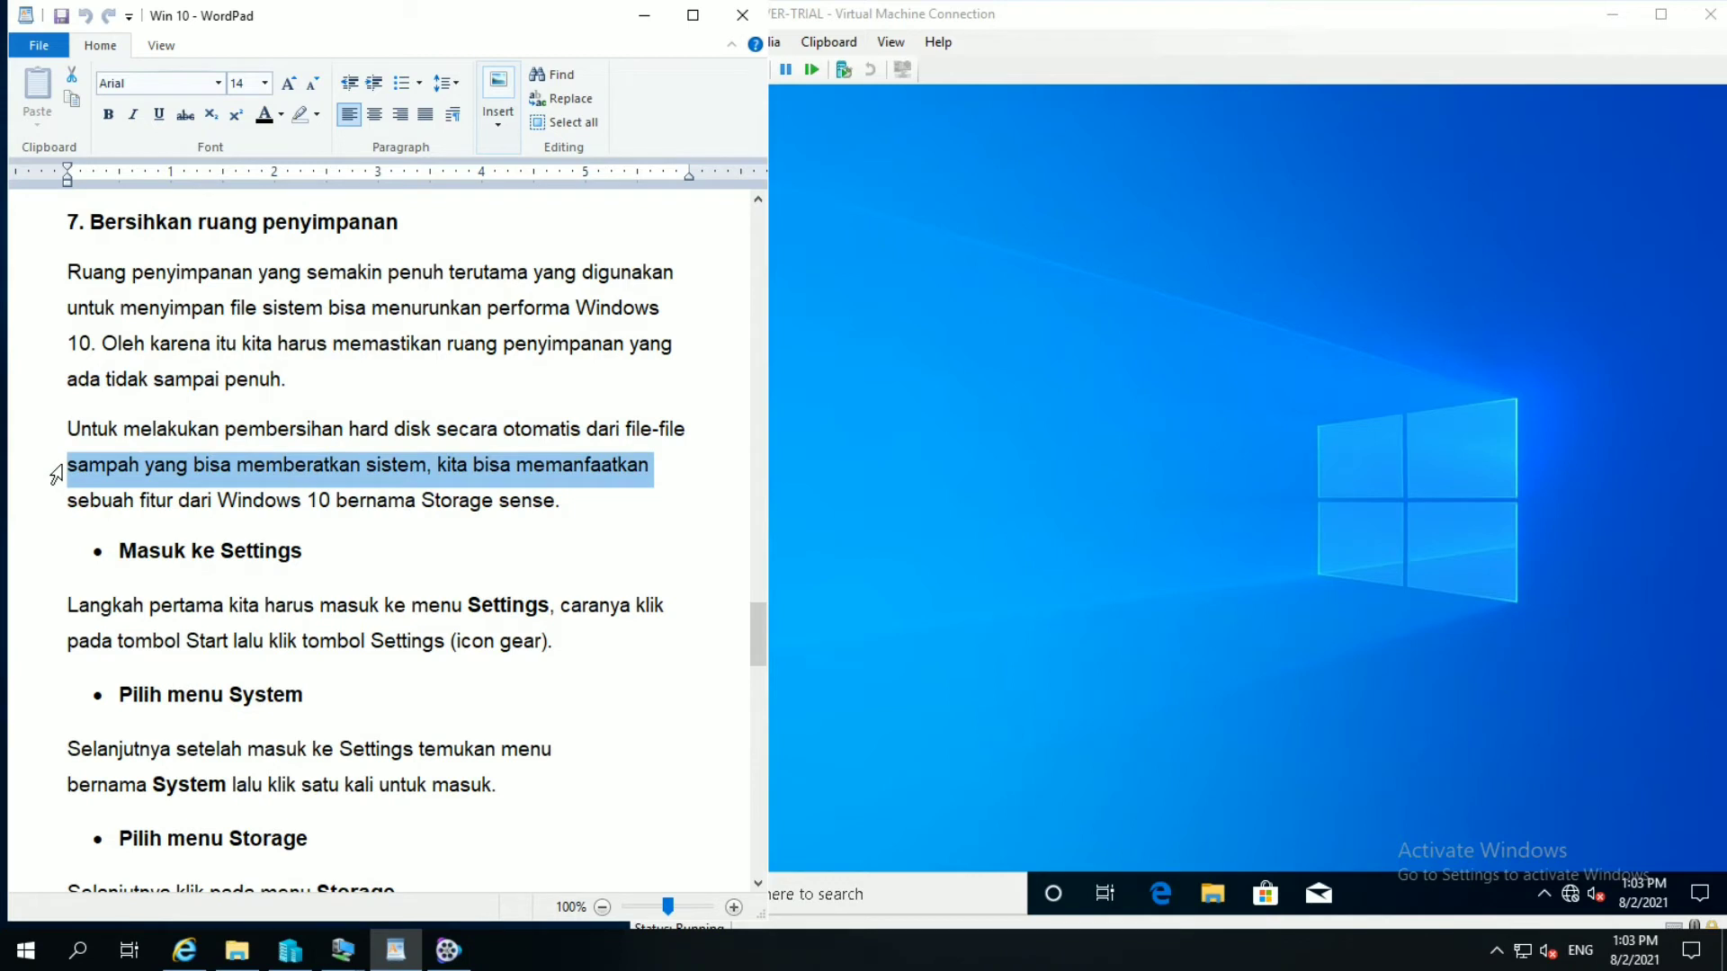
click(58, 515)
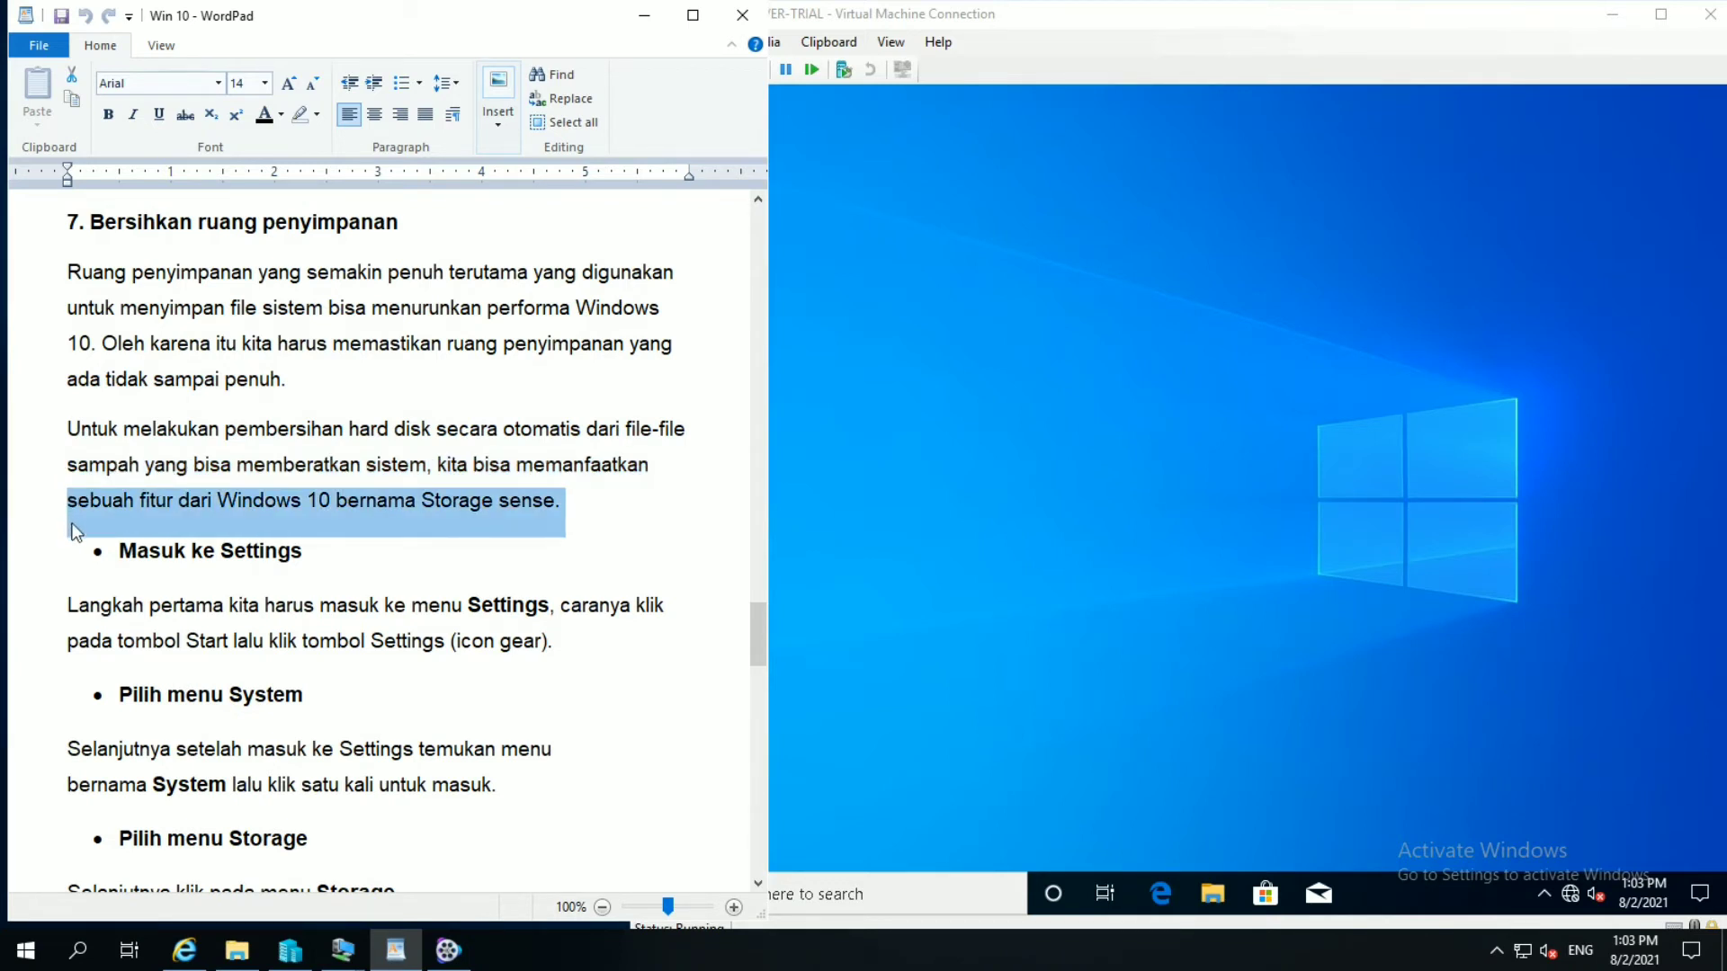
Step: Highlight the notes' Masuk ke Settings instruction, and open the System settings in a maximized Settings window in the virtual machine
click(65, 558)
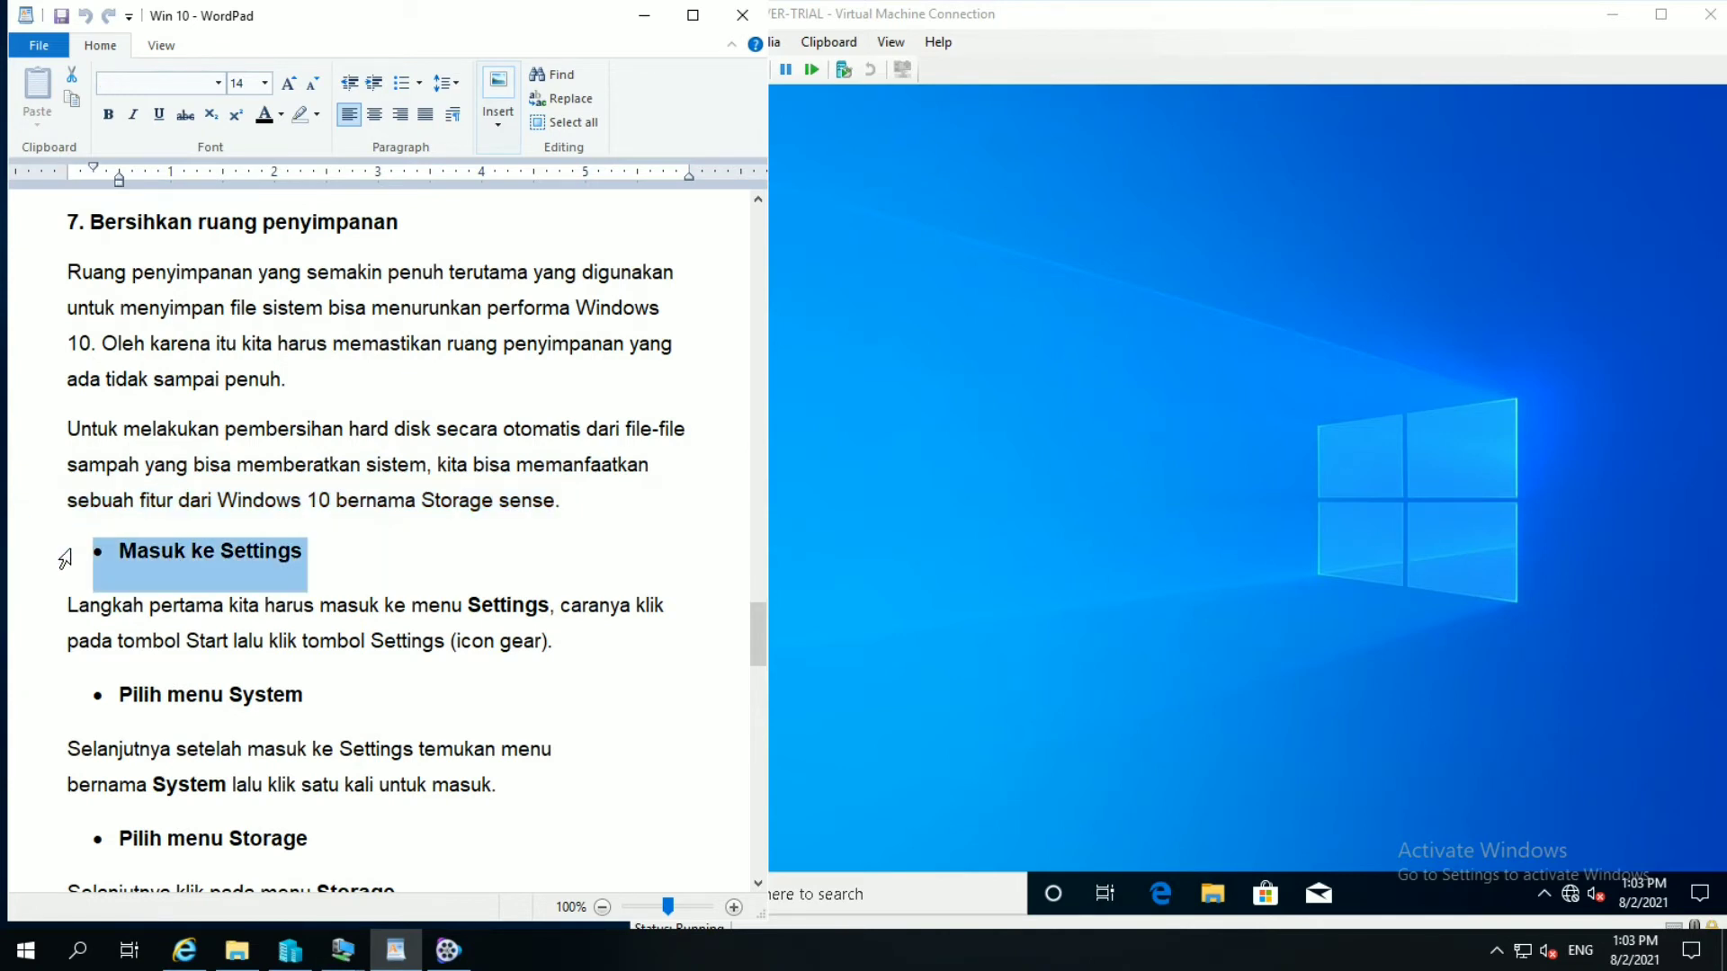
click(867, 522)
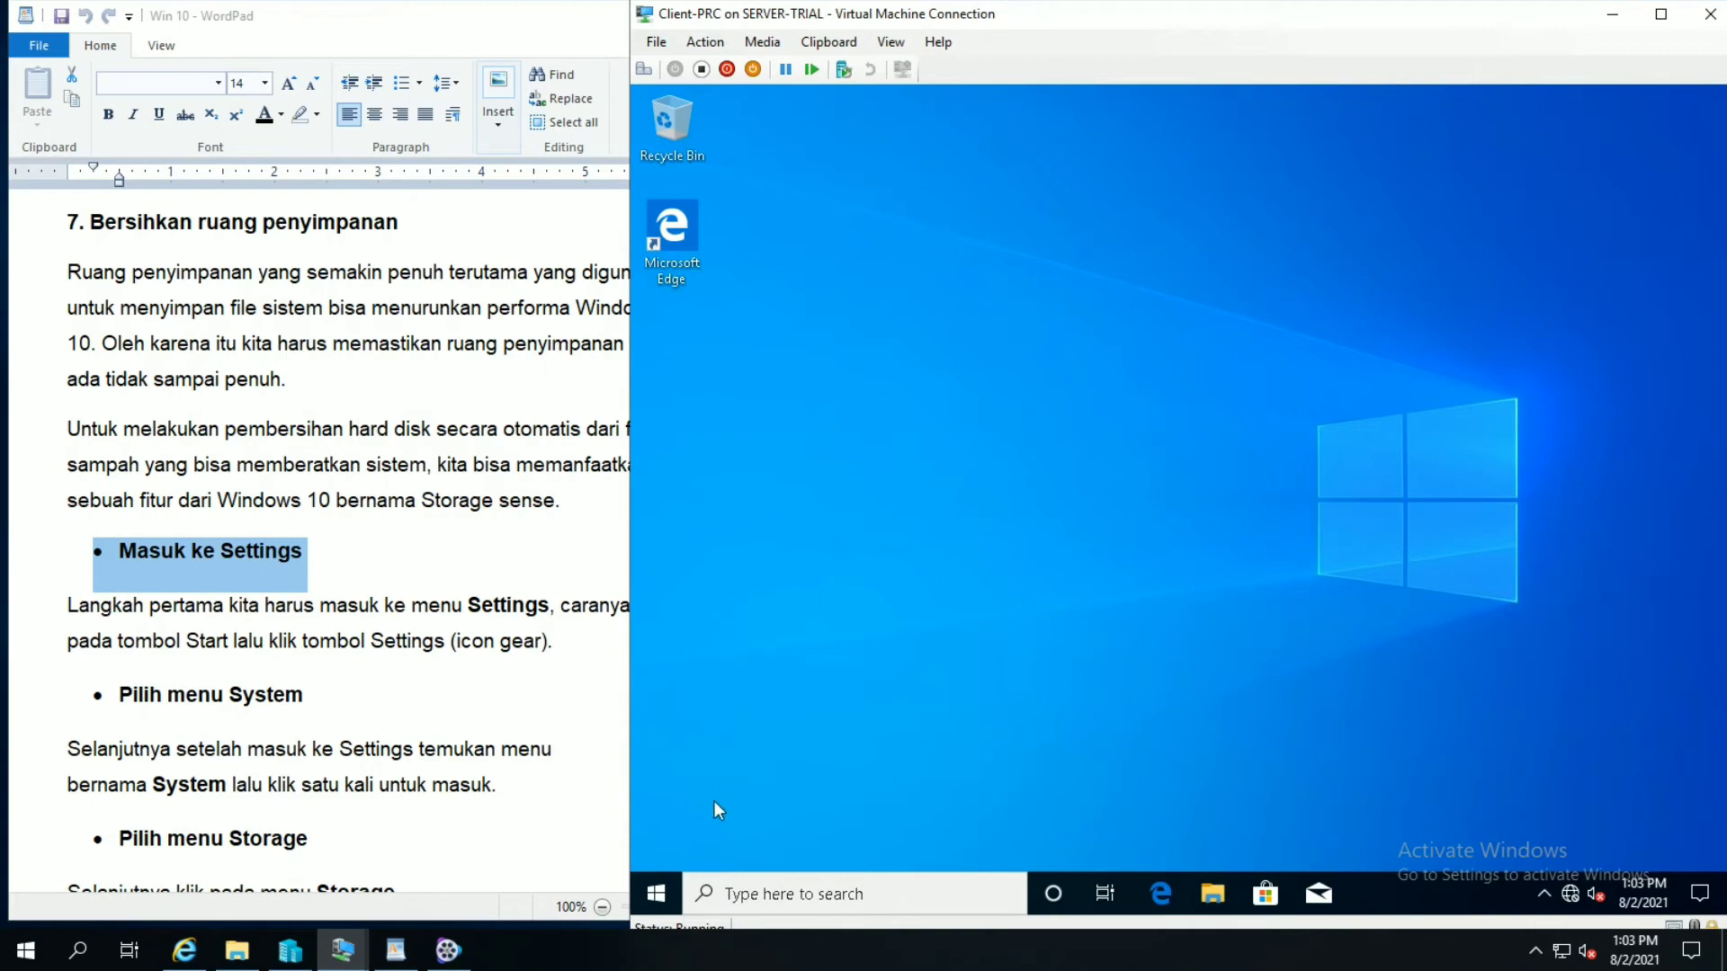
click(656, 893)
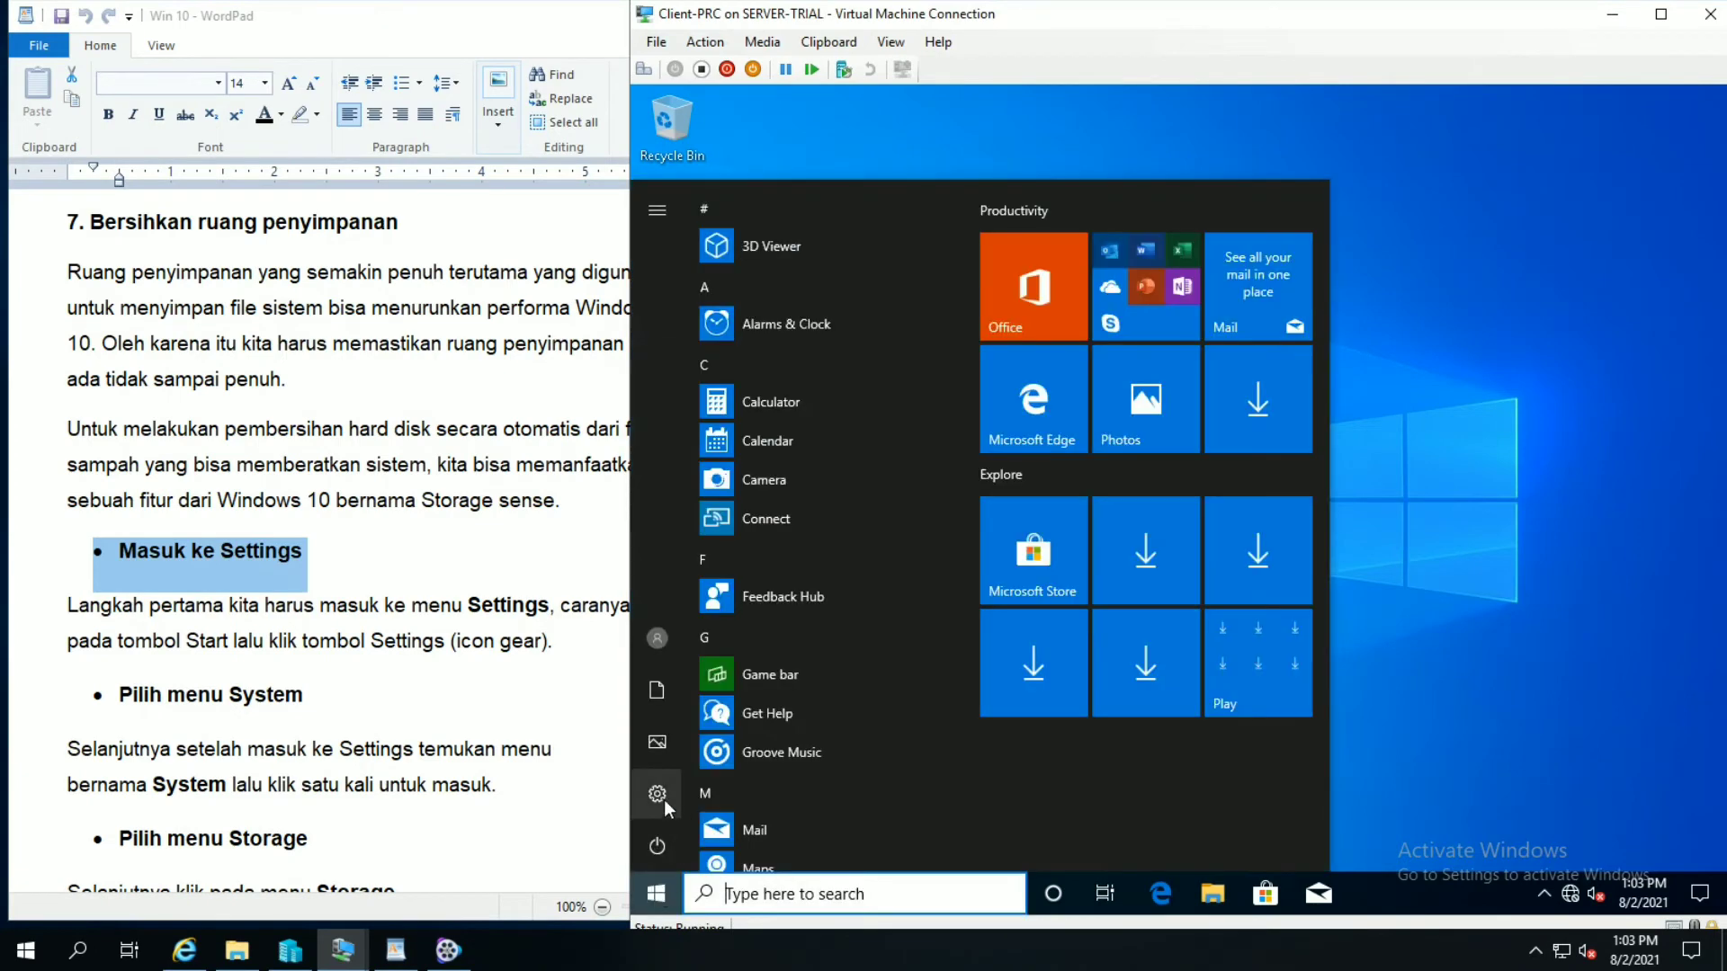
click(662, 801)
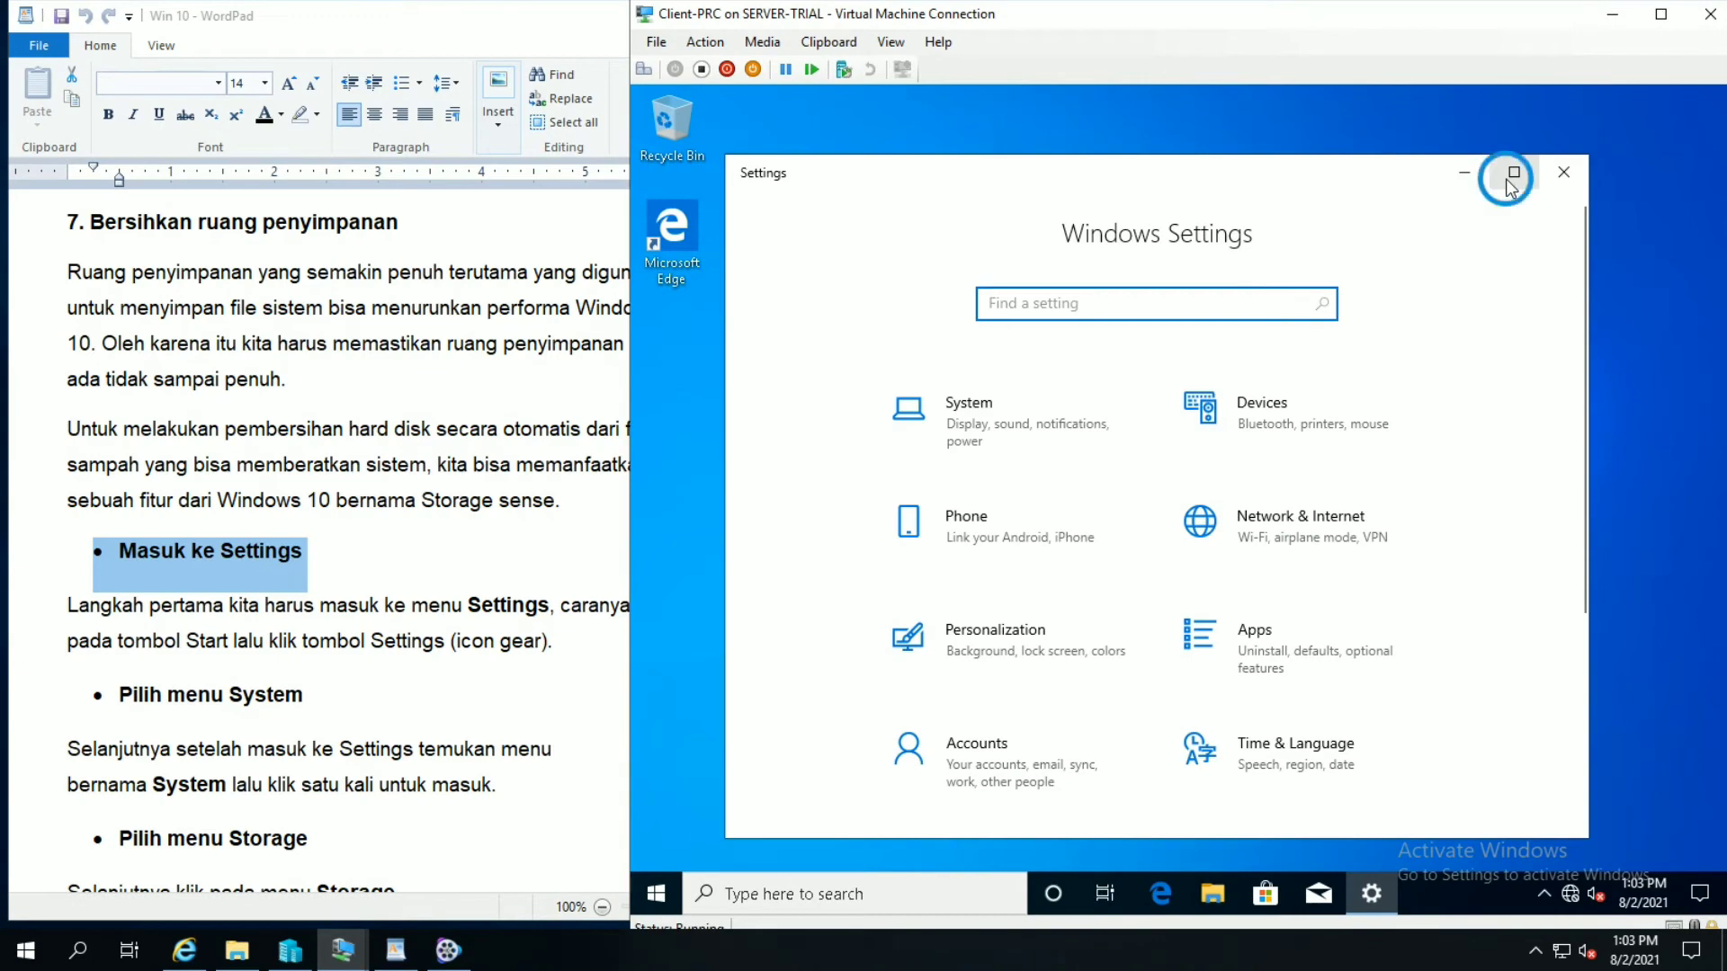
click(1513, 172)
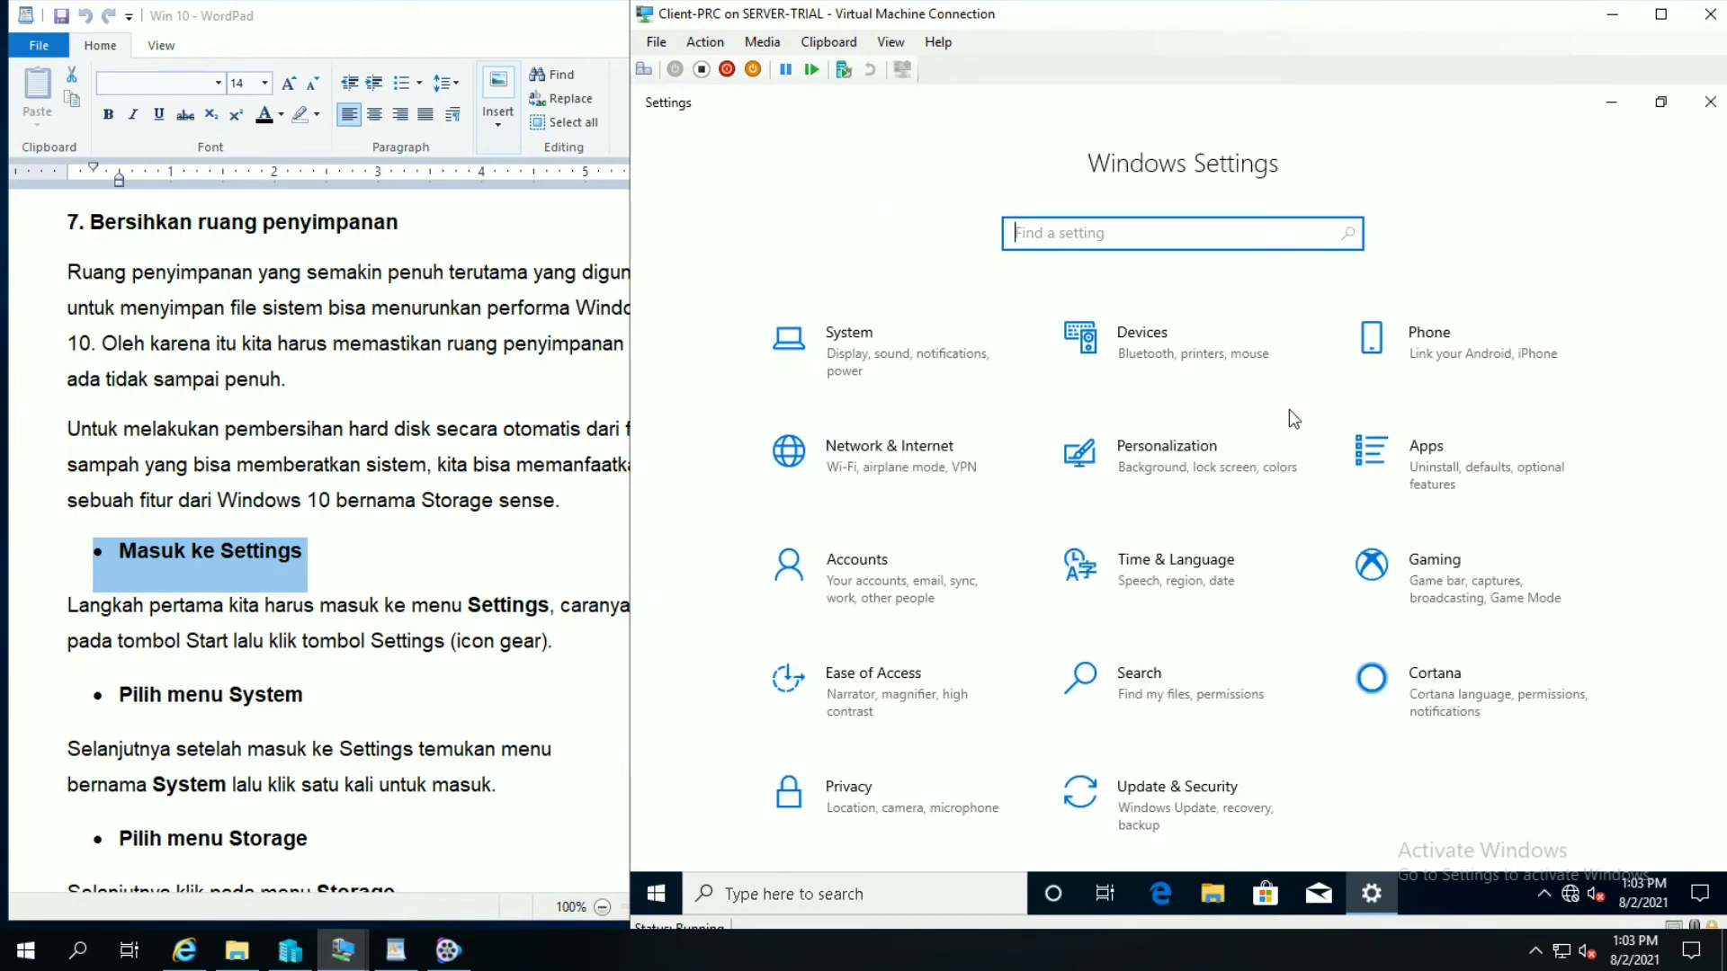
click(840, 351)
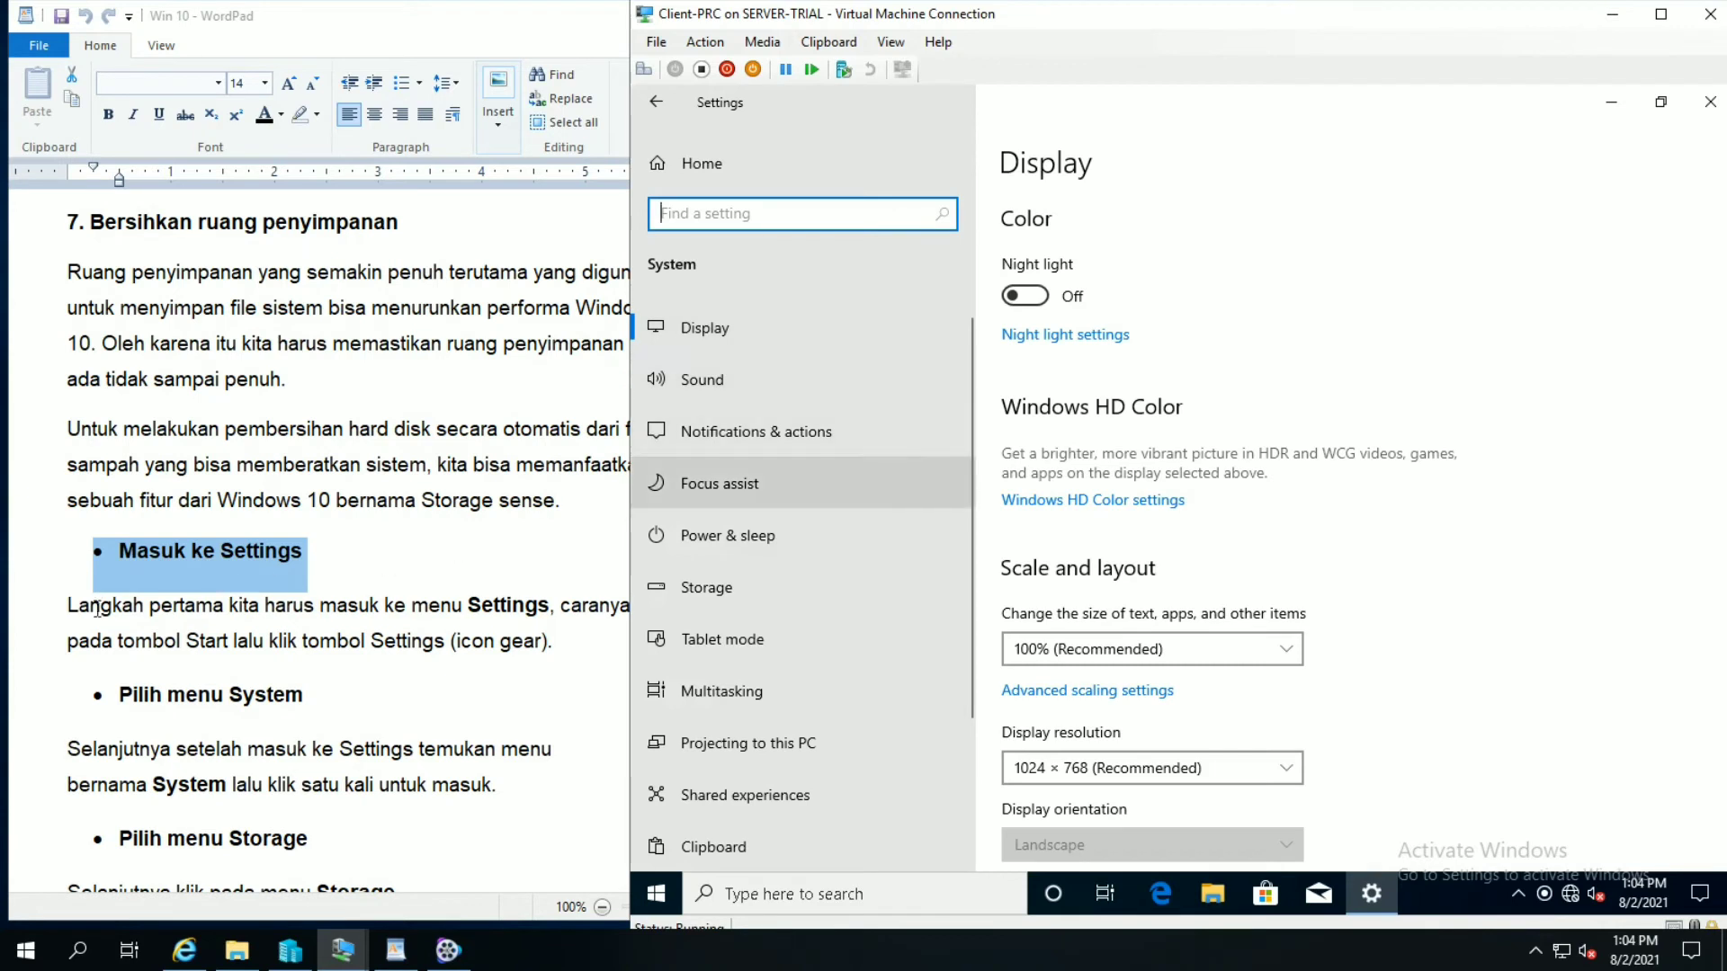
Step: Highlight the notes' Pilih menu System and Pilih menu Storage instructions, and open the Storage settings in the virtual machine
key(alt+Tab)
scroll(43, 633, down, 2)
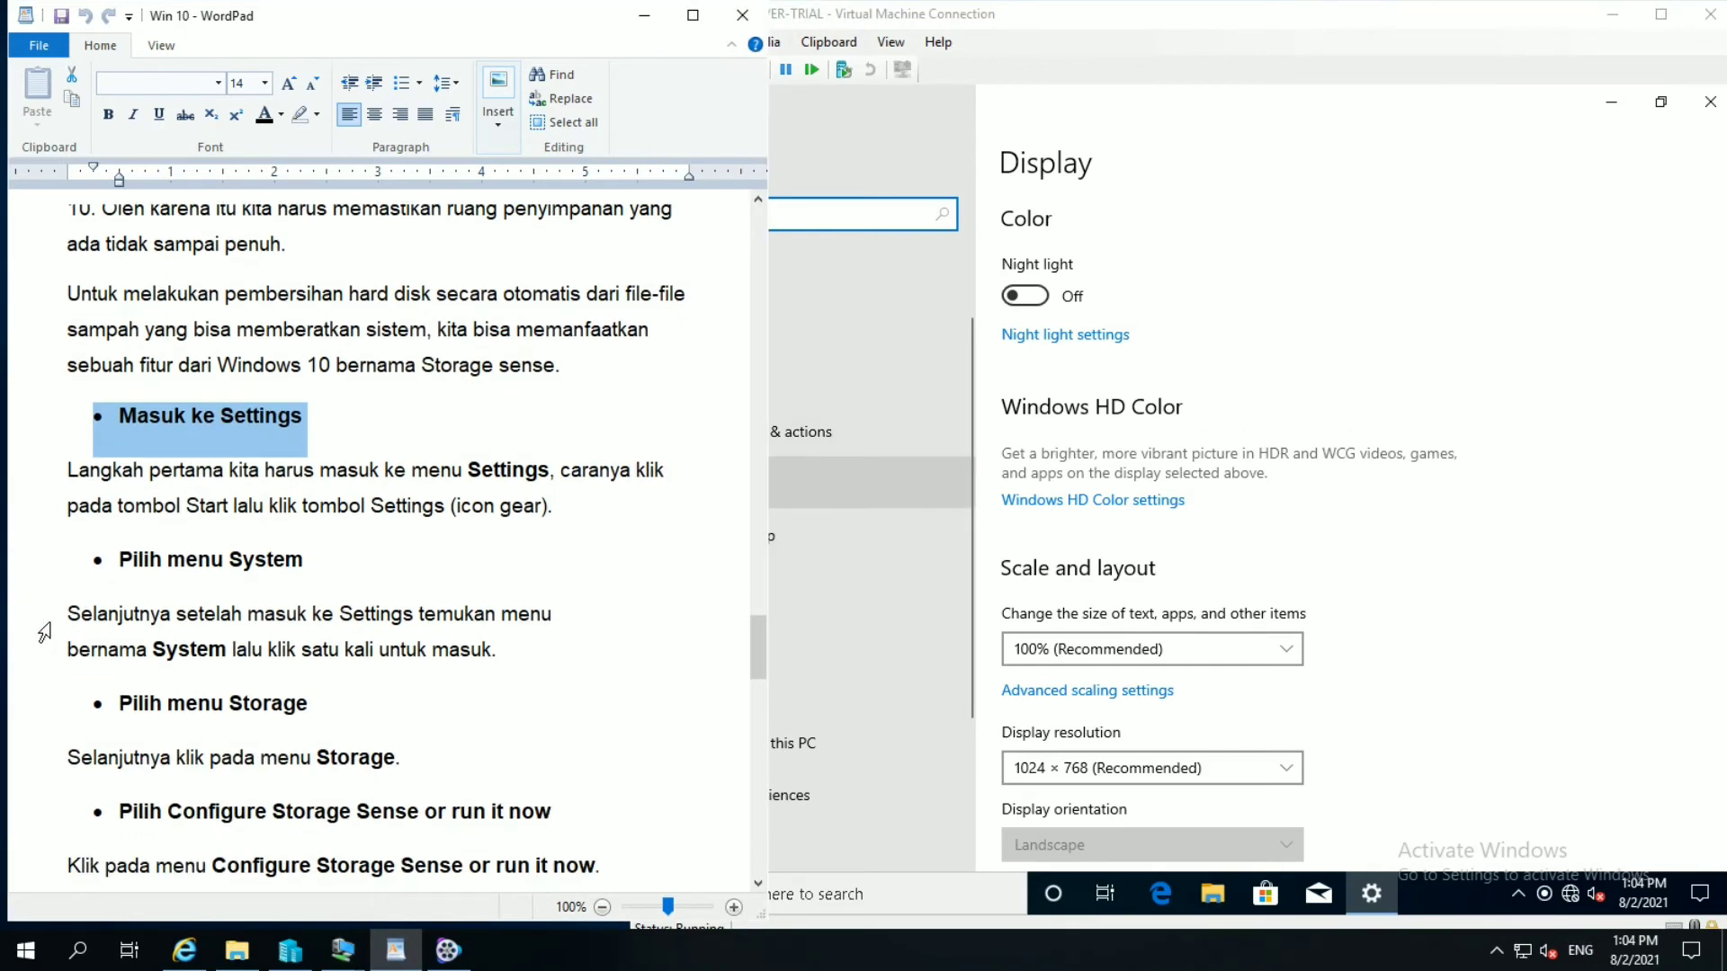
click(77, 578)
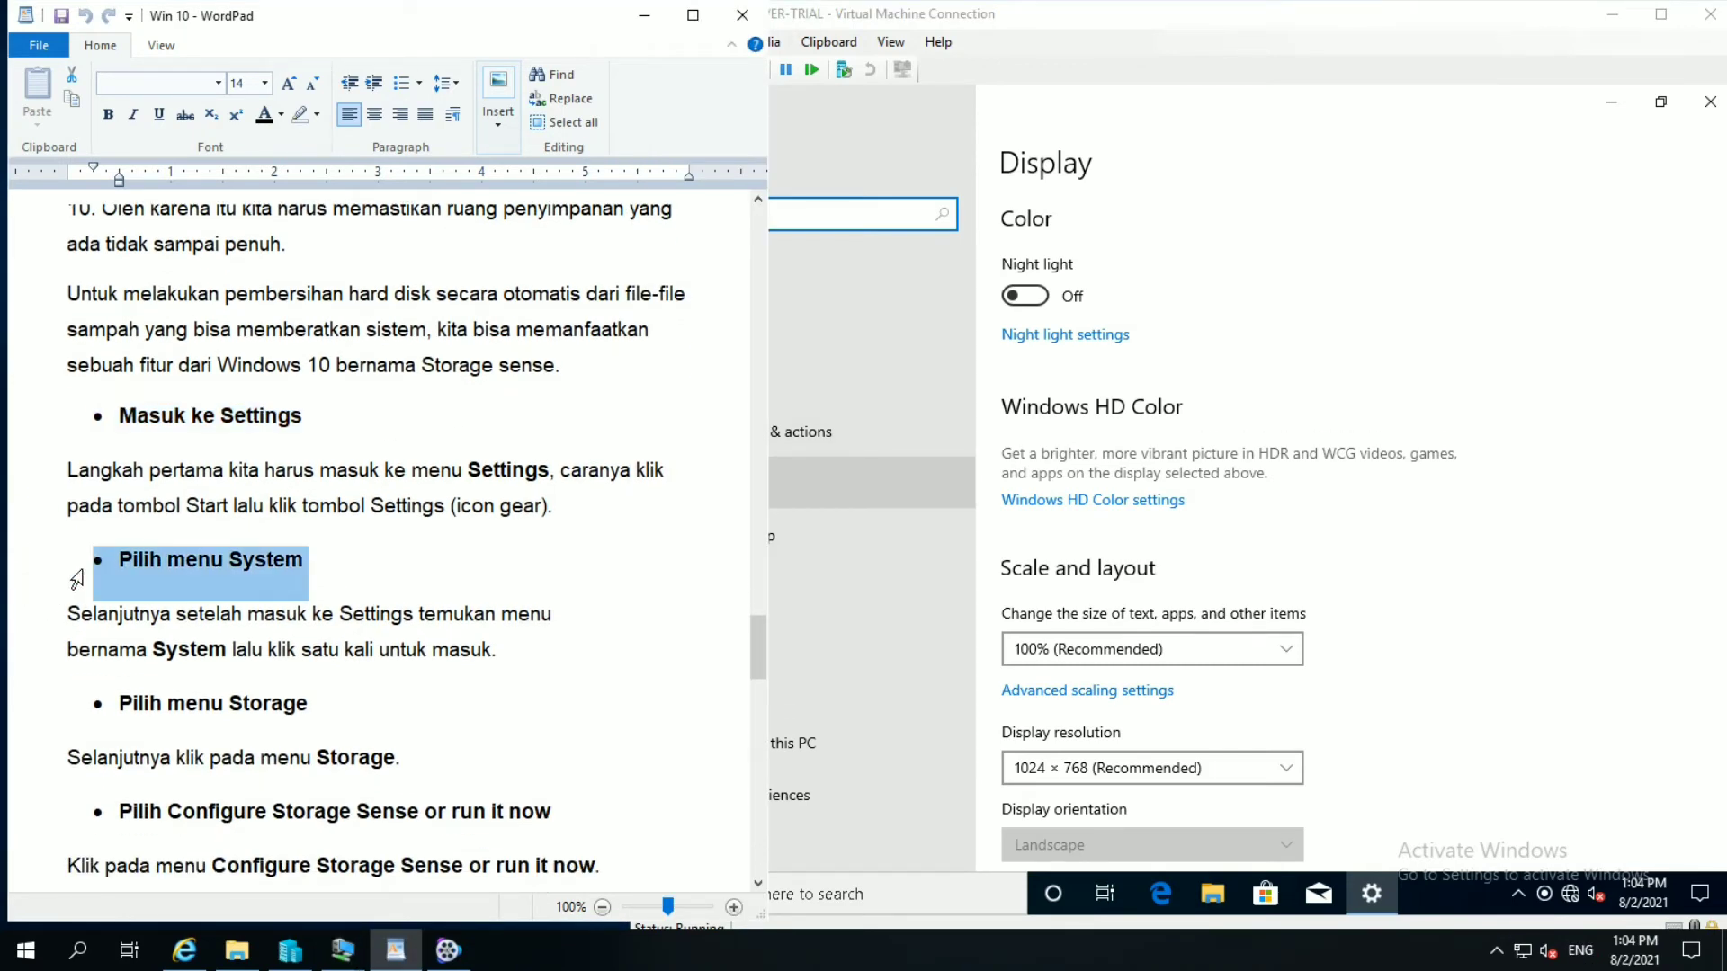
scroll(77, 577, down, 2)
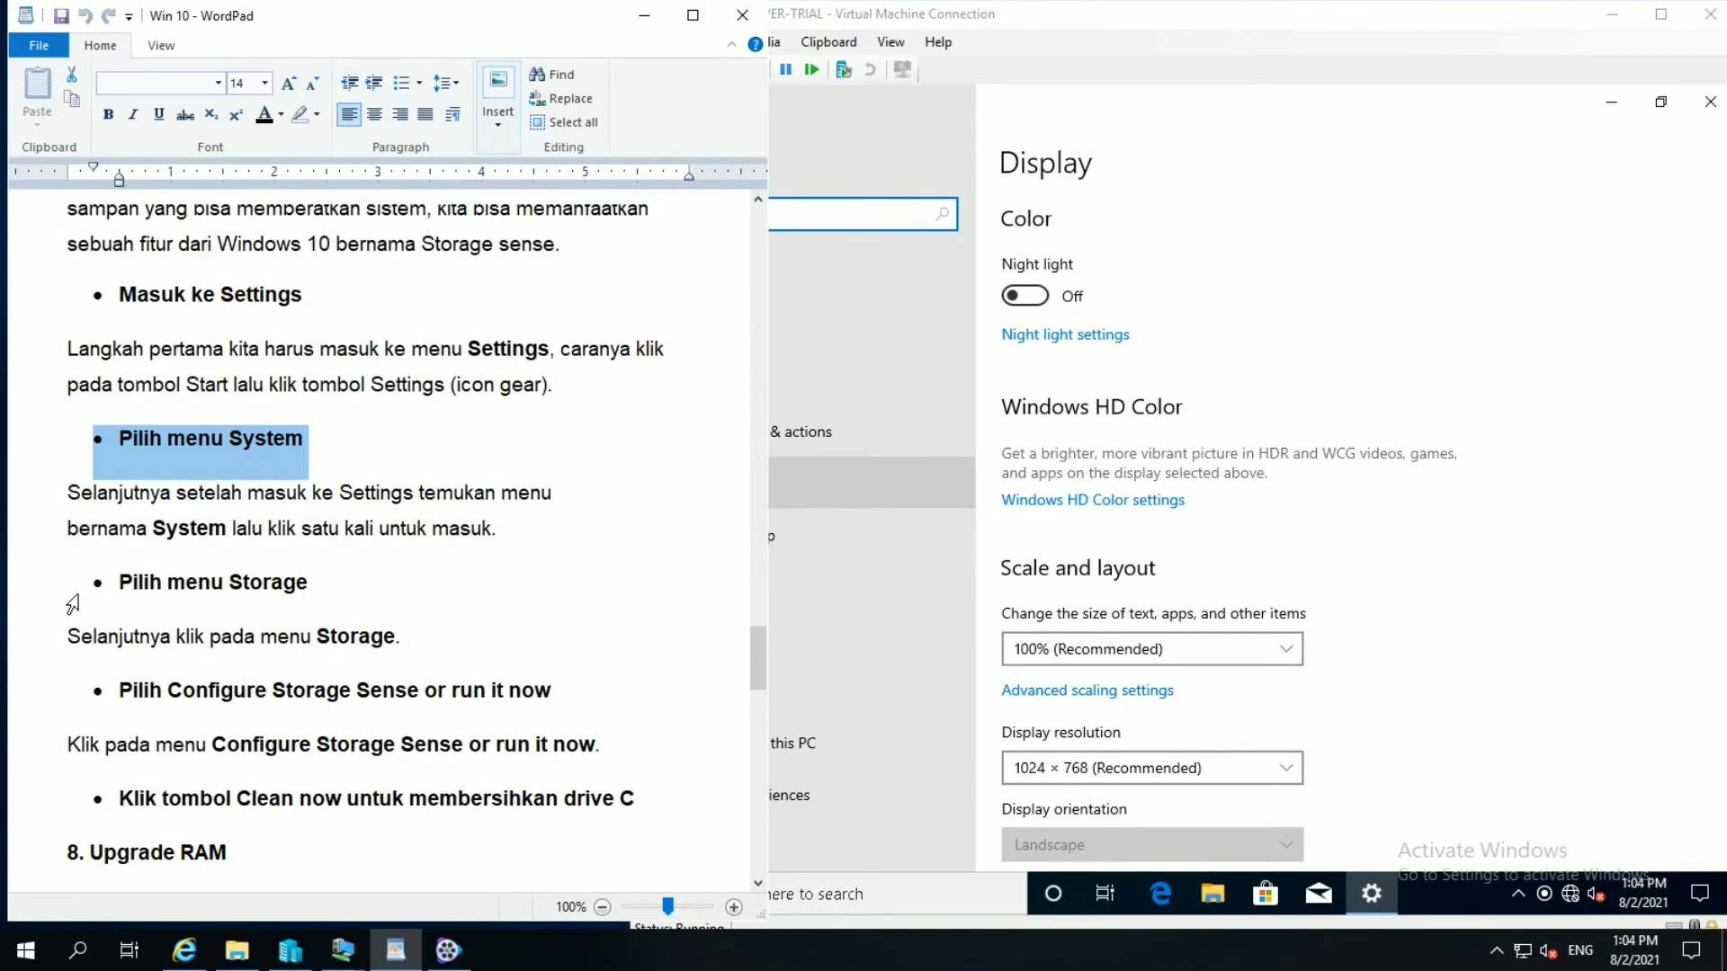
click(74, 603)
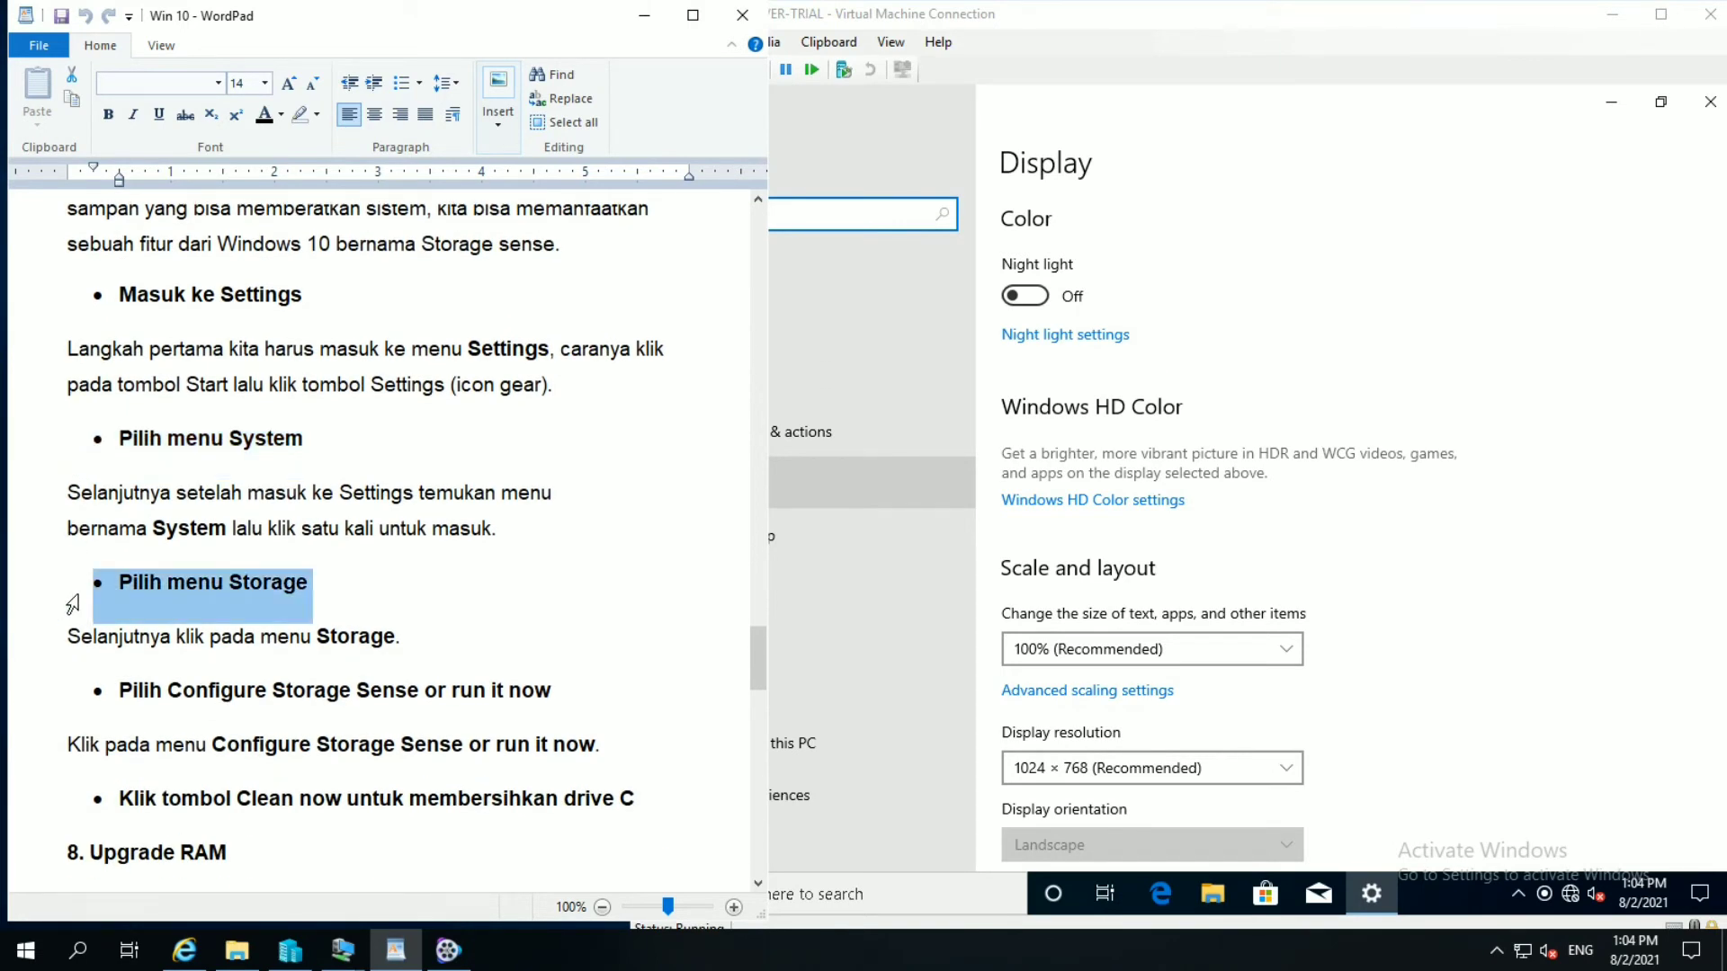
click(1294, 257)
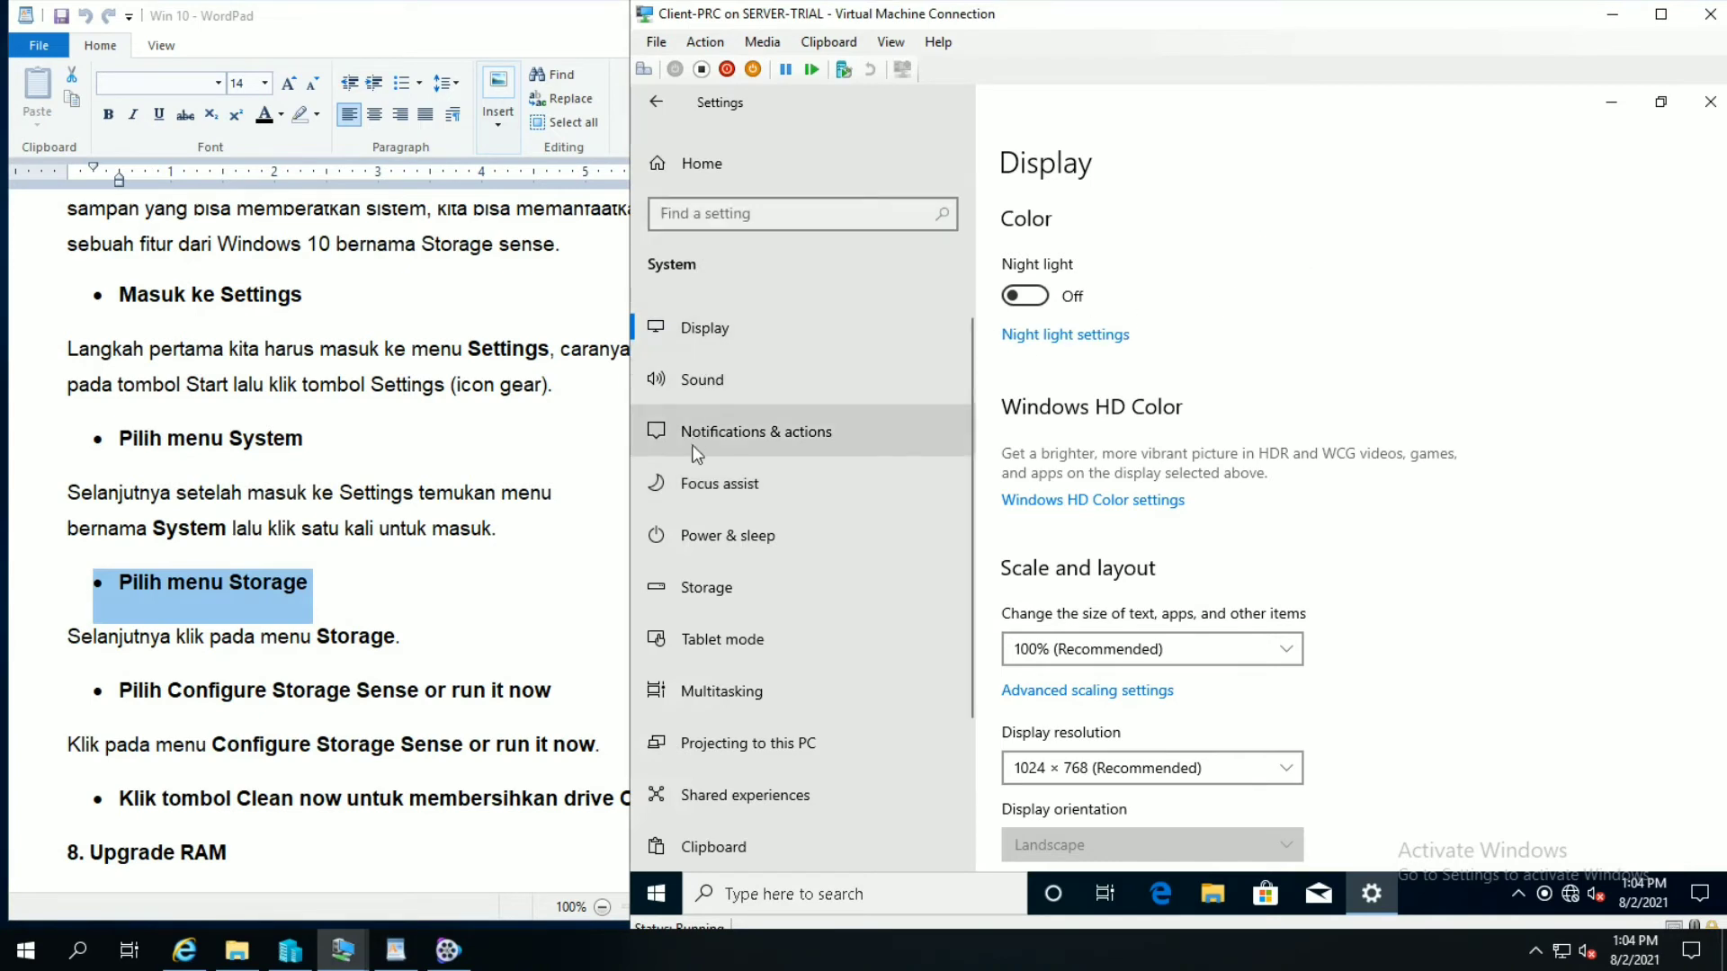
click(700, 608)
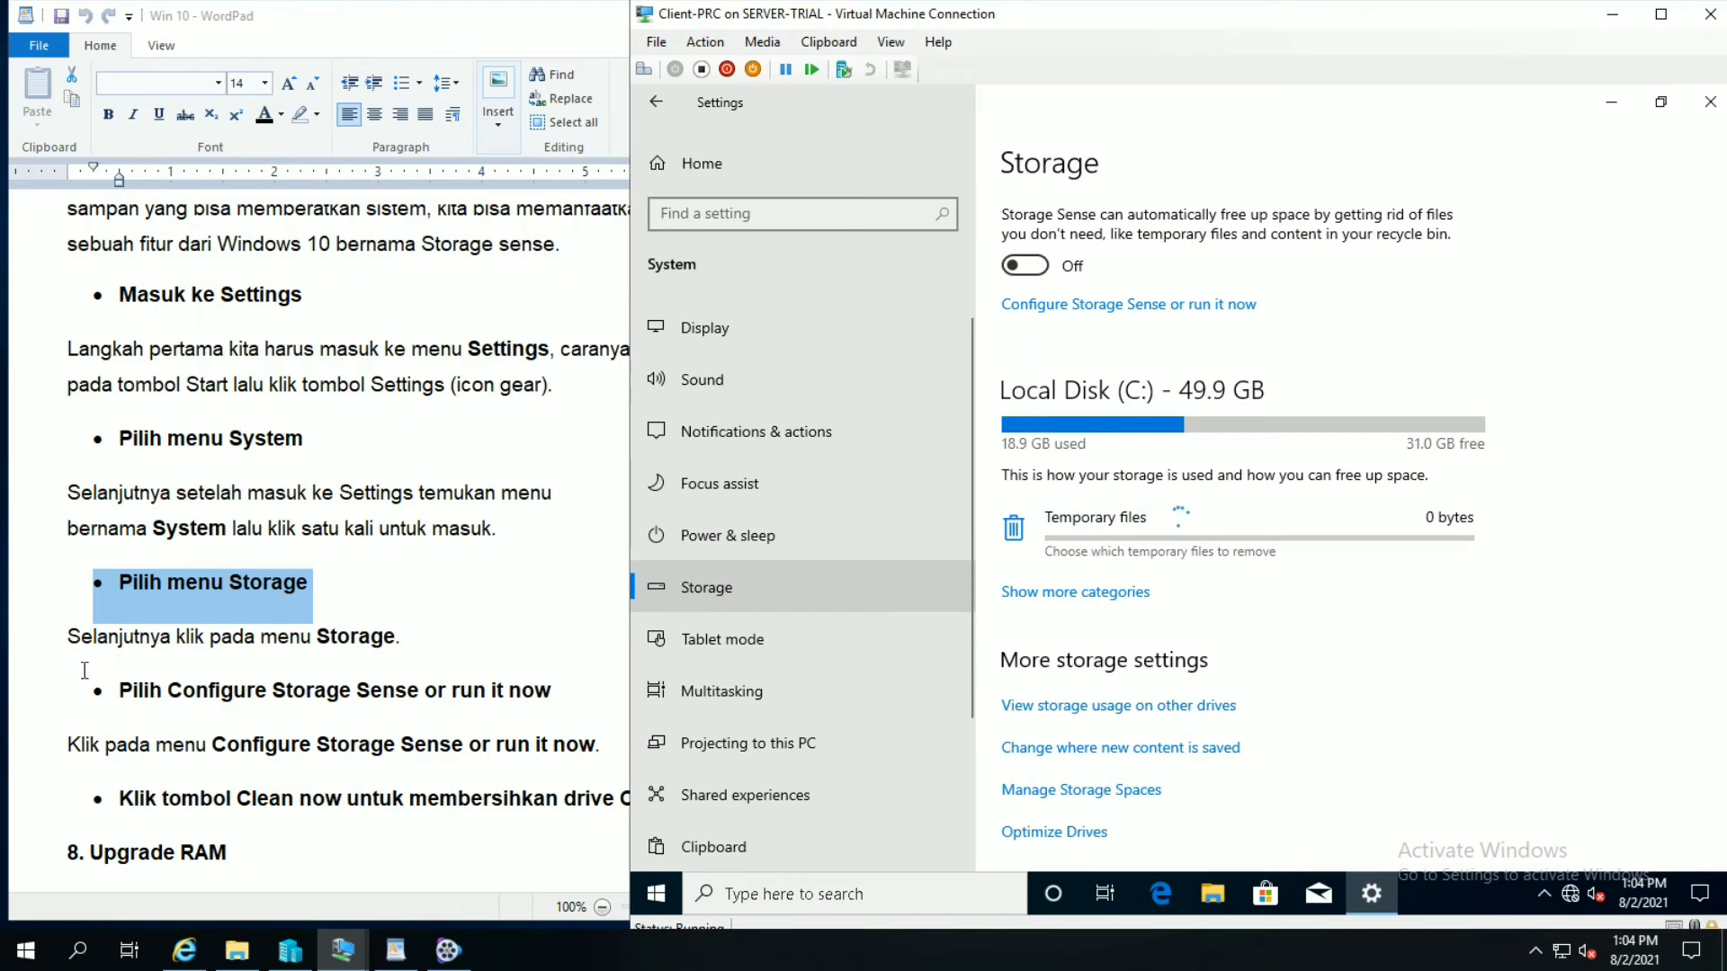
Step: Highlight the notes' Configure Storage Sense or run it now instruction and open that page in the virtual machine
click(29, 685)
scroll(24, 663, down, 2)
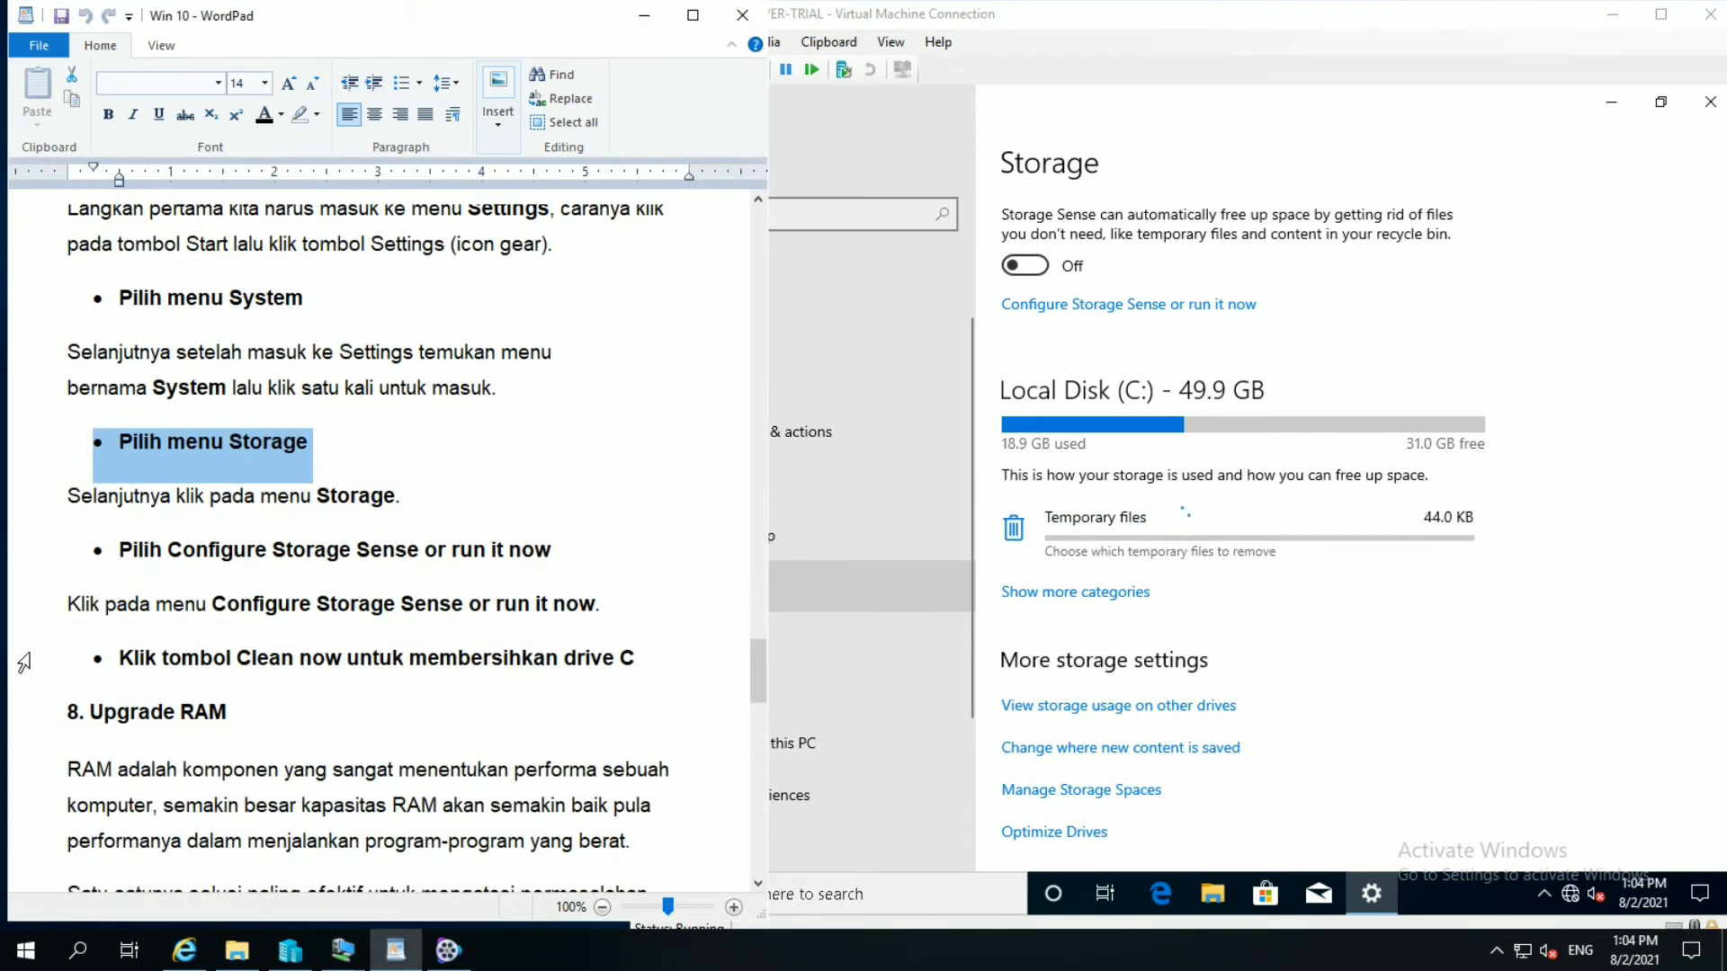
click(78, 558)
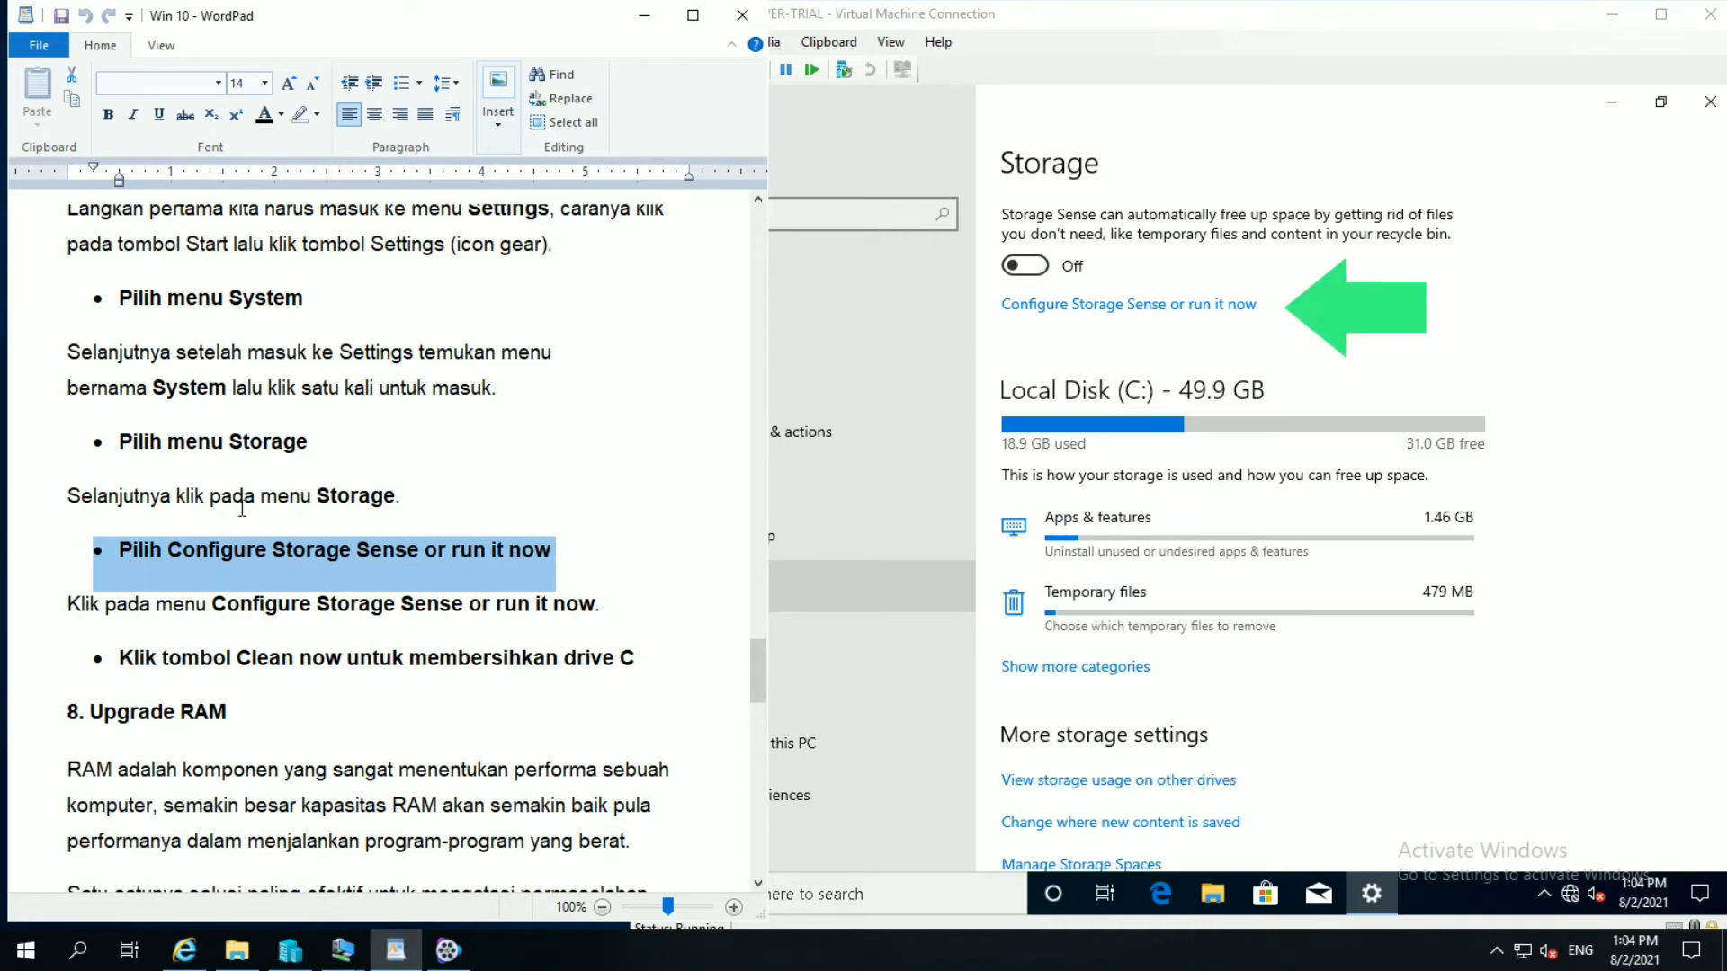
click(1305, 320)
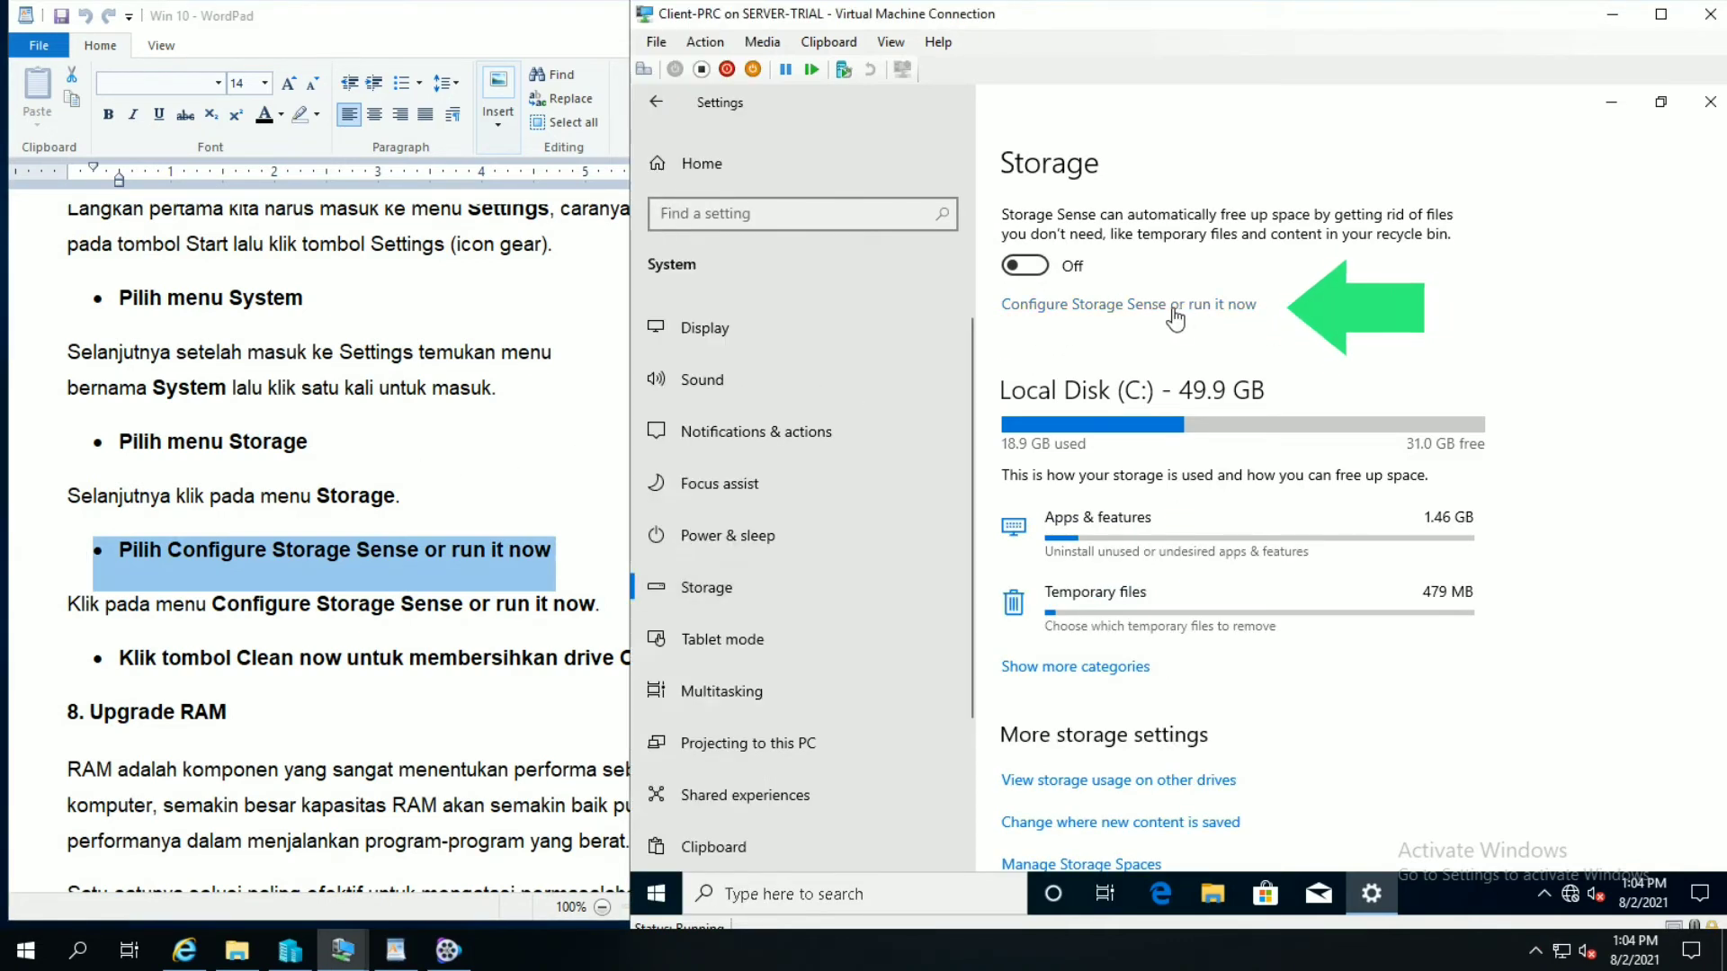
click(1177, 306)
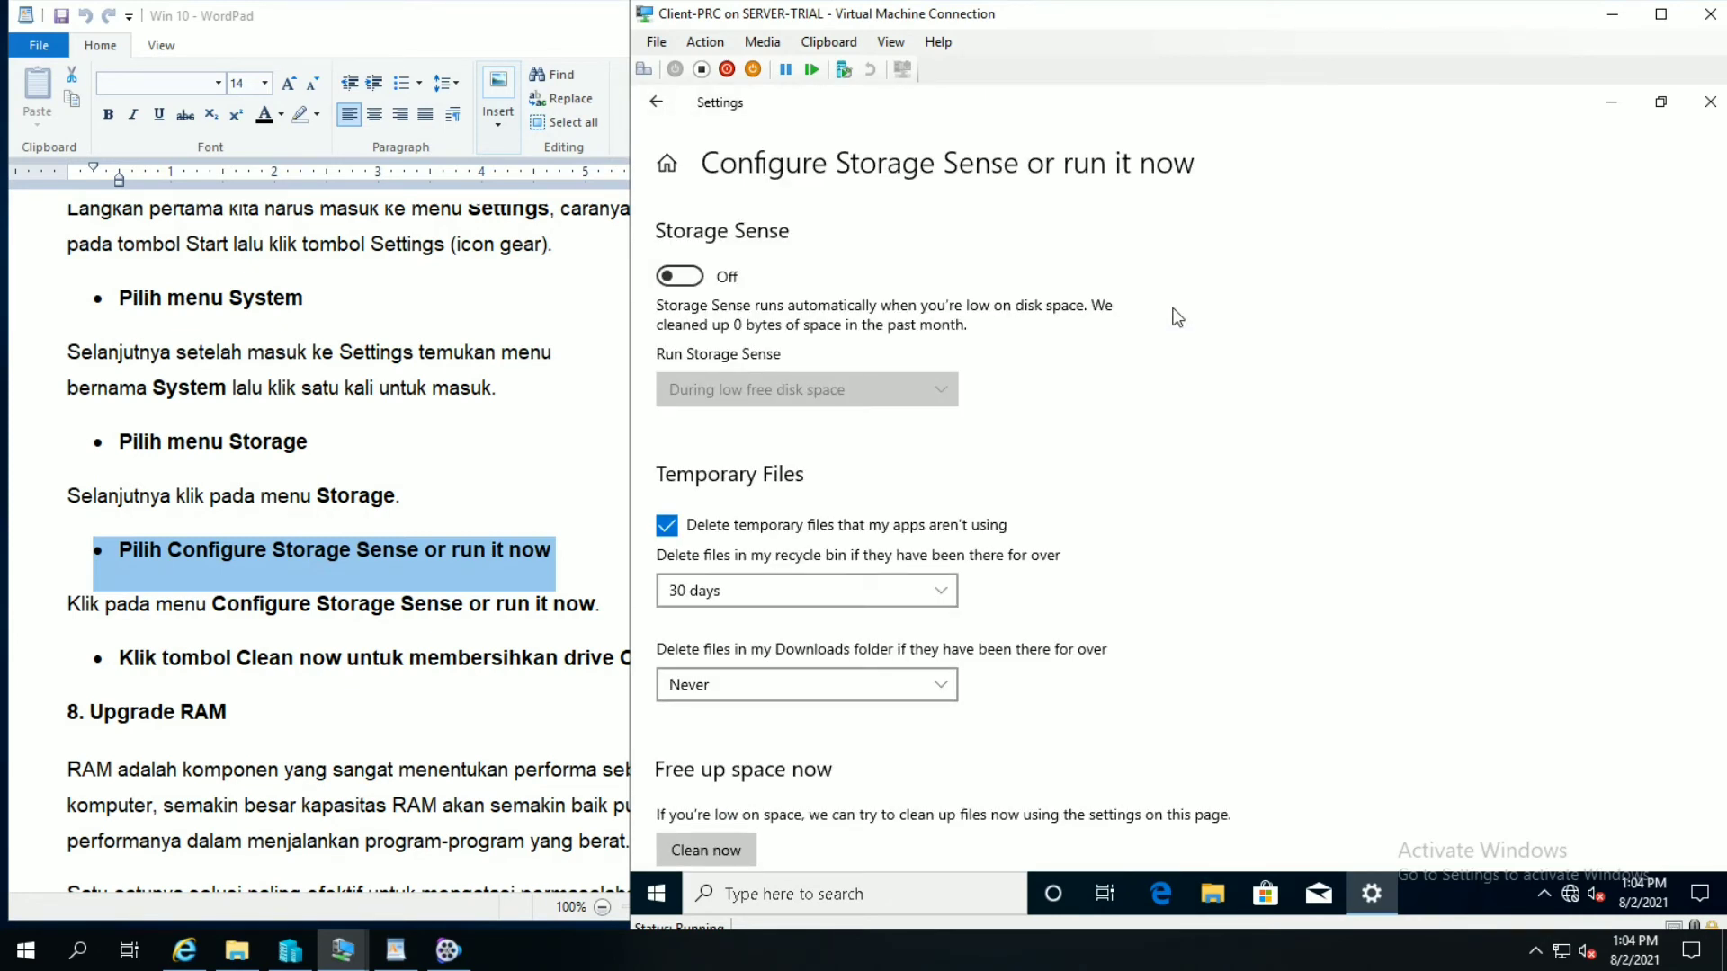
Step: Turn on Storage Sense in the virtual machine
click(468, 639)
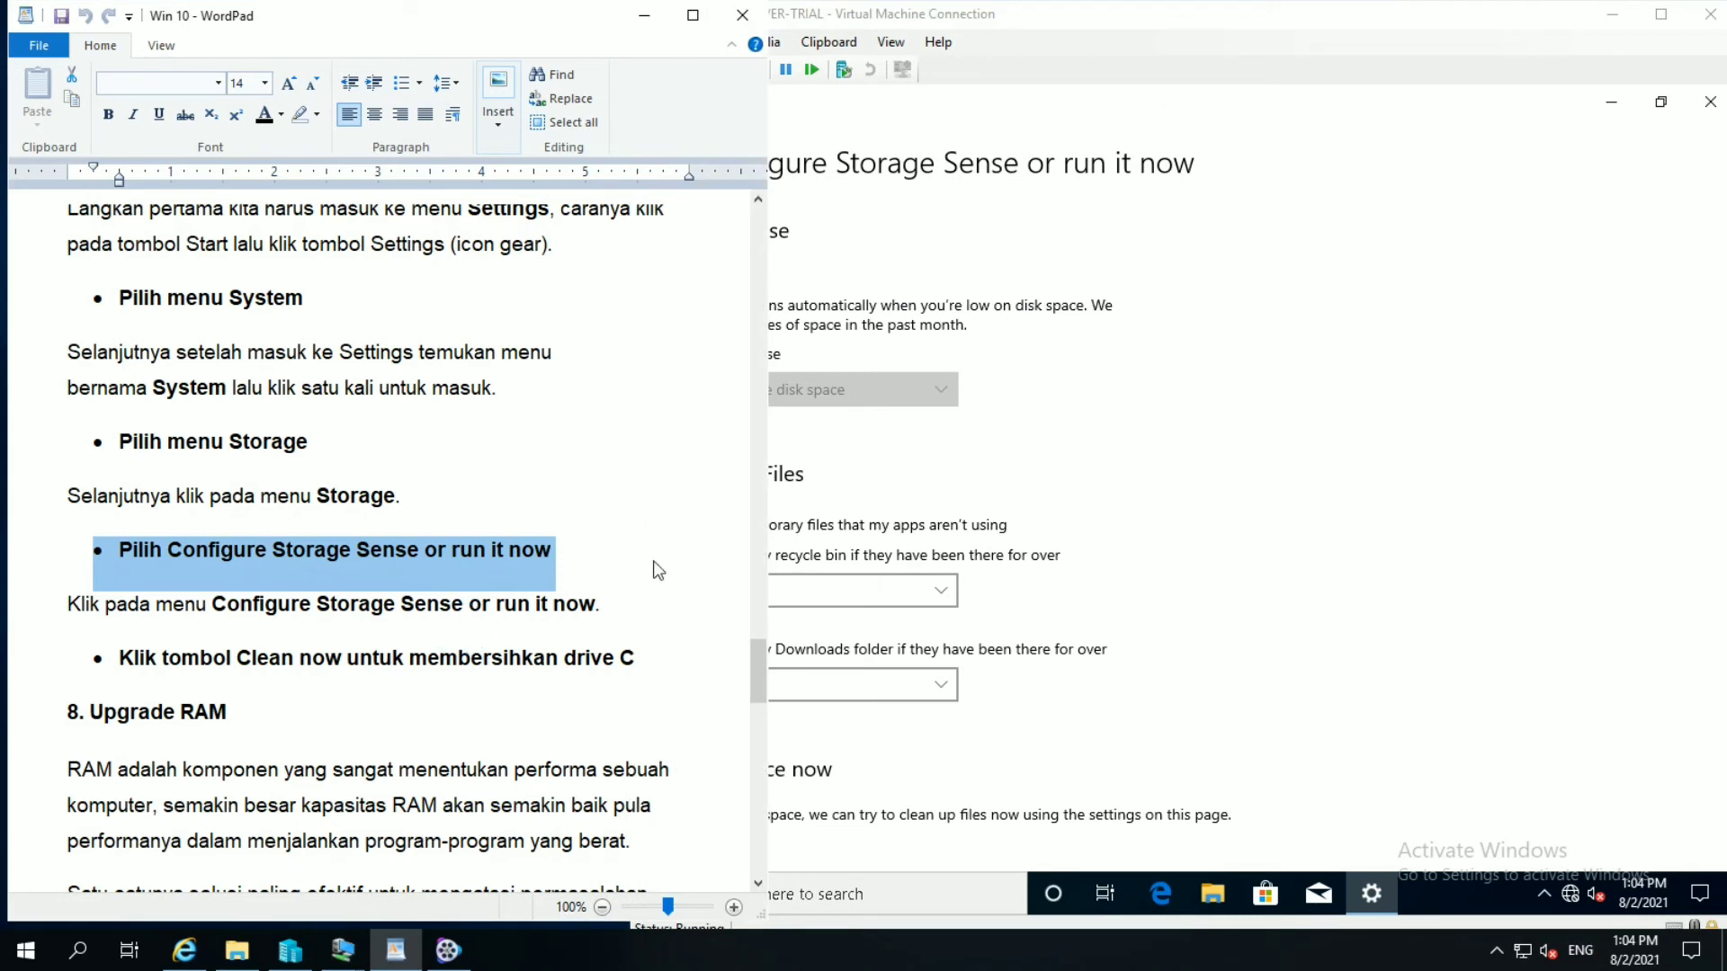
click(1425, 482)
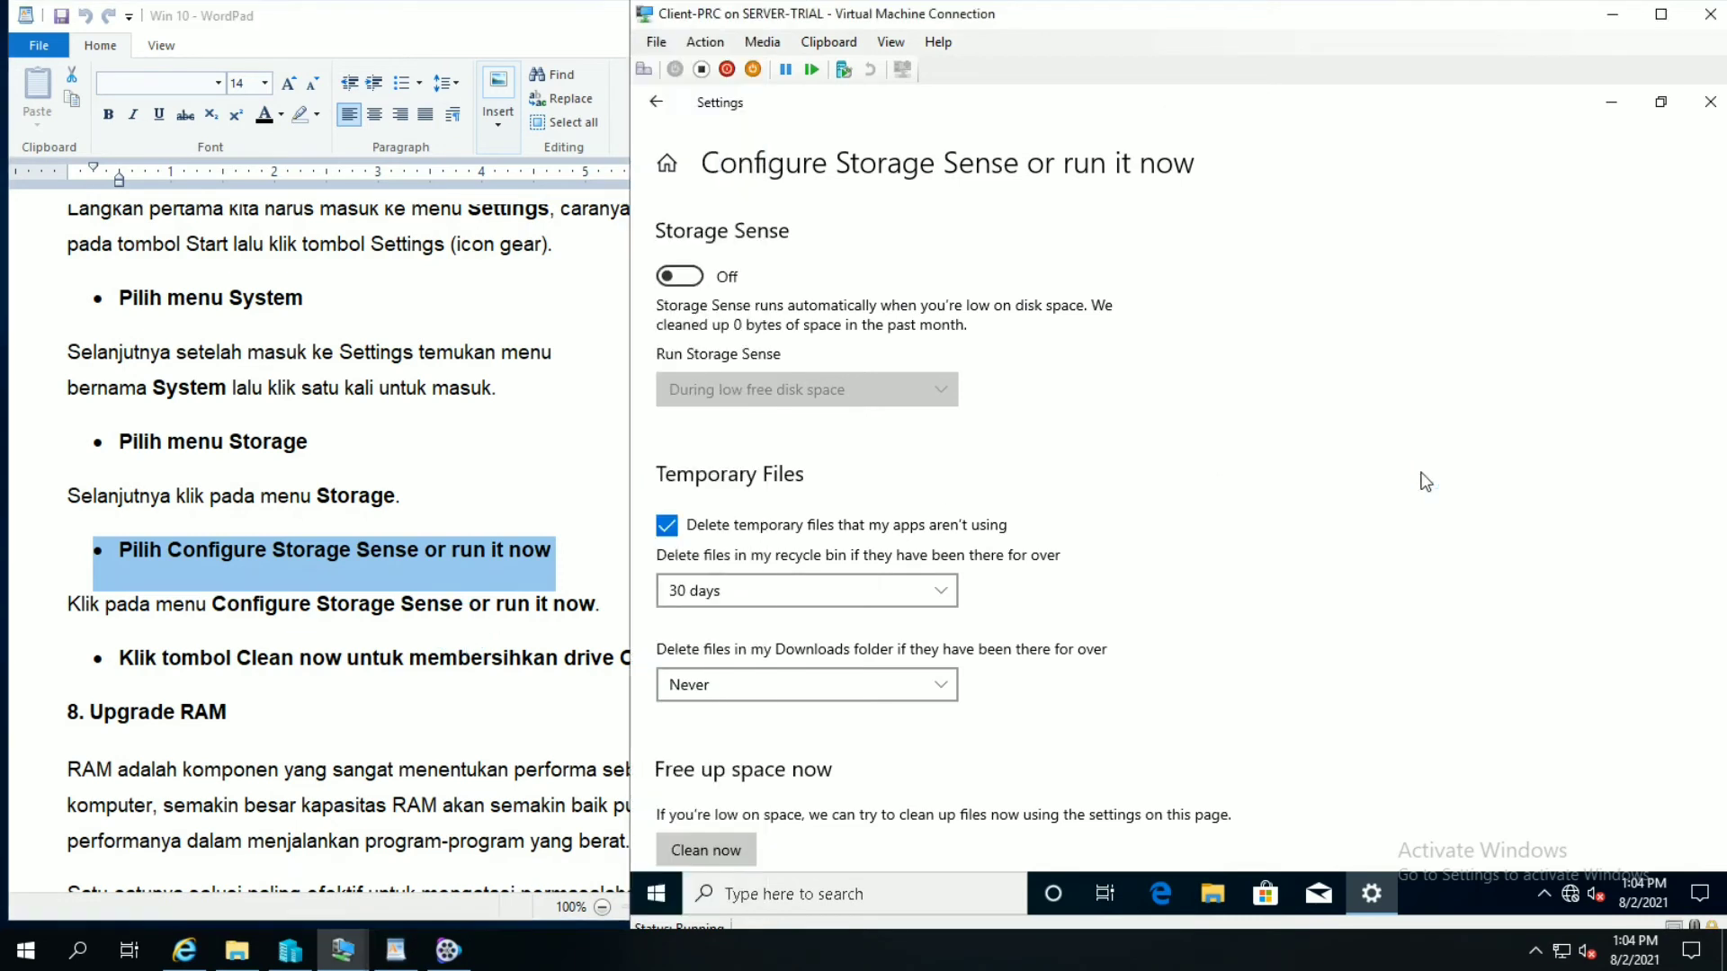
click(689, 278)
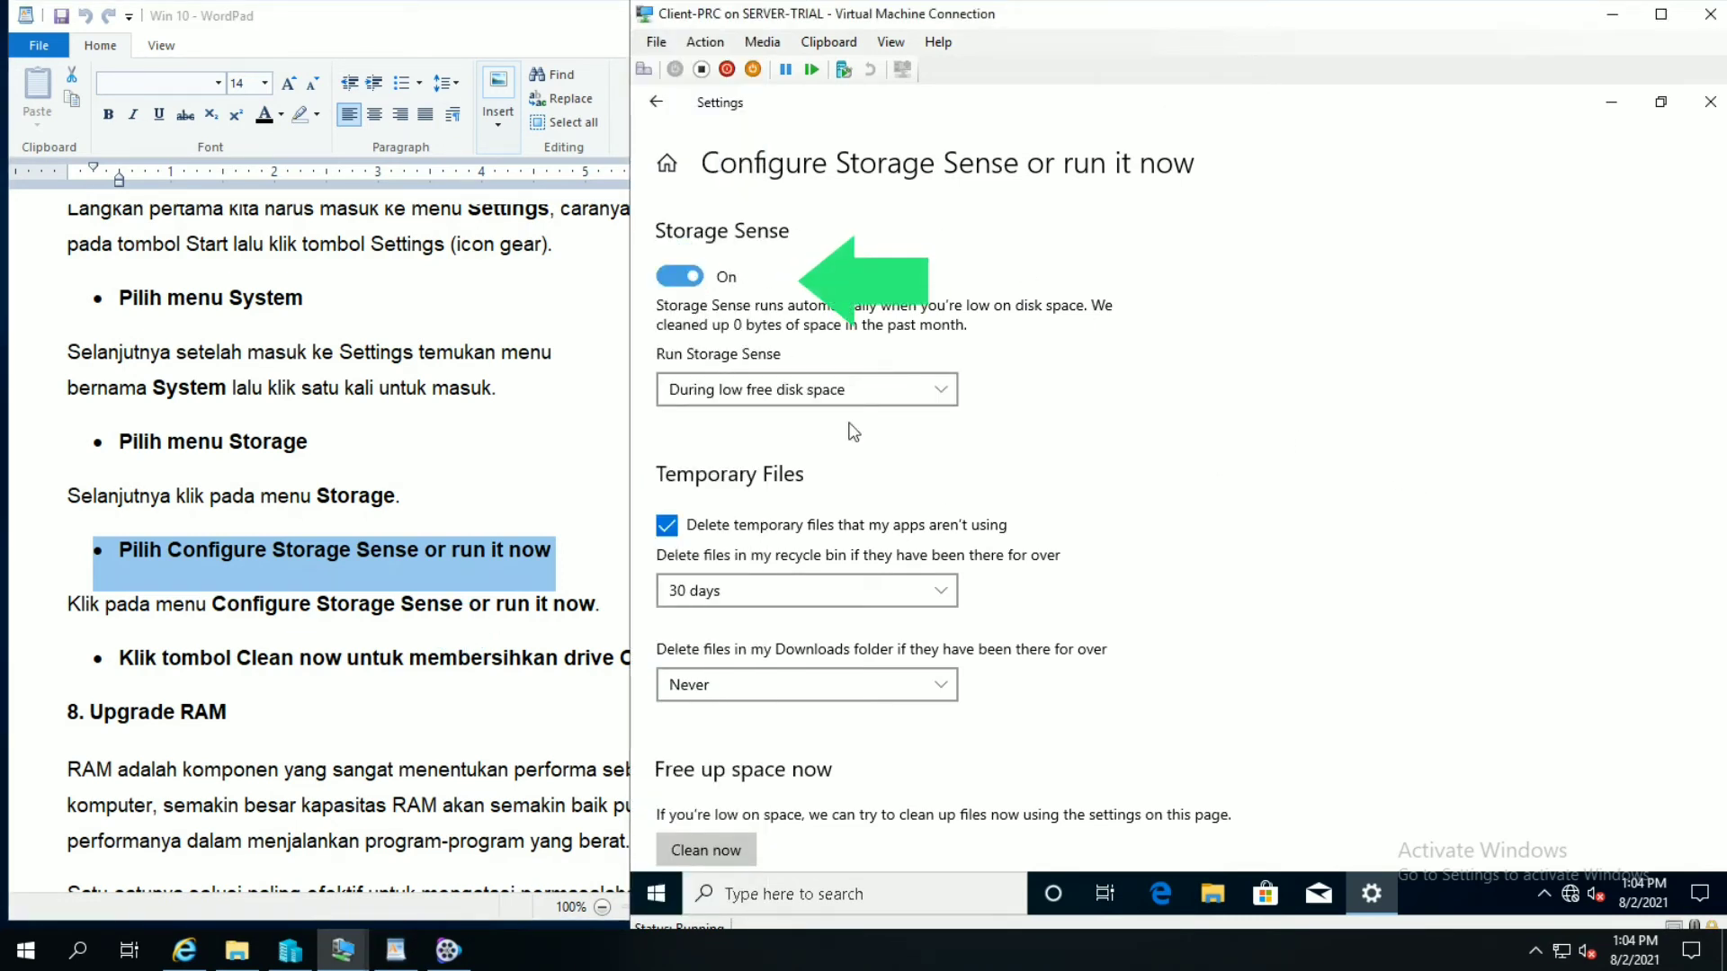
Step: Set Storage Sense to run every week and select 30 days for deleting recycle bin files in the virtual machine
scroll(1183, 489, down, 1)
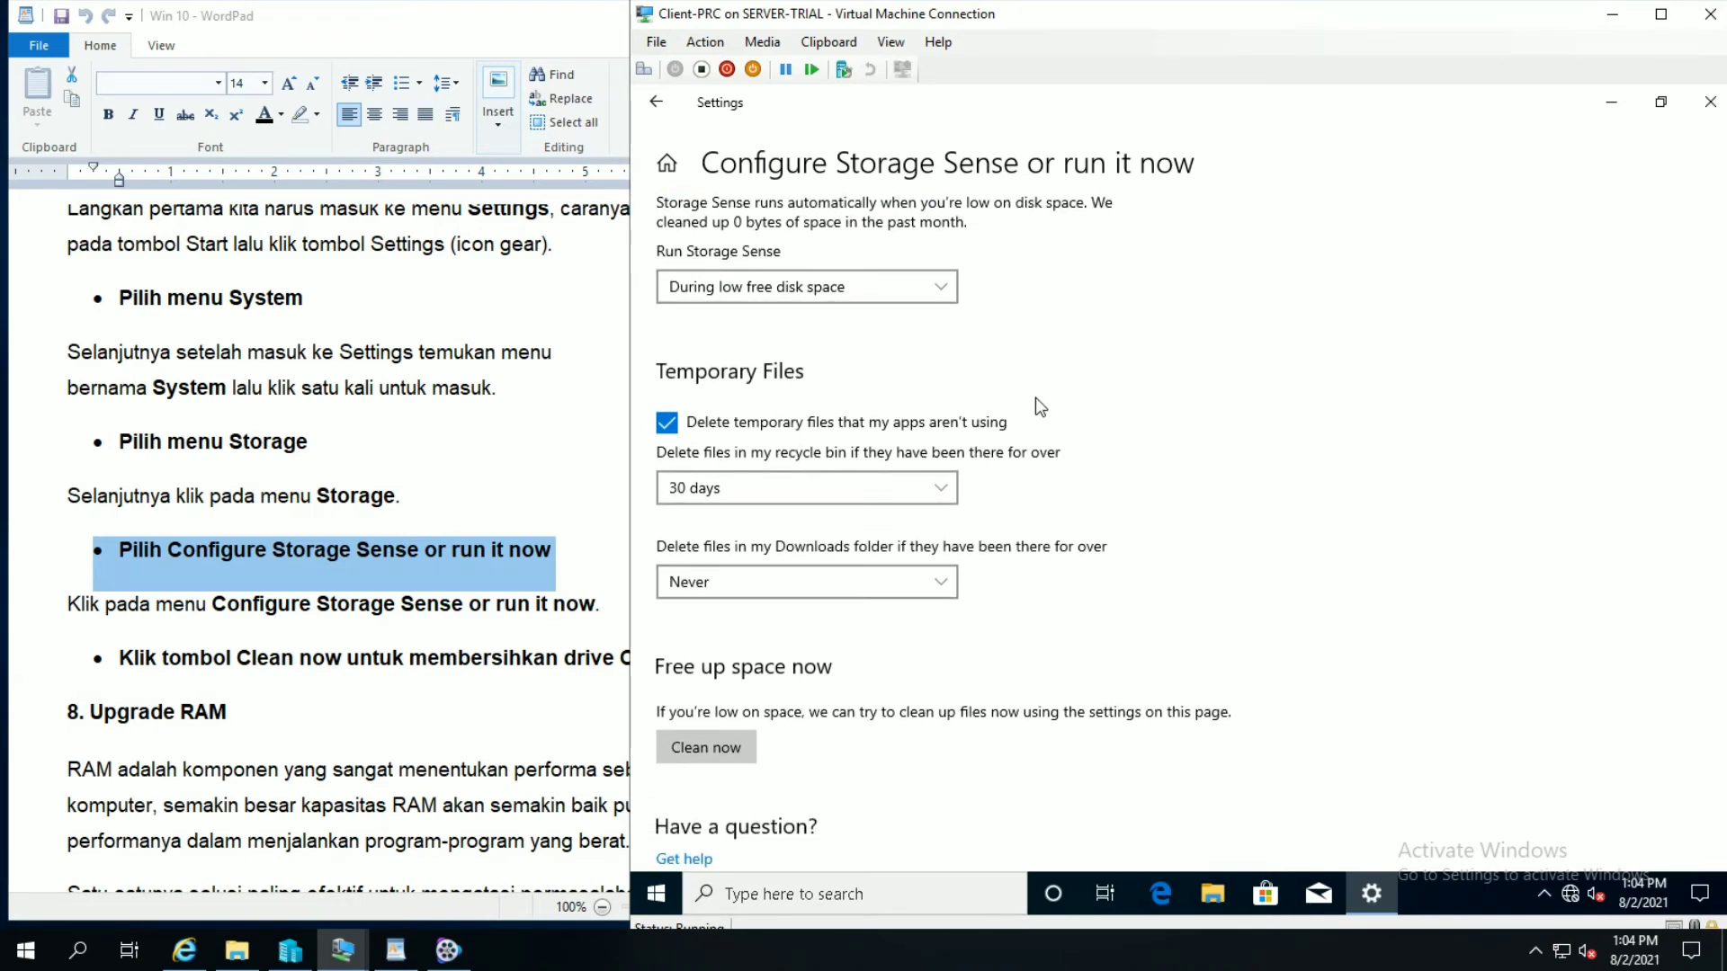
click(941, 287)
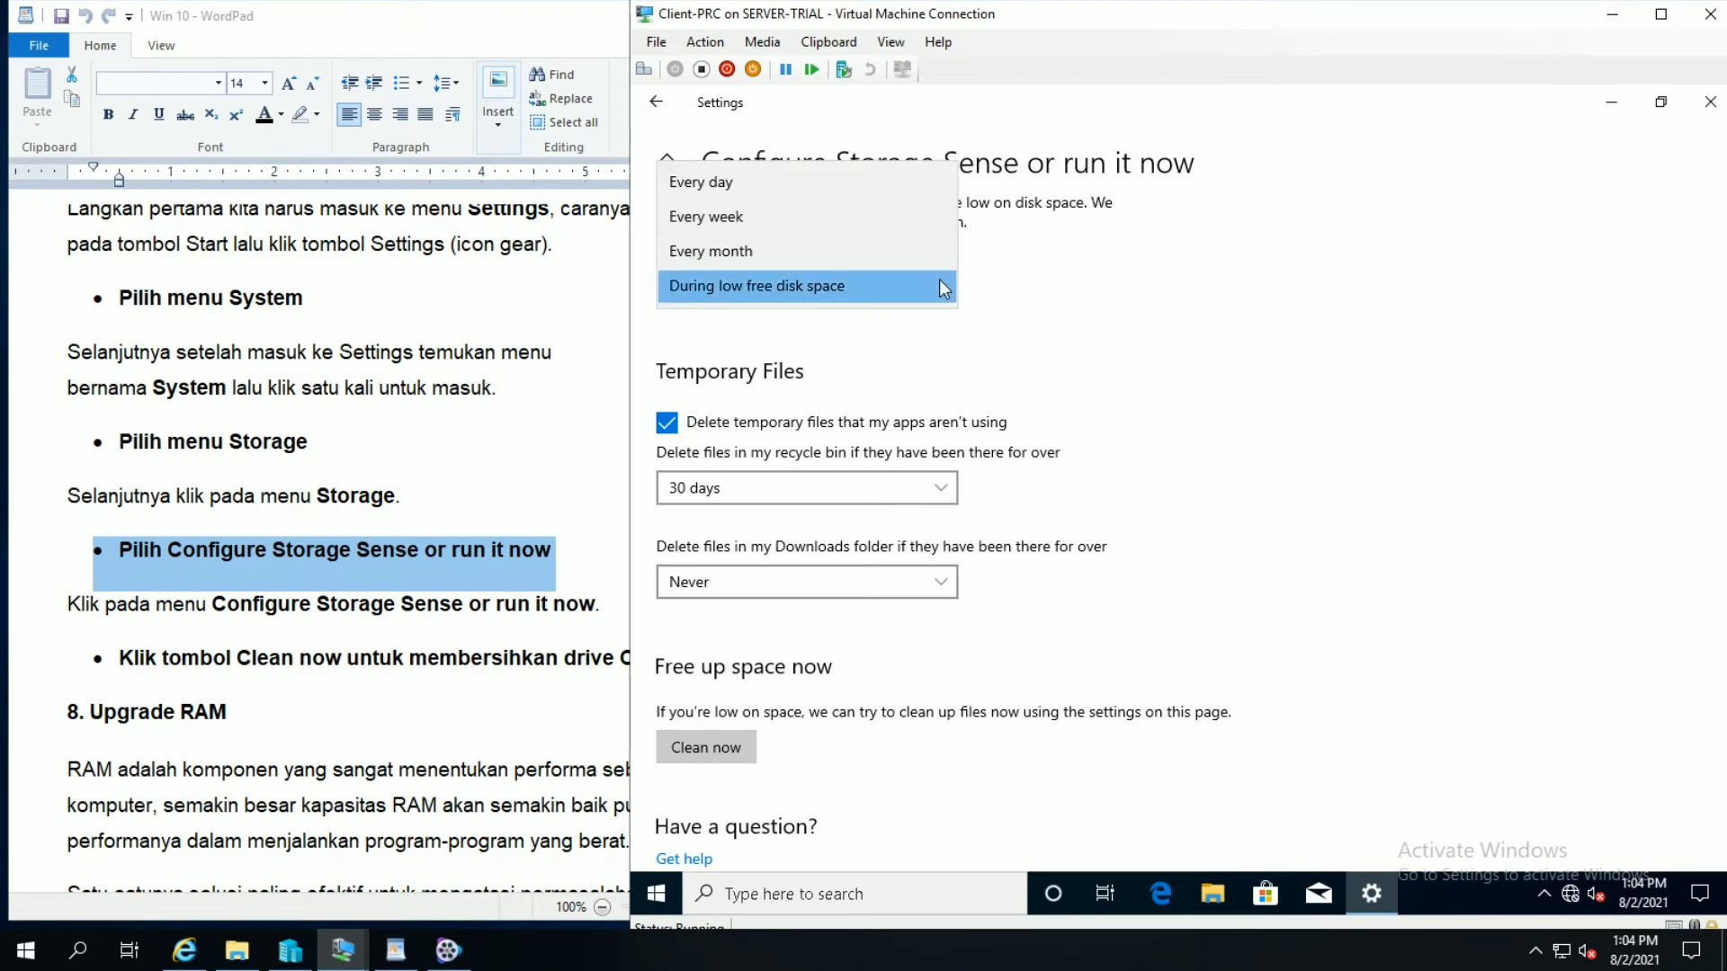
click(759, 218)
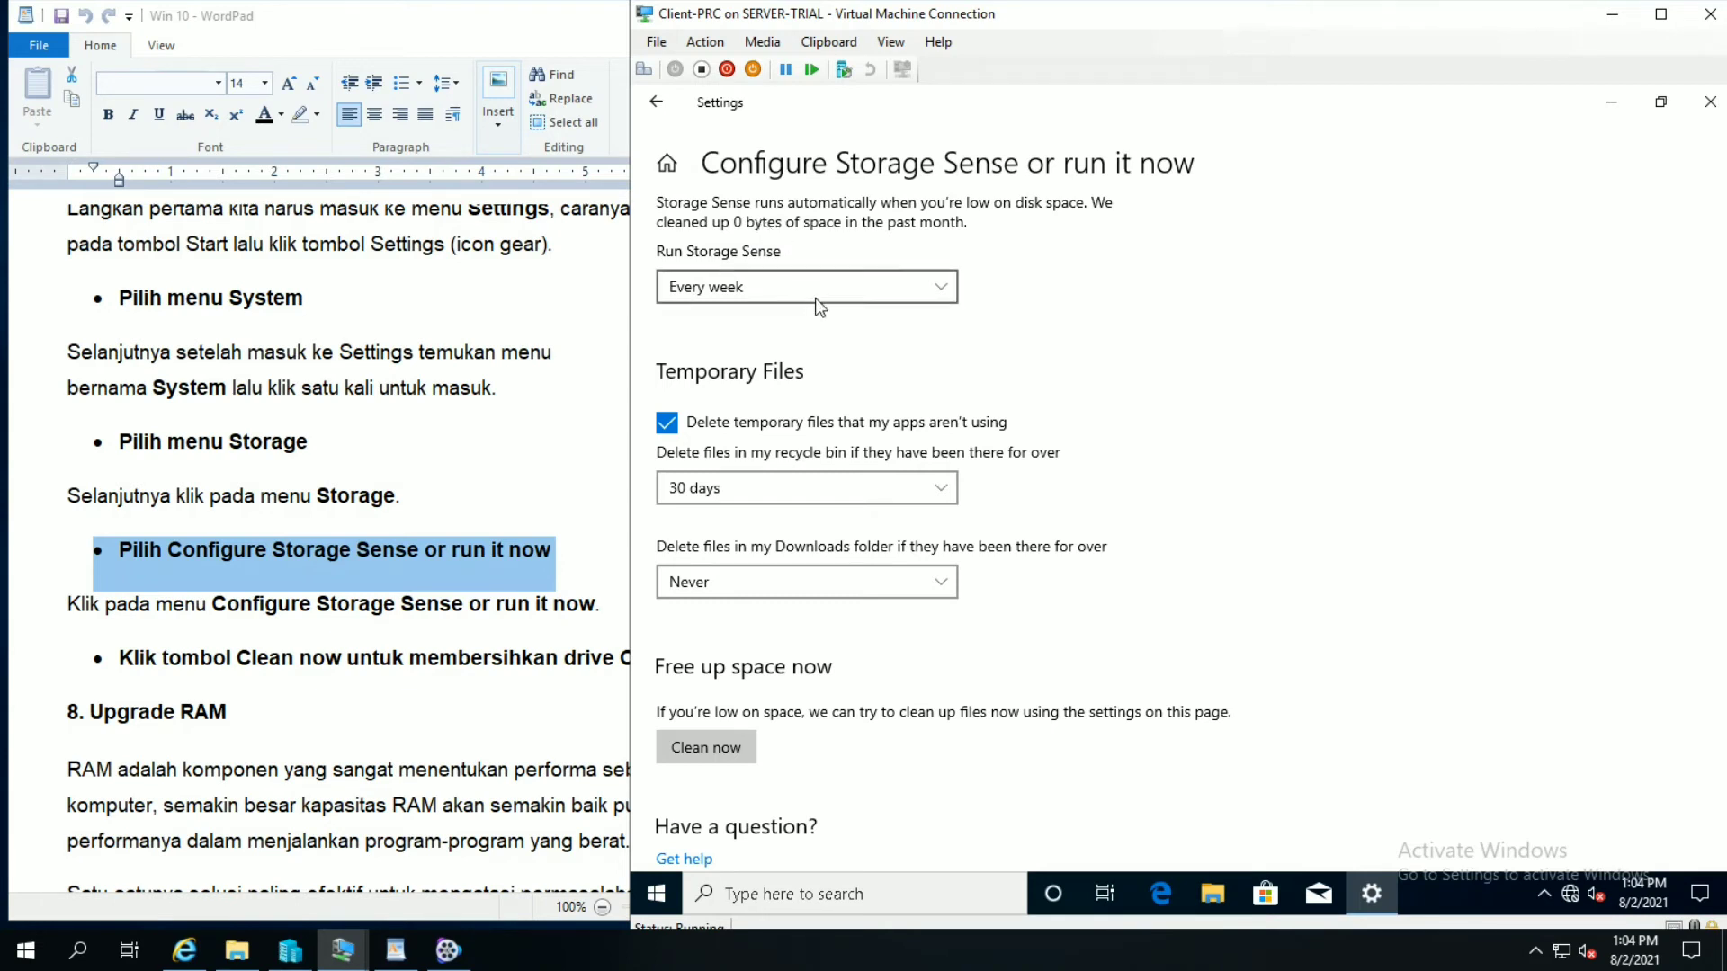
scroll(815, 299, up, 1)
scroll(873, 309, down, 1)
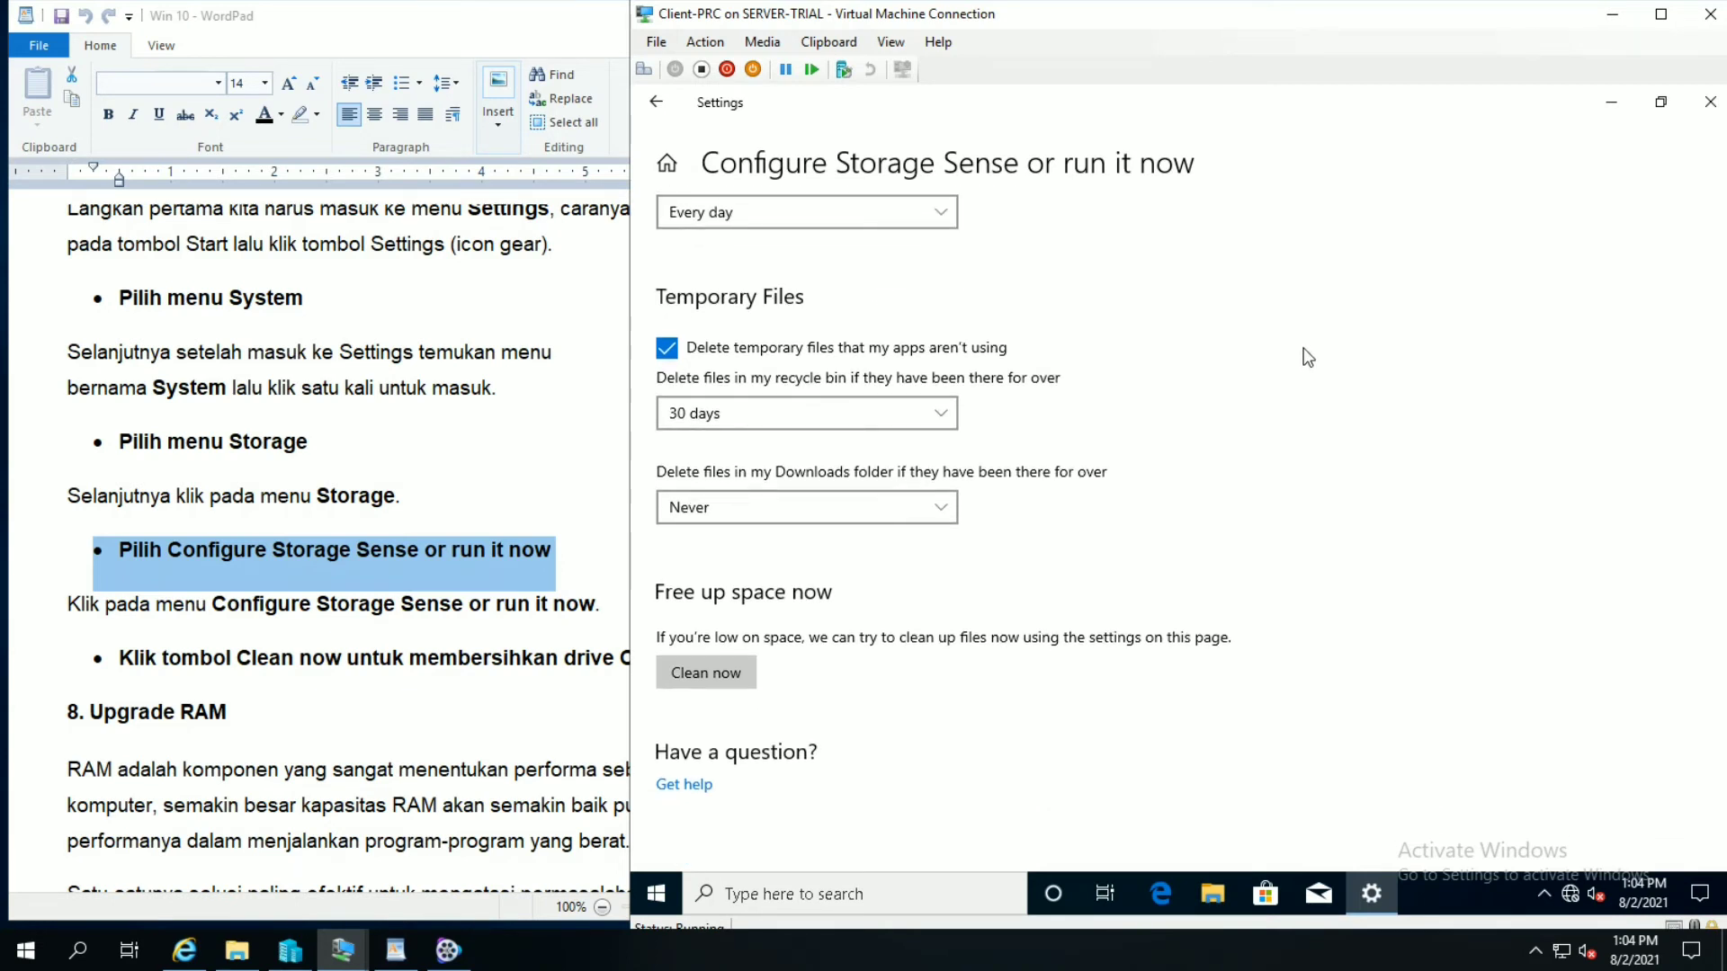
scroll(1301, 351, up, 2)
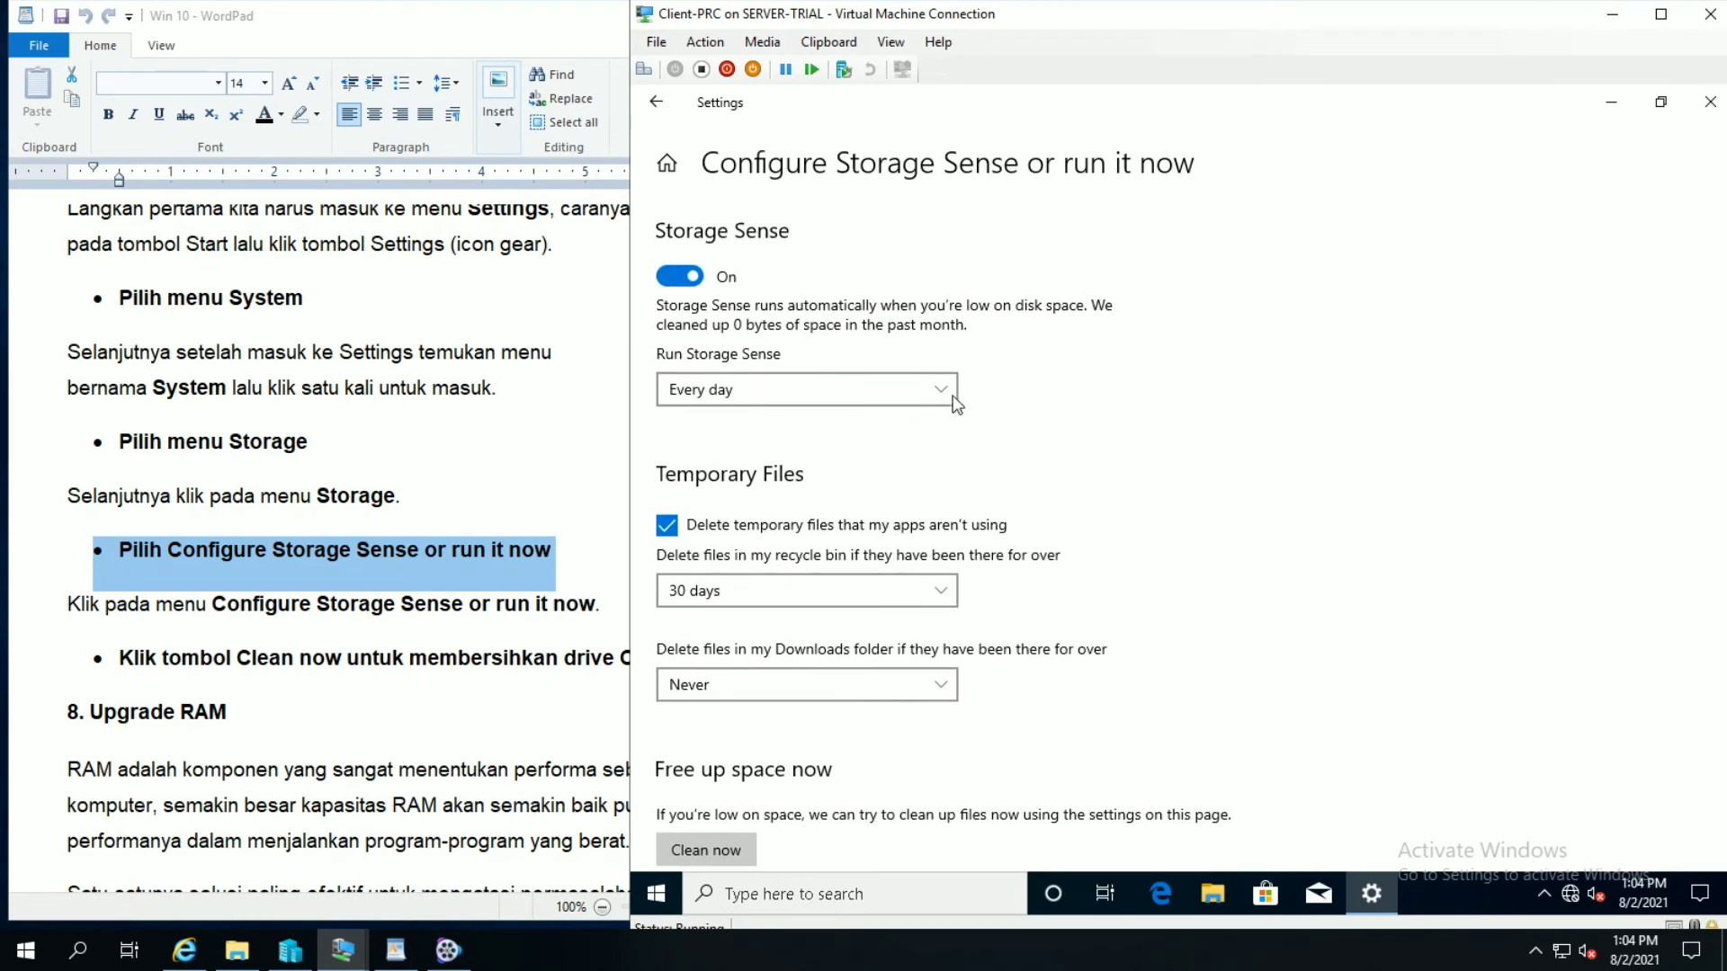
click(900, 400)
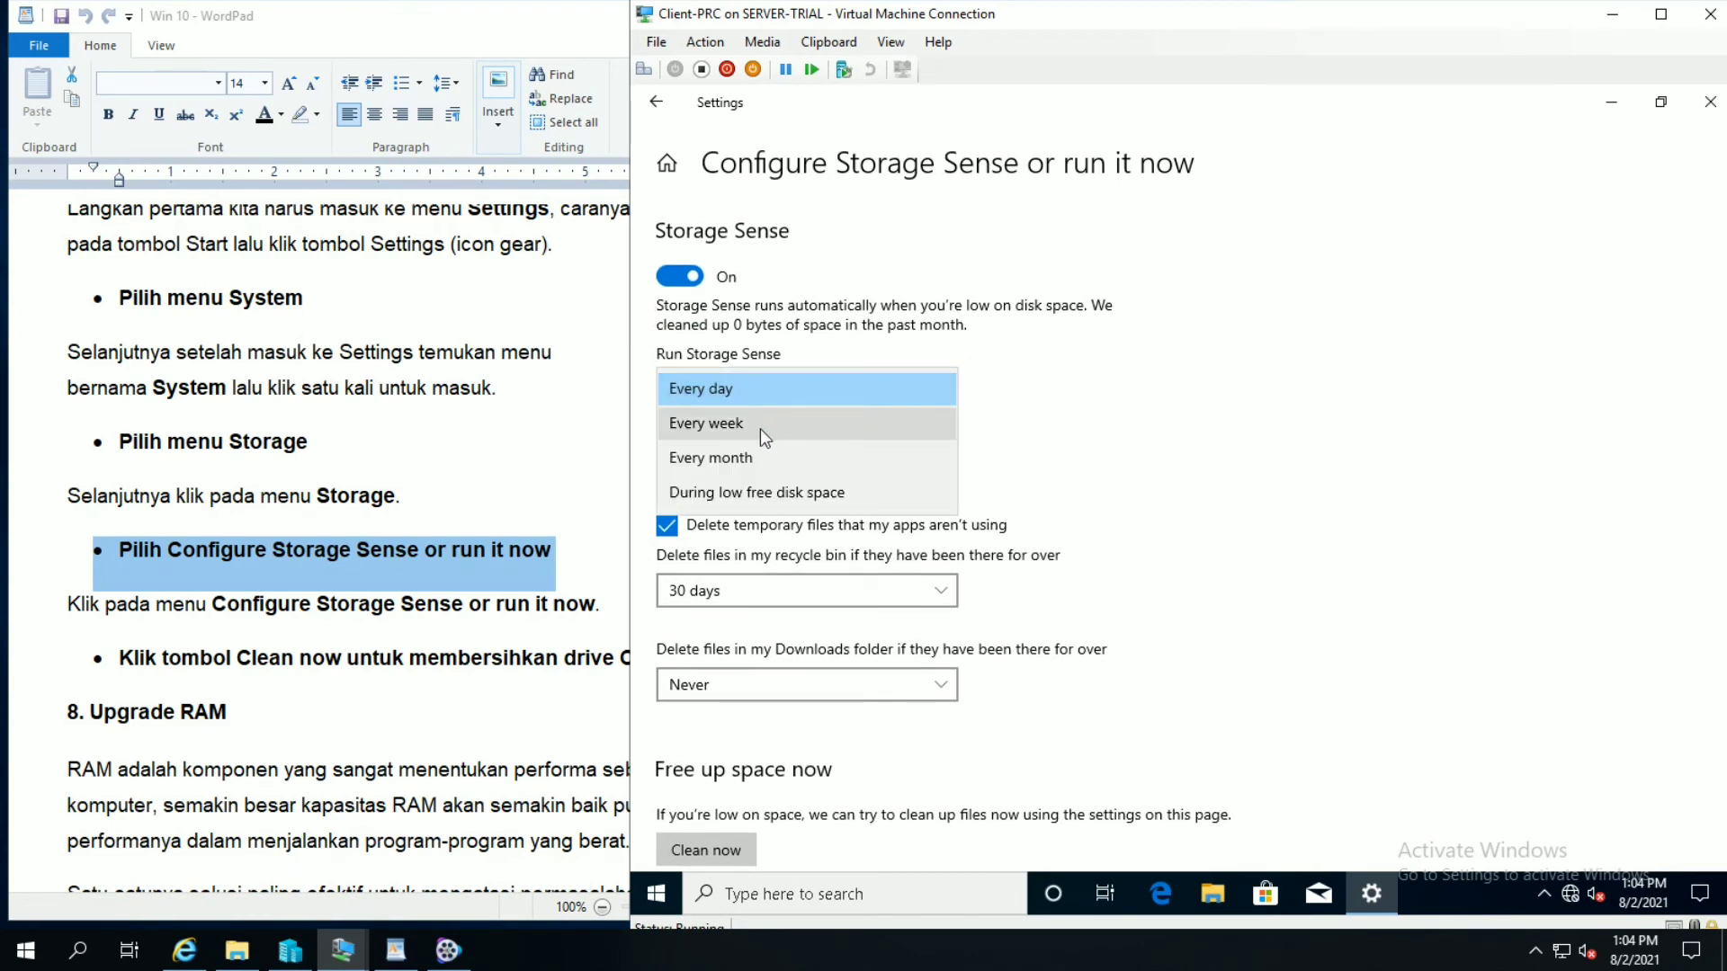
click(759, 428)
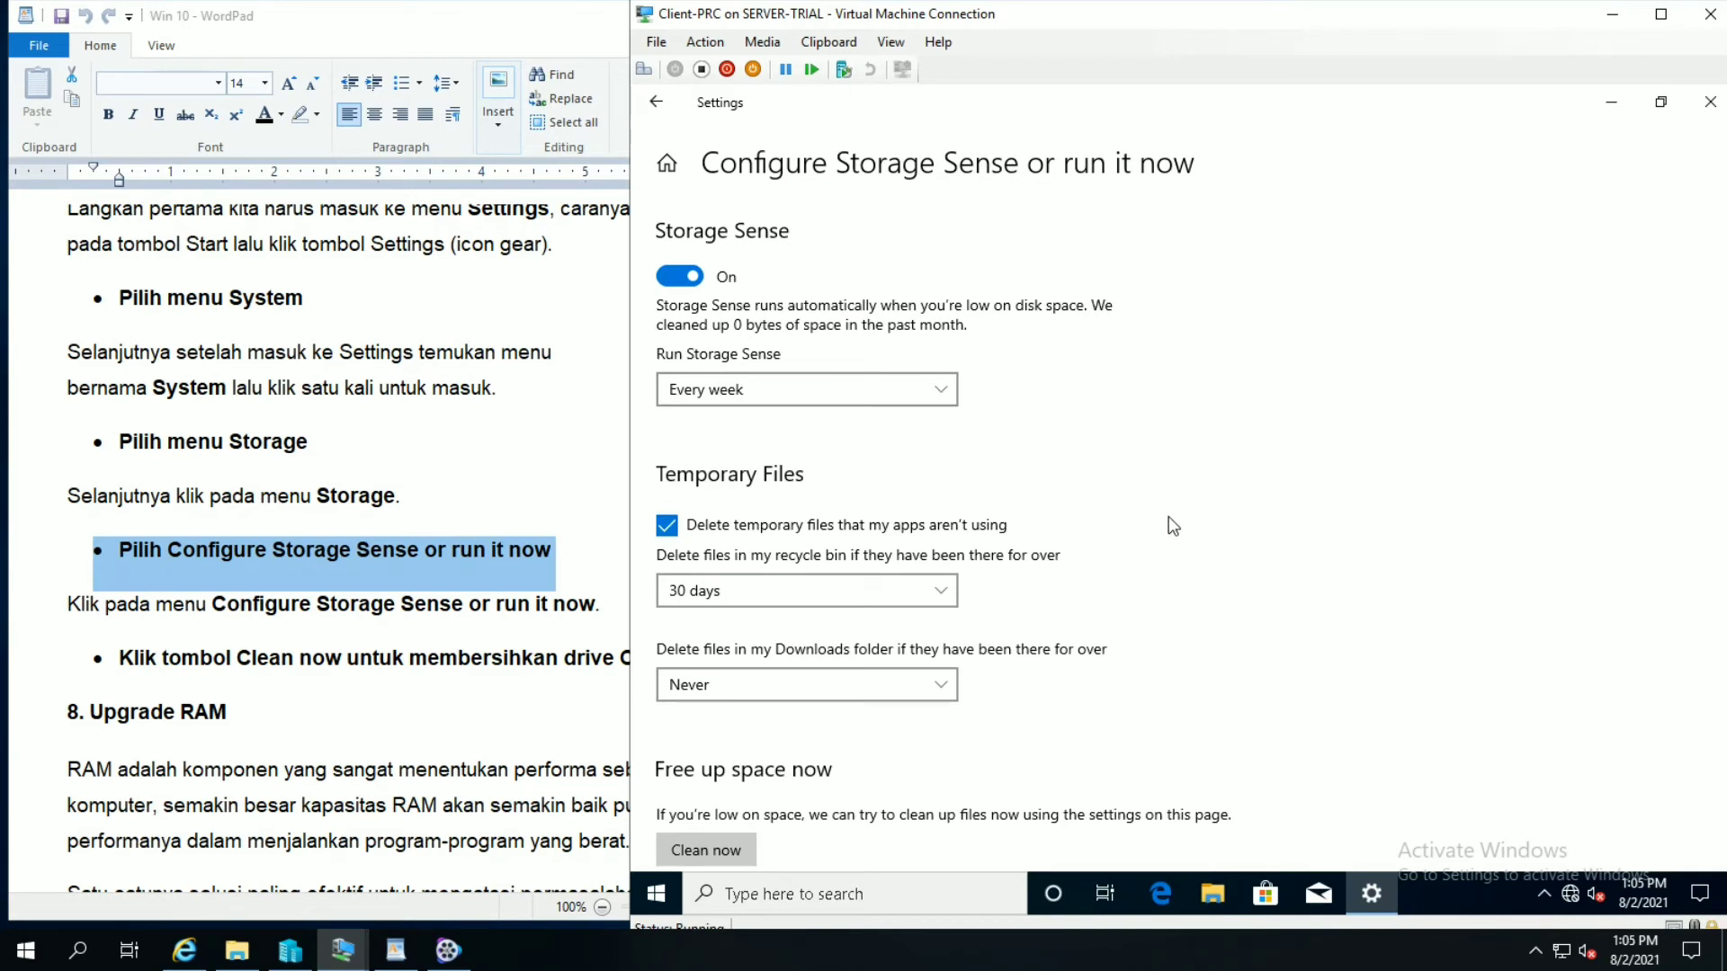
click(941, 590)
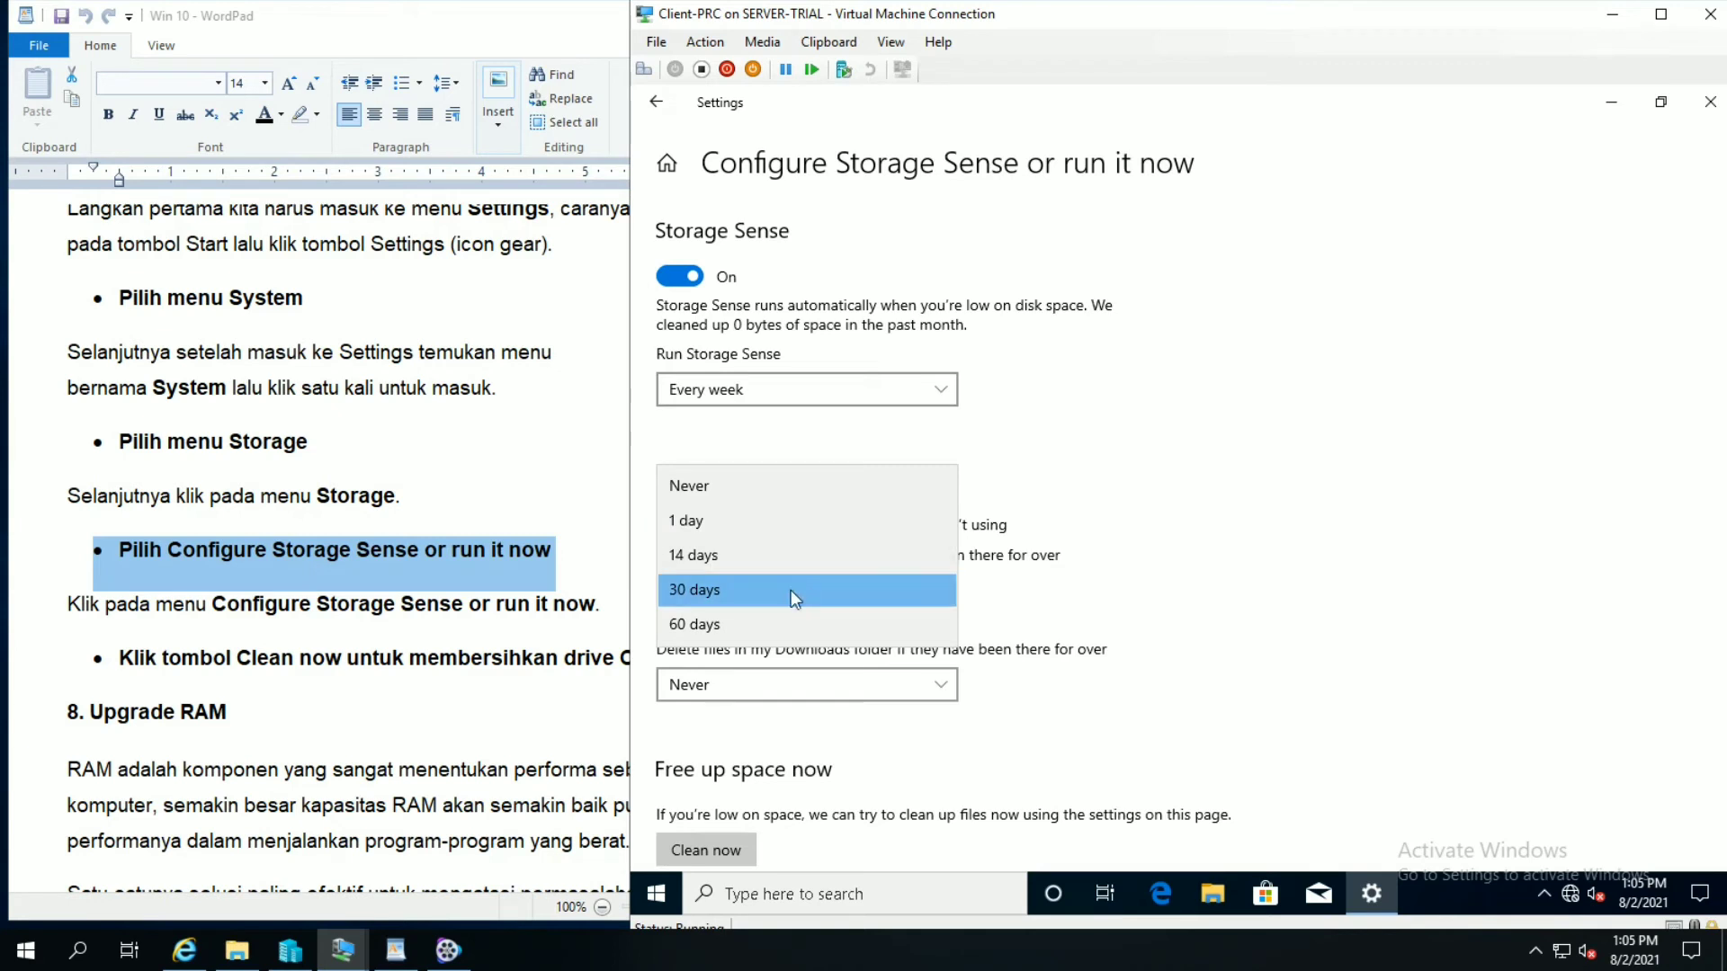
click(769, 597)
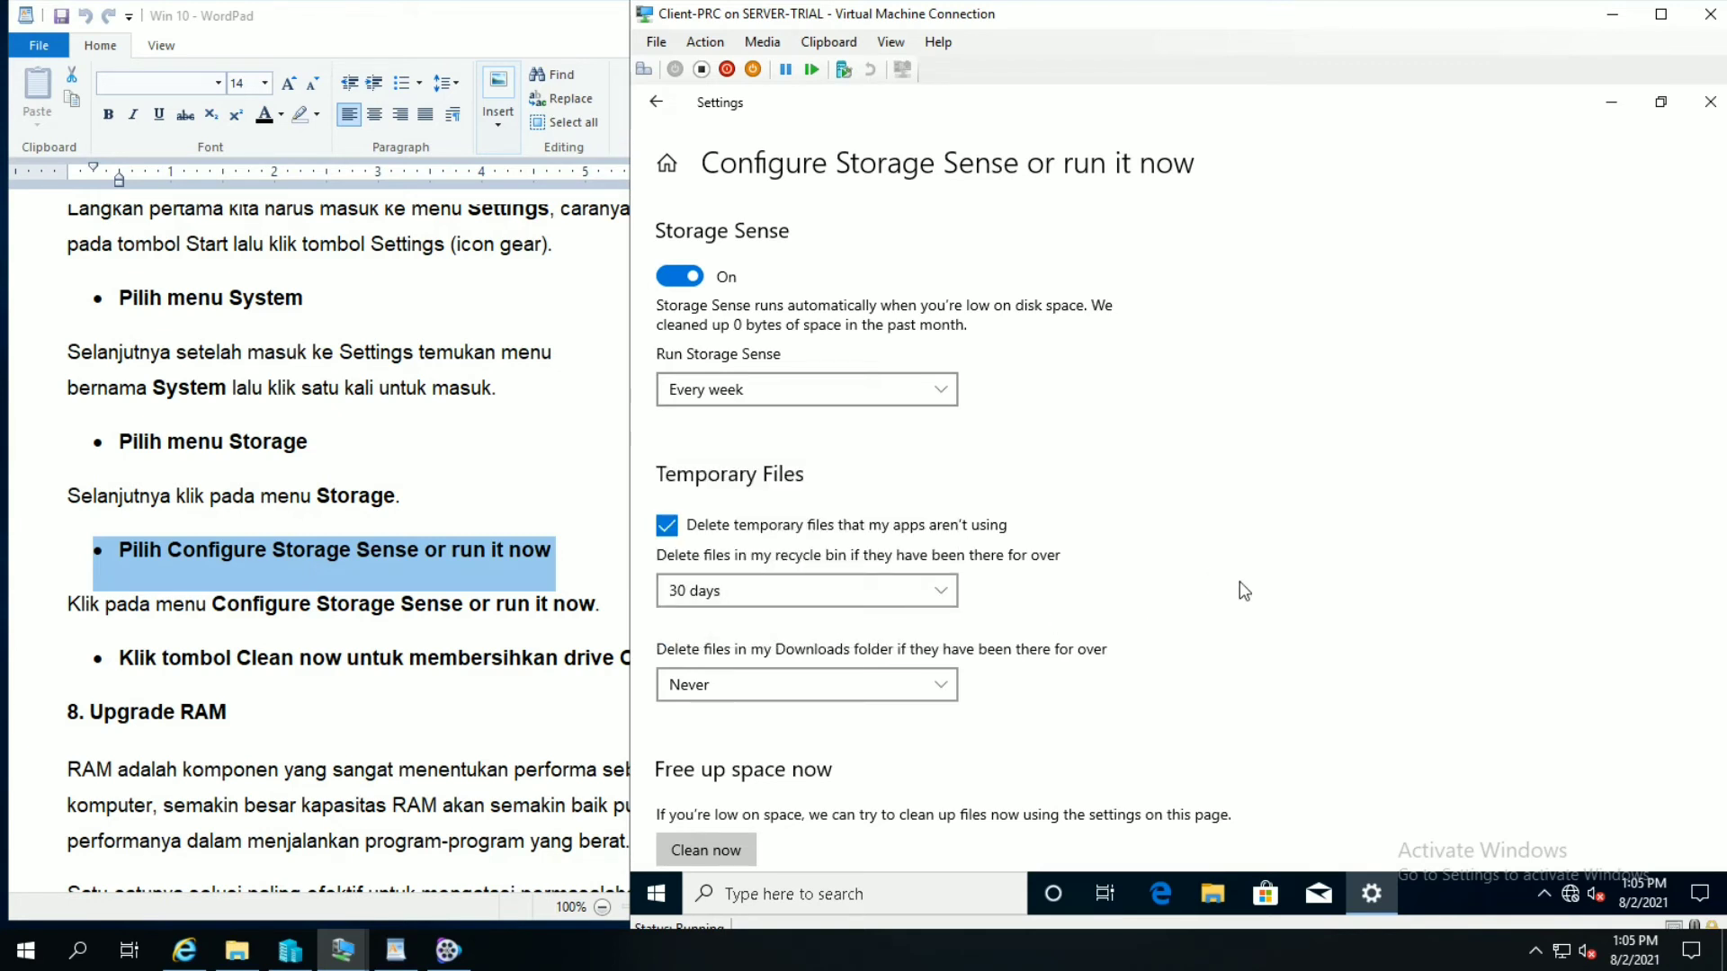
Step: Highlight the notes' Clean now instruction, start the file cleanup in the virtual machine and minimize its Settings window
scroll(1239, 582, down, 2)
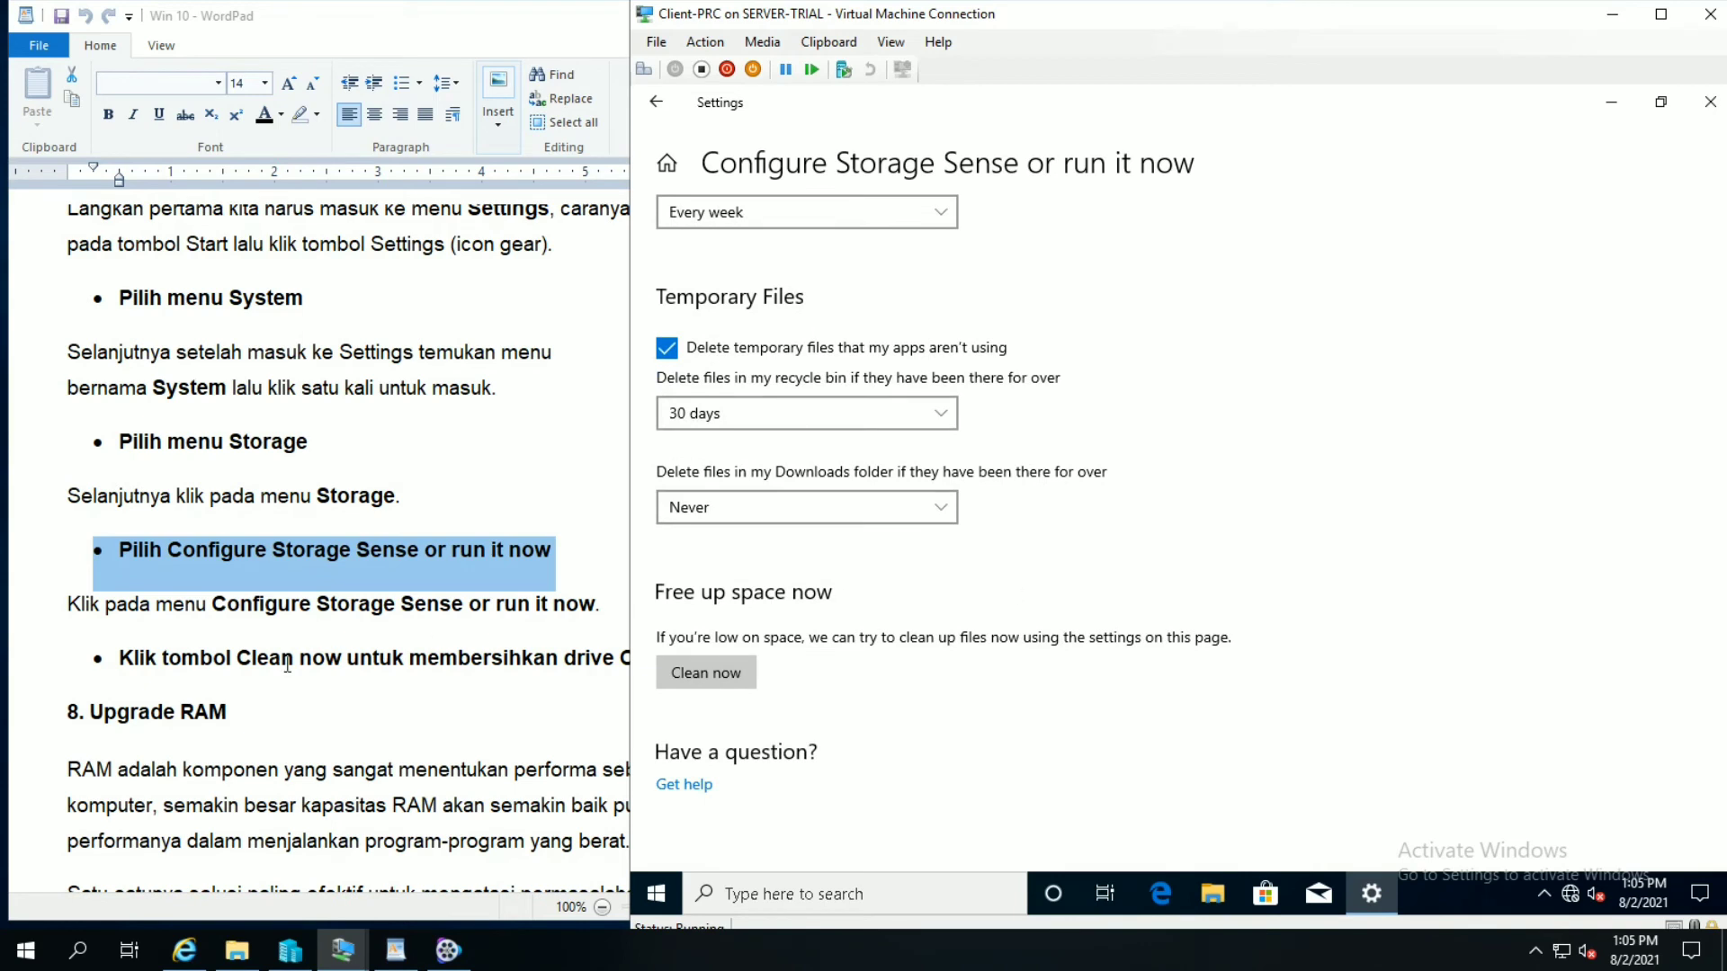
click(81, 676)
click(82, 670)
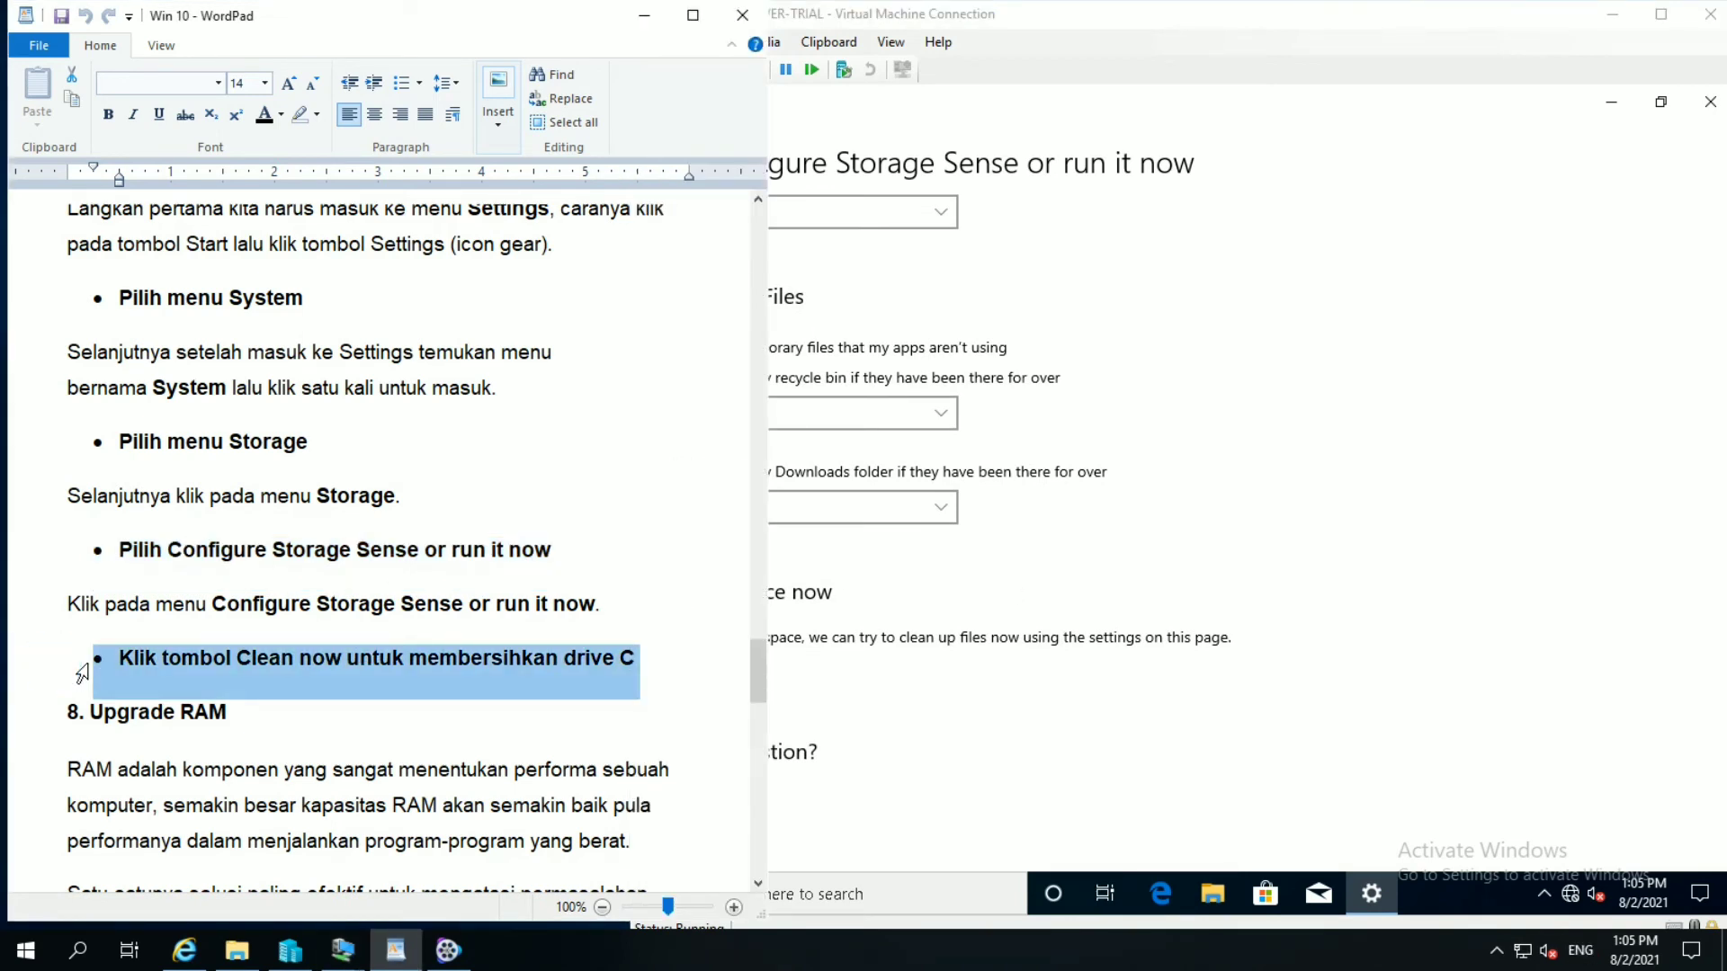
click(1174, 585)
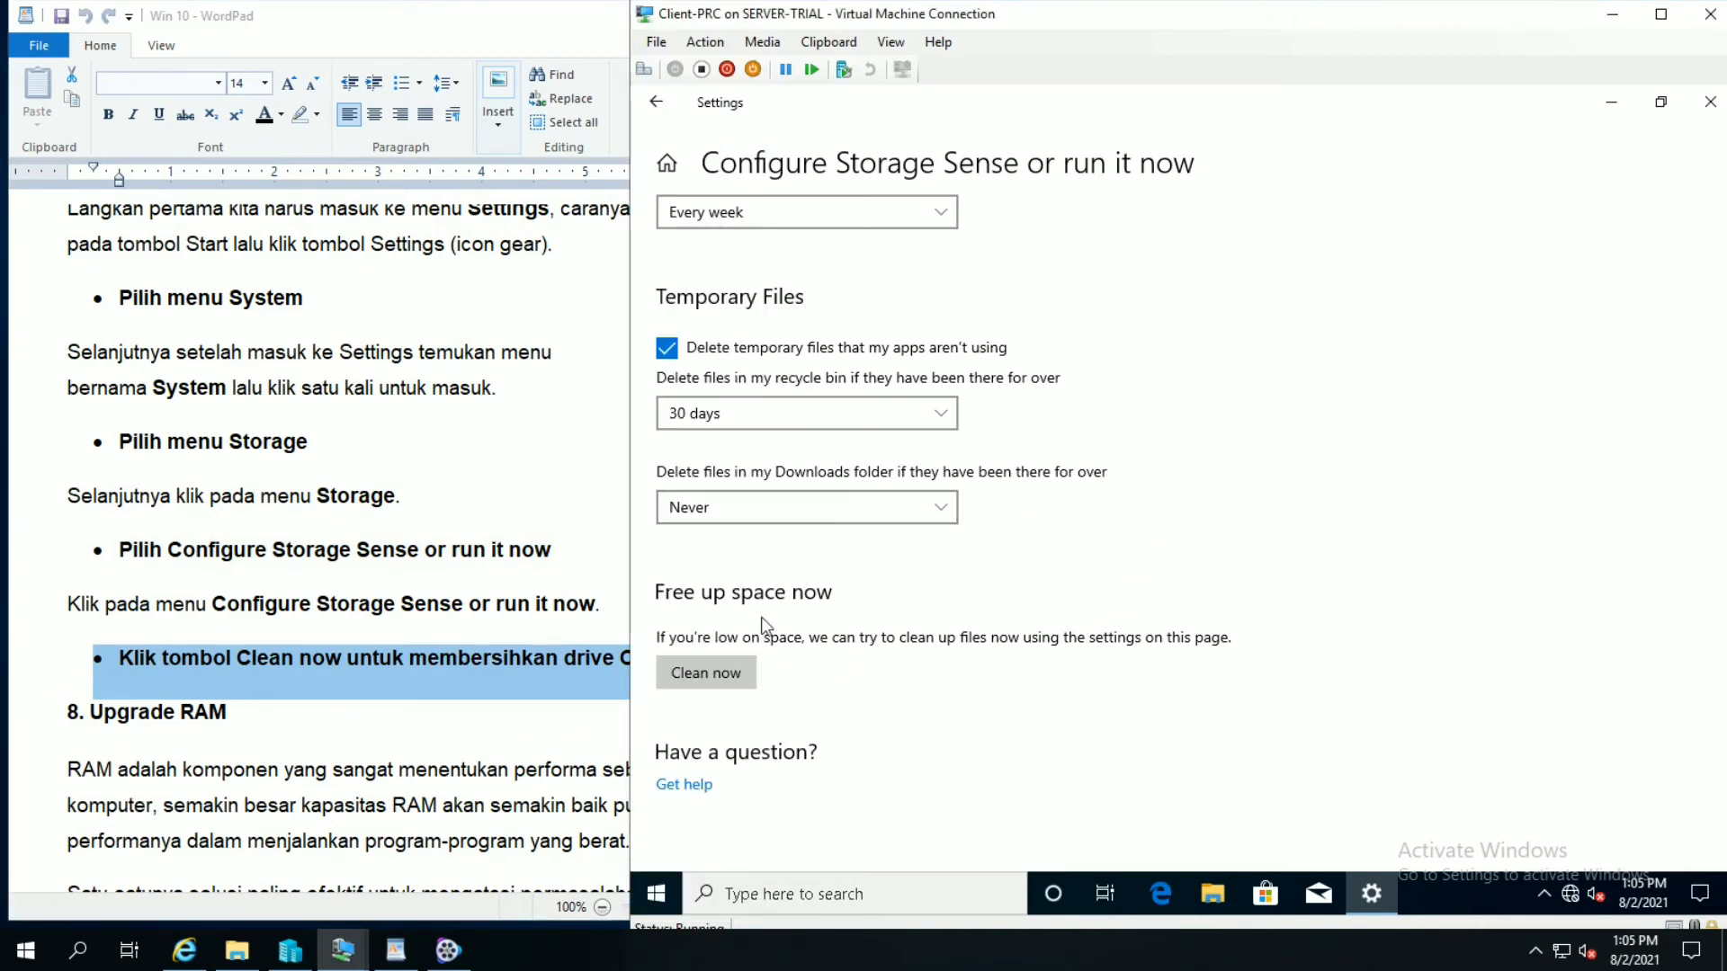
click(730, 676)
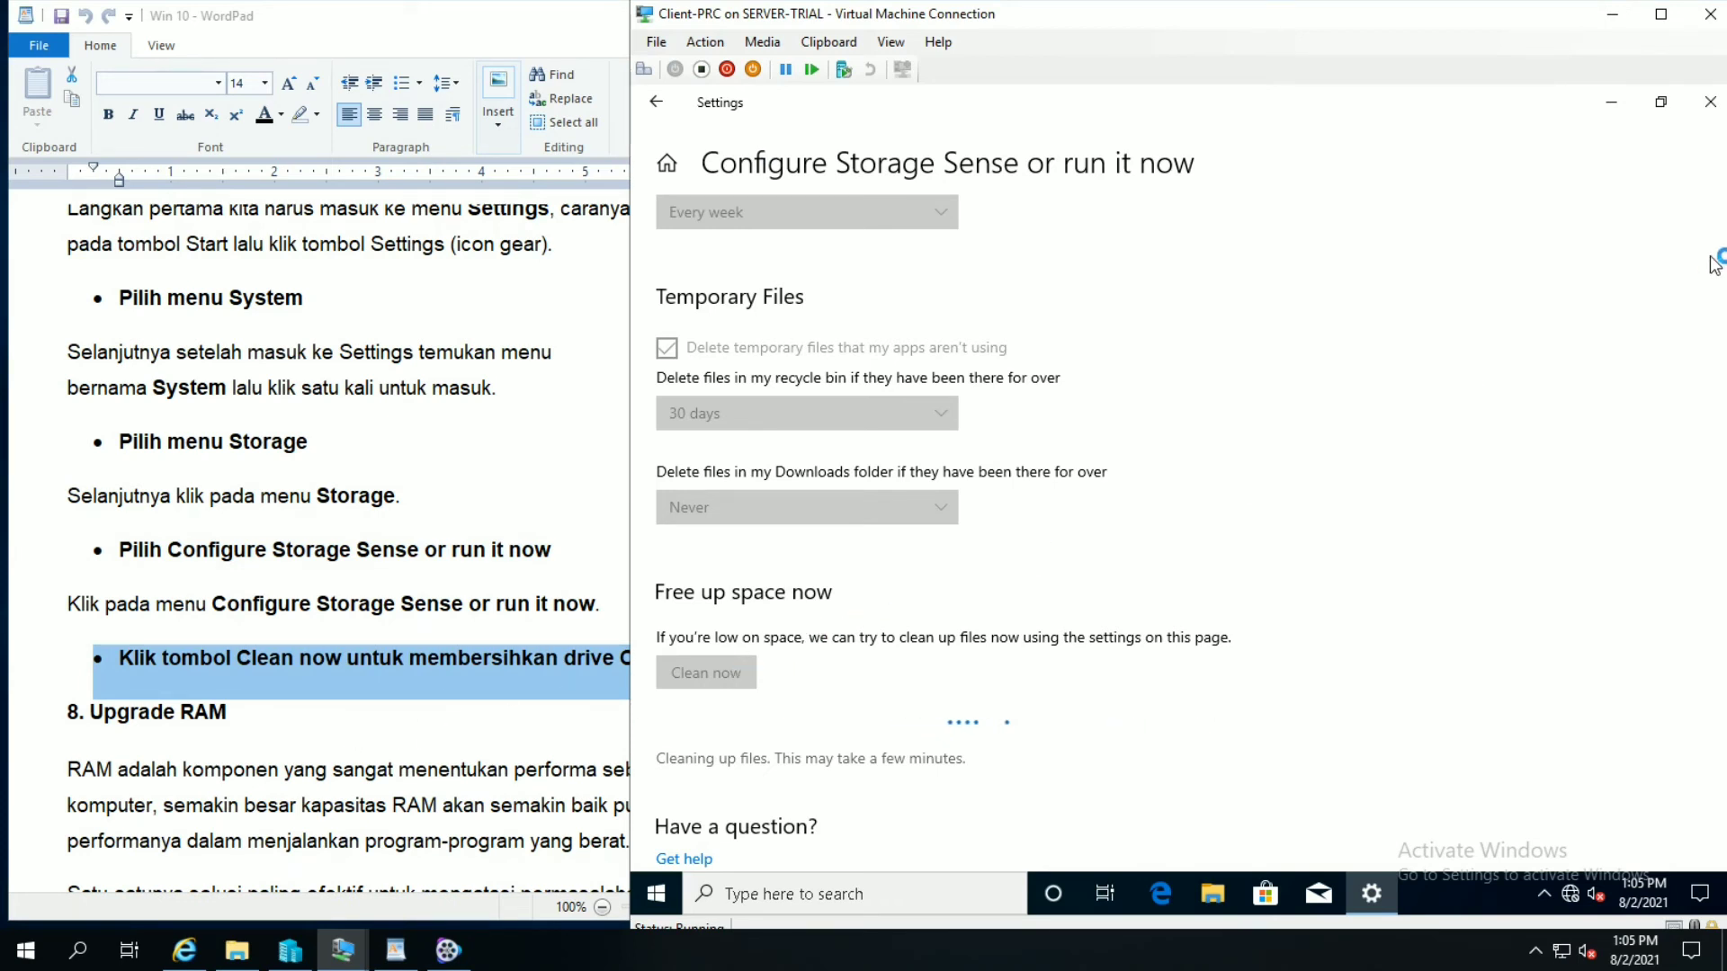
click(1612, 108)
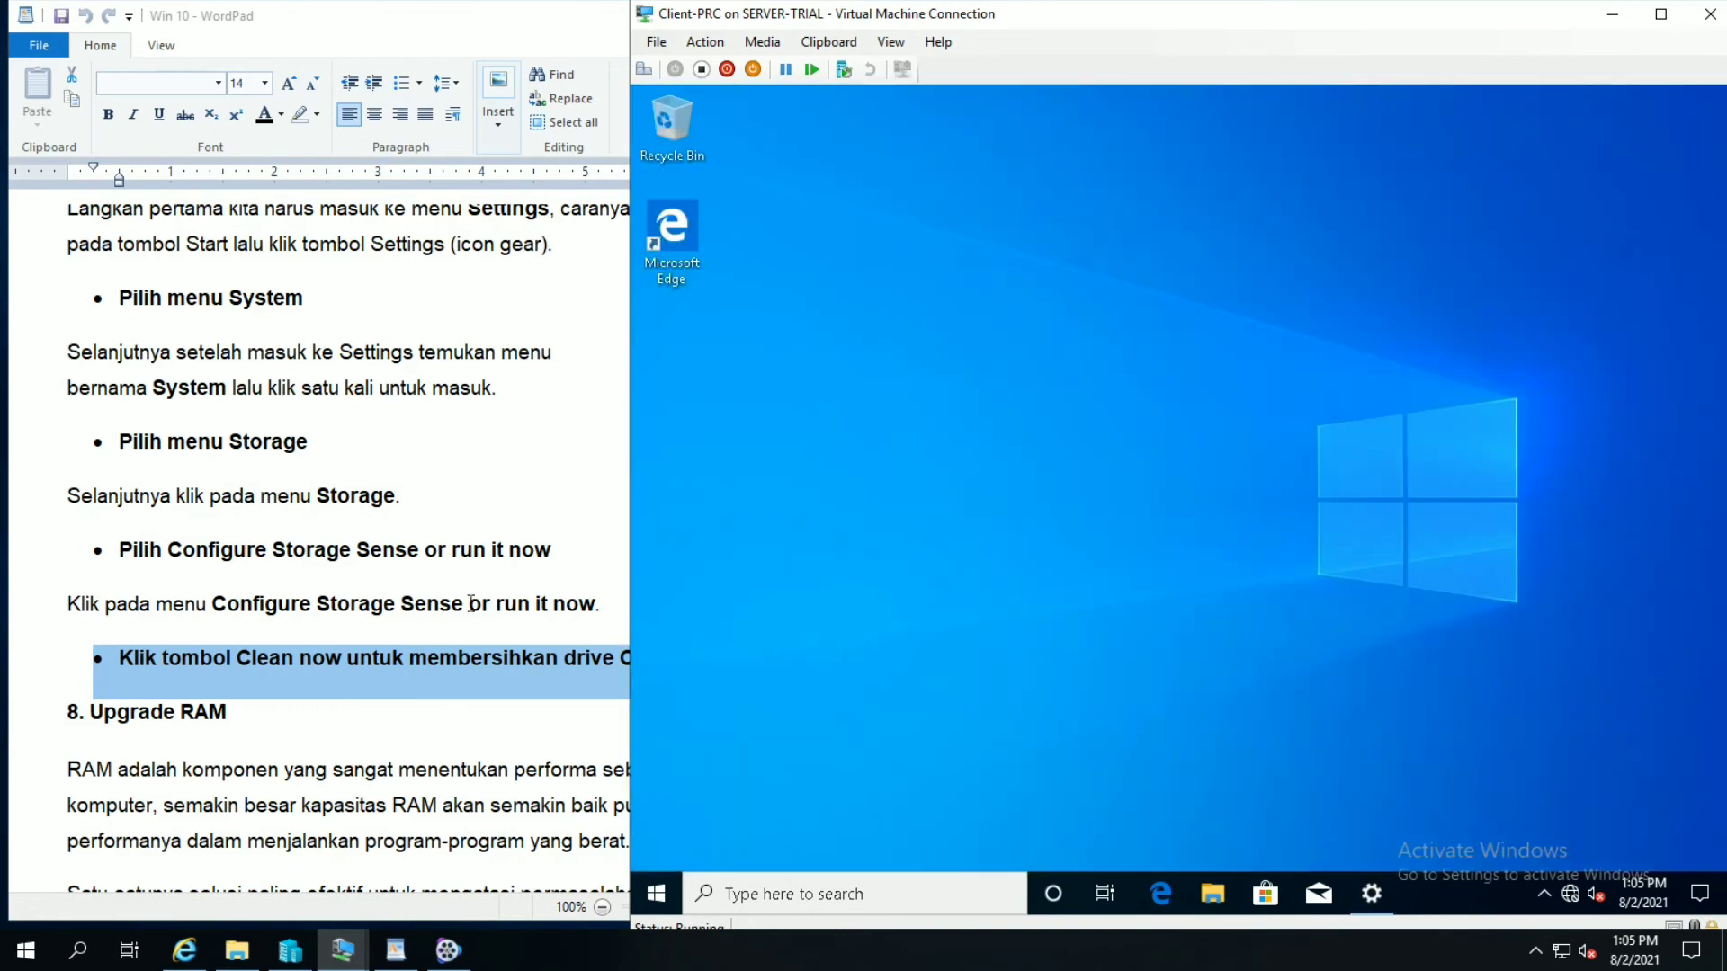
Step: Read the 8. Upgrade RAM heading and the section's first paragraph in the notes, highlighting lines along the way
click(337, 681)
scroll(47, 698, down, 4)
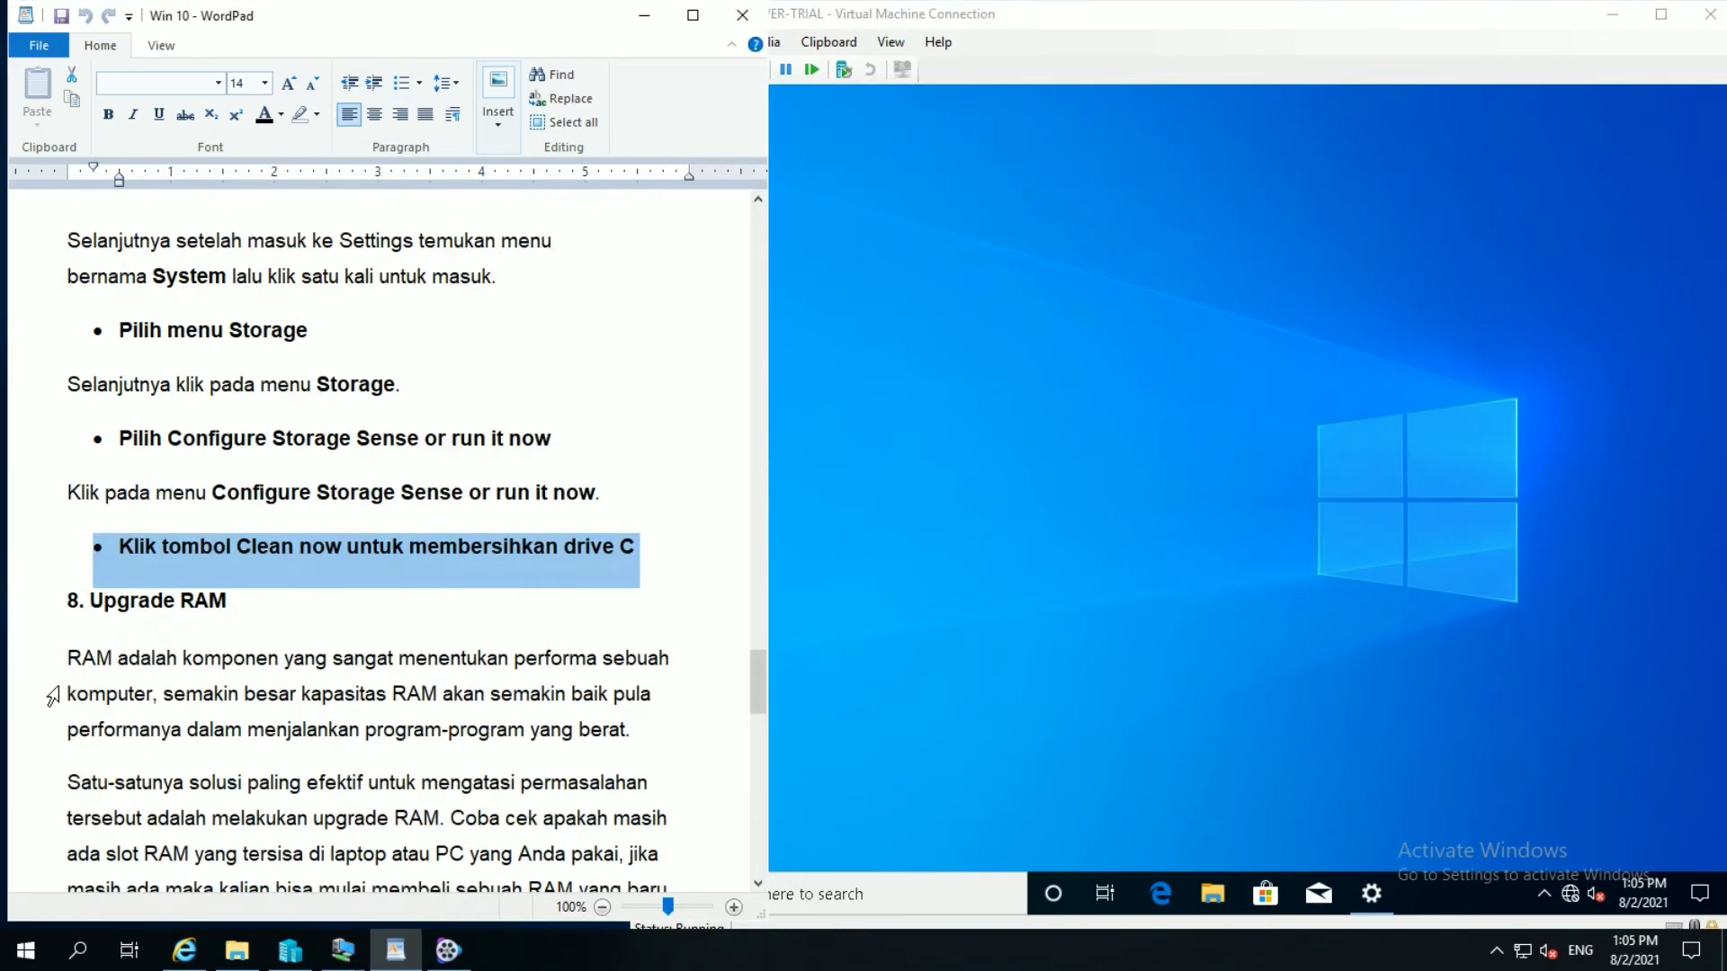
click(758, 884)
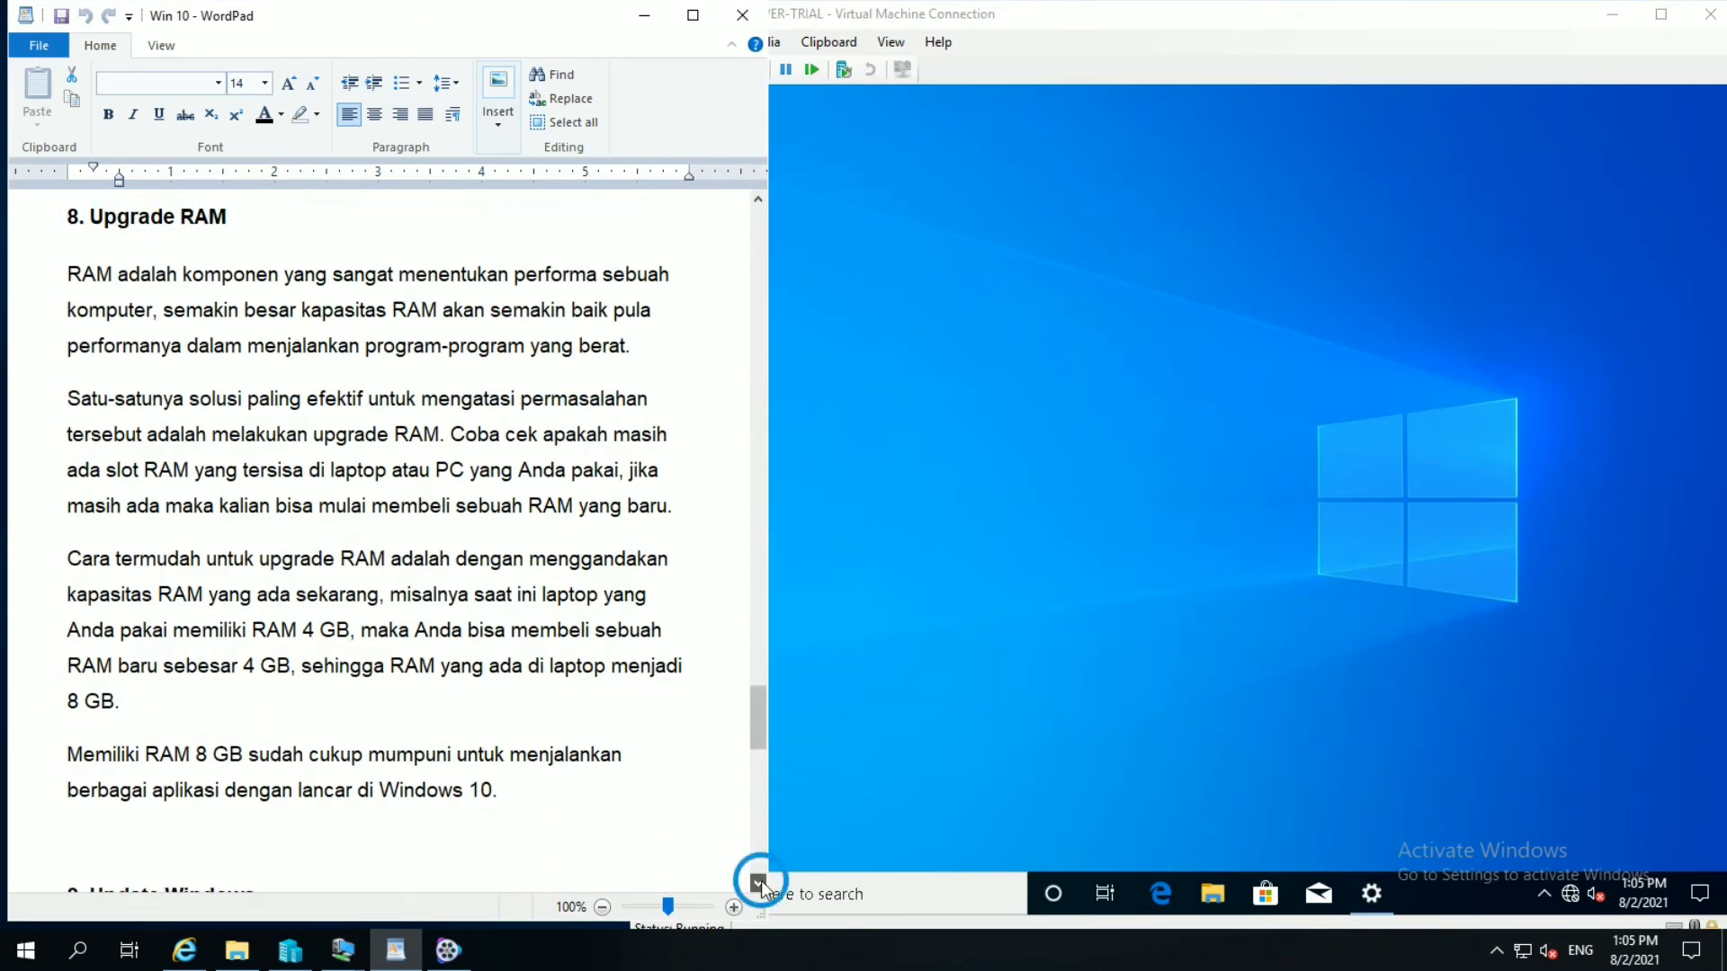
click(513, 749)
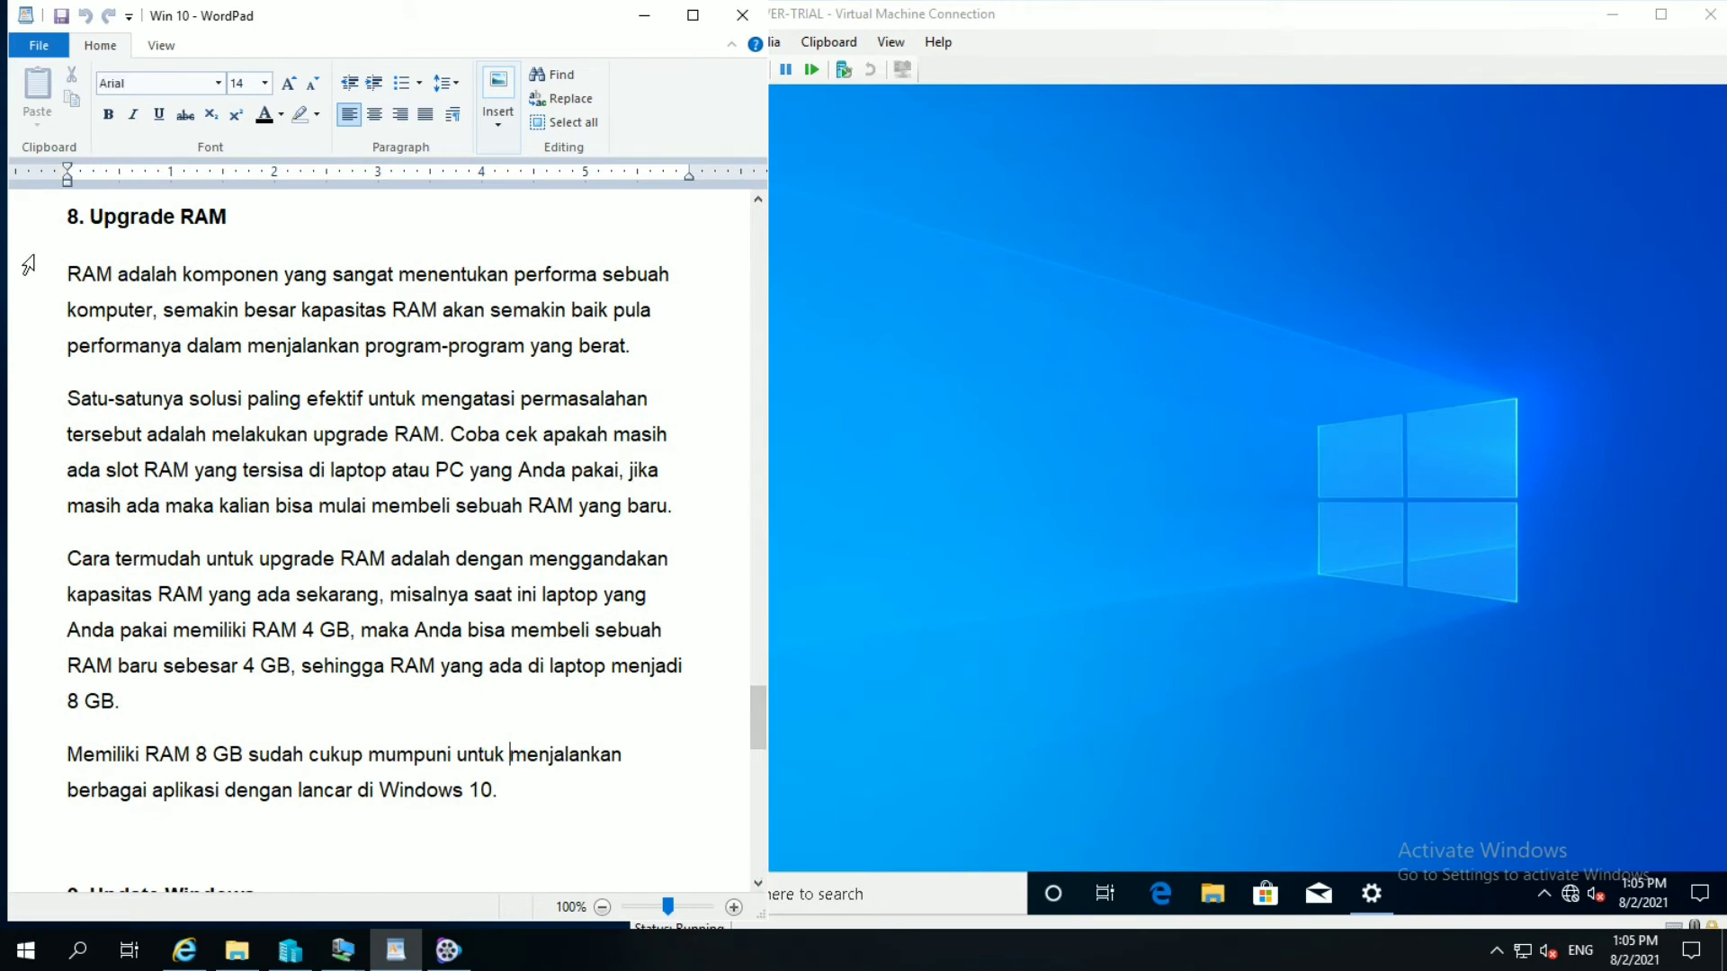
click(45, 230)
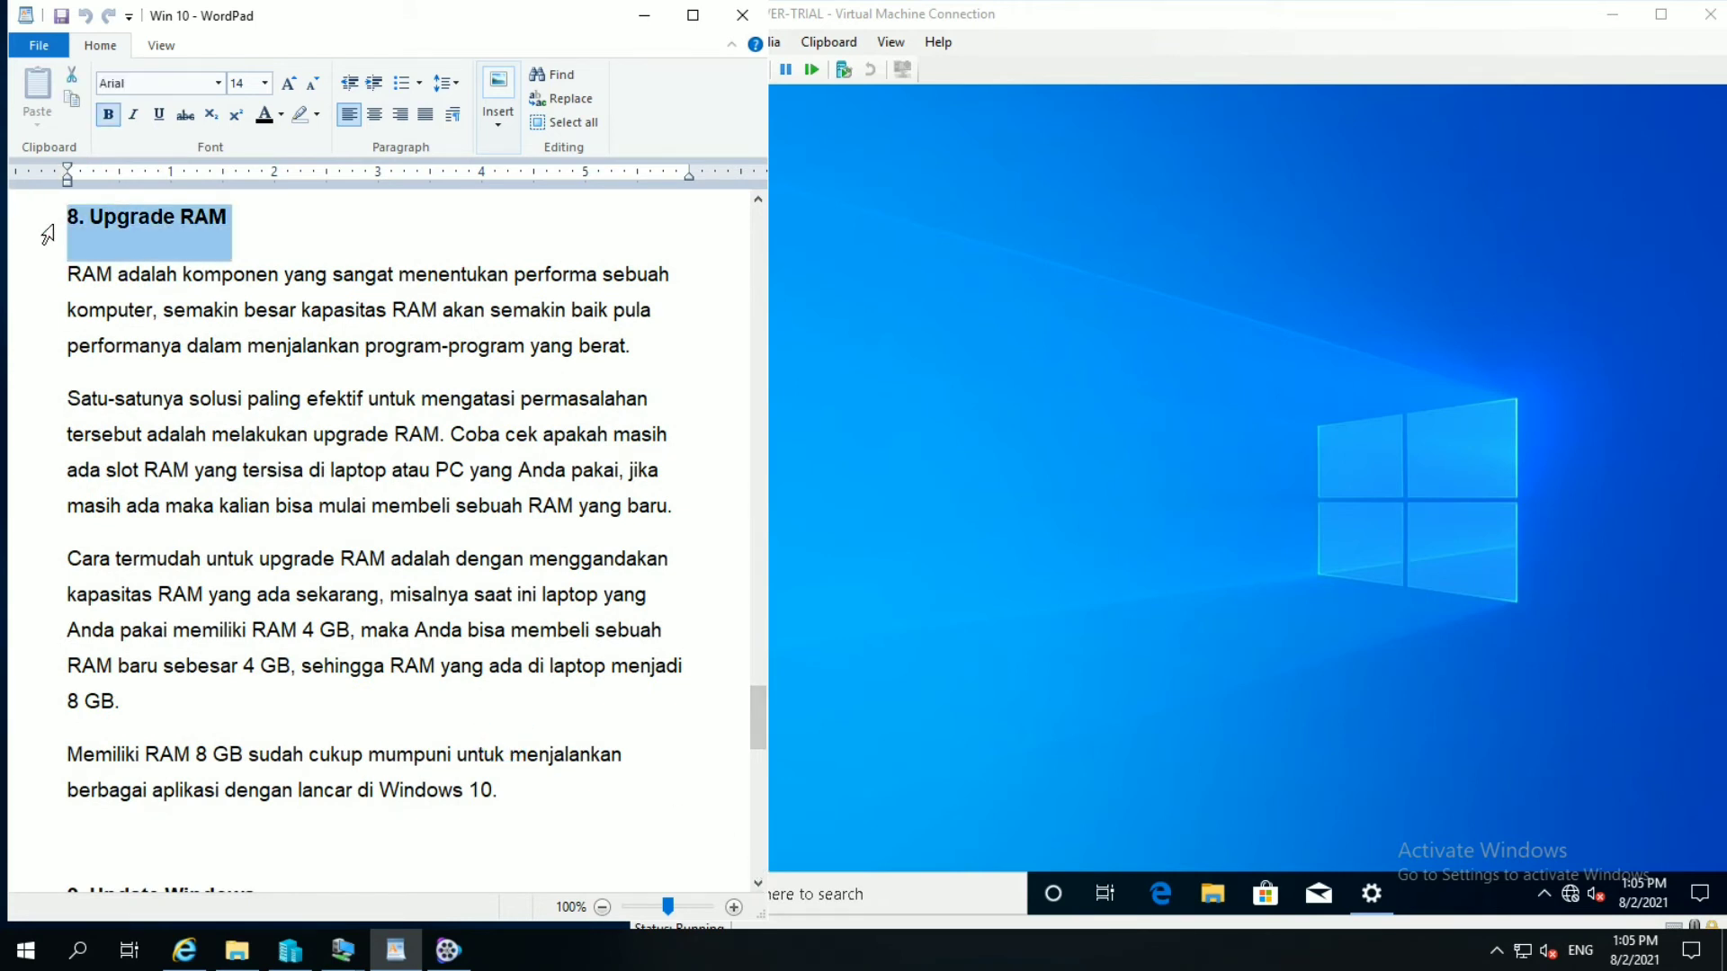
click(56, 283)
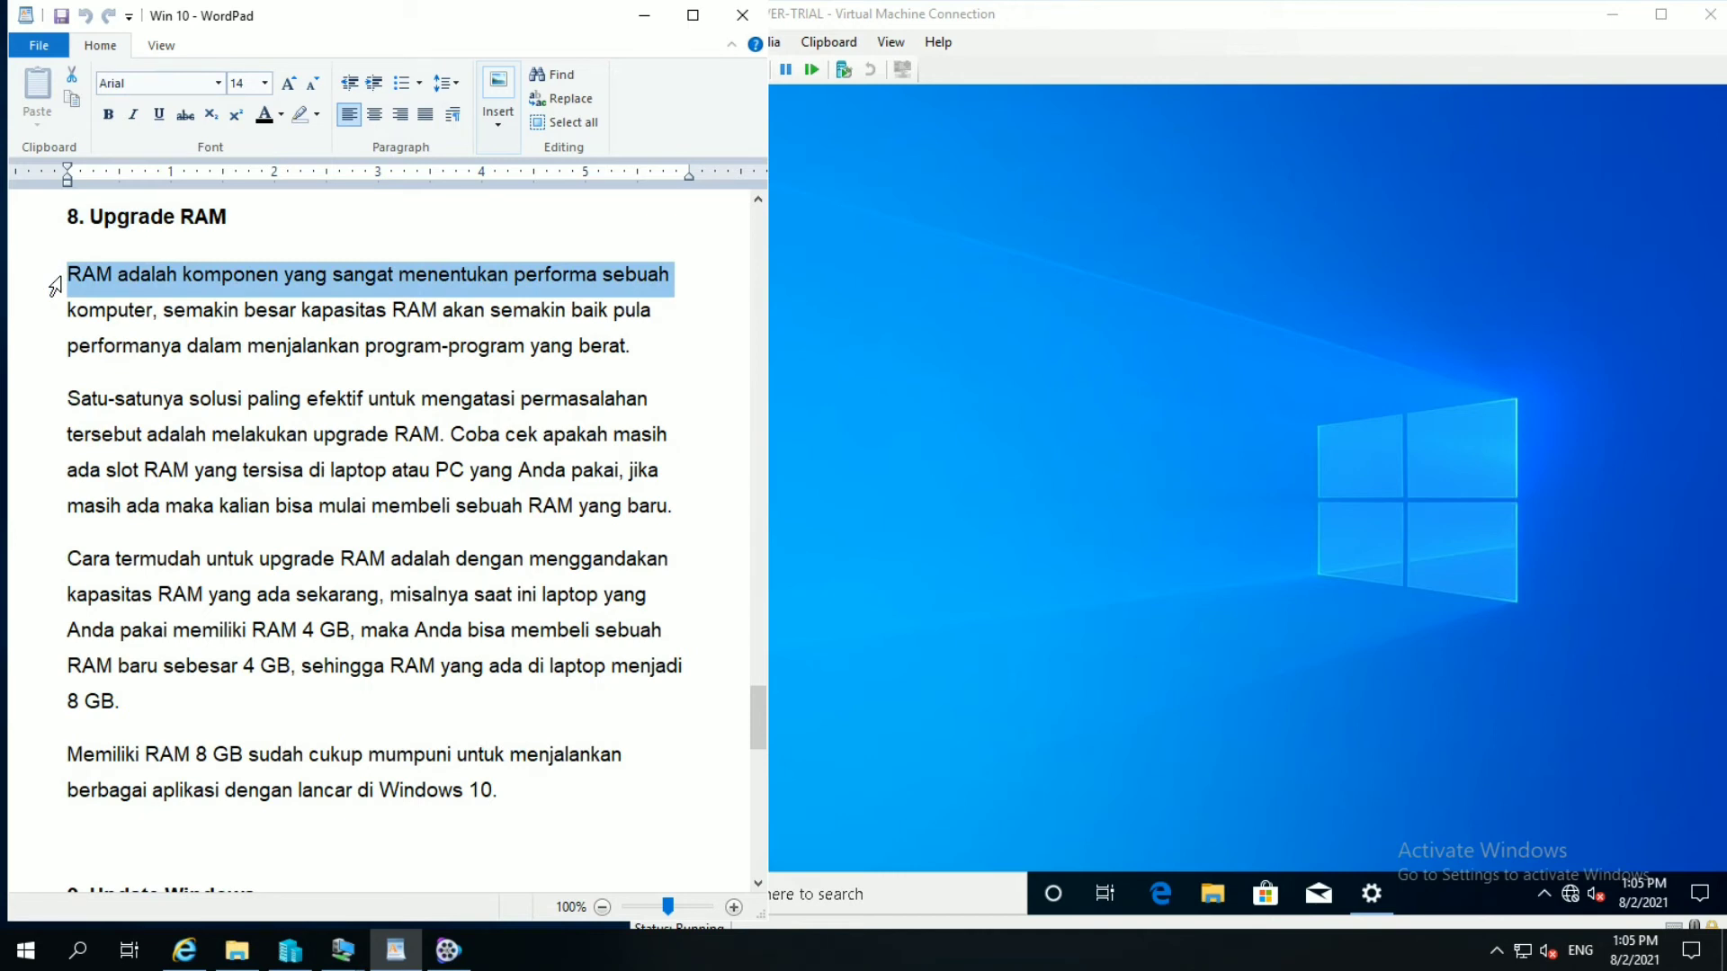
click(50, 321)
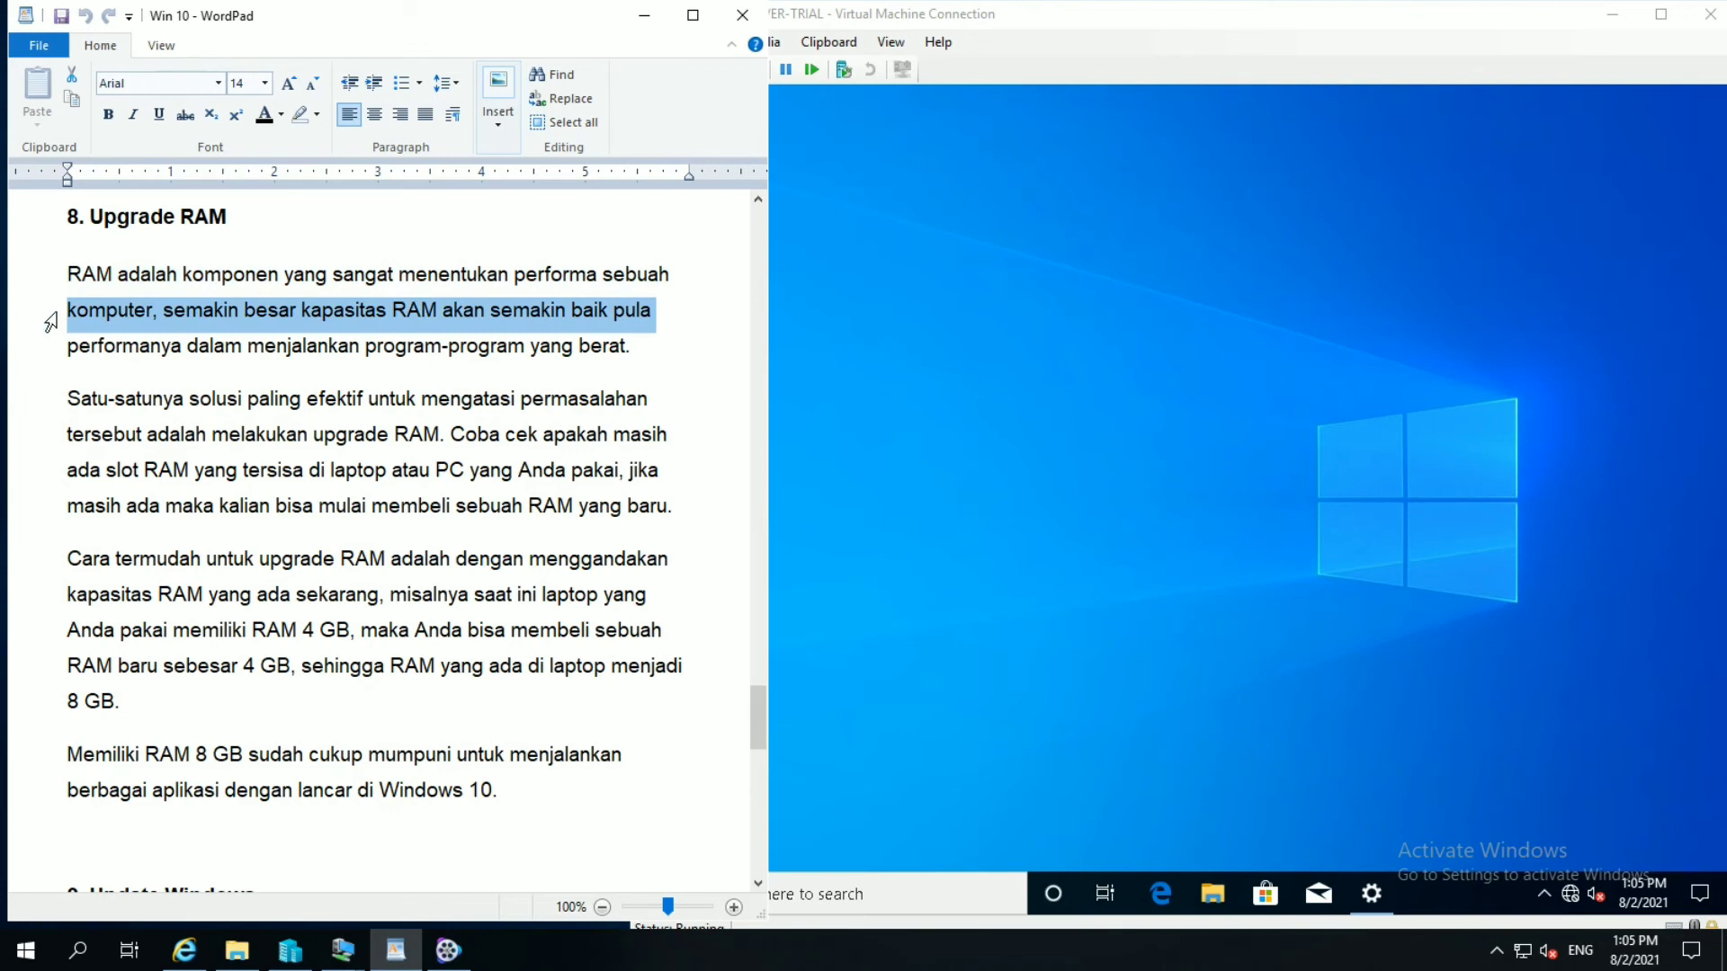
Step: Highlight line by line the Upgrade RAM paragraph about checking for a free RAM slot and buying new RAM
click(55, 408)
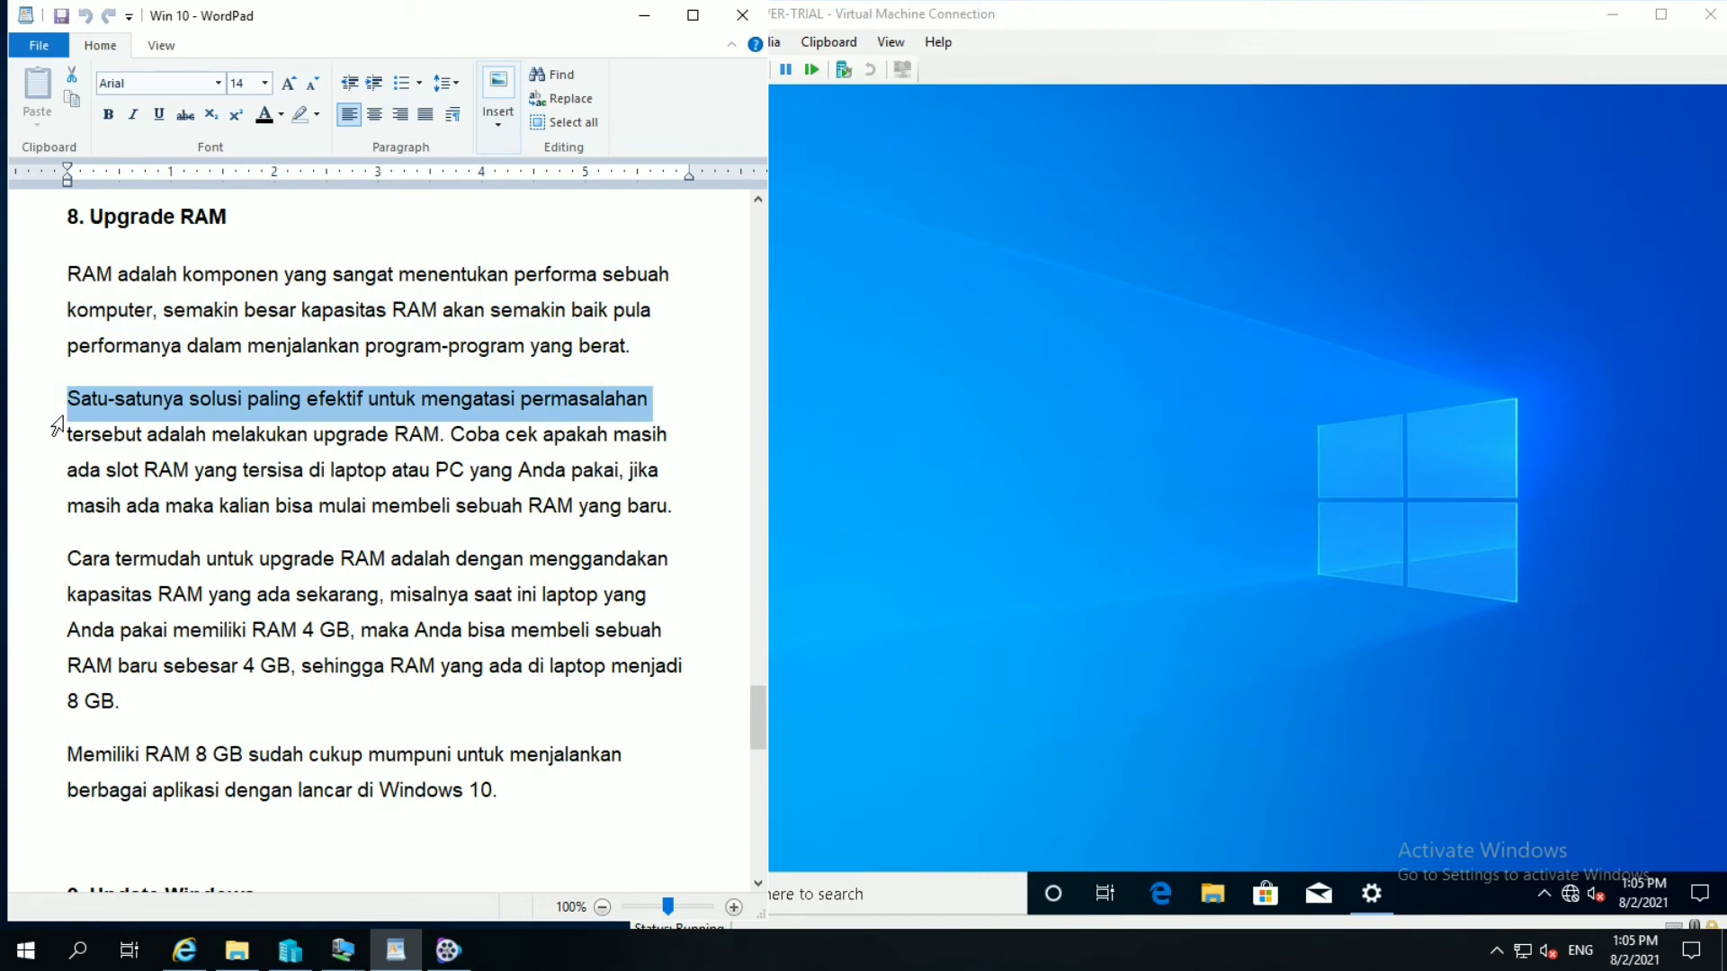
click(56, 442)
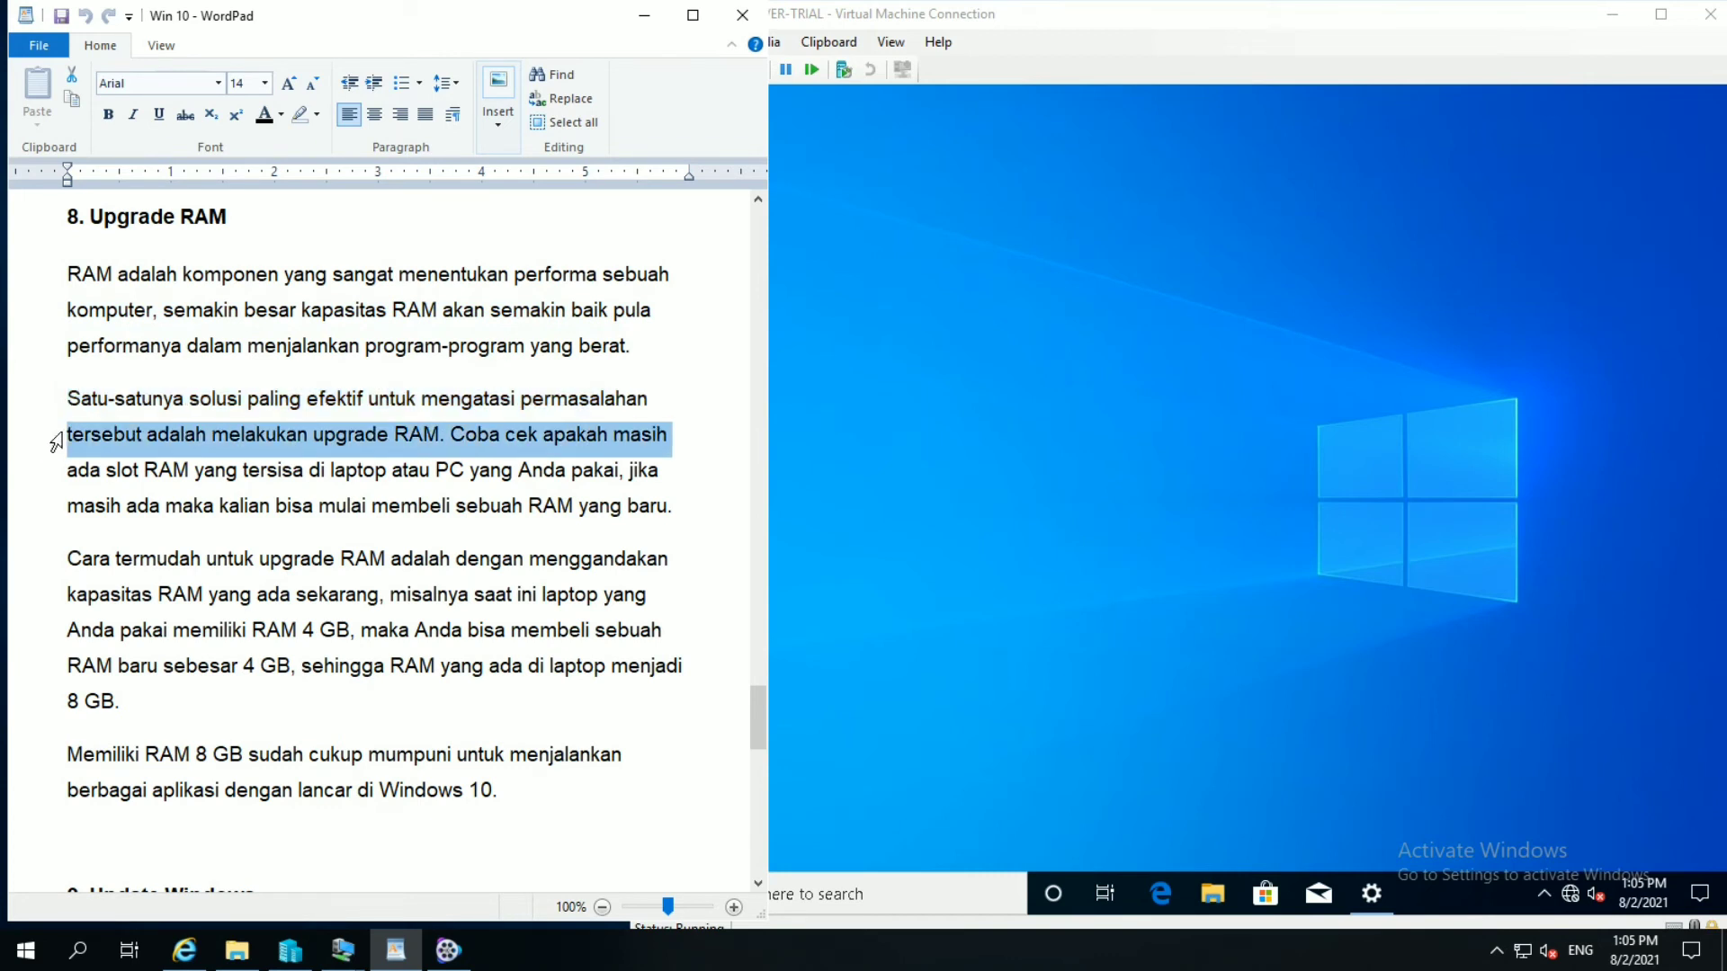
click(51, 477)
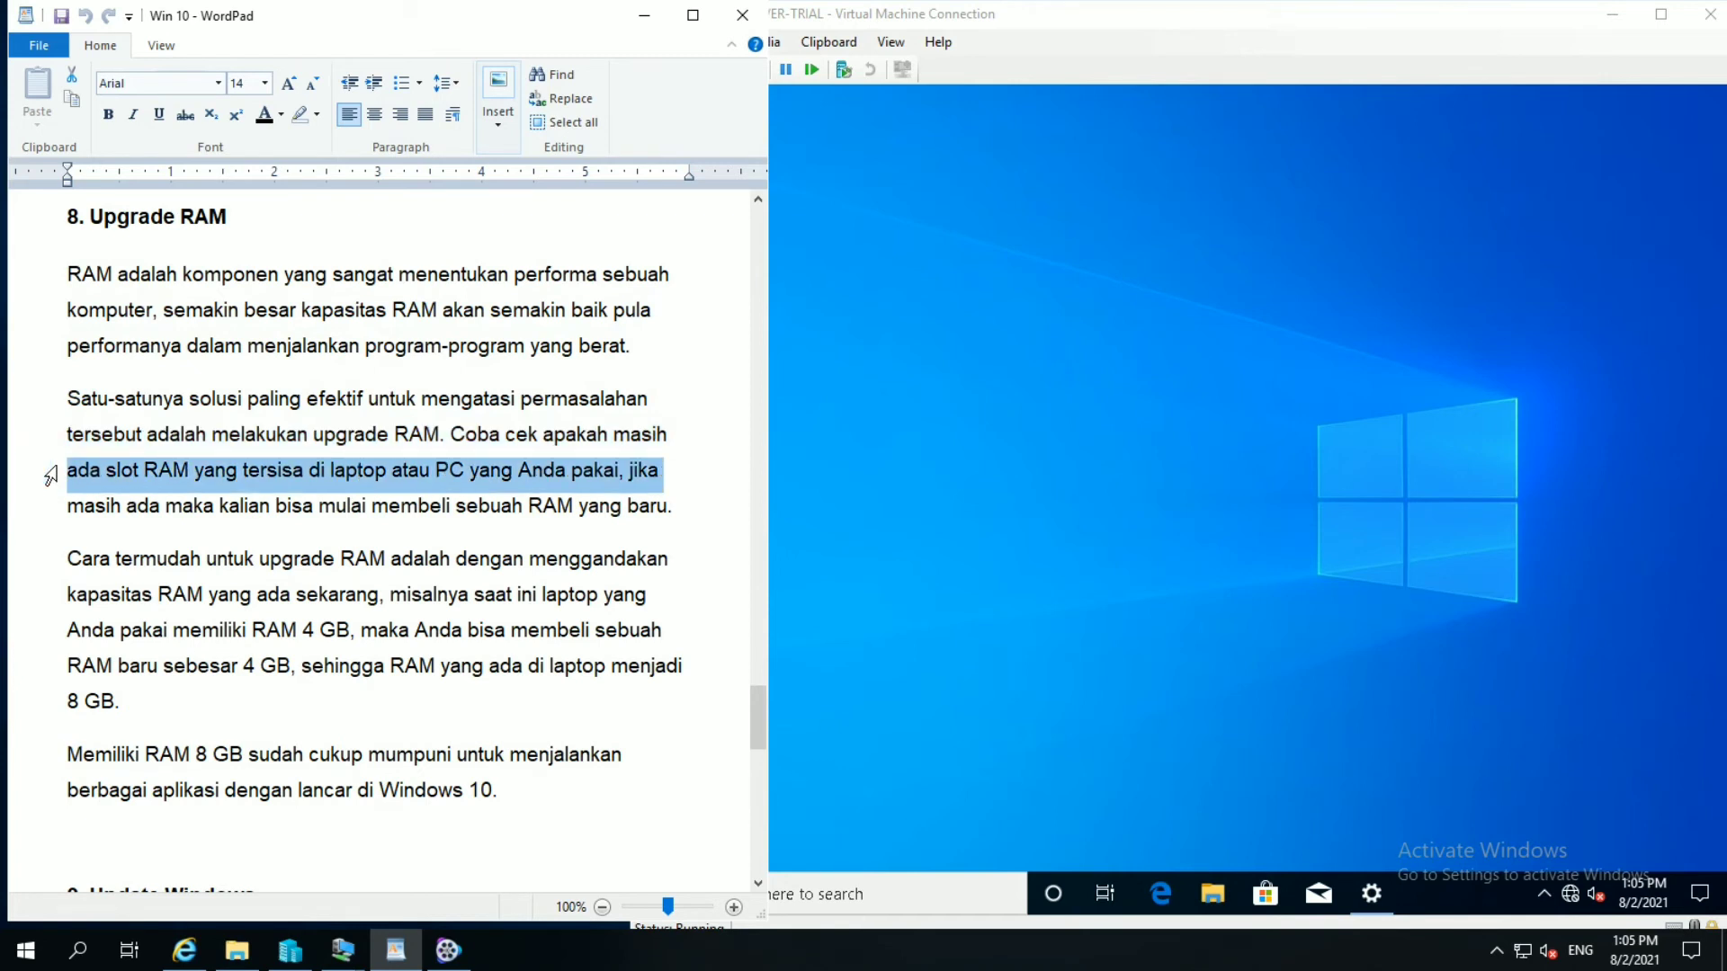
click(52, 510)
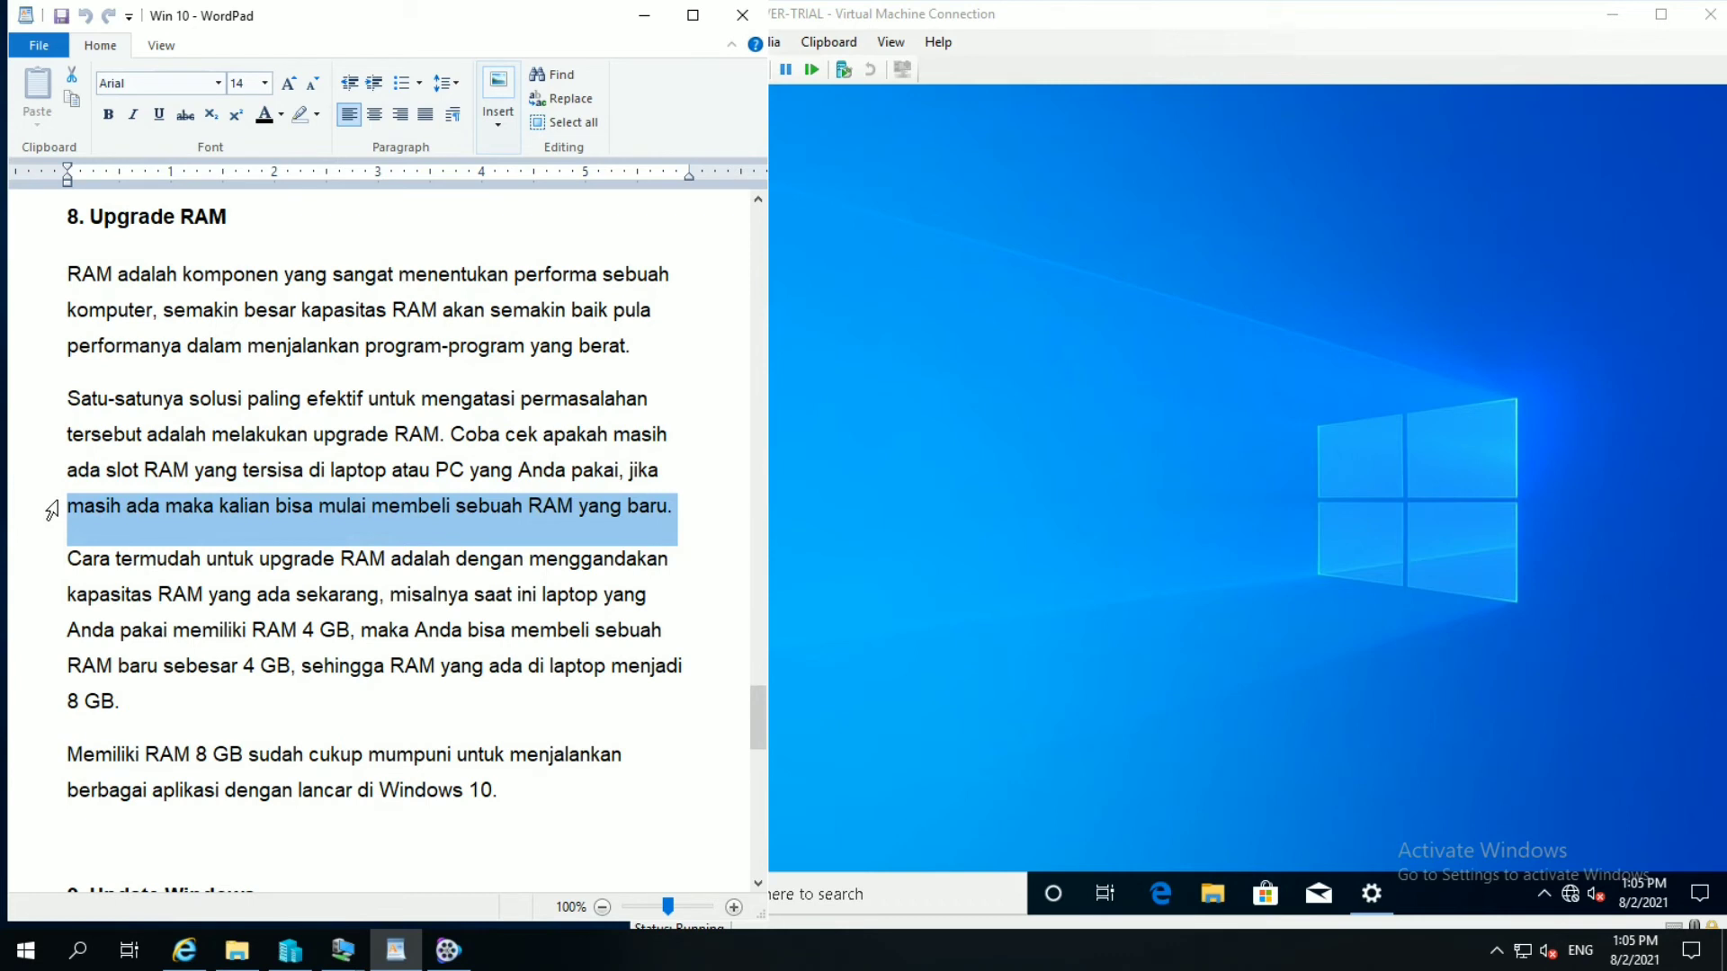
Step: Highlight line by line the last two Upgrade RAM paragraphs, about doubling the capacity and having 8 GB of RAM
click(55, 568)
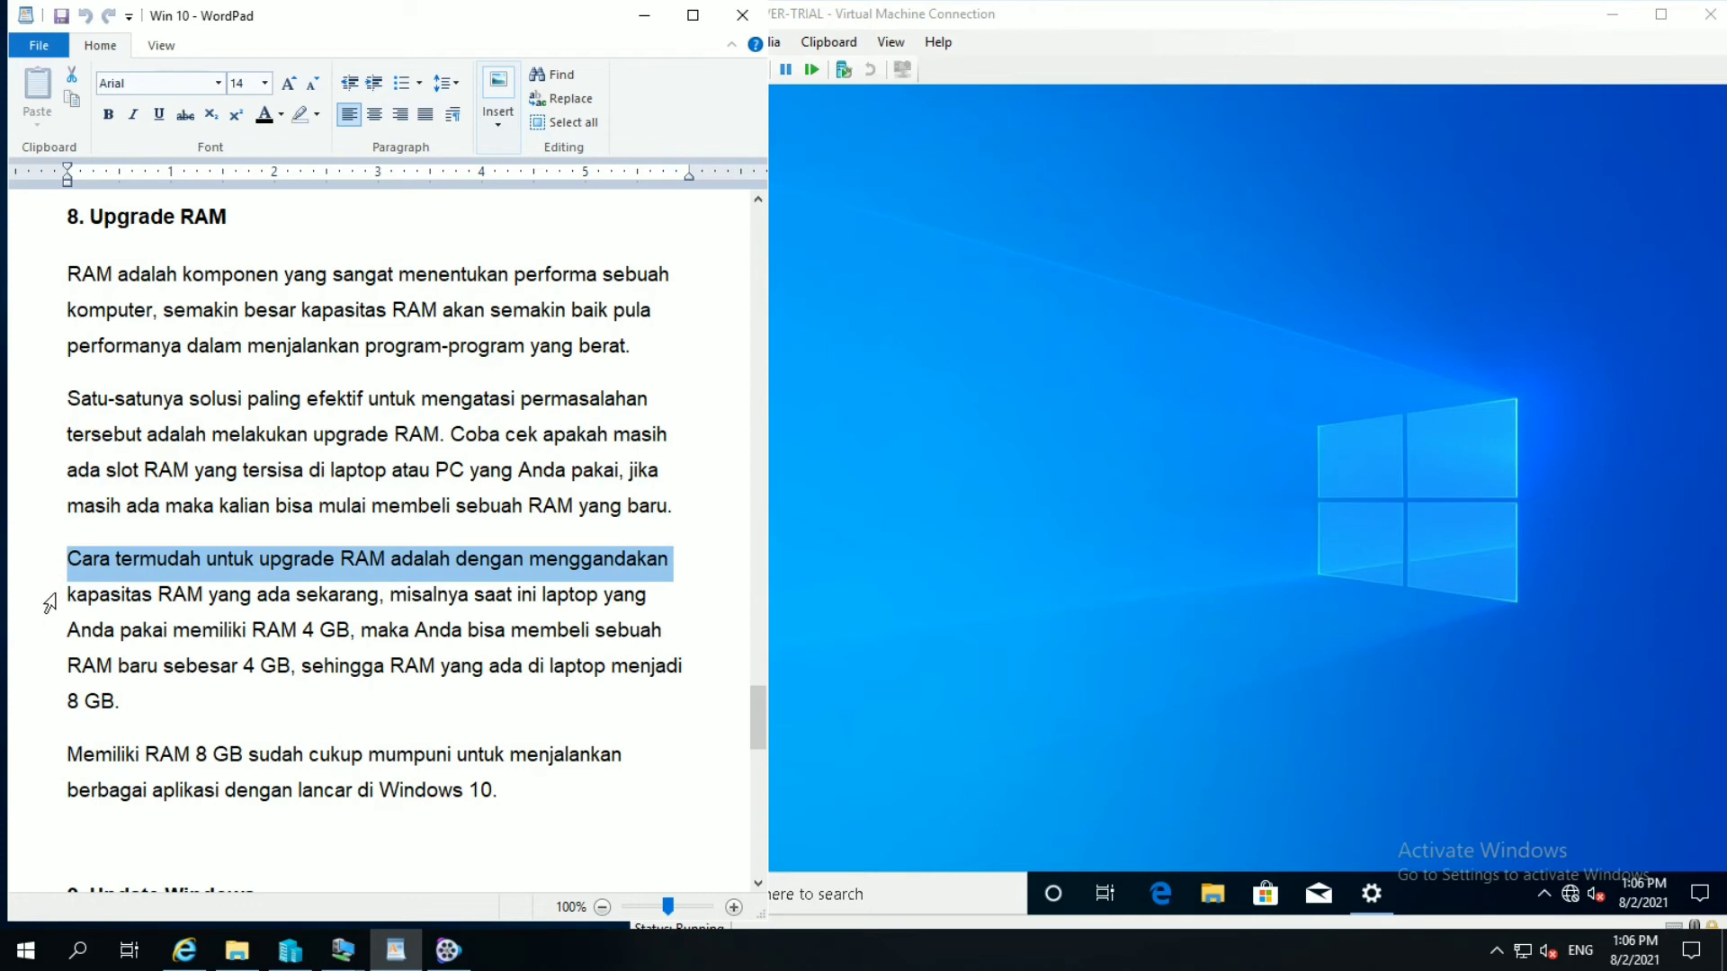
click(52, 601)
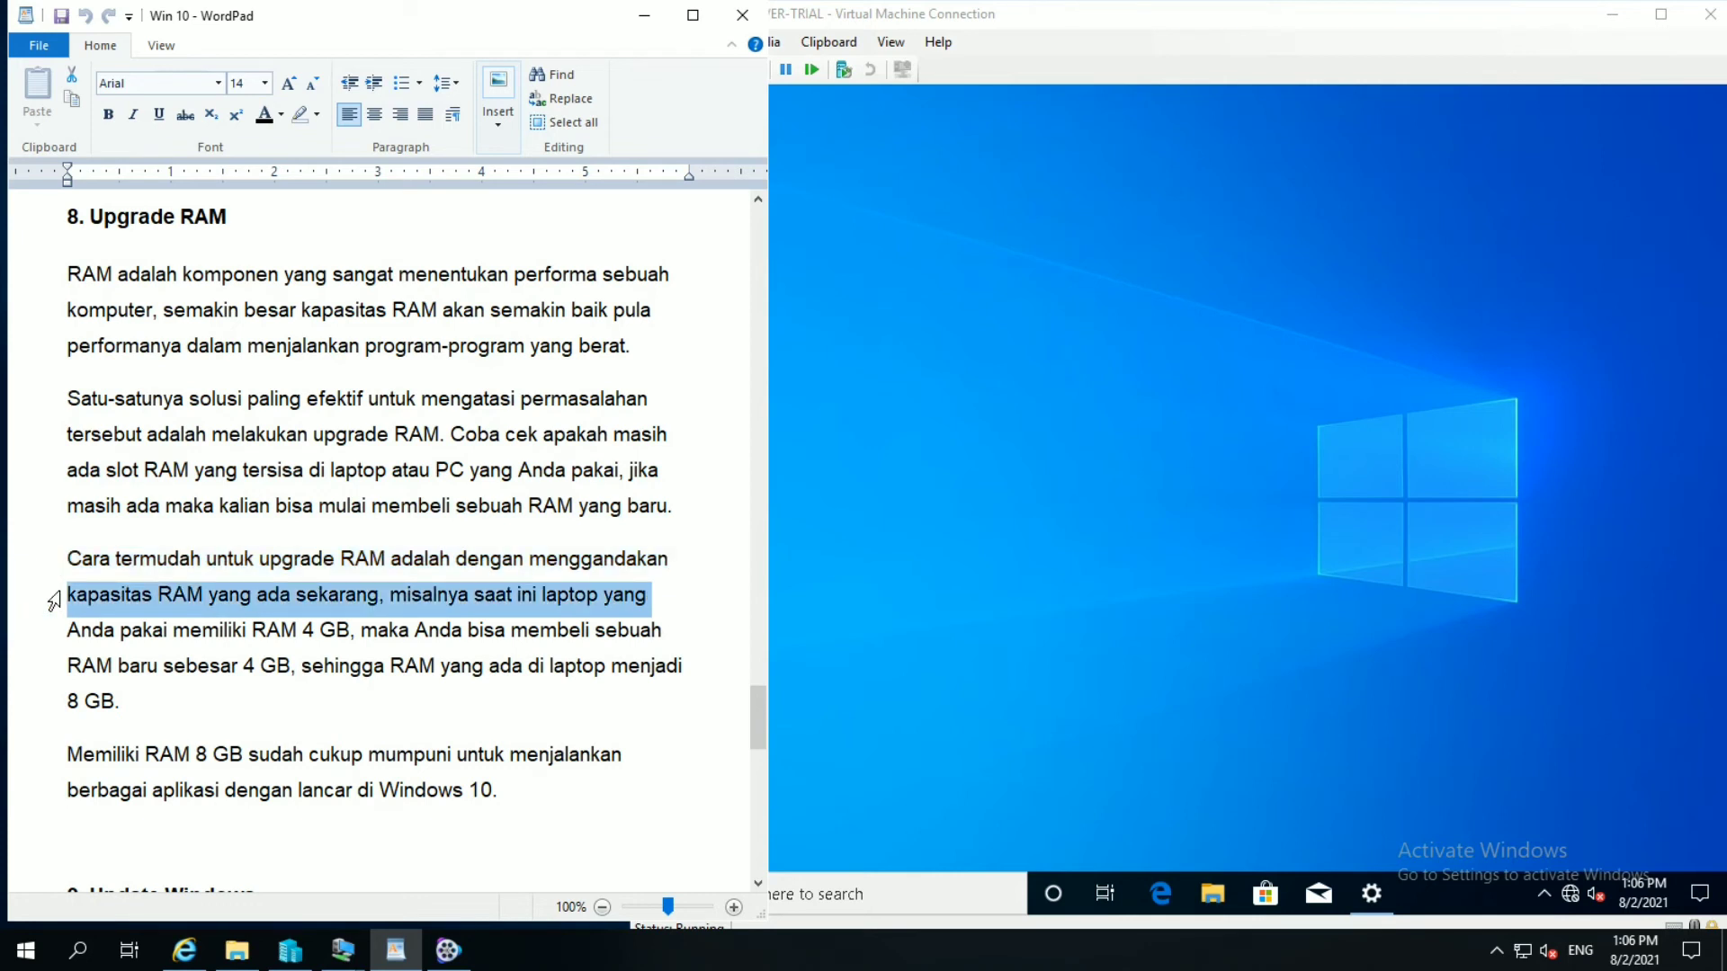
click(59, 640)
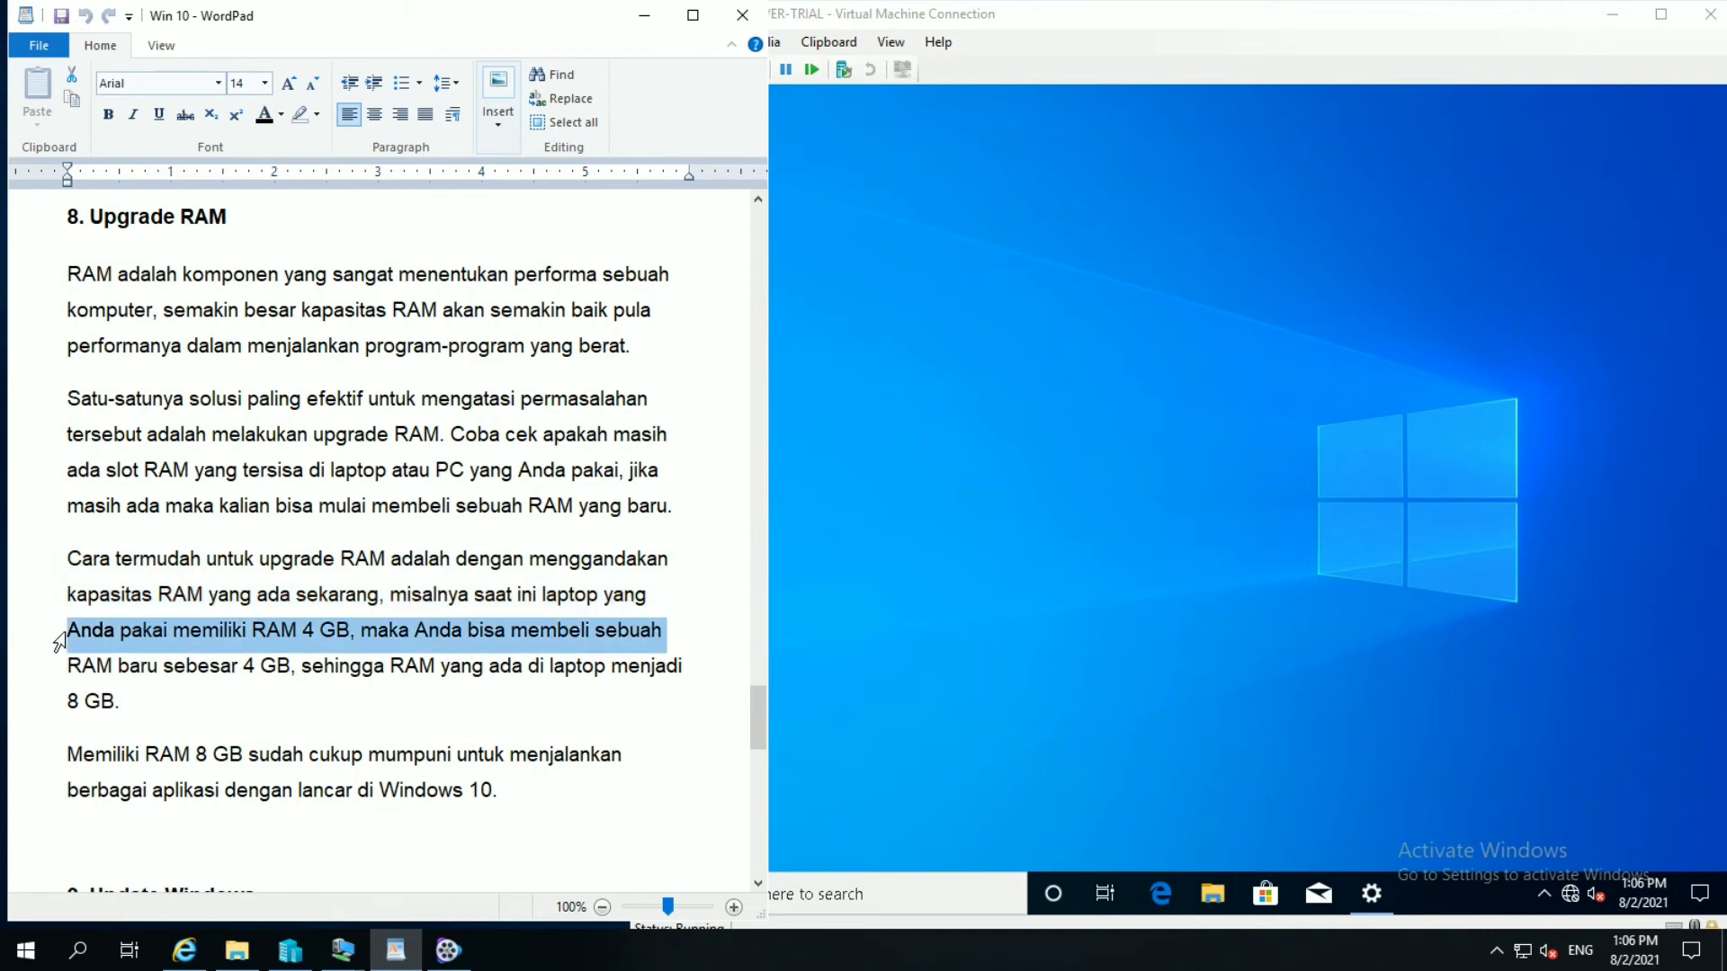
click(43, 676)
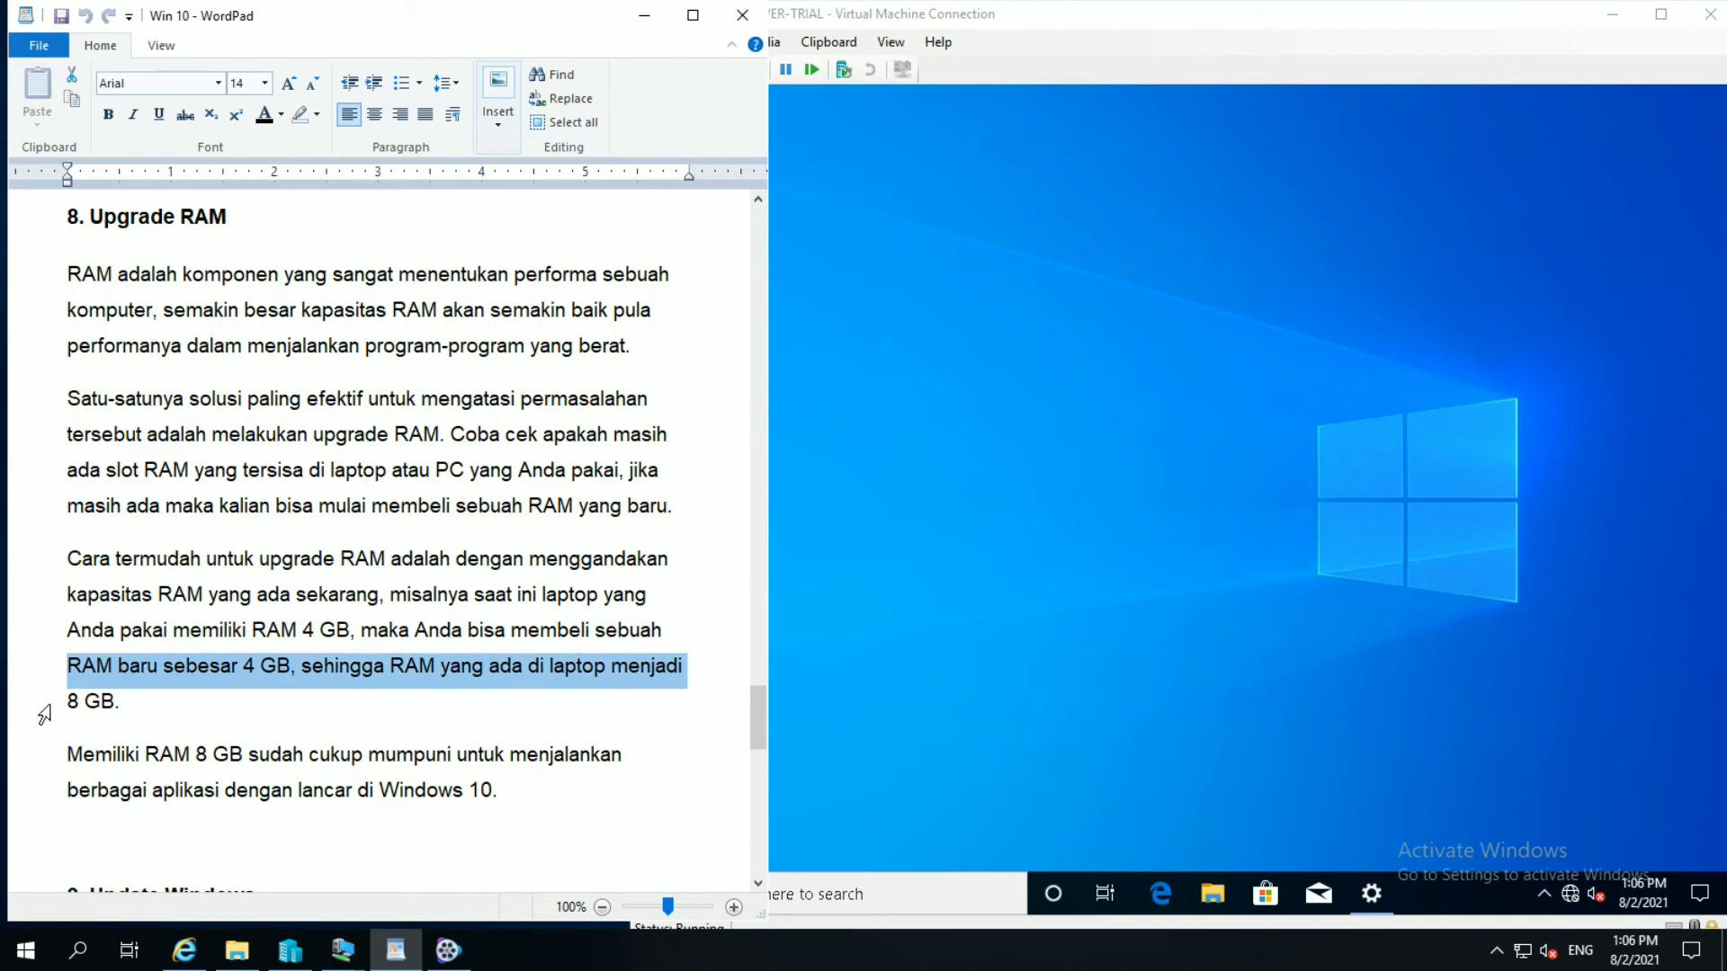
click(48, 711)
click(54, 757)
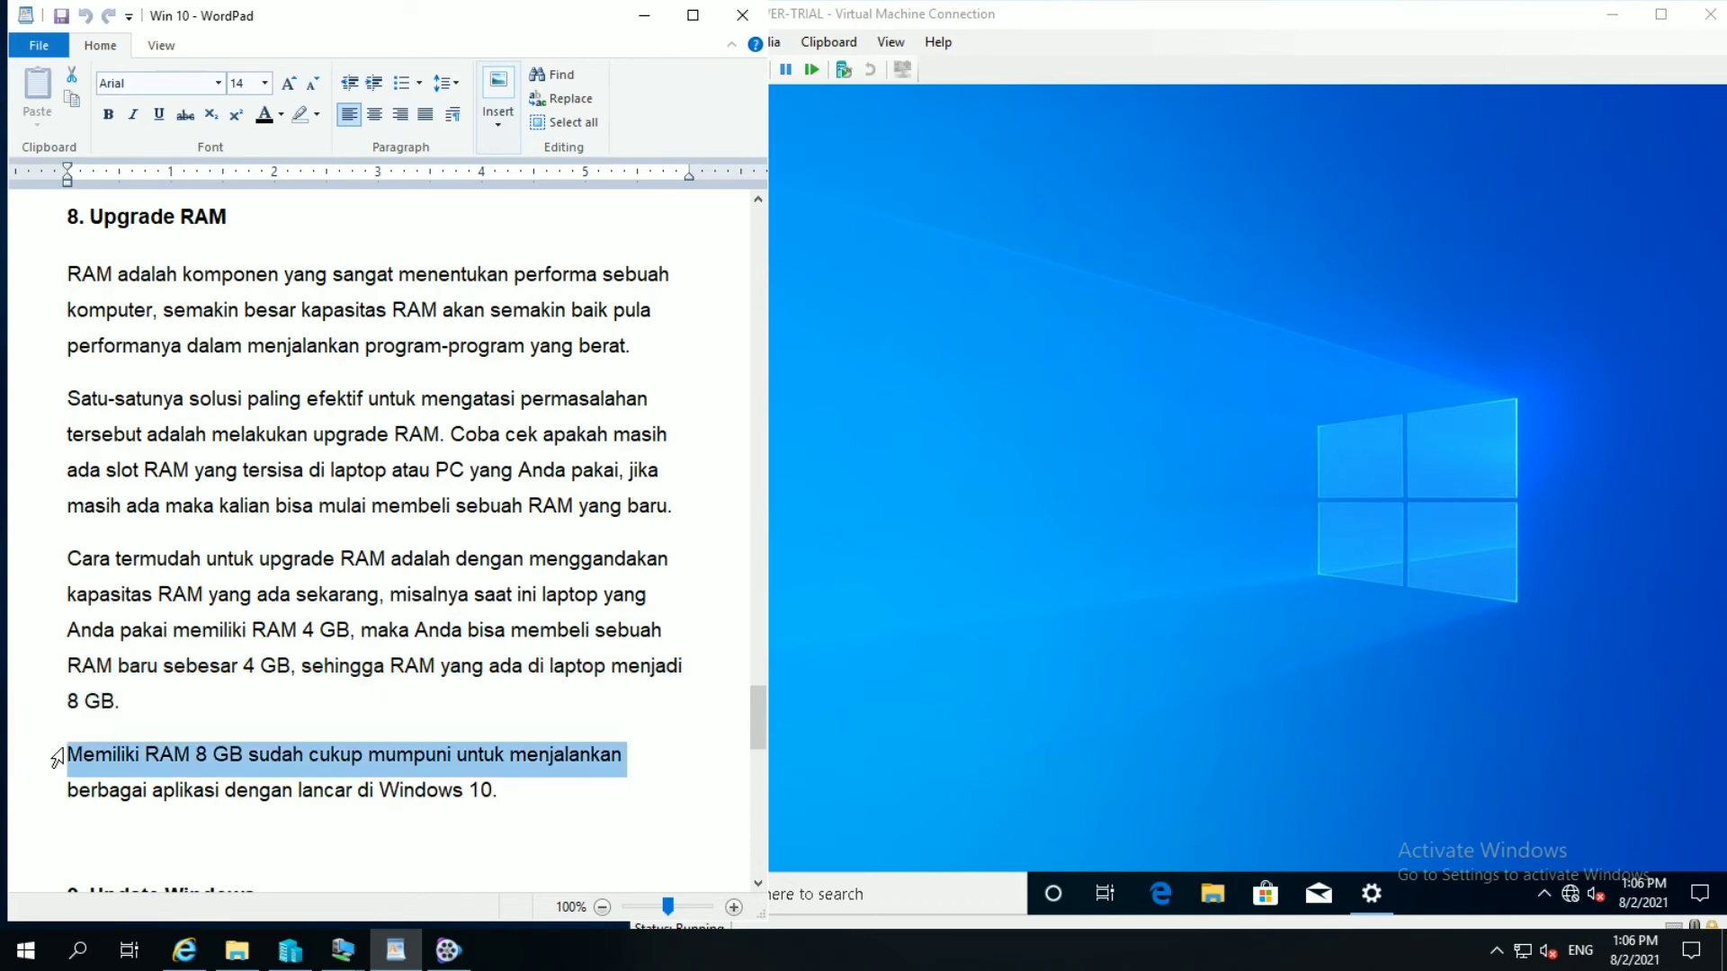
click(54, 805)
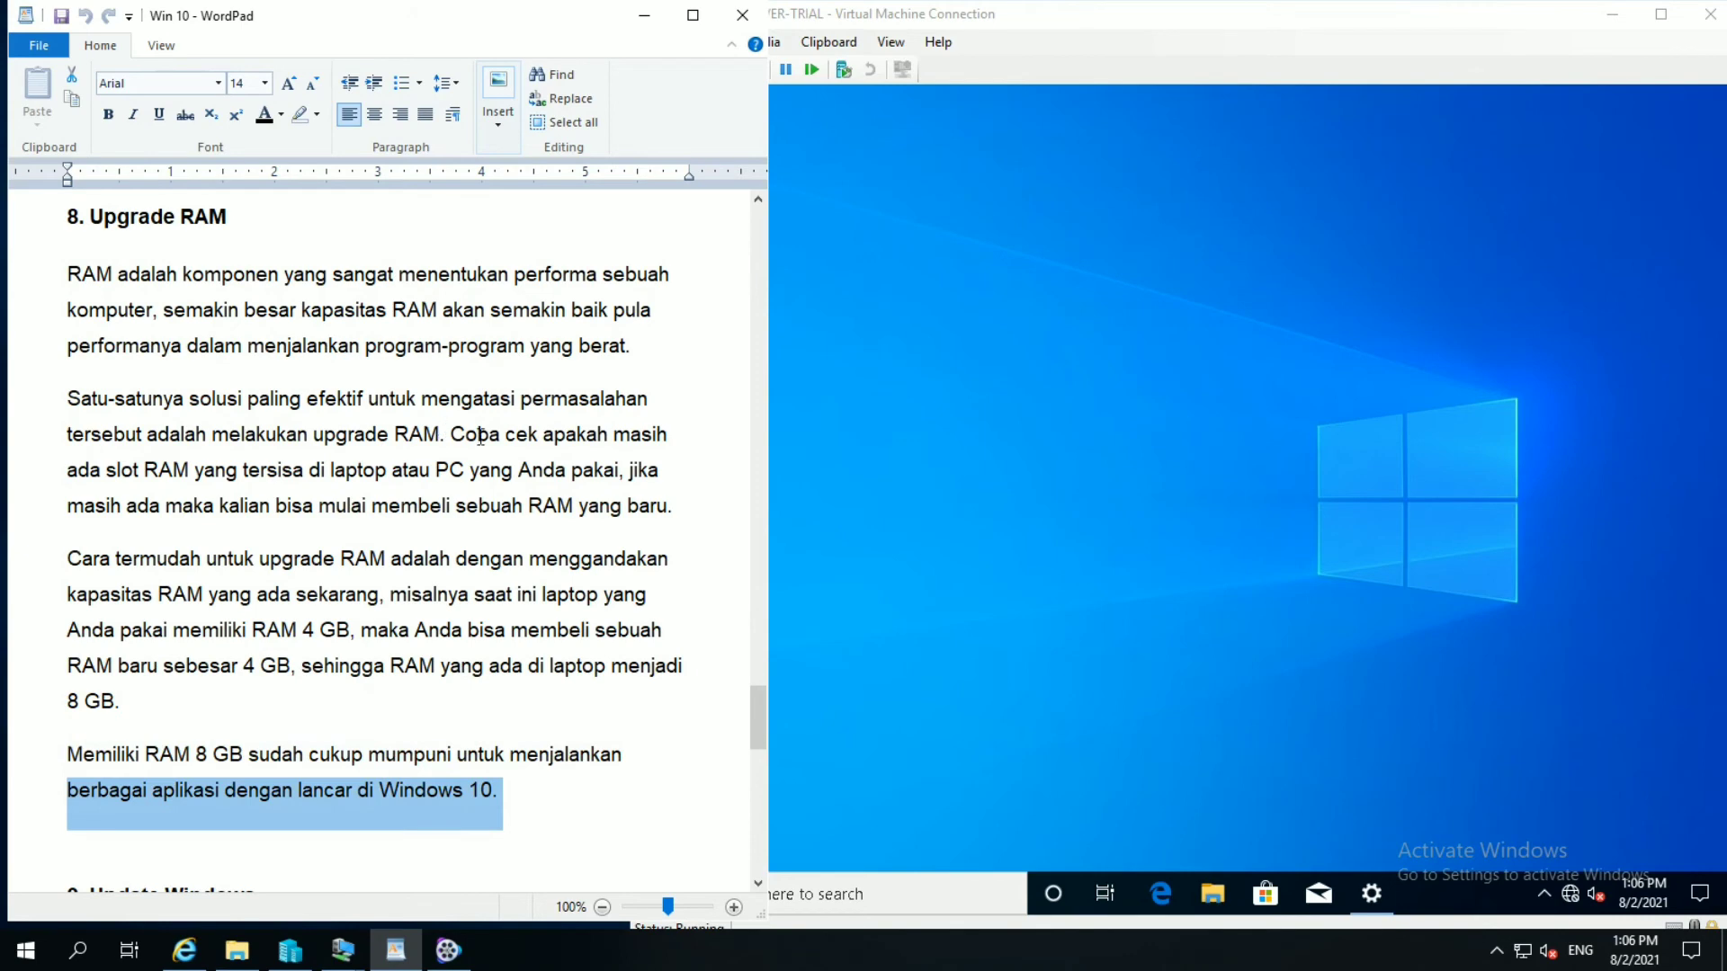
Step: Go to the notes' 9. Update Windows section and highlight its heading and the first line of its text
scroll(483, 442, down, 1)
scroll(483, 441, down, 3)
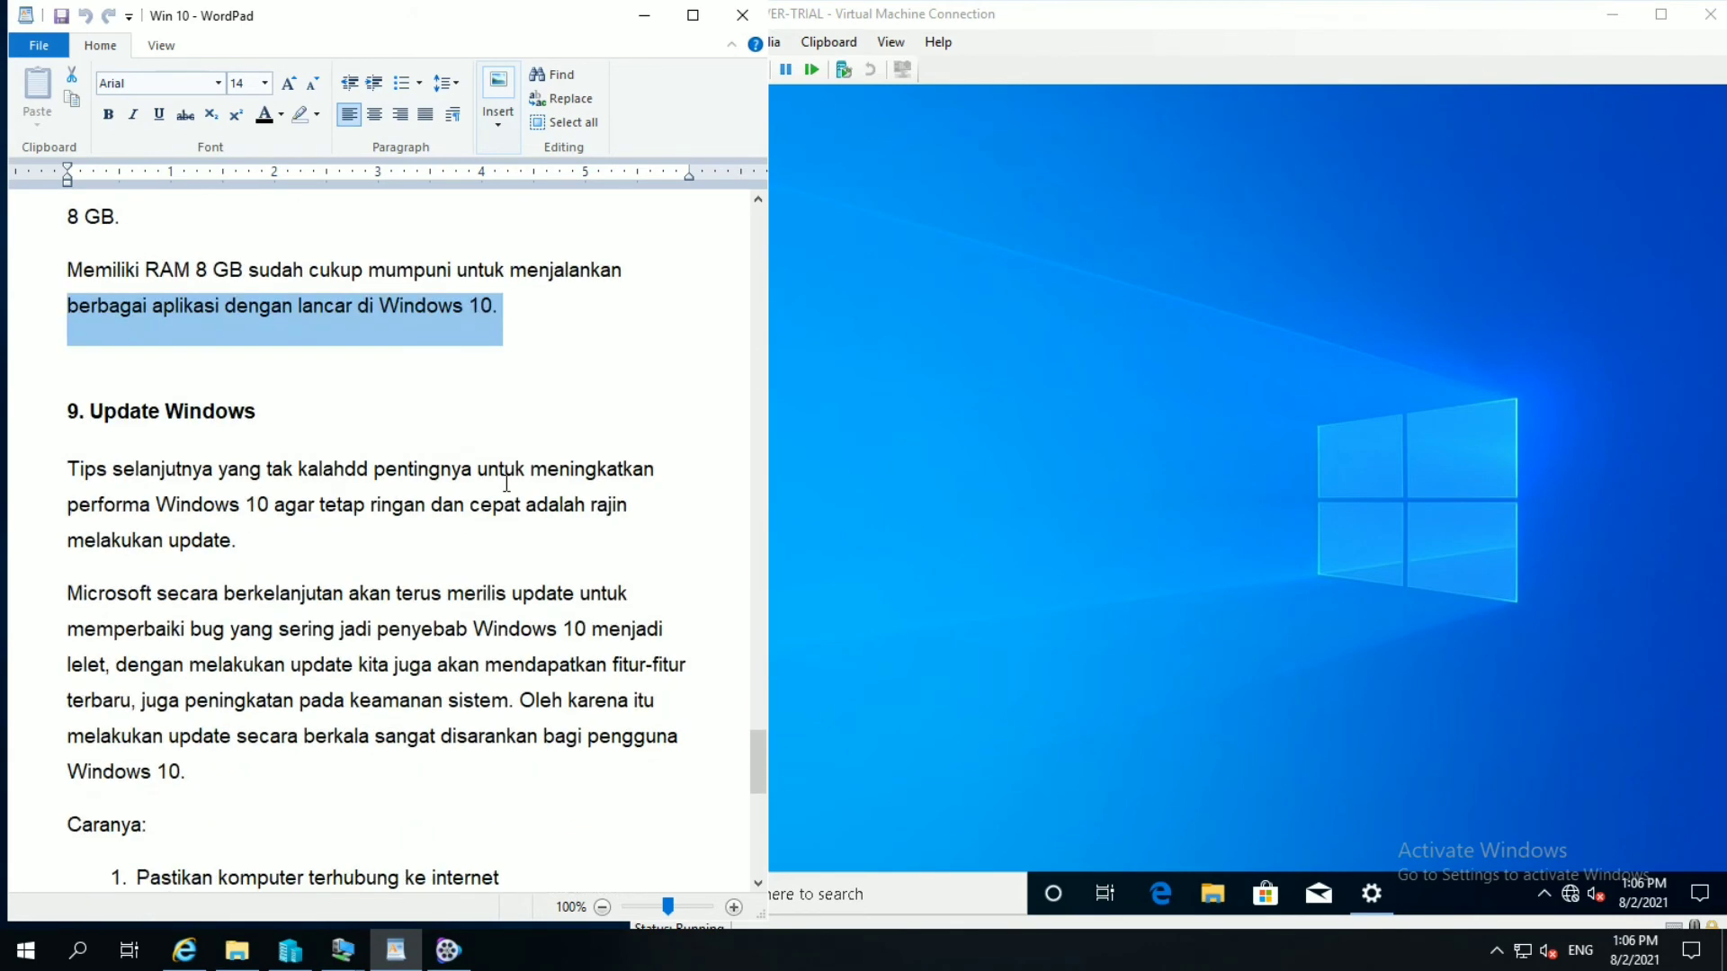
click(758, 884)
click(758, 885)
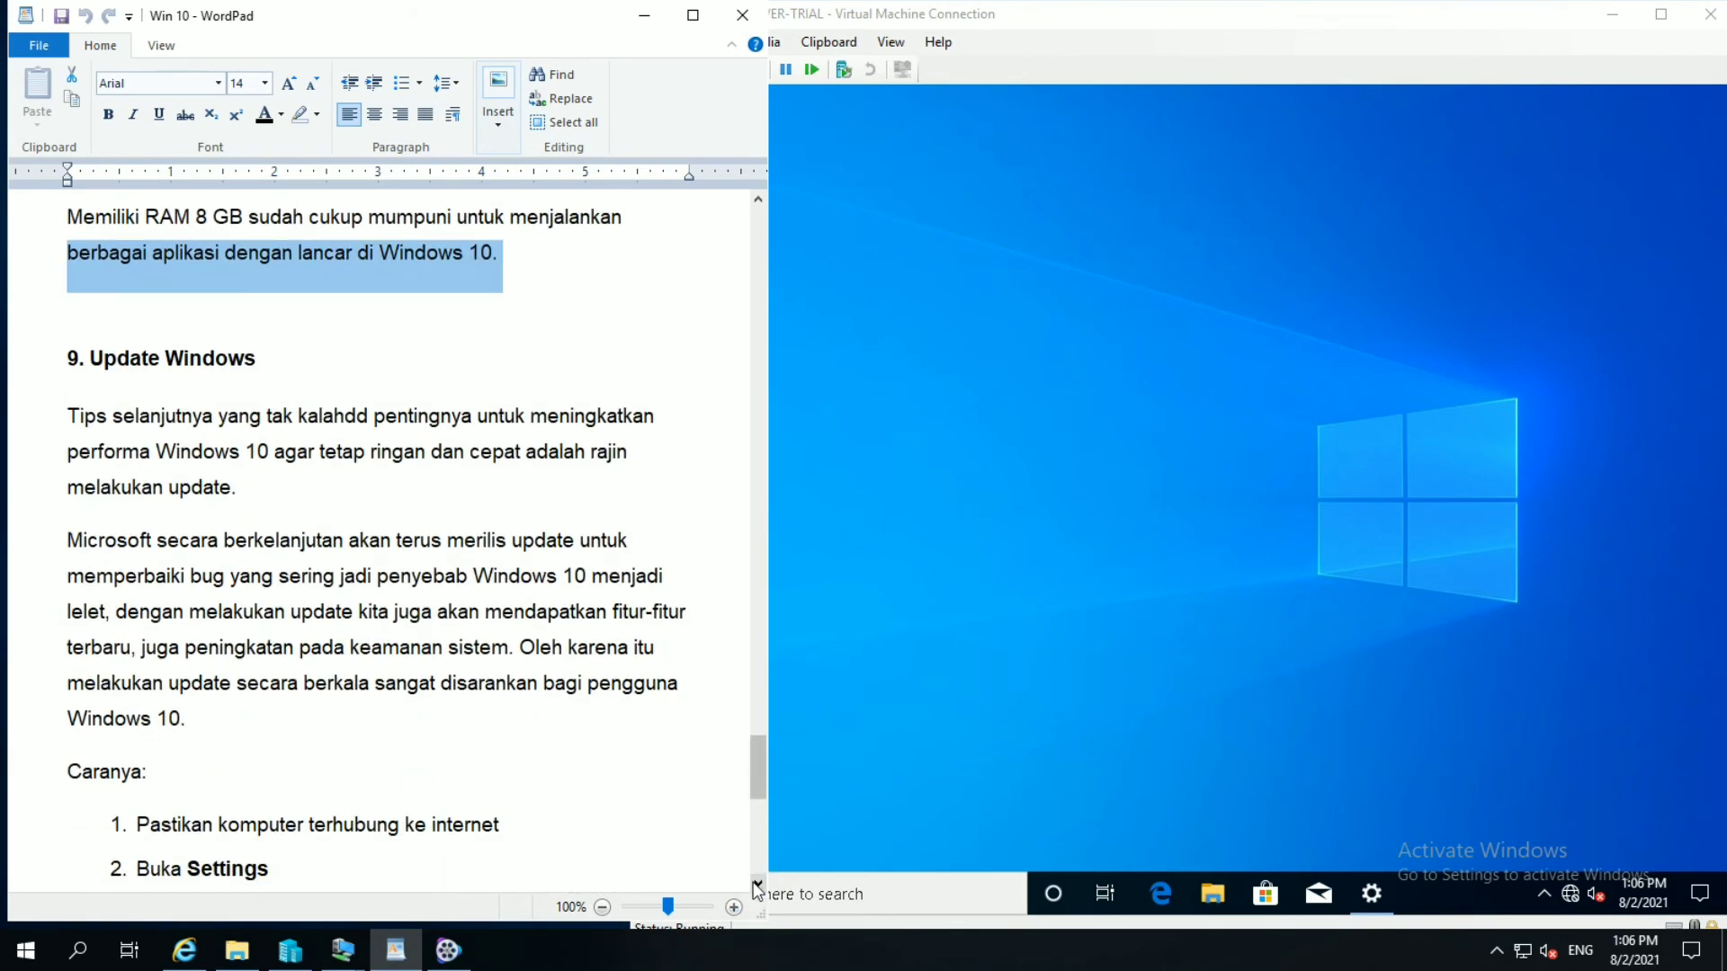
click(758, 884)
click(758, 885)
click(53, 284)
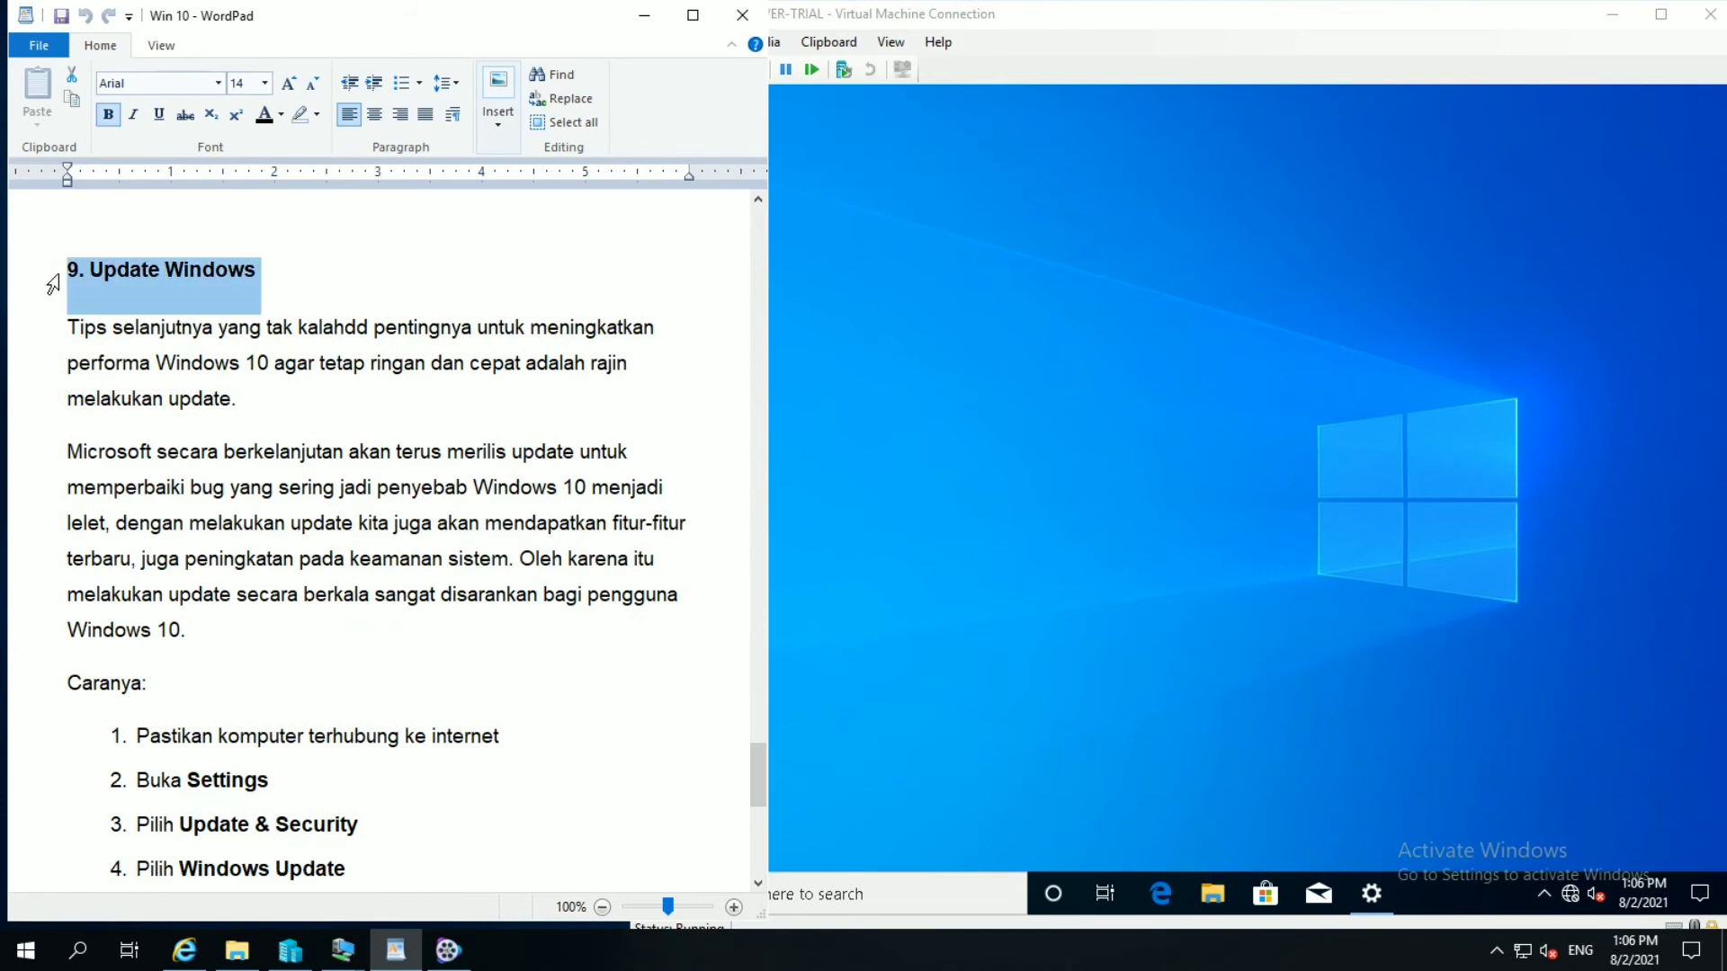
click(54, 329)
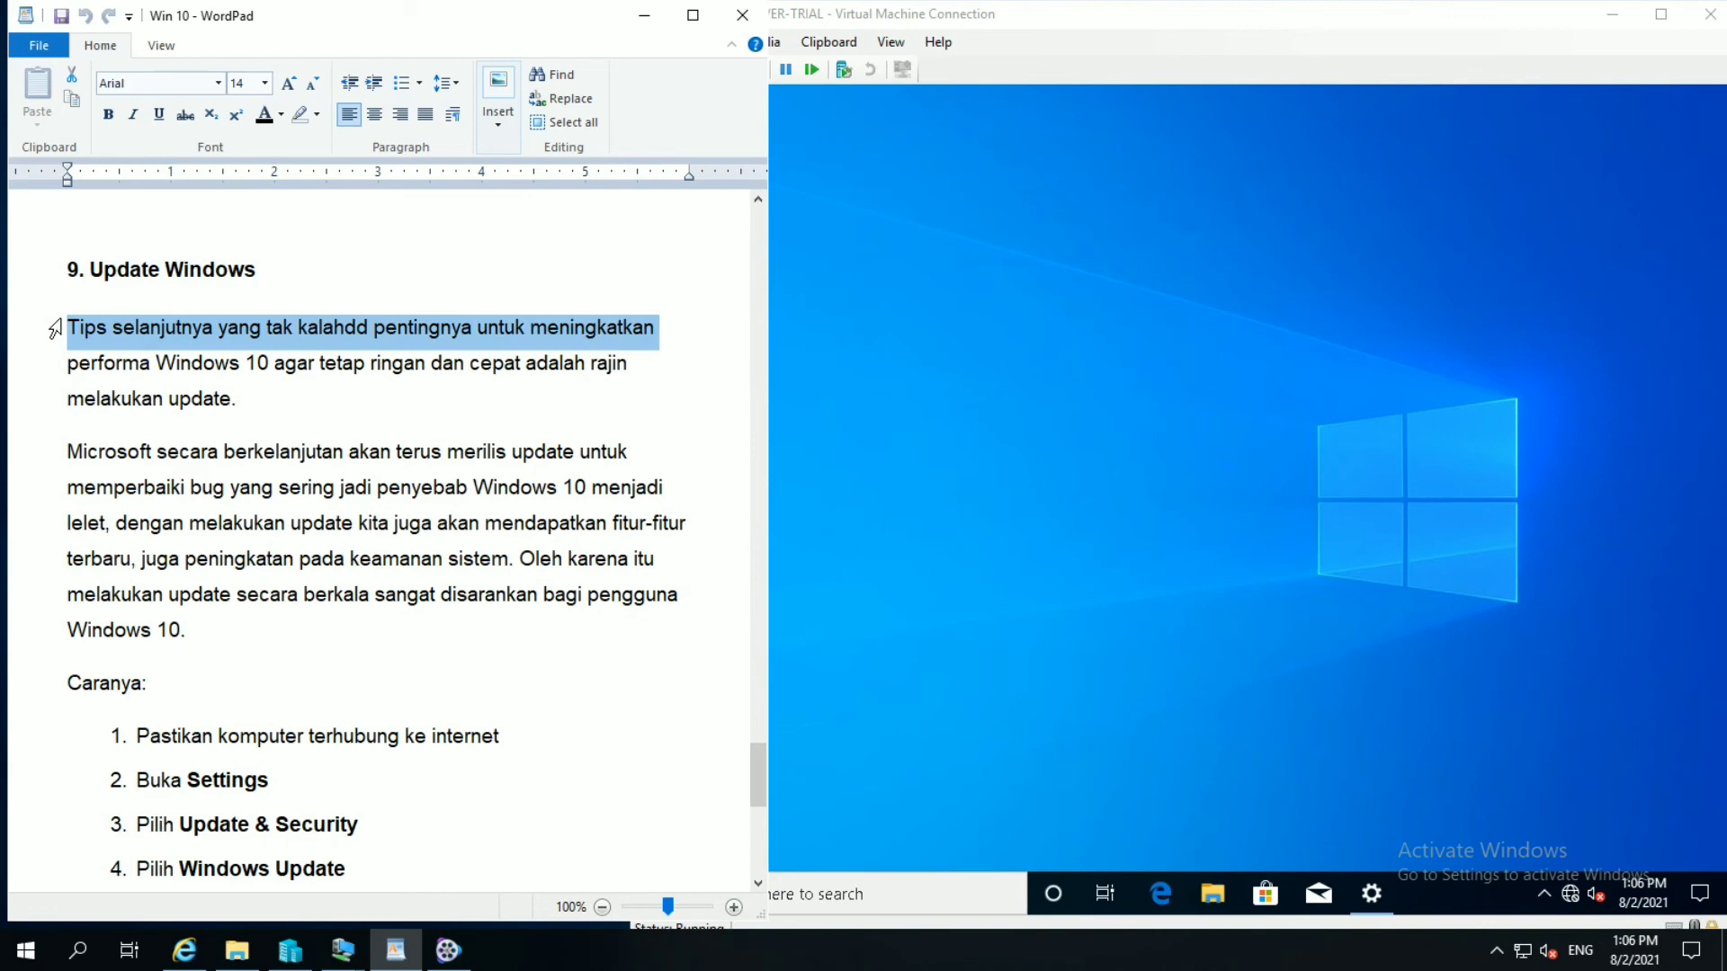
Step: Correct the typo "kalahdd" to "kalah" in the first line of the Update Windows section
click(374, 333)
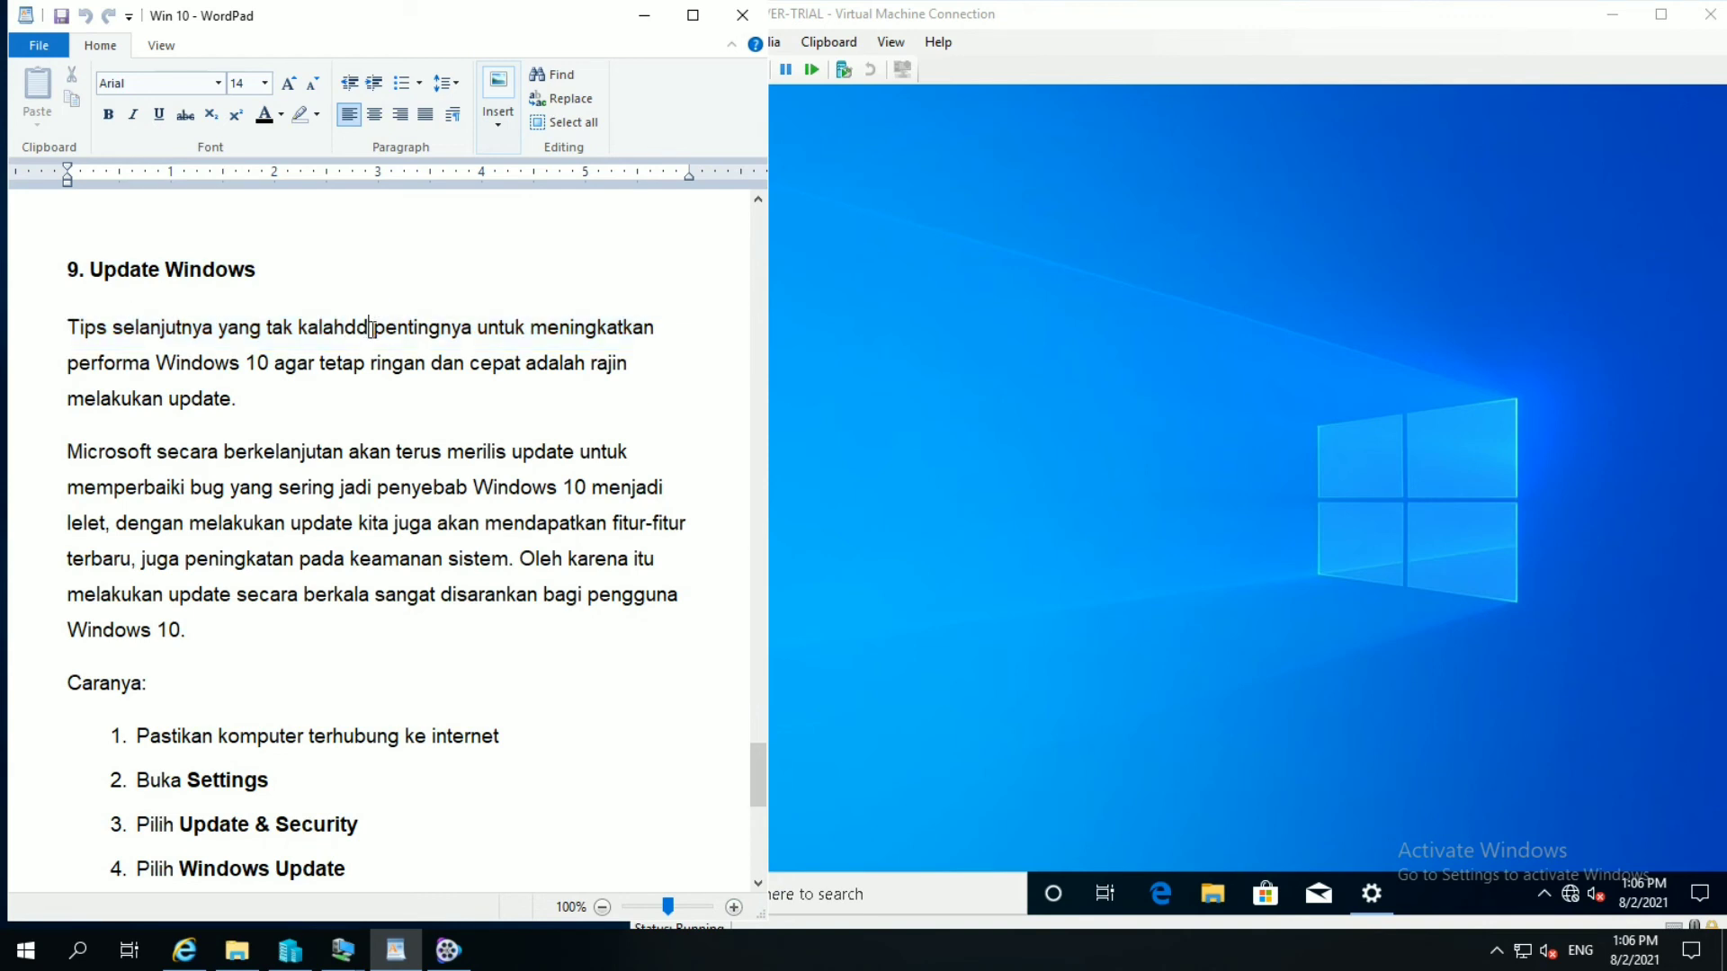
key(BackSpace)
key(BackSpace)
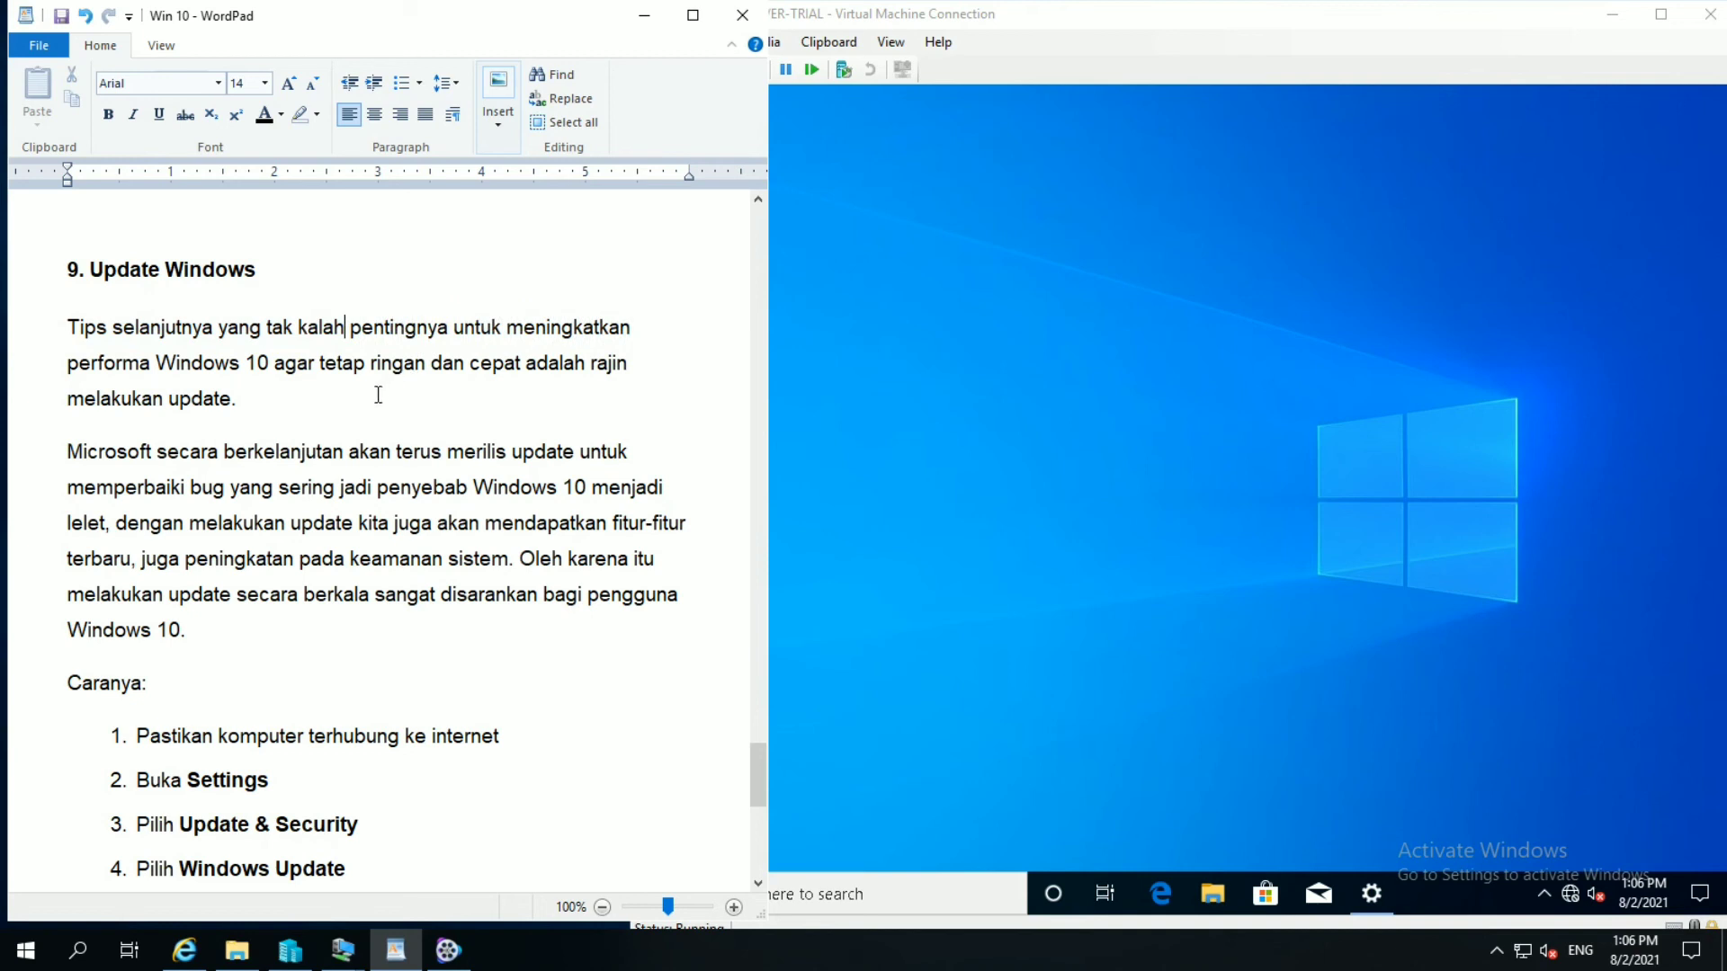
Step: Highlight line by line the rest of the Update Windows introduction, the Microsoft paragraph about regular updates, and the "Caranya:" line
click(50, 374)
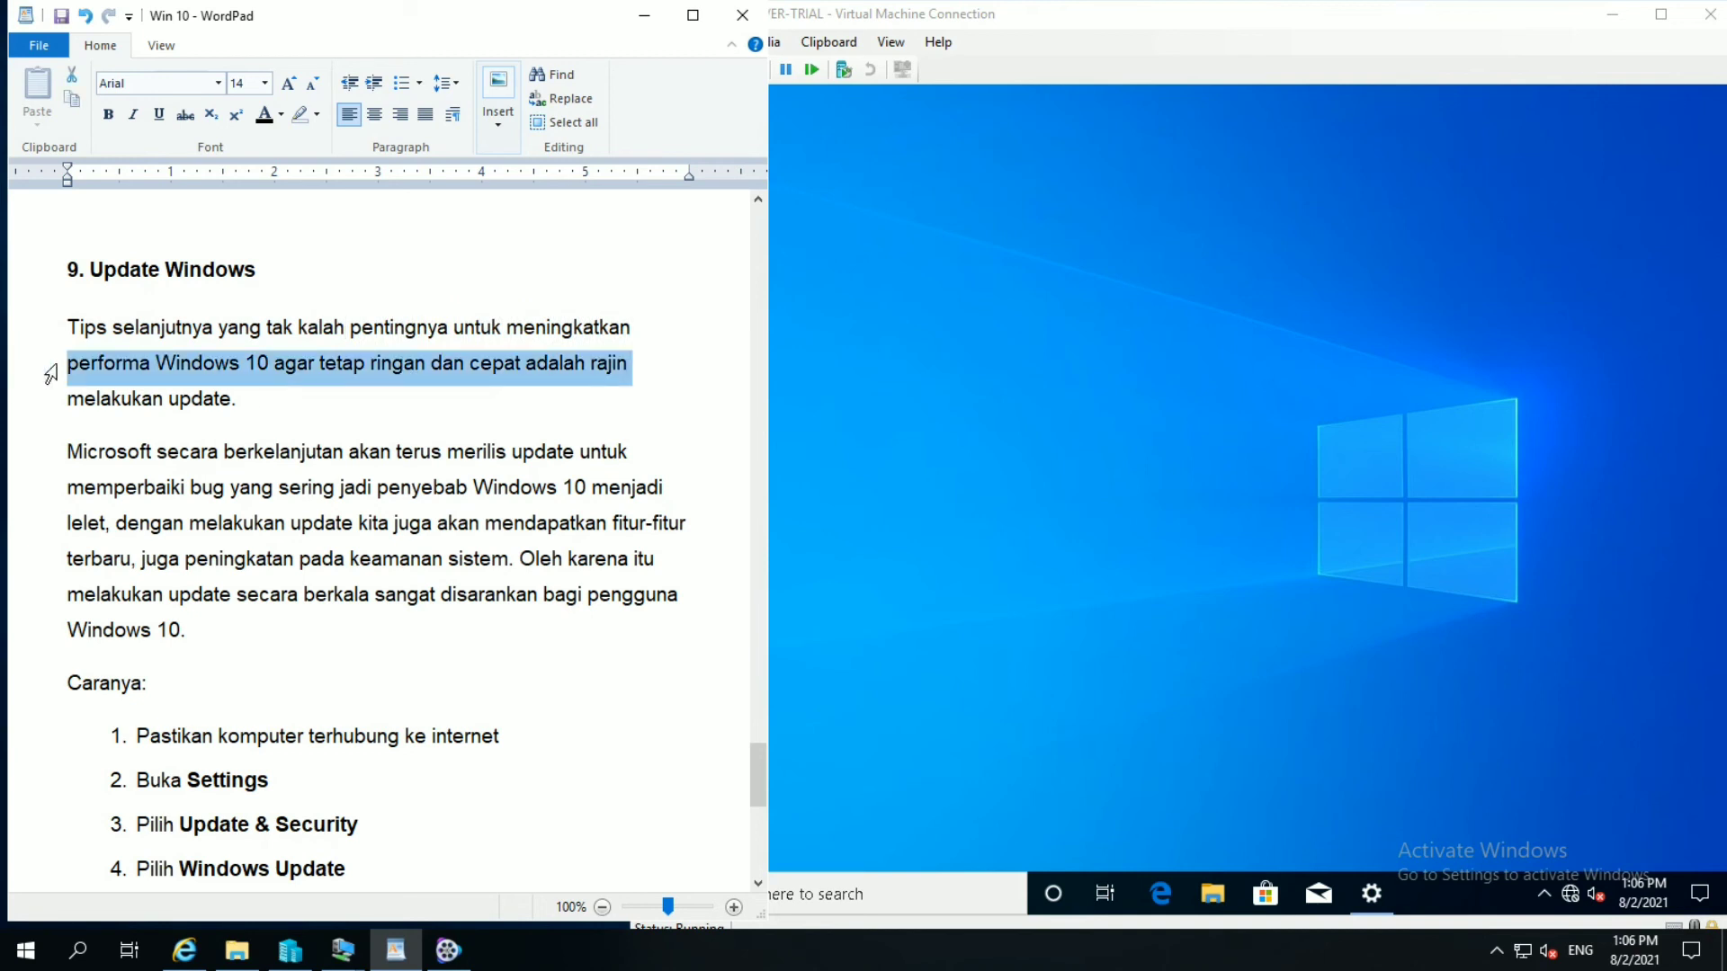
click(51, 398)
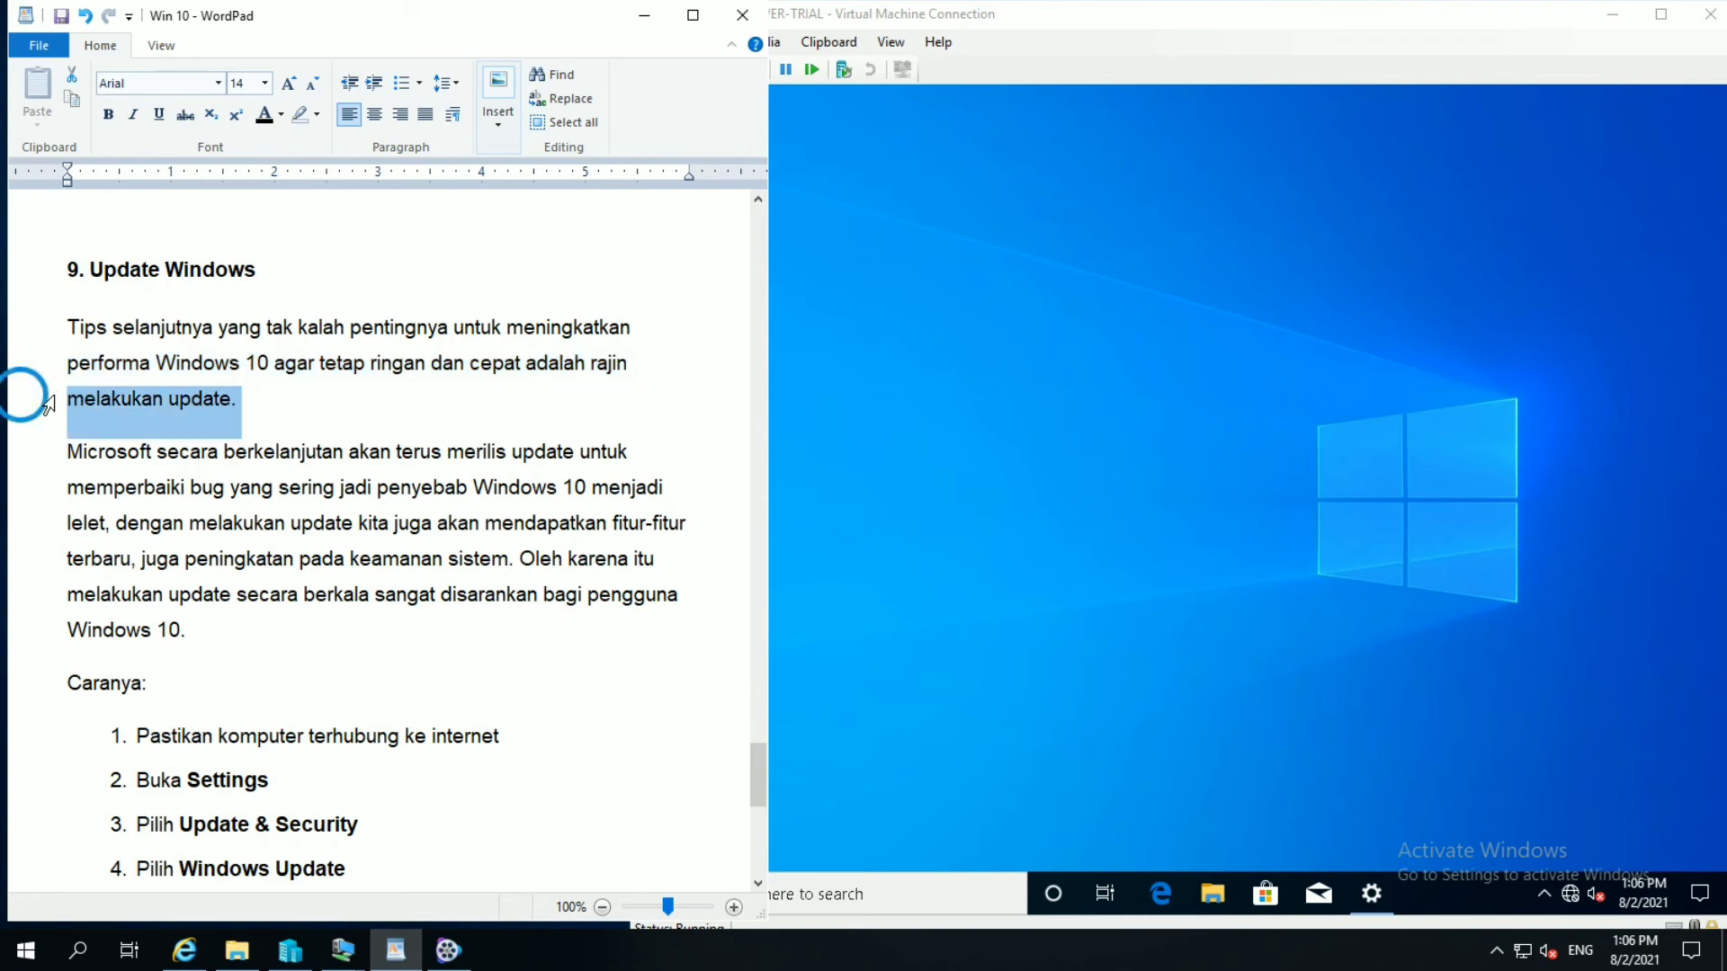
click(56, 459)
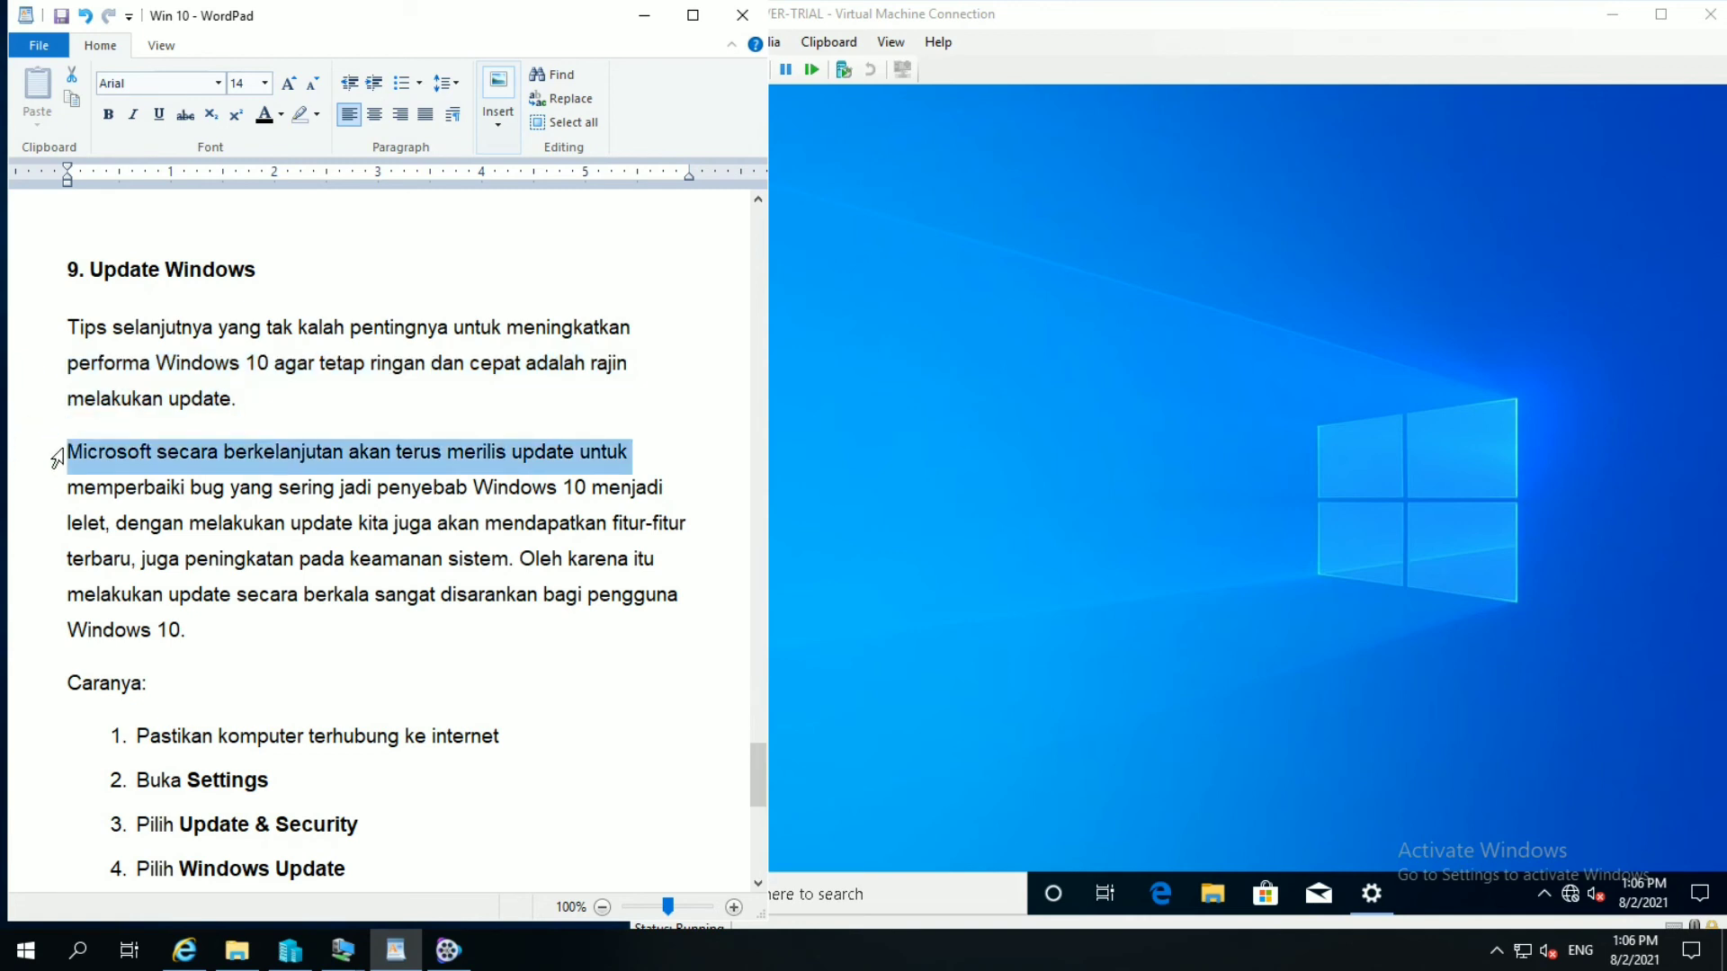
click(50, 506)
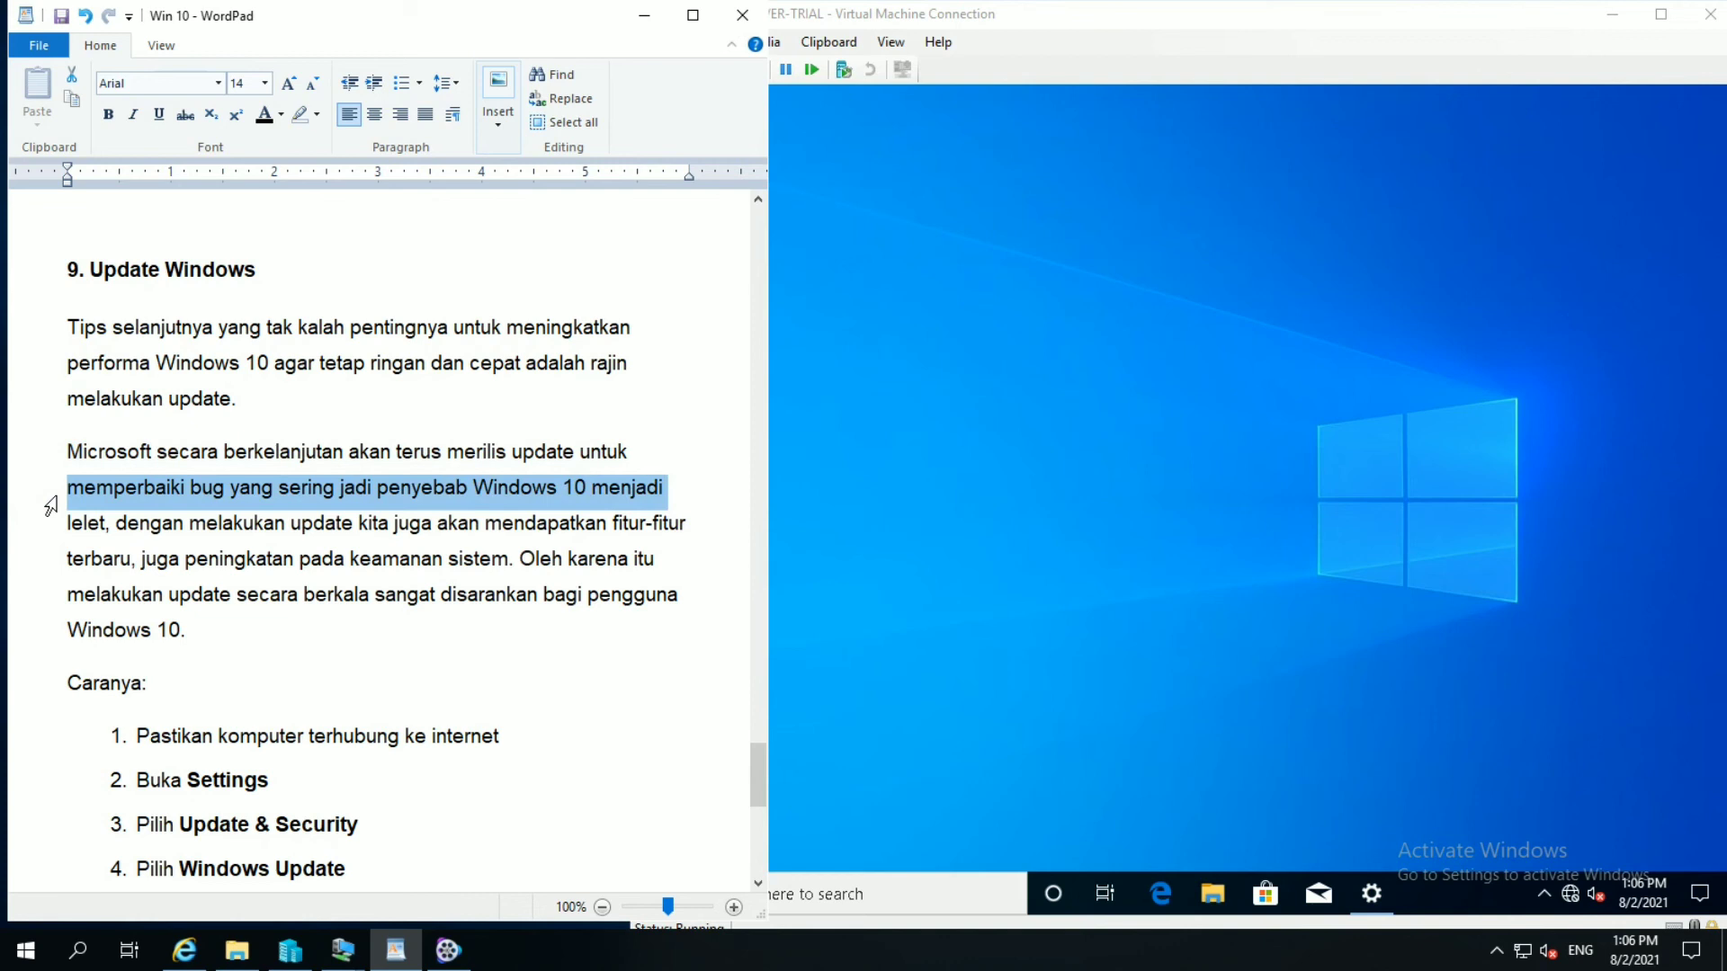
click(51, 524)
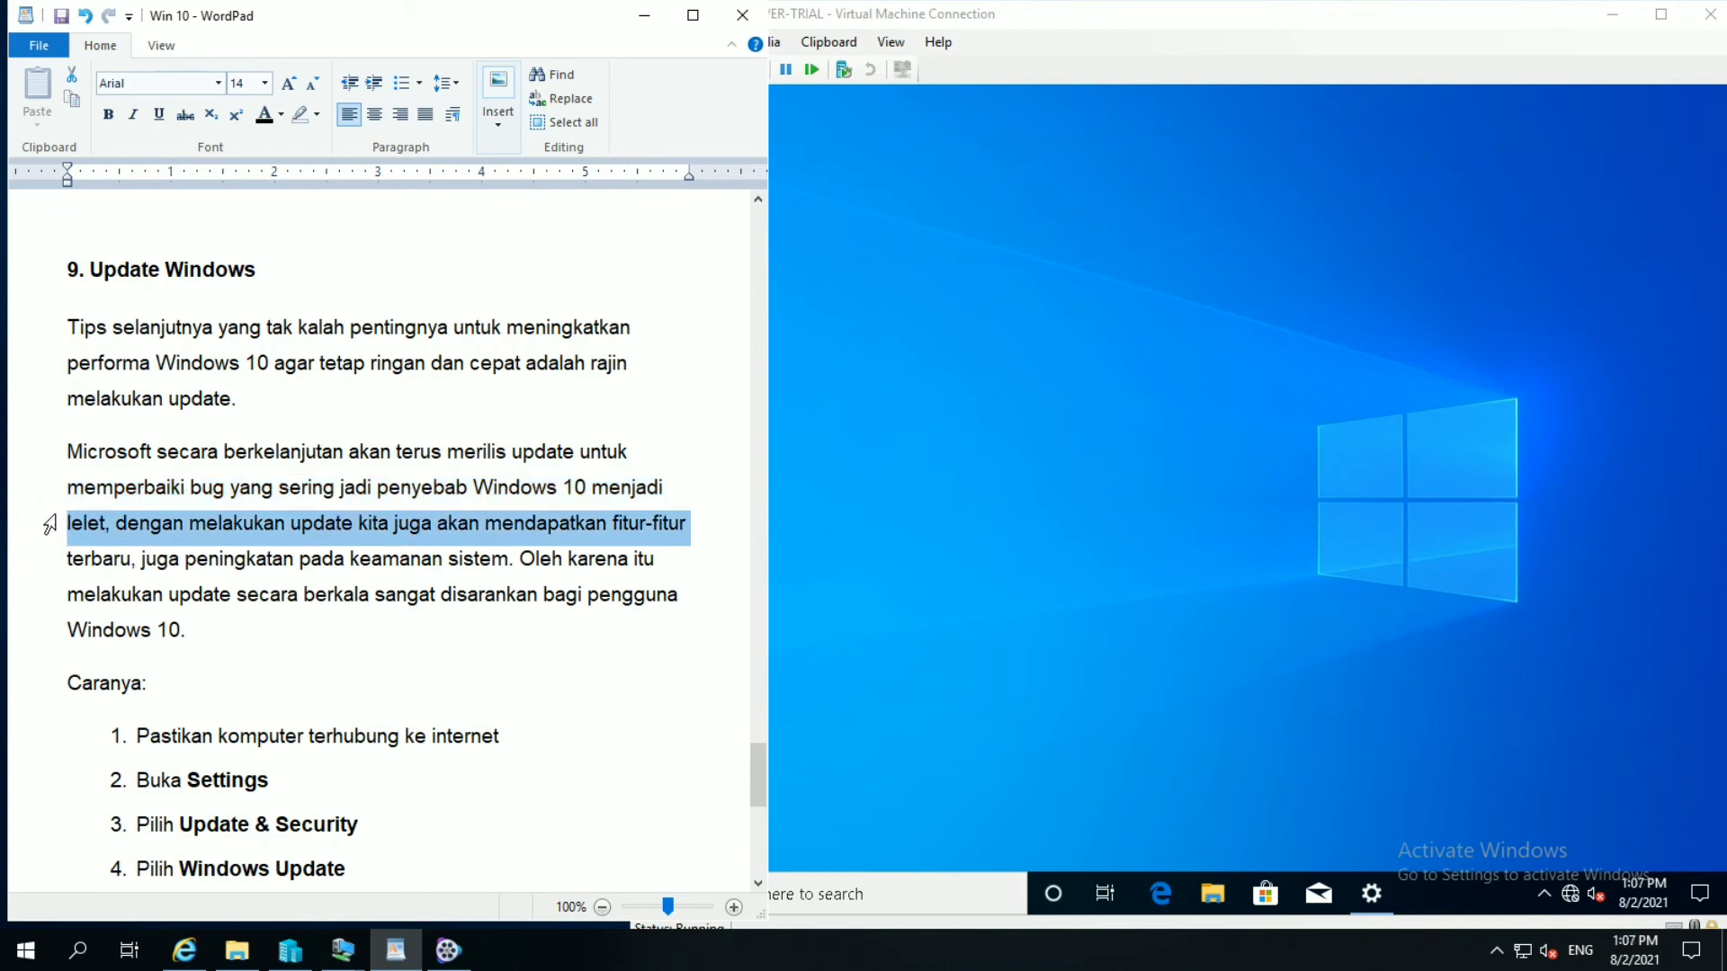
click(43, 570)
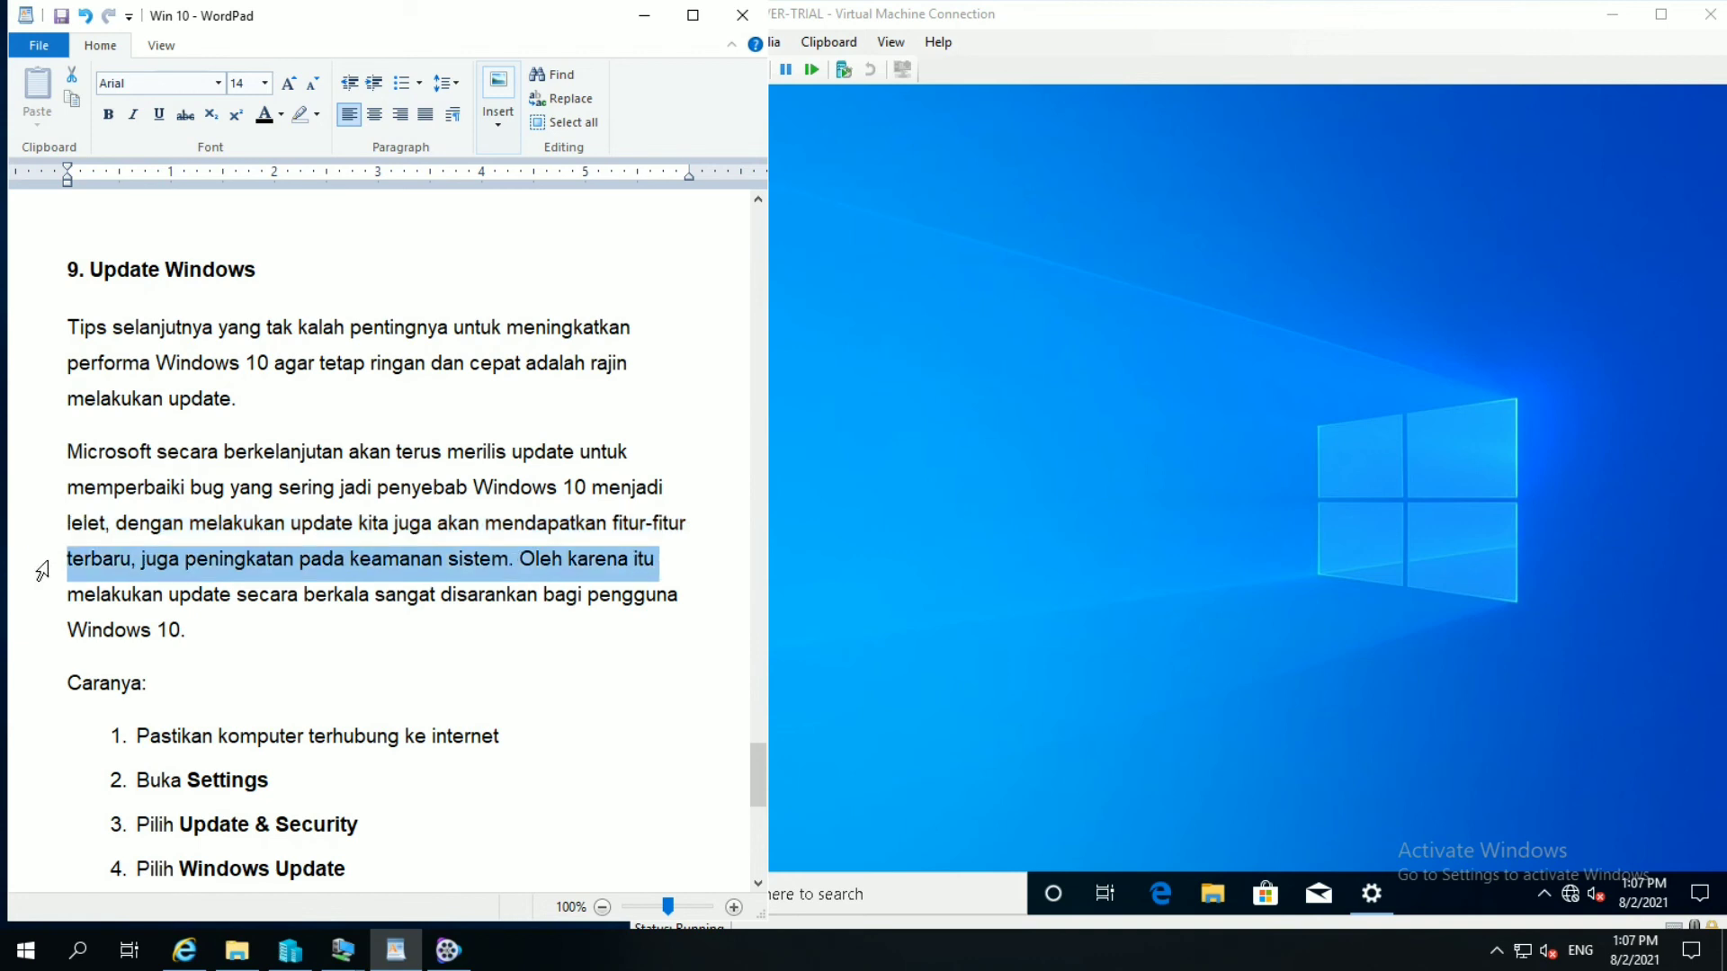
click(30, 609)
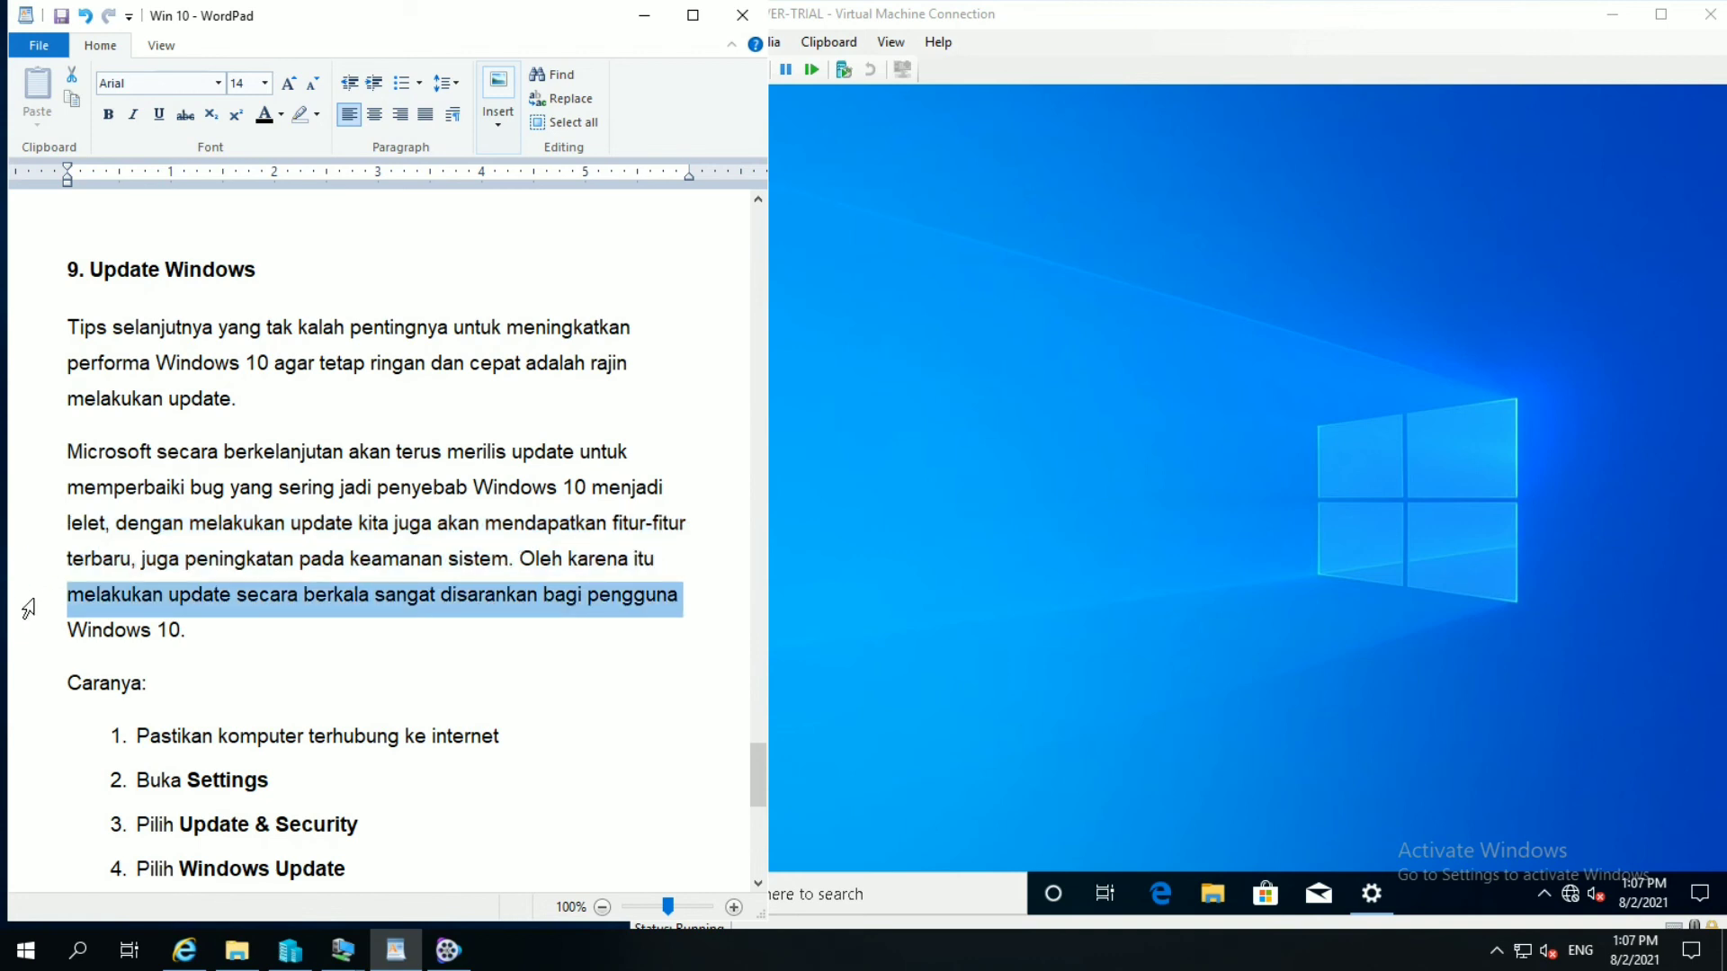
click(26, 640)
click(40, 700)
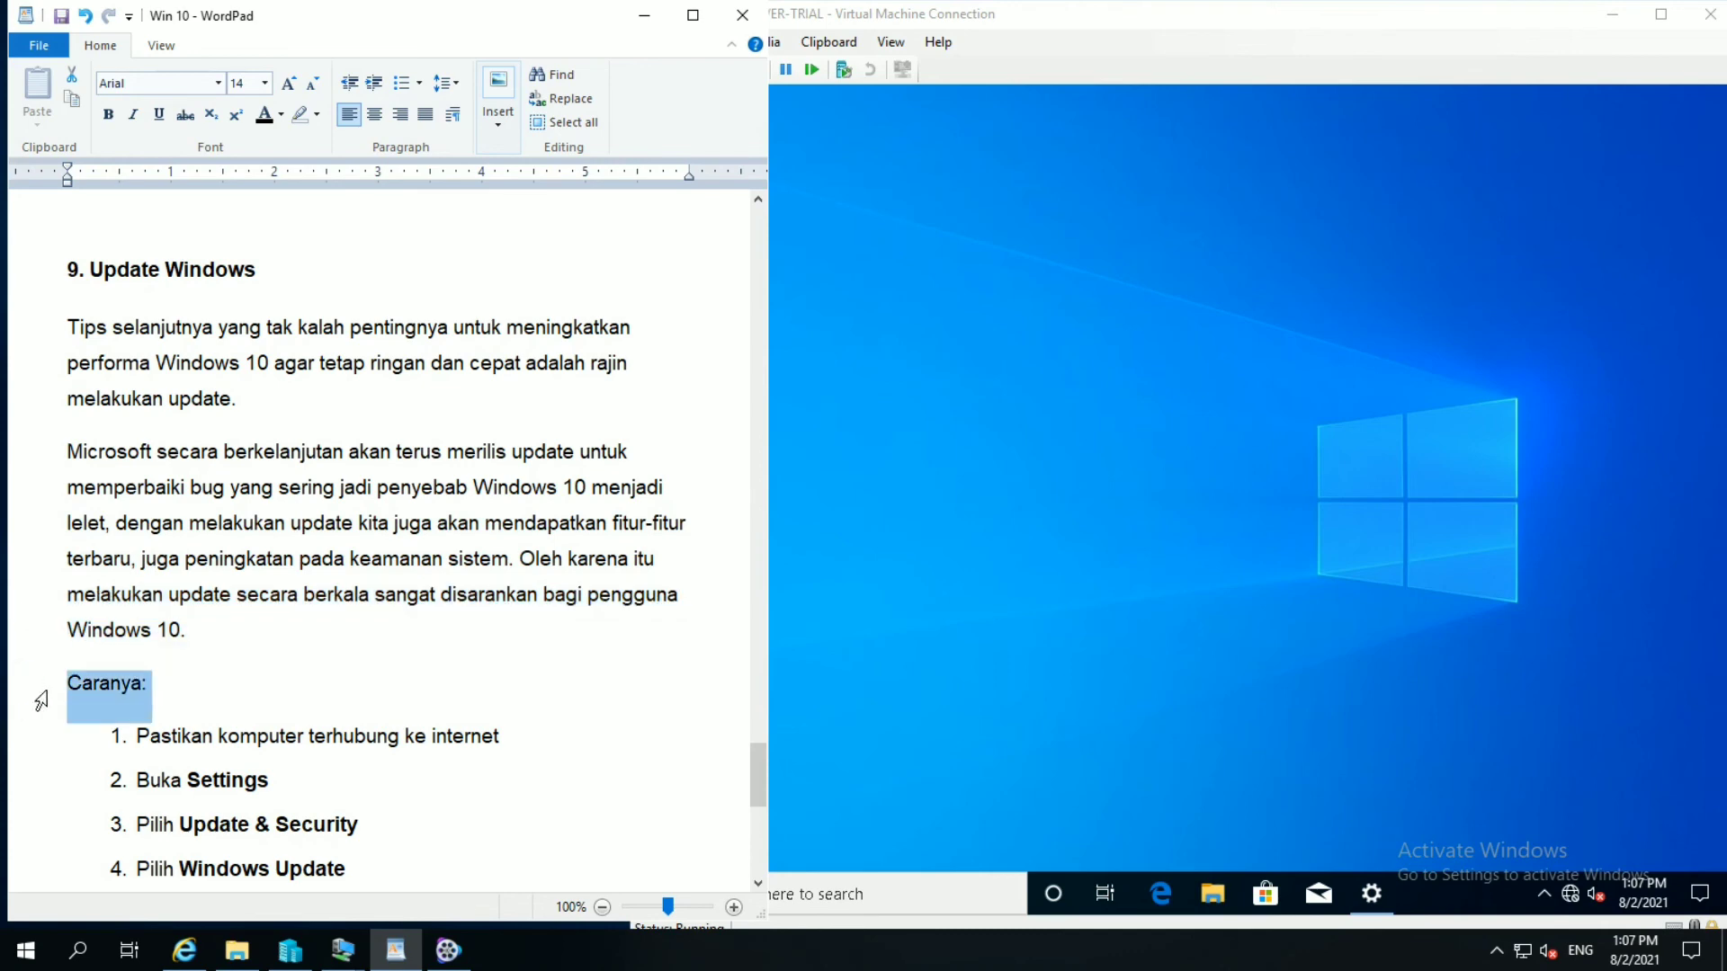
Step: Go through the numbered update instructions in the notes and highlight item 1 about connecting the computer to the internet
click(758, 883)
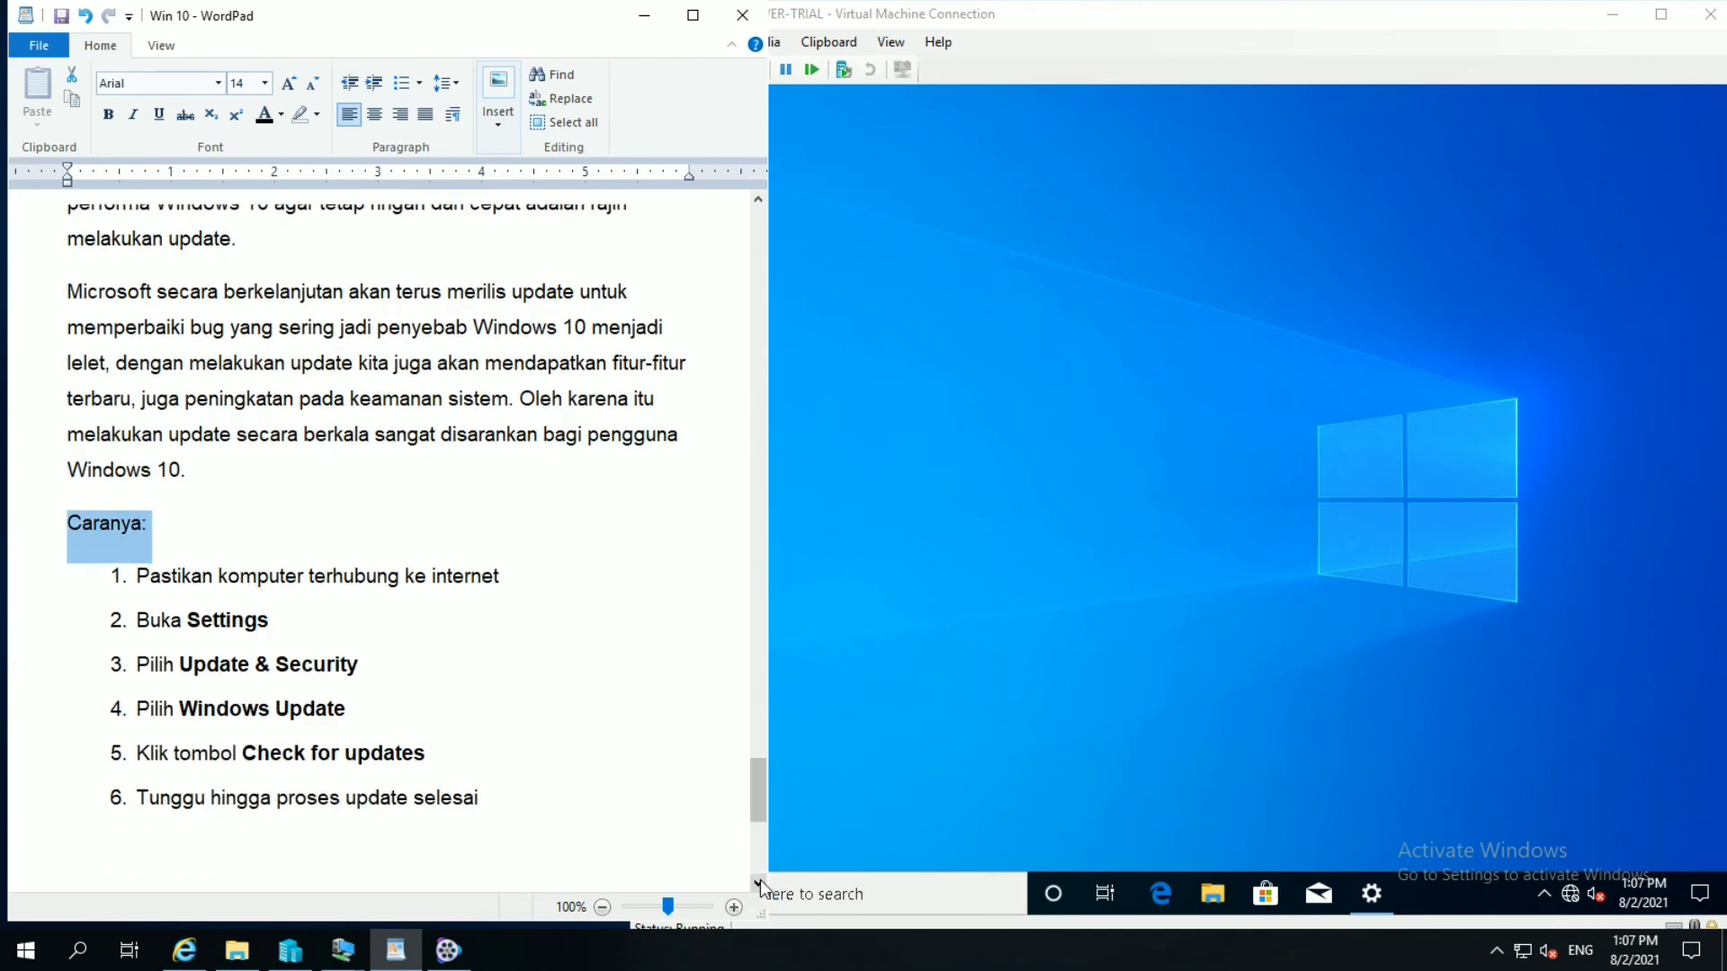
click(758, 883)
click(758, 883)
click(759, 883)
click(758, 883)
click(758, 883)
click(759, 883)
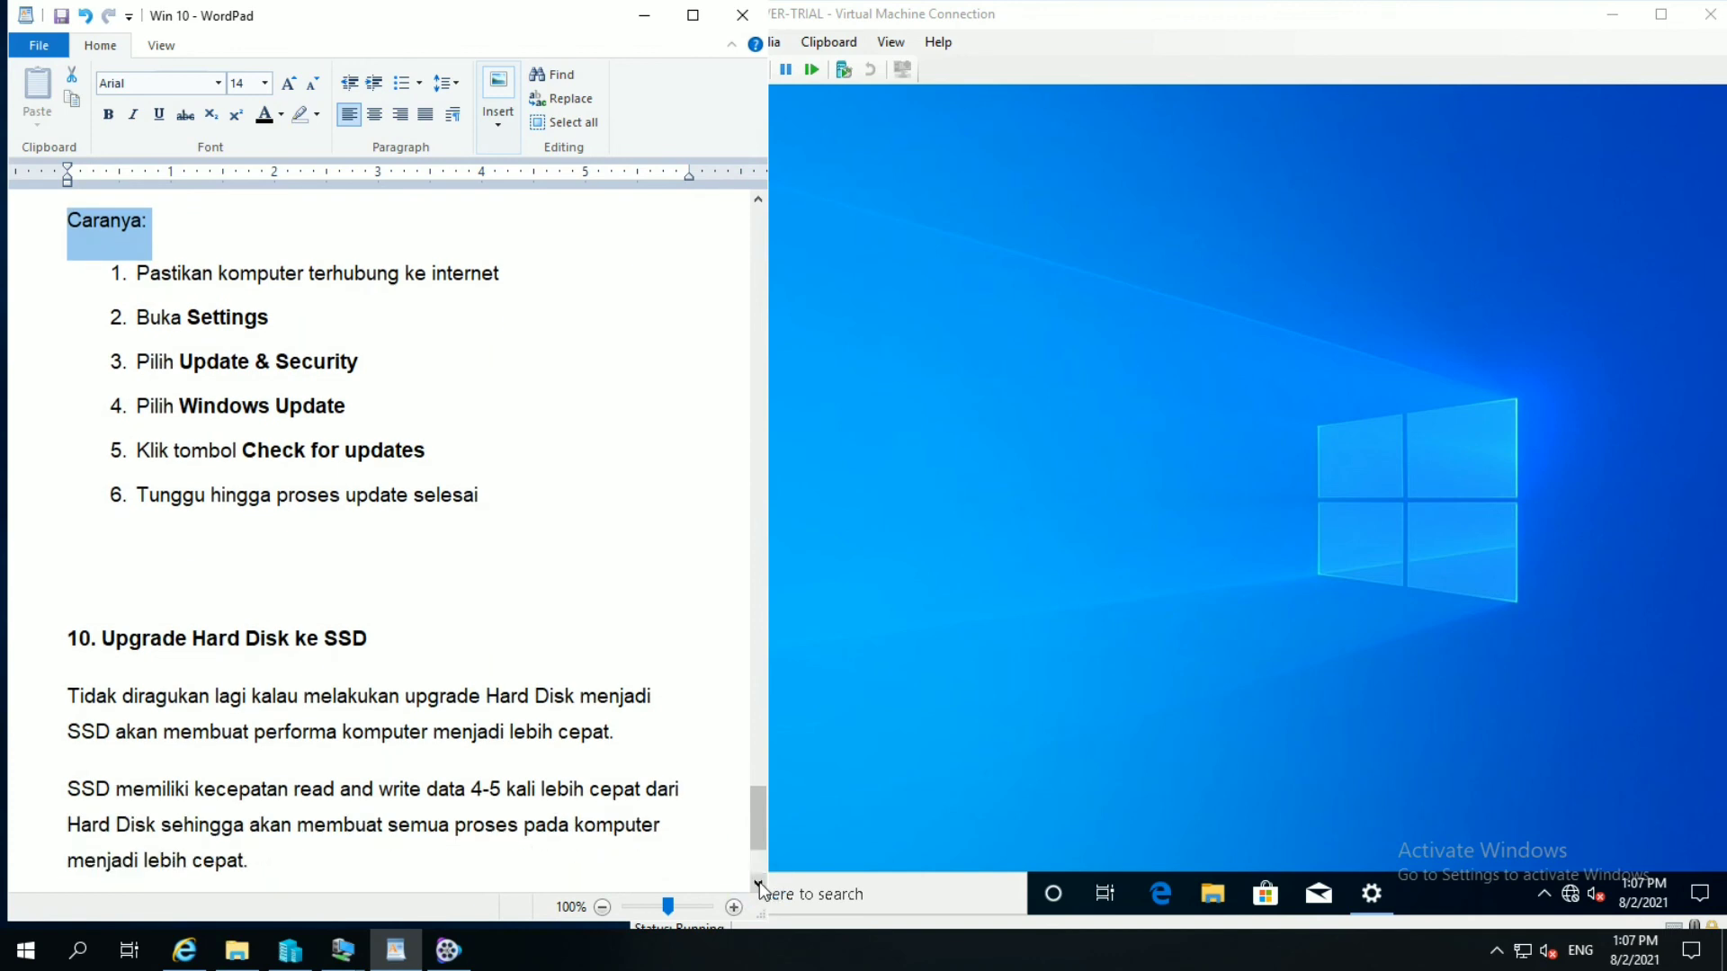
click(758, 883)
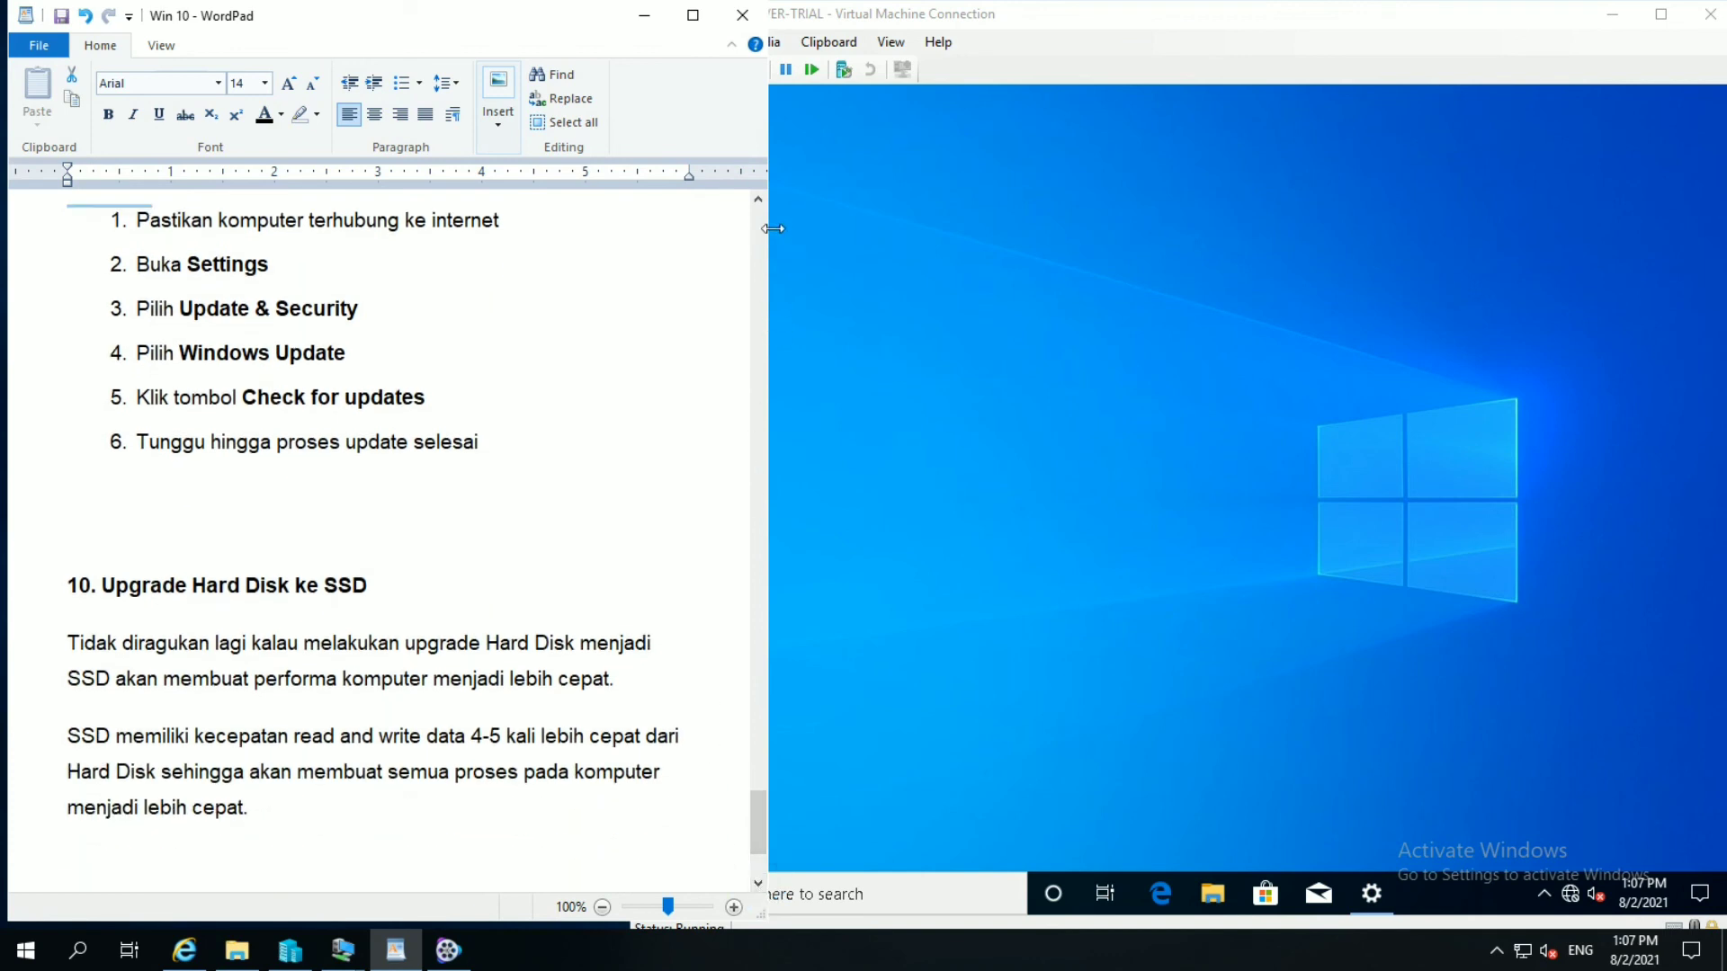
click(758, 199)
click(77, 282)
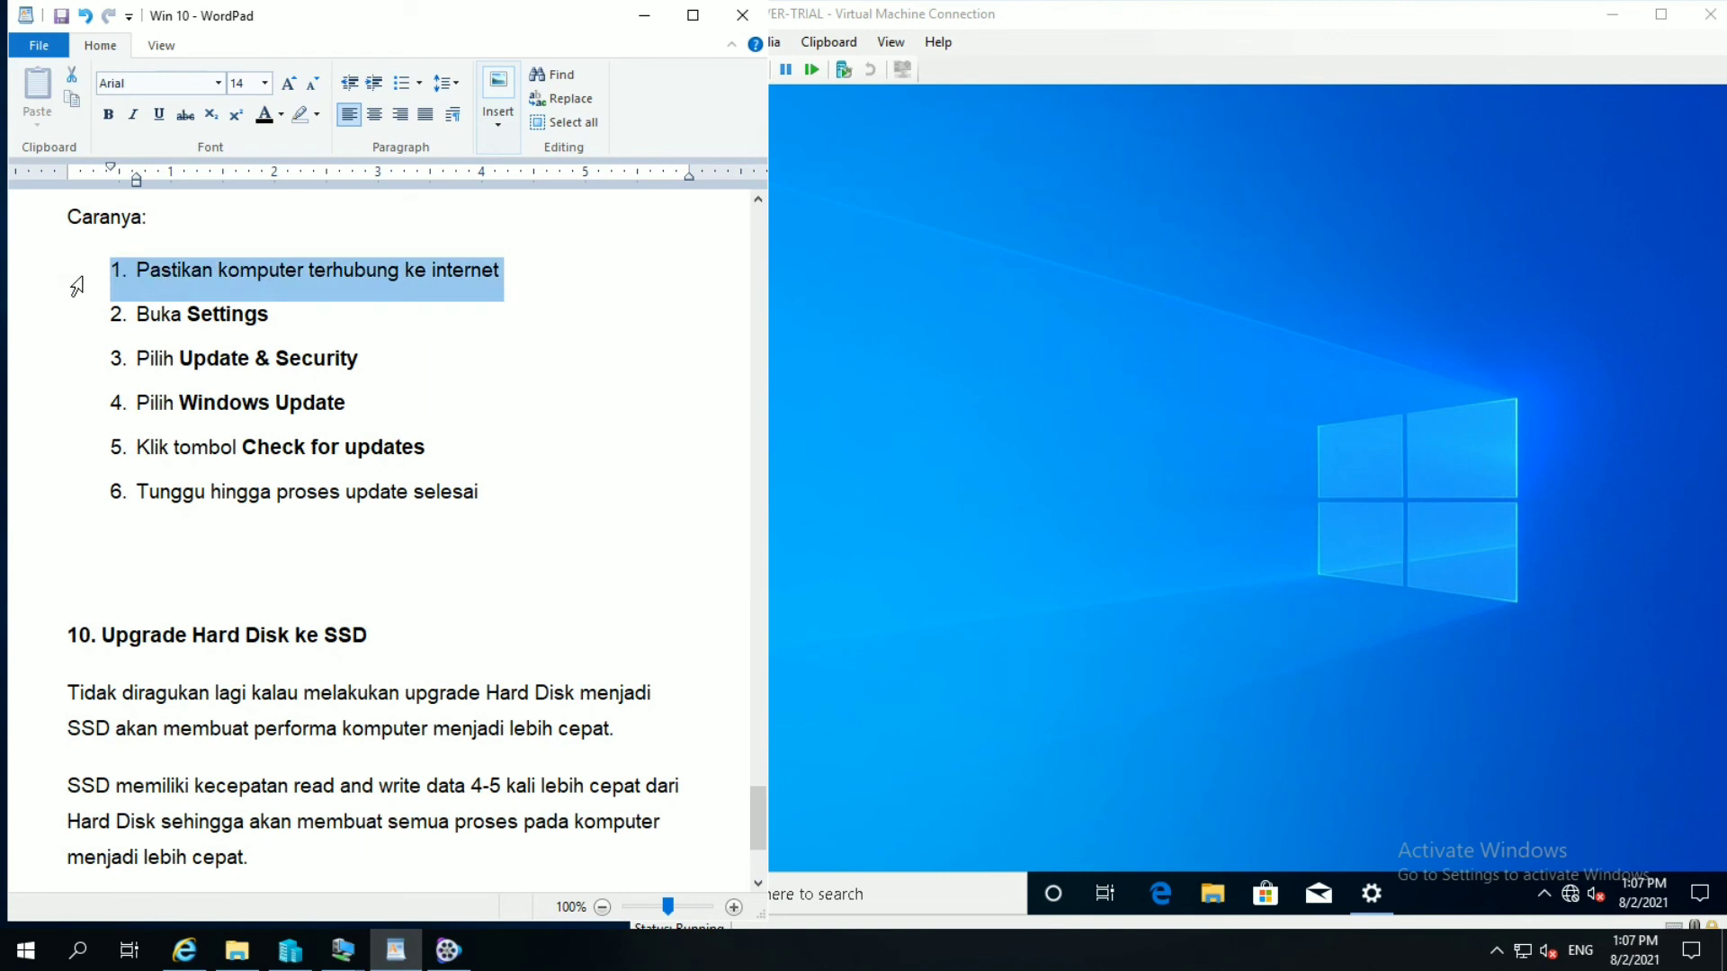
Step: Highlight item 2, "Buka Settings", in the notes, open Settings in the Client-PRC virtual machine and return to its Storage page
click(90, 323)
click(867, 758)
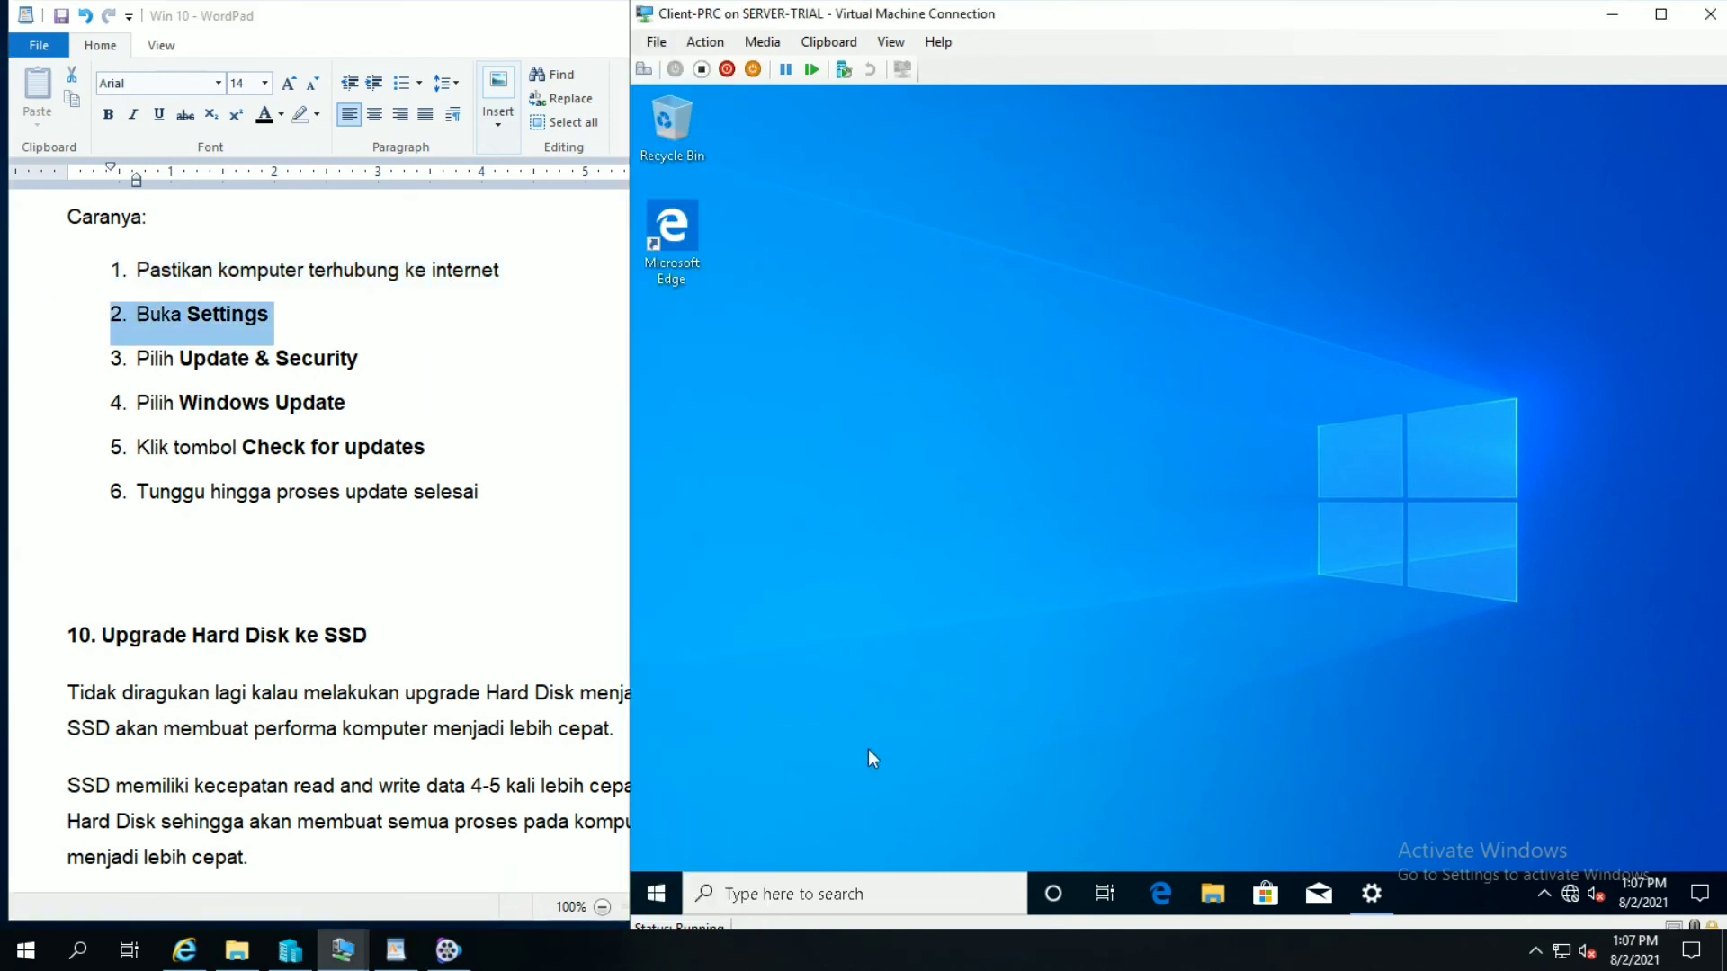
click(662, 881)
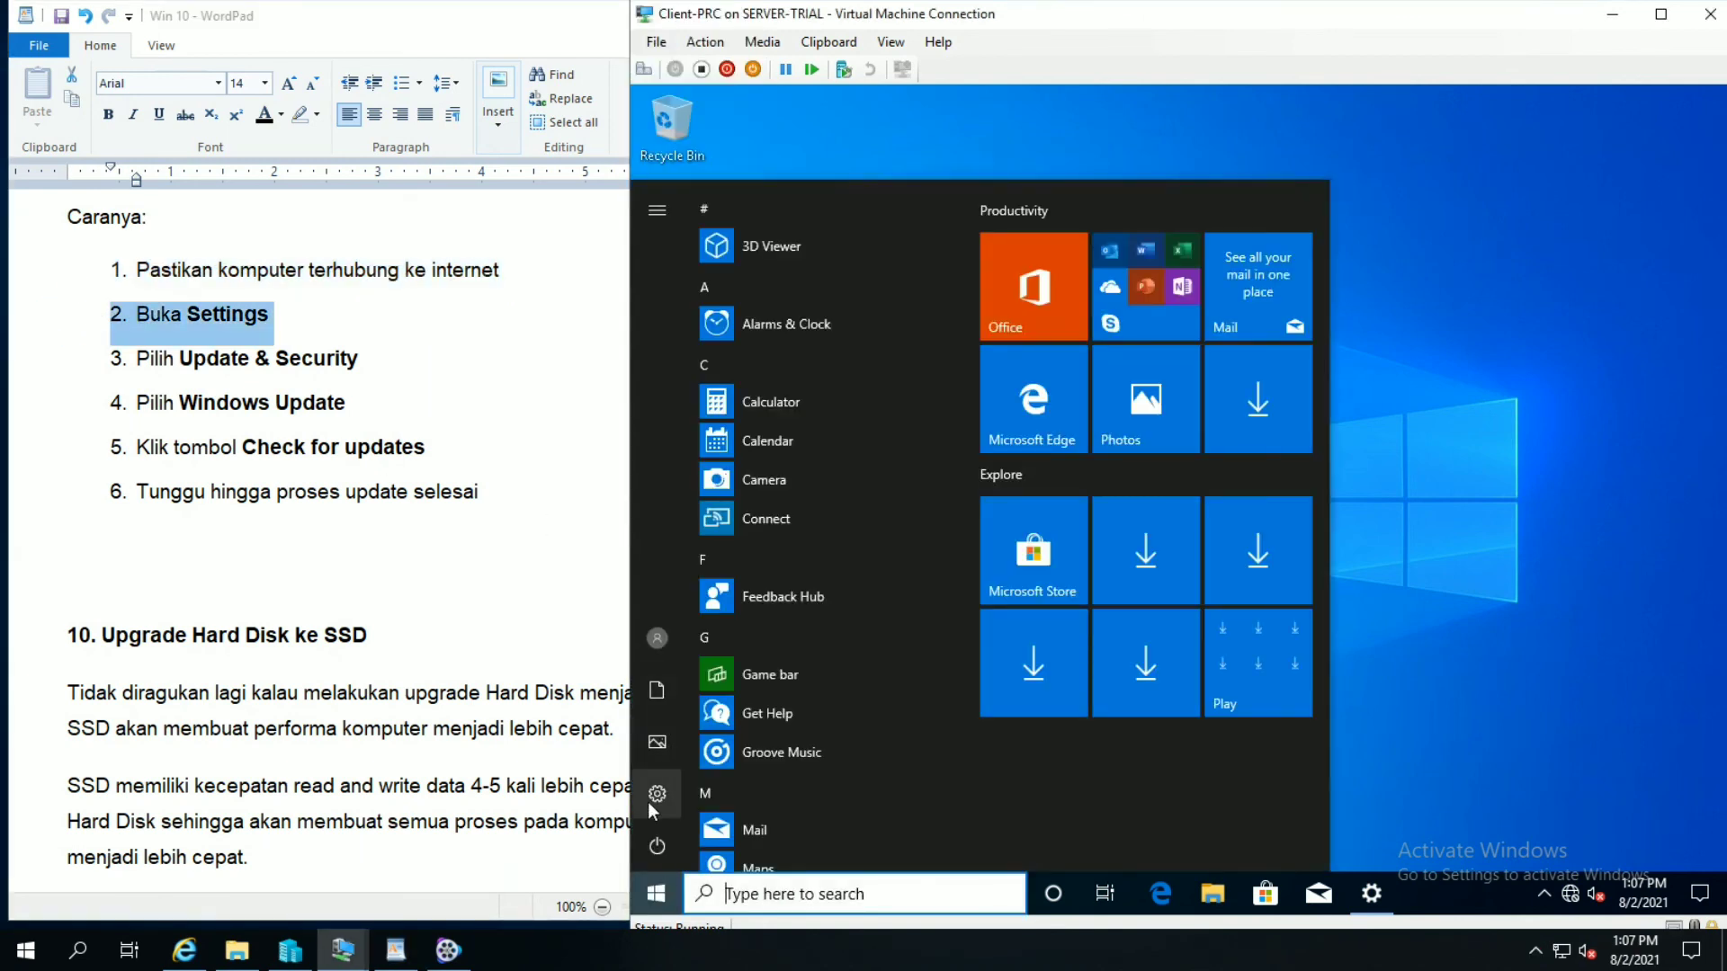
click(648, 802)
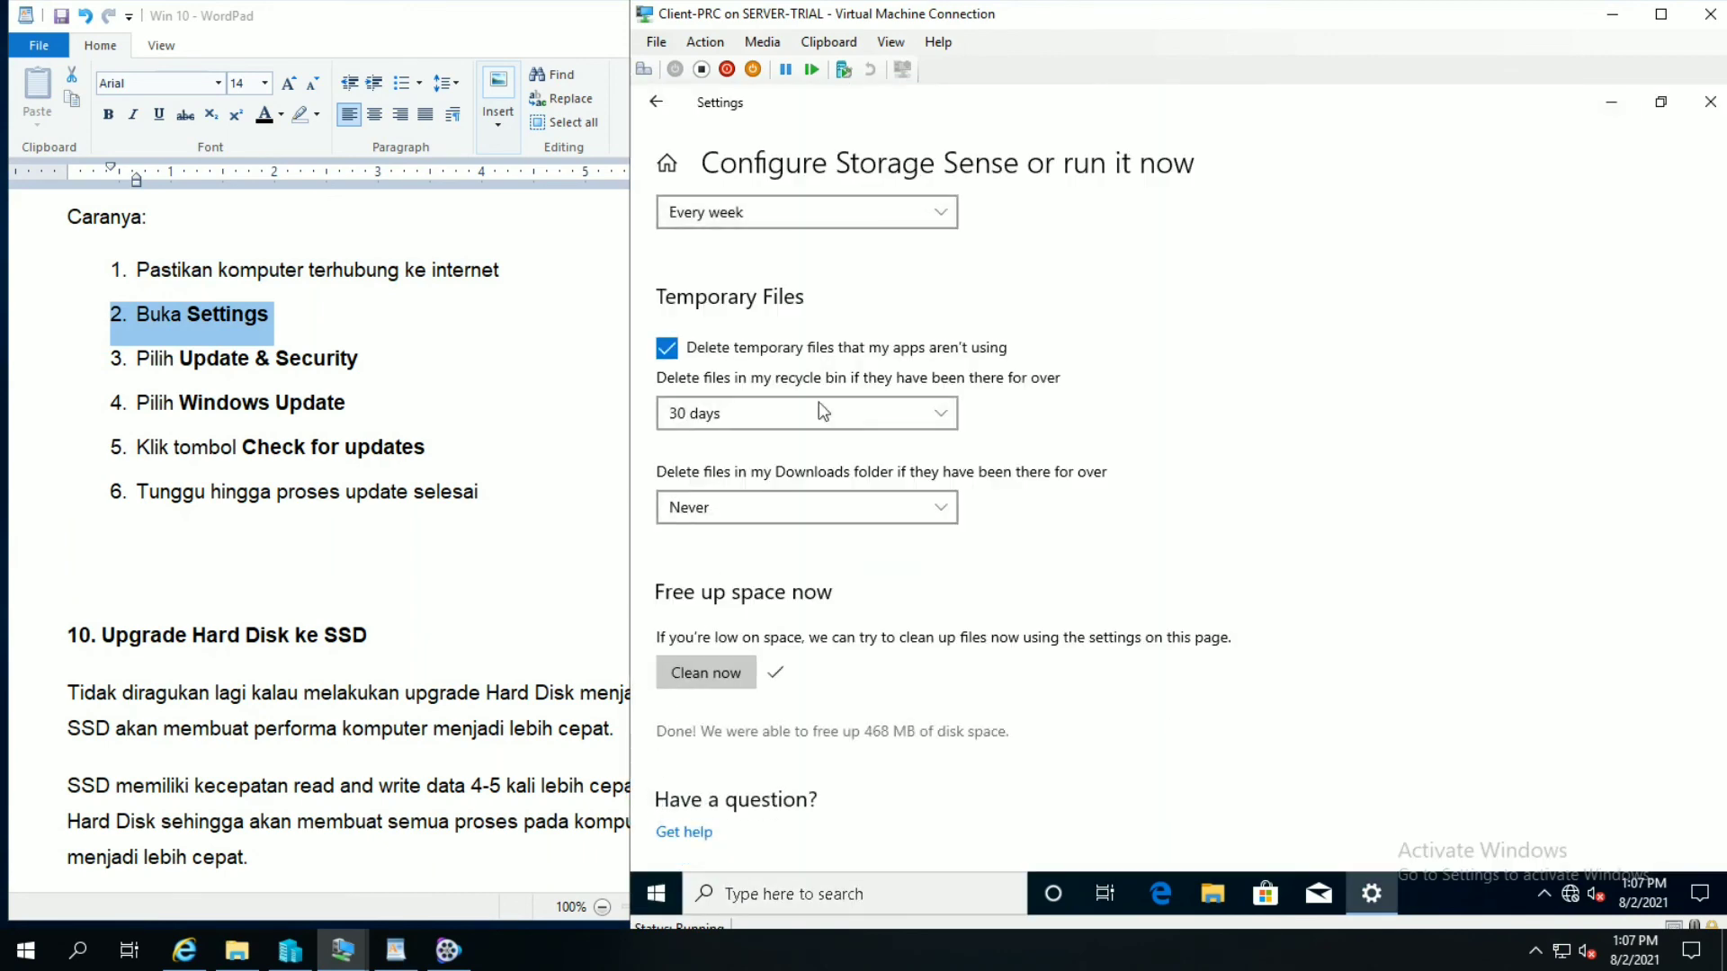
click(651, 104)
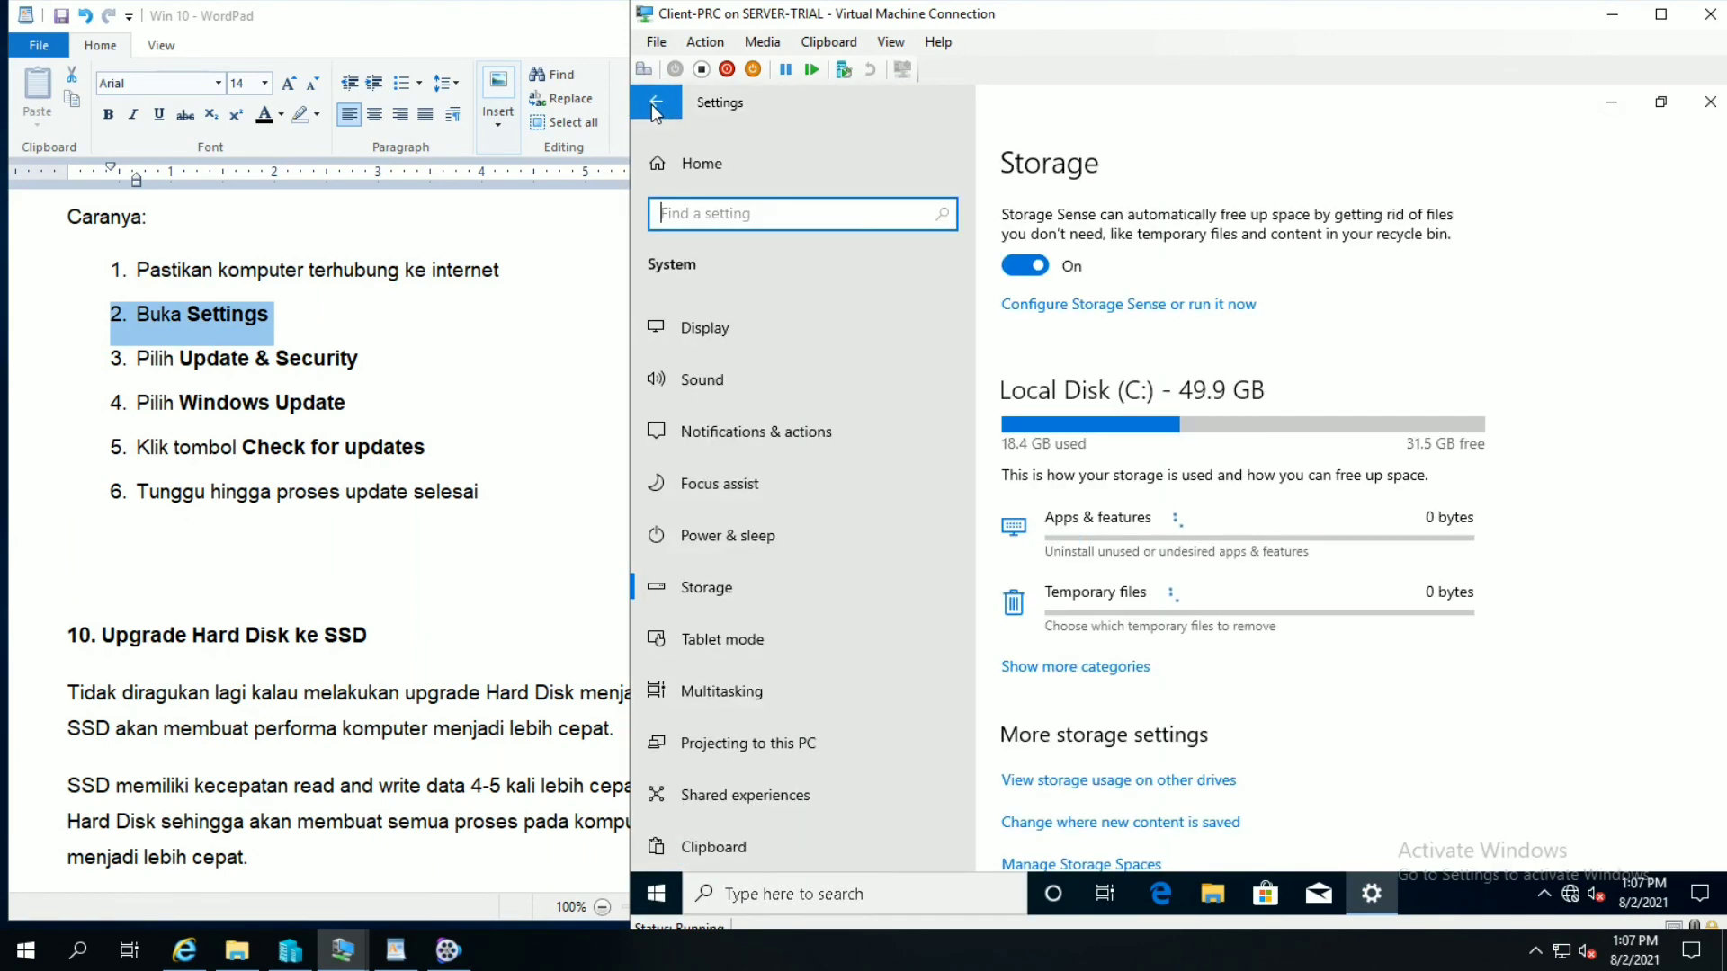
Step: Highlight item 3 in the notes and open Update & Security from the Settings home page in the virtual machine
click(79, 371)
click(79, 368)
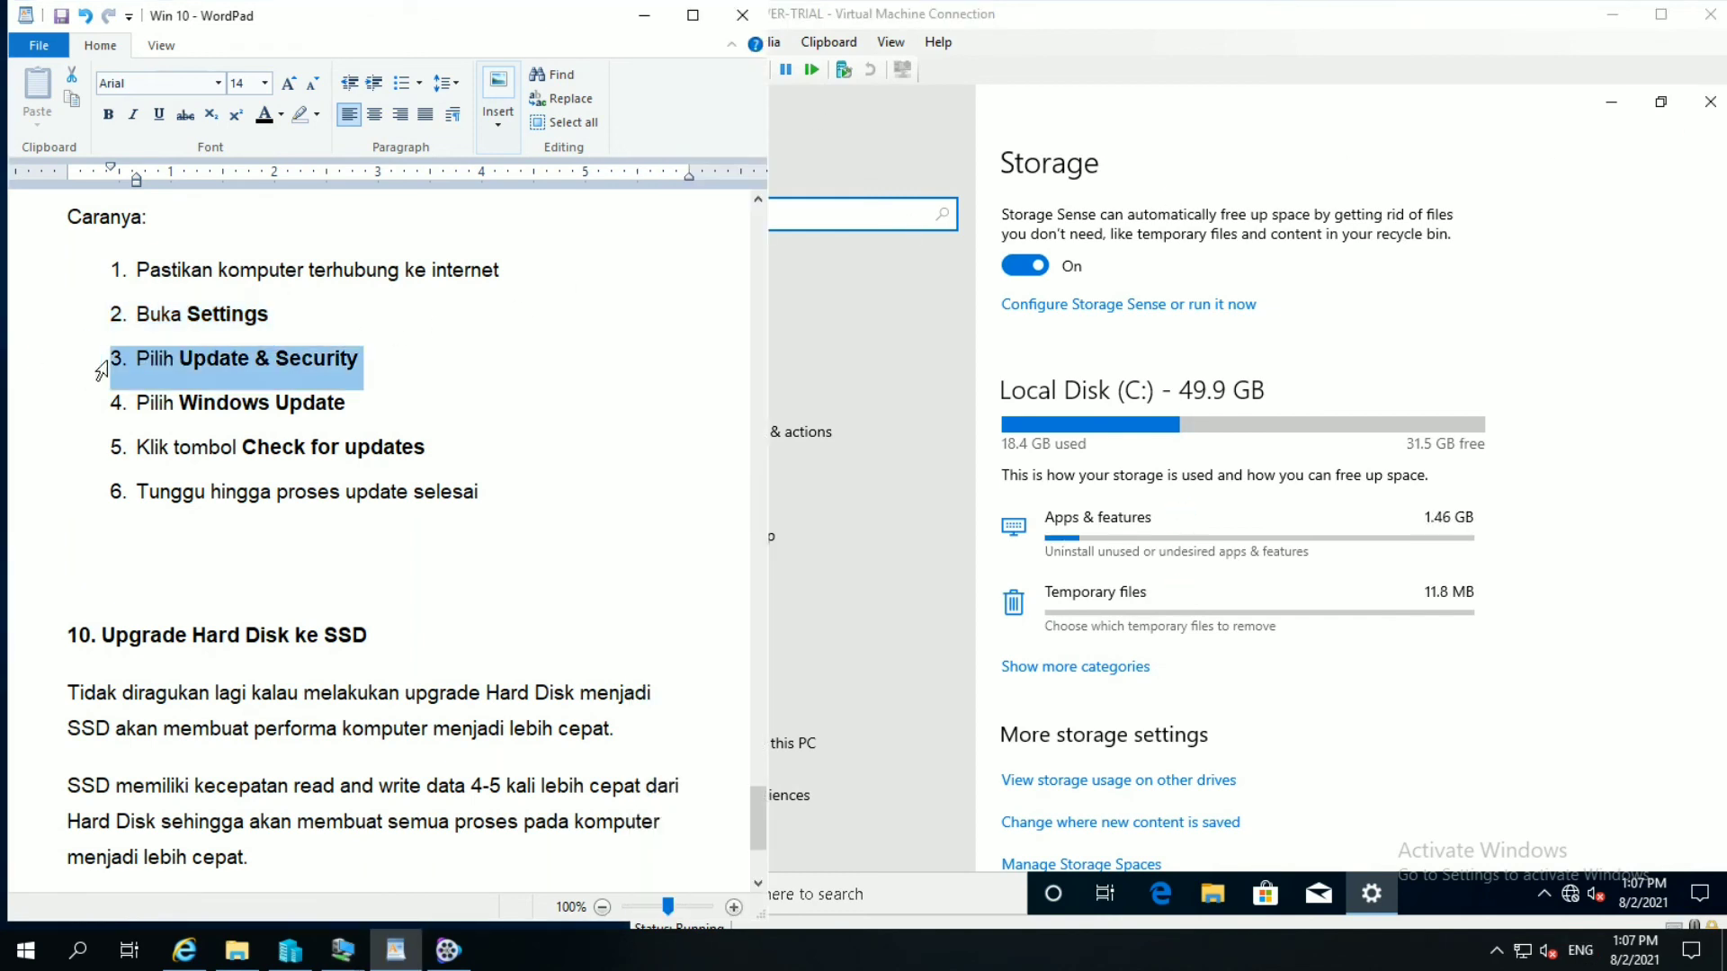
click(900, 385)
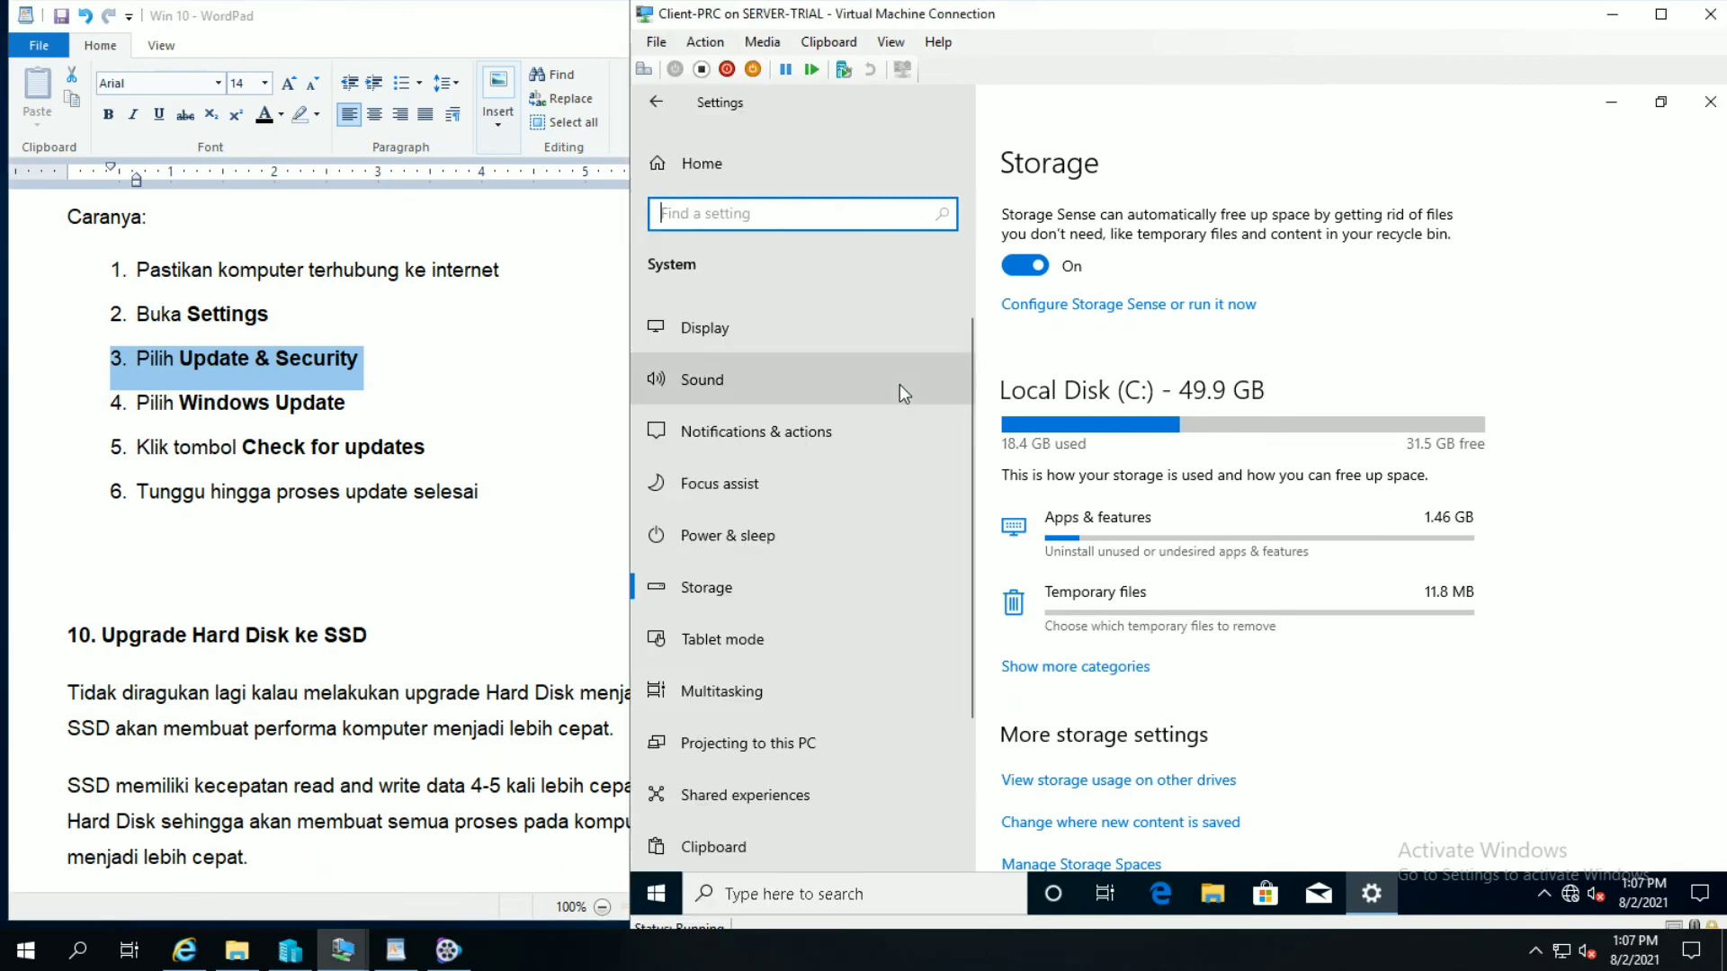
click(694, 160)
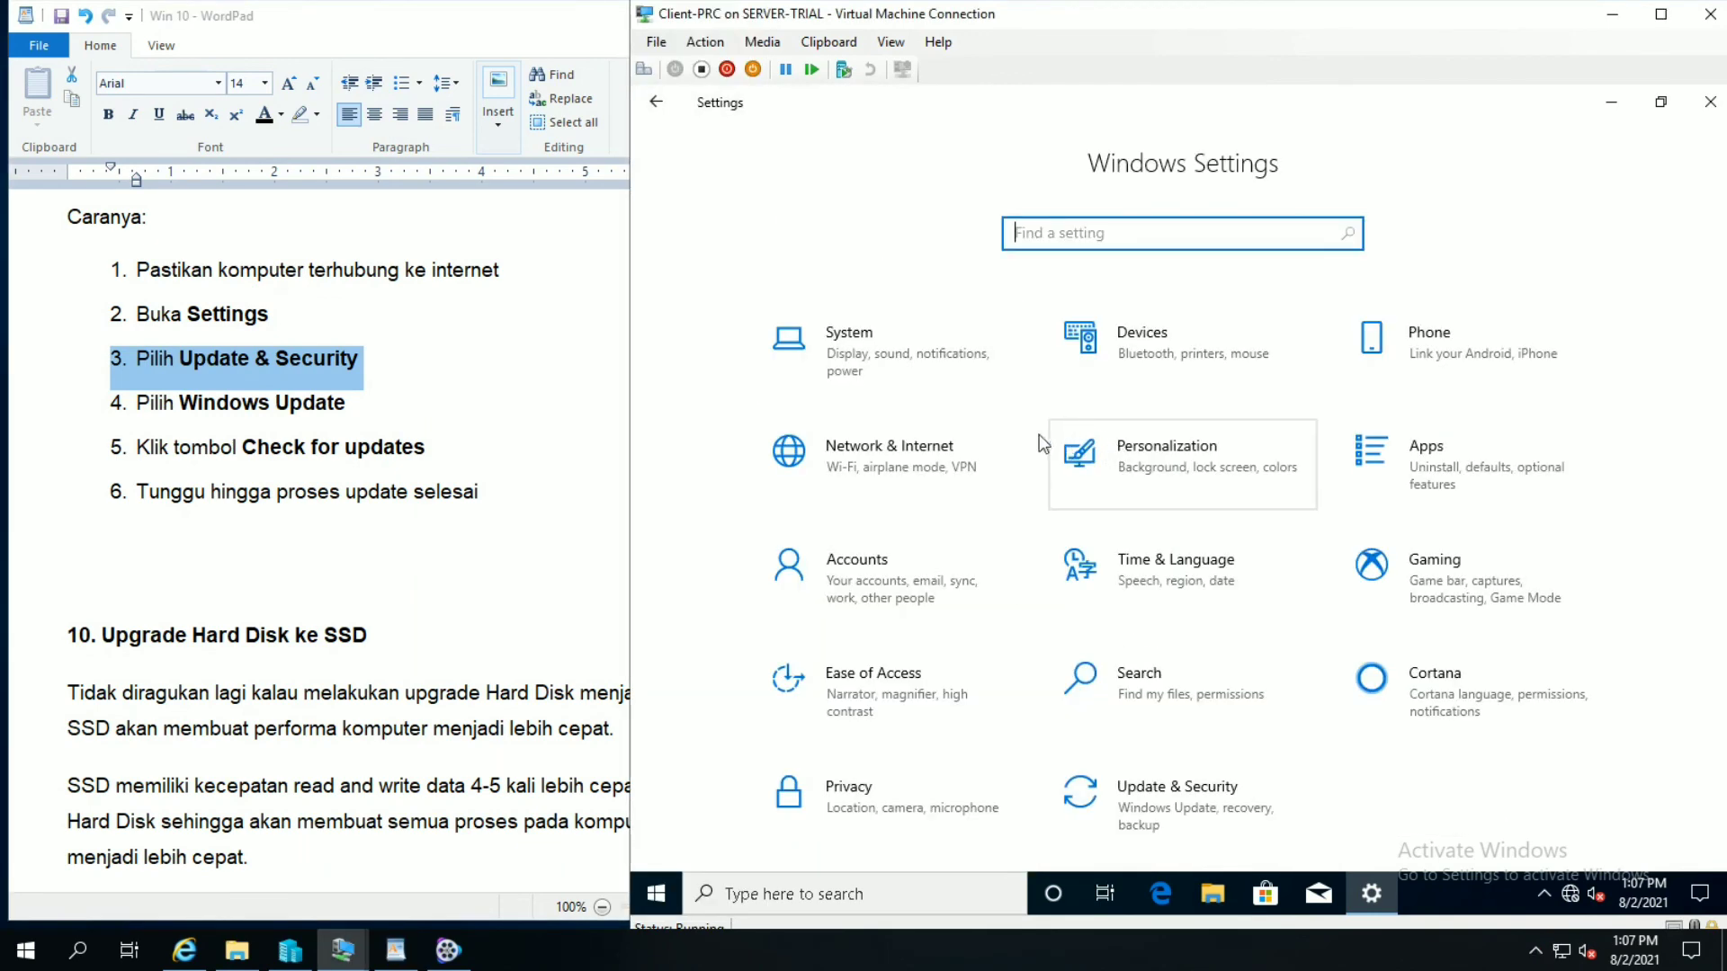
click(866, 350)
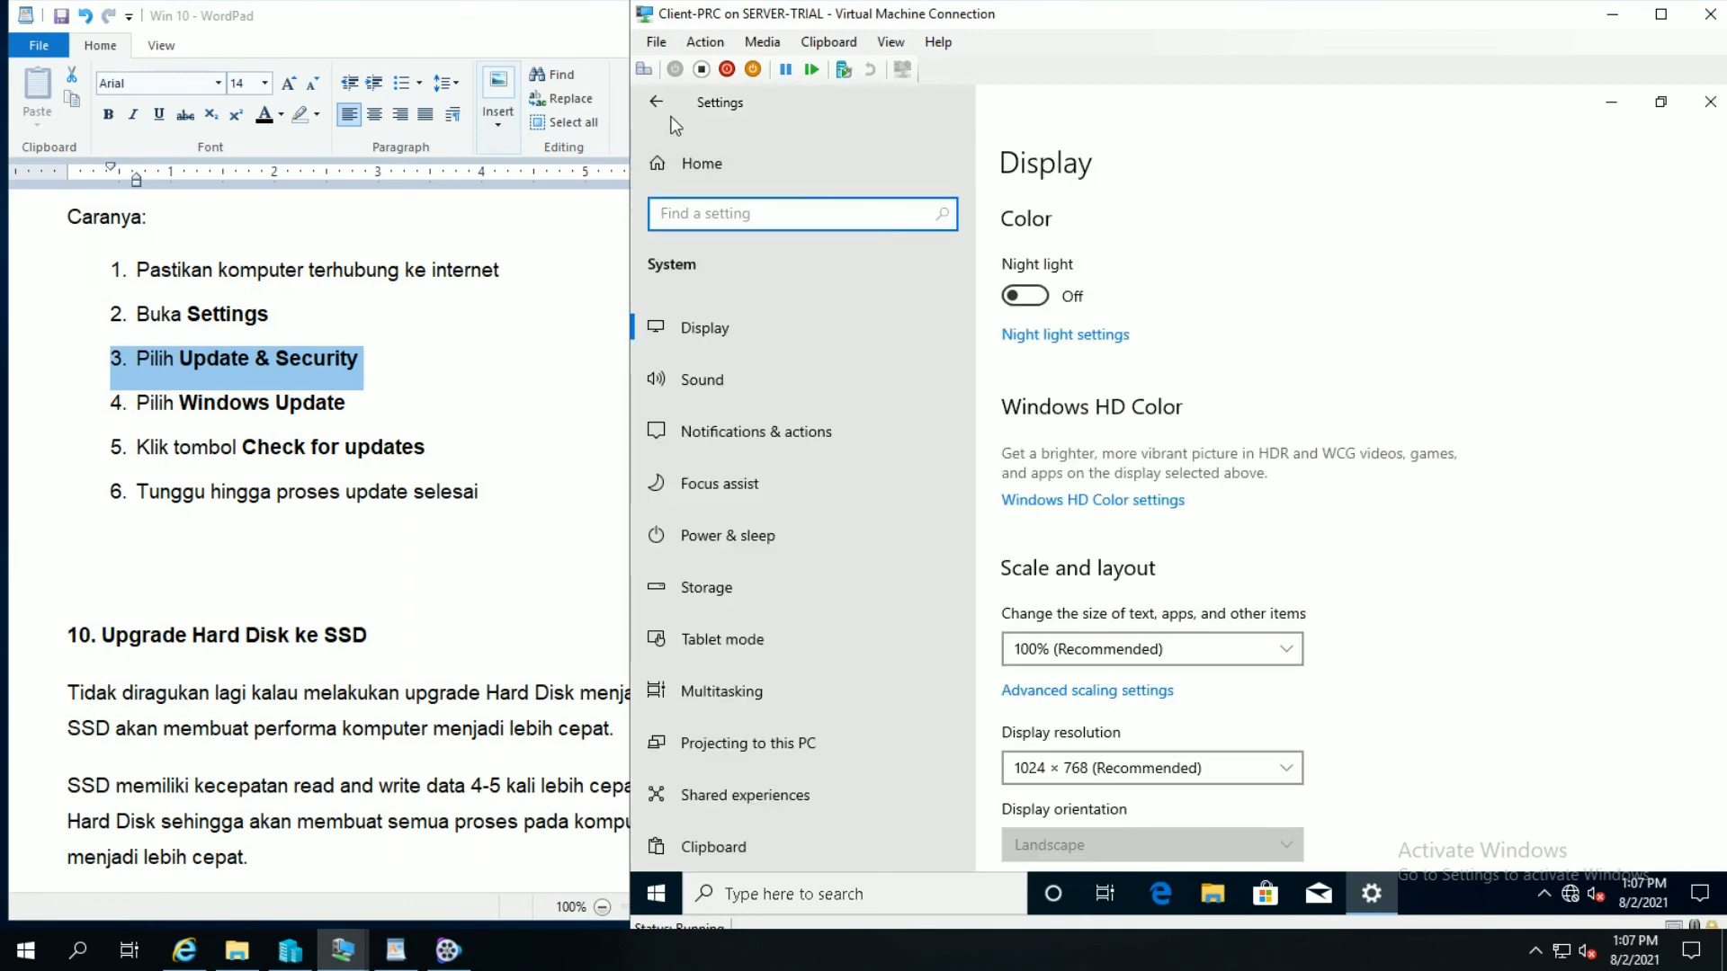
click(657, 102)
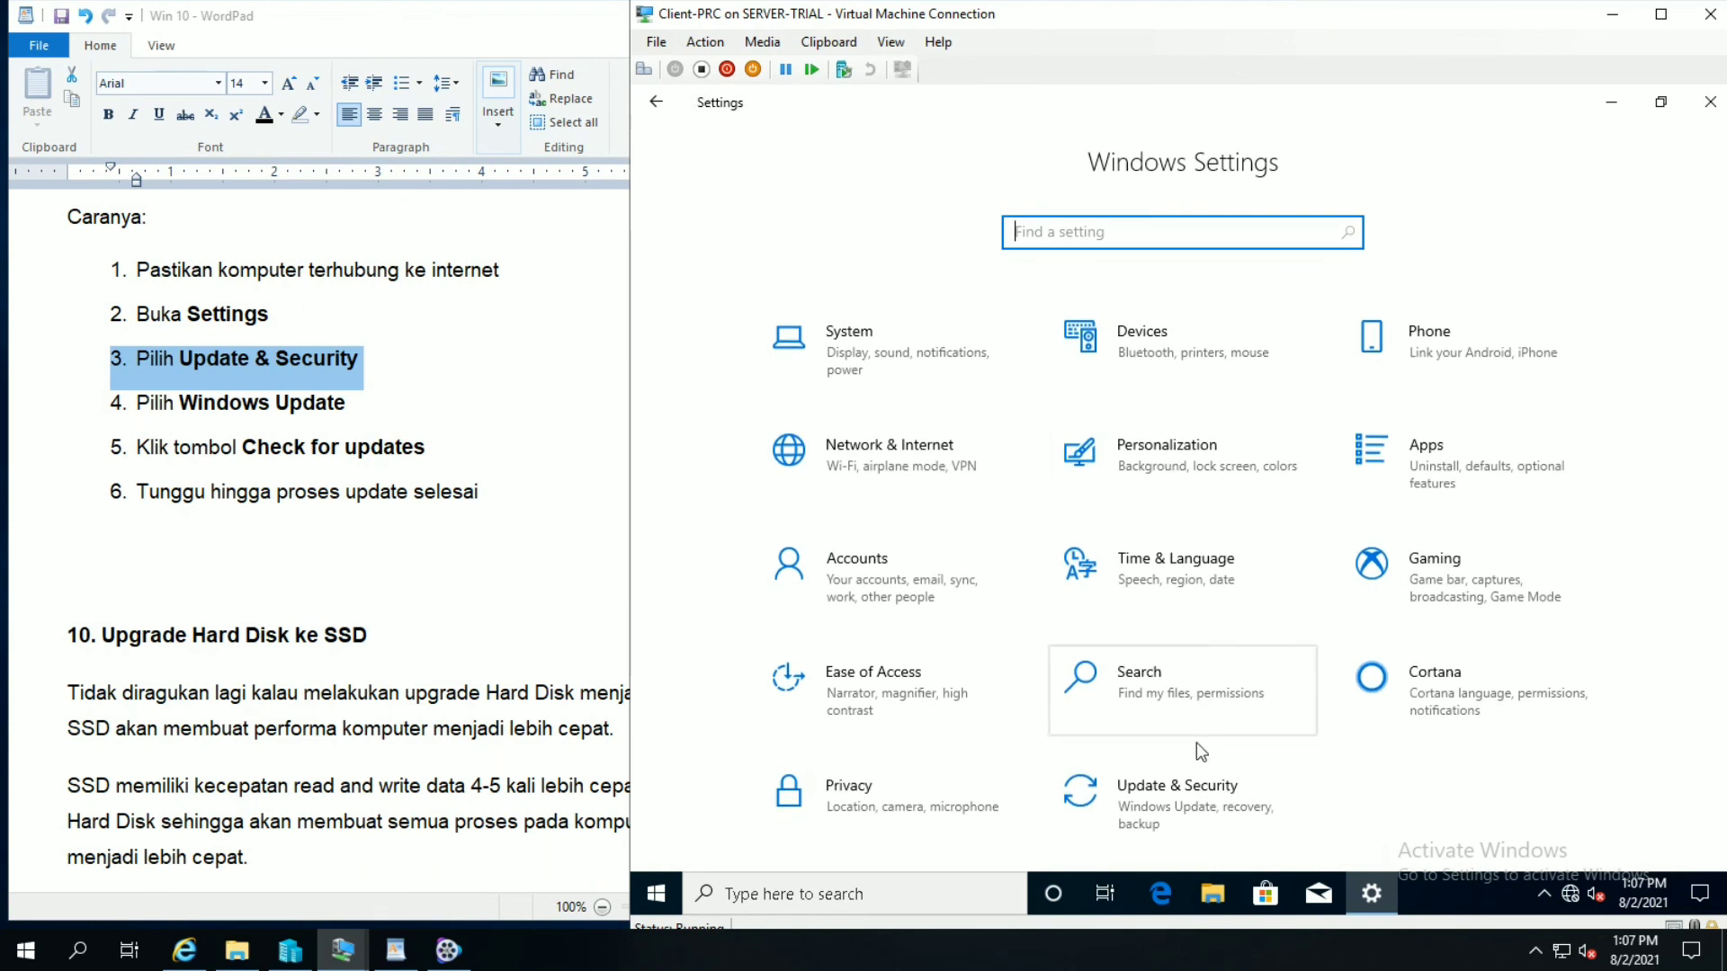
click(1165, 792)
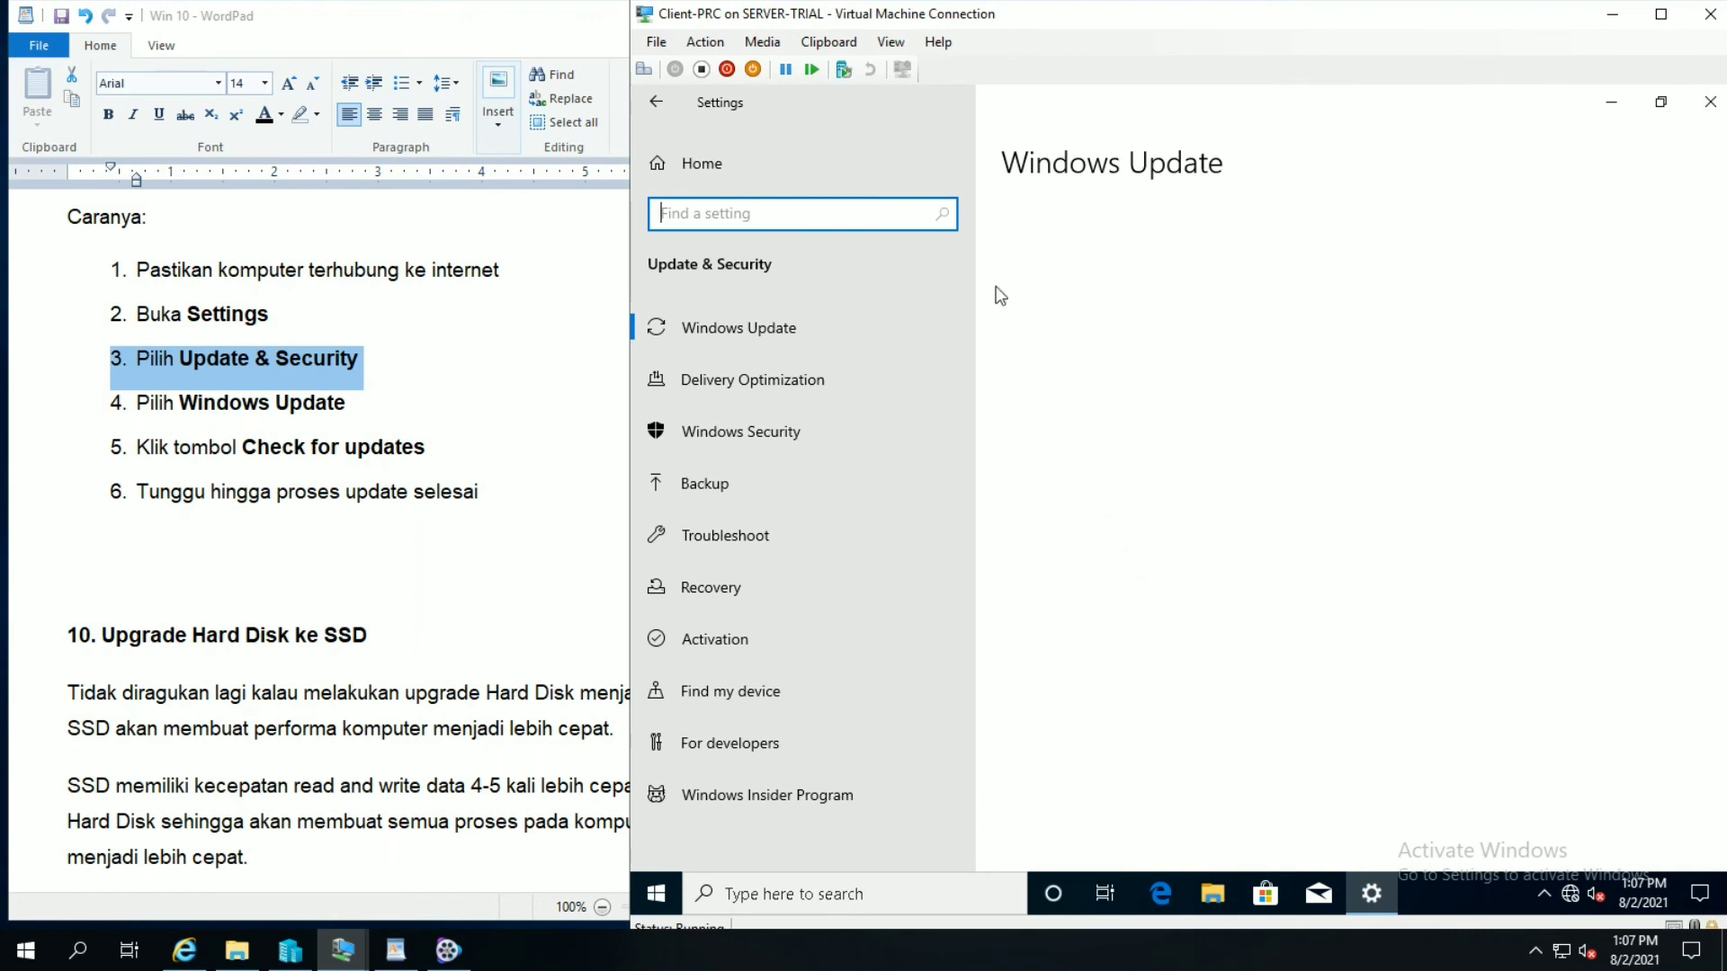
Step: Highlight item 4 in the notes and select the Windows Update page in the virtual machine's Settings
click(99, 415)
click(99, 406)
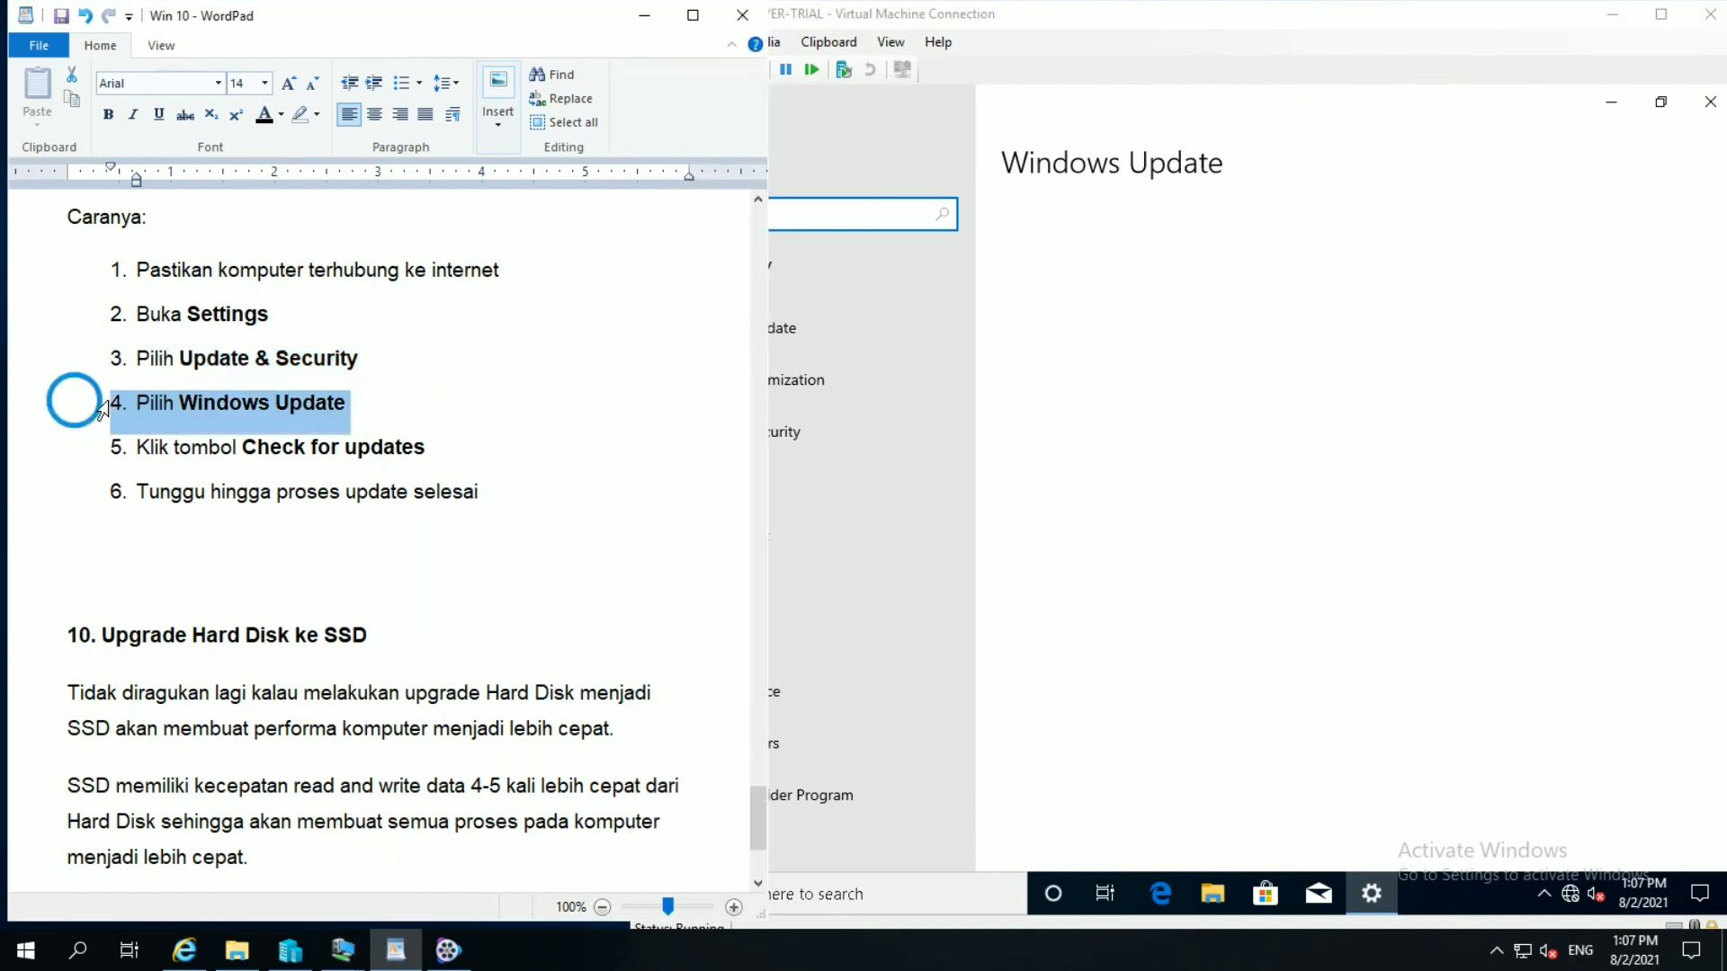
click(1279, 486)
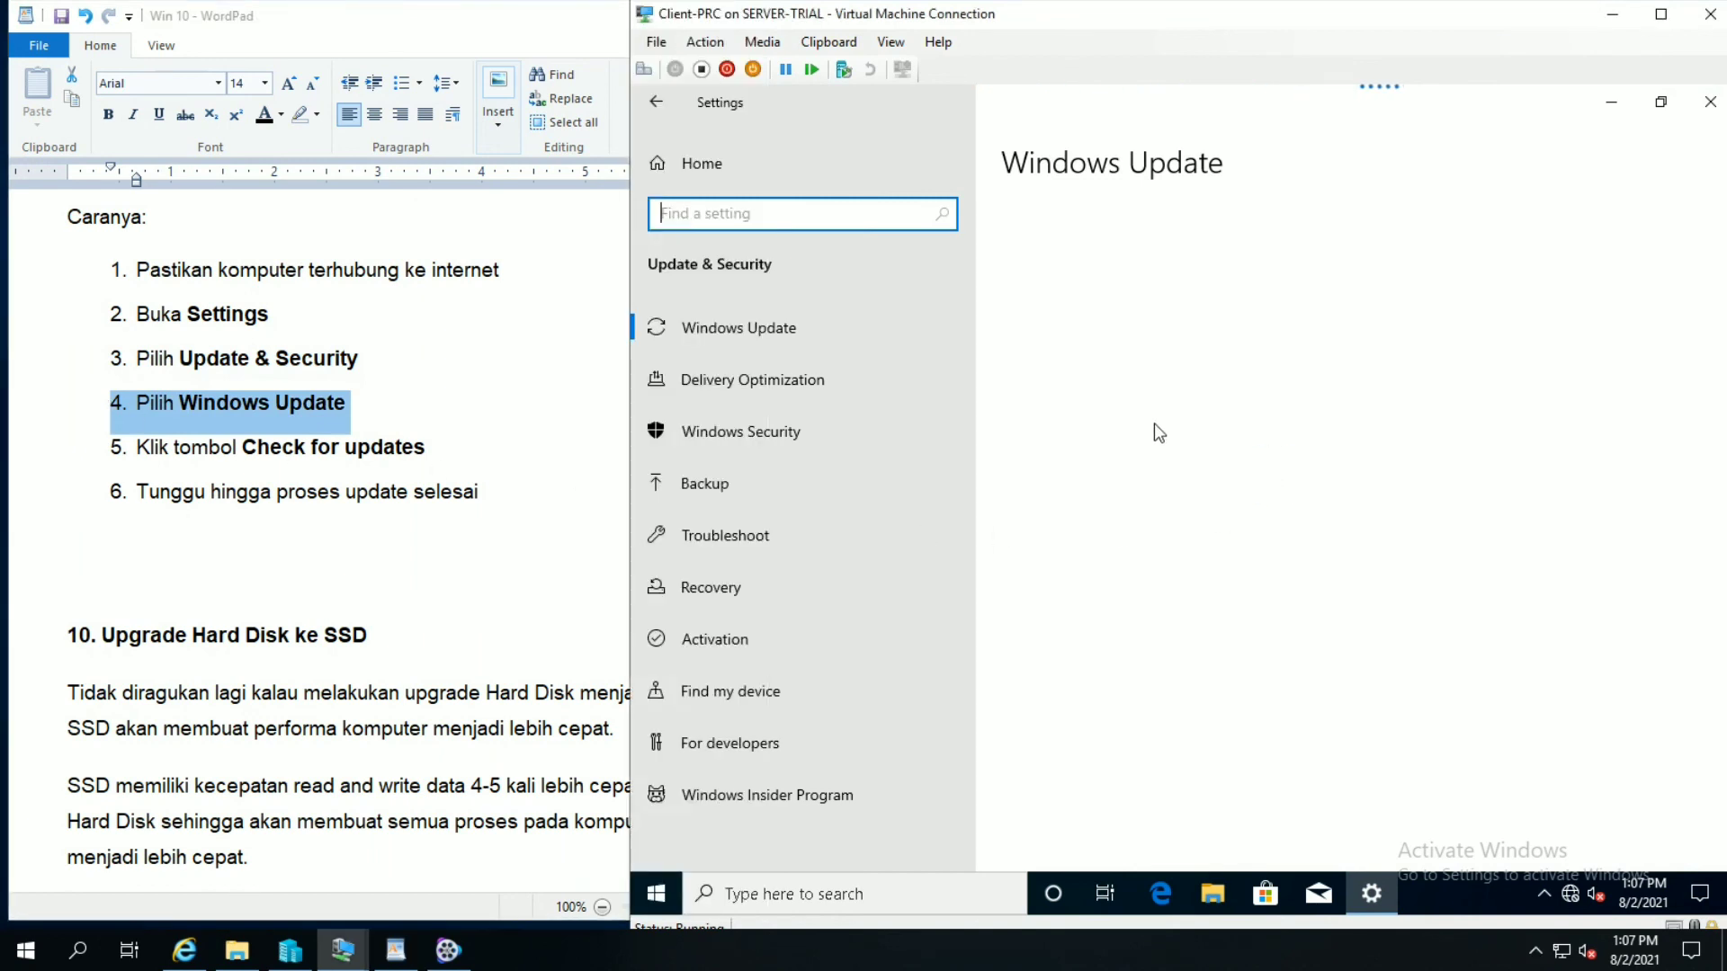
click(770, 337)
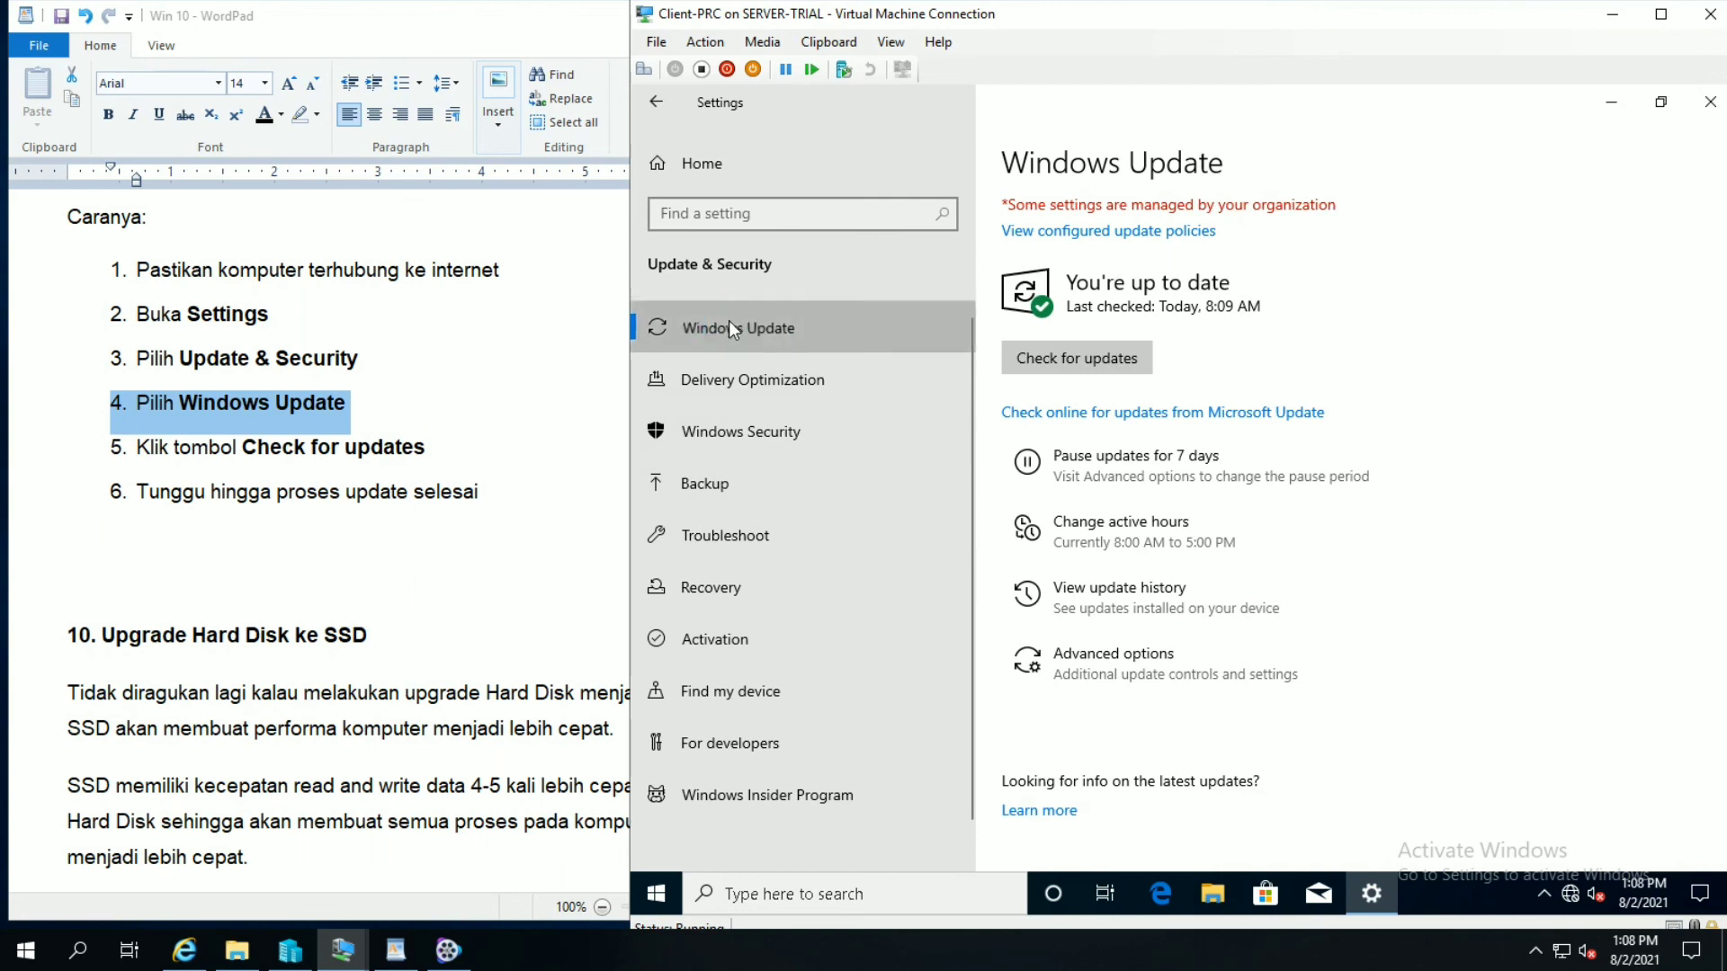
Step: Highlight items 5 and 6 in the notes, start a check for updates in the virtual machine and minimize Settings
click(113, 448)
click(63, 450)
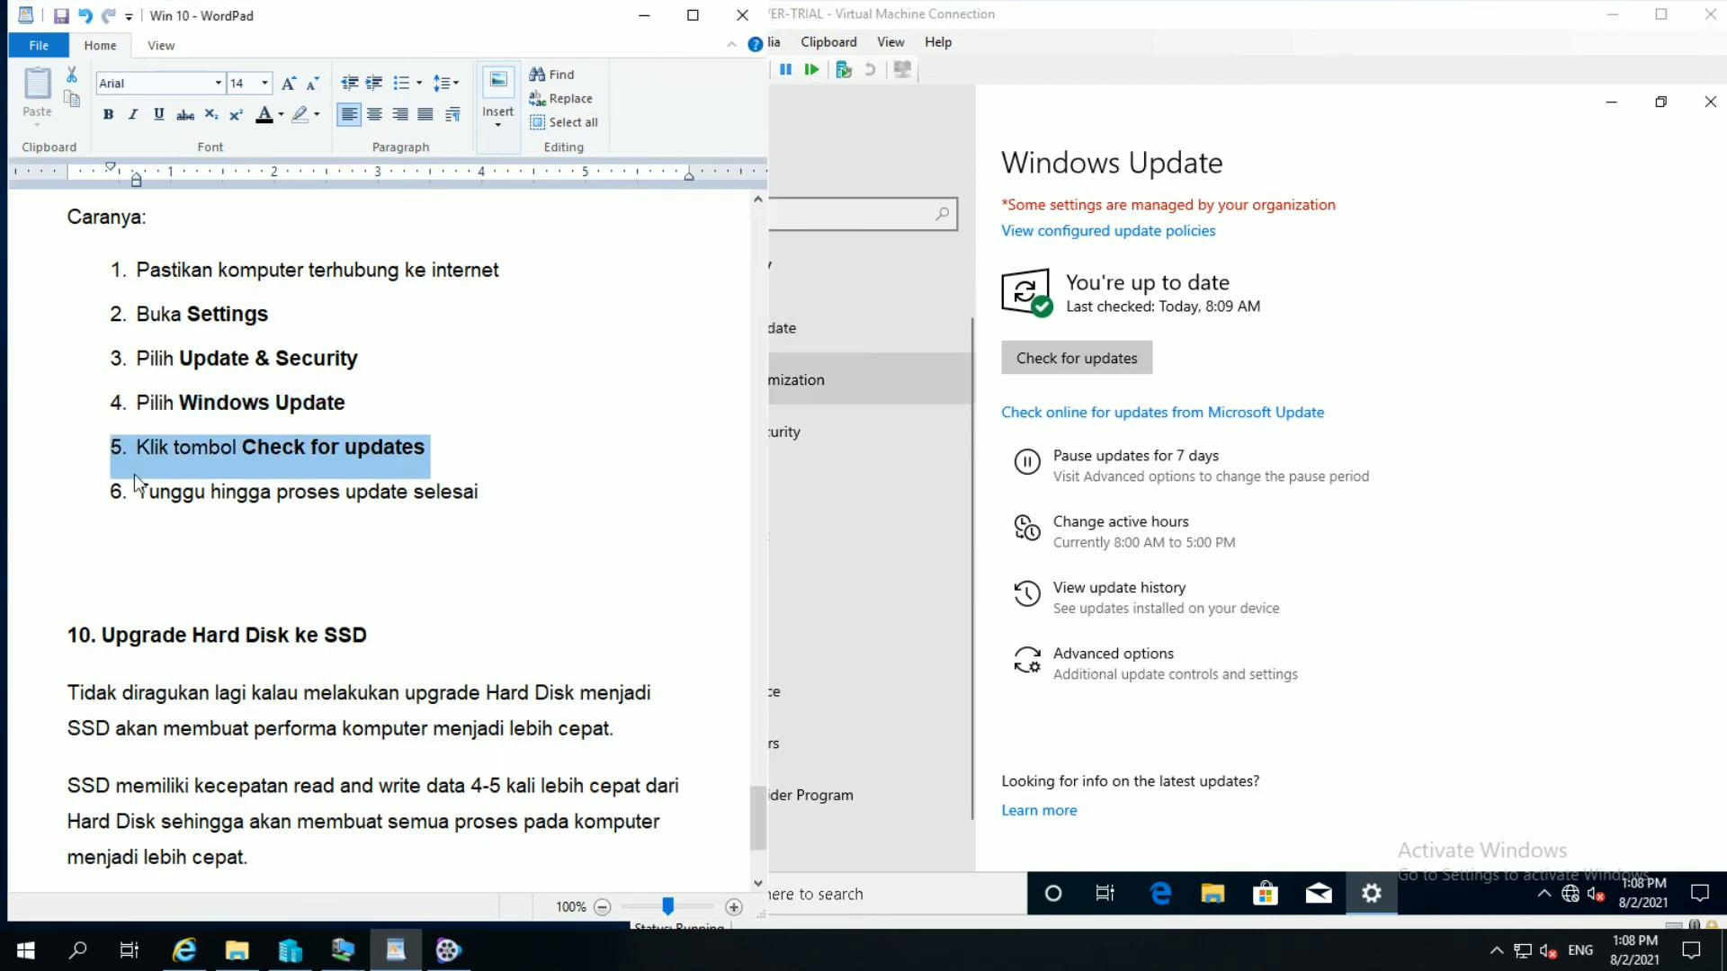
click(1175, 364)
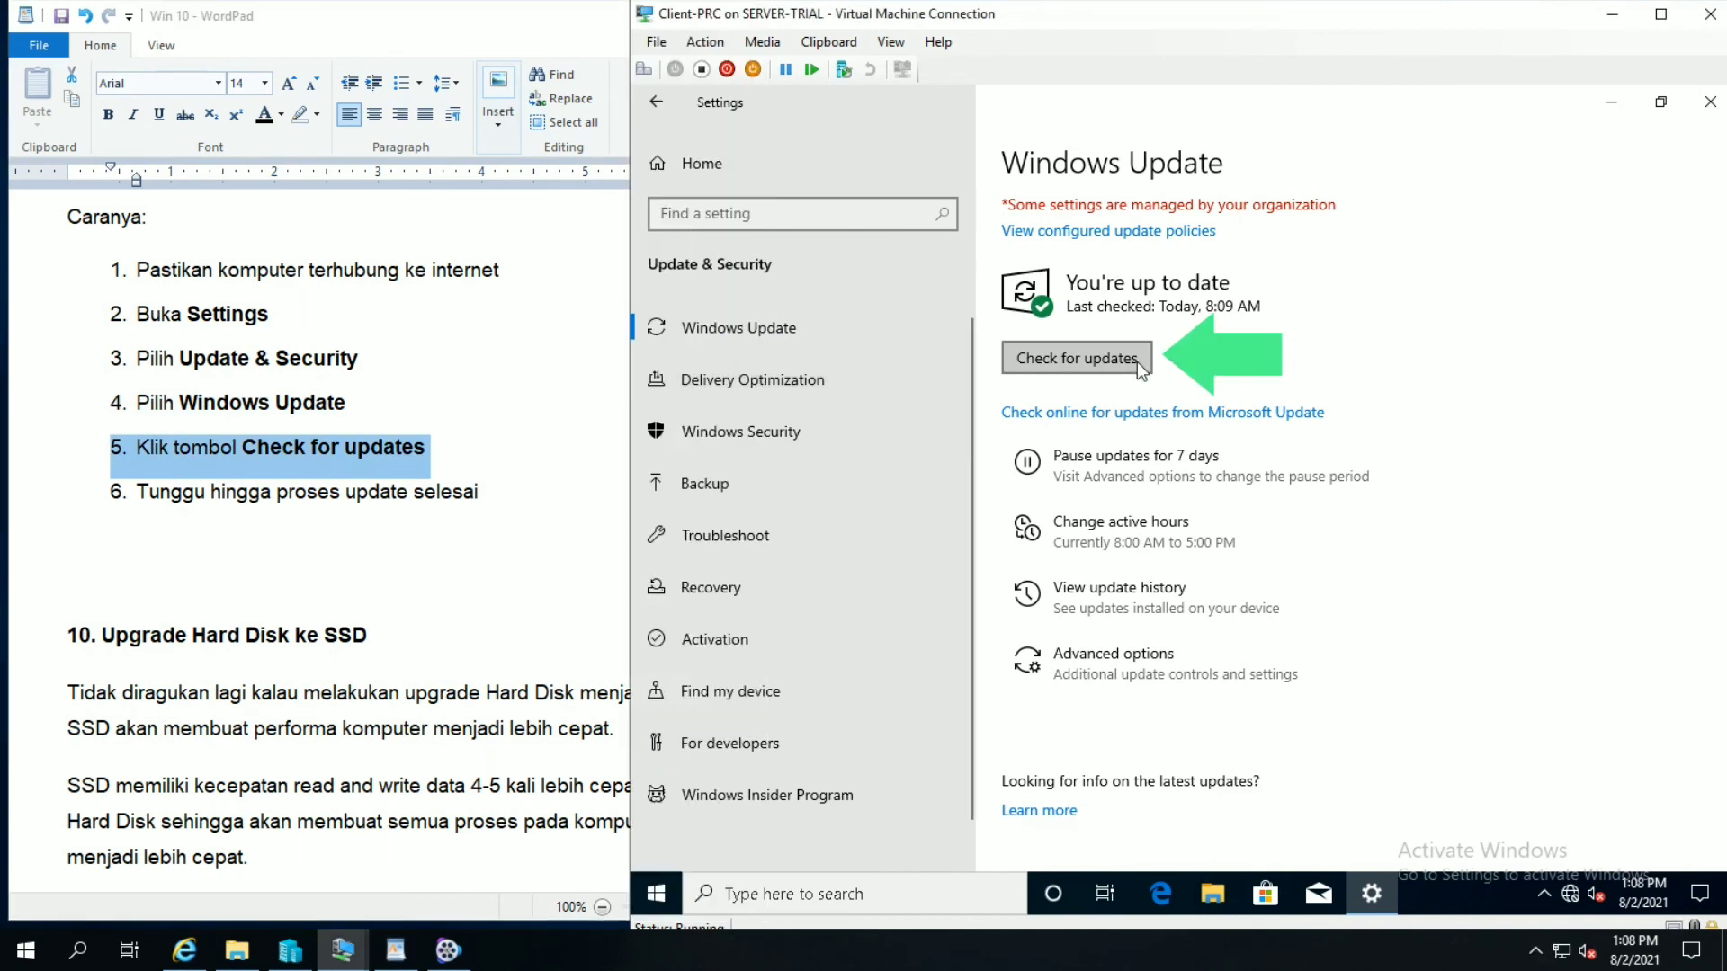
click(93, 504)
click(94, 504)
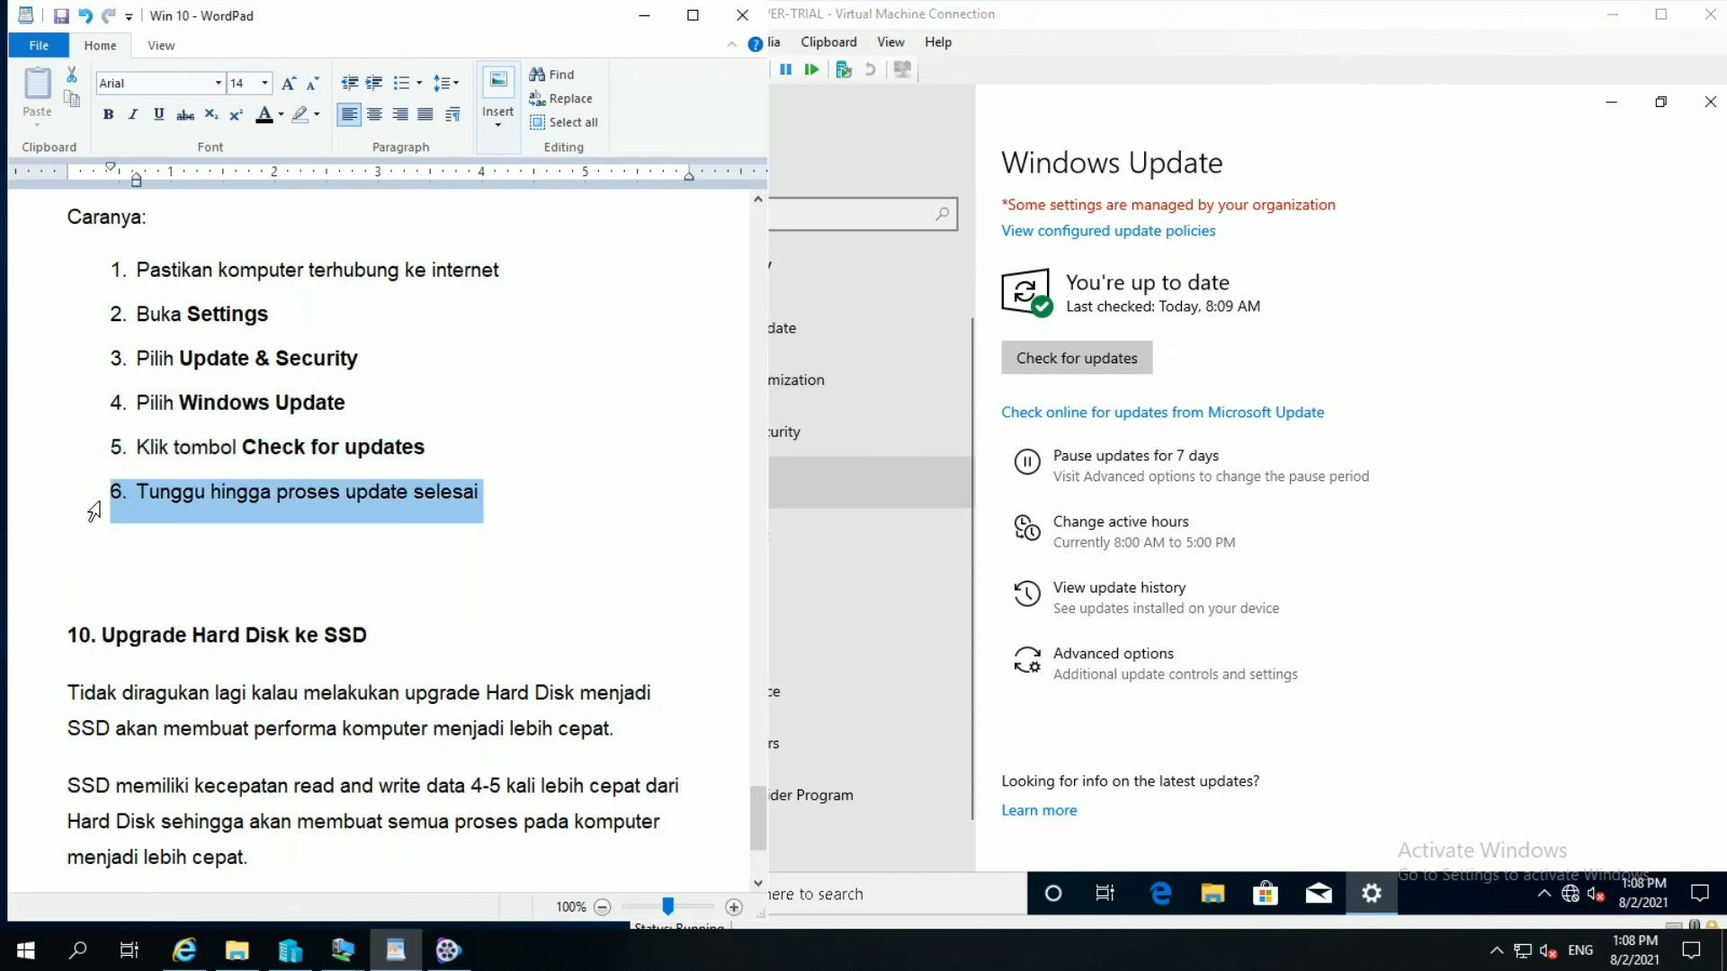
click(1093, 354)
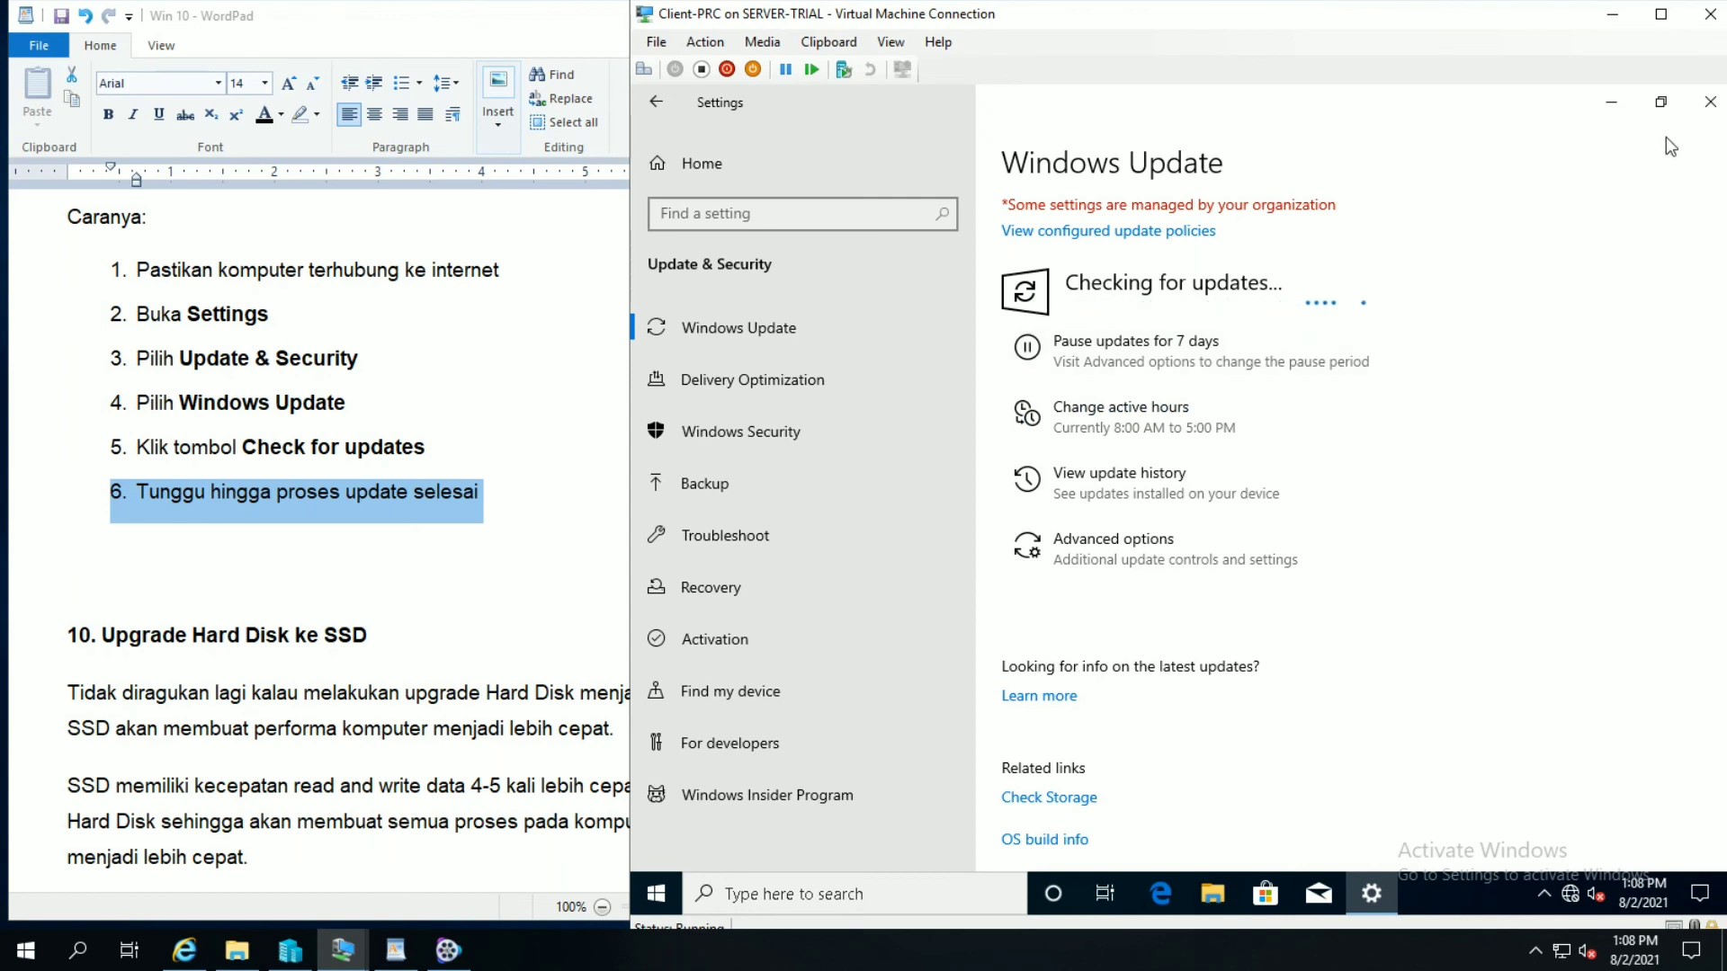
click(1611, 102)
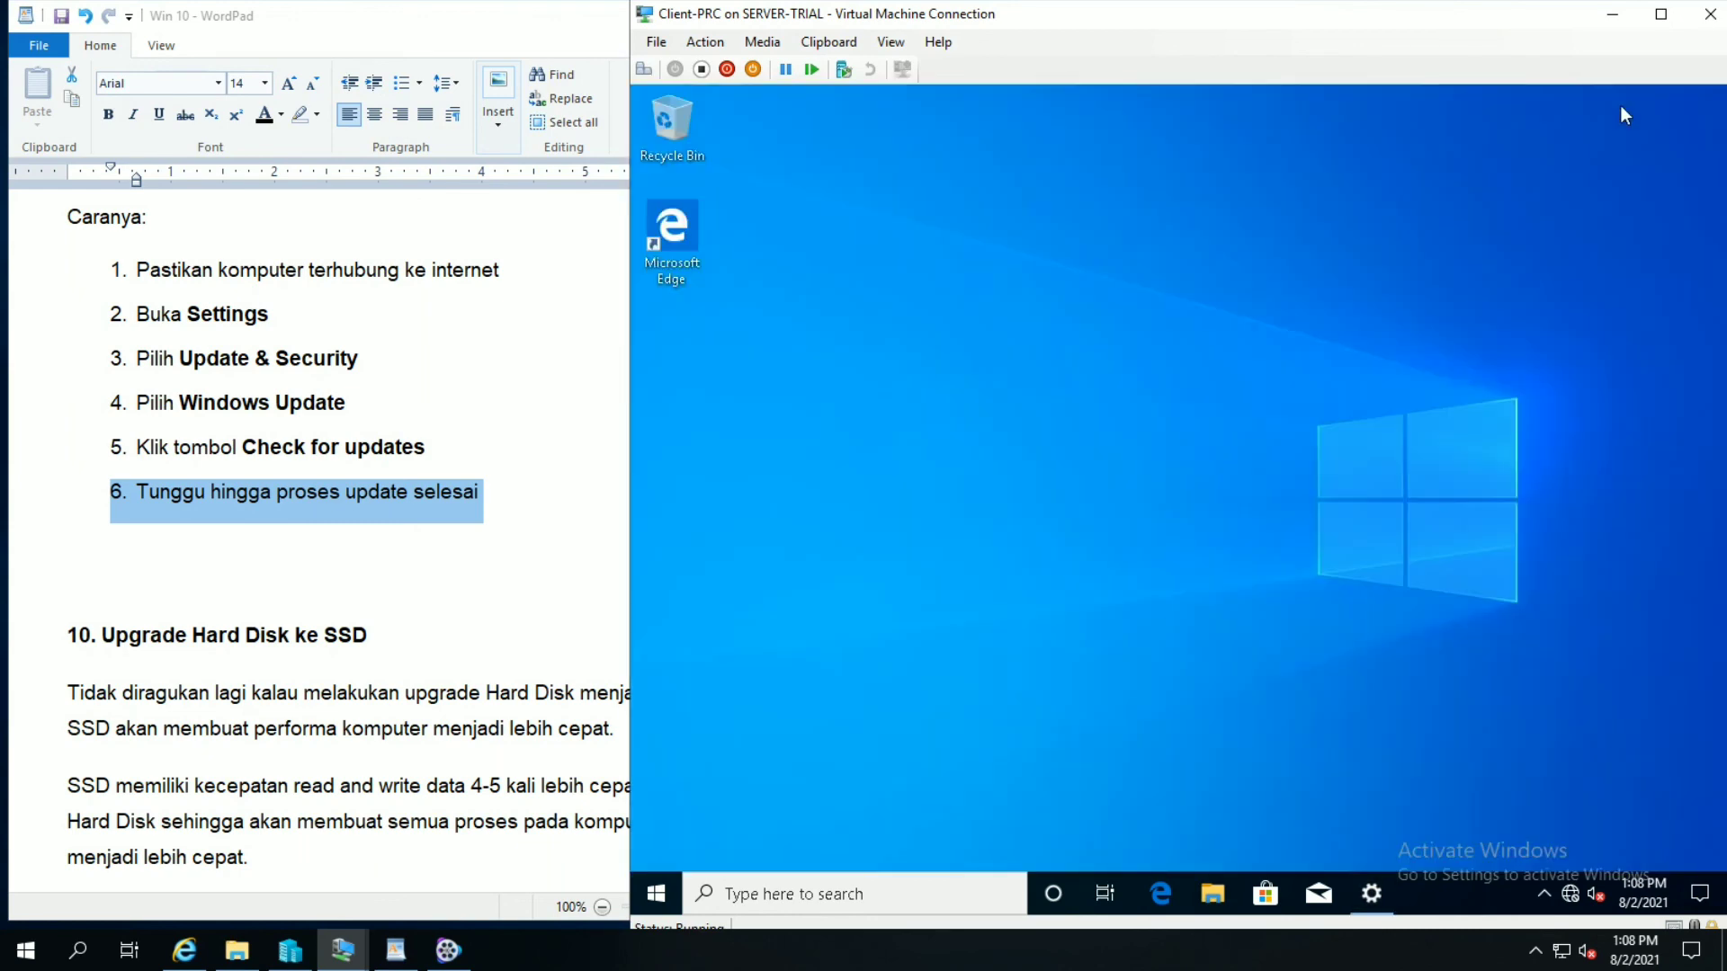
Step: Go to the notes' 10. Upgrade Hard Disk ke SSD section and highlight its heading
click(89, 593)
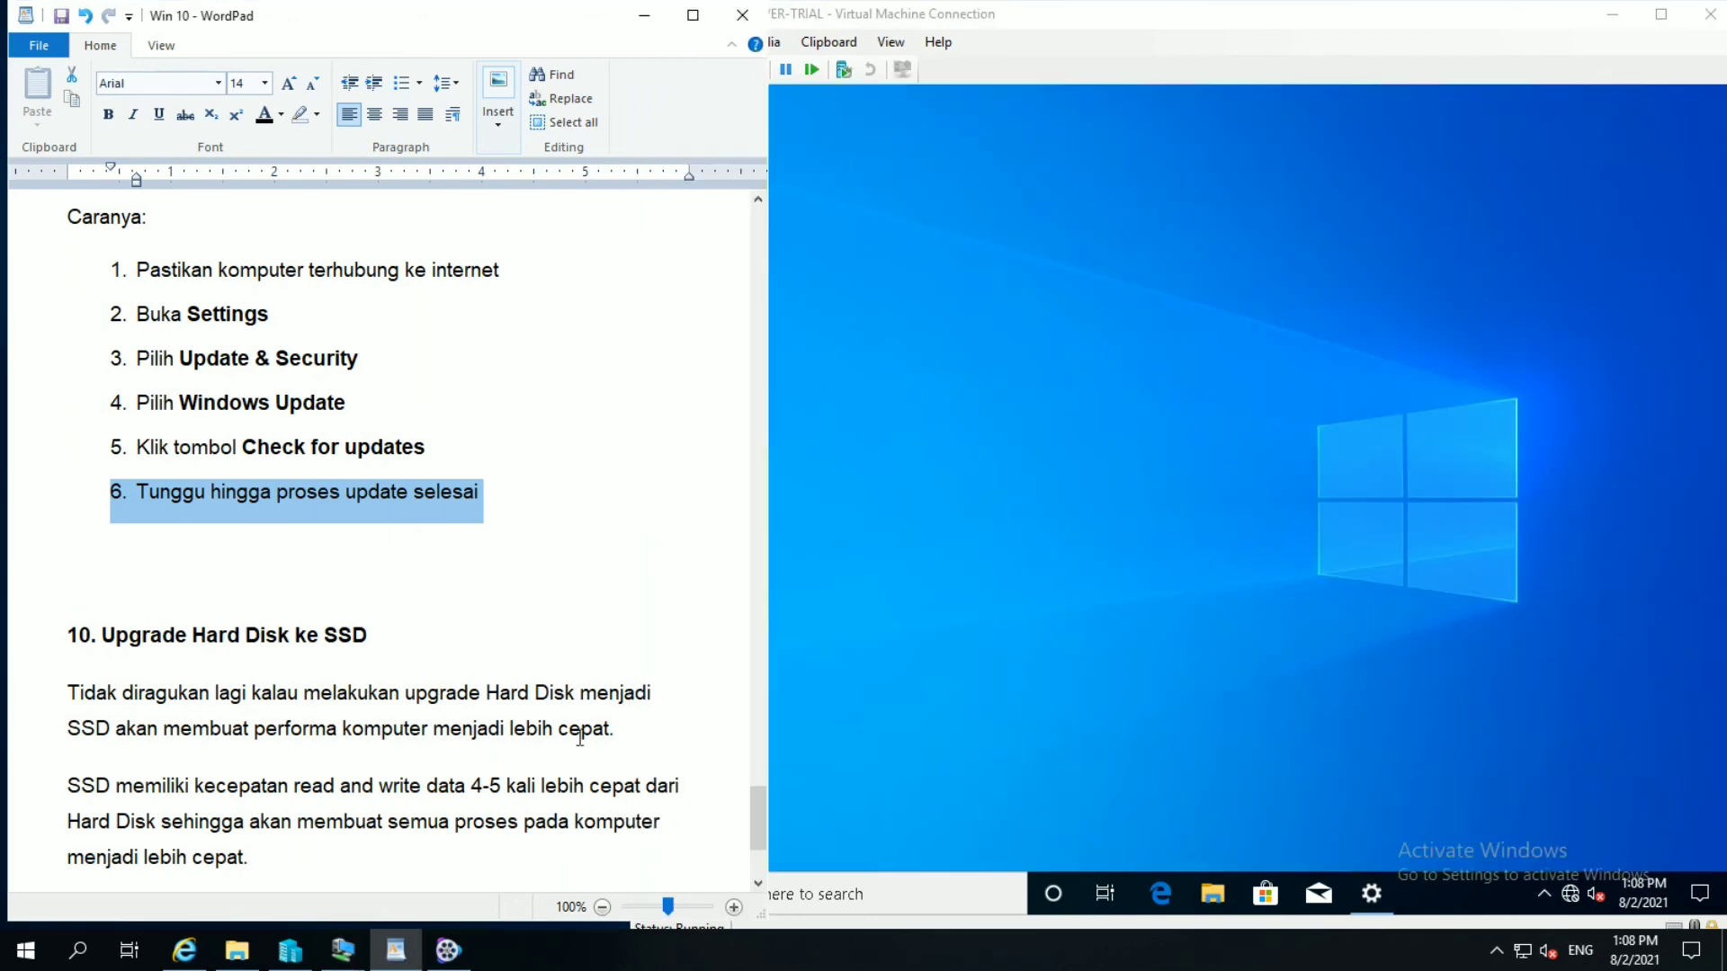
click(759, 883)
click(759, 882)
click(759, 882)
click(759, 883)
click(759, 882)
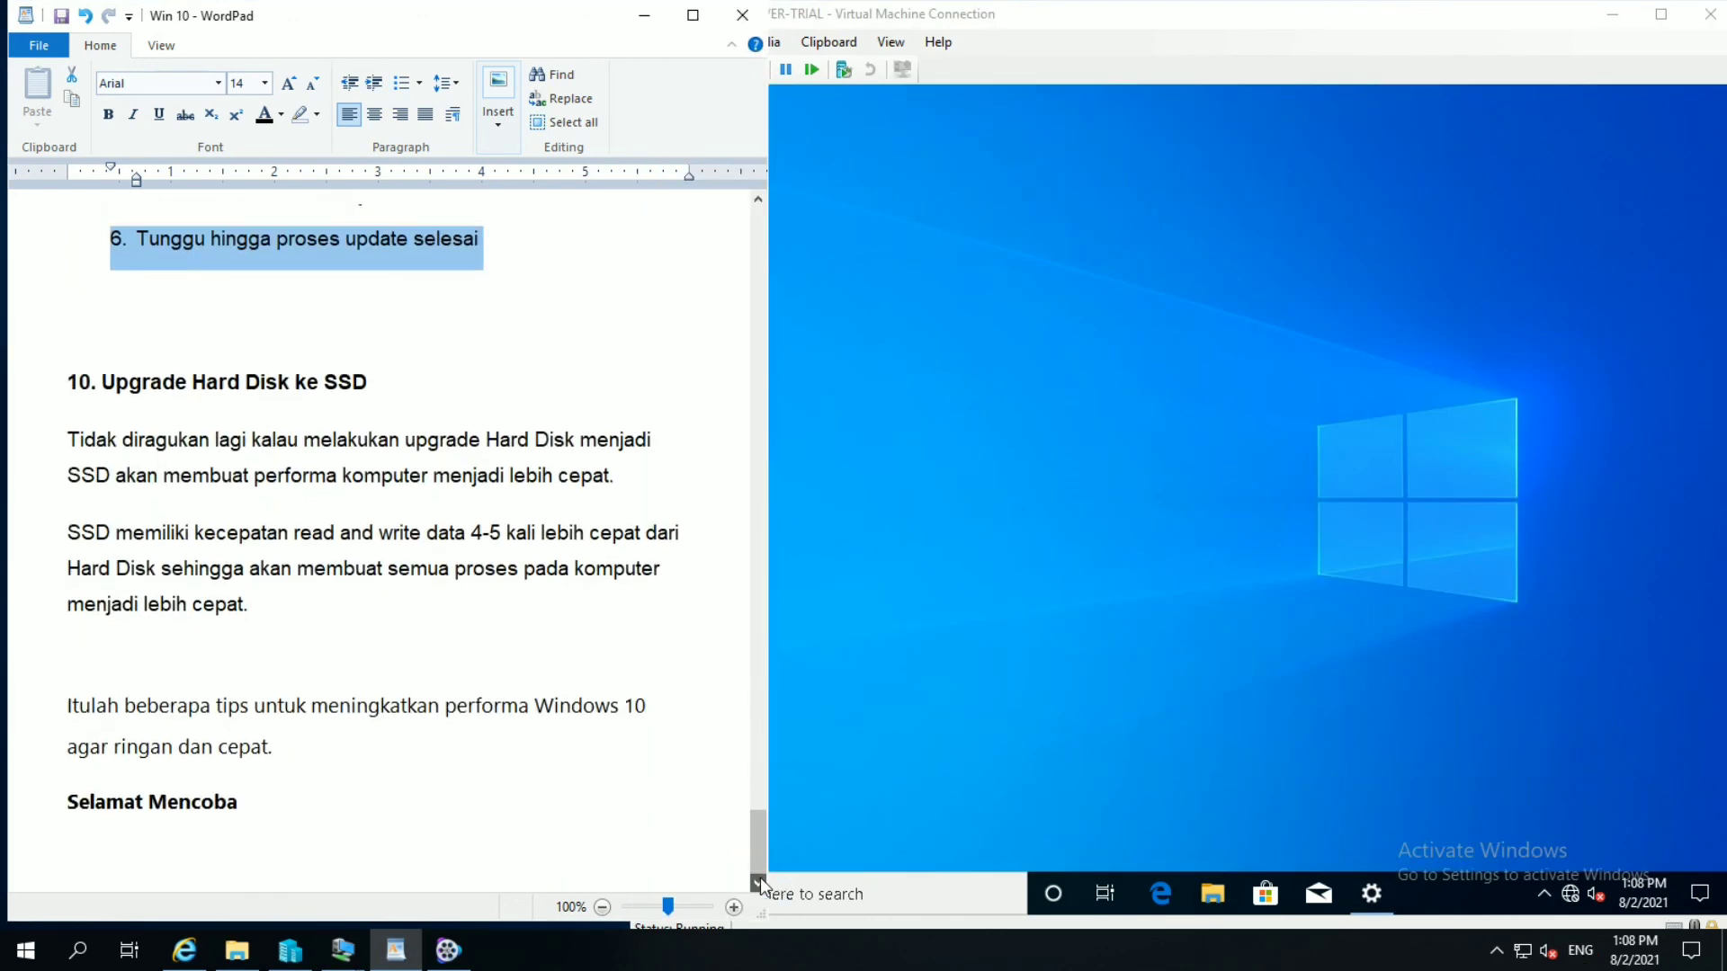
click(52, 387)
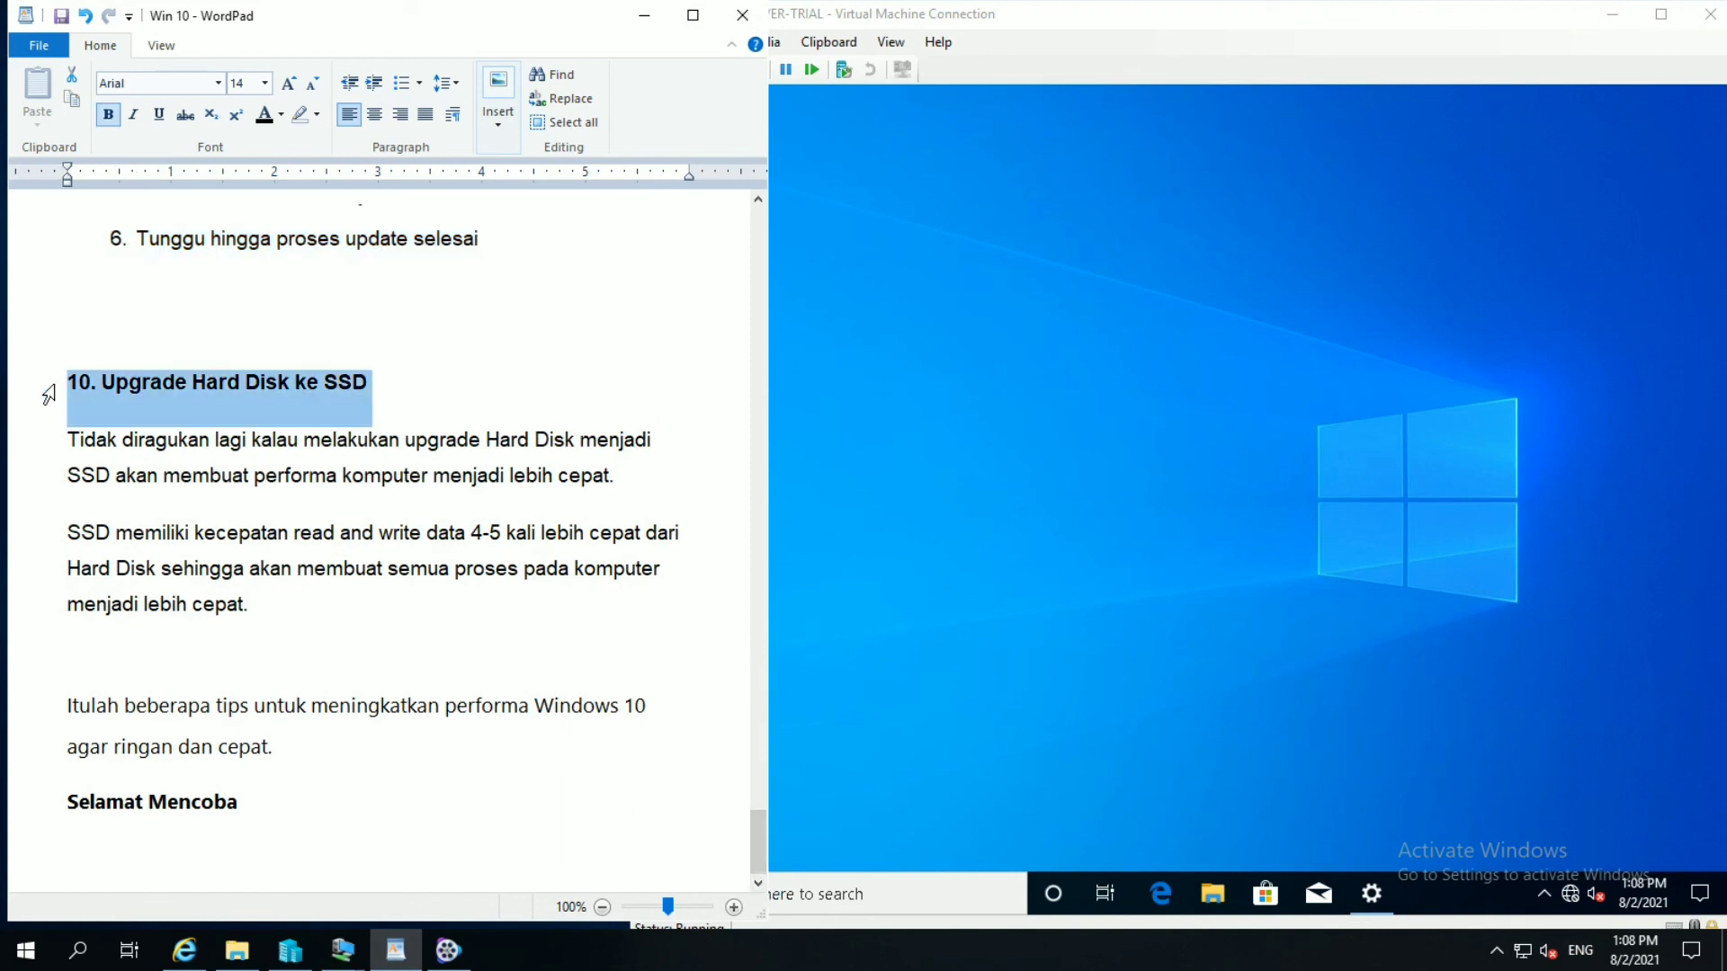
Step: Highlight the two paragraphs under 10. Upgrade Hard Disk ke SSD and the closing Itulah beberapa tips sentence in the notes, line by line
click(49, 443)
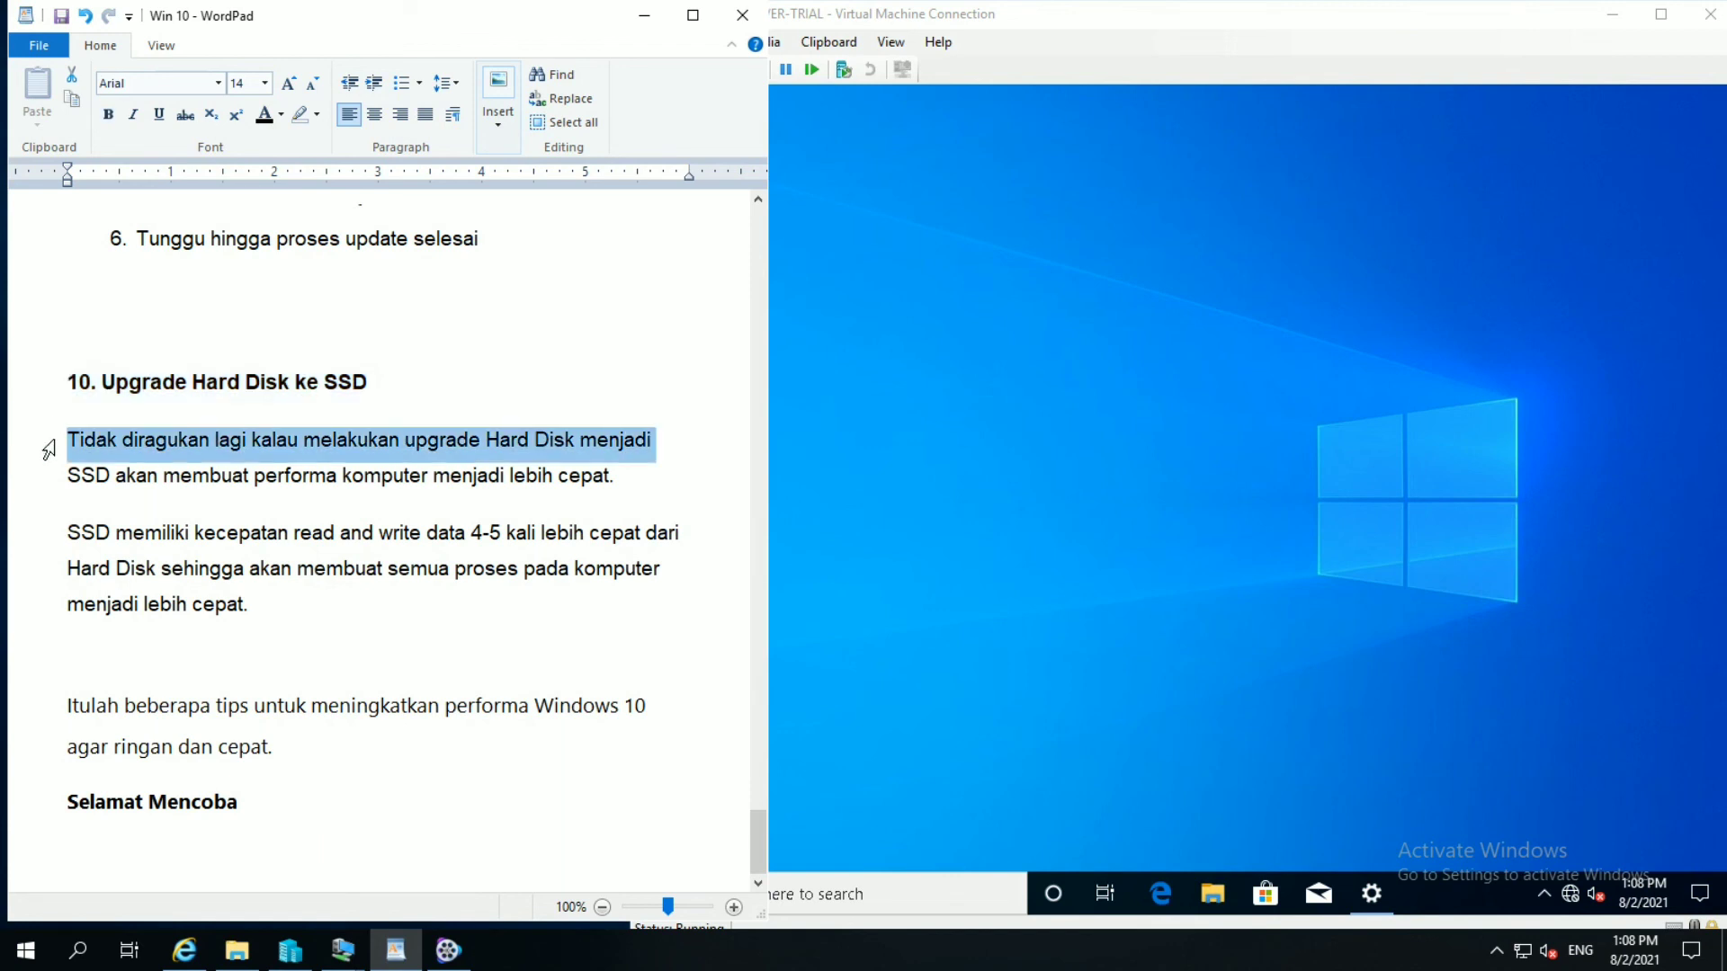
click(42, 485)
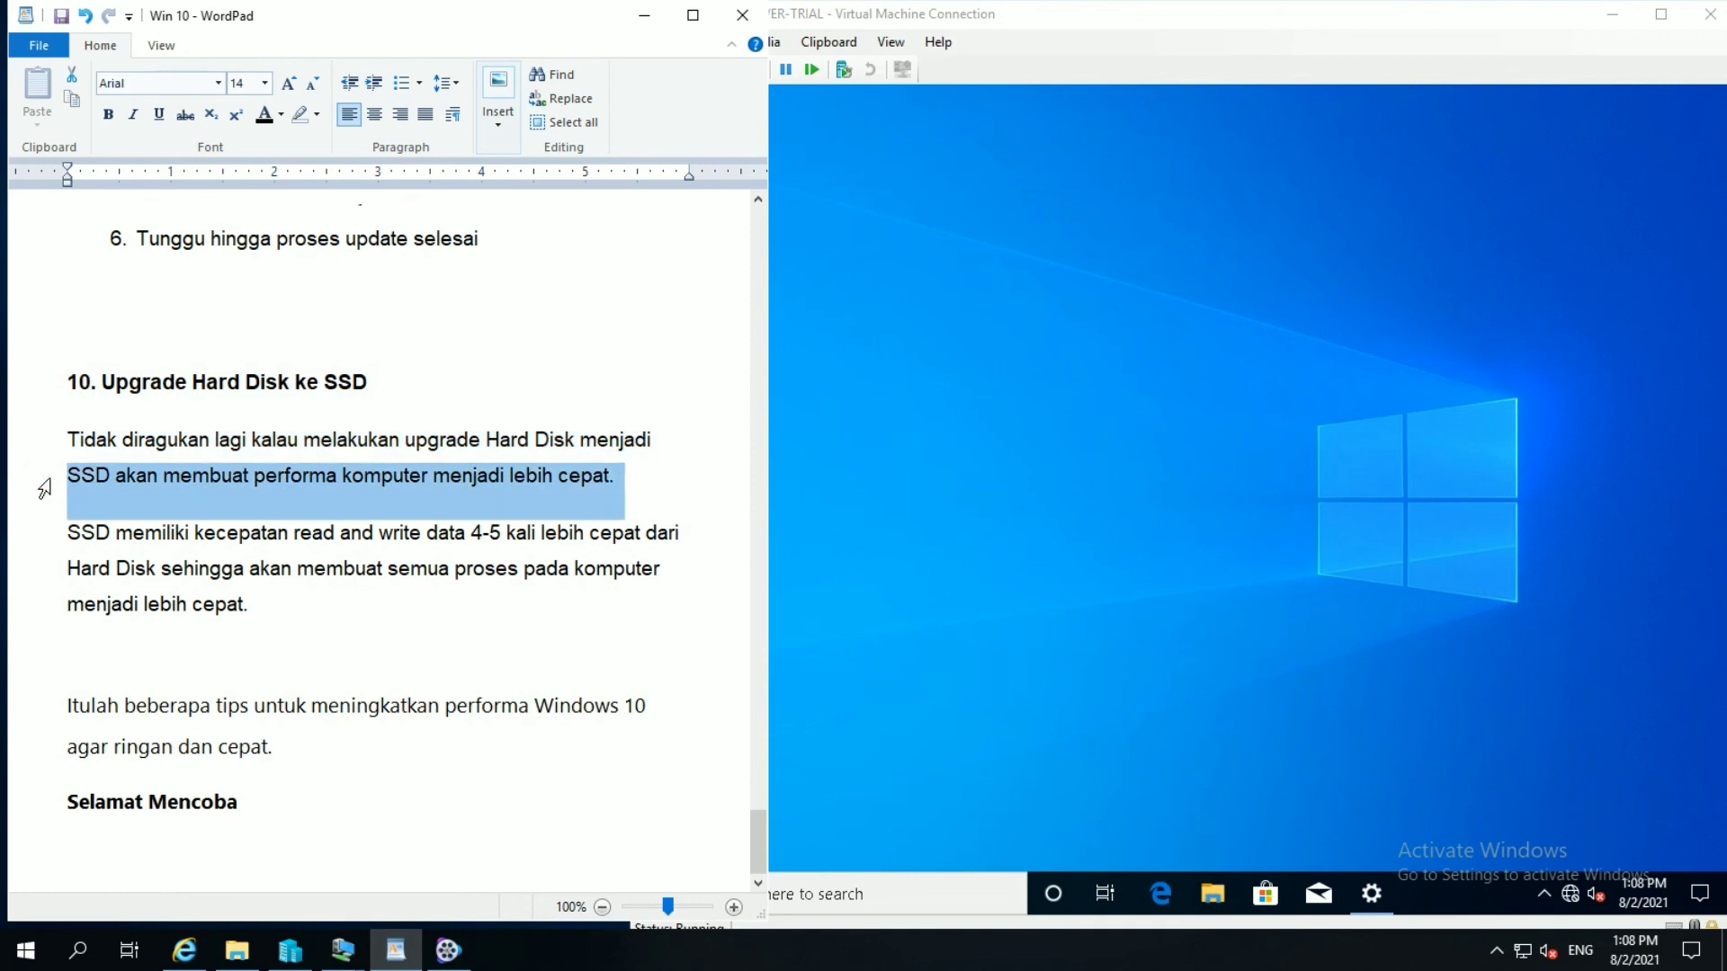
click(55, 543)
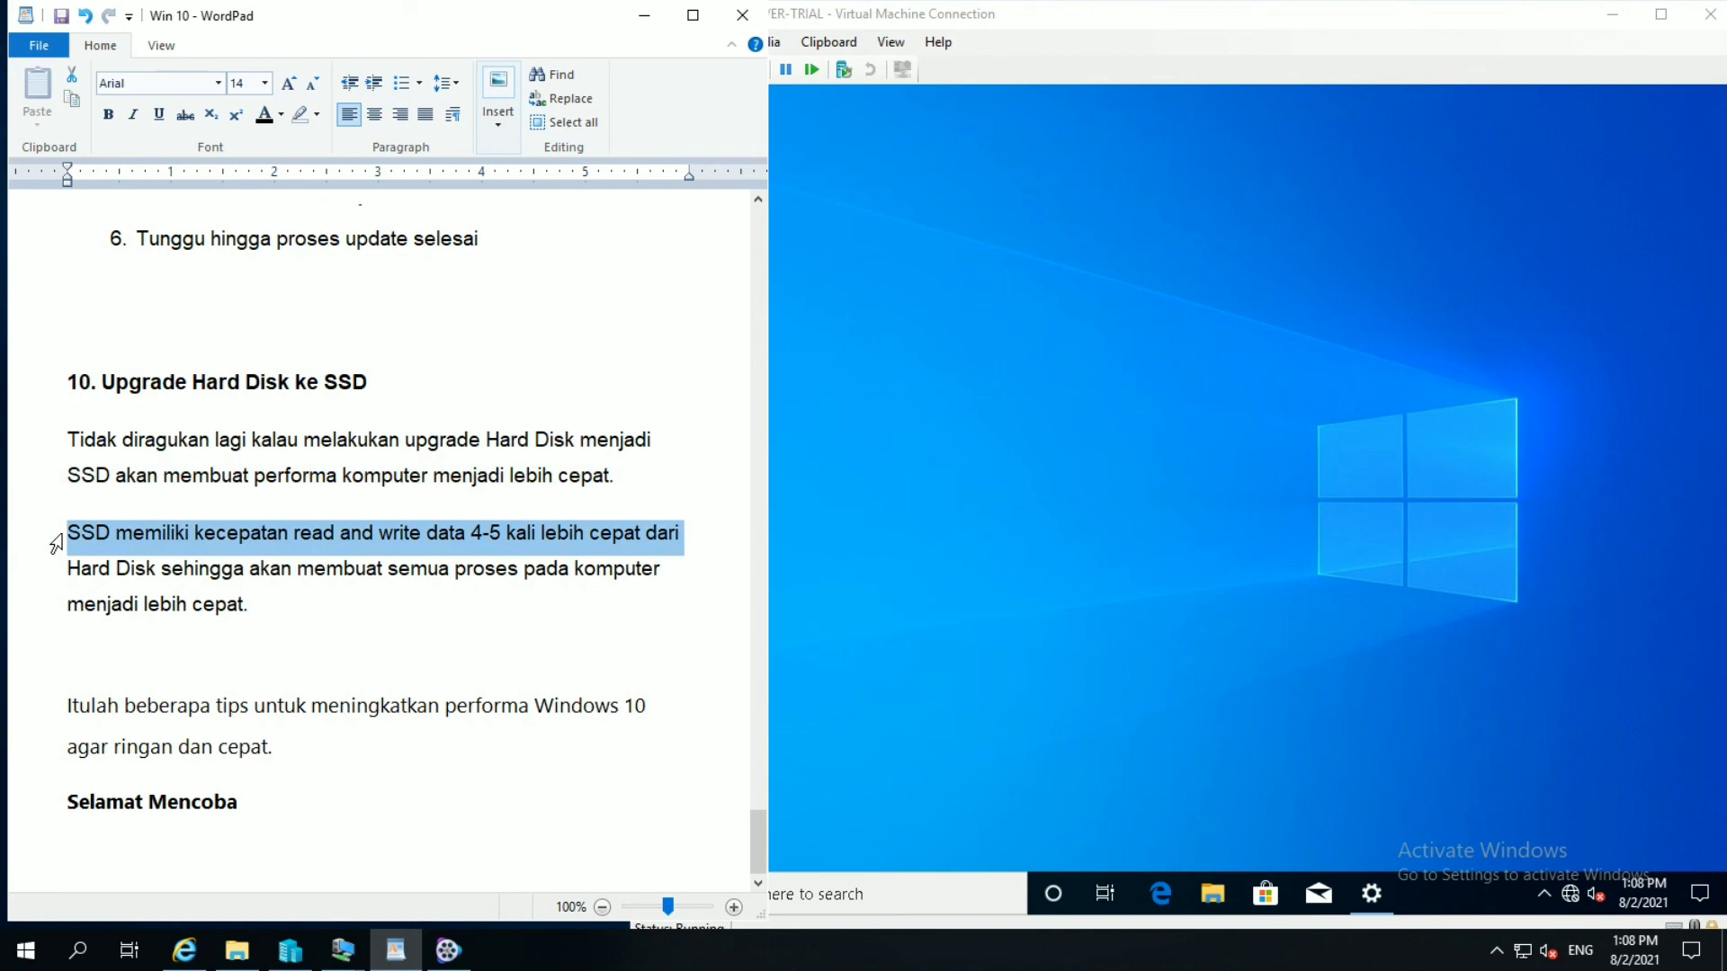
click(52, 580)
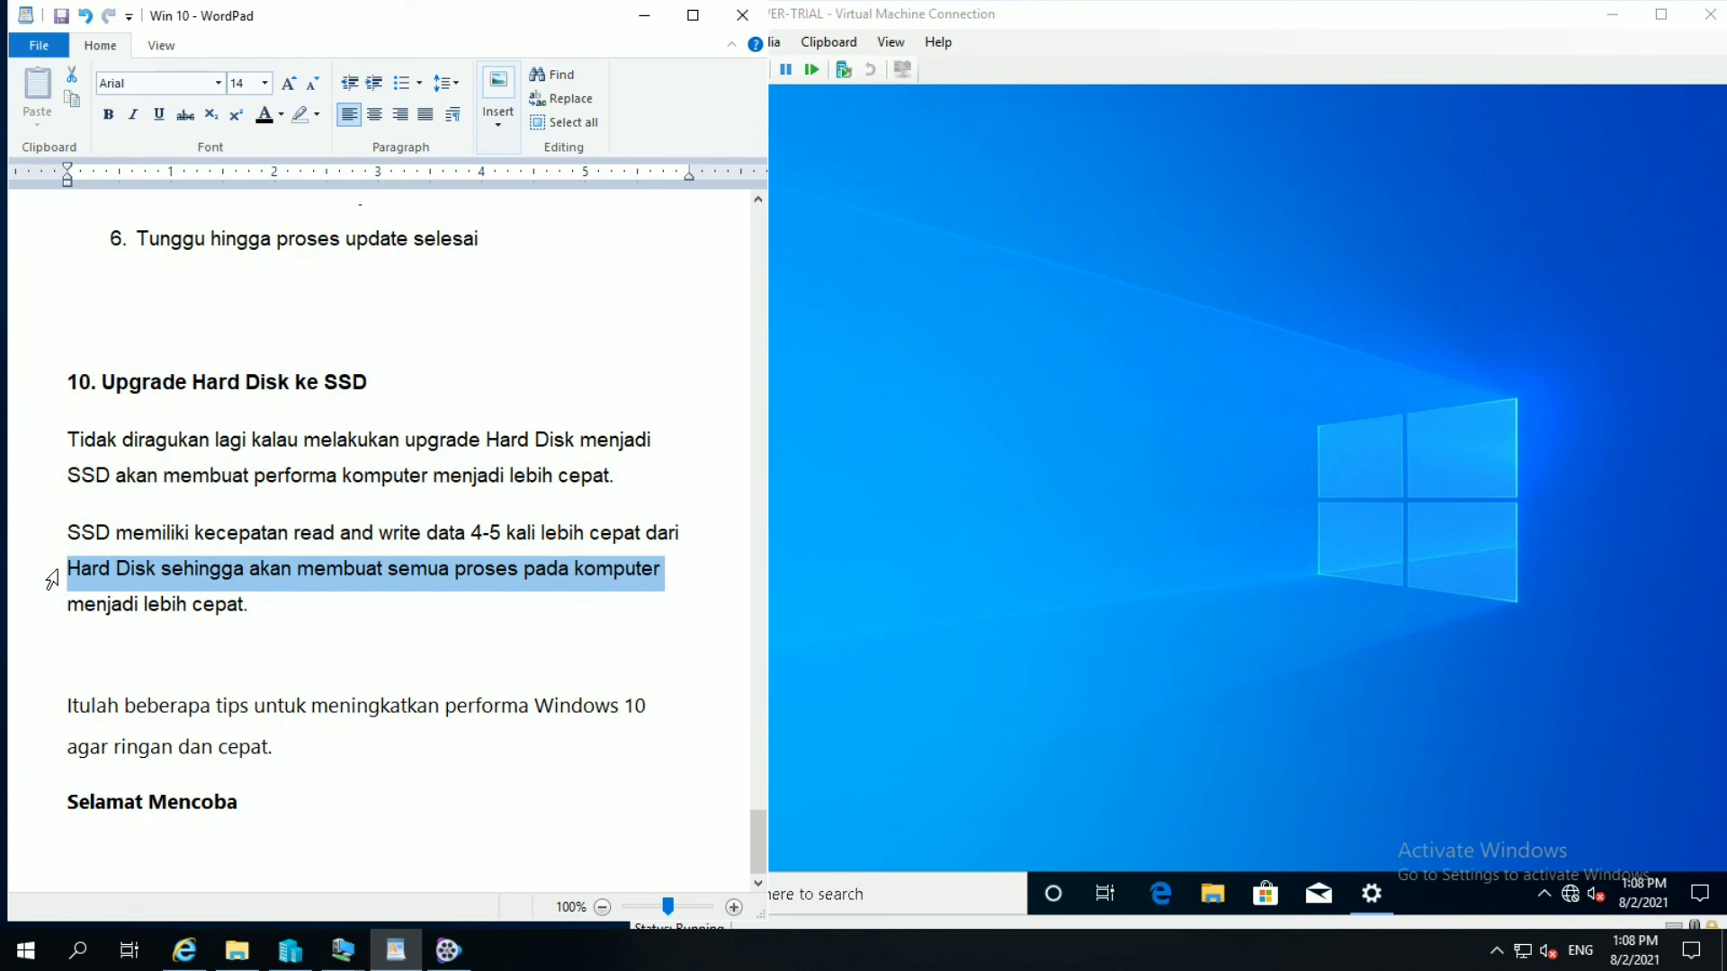
click(46, 614)
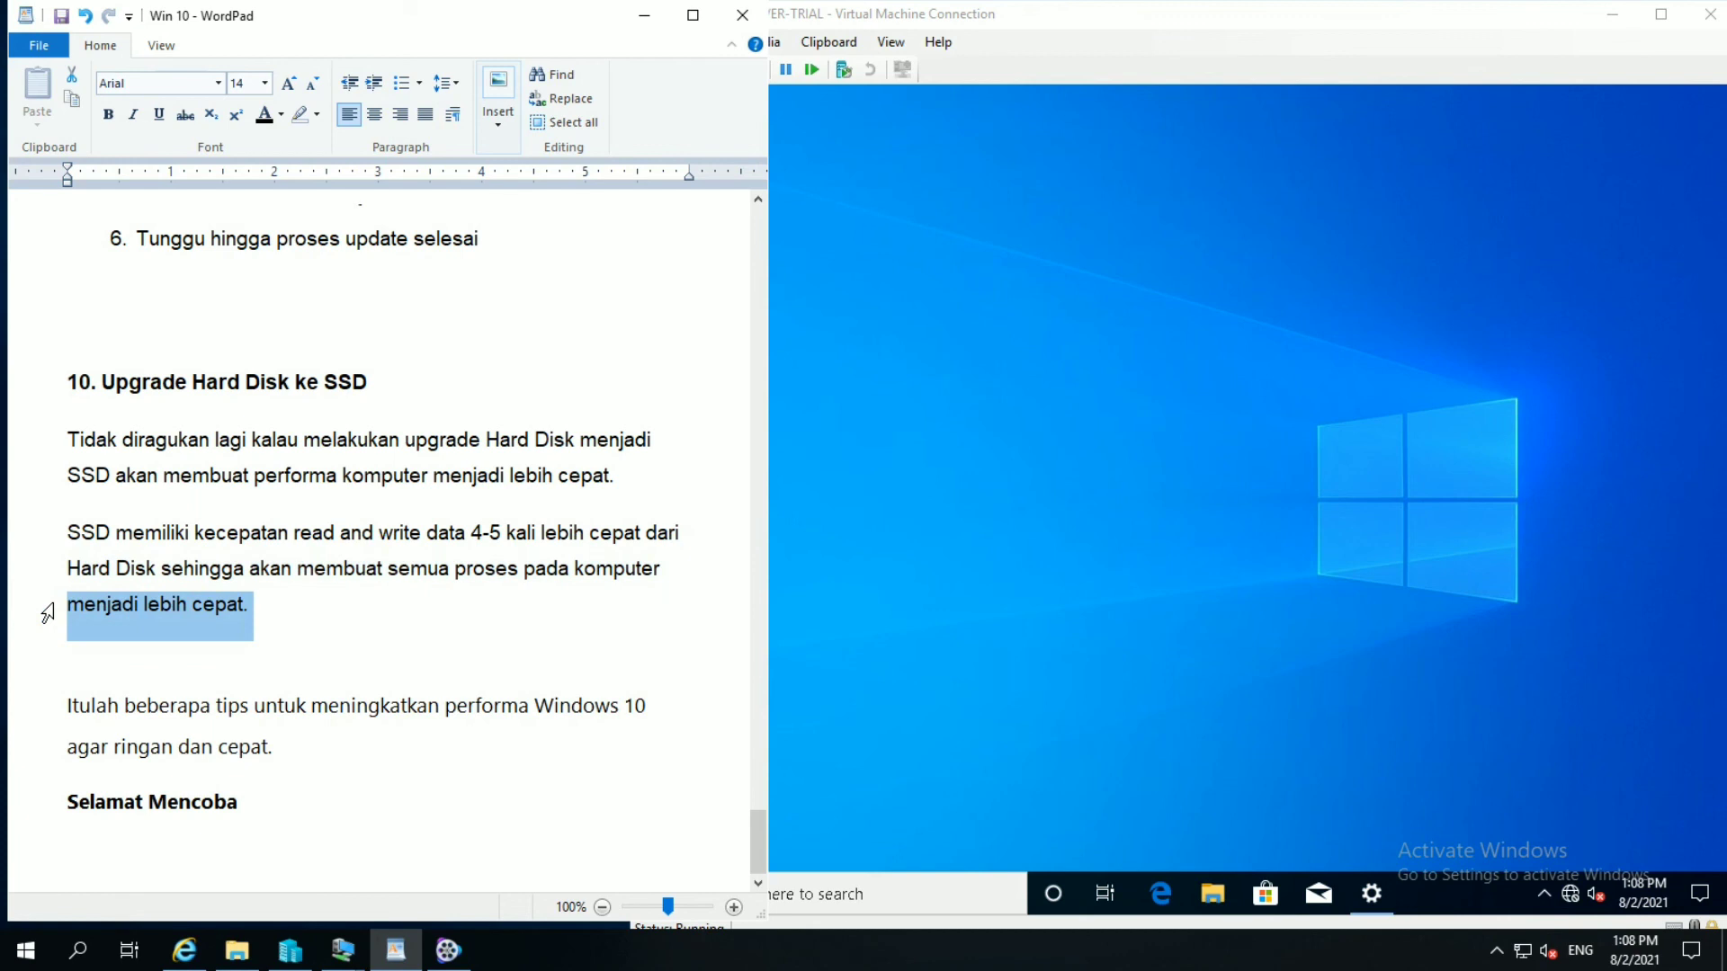
click(43, 717)
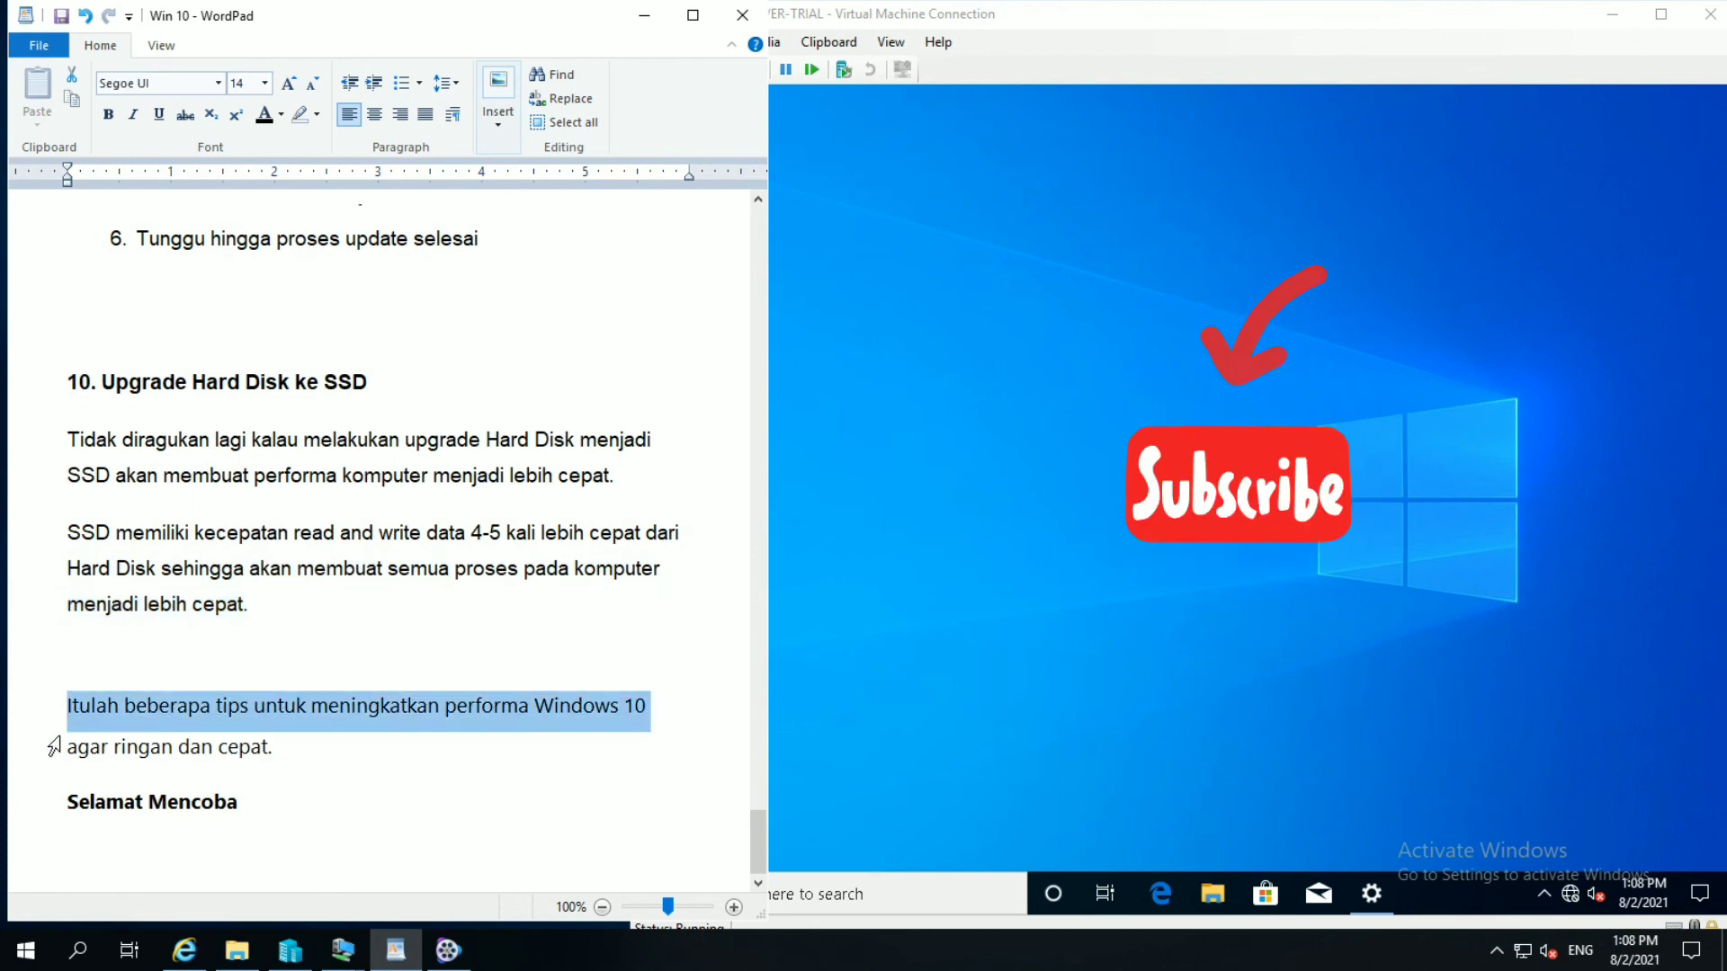
click(54, 746)
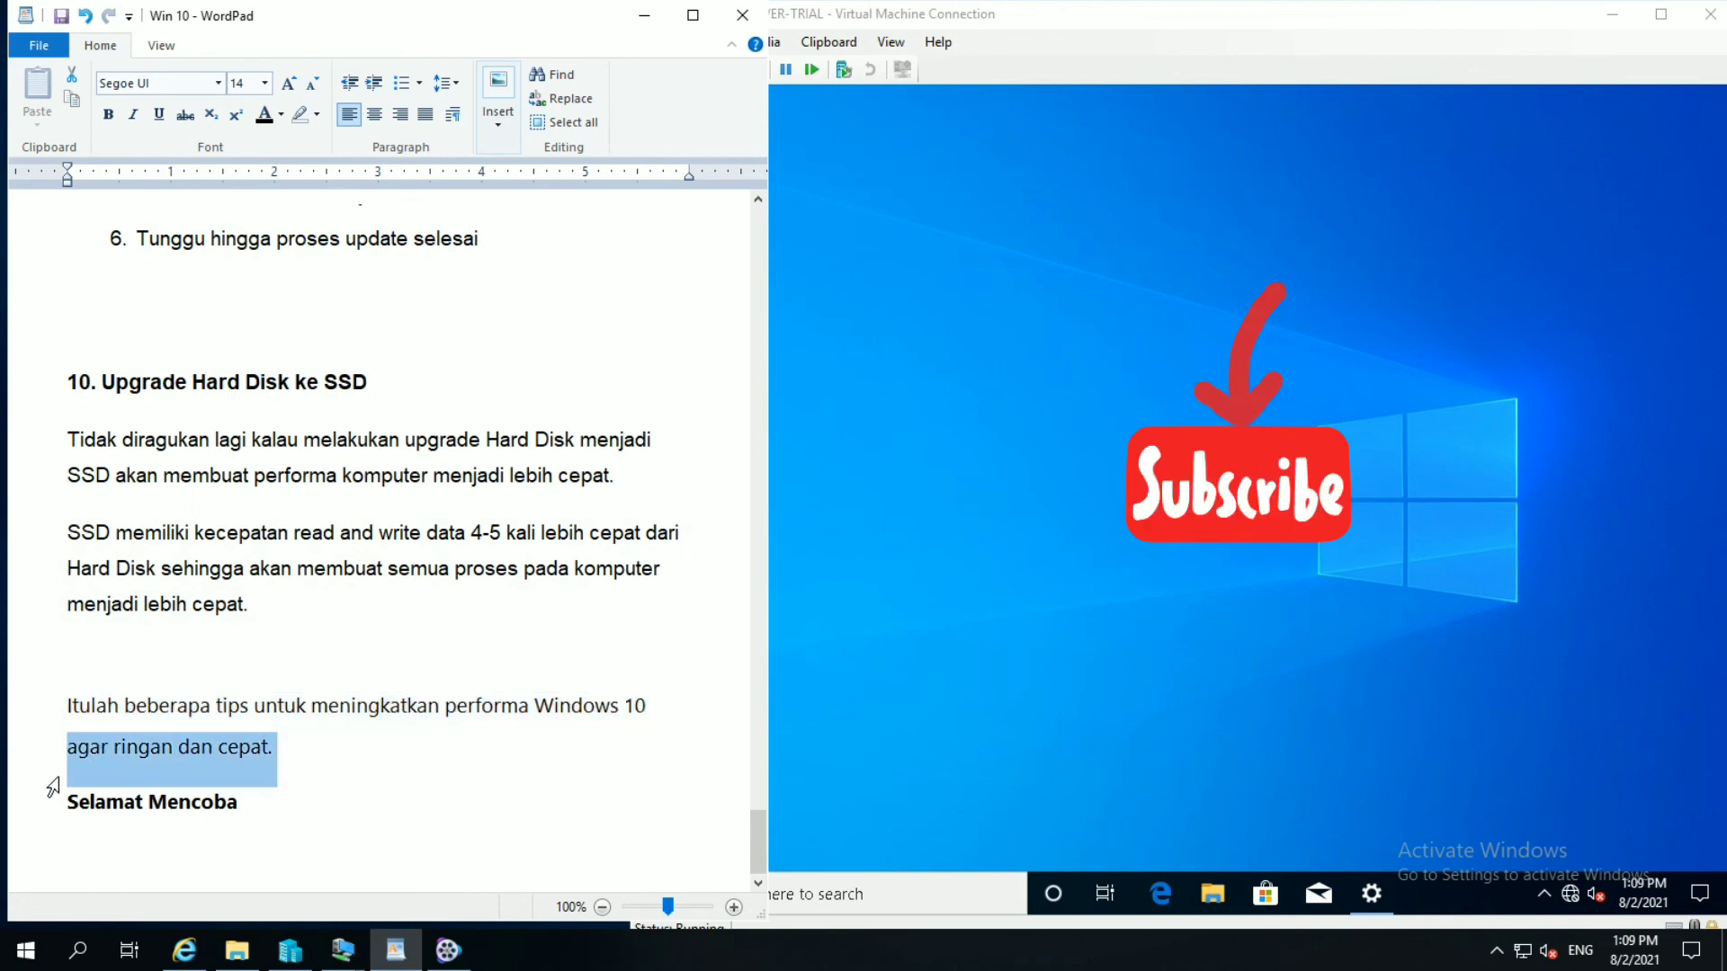